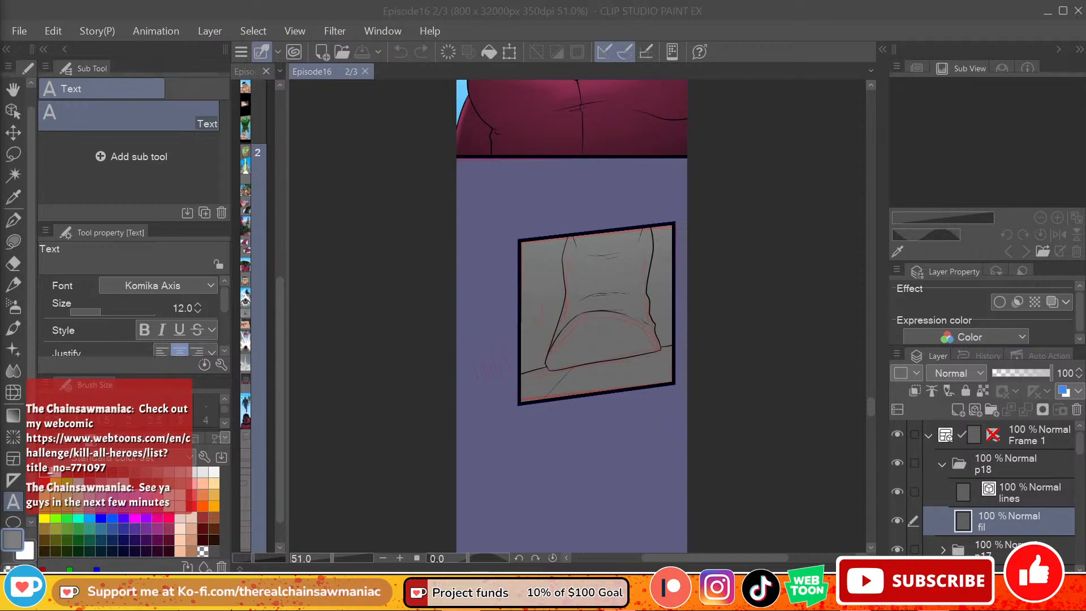
left_click(575, 249)
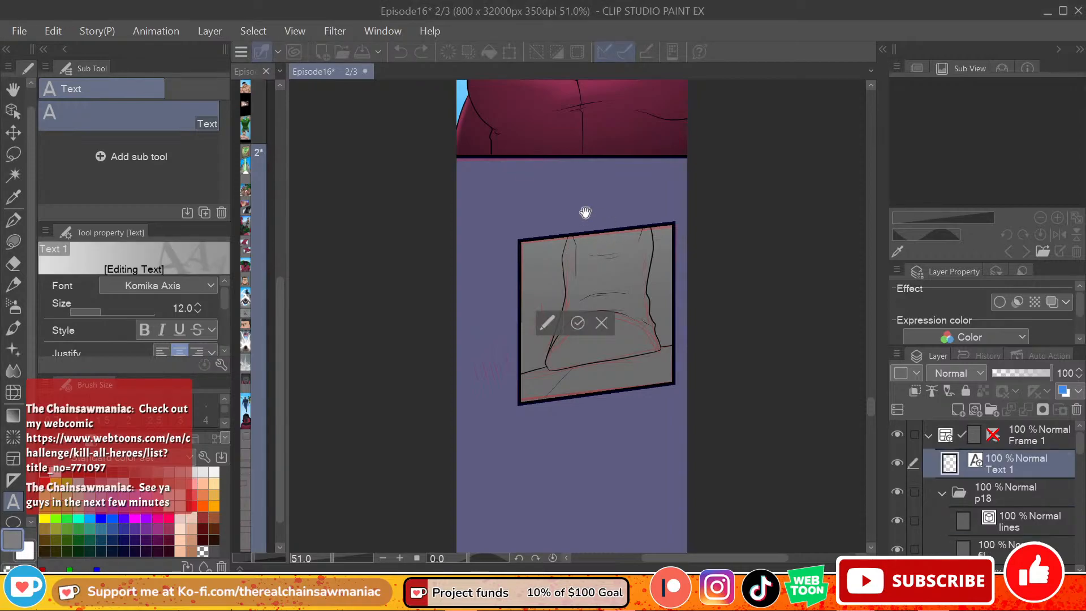
left_click(602, 321)
left_click(13, 220)
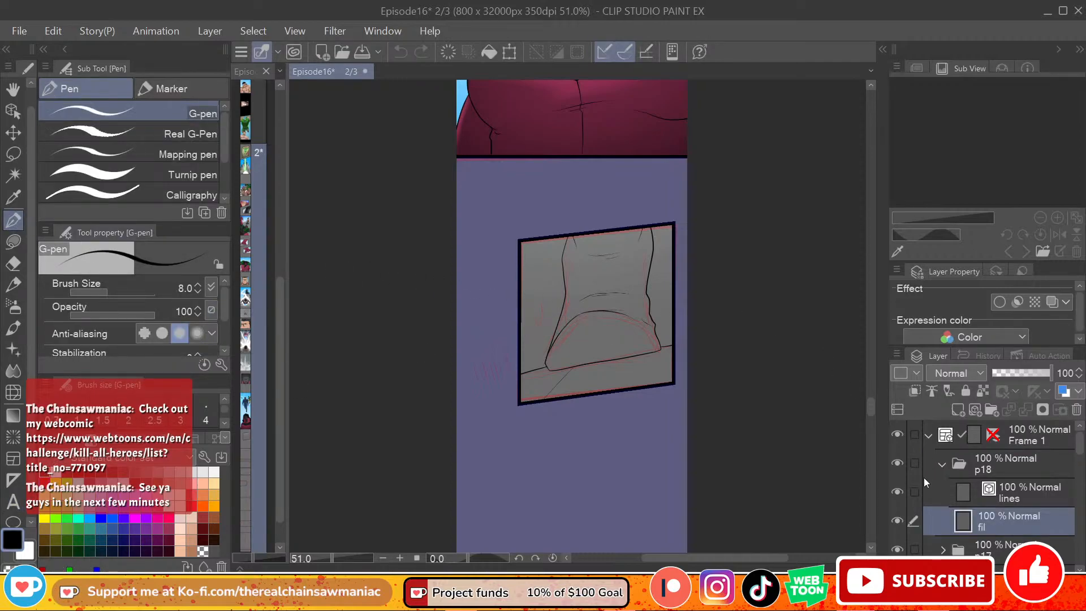
Step: Lasso-fill the ground strip beneath the boot with gray on the fil layer, redoing the outline until it fits the slanted panel
left_click(13, 241)
left_click(194, 488)
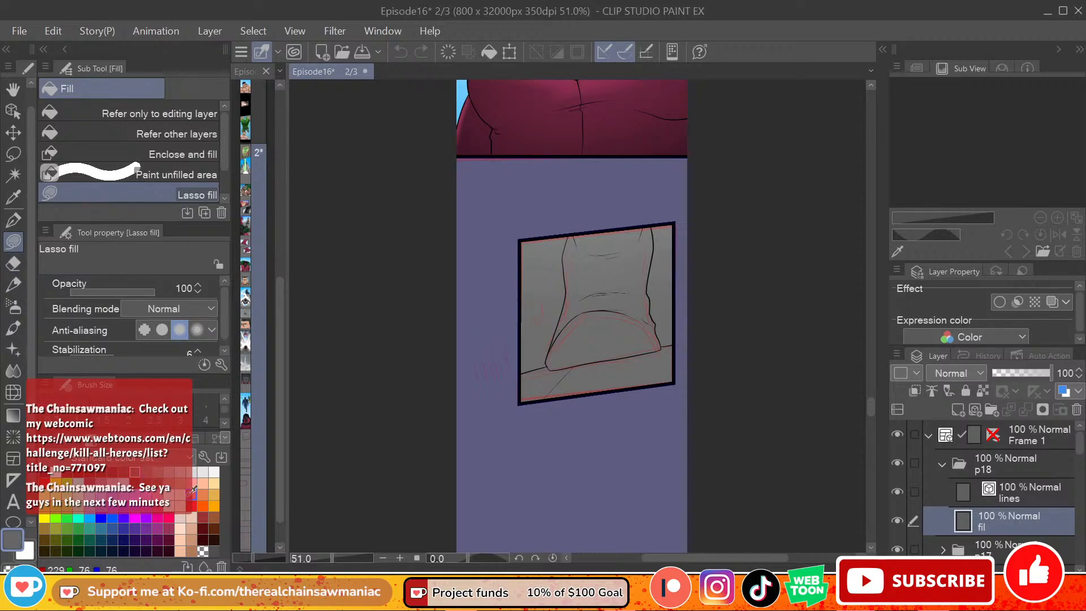
mouse_move(516, 373)
left_mouse_down()
mouse_move(561, 422)
mouse_move(694, 387)
mouse_move(693, 352)
left_mouse_up()
key("ctrl+z")
mouse_move(517, 376)
left_mouse_down()
mouse_move(515, 411)
mouse_move(619, 411)
mouse_move(672, 395)
mouse_move(692, 341)
left_mouse_up()
key("ctrl+z")
mouse_move(516, 375)
left_mouse_down()
mouse_move(553, 363)
mouse_move(531, 386)
mouse_move(553, 364)
mouse_move(548, 388)
left_mouse_up()
key("ctrl+z")
mouse_move(672, 347)
left_mouse_down()
mouse_move(653, 353)
mouse_move(663, 369)
left_mouse_up()
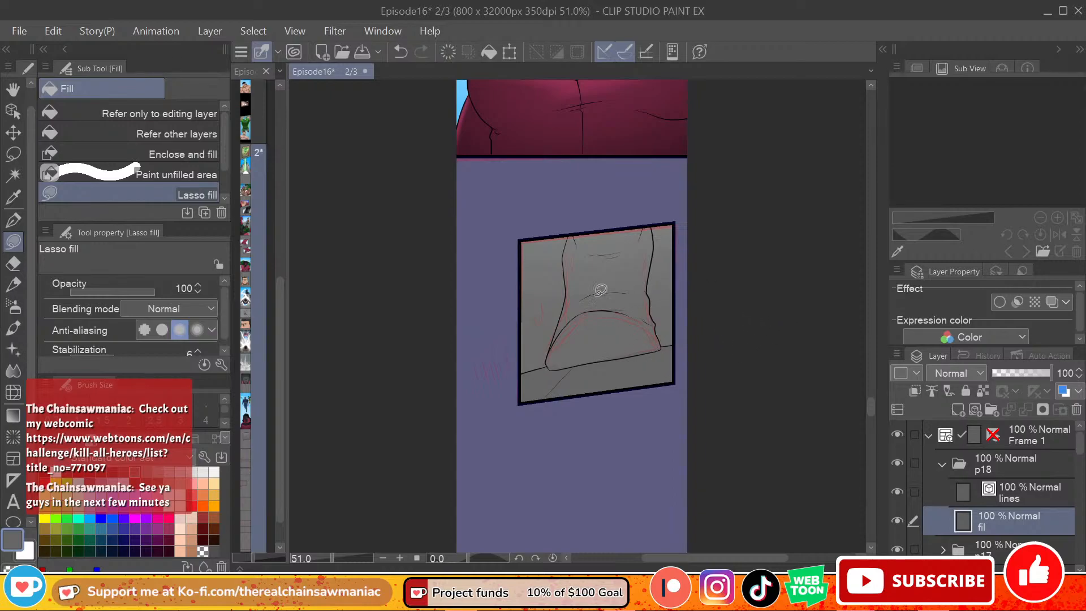
Step: Try to fill the arched front of the boot with a dark color using Refer other layers, and undo it
left_click(218, 139)
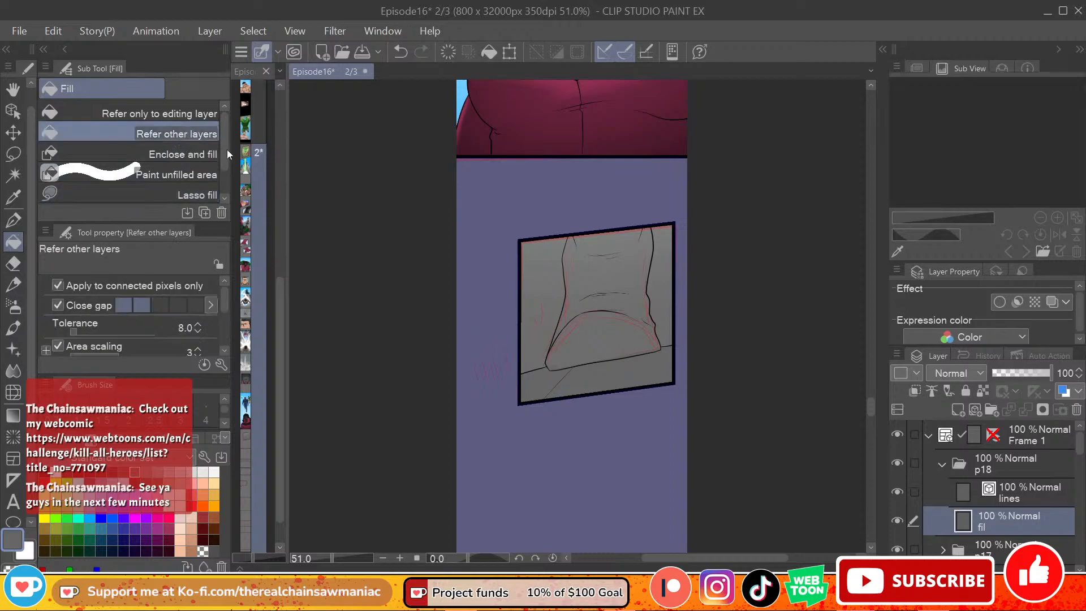
left_click(116, 470)
left_click(579, 331)
key("ctrl+z")
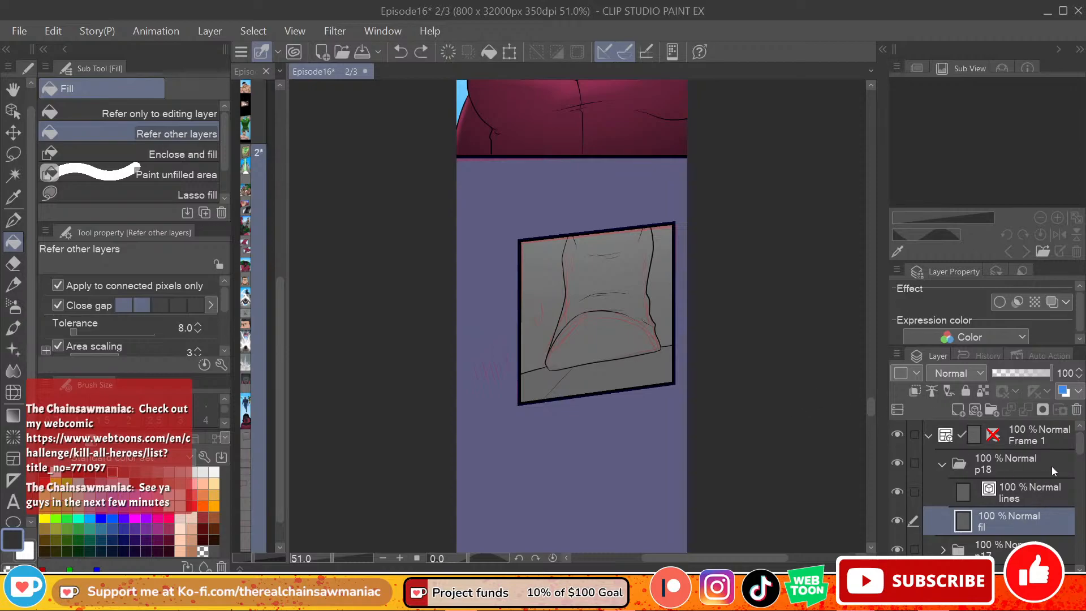
Step: Switch back to the Lasso fill sub tool and save the Episode16 page
left_click_drag(1081, 444, 1079, 448)
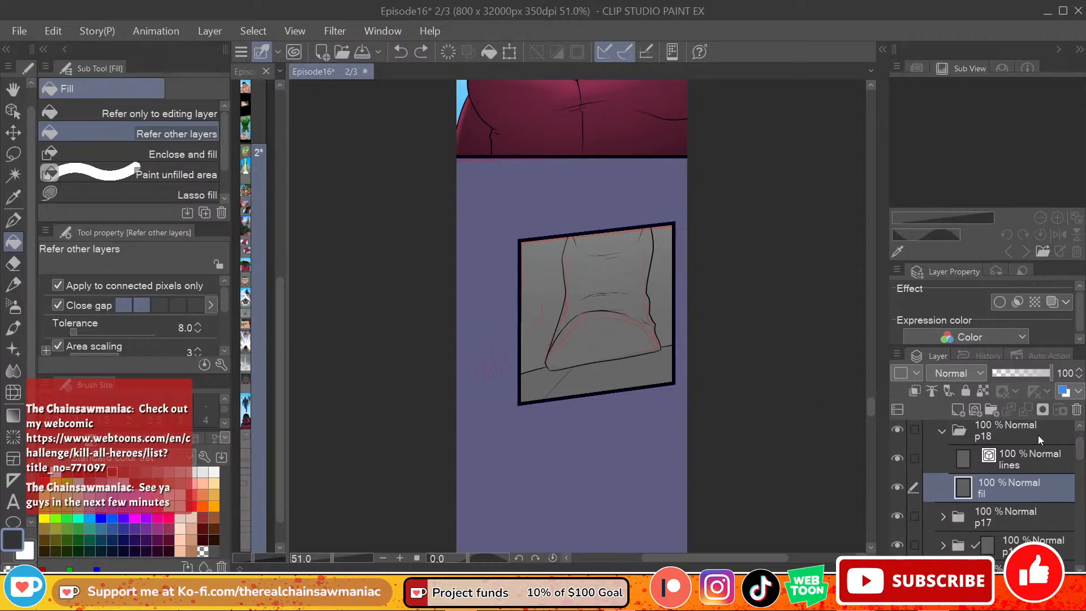
left_click(109, 195)
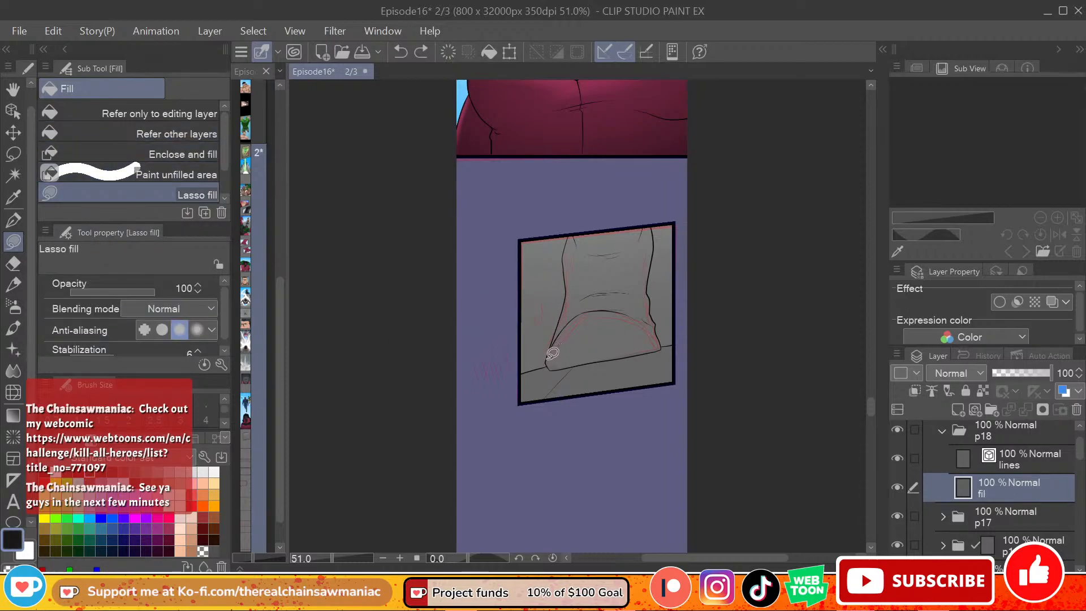
left_click_drag(871, 398, 833, 405)
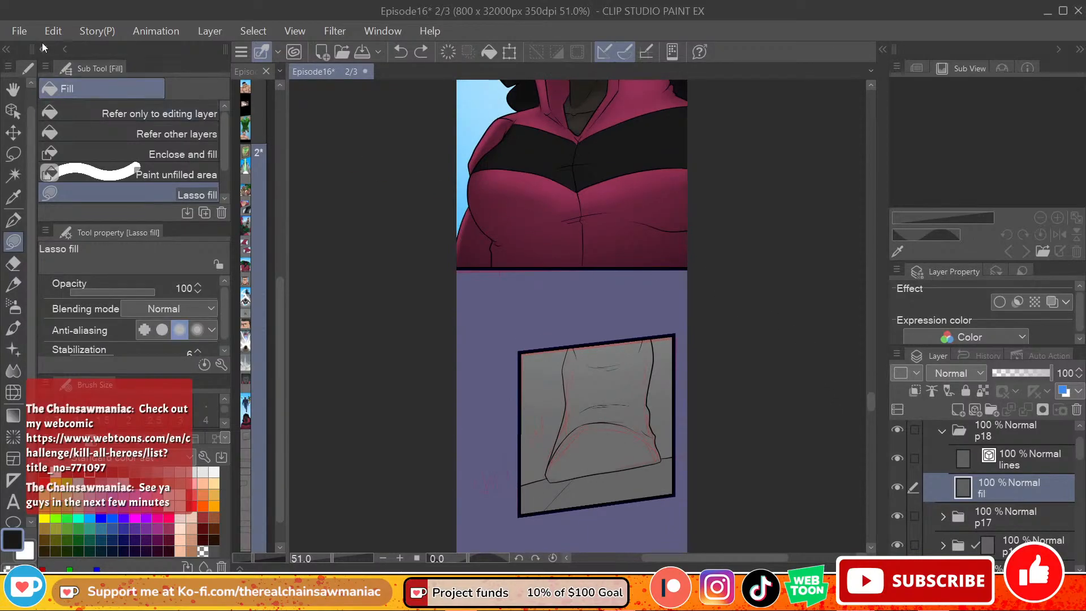
left_click(20, 31)
key("Escape")
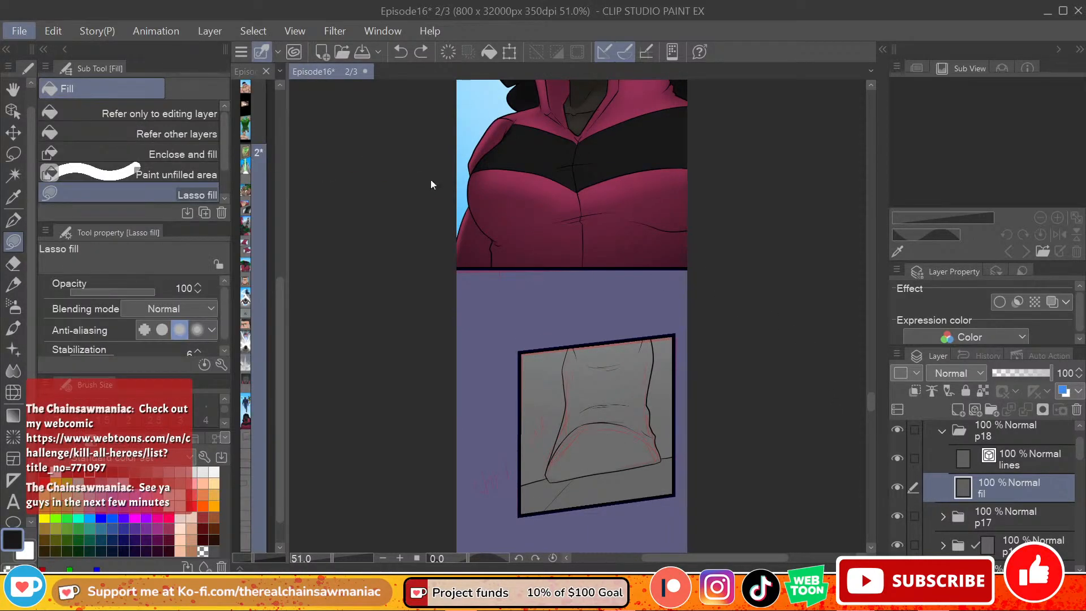
key("ctrl+s")
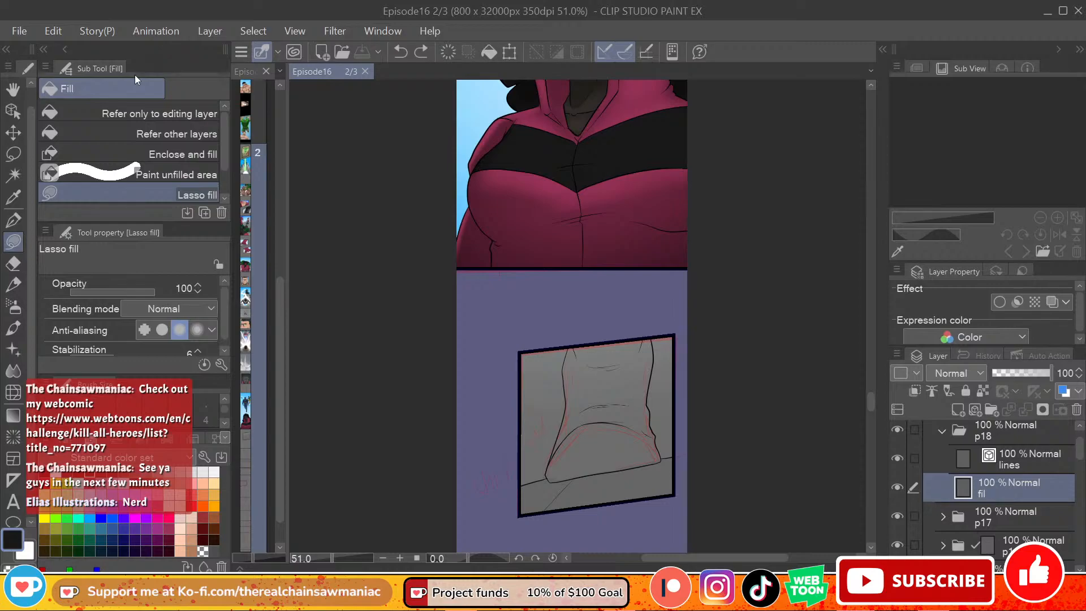
Step: Open the Heroes.clip character sheet from the recently used files
left_click(19, 31)
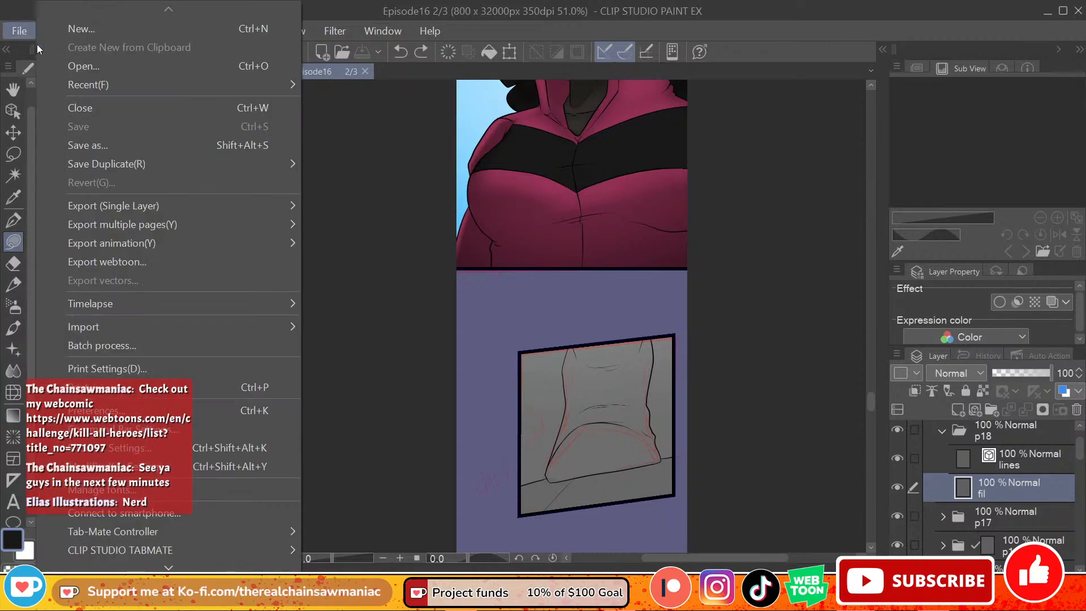
left_click(391, 65)
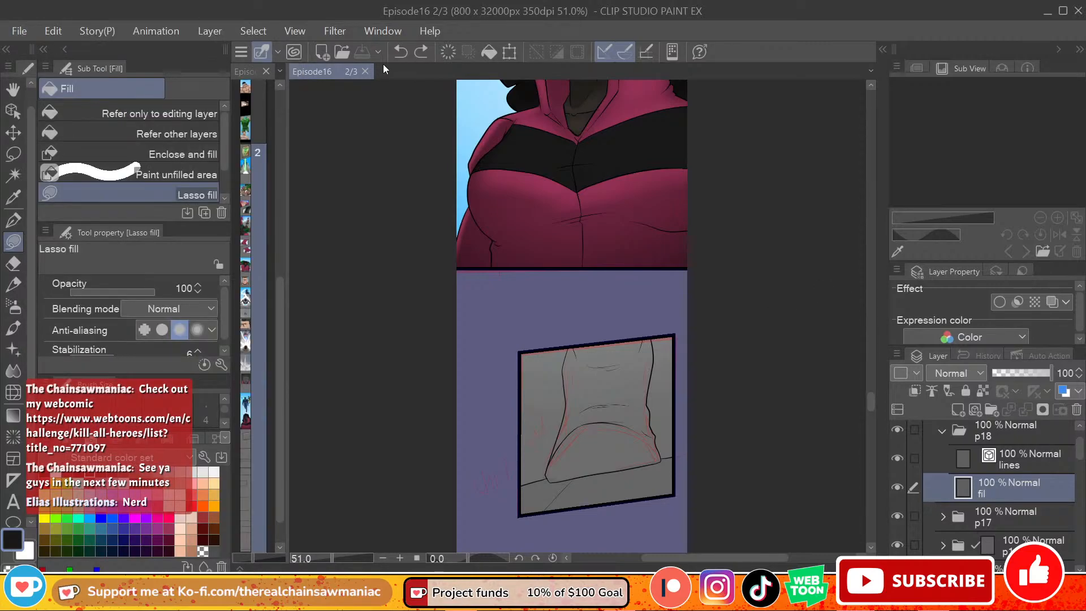
left_click(20, 33)
left_click(402, 73)
left_click(19, 31)
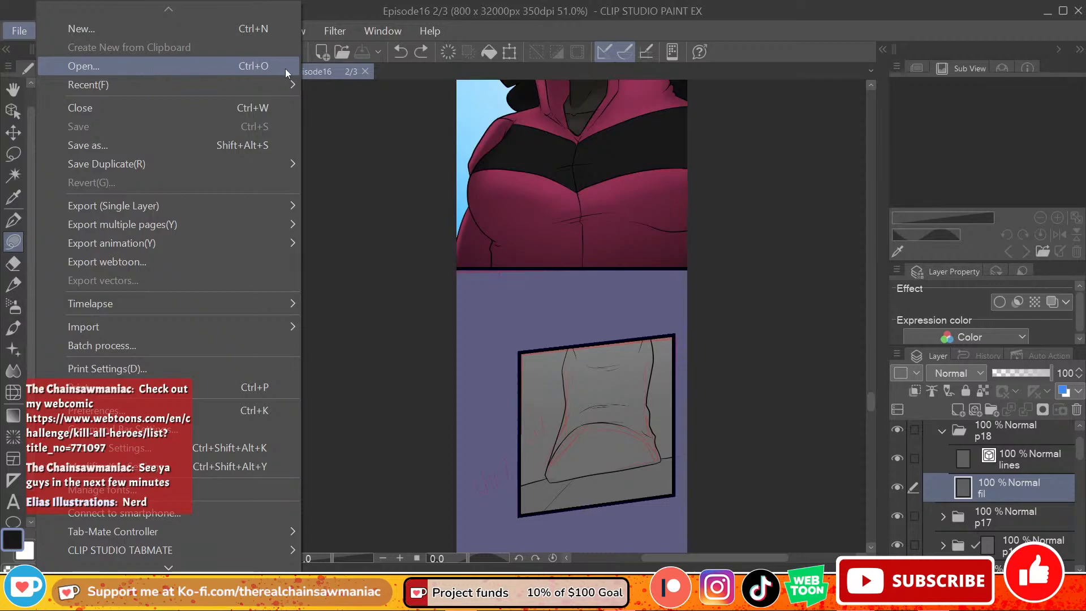
mouse_move(292, 86)
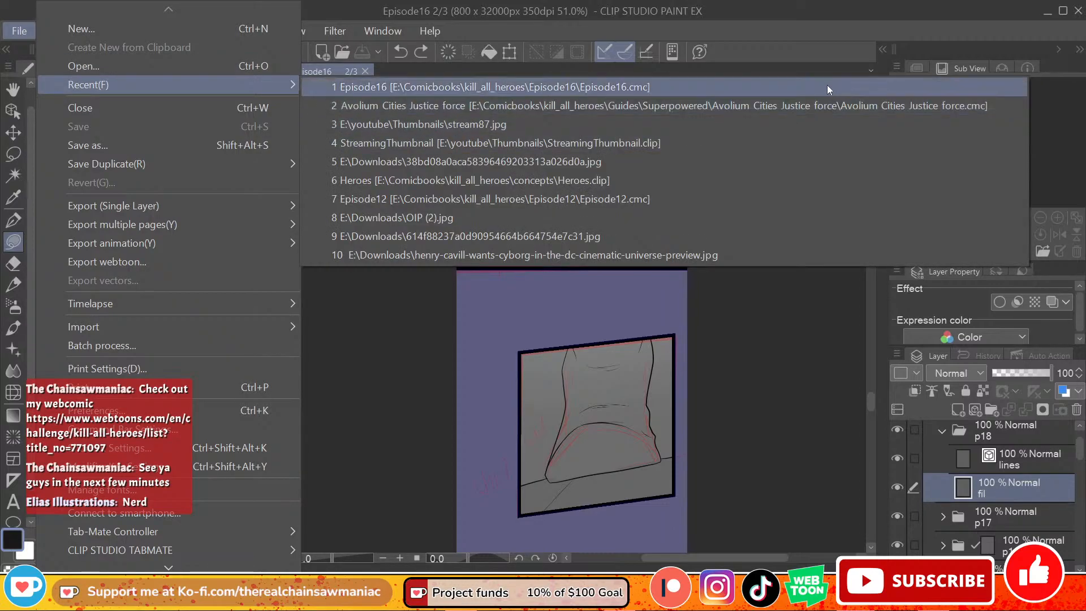
left_click(679, 181)
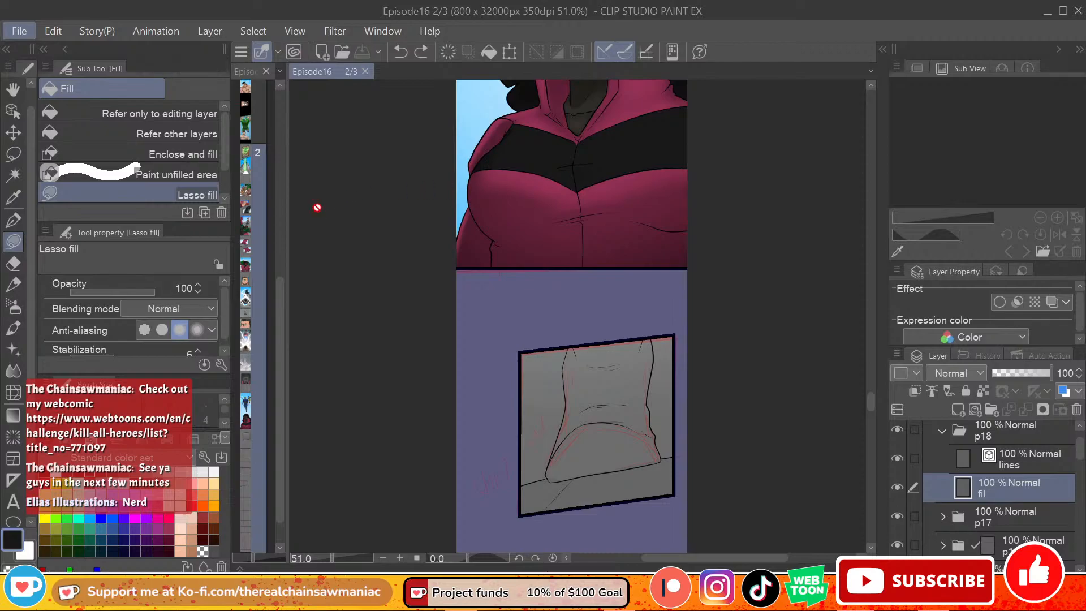
Step: Dock the Heroes sheet beside the Episode16 page and narrow its pane so the comic panel has more room
left_click_drag(398, 91, 247, 121)
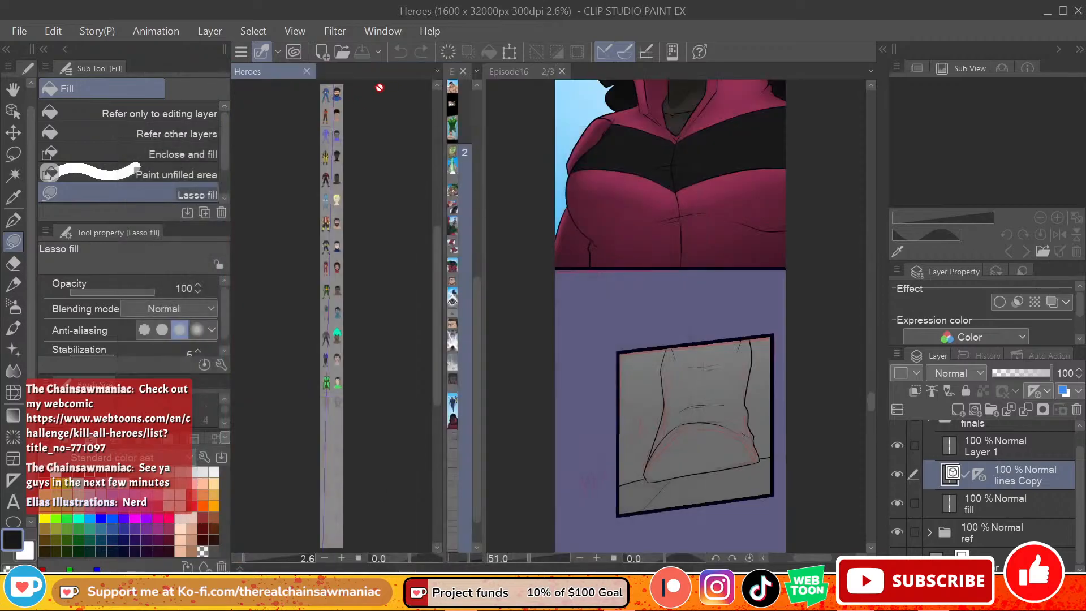
left_click_drag(441, 120, 362, 165)
left_click_drag(484, 182, 392, 194)
Step: Examine the hero costumes and portraits along the Heroes sheet for a color reference
scroll(327, 194, "up", 1)
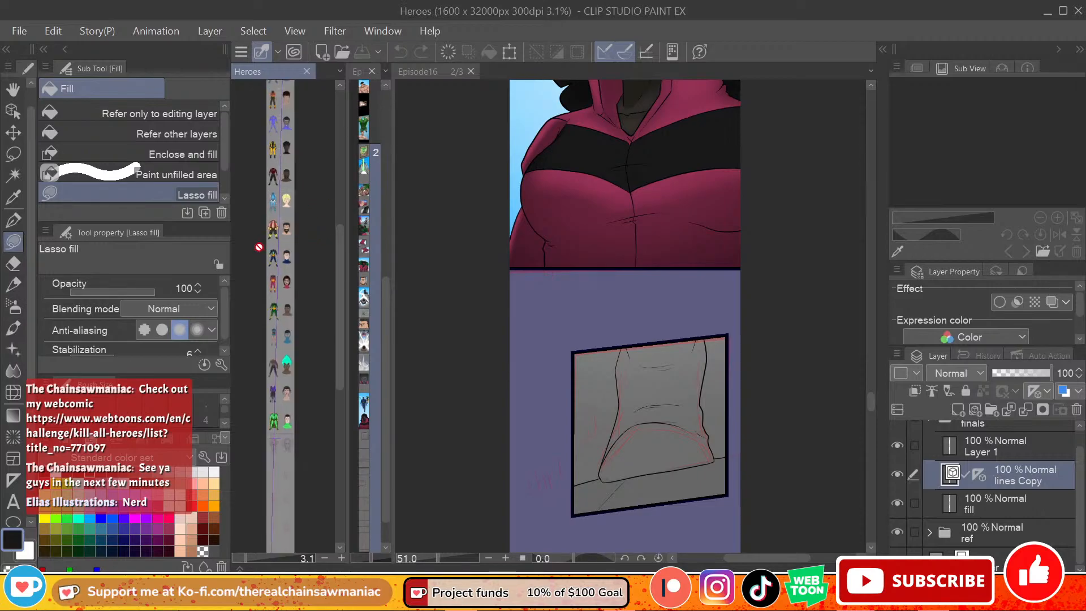
scroll(261, 244, "down", 1)
scroll(271, 232, "up", 2)
scroll(274, 228, "up", 1)
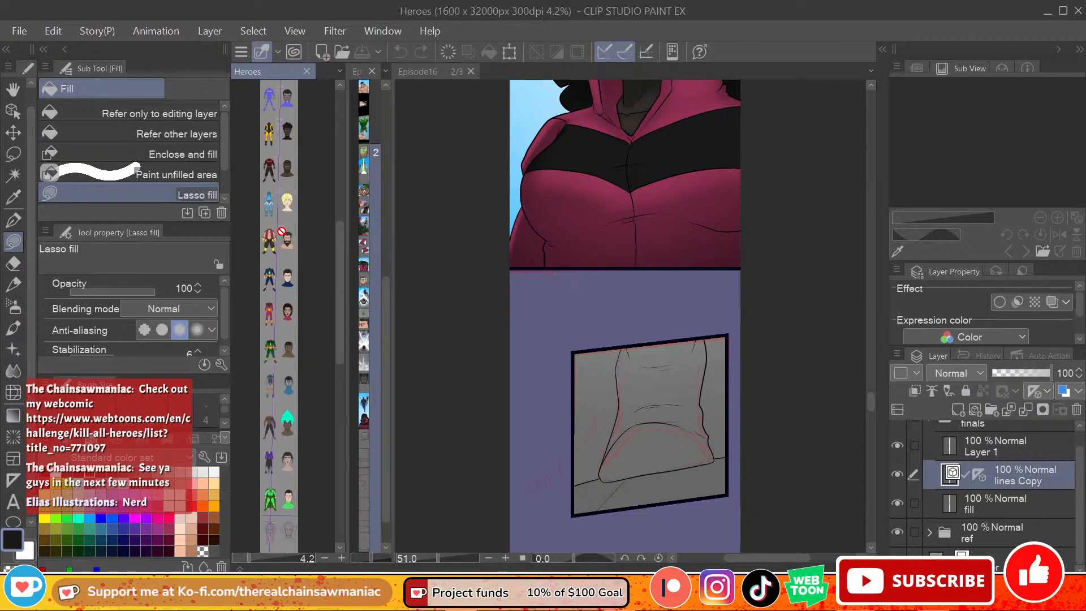
scroll(280, 229, "up", 2)
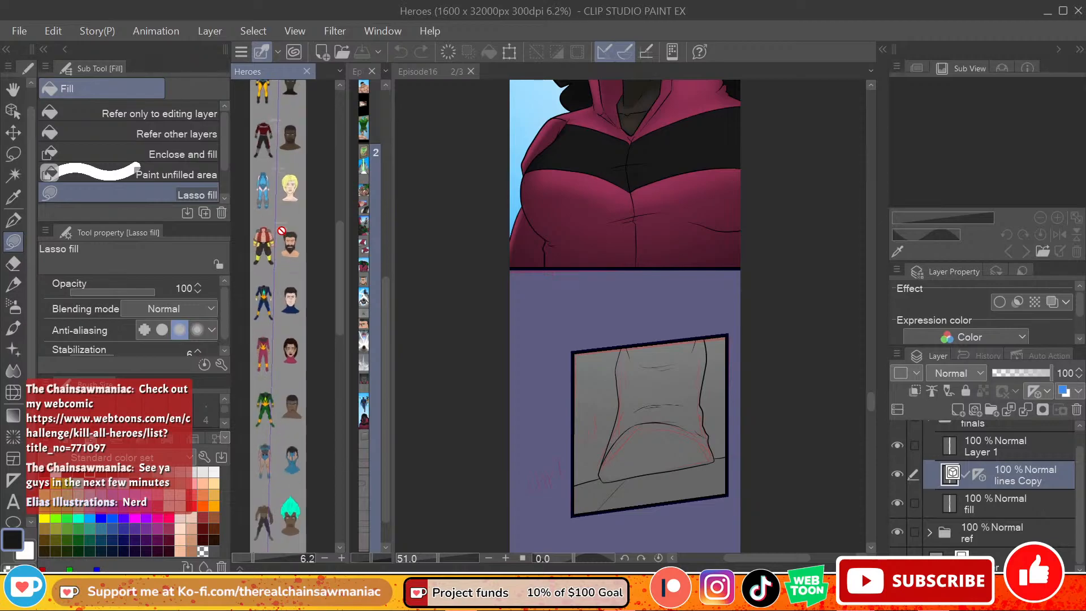
scroll(281, 230, "up", 1)
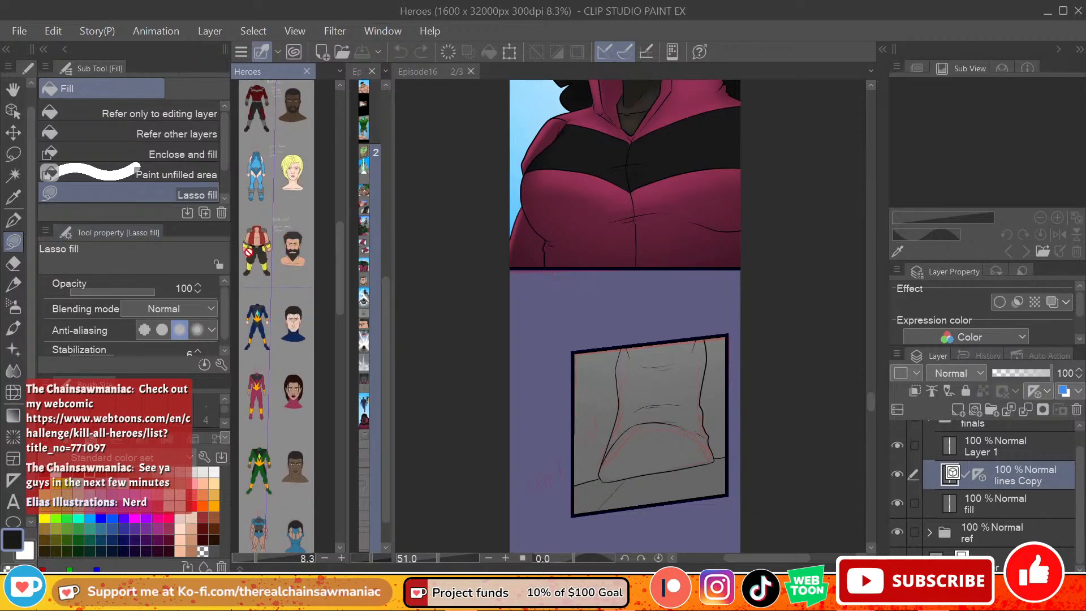
scroll(265, 234, "up", 1)
scroll(266, 234, "down", 1)
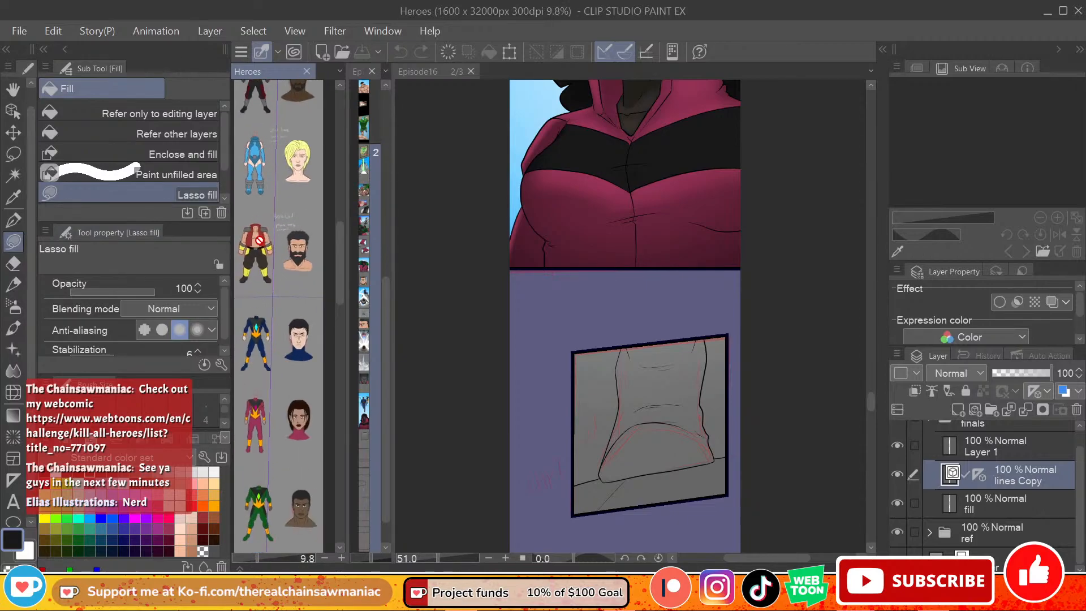
scroll(259, 240, "down", 1)
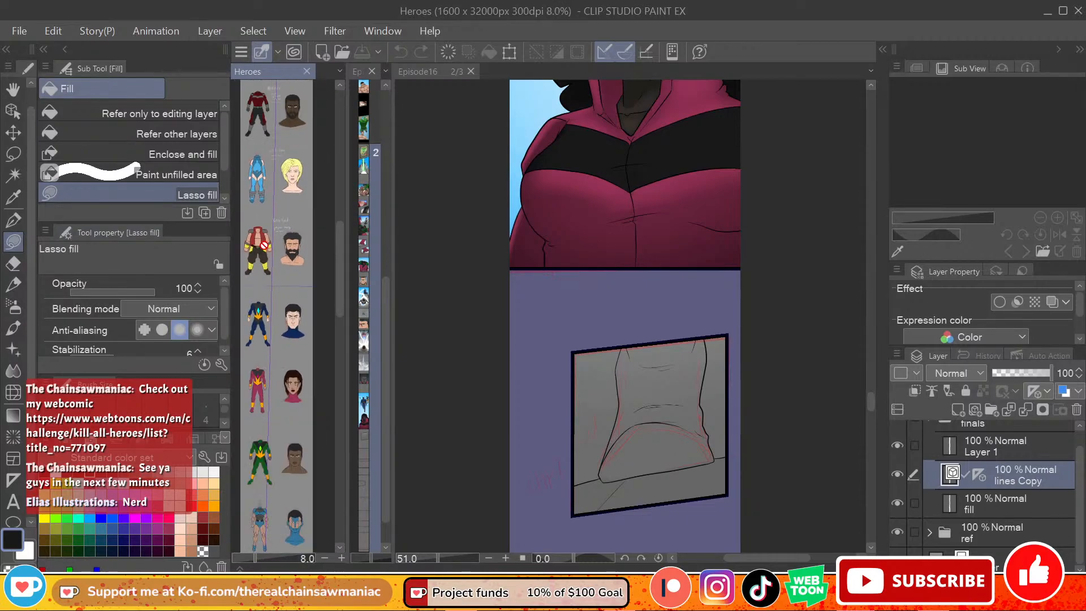
scroll(313, 288, "down", 1)
scroll(314, 287, "up", 3)
scroll(272, 225, "down", 2)
scroll(272, 225, "up", 1)
Step: Find the first hero at the start of the Heroes sheet and sample the blue of his costume as the drawing color
left_click_drag(341, 255, 345, 179)
scroll(261, 175, "up", 1)
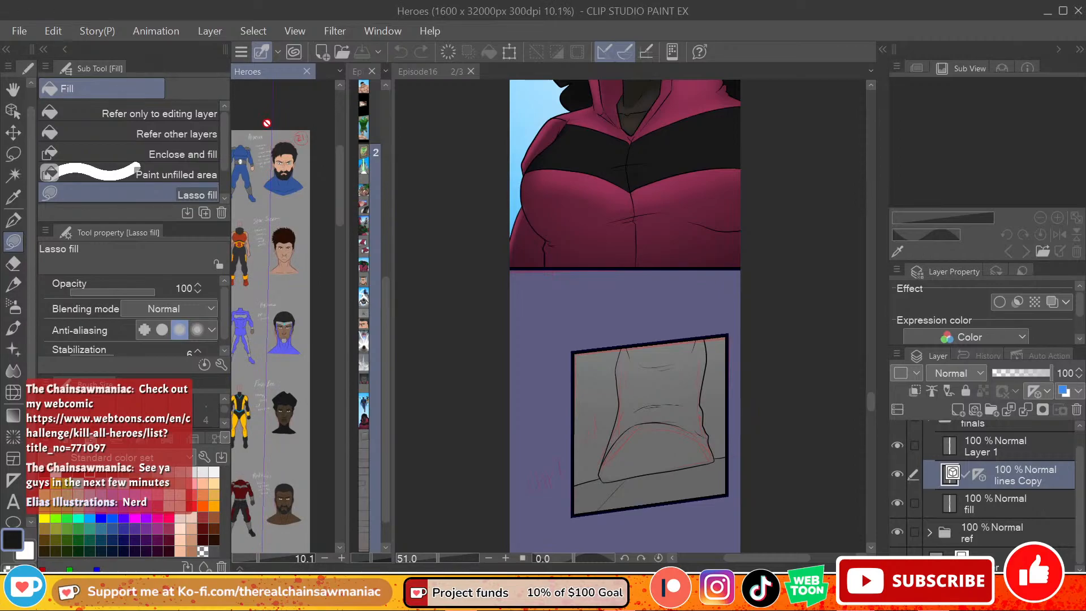
scroll(279, 133, "down", 1)
scroll(279, 133, "up", 4)
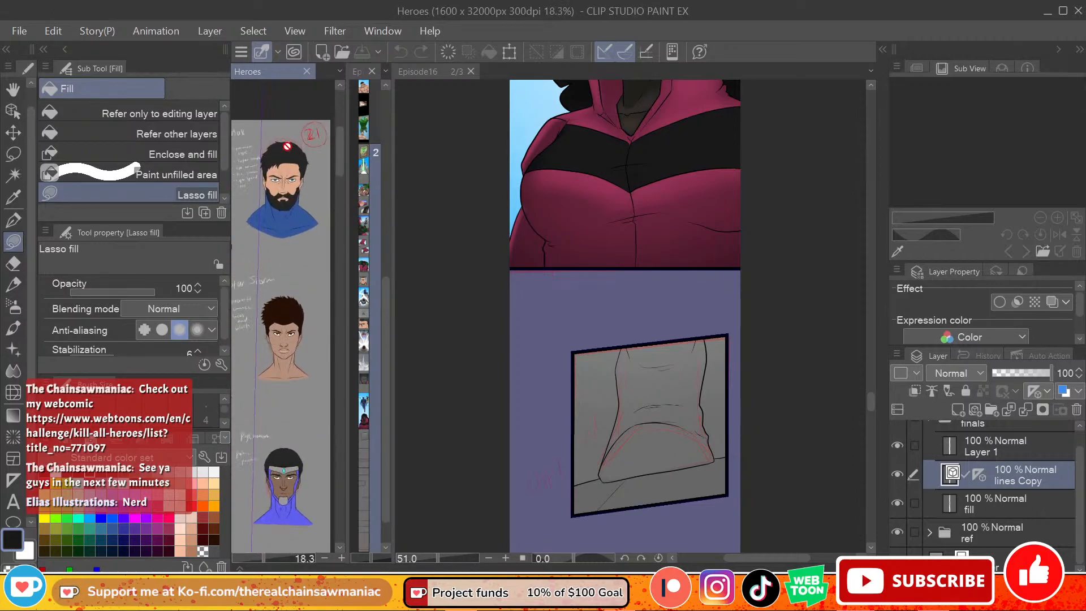
scroll(288, 146, "up", 1)
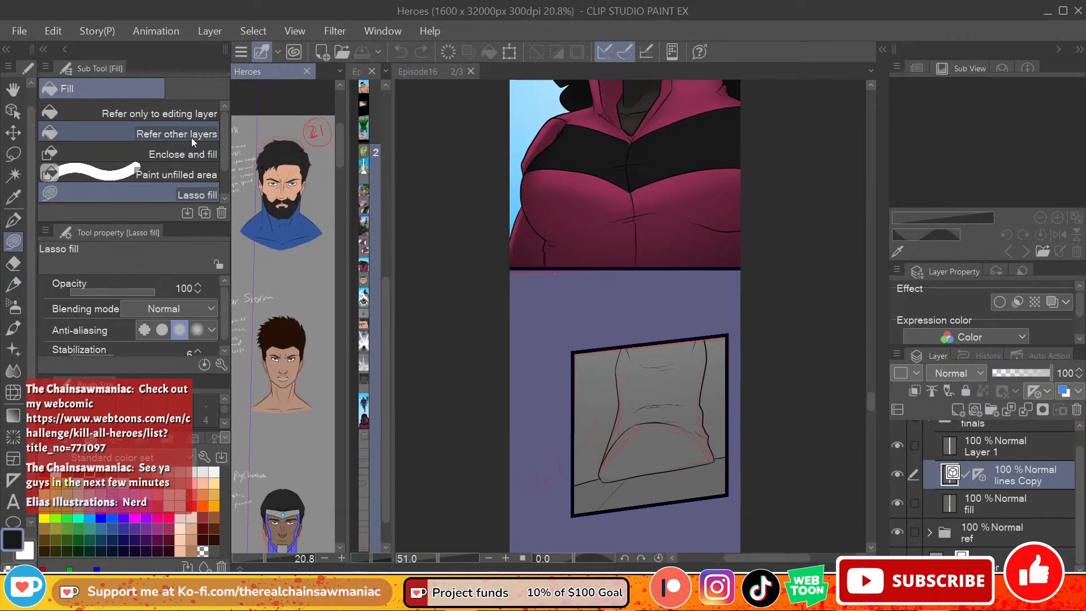
scroll(271, 171, "down", 1)
scroll(273, 200, "up", 2)
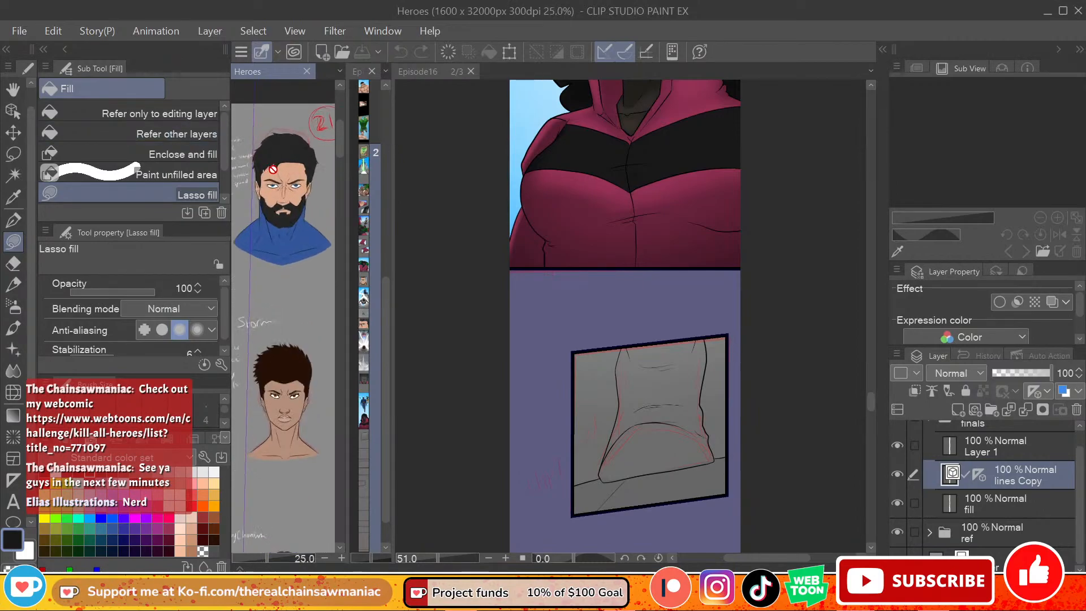
mouse_move(294, 484)
left_mouse_down()
mouse_move(347, 474)
mouse_move(289, 466)
mouse_move(444, 468)
mouse_move(323, 462)
mouse_move(320, 473)
mouse_move(374, 464)
mouse_move(299, 472)
left_mouse_up()
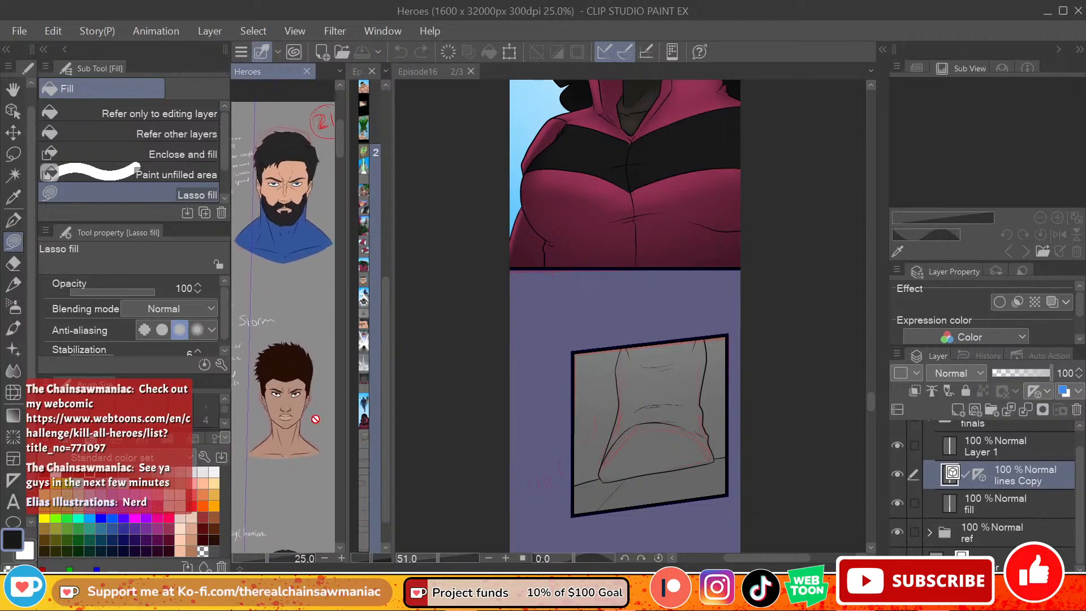
scroll(332, 252, "up", 1)
scroll(255, 301, "down", 1)
scroll(340, 315, "down", 2)
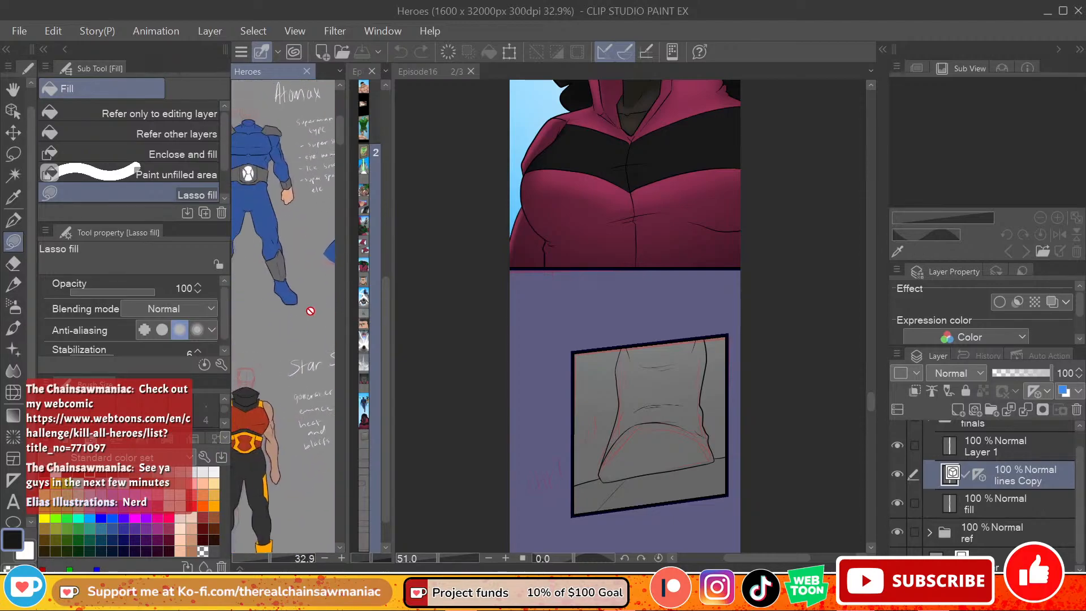
left_click_drag(306, 312, 277, 285)
left_click(252, 209, "alt")
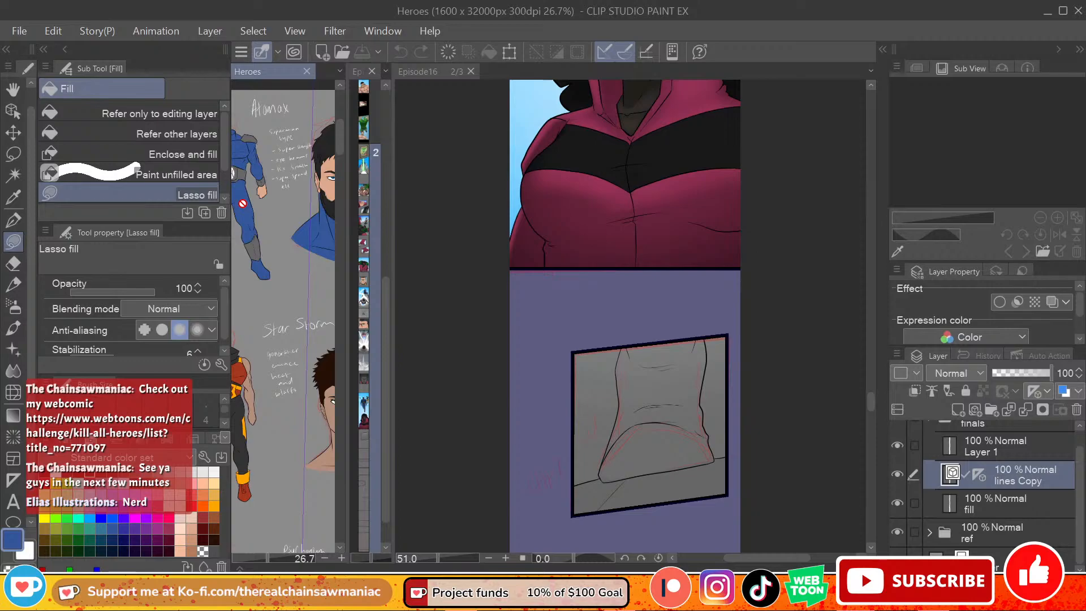
Step: Lasso-fill a first section of the boot's upper left leg with the sampled blue on the p18 "fil" layer
left_click(689, 437)
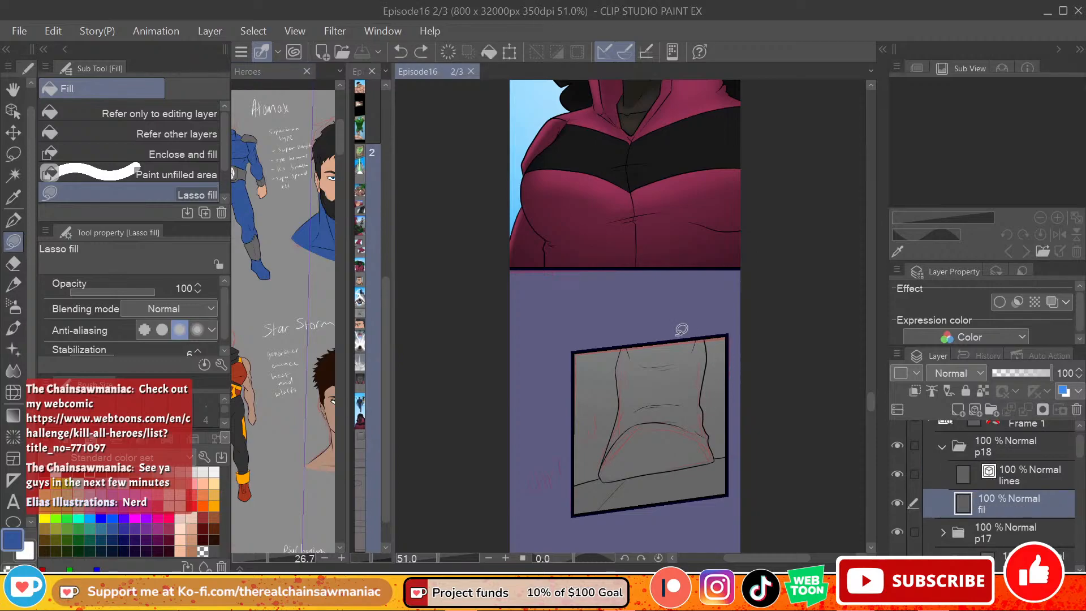
mouse_move(627, 341)
left_mouse_down()
mouse_move(643, 401)
mouse_move(654, 397)
left_mouse_up()
key("ctrl+z")
mouse_move(629, 338)
left_mouse_down()
mouse_move(620, 353)
mouse_move(650, 401)
left_mouse_up()
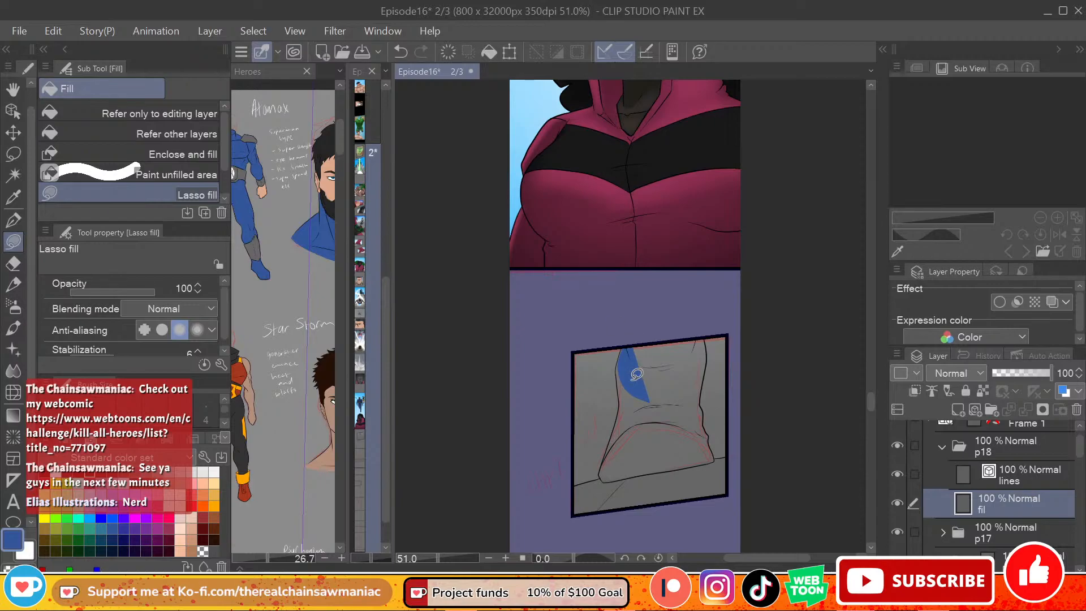
Step: Extend the blue lasso fill along the leg's upper left outline, undoing and redrawing inaccurate shapes
scroll(637, 374, "up", 5)
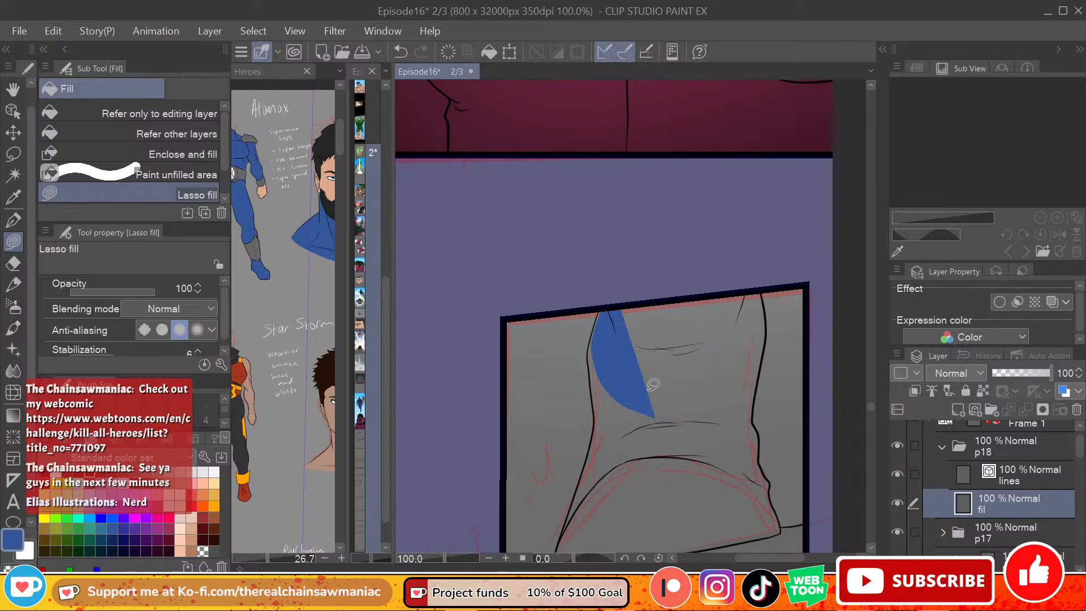
scroll(871, 405, "down", 3)
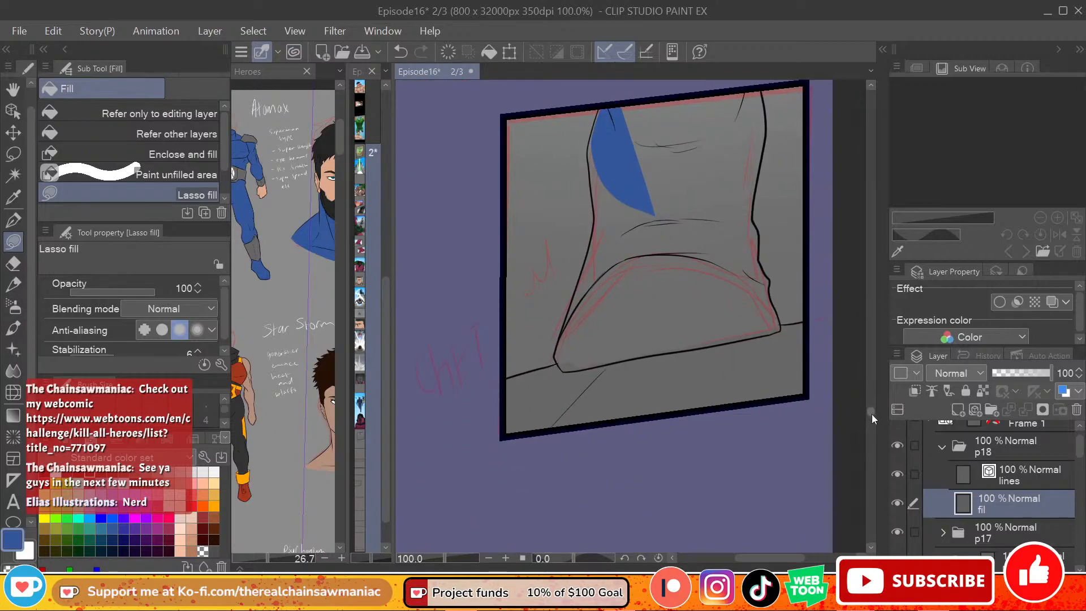
scroll(871, 412, "up", 1)
scroll(862, 388, "up", 1)
scroll(870, 389, "down", 1)
scroll(782, 360, "up", 2)
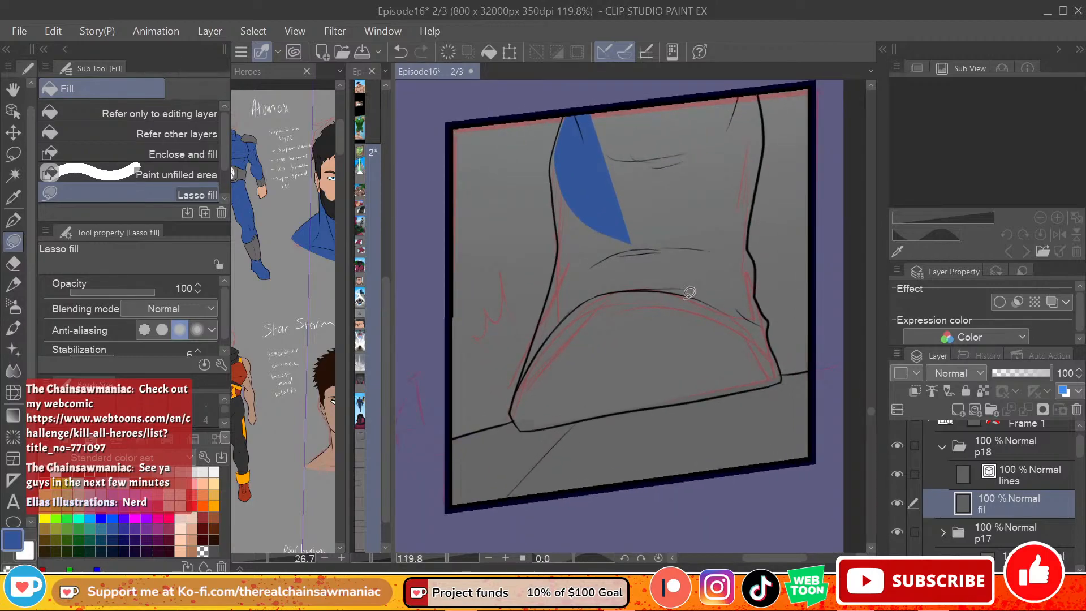
mouse_move(567, 109)
left_mouse_down()
mouse_move(598, 184)
mouse_move(637, 178)
left_mouse_up()
key("ctrl+z")
left_click_drag(562, 116, 611, 174)
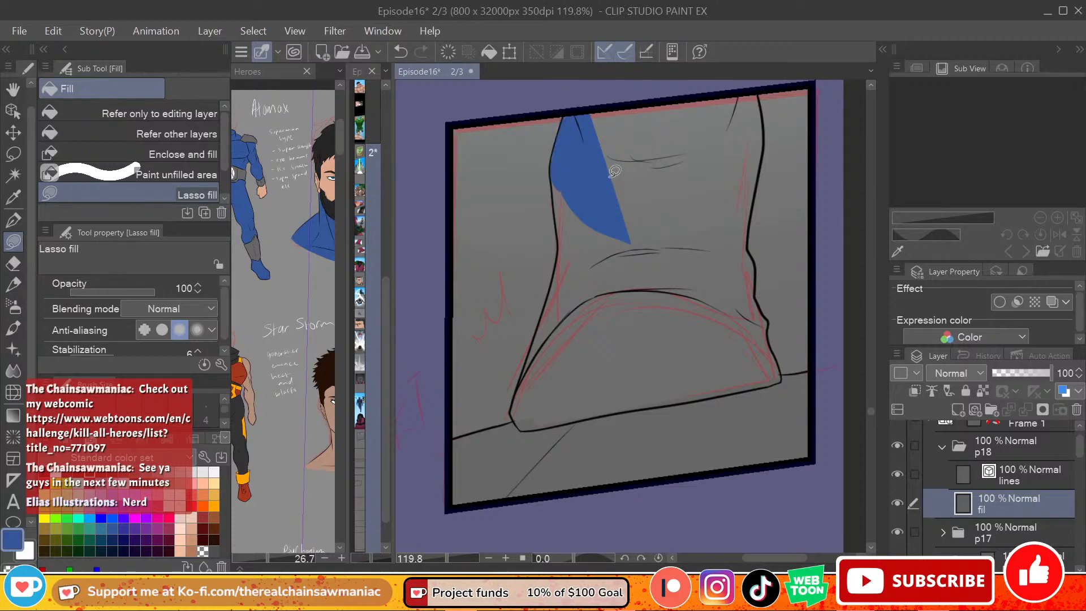
key("ctrl+z")
mouse_move(564, 115)
left_mouse_down()
mouse_move(554, 162)
mouse_move(599, 247)
mouse_move(688, 175)
left_mouse_up()
key("ctrl+z")
mouse_move(569, 103)
left_mouse_down()
mouse_move(555, 150)
mouse_move(628, 181)
left_mouse_up()
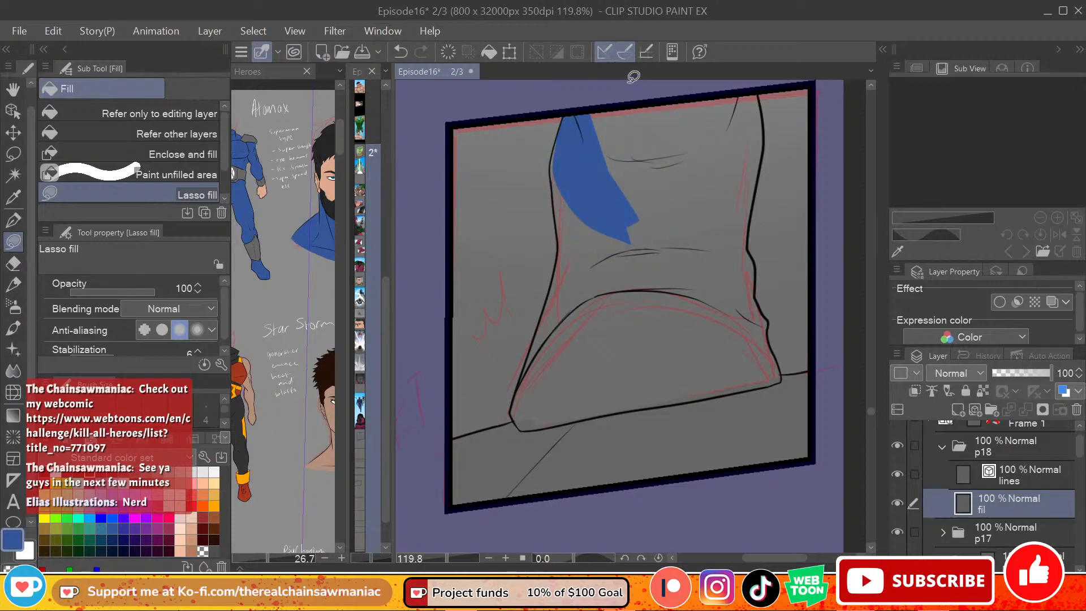
Step: Fill the middle and right side of the upper leg with blue, following the right outline to the ankle
mouse_move(606, 91)
left_mouse_down()
mouse_move(714, 184)
mouse_move(713, 86)
left_mouse_up()
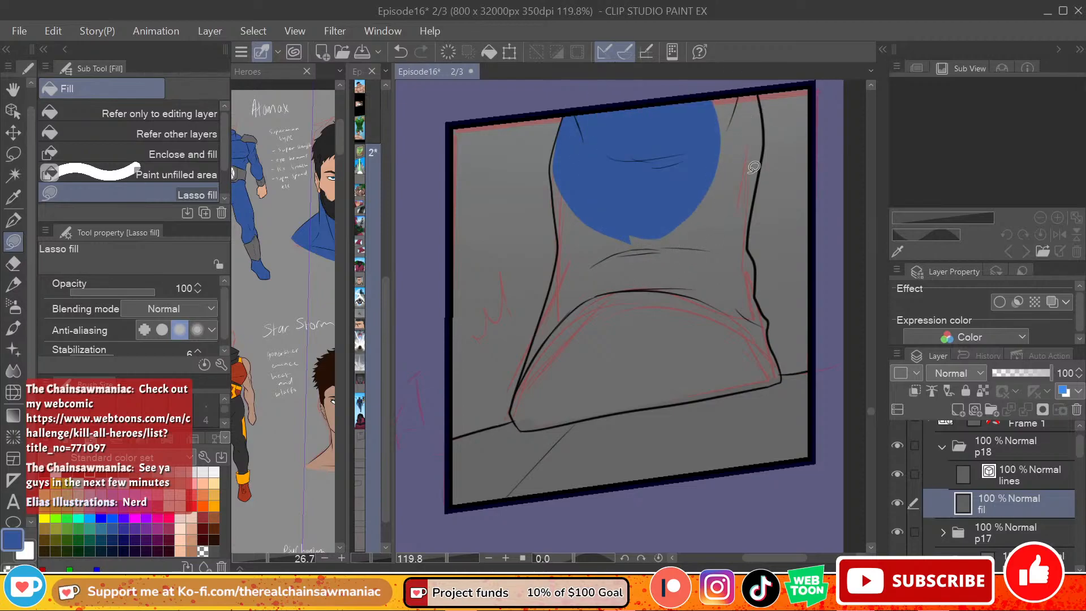
mouse_move(701, 84)
left_mouse_down()
mouse_move(741, 247)
mouse_move(764, 145)
mouse_move(757, 81)
left_mouse_up()
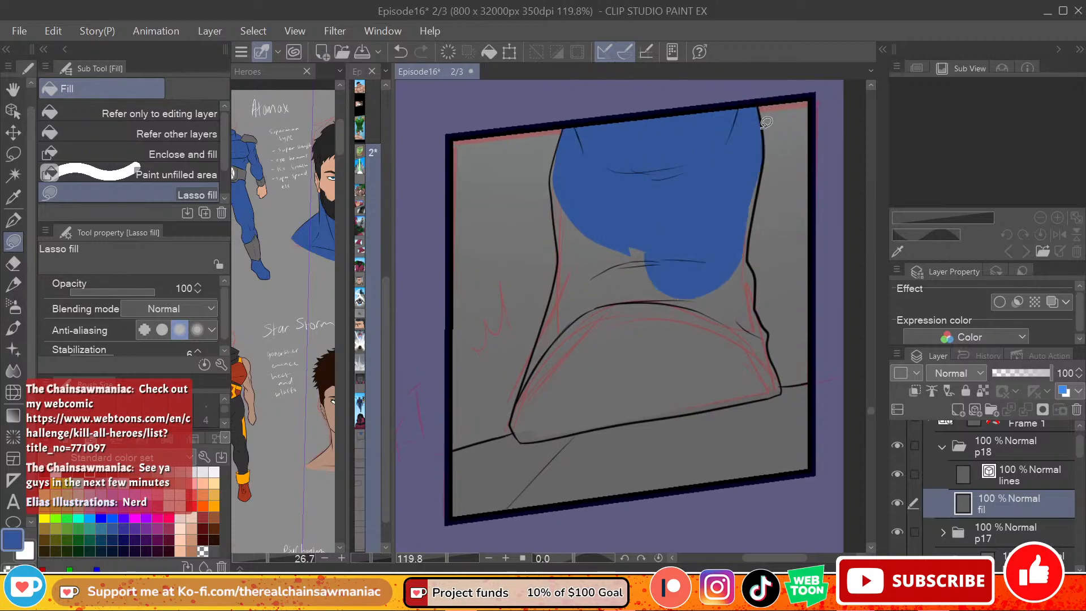
mouse_move(760, 167)
left_mouse_down()
mouse_move(750, 227)
mouse_move(709, 278)
left_mouse_up()
mouse_move(749, 235)
left_mouse_down()
mouse_move(747, 266)
mouse_move(753, 241)
left_mouse_up()
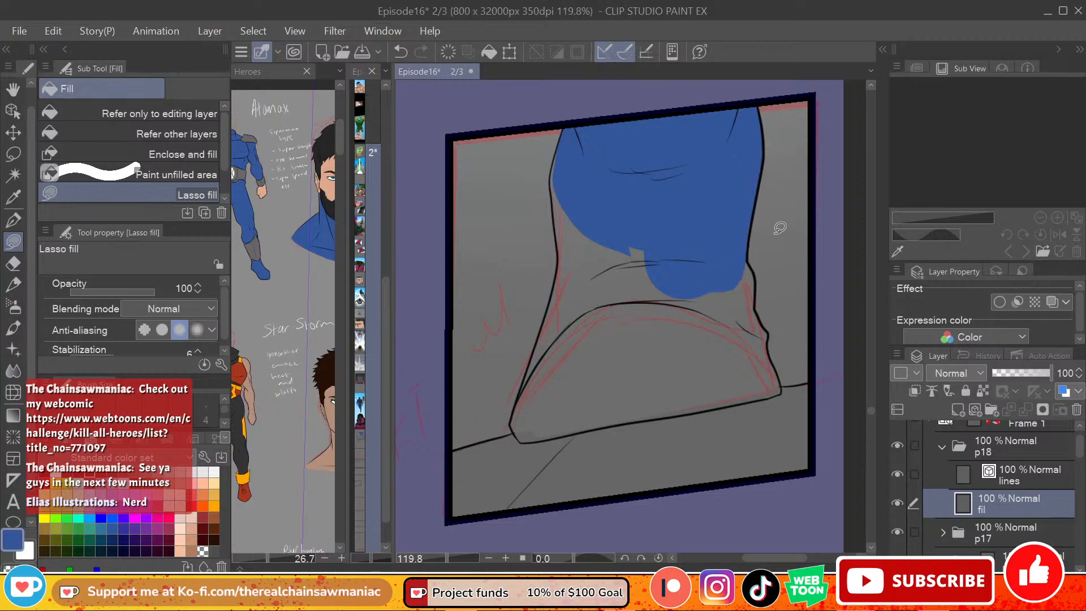
Step: Fill the leg's remaining left side and the left part of the foot with blue, redrawing inaccurate outlines
mouse_move(560, 142)
left_mouse_down()
mouse_move(555, 177)
mouse_move(596, 272)
mouse_move(591, 224)
mouse_move(560, 232)
mouse_move(593, 285)
left_mouse_up()
key("ctrl+z")
mouse_move(557, 201)
left_mouse_down()
mouse_move(559, 251)
mouse_move(596, 249)
left_mouse_up()
key("ctrl+z")
mouse_move(554, 213)
left_mouse_down()
mouse_move(560, 271)
mouse_move(529, 390)
mouse_move(567, 388)
mouse_move(721, 192)
left_mouse_up()
mouse_move(535, 354)
left_mouse_down()
mouse_move(511, 426)
mouse_move(525, 436)
mouse_move(681, 291)
left_mouse_up()
Step: Fill the boot's right ankle and the upper middle of the foot with blue, undoing misplaced fills at the sole
mouse_move(516, 422)
left_mouse_down()
mouse_move(524, 439)
mouse_move(645, 414)
mouse_move(547, 436)
mouse_move(604, 428)
left_mouse_up()
key("ctrl+z")
left_click_drag(519, 427, 621, 423)
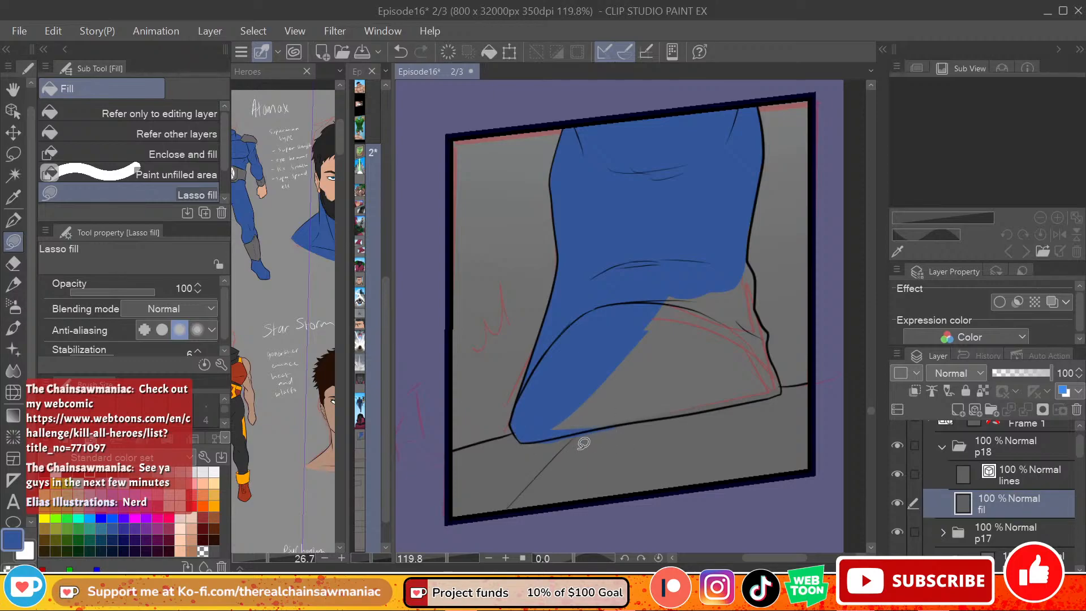
key("ctrl+z")
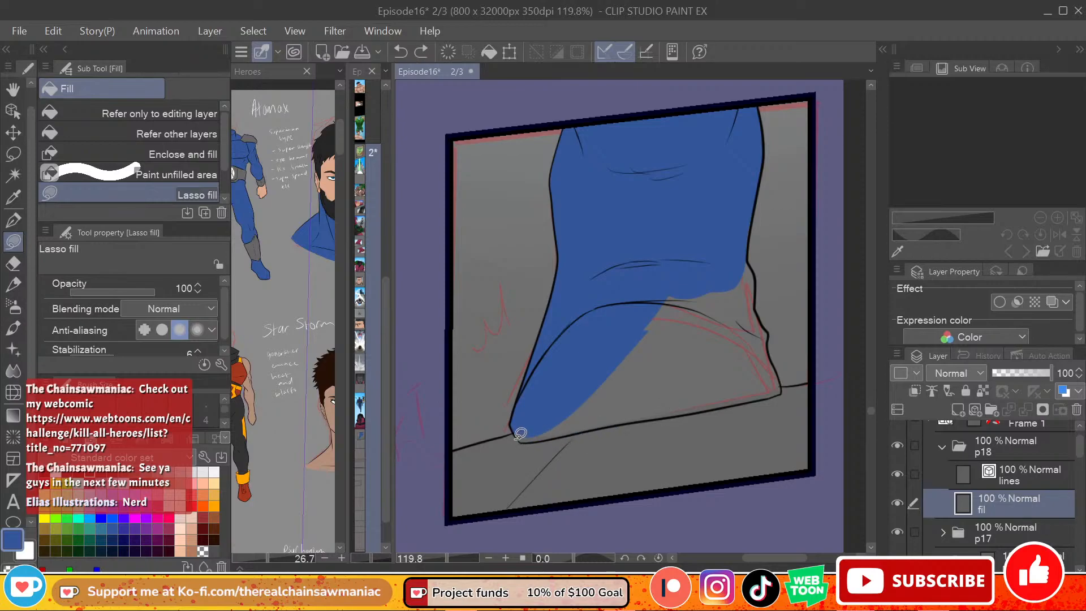
left_click_drag(522, 431, 525, 432)
mouse_move(751, 255)
left_mouse_down()
mouse_move(758, 277)
mouse_move(718, 221)
mouse_move(758, 294)
mouse_move(744, 287)
mouse_move(784, 387)
mouse_move(767, 396)
mouse_move(687, 364)
left_mouse_up()
key("ctrl+z")
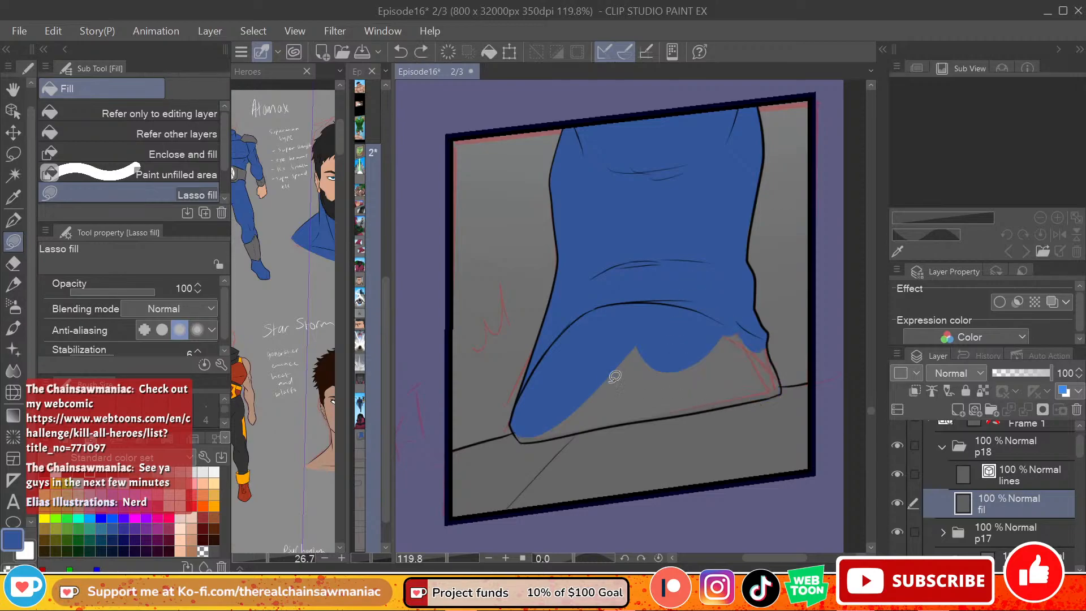
Step: Fill the lower left corner of the boot and the adjoining part of the sole with blue
mouse_move(516, 433)
left_mouse_down()
mouse_move(558, 430)
mouse_move(515, 433)
mouse_move(530, 441)
mouse_move(666, 409)
left_mouse_up()
key("ctrl+z")
key("ctrl+z")
mouse_move(512, 429)
left_mouse_down()
mouse_move(518, 442)
mouse_move(588, 429)
mouse_move(676, 389)
mouse_move(652, 340)
left_mouse_up()
key("ctrl+z")
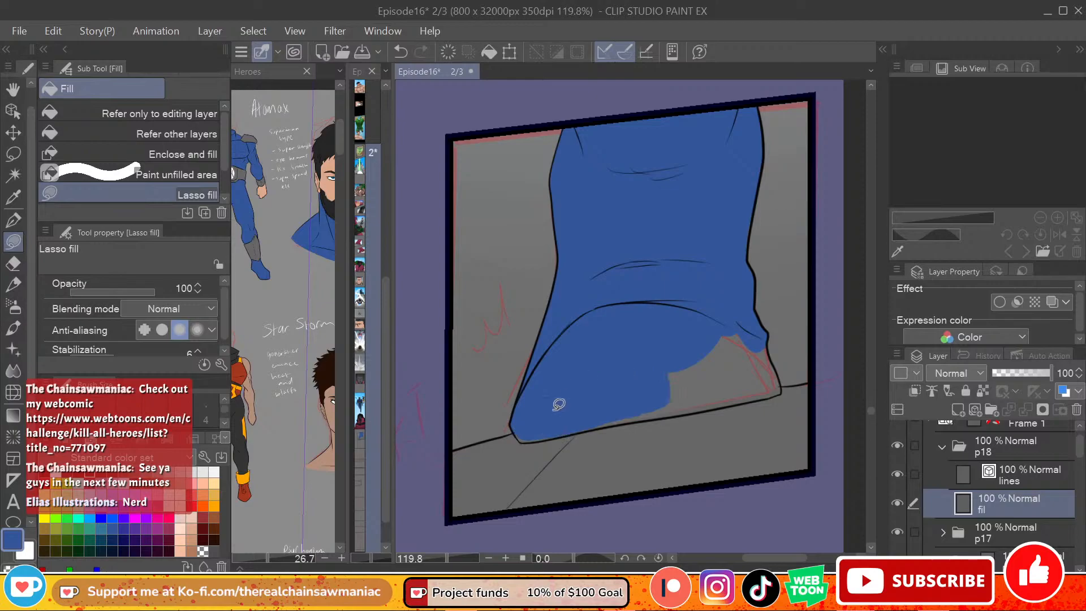
mouse_move(516, 430)
left_mouse_down()
mouse_move(641, 406)
mouse_move(535, 440)
mouse_move(592, 417)
left_mouse_up()
Step: Fill the foot's right side and the remaining gaps along the sole line with blue
mouse_move(771, 347)
left_mouse_down()
mouse_move(737, 381)
mouse_move(675, 305)
left_mouse_up()
mouse_move(771, 349)
left_mouse_down()
mouse_move(784, 390)
mouse_move(683, 338)
left_mouse_up()
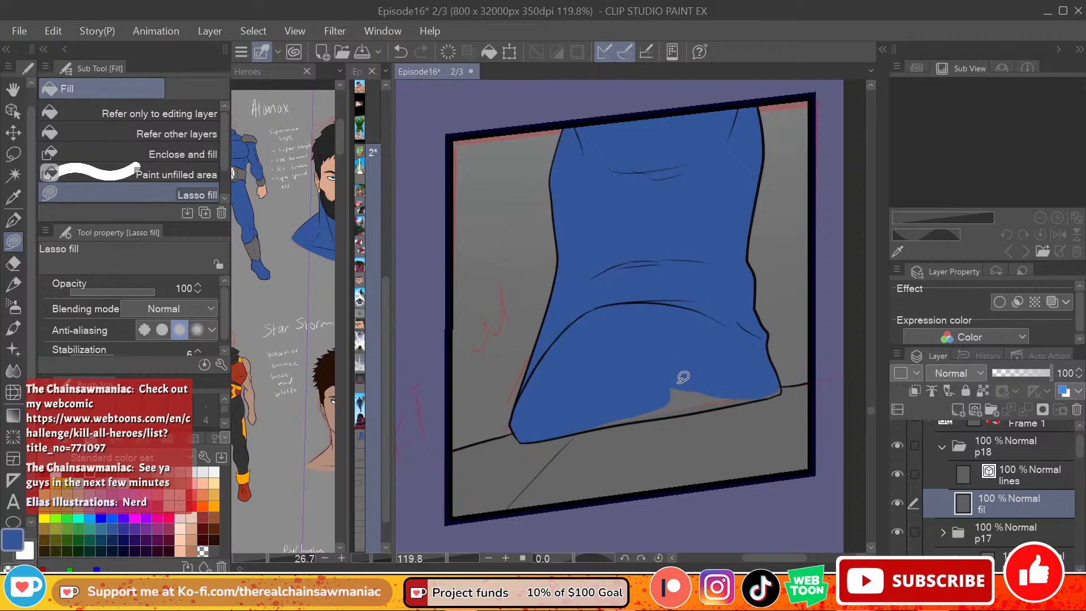
mouse_move(570, 431)
left_mouse_down()
mouse_move(644, 413)
mouse_move(677, 368)
mouse_move(616, 419)
mouse_move(727, 388)
mouse_move(720, 403)
left_mouse_up()
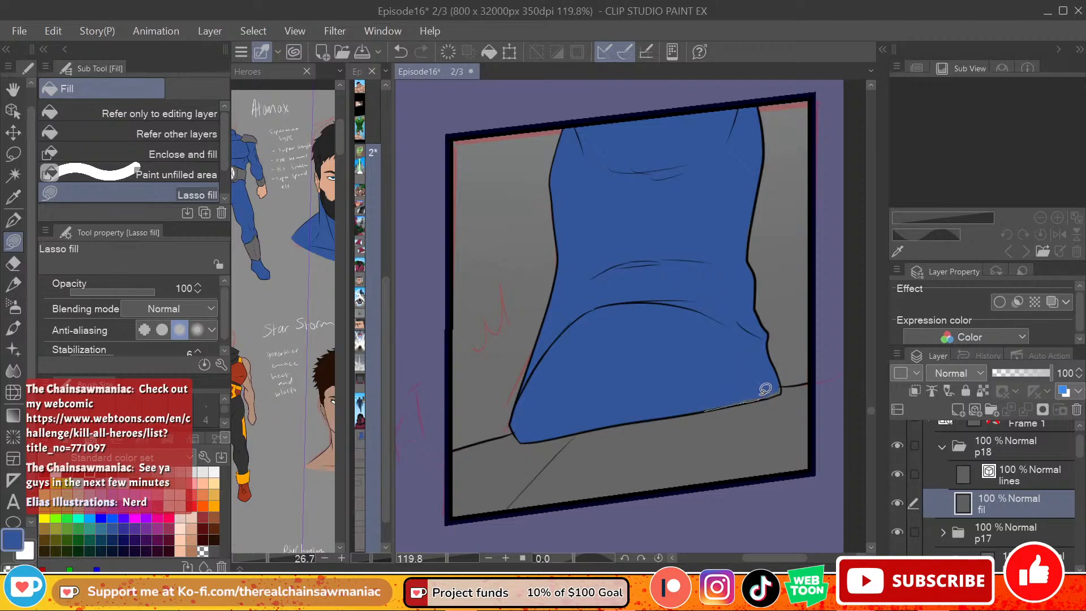
mouse_move(756, 399)
left_mouse_down()
mouse_move(784, 388)
mouse_move(772, 384)
left_mouse_up()
mouse_move(639, 260)
left_mouse_down()
mouse_move(625, 360)
mouse_move(684, 263)
left_mouse_up()
left_click_drag(869, 412, 871, 408)
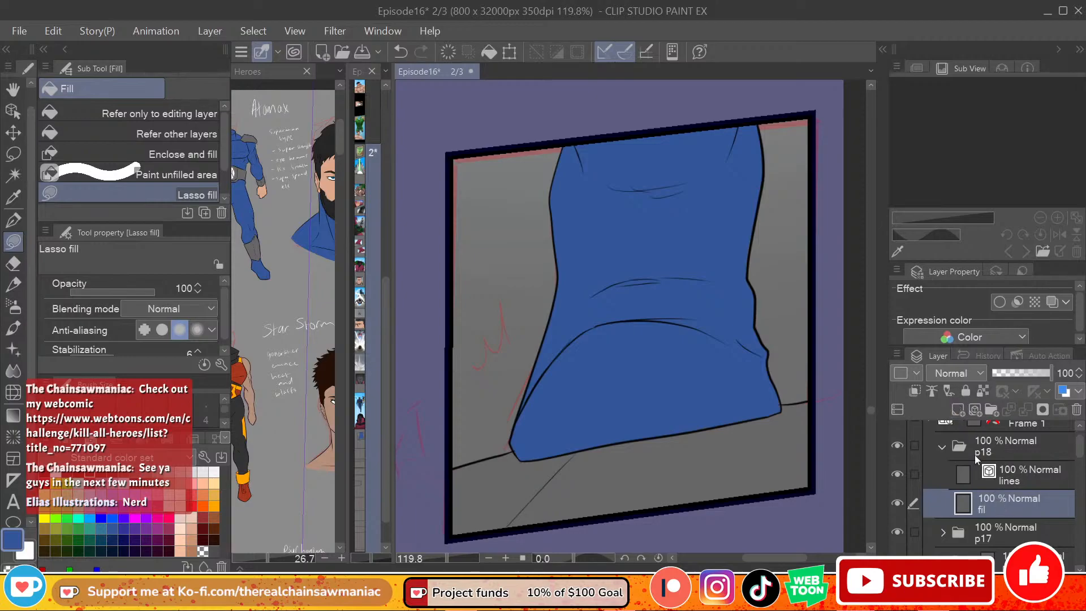
Step: Create a layer folder below the "fil" layer in p18 and name it BG
left_click(991, 411)
left_click_drag(1015, 501, 1005, 549)
double_click(999, 535)
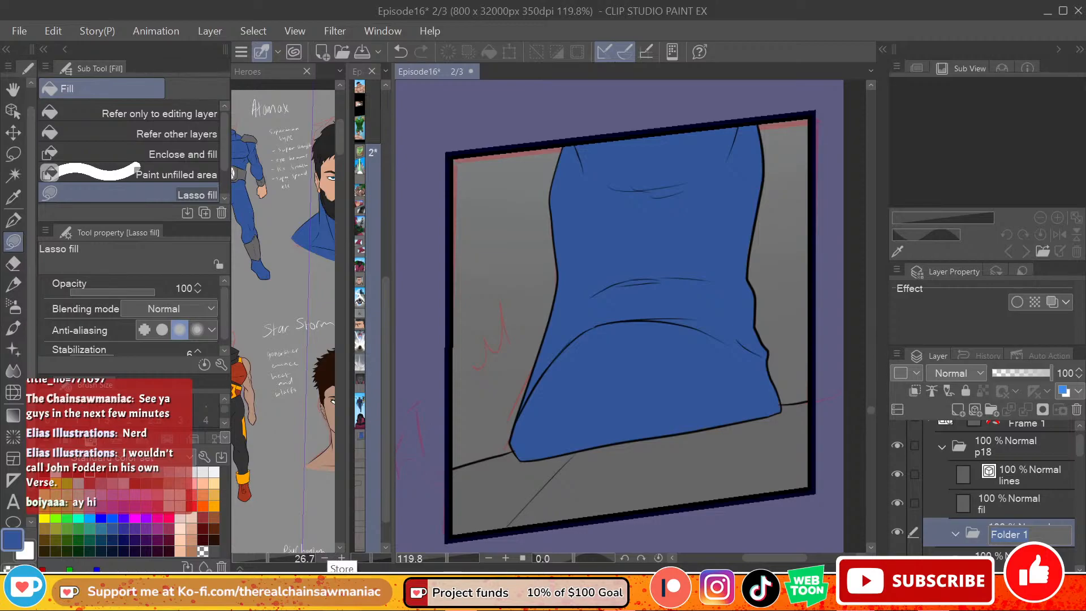
left_click(701, 352)
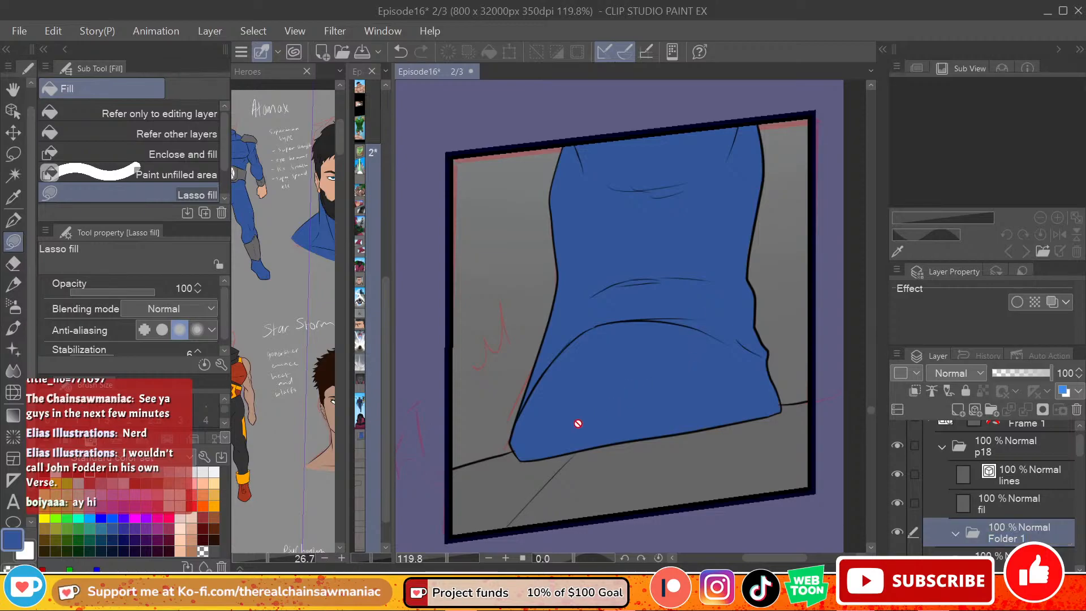
left_click(1001, 503)
left_click(1008, 539)
double_click(1008, 539)
type("BG")
key("Return")
Step: Add a new layer, move it into the BG folder and name it sky
left_click(994, 500)
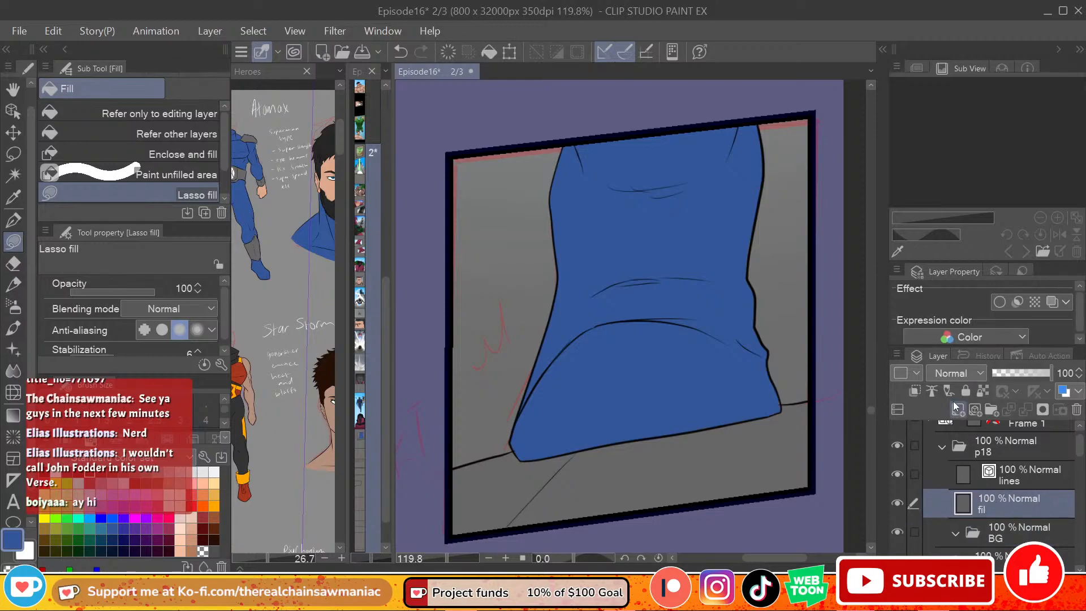
key("ctrl+shift+n")
double_click(1011, 513)
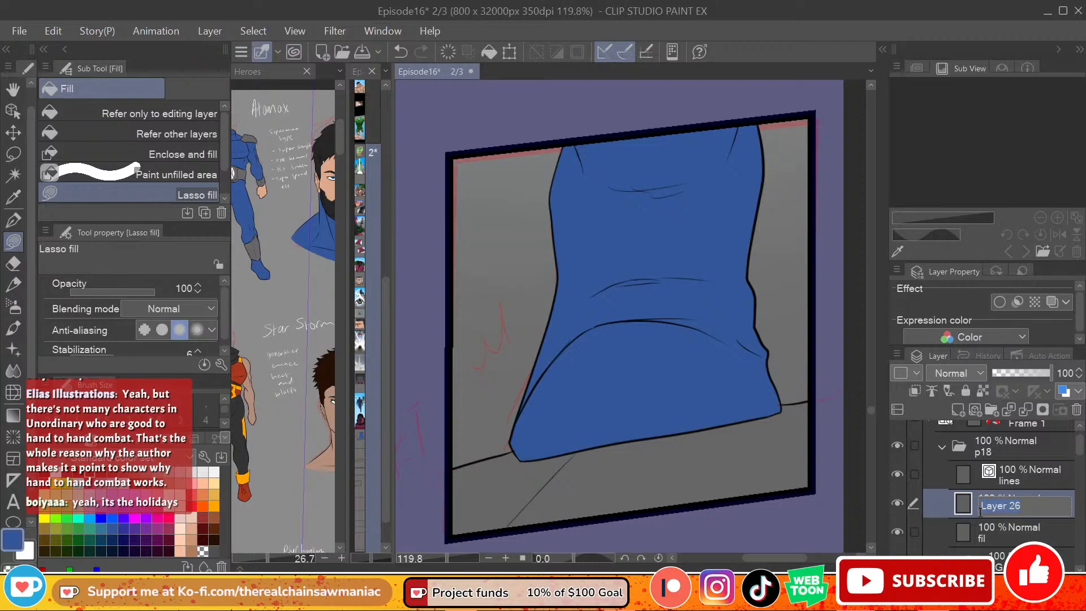
key("Return")
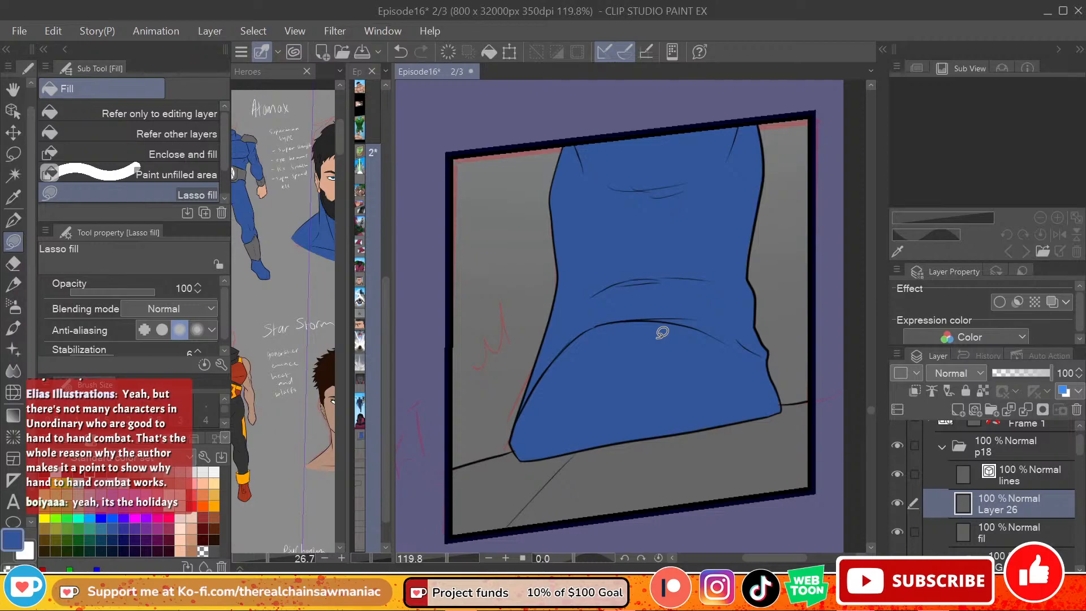
key("alt+space")
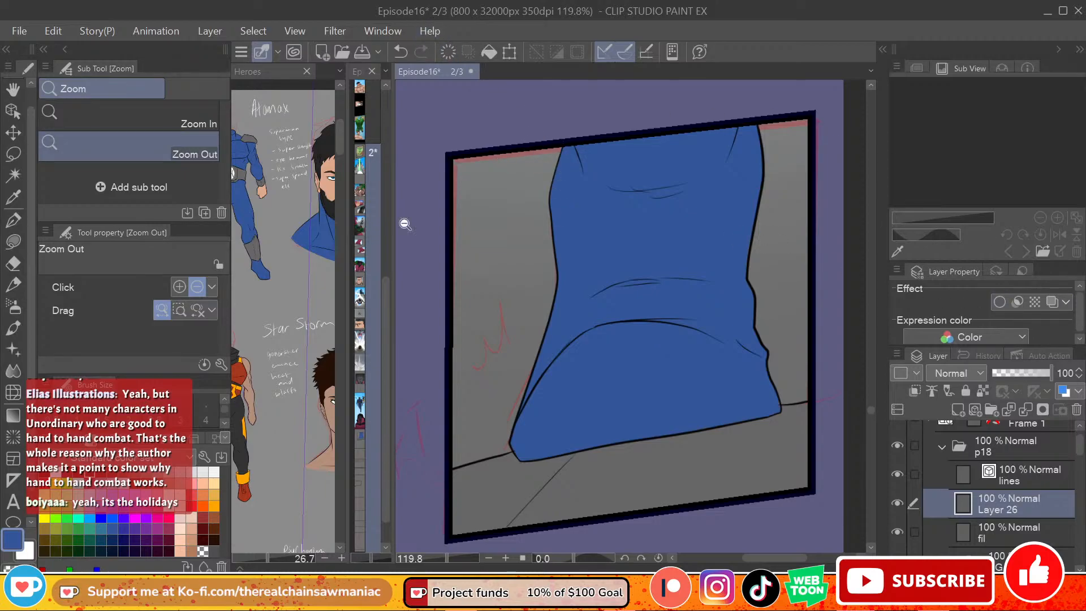
left_click(13, 219)
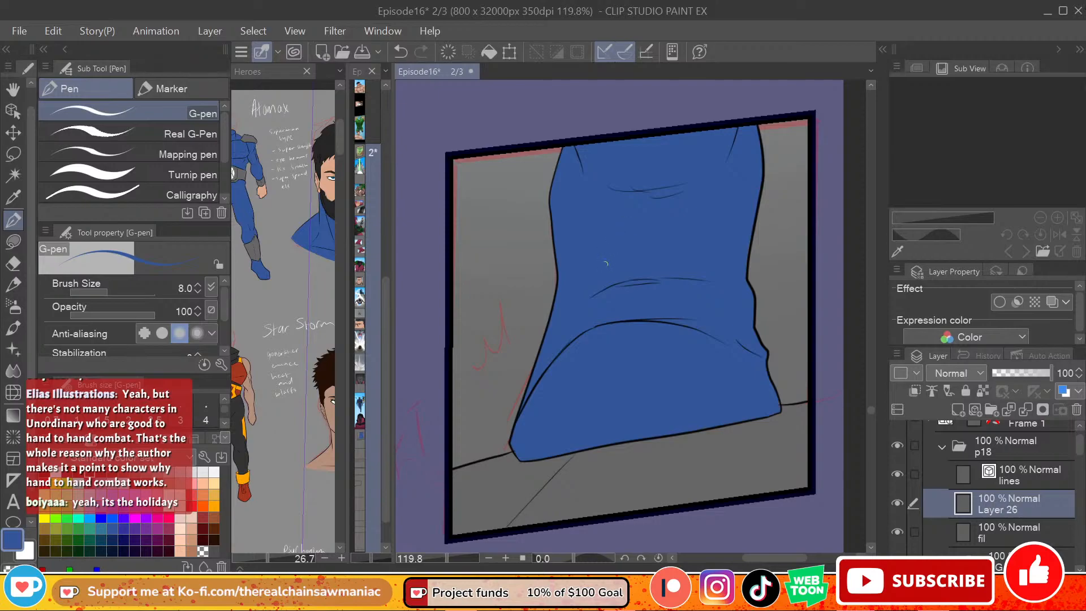
left_click(112, 517)
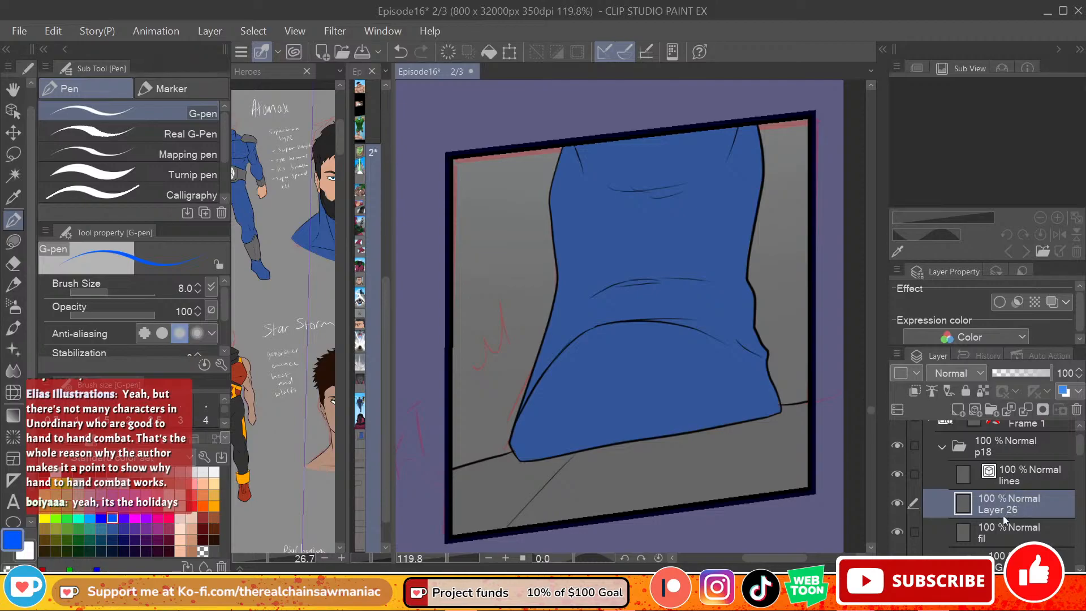
left_click_drag(1022, 509, 1021, 540)
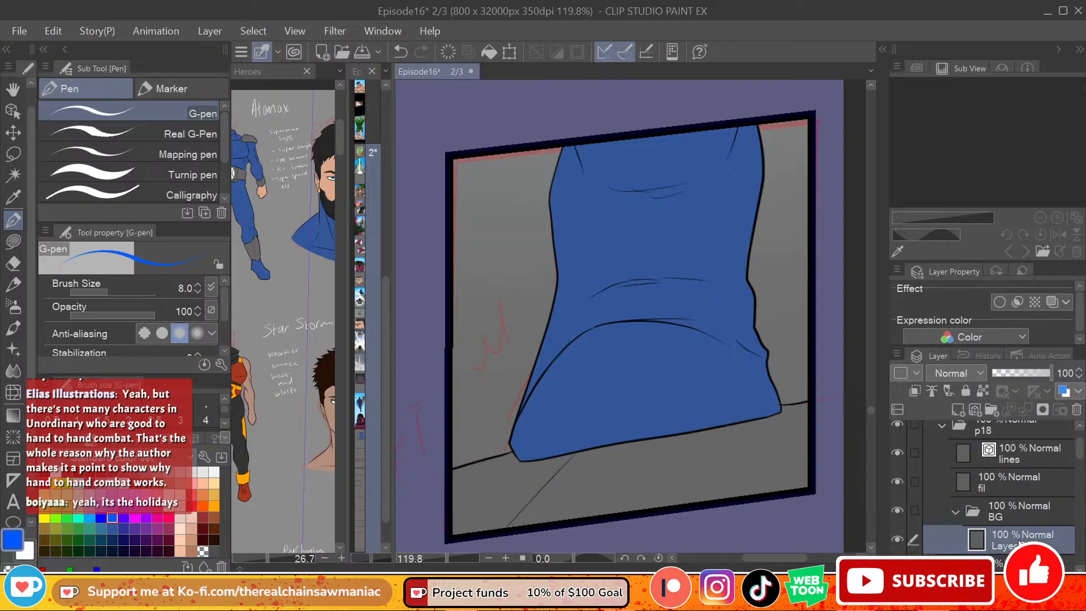
double_click(1006, 546)
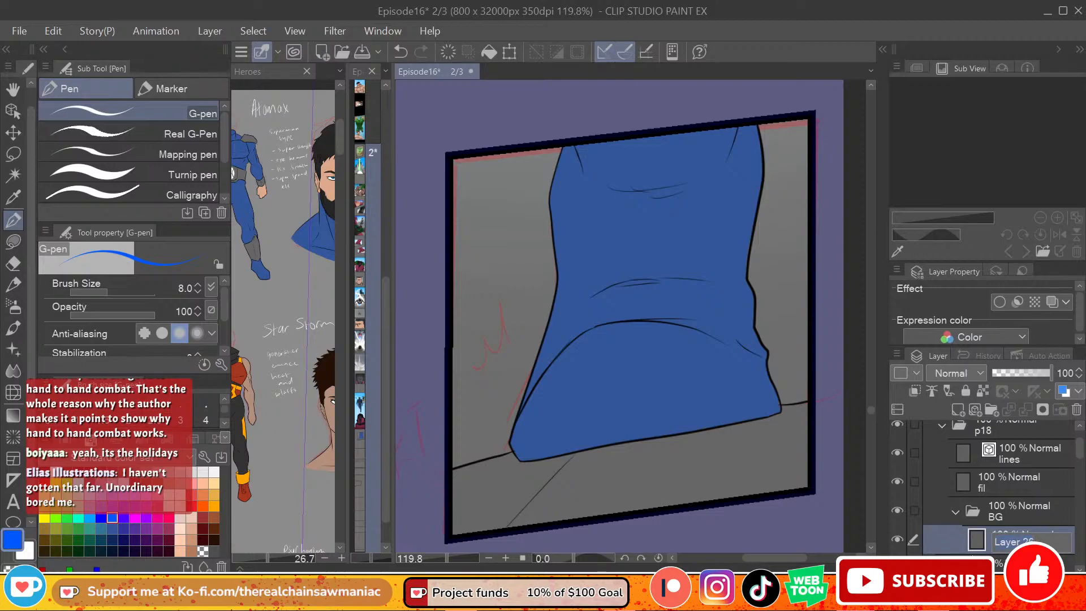
type("sky")
key("Return")
Step: Lasso-fill the panel background above the ground line with a bright sky blue on the sky layer
left_click(89, 517)
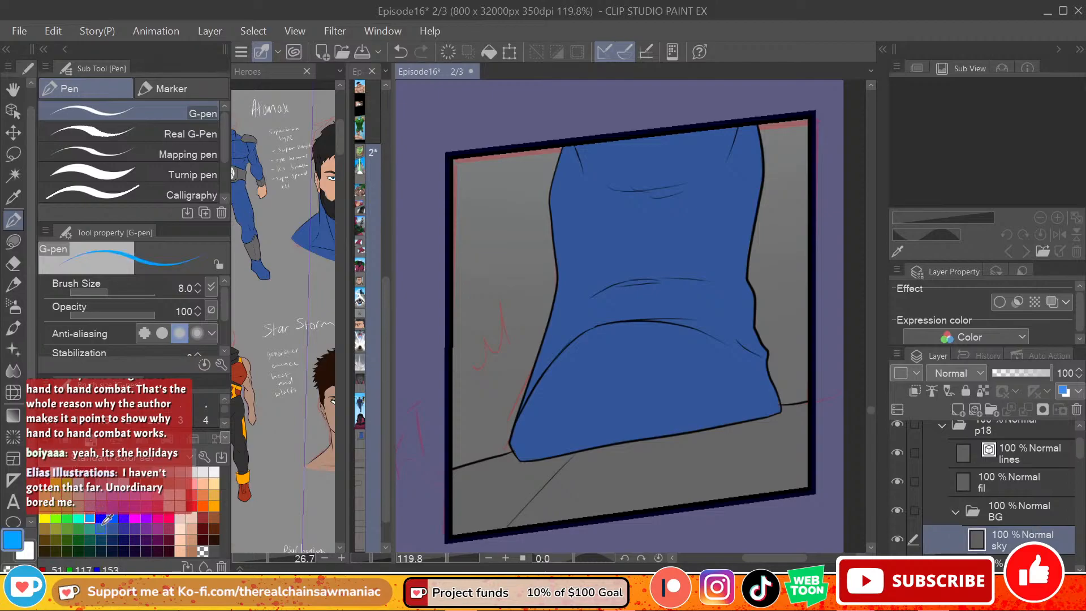
left_click(13, 242)
mouse_move(441, 116)
left_mouse_down()
mouse_move(429, 221)
mouse_move(432, 497)
mouse_move(611, 495)
mouse_move(843, 445)
mouse_move(834, 99)
mouse_move(803, 82)
left_mouse_up()
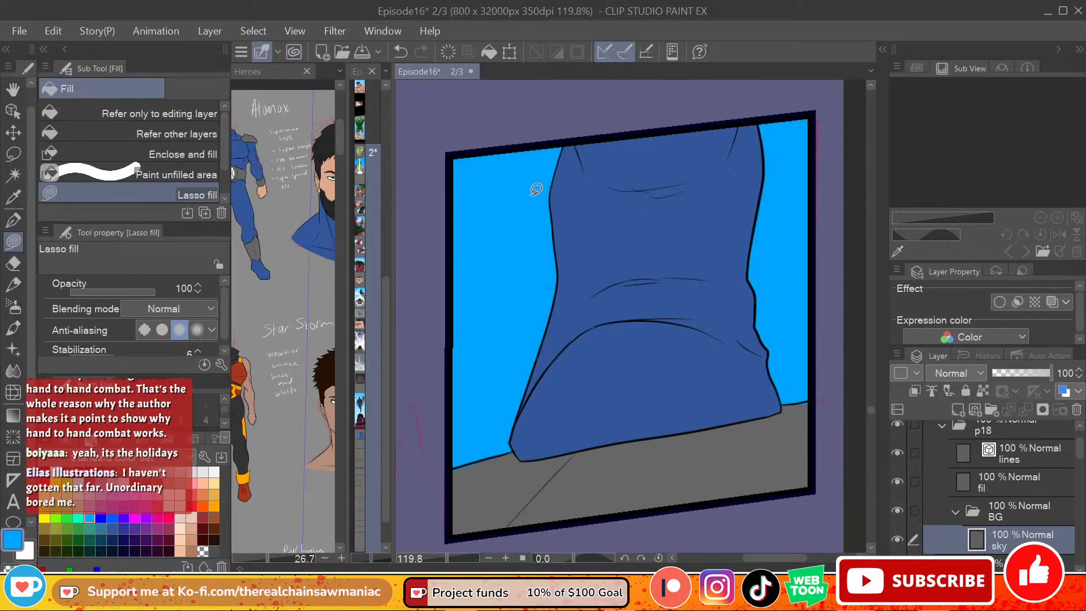
Step: Brighten the sky around the boot with white using the Soft airbrush at size 300
left_click(17, 308)
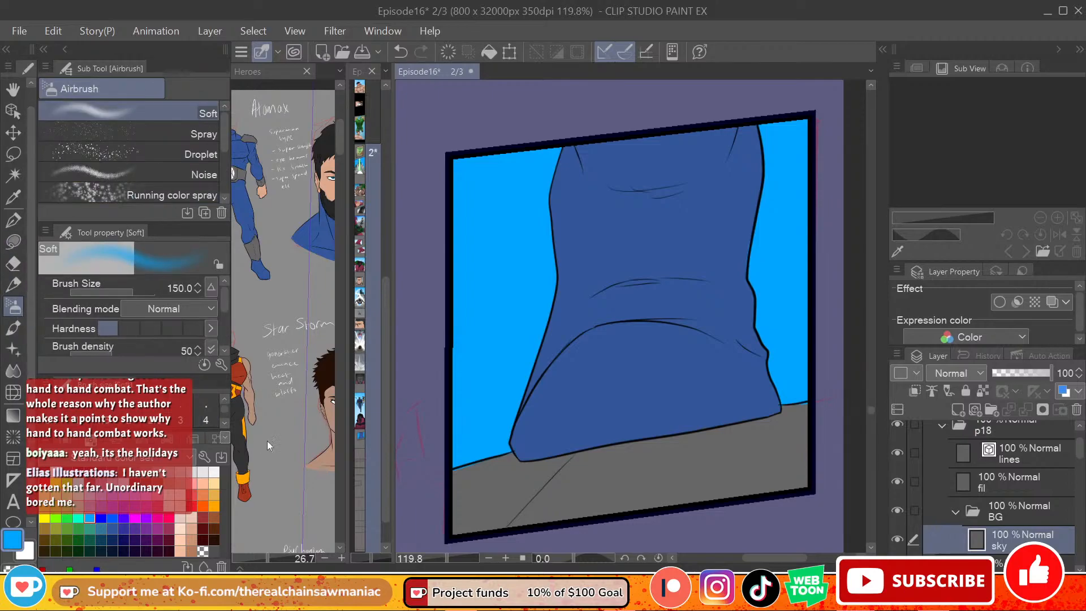
key("x")
key("]")
key("]")
key("]")
key("]")
mouse_move(493, 334)
left_mouse_down()
mouse_move(510, 278)
mouse_move(487, 299)
mouse_move(669, 304)
mouse_move(779, 349)
mouse_move(565, 342)
left_mouse_up()
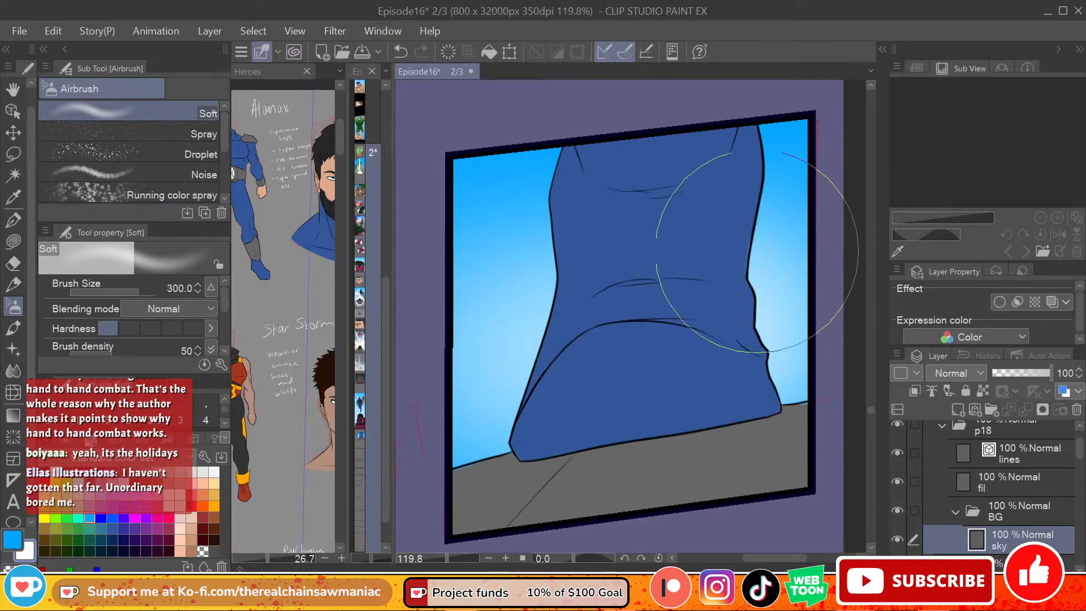
mouse_move(633, 238)
left_mouse_down()
mouse_move(464, 232)
mouse_move(809, 165)
left_mouse_up()
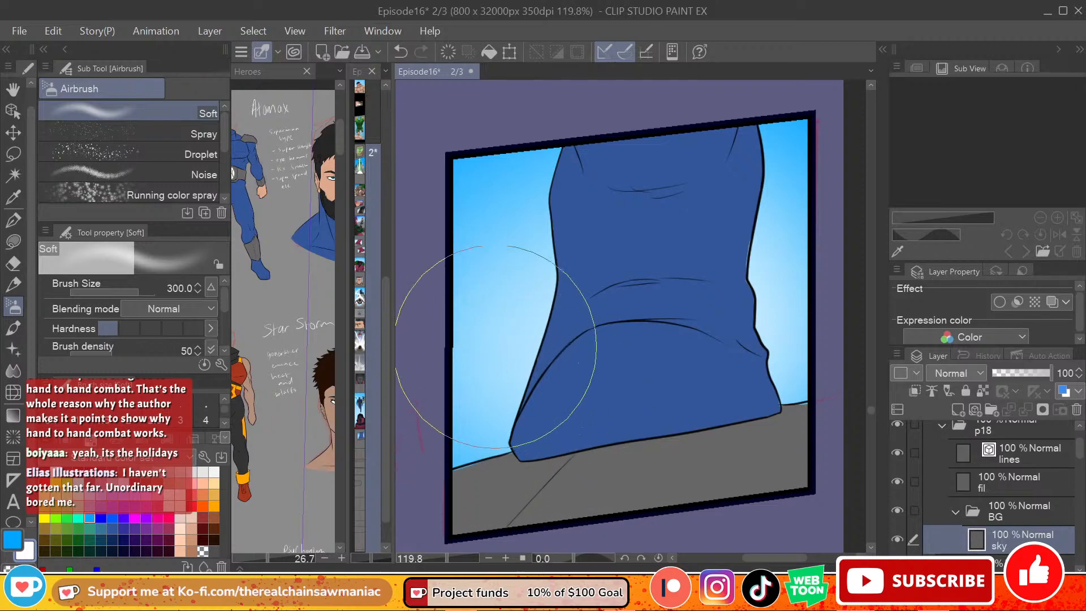
Step: Lighten the sky around the boot with broad white strokes using the Soft airbrush at size 400
scroll(493, 355, "down", 5)
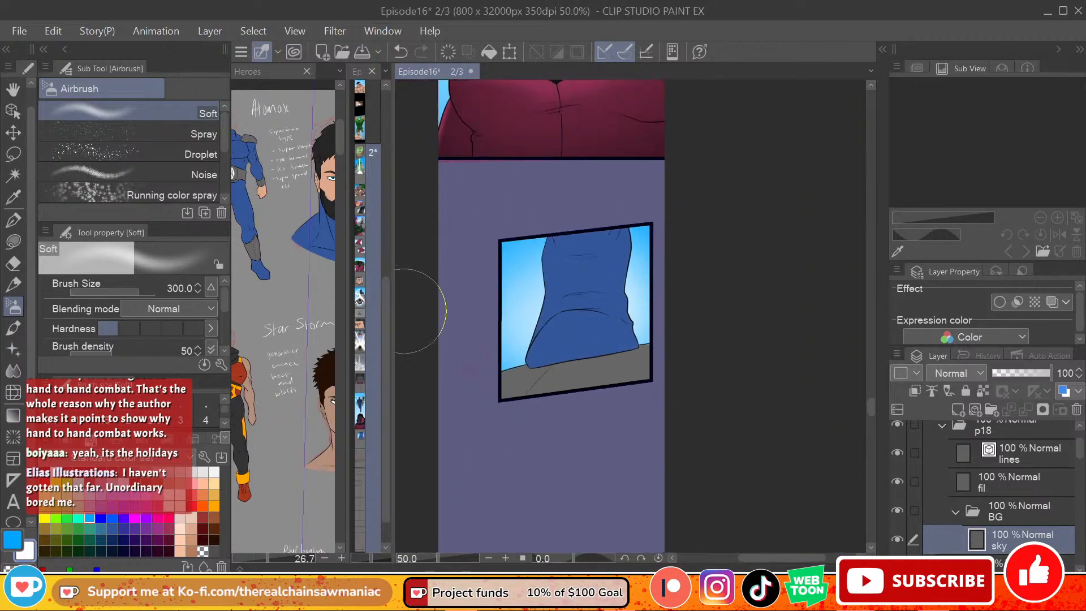
scroll(520, 315, "down", 1)
scroll(529, 308, "up", 1)
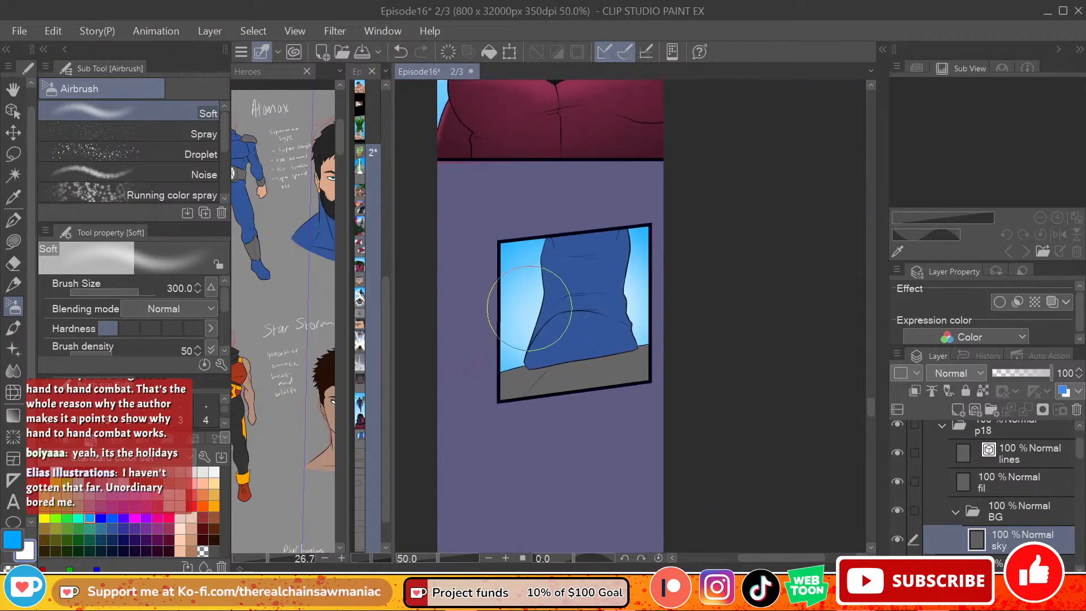
scroll(529, 308, "up", 1)
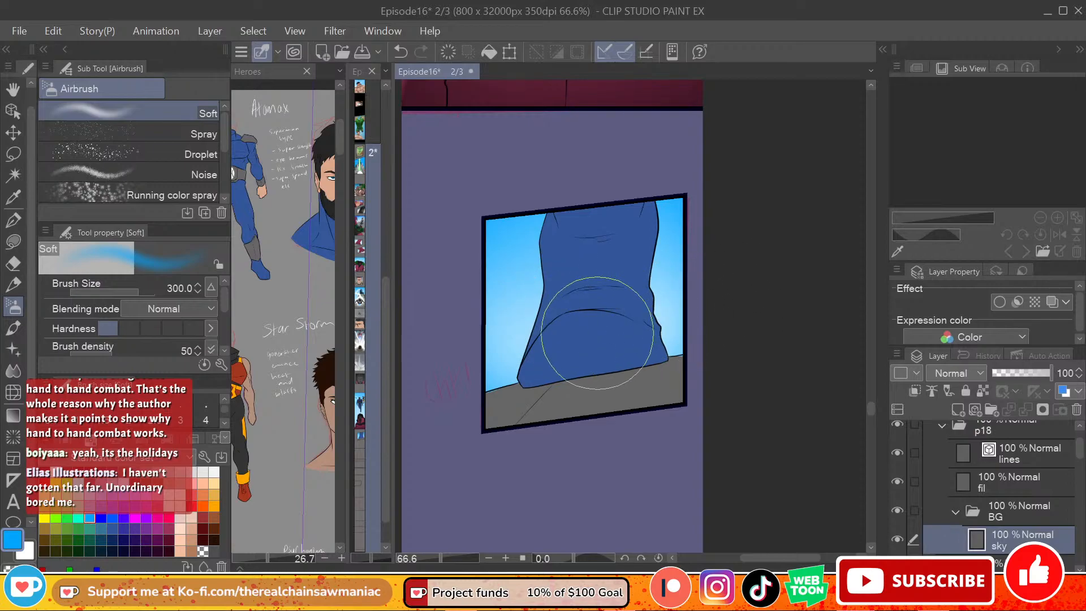
key("bracketright")
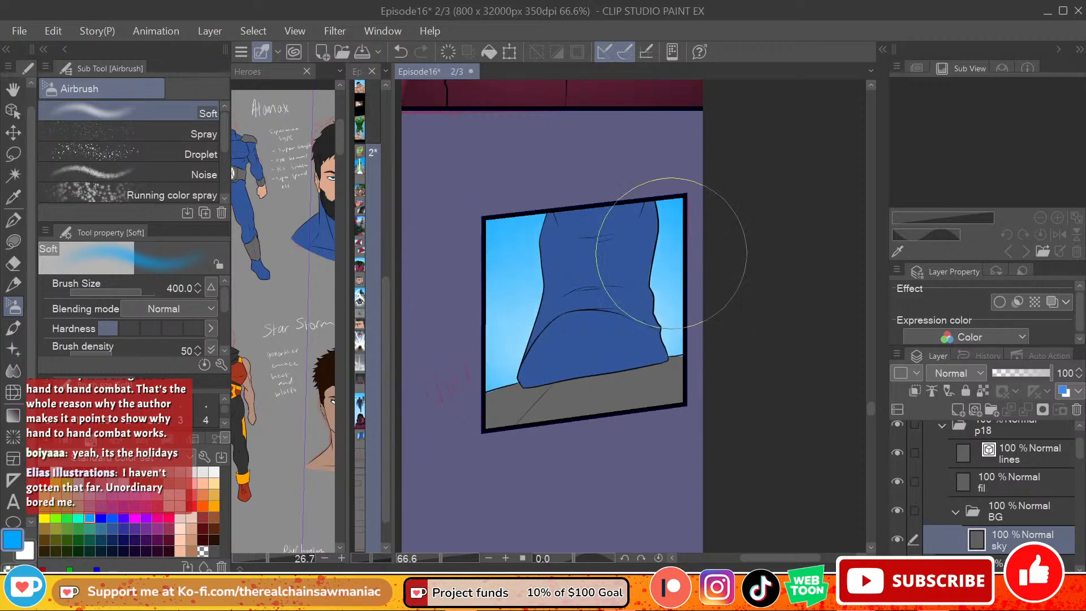
key("x")
mouse_move(448, 307)
left_mouse_down()
mouse_move(585, 278)
mouse_move(673, 292)
mouse_move(776, 351)
left_mouse_up()
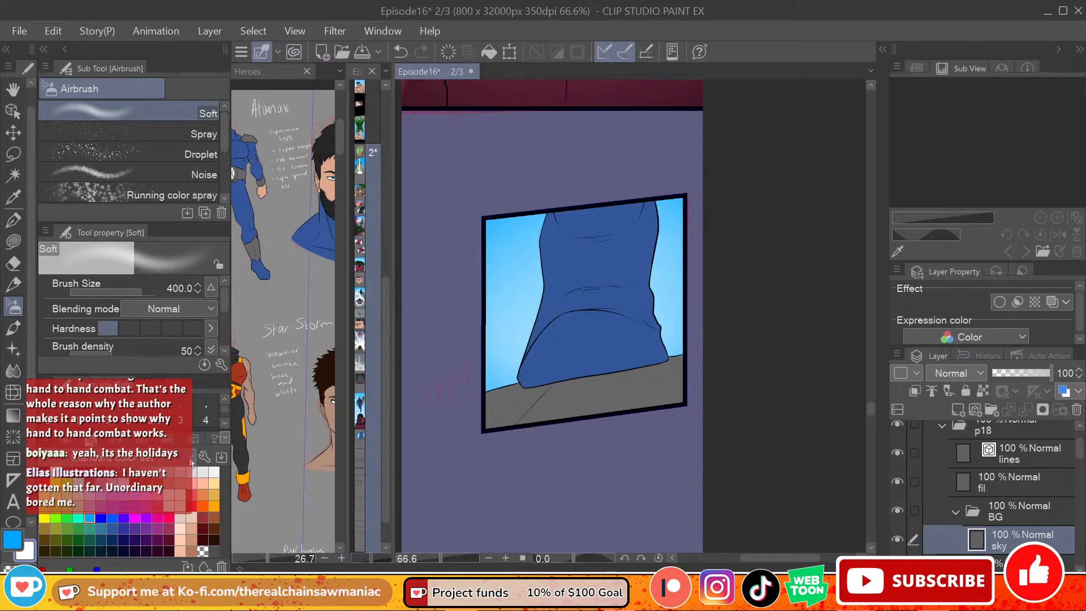
key("g")
left_click(135, 472)
left_click_drag(504, 390, 500, 412)
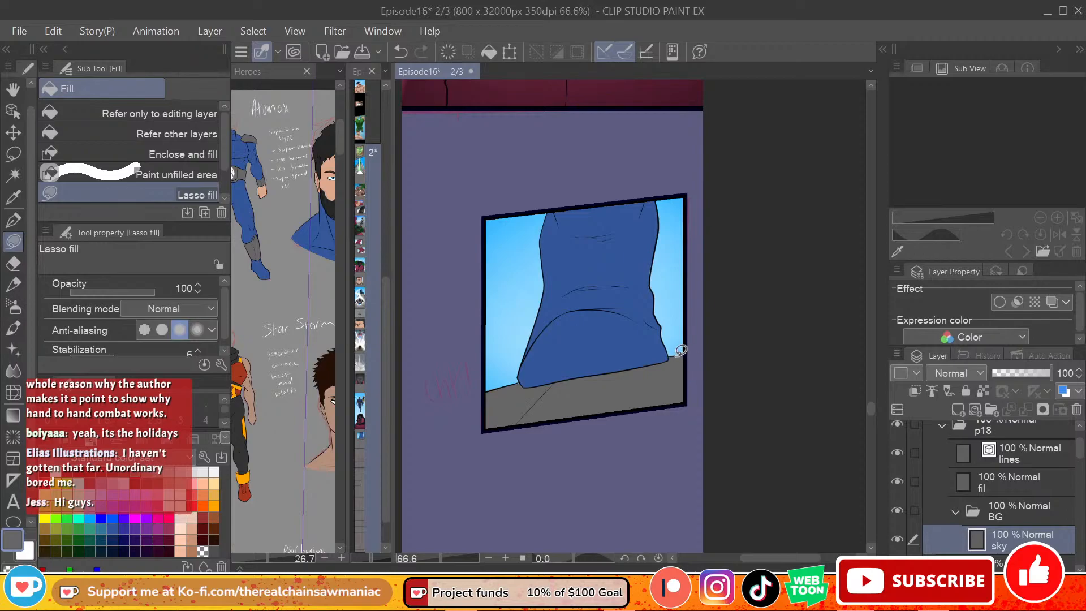
key("ctrl+z")
left_click(898, 540)
left_click(899, 540)
left_click(899, 540)
left_click(899, 540)
Step: Lasso-fill the ground strip below the boot with grey on the fil layer
left_click(992, 508)
left_click(1000, 530)
left_click(999, 488)
left_click(901, 486)
left_click(900, 486)
mouse_move(503, 387)
left_mouse_down()
mouse_move(482, 413)
mouse_move(547, 397)
left_mouse_up()
mouse_move(673, 358)
left_mouse_down()
mouse_move(695, 369)
mouse_move(683, 372)
left_mouse_up()
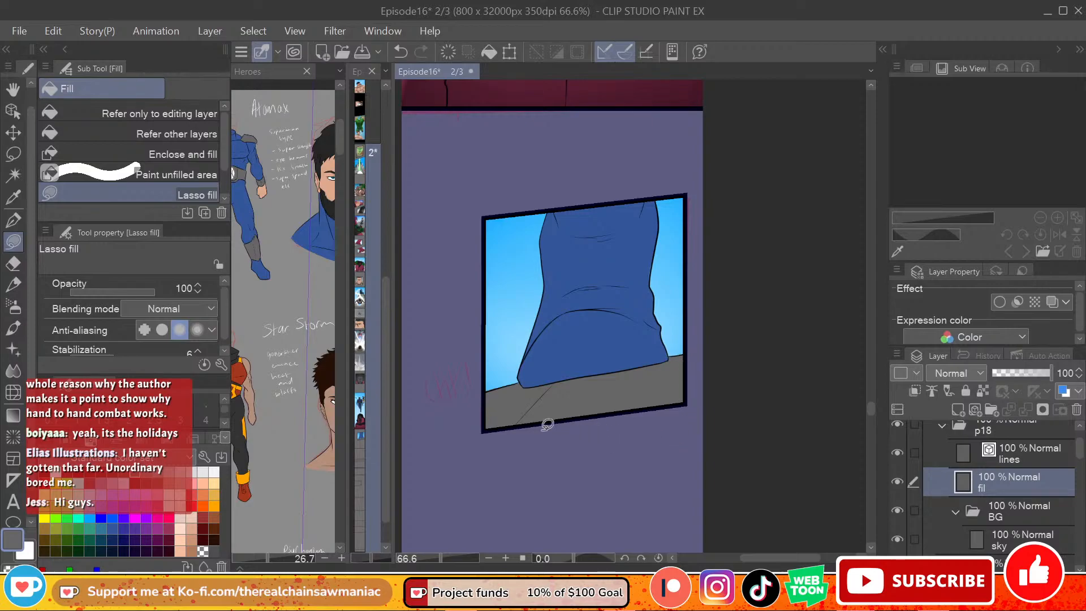
Step: Auto-select the grey ground on the fil layer, delete it and clear the selection
key("w")
left_click(585, 399)
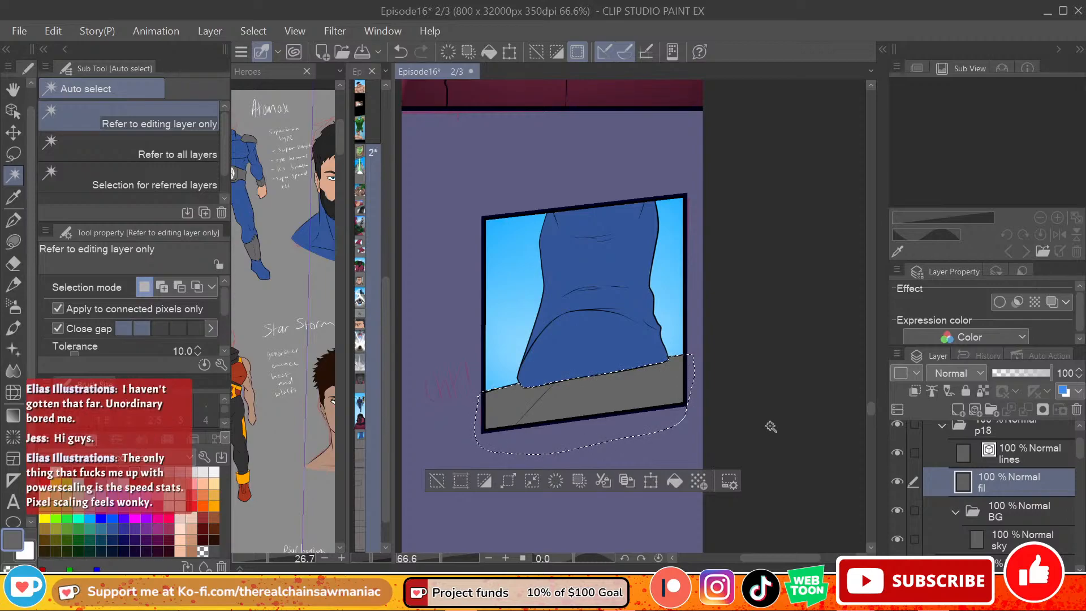
key("Delete")
key("ctrl+d")
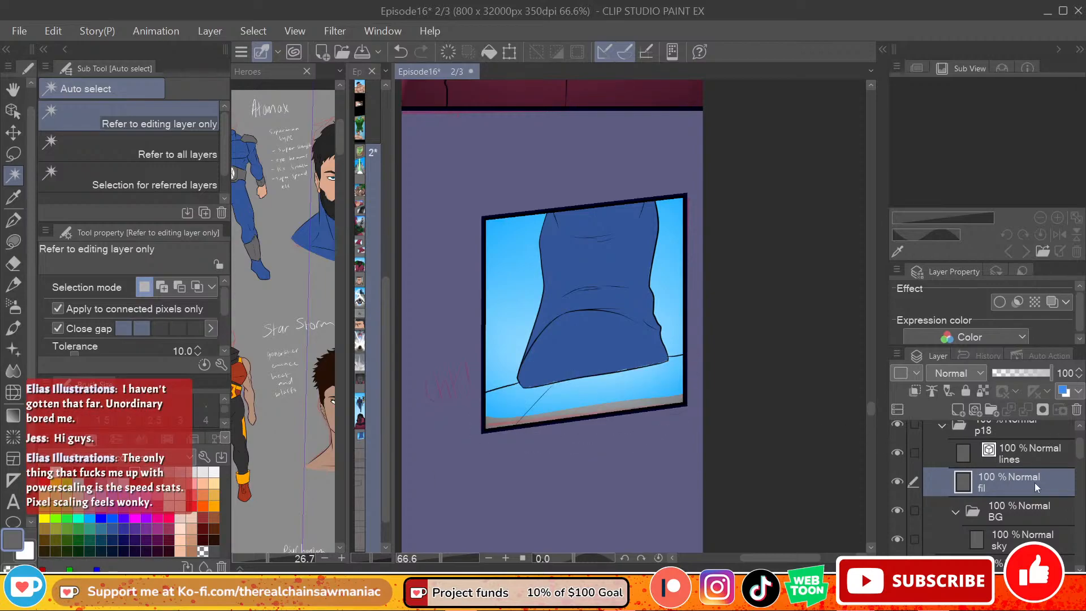
Step: Add a new layer above sky in the BG folder and name it Ground
left_click(1020, 514)
left_click(1013, 541)
left_click(956, 410)
double_click(1012, 542)
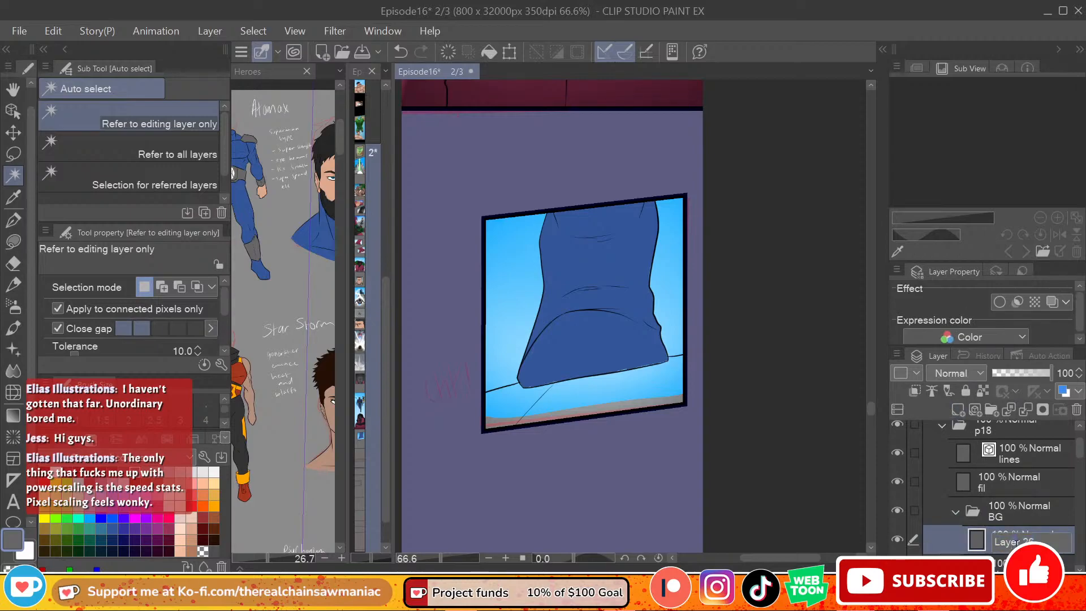
type("BG")
left_click_drag(1079, 454, 1079, 469)
double_click(1002, 451)
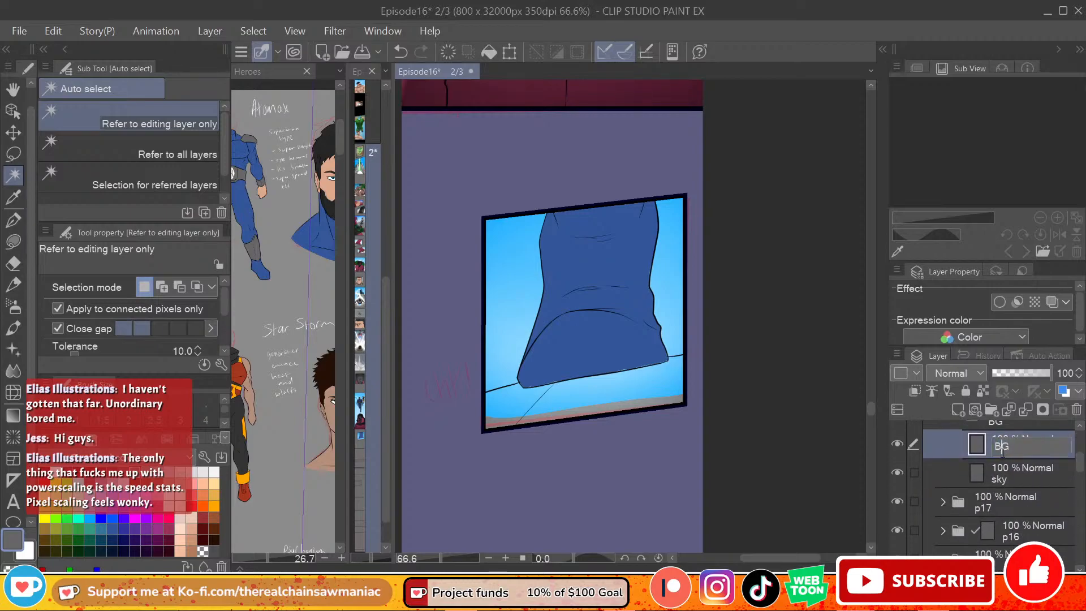
type("fill")
key("Return")
double_click(999, 450)
type("Ground")
key("Return")
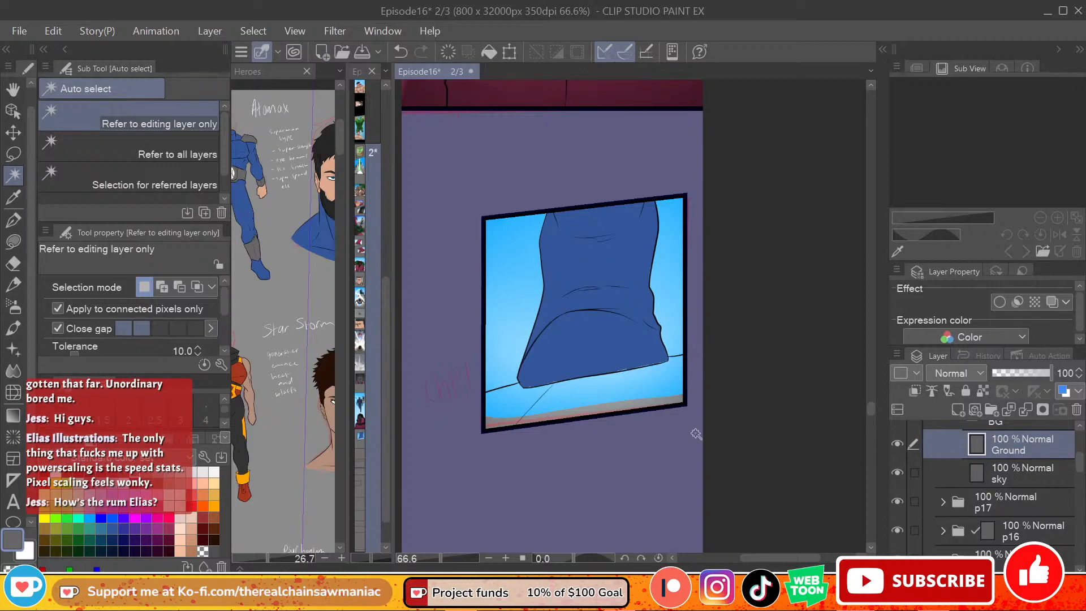
left_click(14, 248)
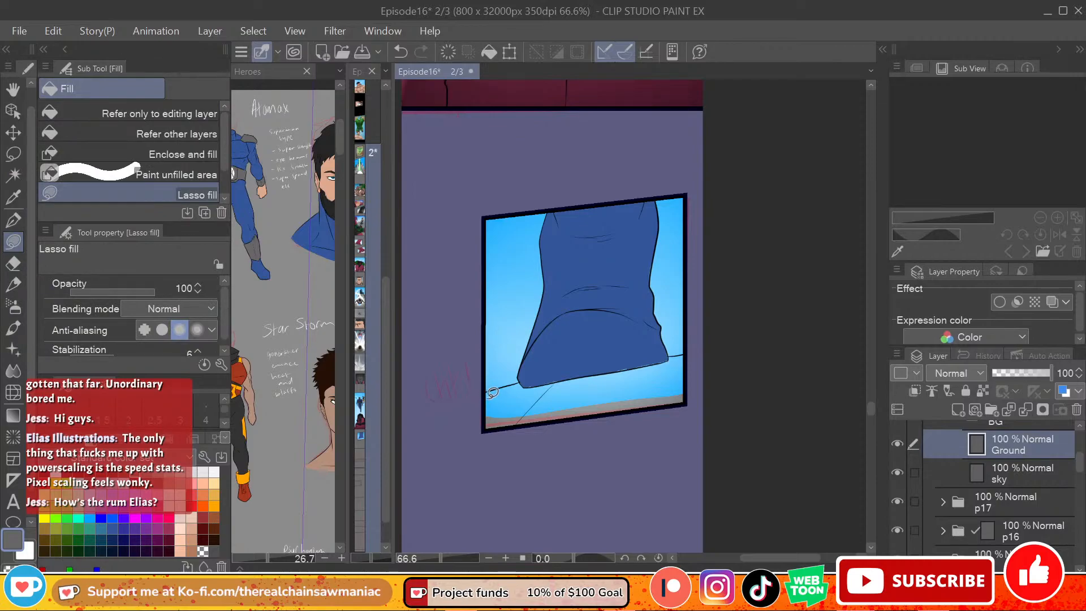
left_click(1038, 467)
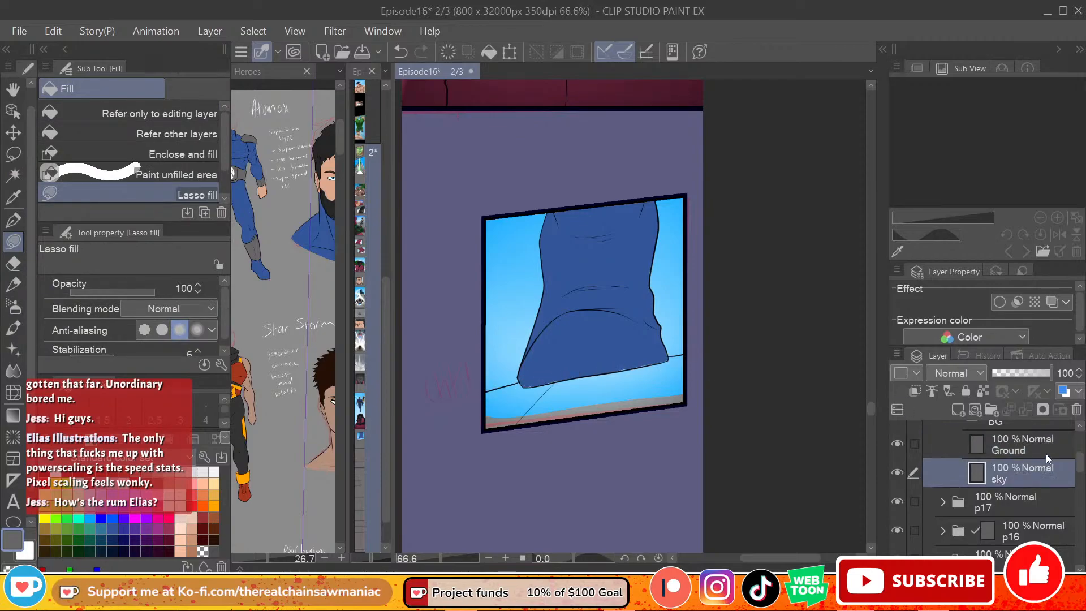
scroll(1066, 458, "up", 3)
left_click(1007, 469)
left_click(608, 272, "alt")
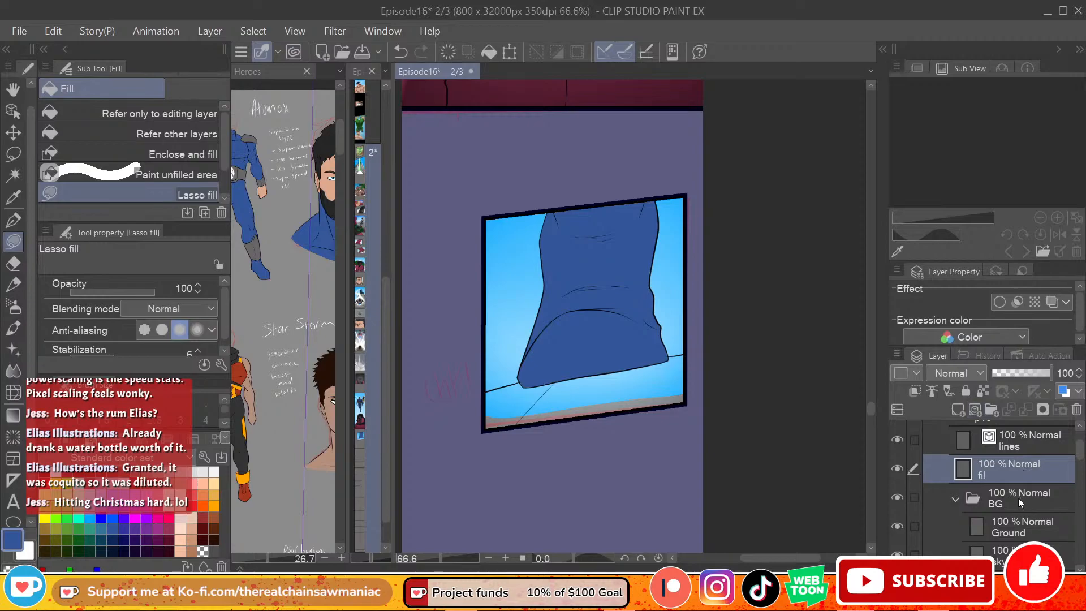
left_click(1024, 526)
mouse_move(488, 391)
left_mouse_down()
mouse_move(532, 375)
mouse_move(538, 430)
mouse_move(470, 424)
left_mouse_up()
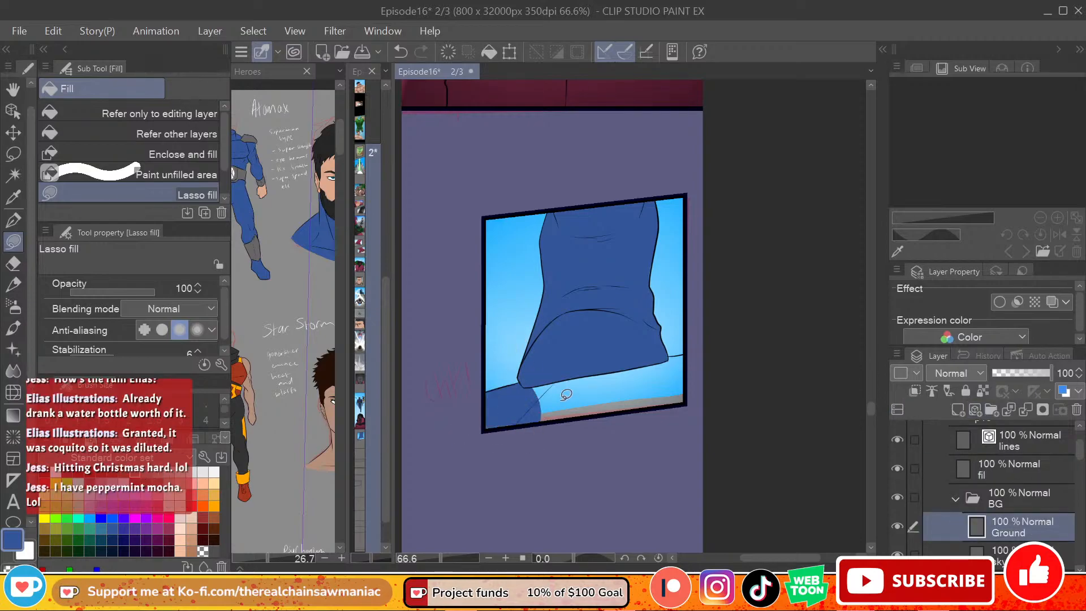
key("ctrl+z")
Step: Lasso-fill the ground strip below the boot with grey on the Ground layer
left_click(135, 474)
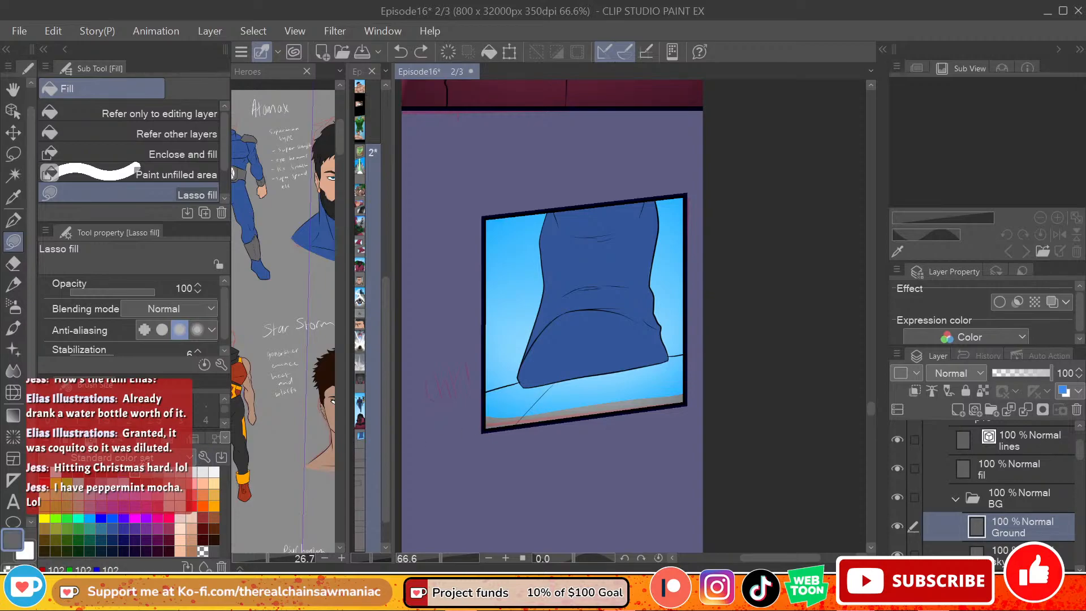
mouse_move(485, 390)
left_mouse_down()
mouse_move(564, 383)
mouse_move(566, 372)
mouse_move(636, 417)
left_mouse_up()
mouse_move(643, 368)
left_mouse_down()
mouse_move(577, 401)
mouse_move(665, 371)
mouse_move(675, 357)
mouse_move(616, 366)
mouse_move(652, 362)
mouse_move(638, 387)
mouse_move(679, 364)
mouse_move(658, 377)
mouse_move(642, 365)
mouse_move(704, 351)
mouse_move(667, 401)
left_mouse_up()
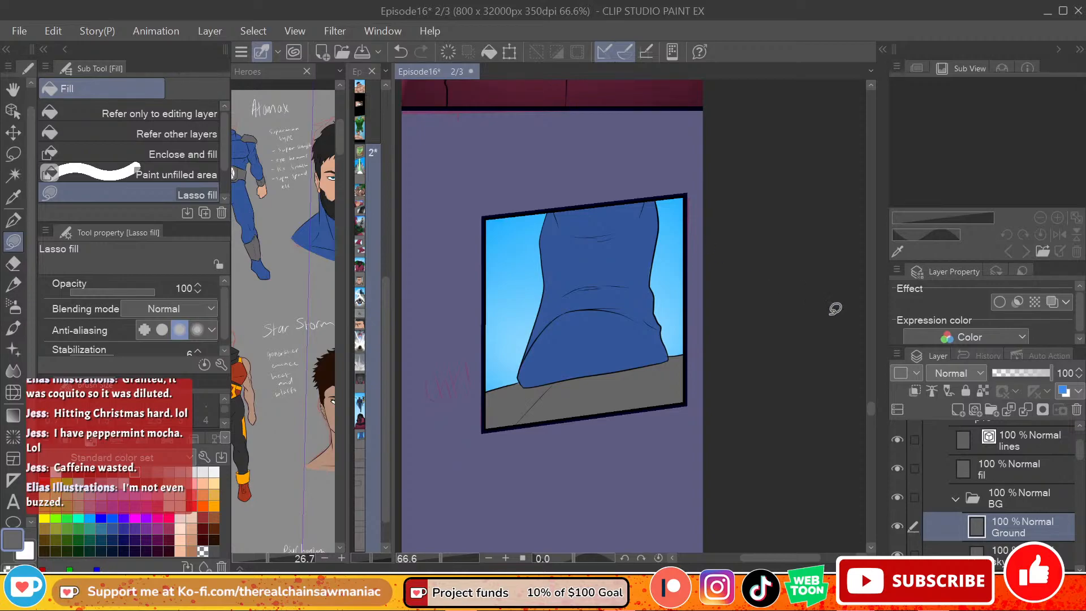
left_click(638, 235, "alt")
left_click(1016, 470)
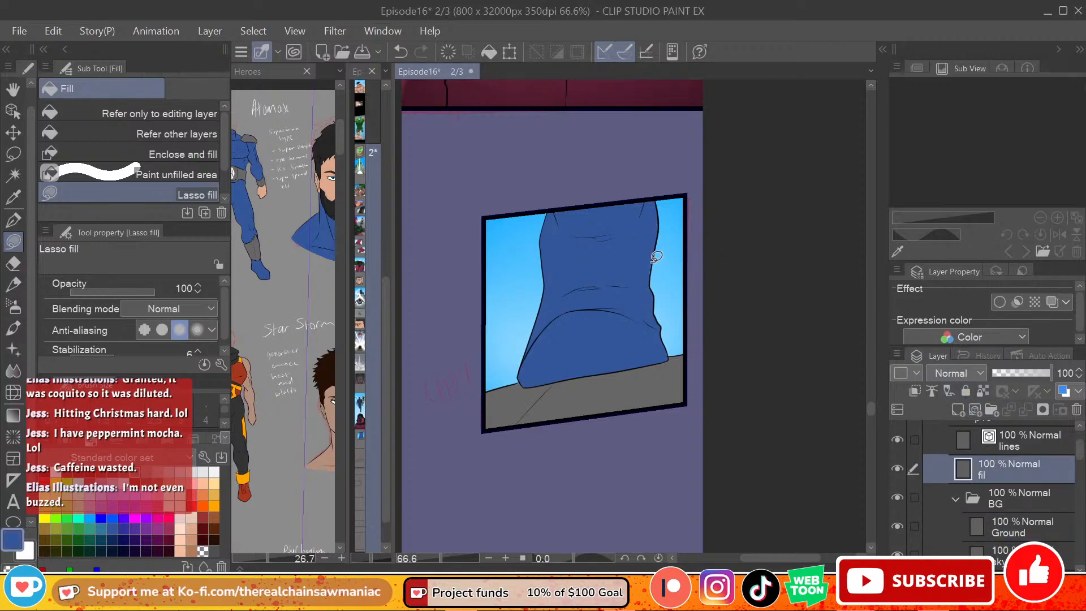
mouse_move(870, 403)
left_mouse_down()
mouse_move(869, 386)
mouse_move(871, 406)
left_mouse_up()
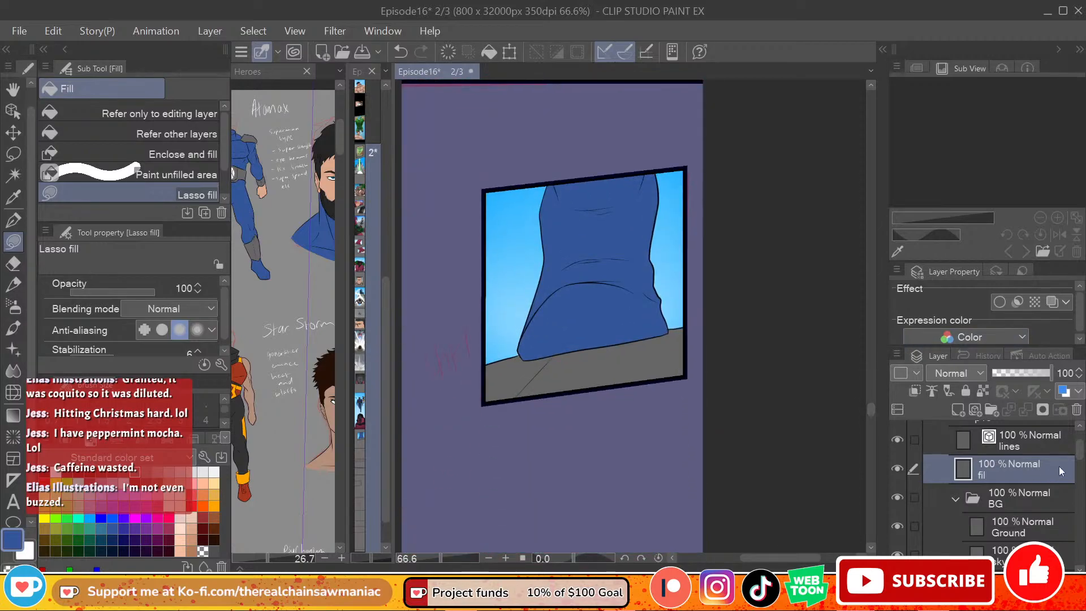
Step: Add a new layer above Ground, name it sh and set the drawing color to black
left_click(1027, 527)
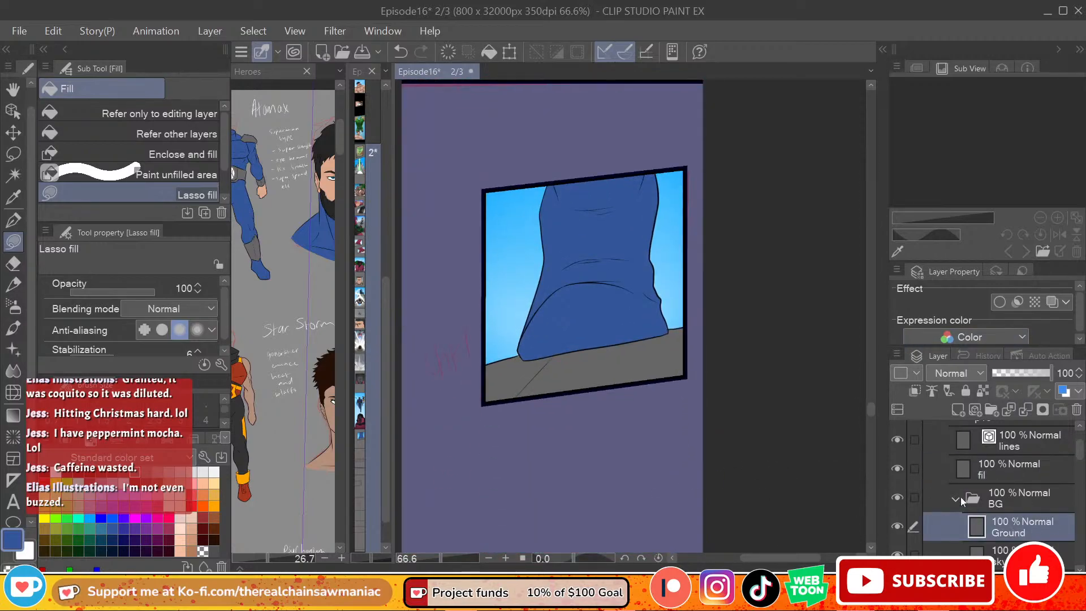
left_click(981, 412)
double_click(1020, 535)
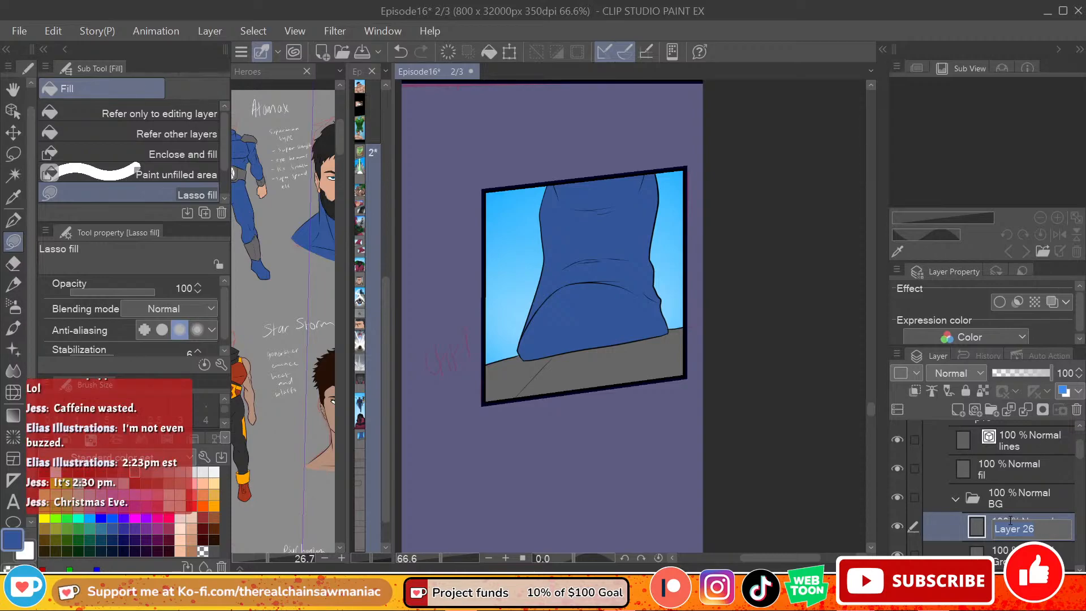
left_click(46, 474)
left_click(45, 473)
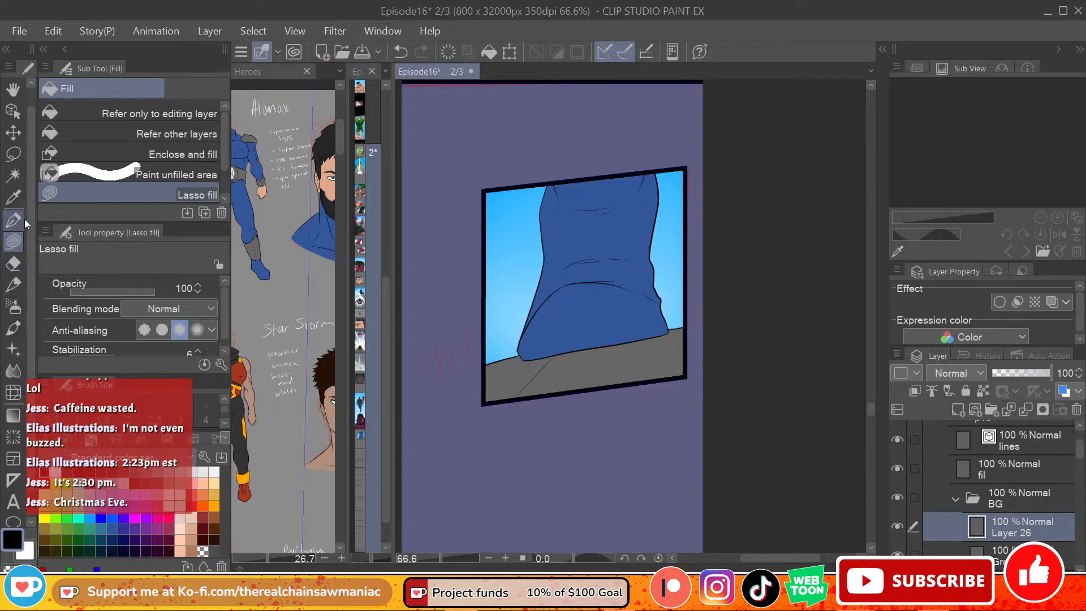
double_click(1022, 531)
type("sh")
key("Return")
Step: Move the sh layer above fil and try a black lasso-filled shadow under the boot
left_click_drag(1017, 515, 1012, 450)
mouse_move(524, 349)
left_mouse_down()
mouse_move(519, 378)
mouse_move(571, 382)
mouse_move(670, 352)
mouse_move(685, 315)
left_mouse_up()
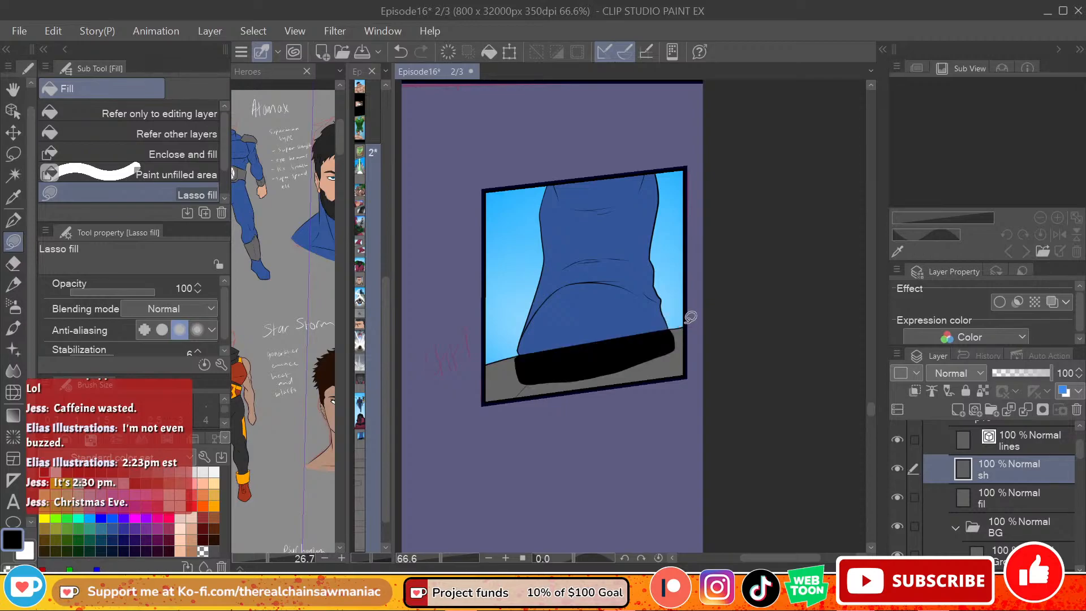
key("ctrl+z")
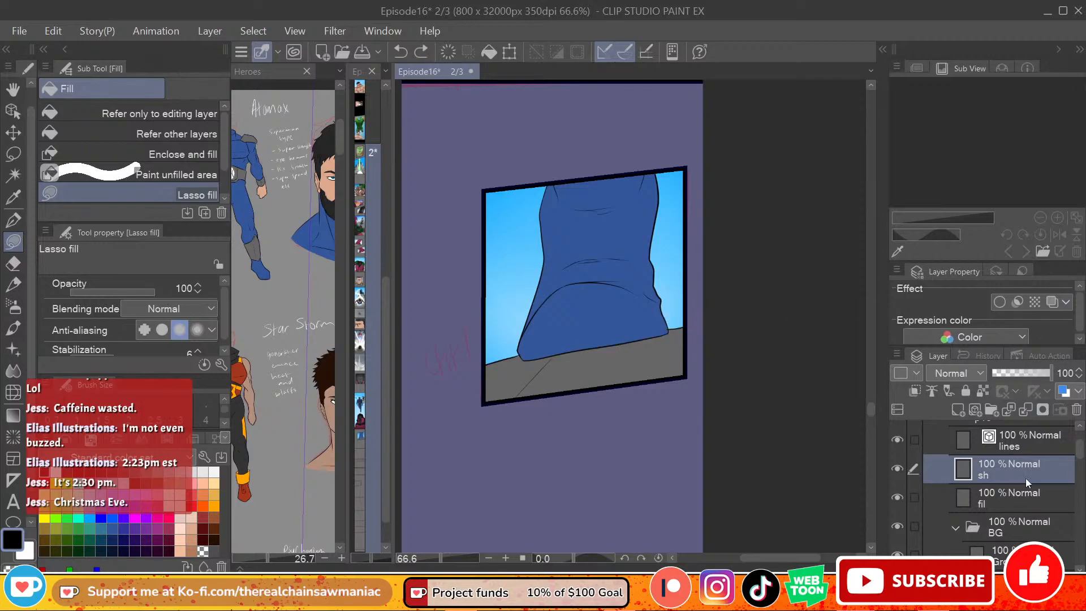
Step: Place the sh layer between fil and the collapsed BG folder and rename it shad
left_click(955, 529)
left_click_drag(1005, 477, 1011, 508)
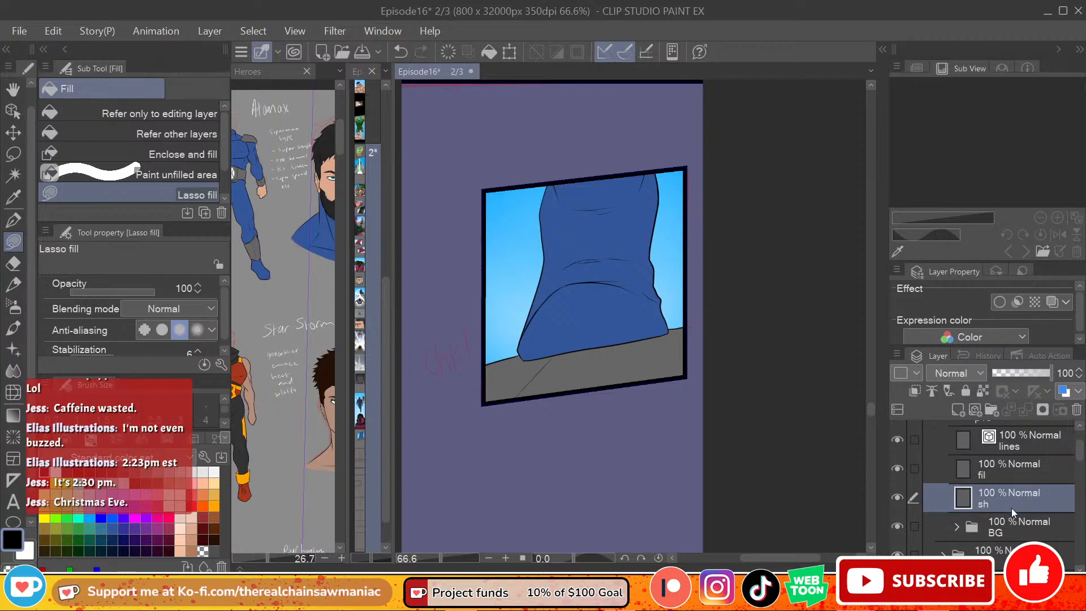
double_click(987, 506)
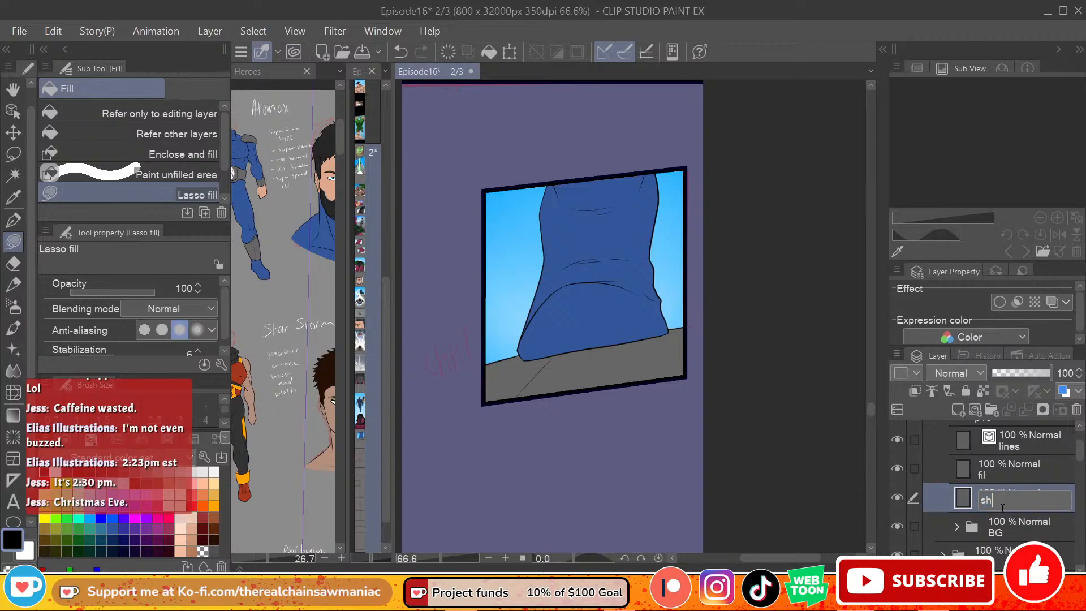
type("ad")
key("Return")
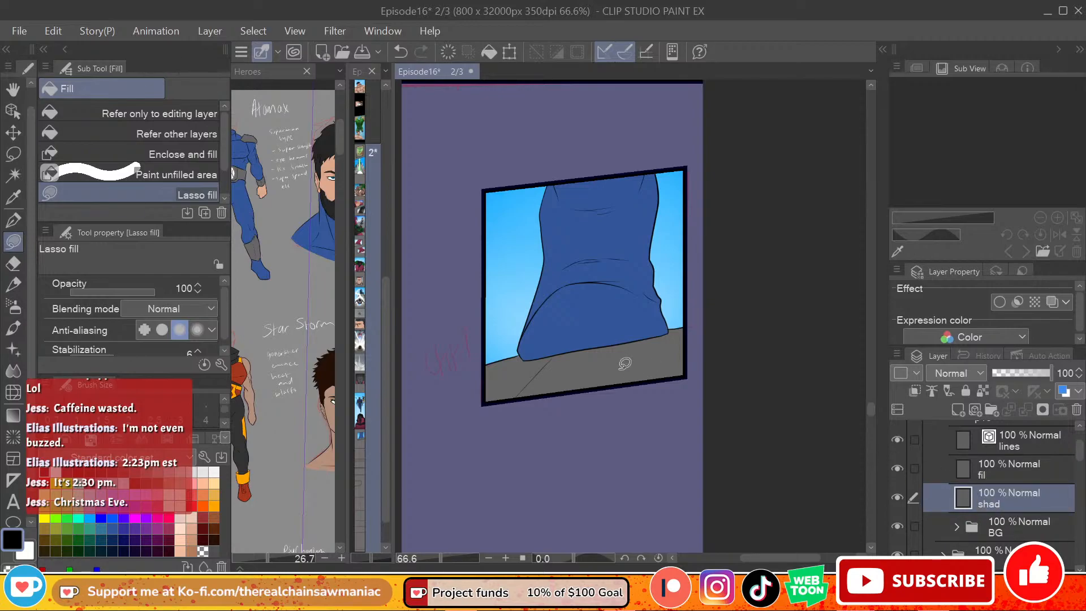
Step: Lasso-fill a black shadow across the ground under the boot and lower the shad layer's opacity to 47
mouse_move(520, 356)
left_mouse_down()
mouse_move(521, 401)
mouse_move(683, 389)
mouse_move(702, 372)
mouse_move(691, 336)
mouse_move(662, 327)
left_mouse_up()
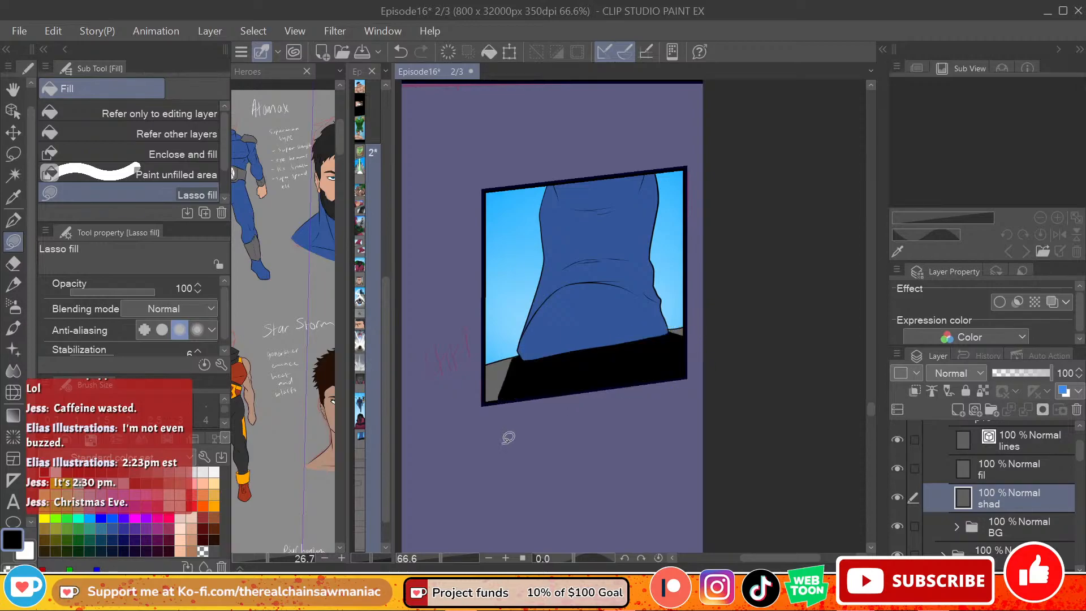
mouse_move(517, 347)
left_mouse_down()
mouse_move(509, 369)
mouse_move(530, 412)
left_mouse_up()
left_click(1021, 373)
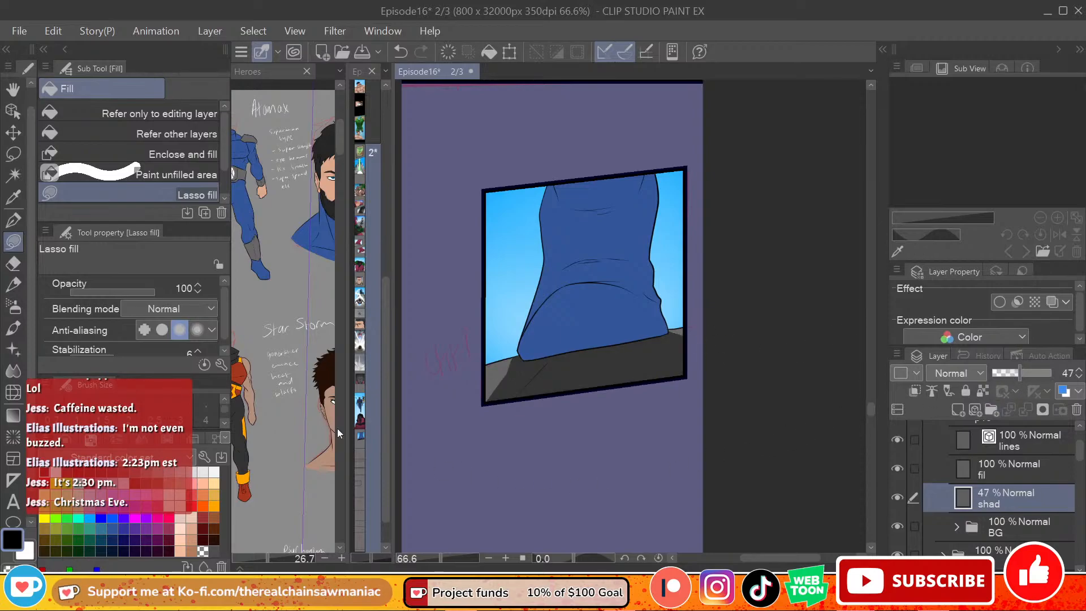
Step: Fade both side edges of the ground shadow with the Soft eraser, enlarging it from size 40 to 150
left_click(13, 263)
left_click_drag(490, 399, 512, 359)
left_click_drag(689, 326, 653, 321)
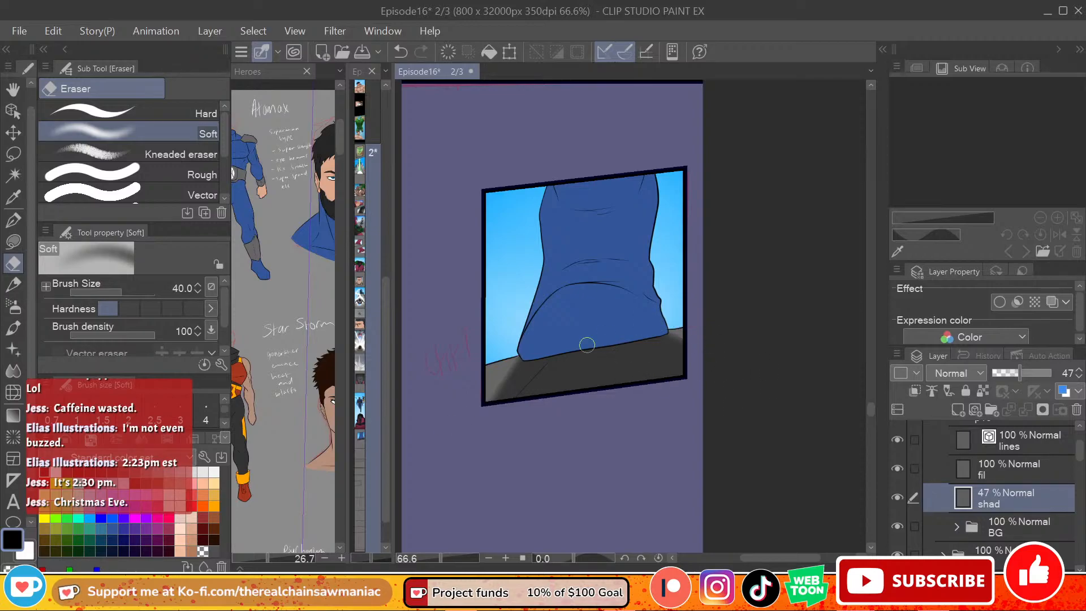
key("]")
key("]")
key("]")
key("]")
key("]")
key("]")
key("]")
left_click_drag(508, 365, 470, 422)
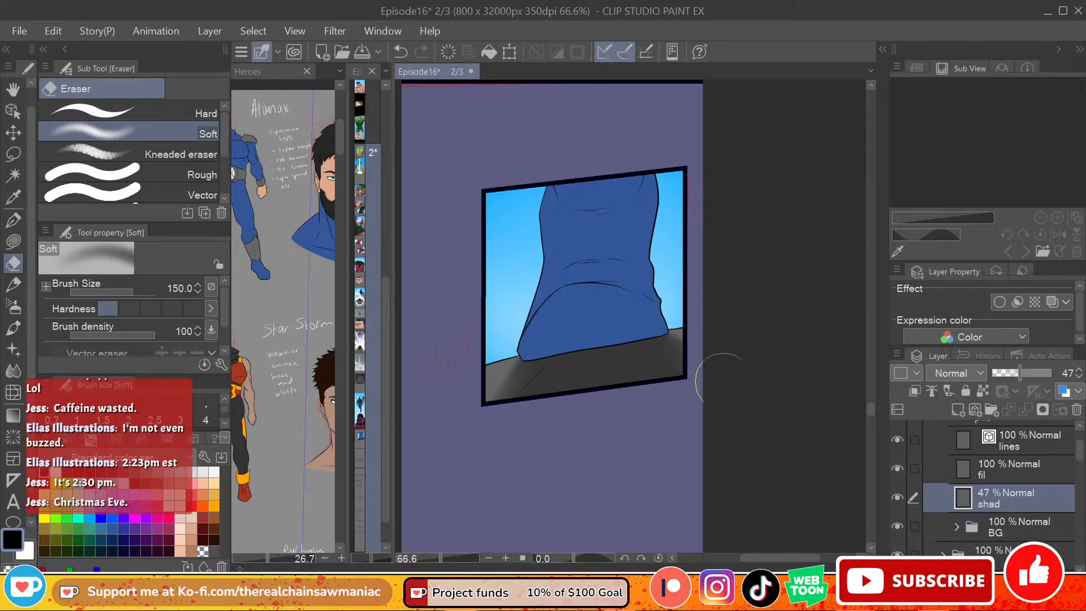
left_click_drag(709, 369, 695, 369)
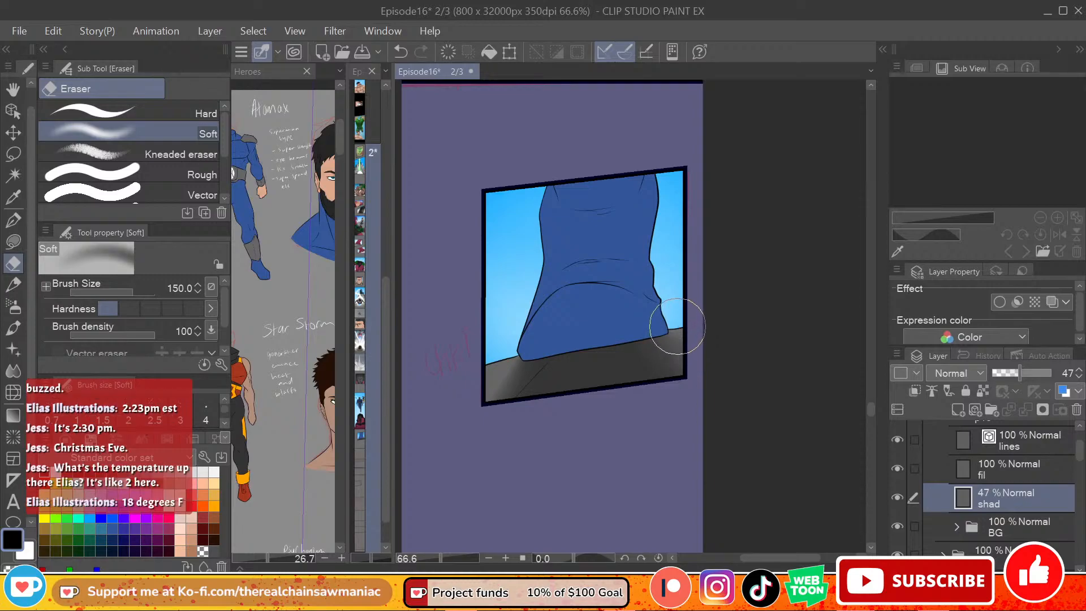
key("Delete")
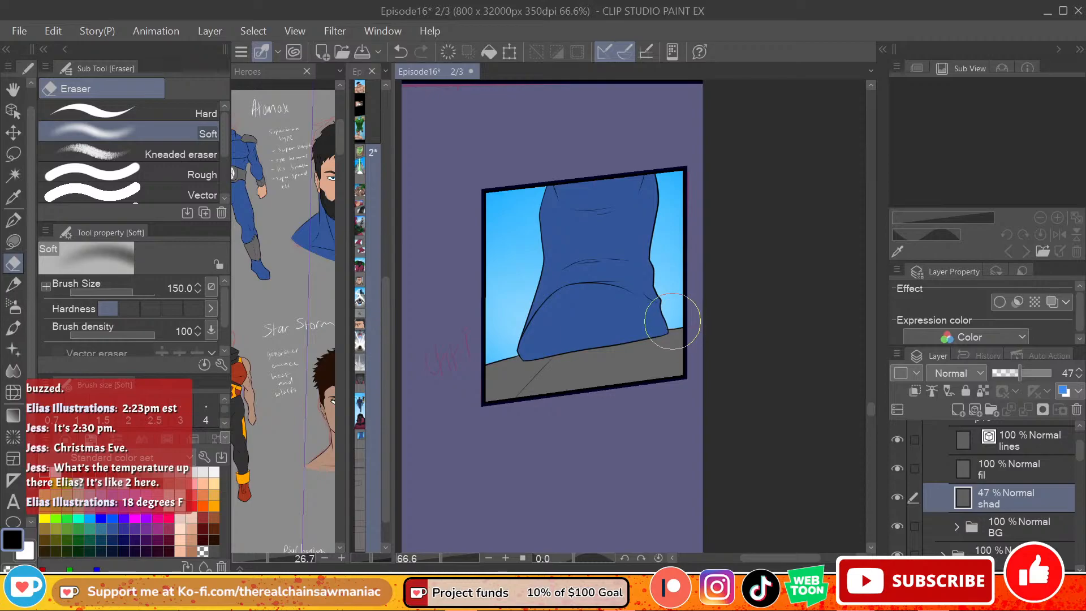
key("ctrl+z")
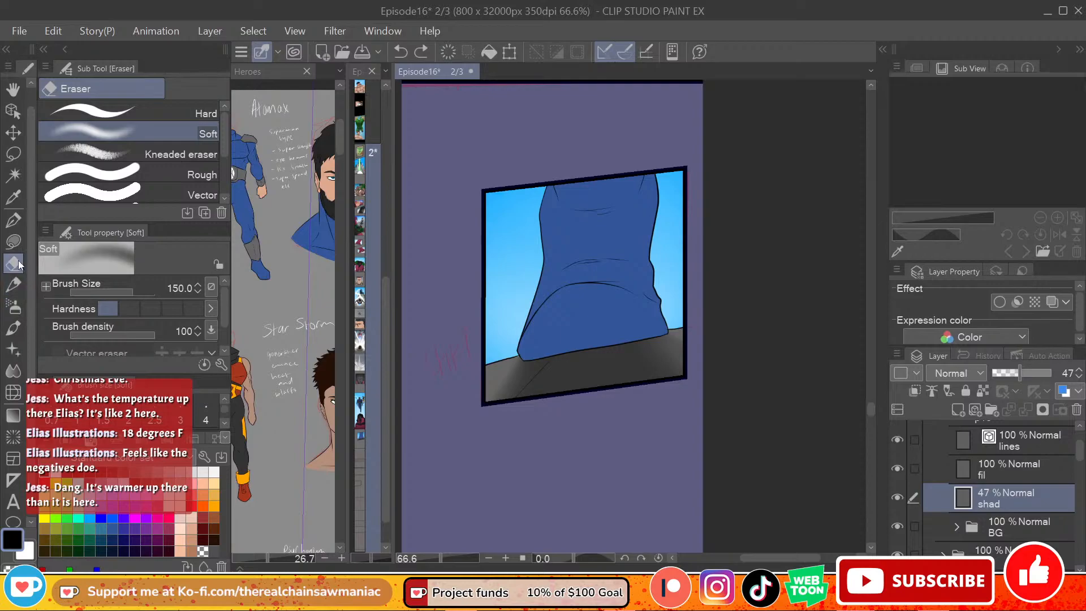
Step: Lasso-fill the shadow solid again close beneath the boot on the shad layer and select the fil layer
left_click(13, 241)
mouse_move(546, 354)
left_mouse_down()
mouse_move(509, 383)
mouse_move(540, 358)
left_mouse_up()
mouse_move(671, 331)
left_mouse_down()
mouse_move(636, 336)
mouse_move(680, 373)
mouse_move(676, 334)
mouse_move(707, 362)
left_mouse_up()
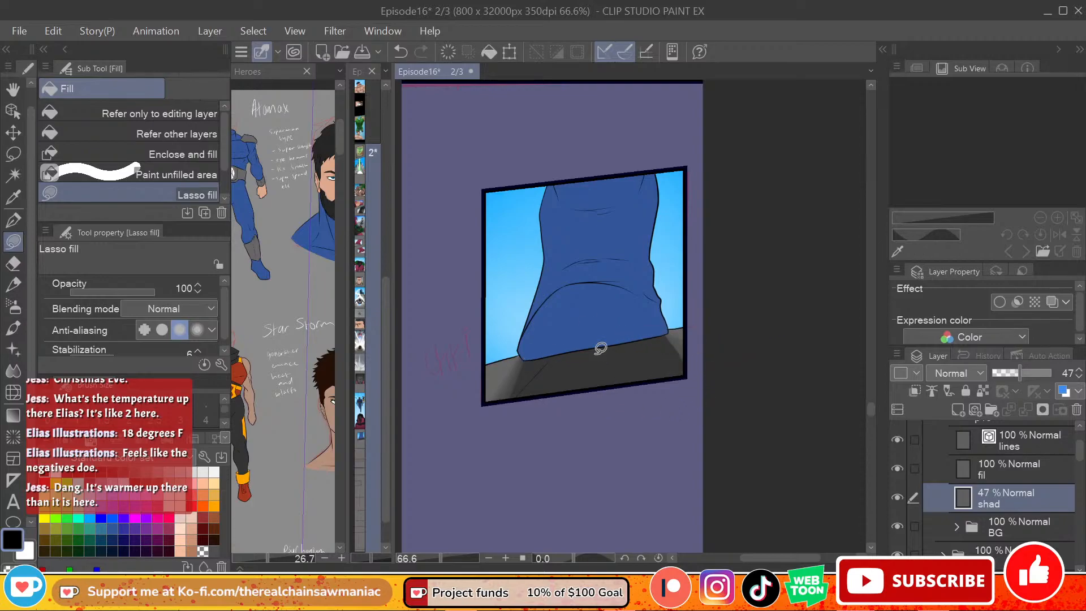
left_click(1006, 478)
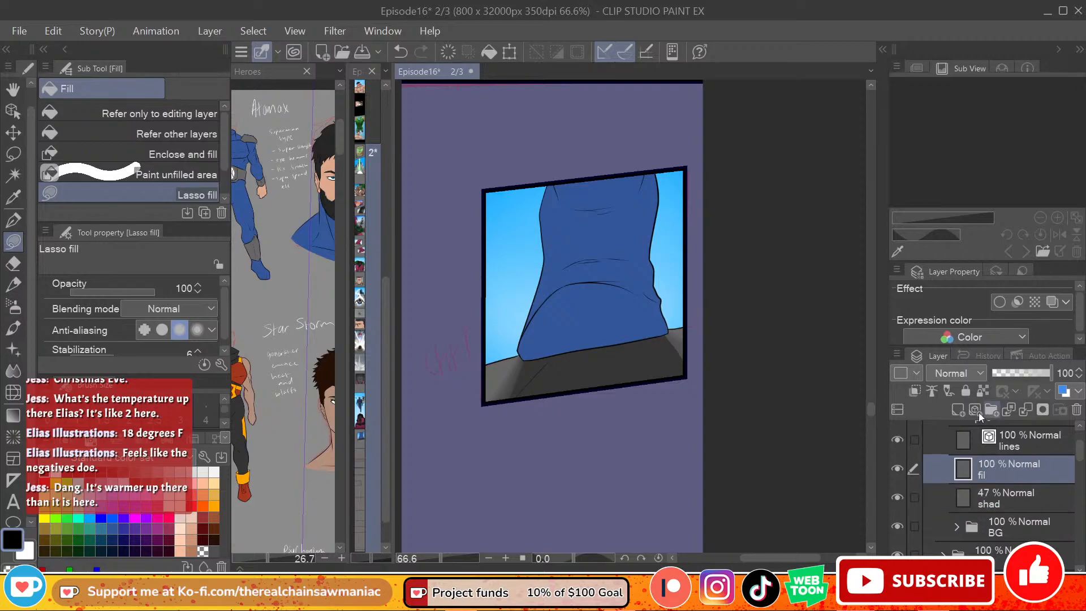
Step: Add a new raster layer directly above the fil layer and name it sh
left_click(983, 412)
double_click(996, 478)
type("sh")
key("Return")
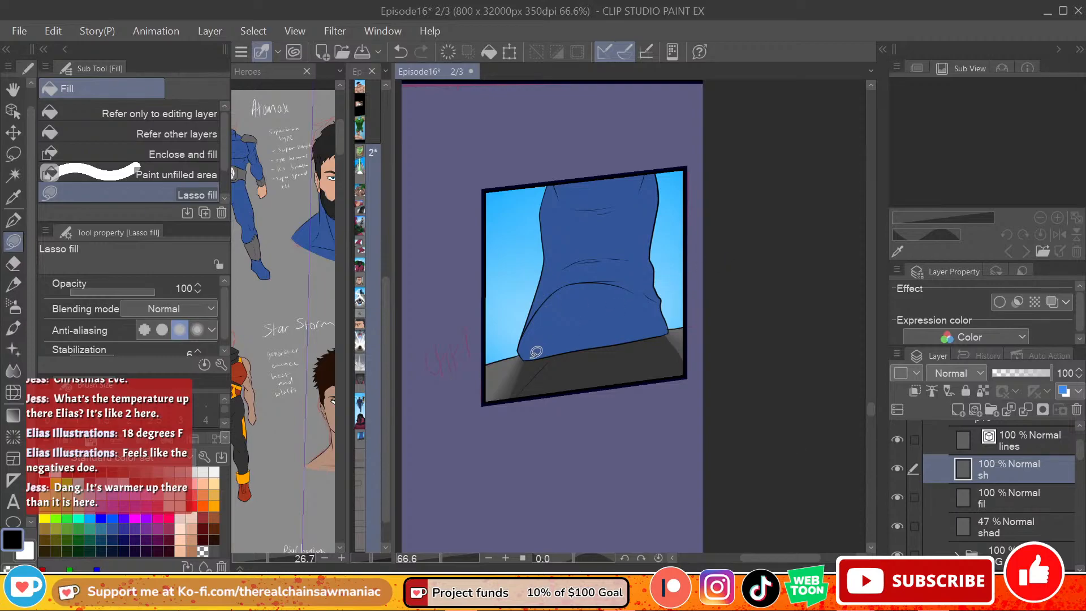
Step: Set the sh layer's opacity to 47 and try lasso-filling a shadow on the boot's foot
left_click_drag(532, 355, 588, 277)
key("ctrl+z")
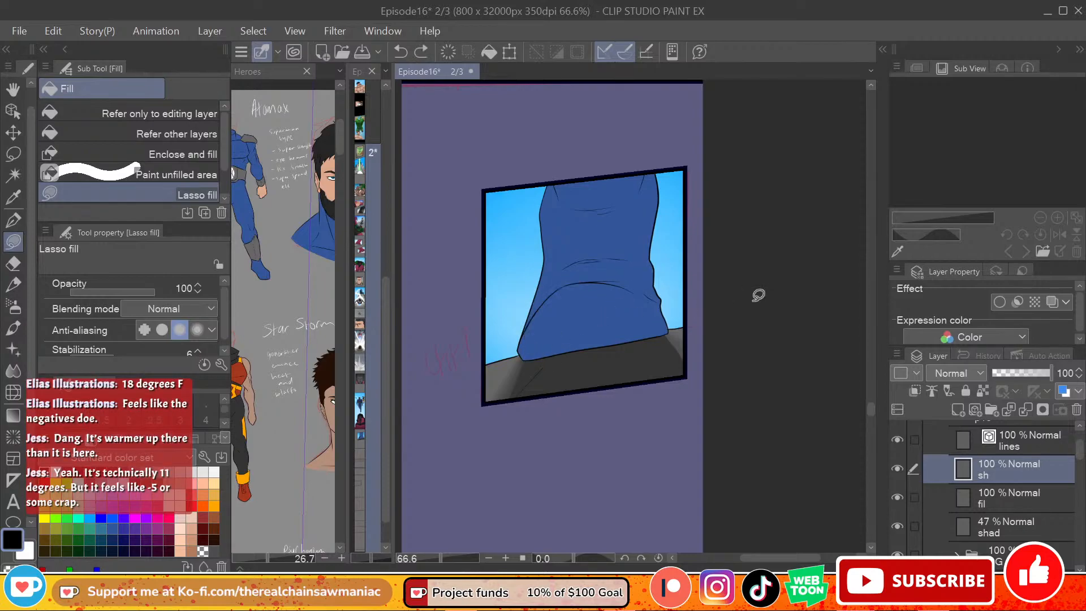
left_click(1022, 377)
mouse_move(527, 359)
left_mouse_down()
mouse_move(554, 295)
mouse_move(584, 283)
mouse_move(630, 290)
mouse_move(640, 338)
left_mouse_up()
key("ctrl+z")
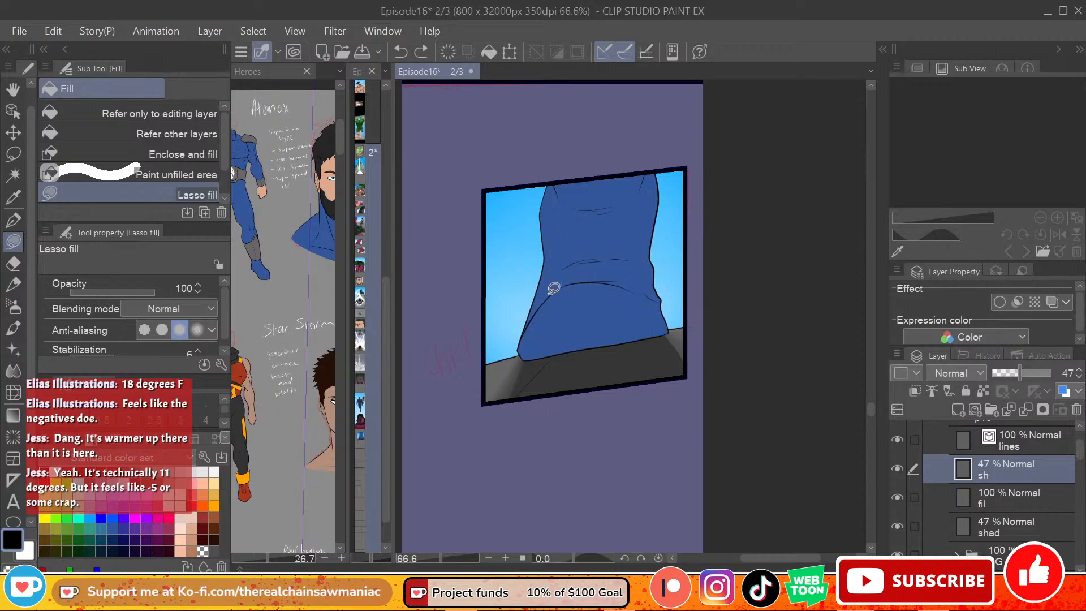
Step: Lasso-fill a black shadow down the boot's shaft to the ankle, leaving a lit rim along both side edges
mouse_move(536, 315)
left_mouse_down()
mouse_move(557, 271)
mouse_move(552, 212)
mouse_move(613, 243)
mouse_move(646, 142)
left_mouse_up()
key("ctrl+z")
key("ctrl+z")
mouse_move(549, 177)
left_mouse_down()
mouse_move(573, 219)
mouse_move(645, 152)
mouse_move(558, 206)
mouse_move(636, 212)
mouse_move(648, 175)
mouse_move(643, 233)
left_mouse_up()
key("ctrl+z")
key("ctrl+z")
mouse_move(649, 164)
left_mouse_down()
mouse_move(639, 257)
mouse_move(553, 275)
mouse_move(552, 183)
left_mouse_up()
mouse_move(643, 232)
left_mouse_down()
mouse_move(651, 296)
mouse_move(567, 282)
mouse_move(546, 302)
mouse_move(598, 216)
mouse_move(588, 259)
mouse_move(552, 219)
mouse_move(593, 291)
mouse_move(553, 294)
mouse_move(555, 247)
mouse_move(540, 307)
mouse_move(621, 264)
mouse_move(607, 283)
mouse_move(558, 288)
mouse_move(629, 264)
left_mouse_up()
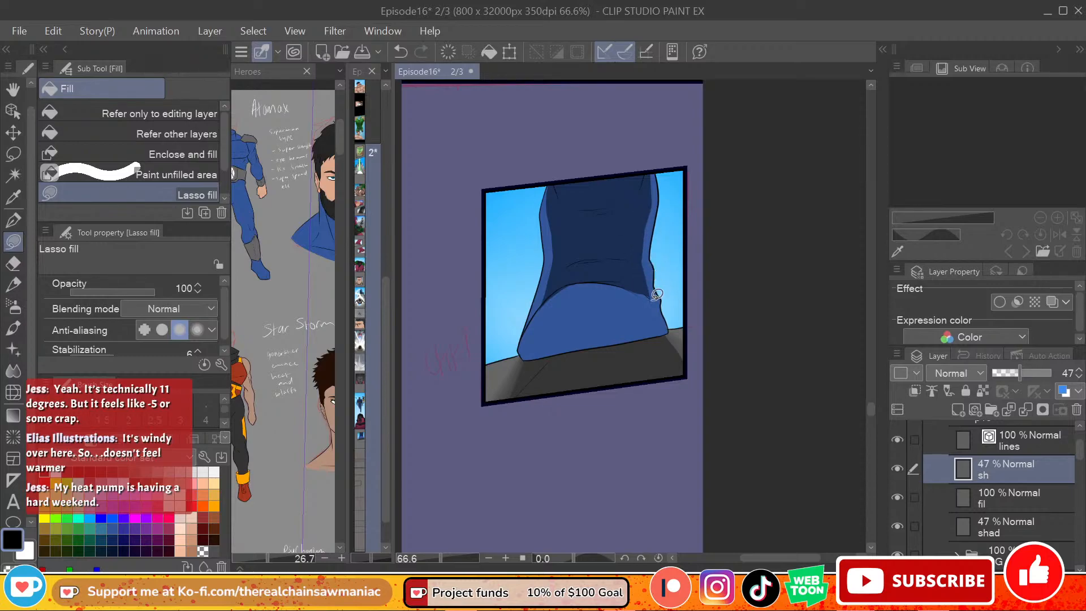
key("ctrl+z")
mouse_move(631, 290)
left_mouse_down()
mouse_move(654, 304)
mouse_move(636, 272)
mouse_move(670, 333)
mouse_move(535, 362)
left_mouse_up()
key("ctrl+z")
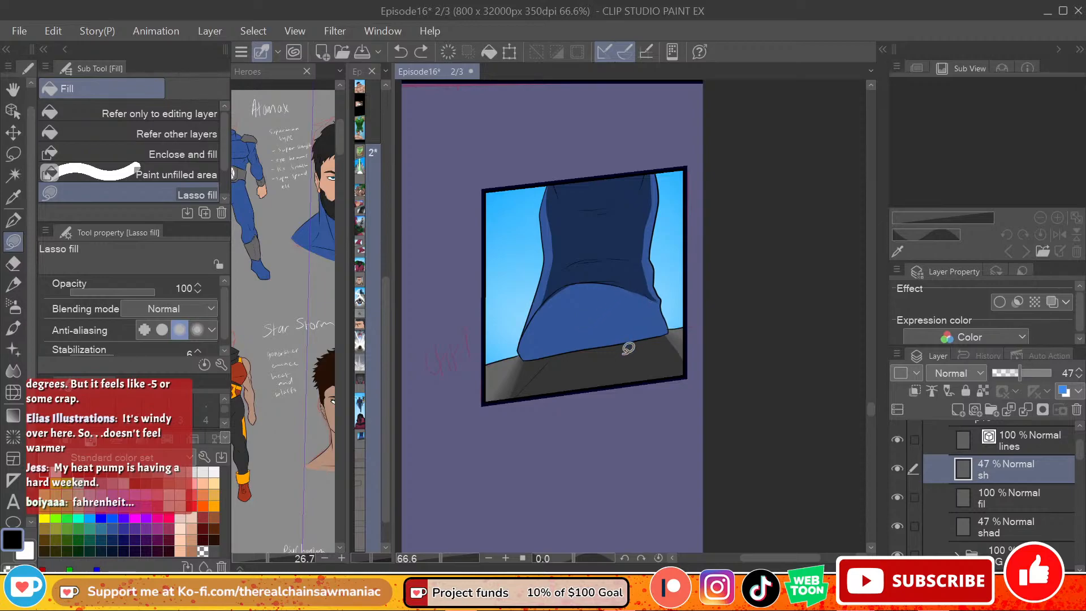
Step: Lasso-fill a shadow diagonally across the foot, leaving a lit rim along the curved toe edge
mouse_move(530, 356)
left_mouse_down()
mouse_move(531, 334)
mouse_move(600, 287)
mouse_move(585, 312)
left_mouse_up()
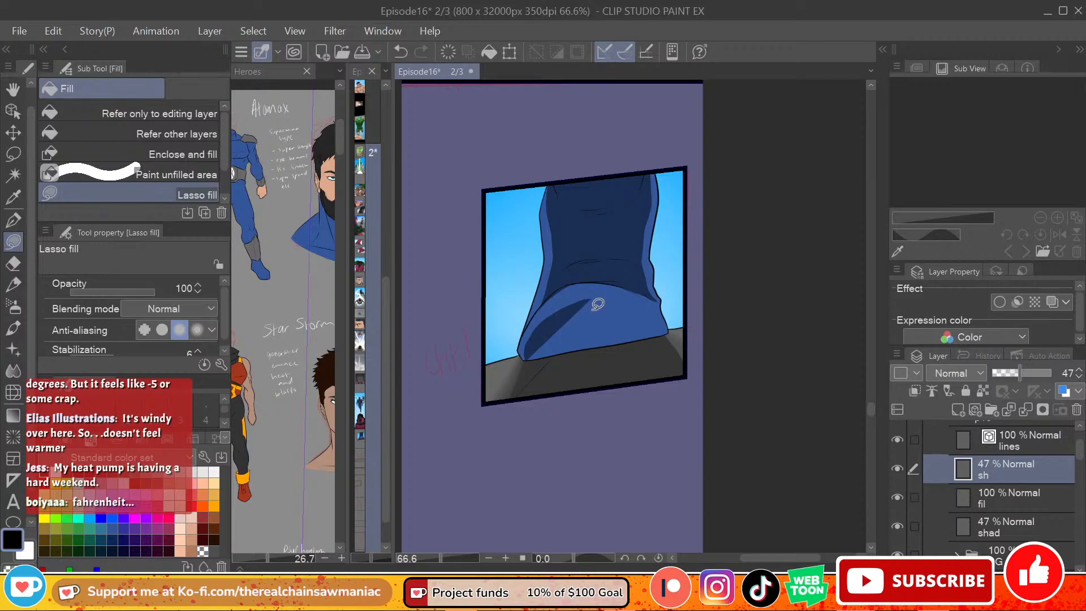
key("ctrl+z")
mouse_move(532, 352)
left_mouse_down()
mouse_move(538, 321)
mouse_move(595, 282)
mouse_move(666, 290)
left_mouse_up()
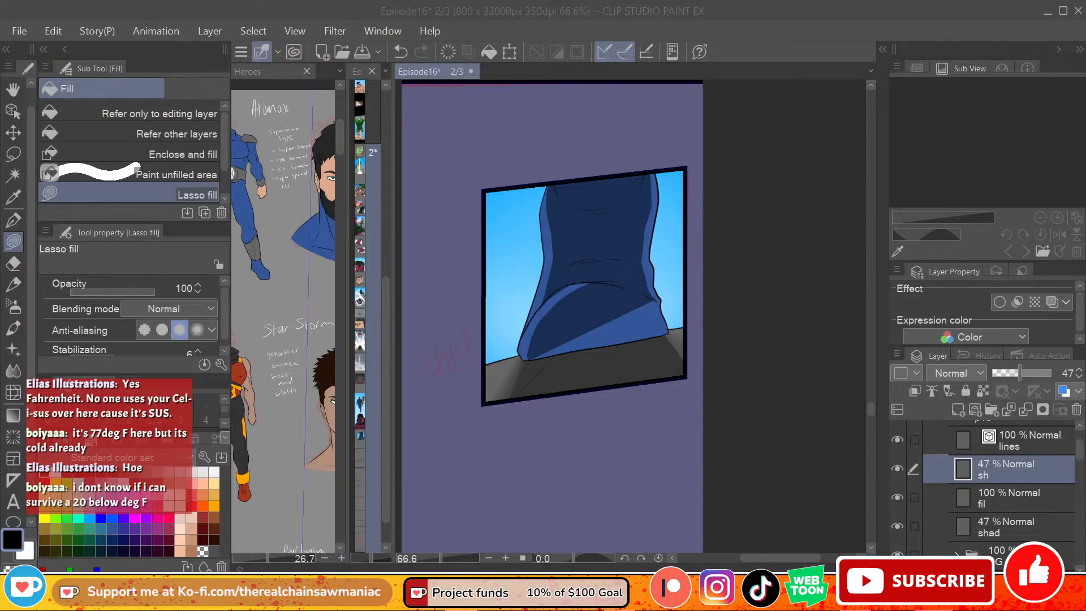
Step: Extend the foot's shadow down to the sole with Lasso fill, covering the unshaded lower corner
left_click(540, 353)
left_click_drag(531, 360, 611, 349)
key("ctrl+z")
mouse_move(533, 359)
left_mouse_down()
mouse_move(580, 346)
mouse_move(613, 311)
left_mouse_up()
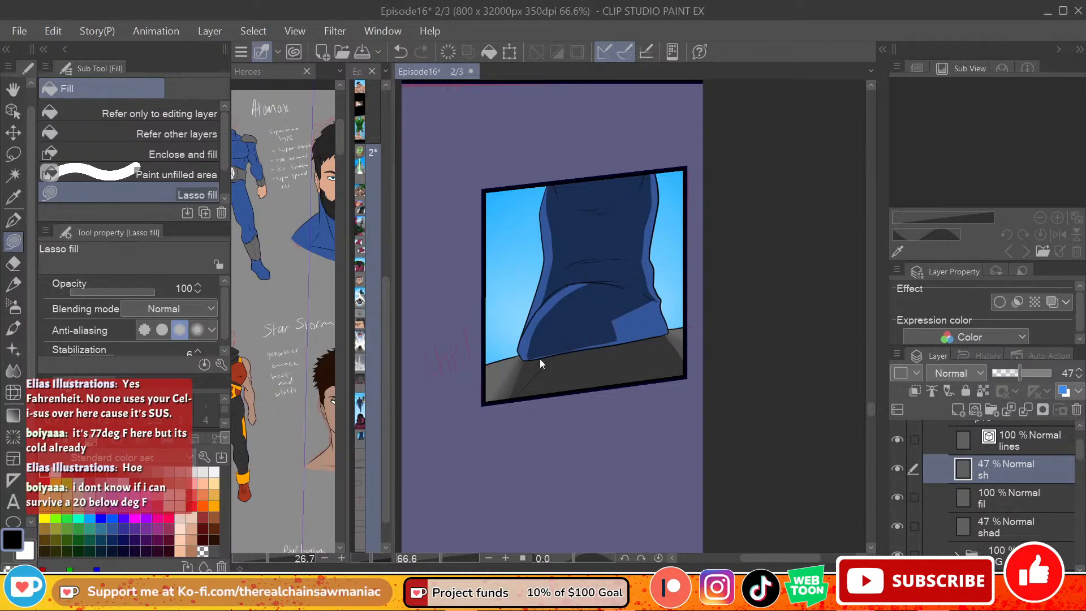
key("ctrl+z")
mouse_move(537, 354)
left_mouse_down()
mouse_move(637, 333)
mouse_move(618, 349)
left_mouse_up()
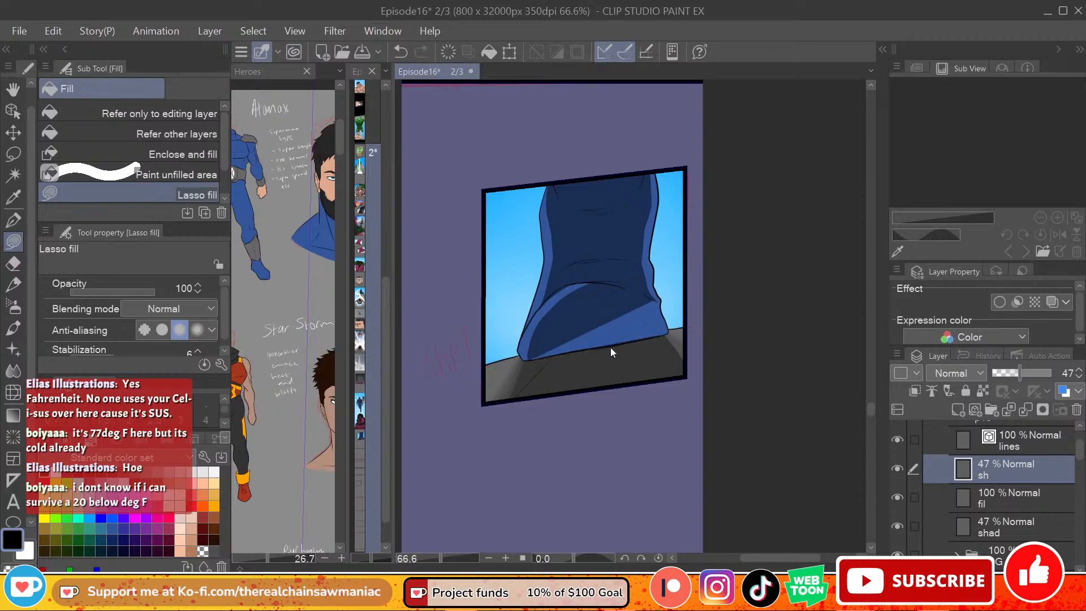
mouse_move(531, 355)
left_mouse_down()
mouse_move(650, 334)
mouse_move(666, 314)
mouse_move(645, 294)
left_mouse_up()
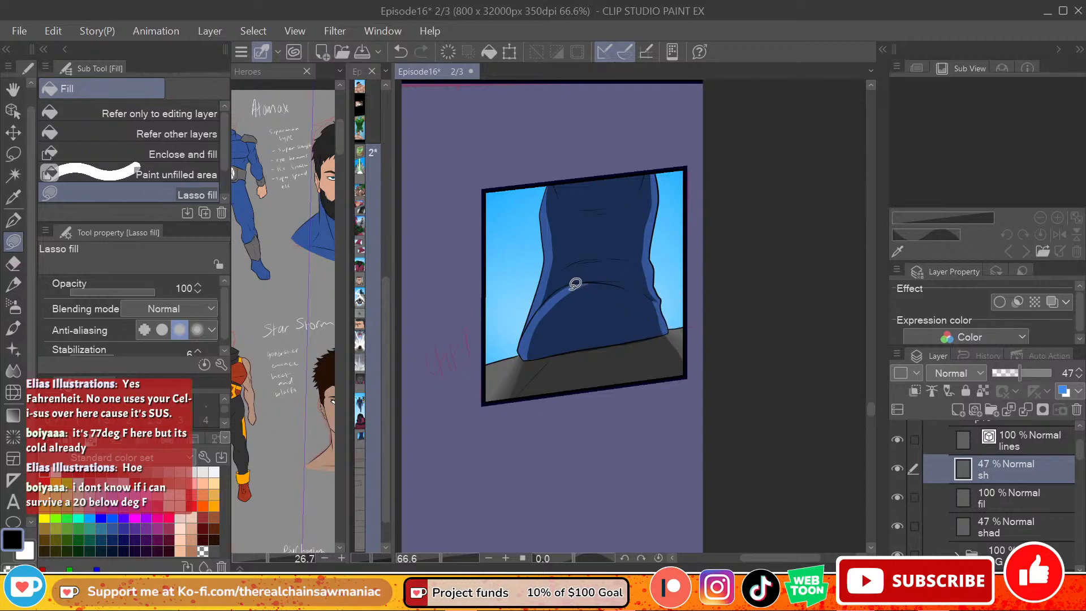
Step: Refine the shadow along the top curve of the foot with Lasso fill so that only a thin lit rim remains
key("e")
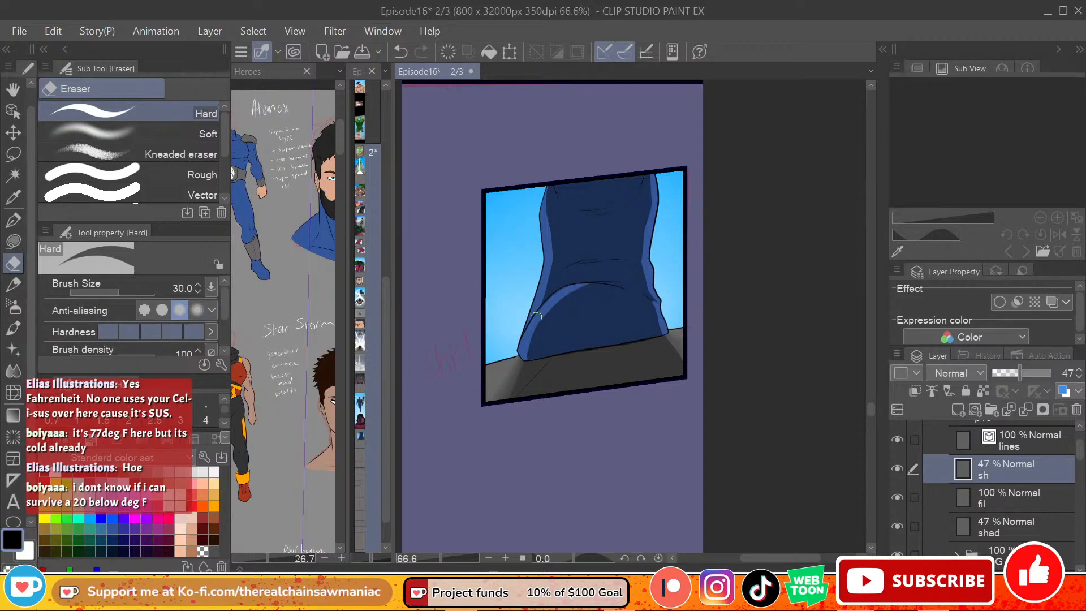
key("ctrl+z")
left_click(13, 243)
mouse_move(597, 283)
left_mouse_down()
mouse_move(569, 288)
mouse_move(573, 305)
mouse_move(598, 278)
left_mouse_up()
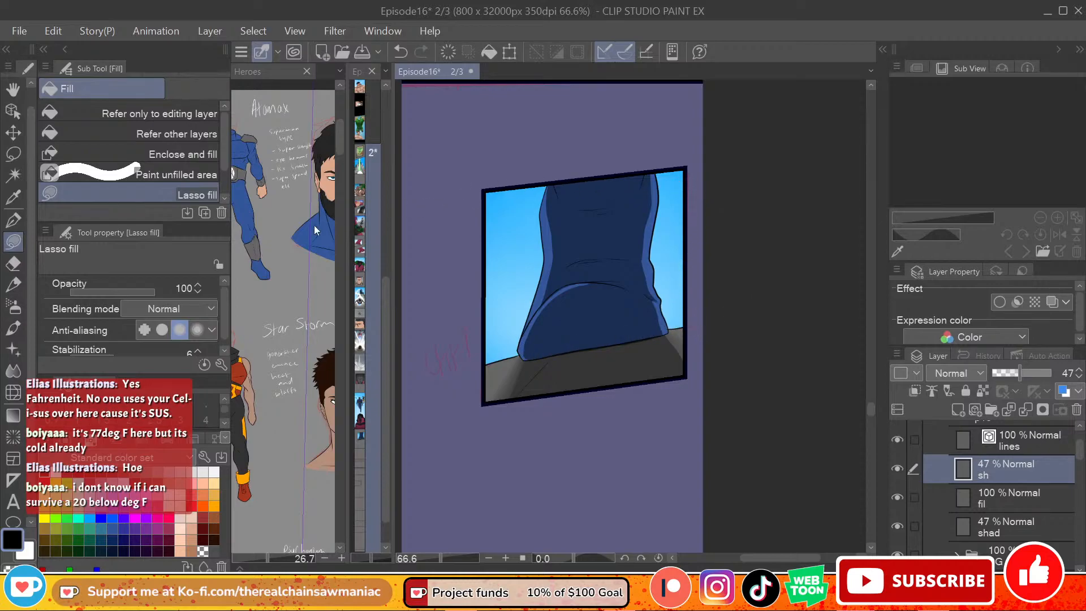
Step: Fade the shadow along both side edges of the boot with the Soft eraser at size 50
left_click(14, 264)
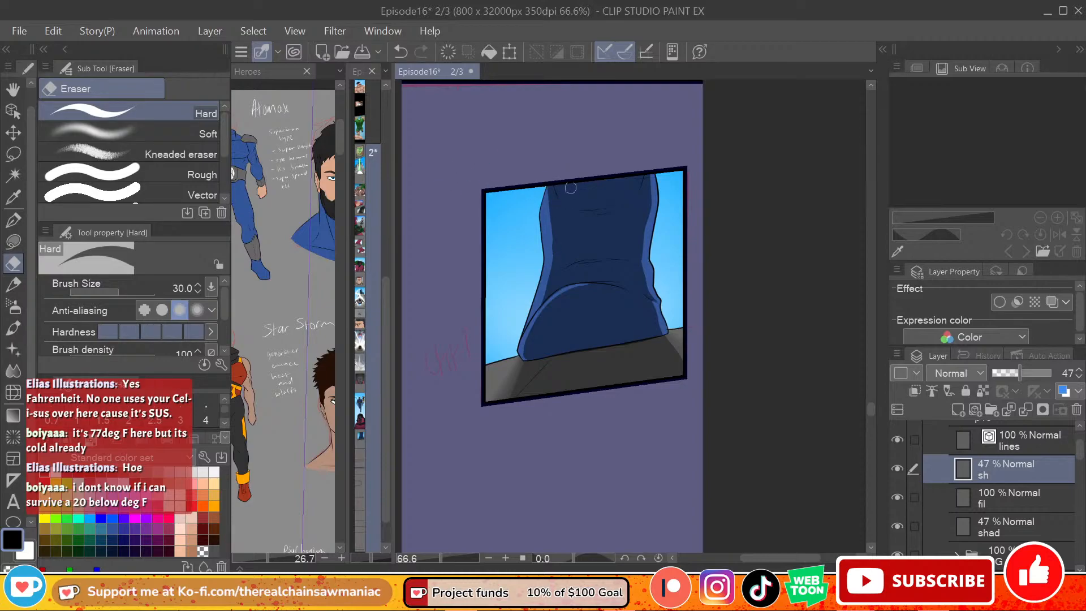
left_click(205, 134)
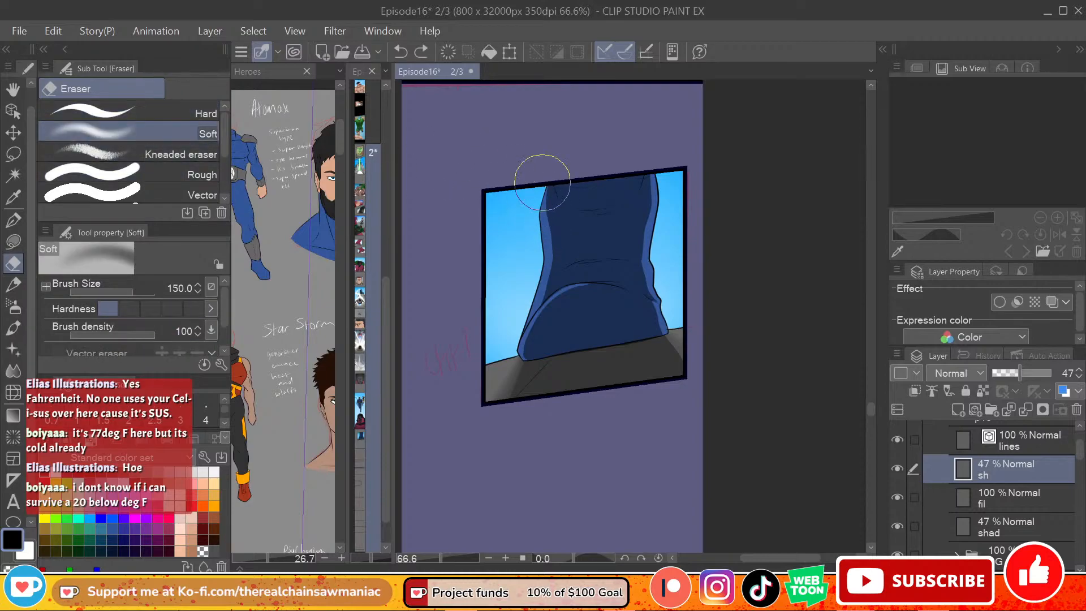
key("bracketleft")
key("bracketleft")
key("bracketleft")
key("bracketleft")
key("bracketleft")
key("bracketleft")
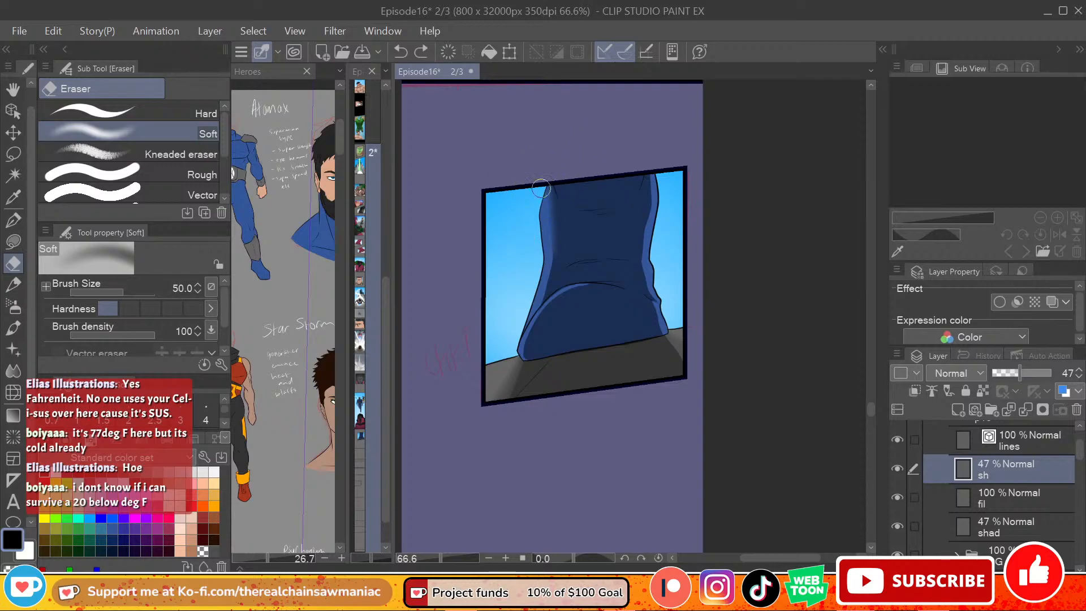
left_click_drag(544, 266, 547, 273)
mouse_move(652, 188)
left_mouse_down()
mouse_move(643, 258)
mouse_move(657, 311)
left_mouse_up()
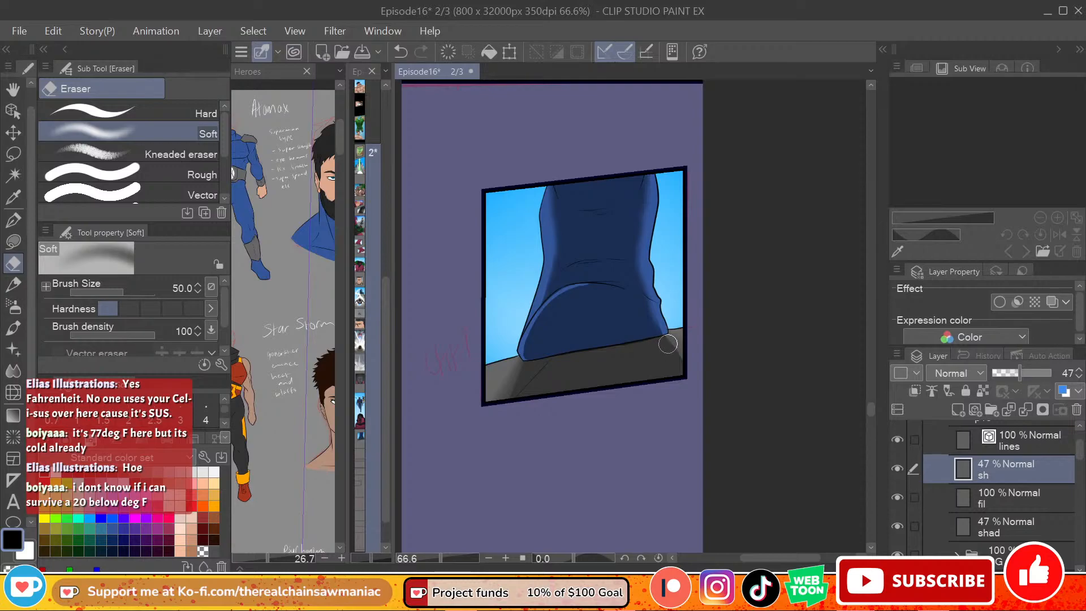
Step: Soften the shading around the boot's ankle fold with the Soft eraser, enlarging it to 70 and 100
key("bracketright")
key("bracketright")
key("bracketright")
key("bracketright")
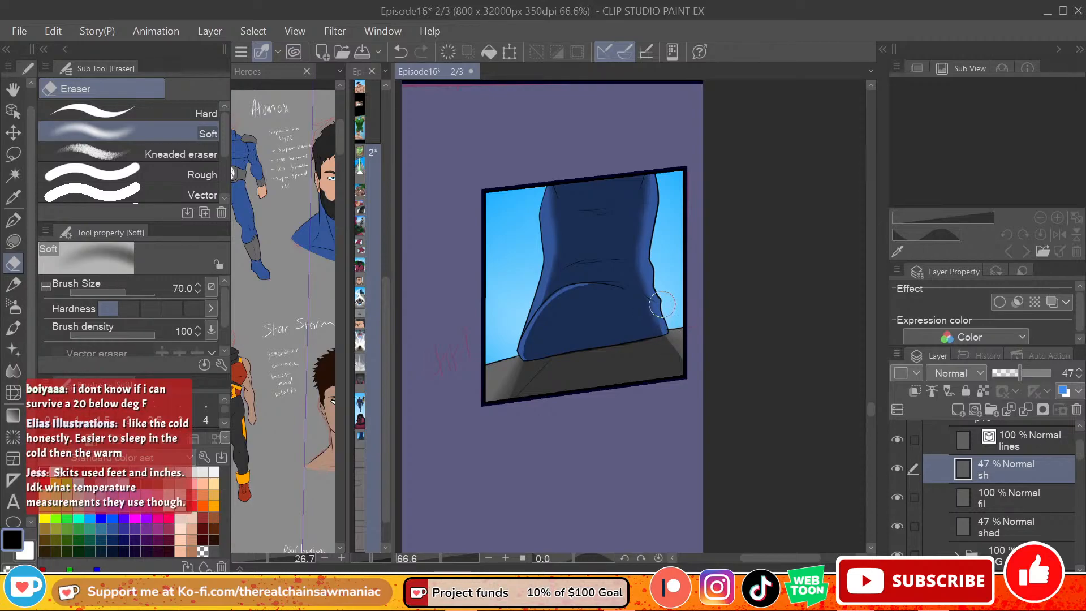
left_click_drag(667, 286, 607, 275)
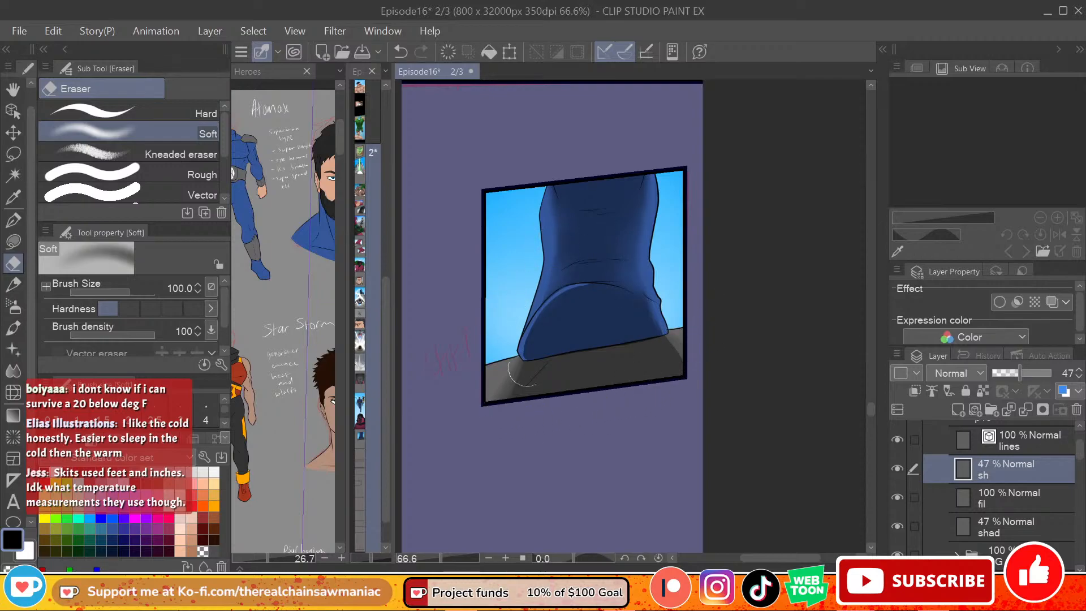
Step: Lower the sh layer's opacity to 39 and try a size 40 Soft eraser on the boot's shading
left_click_drag(1020, 373, 1011, 371)
left_click(1014, 372)
key("]")
key("]")
key("]")
key("[")
key("[")
key("[")
key("[")
key("[")
key("[")
key("[")
key("[")
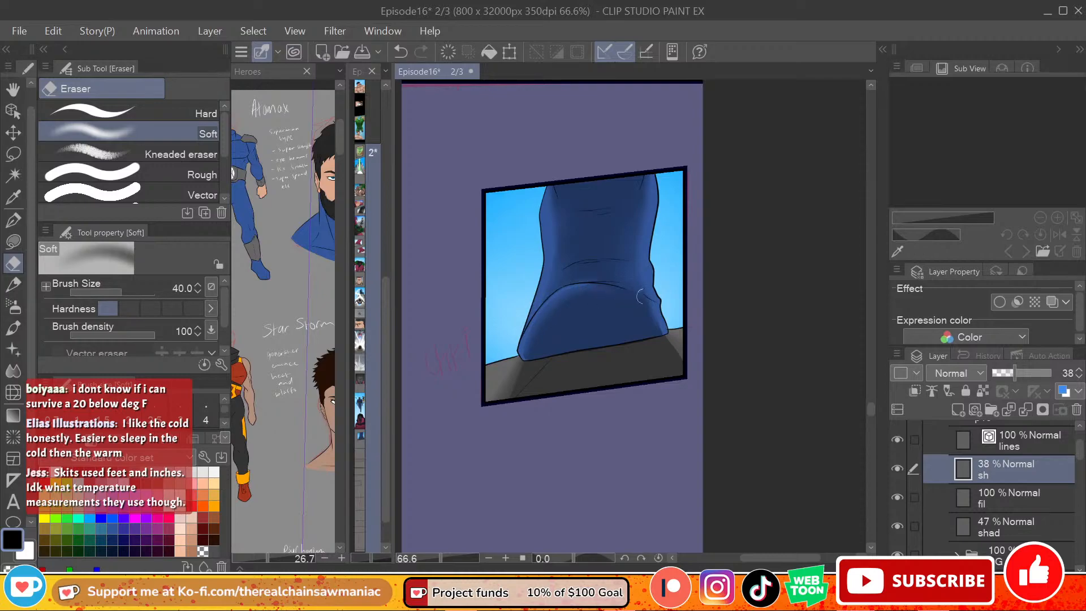
key("ctrl+z")
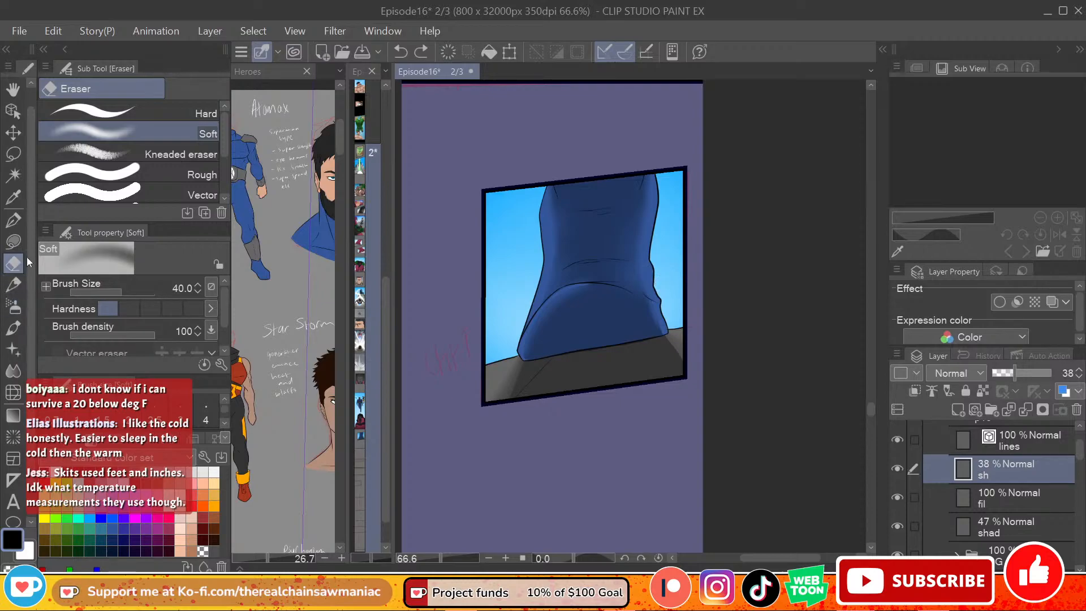
left_click(14, 242)
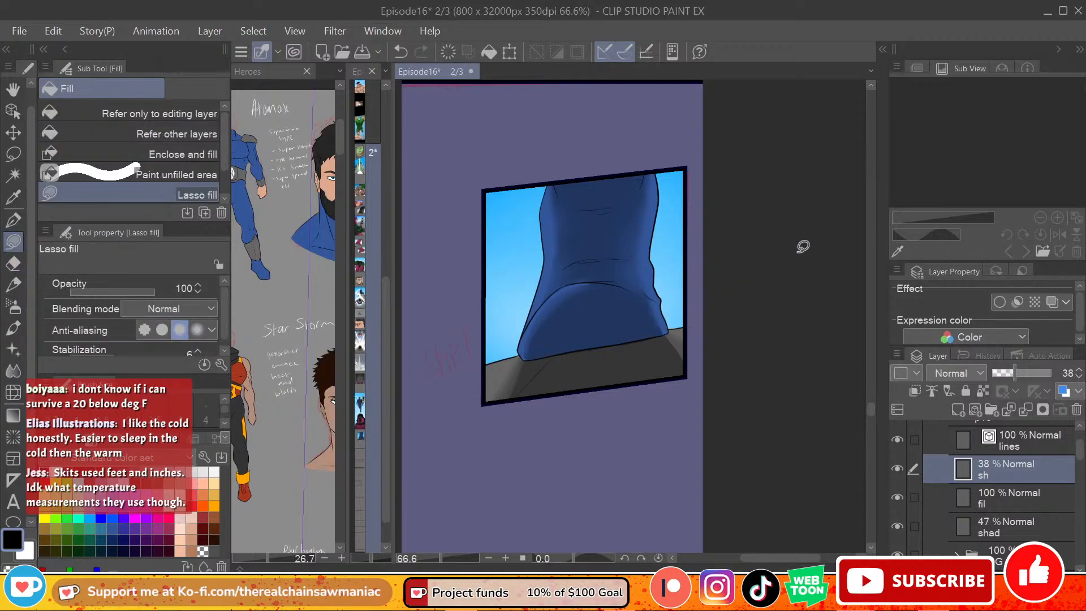
key("ctrl+z")
mouse_move(1010, 371)
left_mouse_down()
mouse_move(1028, 384)
mouse_move(1013, 382)
left_mouse_up()
Step: Go to the next sketched panel with the red figure roughs and save the page
left_click_drag(869, 398, 864, 434)
left_click_drag(778, 558, 770, 557)
left_click_drag(871, 432, 871, 423)
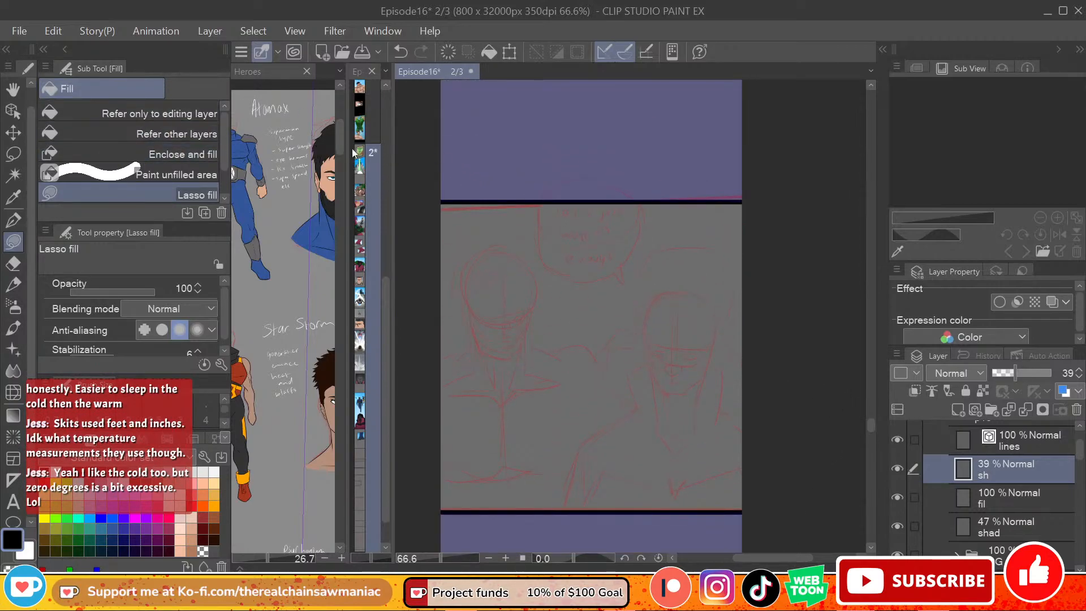
left_click(24, 34)
left_click(91, 123)
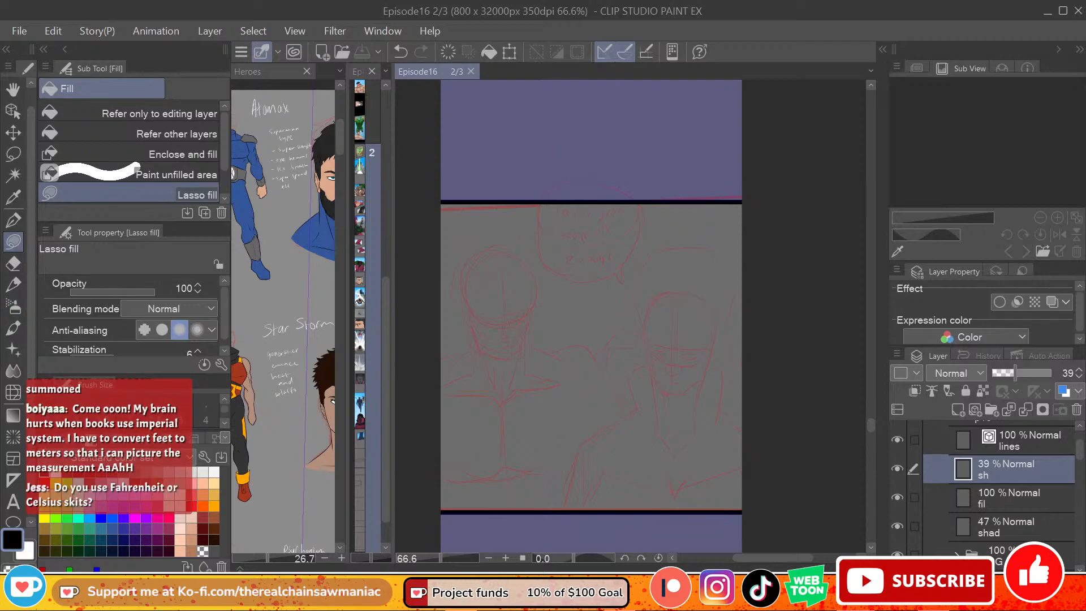
Step: Collapse the p18 folder and create a new layer folder named p19 above it
mouse_move(874, 424)
left_mouse_down()
mouse_move(871, 416)
mouse_move(871, 426)
left_mouse_up()
key("p")
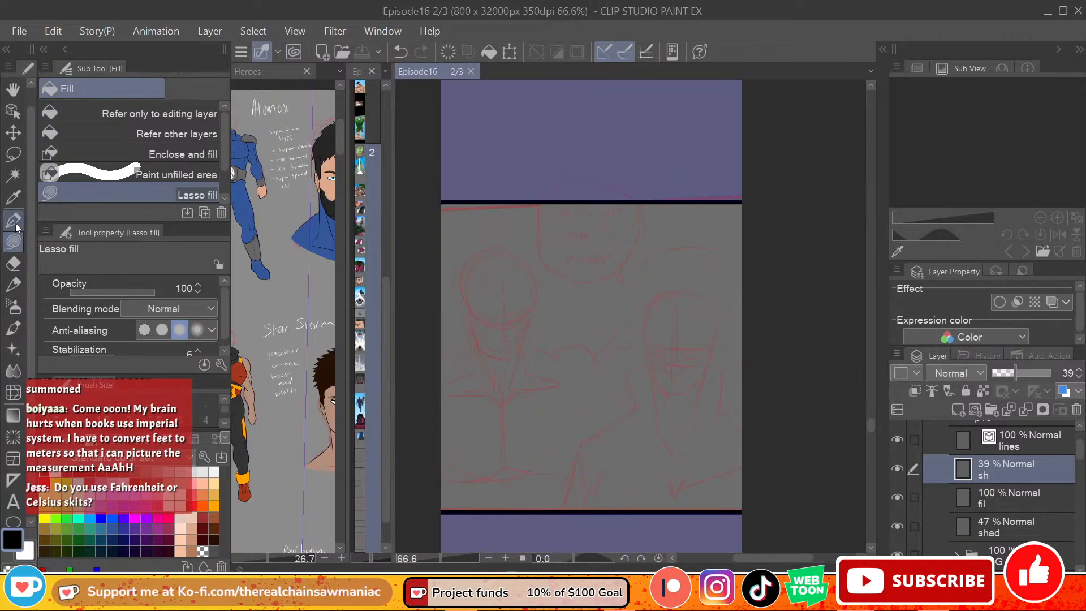
scroll(1054, 500, "up", 2)
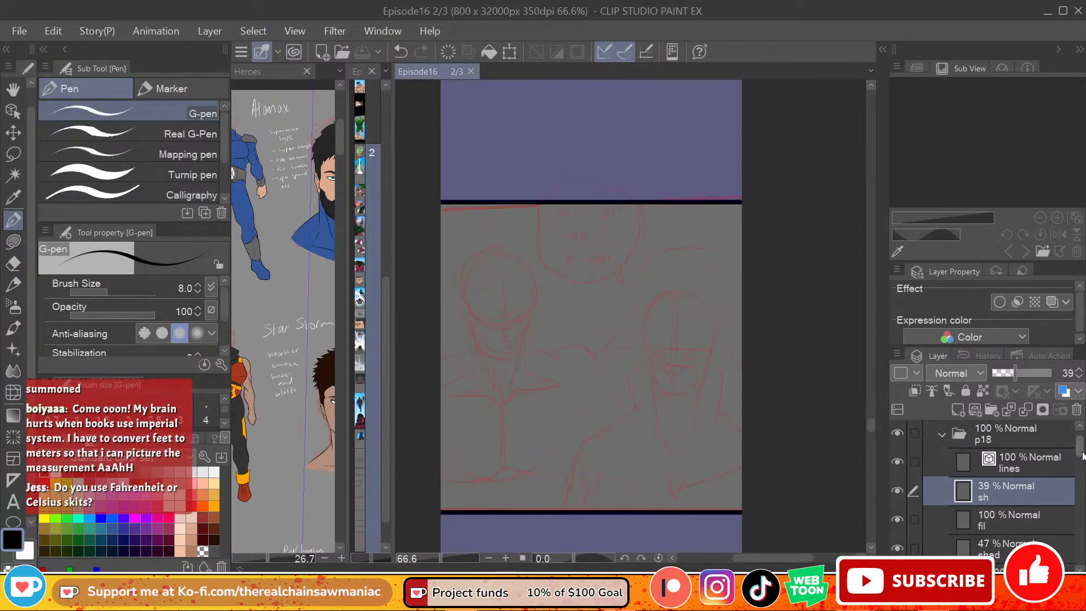
left_click(943, 467)
left_click(992, 409)
double_click(1002, 466)
type("p18")
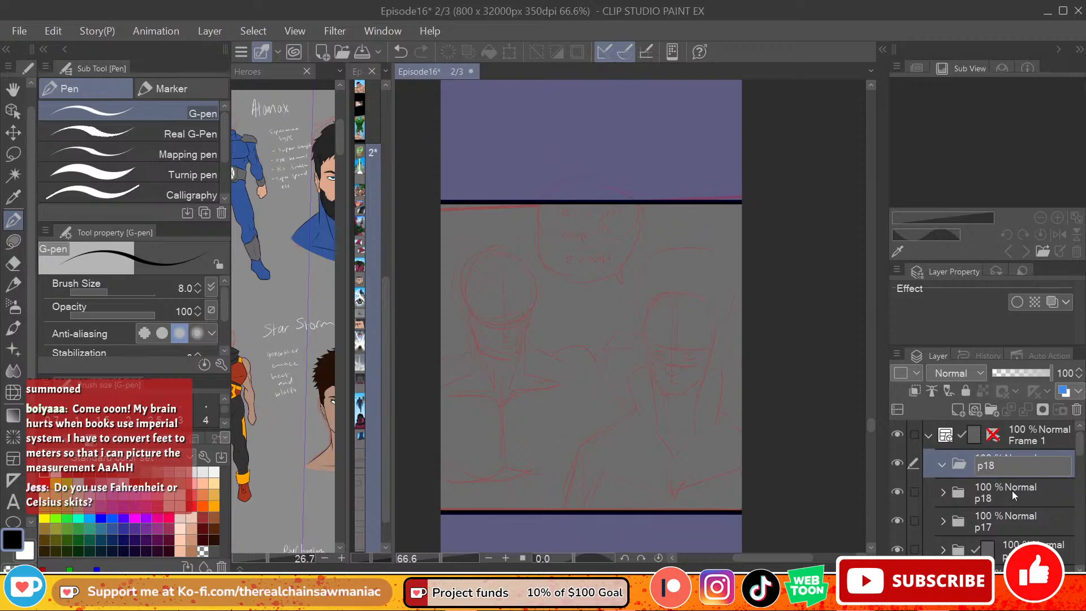
type("9")
key("Return")
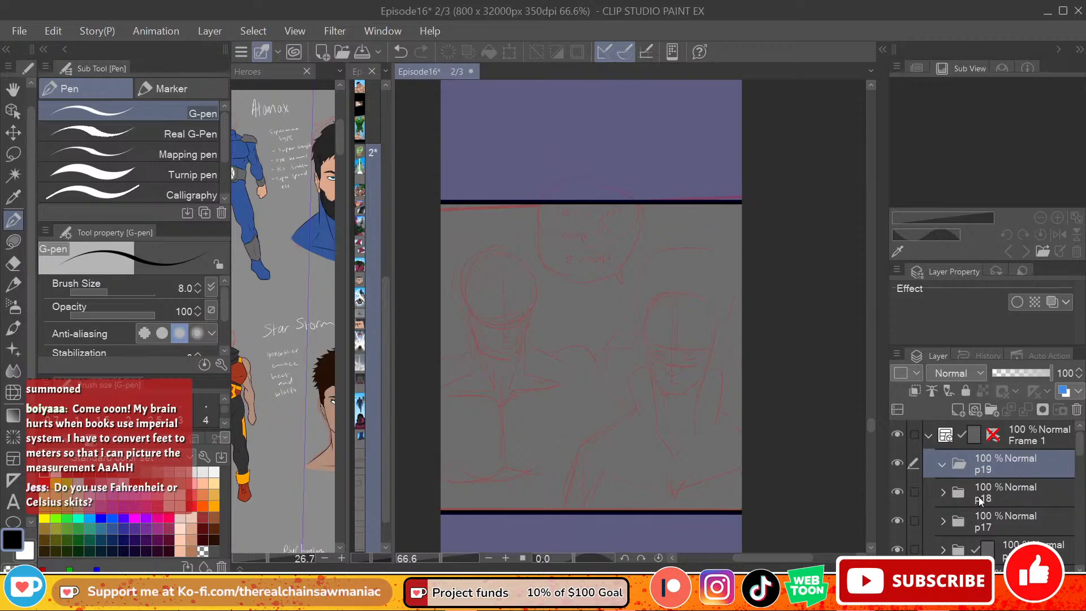
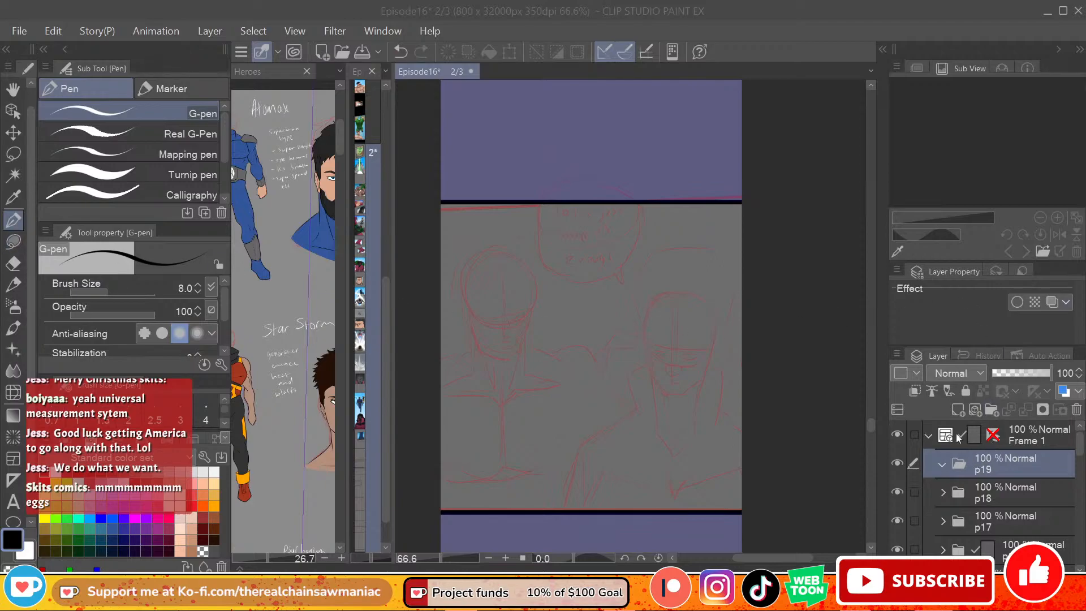
Step: Add a vector layer inside the p19 folder and name it lines
left_click(977, 410)
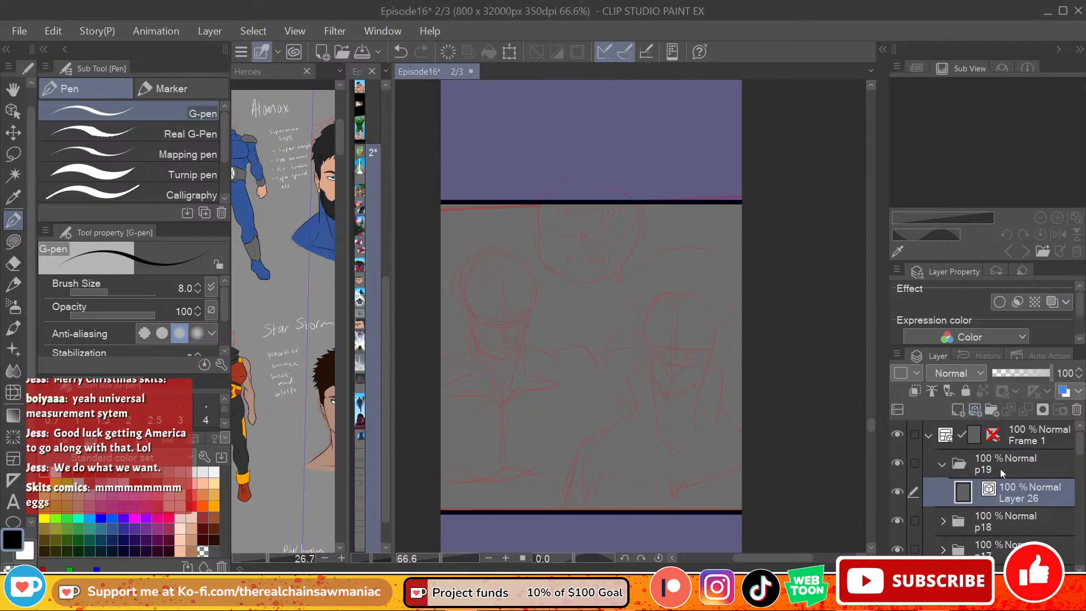
double_click(1021, 499)
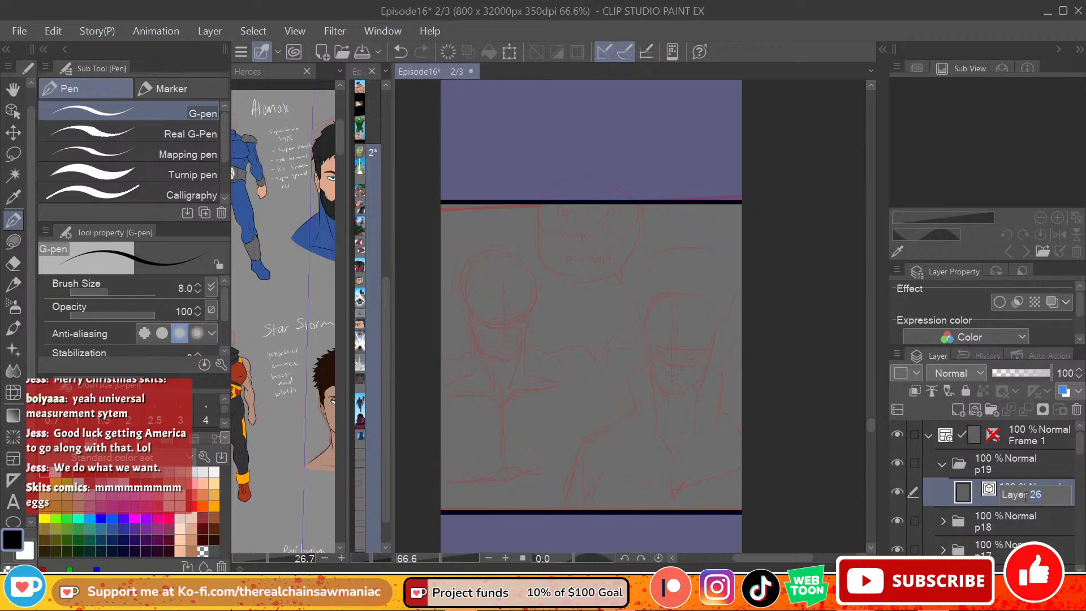
type("lines")
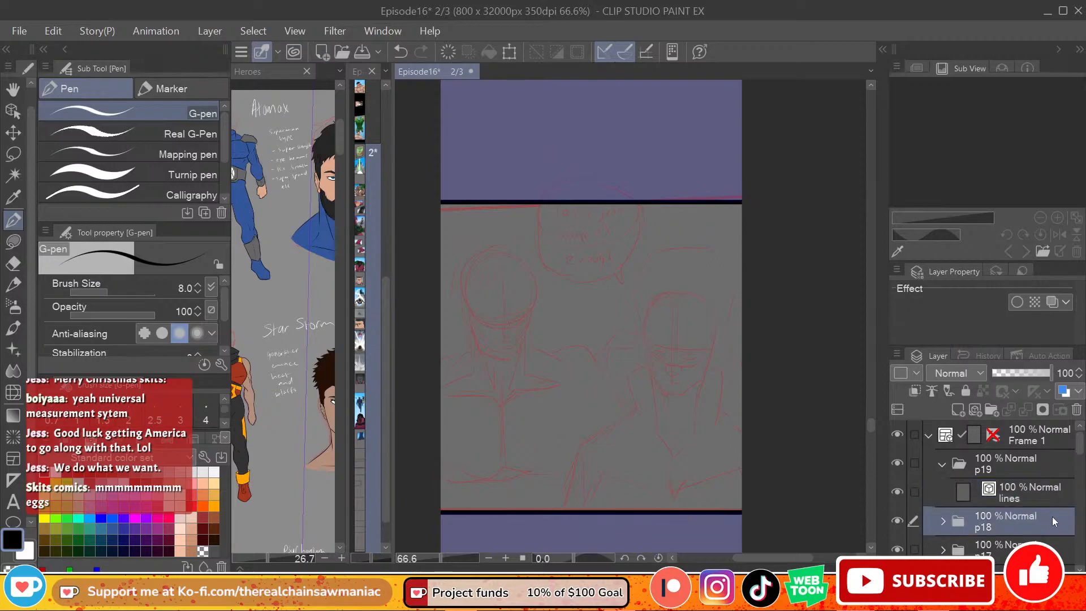
key("Return")
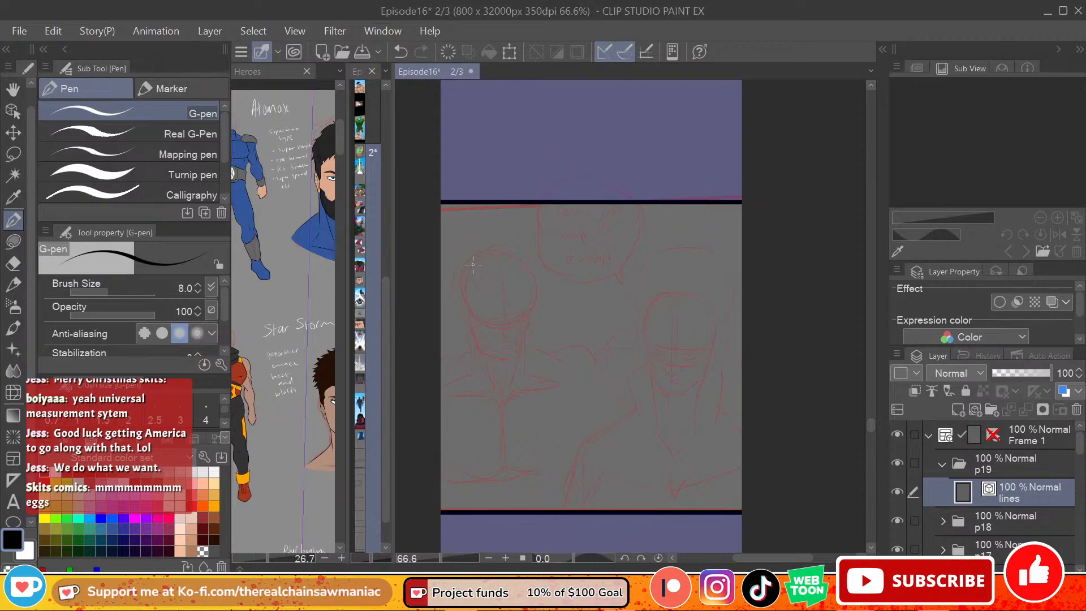
Step: Add a raster layer below the lines layer in p19 and name it Rough
scroll(515, 277, "down", 4)
scroll(466, 366, "up", 5)
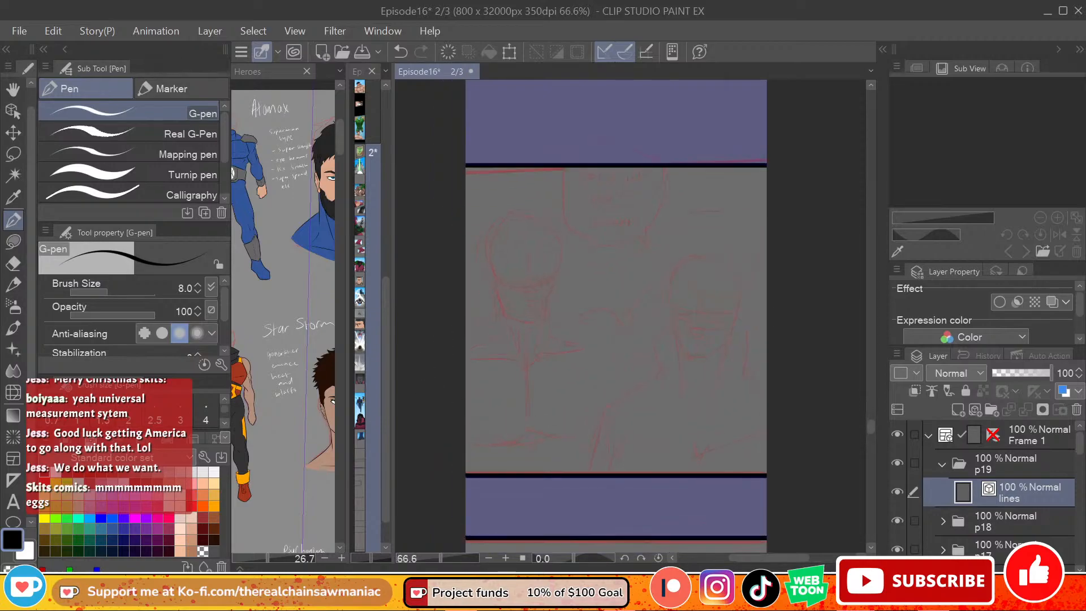
scroll(553, 410, "up", 2)
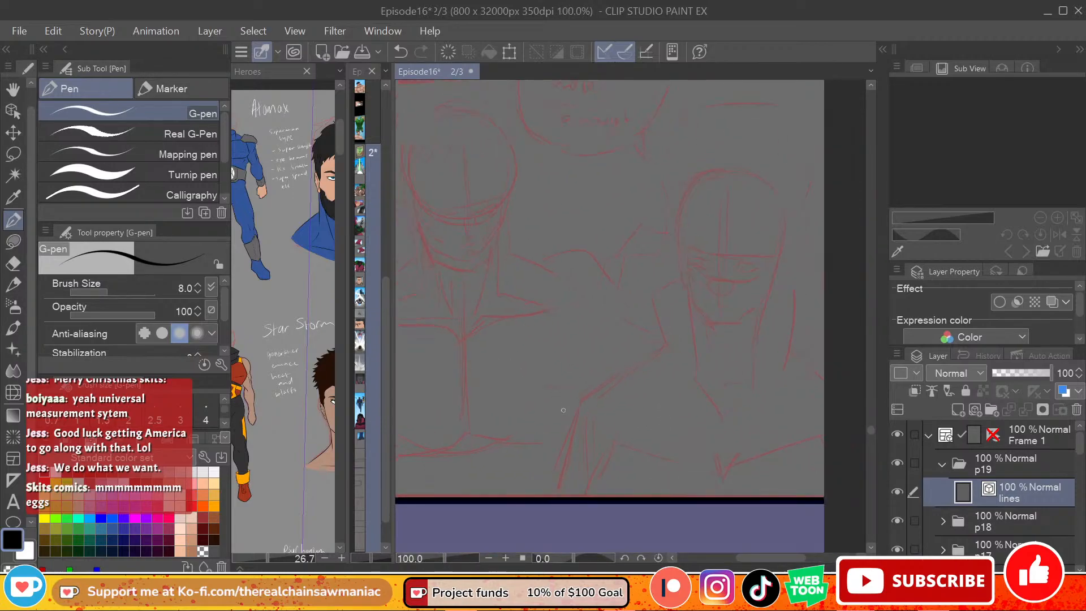
left_click_drag(758, 559, 752, 558)
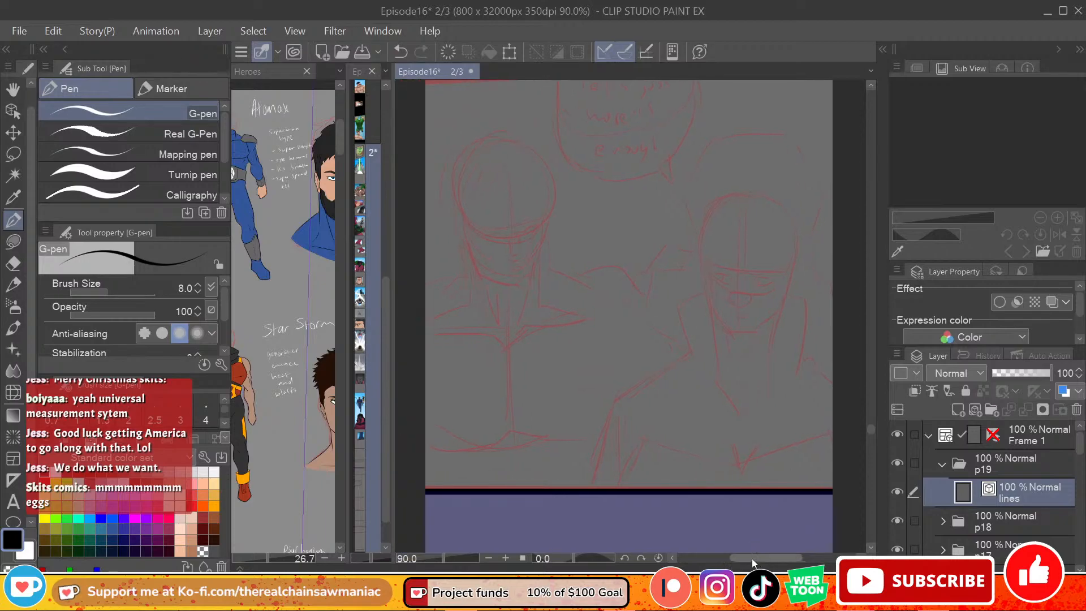
mouse_move(872, 427)
left_mouse_down()
mouse_move(870, 416)
mouse_move(871, 425)
left_mouse_up()
scroll(795, 477, "up", 1)
scroll(794, 478, "down", 1)
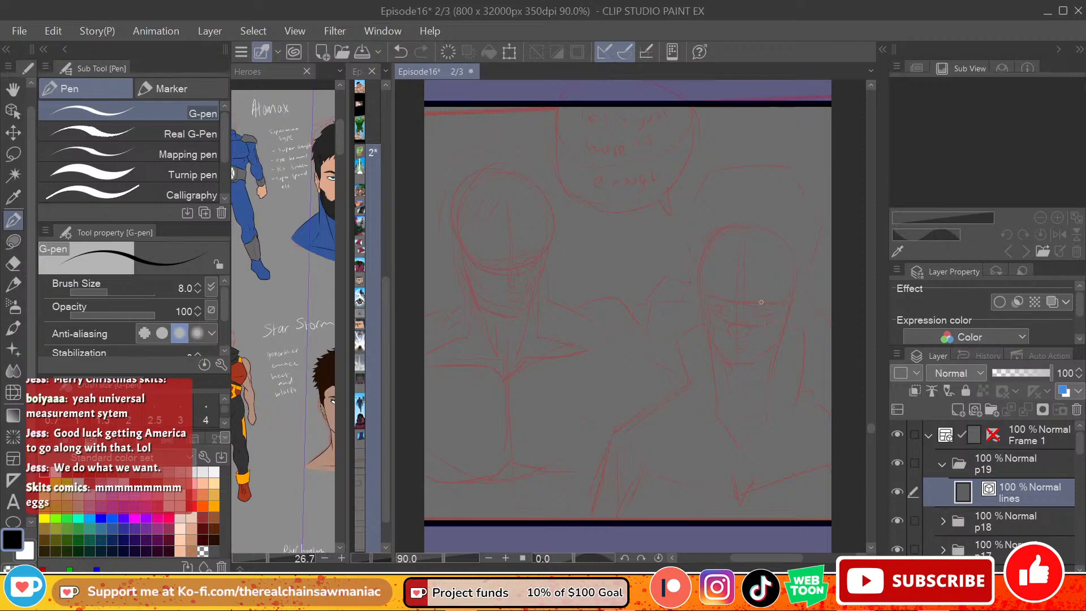
left_click(958, 410)
left_click_drag(1009, 492, 1017, 525)
double_click(985, 521)
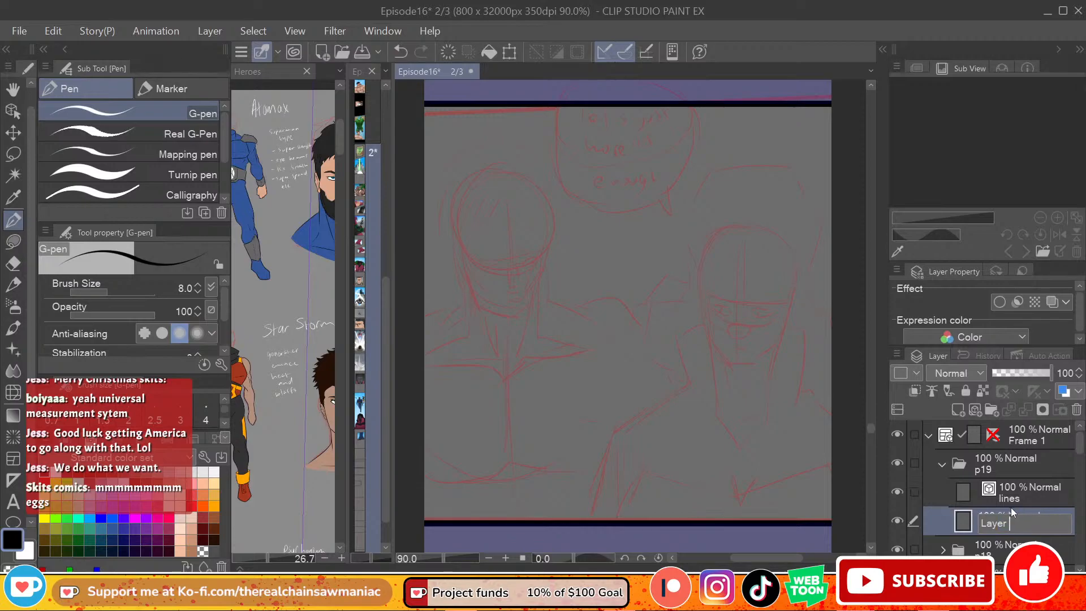
type("L")
key("BackSpace")
type("Rough")
key("Return")
Step: Rough in the jaw of the right-hand figure's face in blue with the size 8 G-pen, over the red sketch
left_click(101, 517)
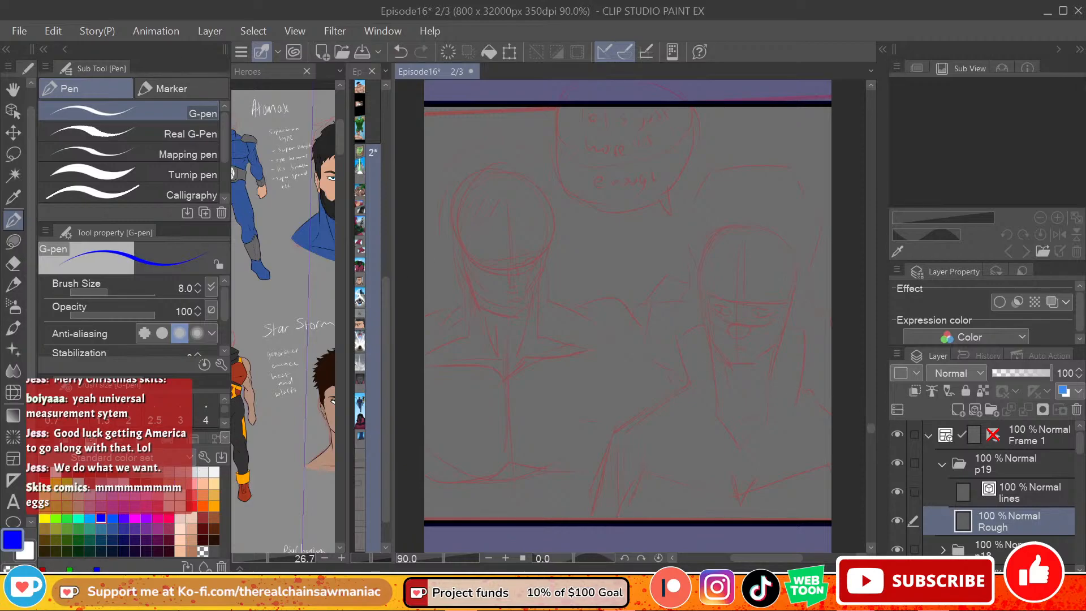
scroll(714, 317, "up", 1)
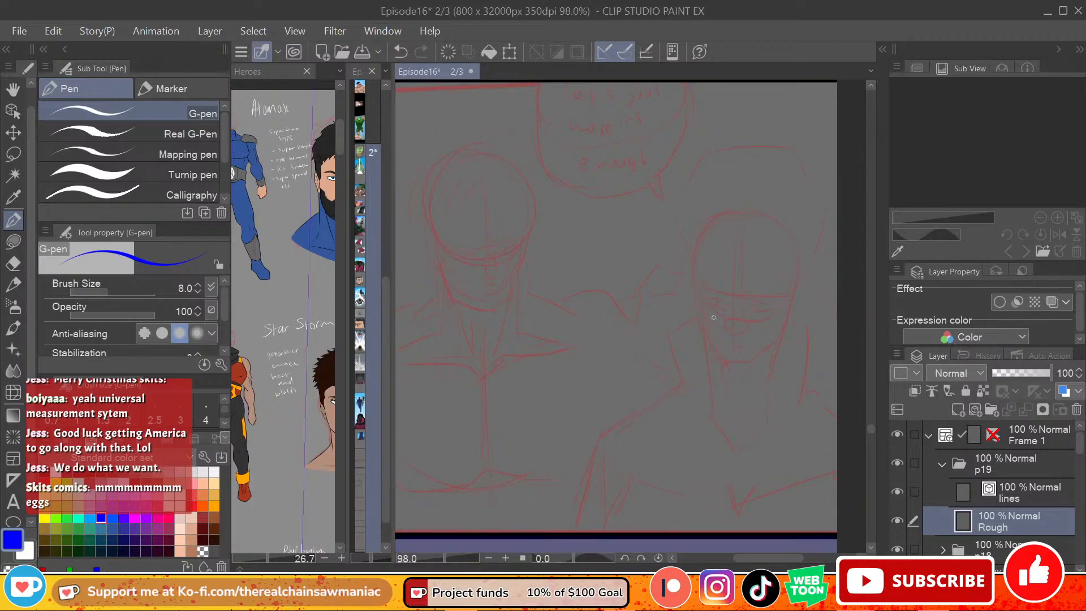
scroll(714, 318, "down", 2)
left_click_drag(785, 560, 780, 560)
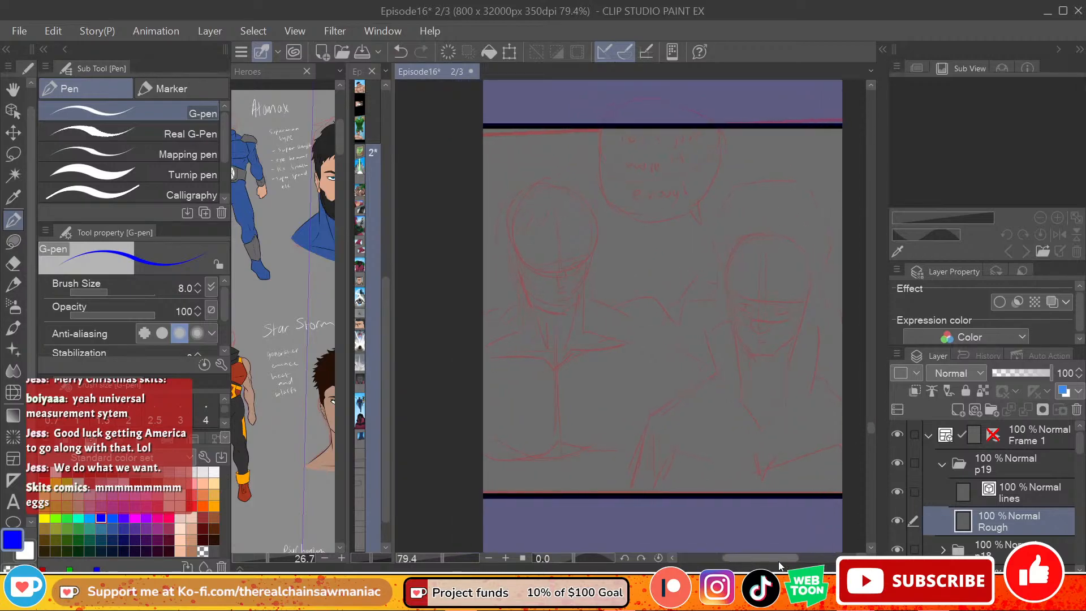
scroll(675, 274, "up", 2)
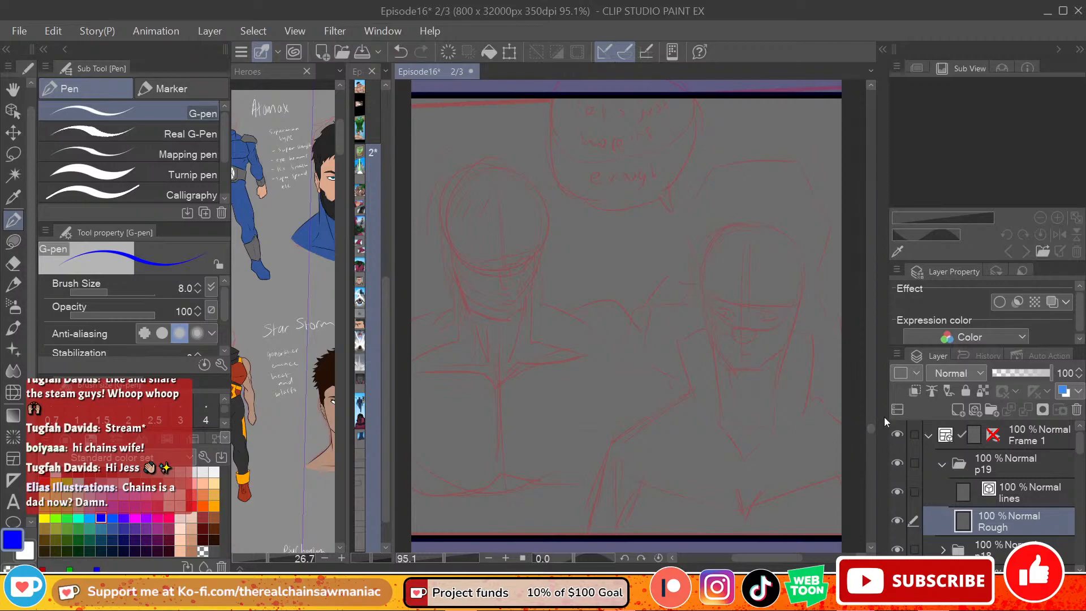
left_click_drag(870, 430, 870, 429)
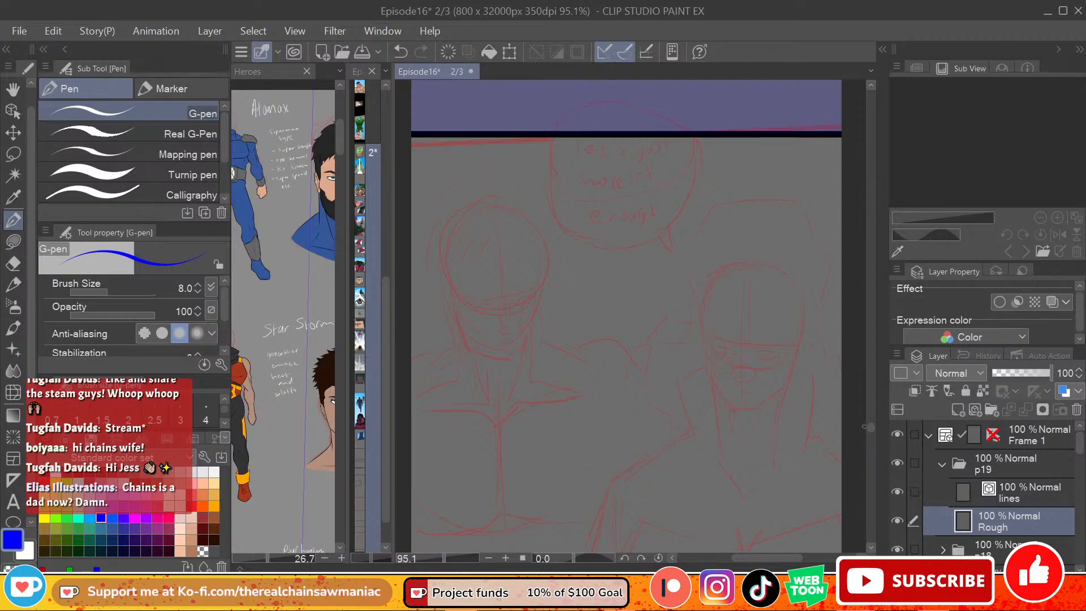
left_click_drag(870, 418, 868, 428)
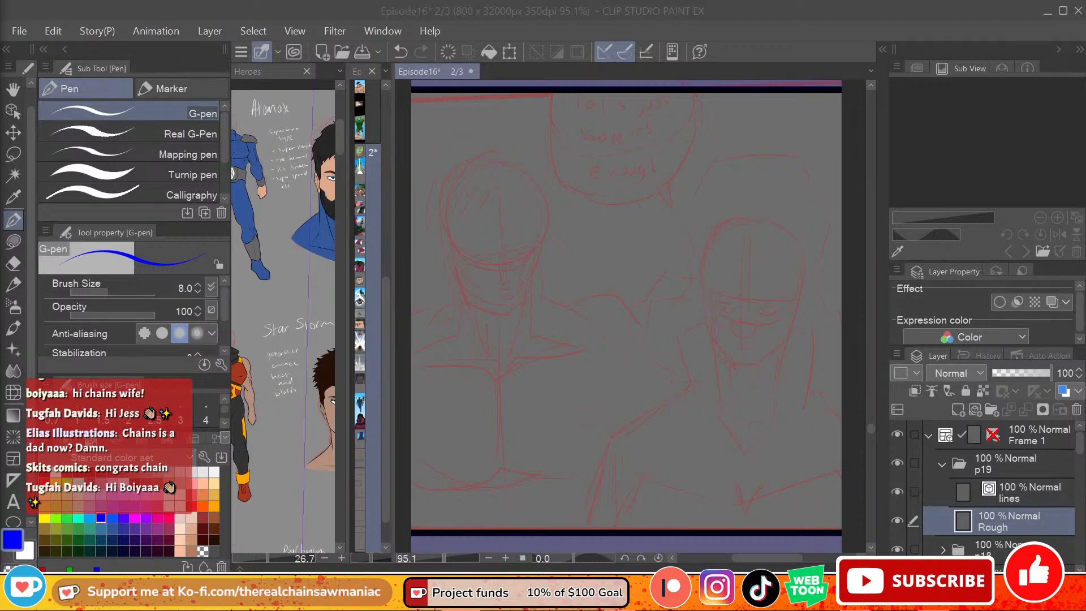
left_click(739, 236)
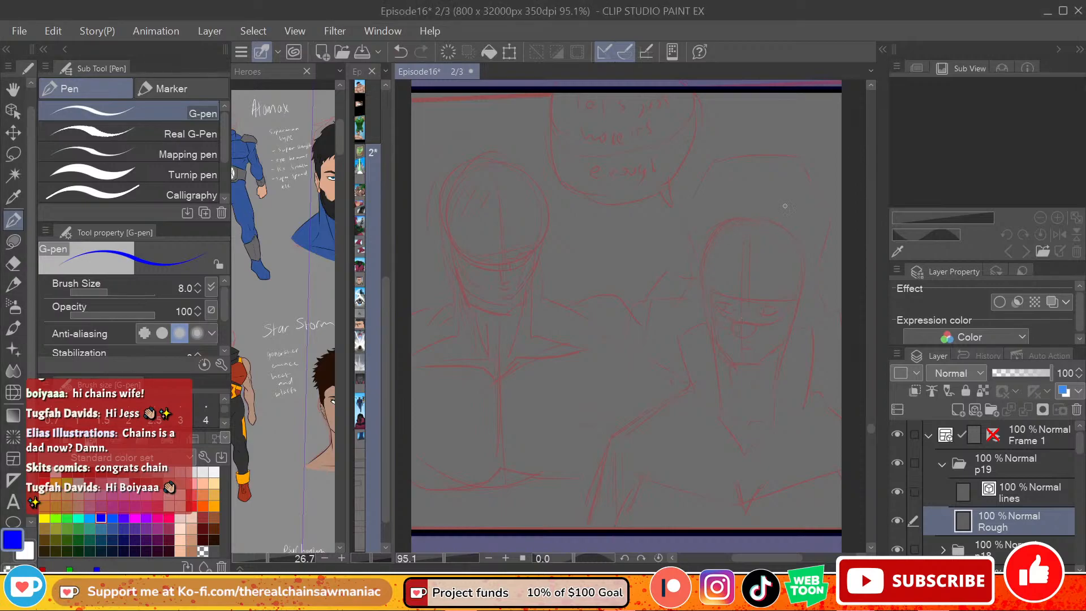
left_click_drag(707, 252, 711, 338)
key("ctrl+z")
key("ctrl+z")
key("ctrl+z")
left_click_drag(700, 278, 712, 338)
key("ctrl+z")
mouse_move(704, 284)
left_mouse_down()
mouse_move(715, 349)
mouse_move(745, 380)
mouse_move(739, 370)
mouse_move(762, 368)
mouse_move(747, 370)
mouse_move(785, 344)
mouse_move(798, 293)
left_mouse_up()
key("ctrl+z")
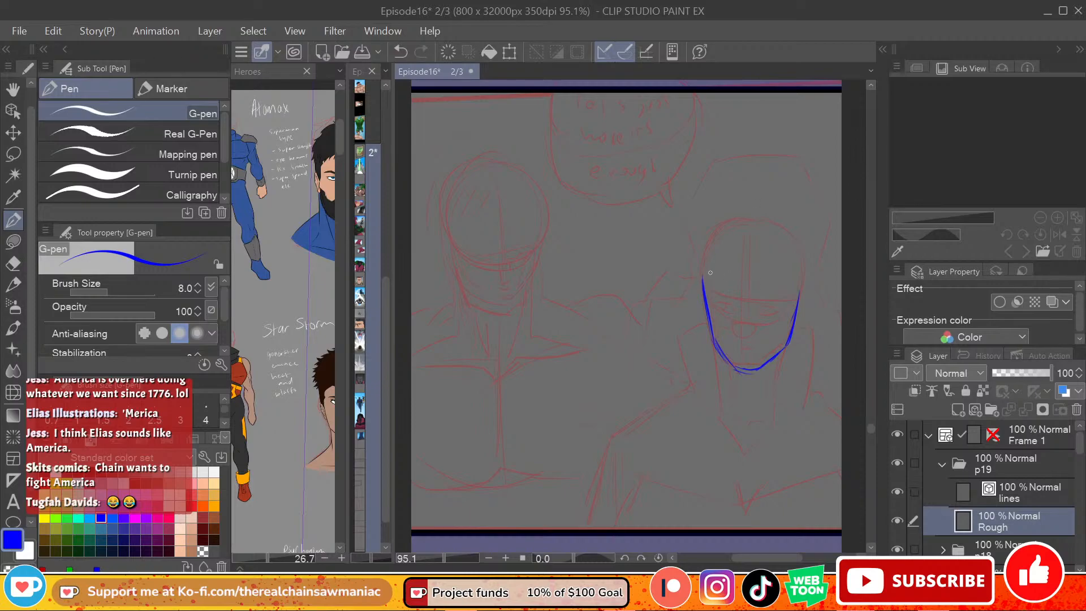
Step: Close the right-hand figure's head outline with blue strokes around the skull from one side of the jaw to the other
mouse_move(706, 285)
left_mouse_down()
mouse_move(704, 261)
mouse_move(719, 228)
left_mouse_up()
mouse_move(715, 241)
left_mouse_down()
mouse_move(703, 269)
mouse_move(747, 216)
mouse_move(739, 227)
mouse_move(802, 257)
mouse_move(804, 298)
left_mouse_up()
left_click_drag(802, 256, 796, 302)
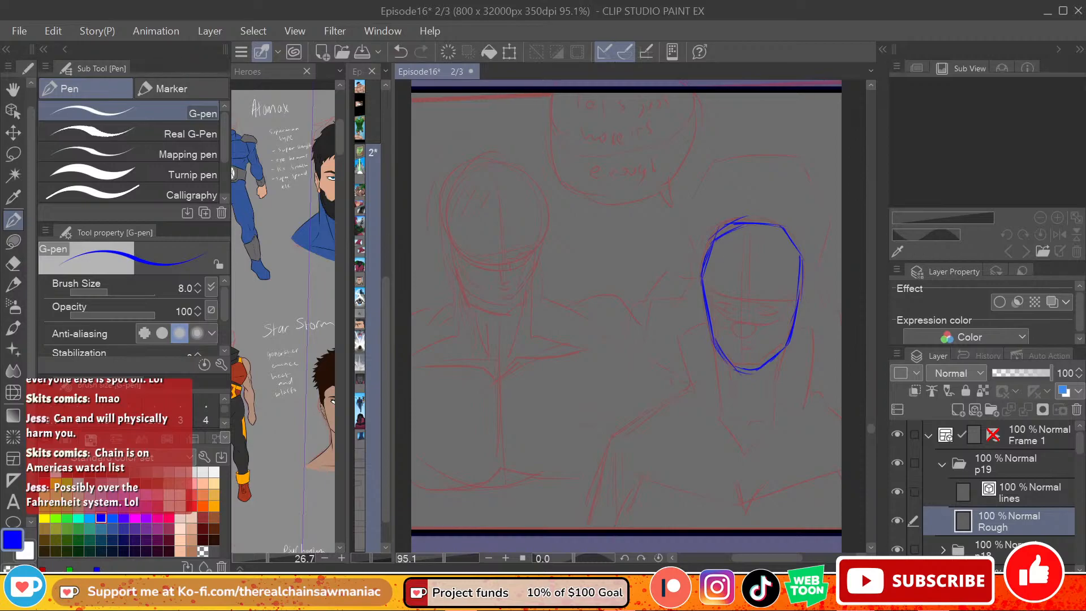
Step: Draw a curved eye guideline across the right-hand figure's face, redoing the stroke until it sags evenly between both sides
left_click_drag(706, 289, 785, 298)
key("ctrl+z")
left_click_drag(704, 285, 776, 304)
key("ctrl+z")
key("ctrl+z")
left_click_drag(705, 290, 792, 299)
key("ctrl+z")
left_click_drag(707, 292, 776, 301)
key("ctrl+z")
left_click_drag(706, 288, 770, 299)
key("ctrl+z")
left_click_drag(704, 282, 771, 300)
left_click_drag(705, 287, 771, 299)
key("ctrl+z")
left_click_drag(703, 283, 771, 300)
key("ctrl+z")
mouse_move(702, 284)
left_mouse_down()
mouse_move(790, 300)
mouse_move(762, 305)
mouse_move(795, 294)
left_mouse_up()
key("ctrl+z")
mouse_move(704, 287)
left_mouse_down()
mouse_move(763, 304)
mouse_move(799, 295)
left_mouse_up()
key("ctrl+z")
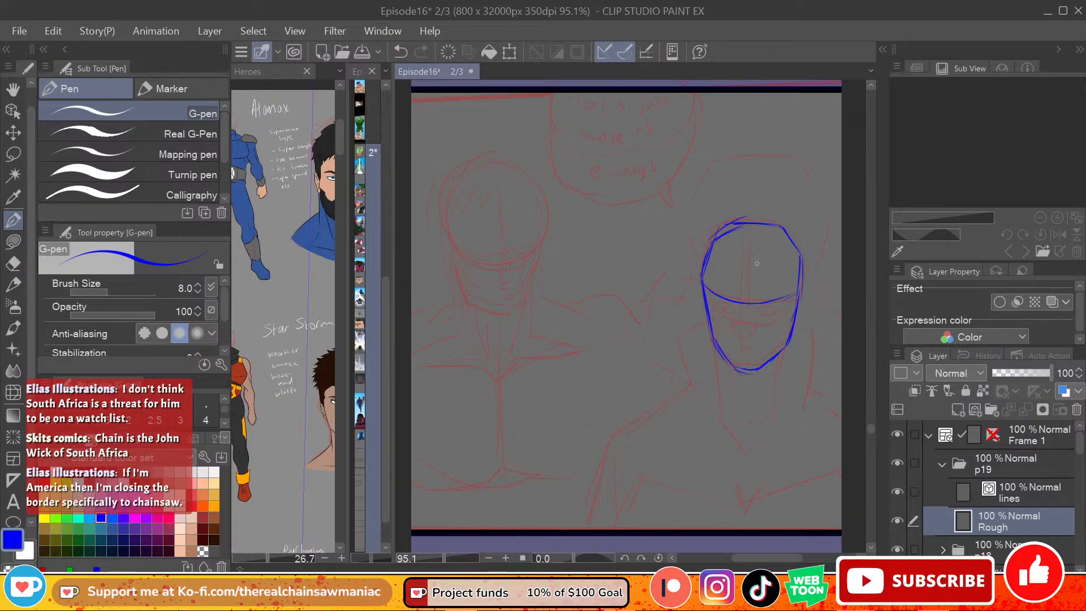
Step: Draw a curved vertical centre line down the right-hand figure's face from the crown to the chin
left_click_drag(741, 369, 744, 229)
key("ctrl+z")
left_click_drag(735, 300, 752, 224)
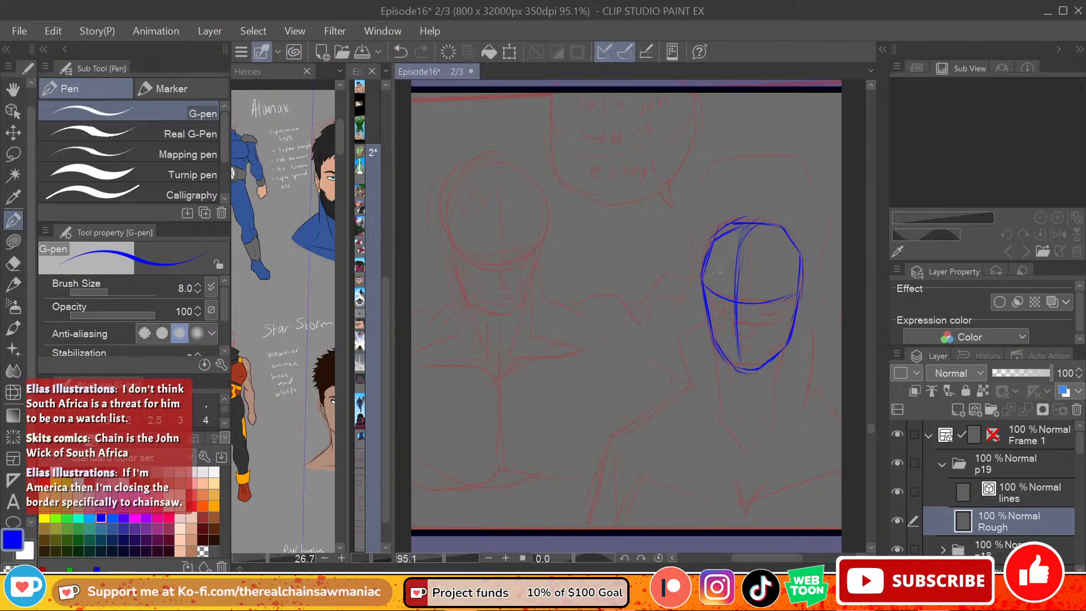
mouse_move(747, 310)
left_mouse_down()
mouse_move(771, 312)
mouse_move(763, 305)
left_mouse_up()
key("ctrl+z")
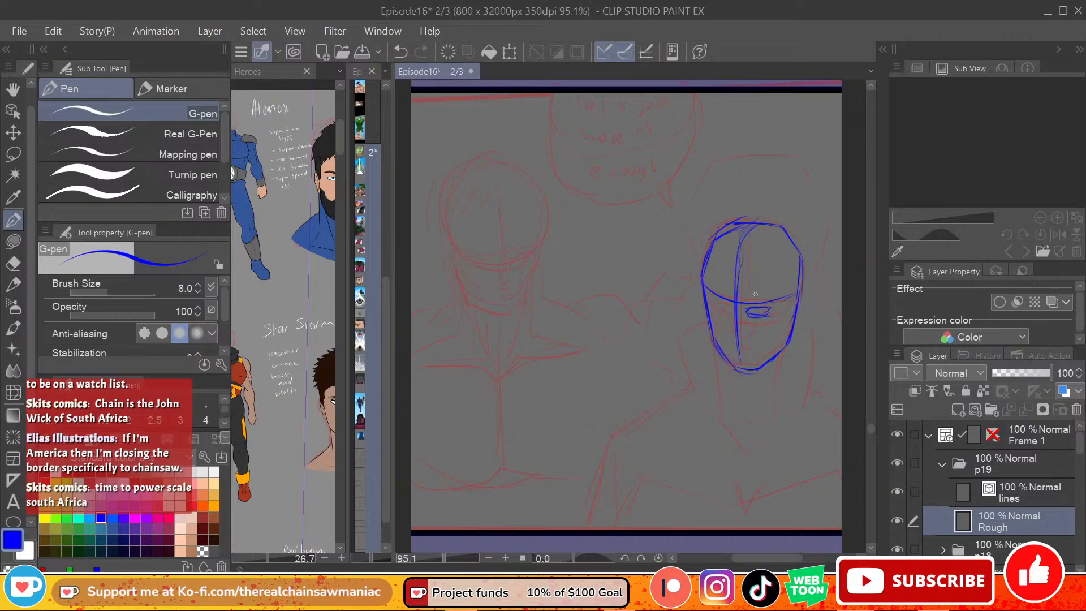
mouse_move(743, 302)
left_mouse_down()
mouse_move(767, 298)
mouse_move(742, 300)
mouse_move(788, 297)
mouse_move(762, 295)
mouse_move(777, 315)
mouse_move(786, 294)
mouse_move(769, 291)
mouse_move(766, 310)
left_mouse_up()
key("ctrl+z")
key("e")
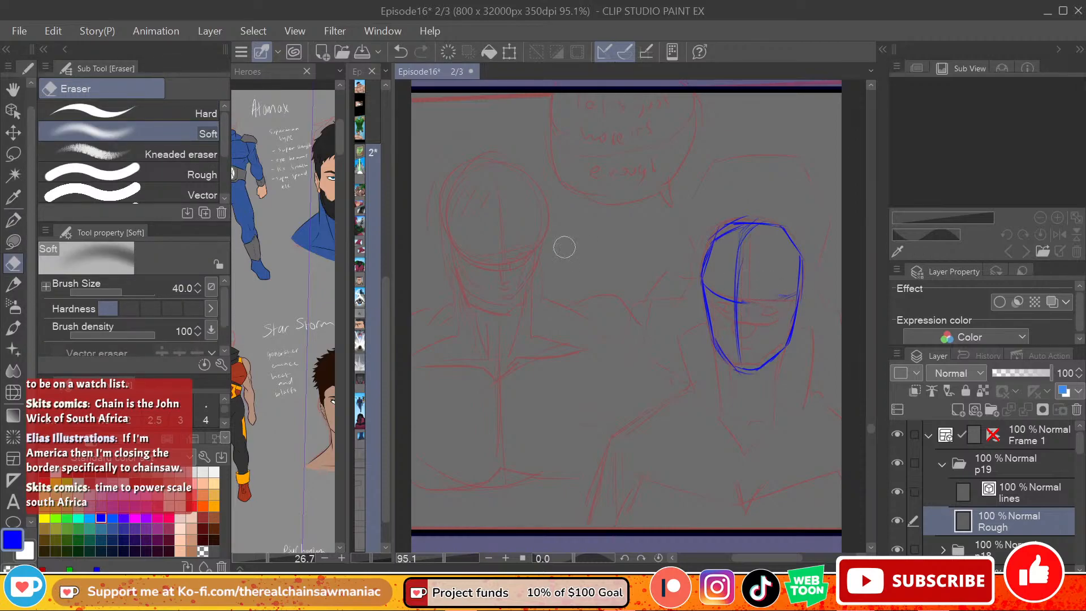
left_click(113, 112)
left_click(14, 220)
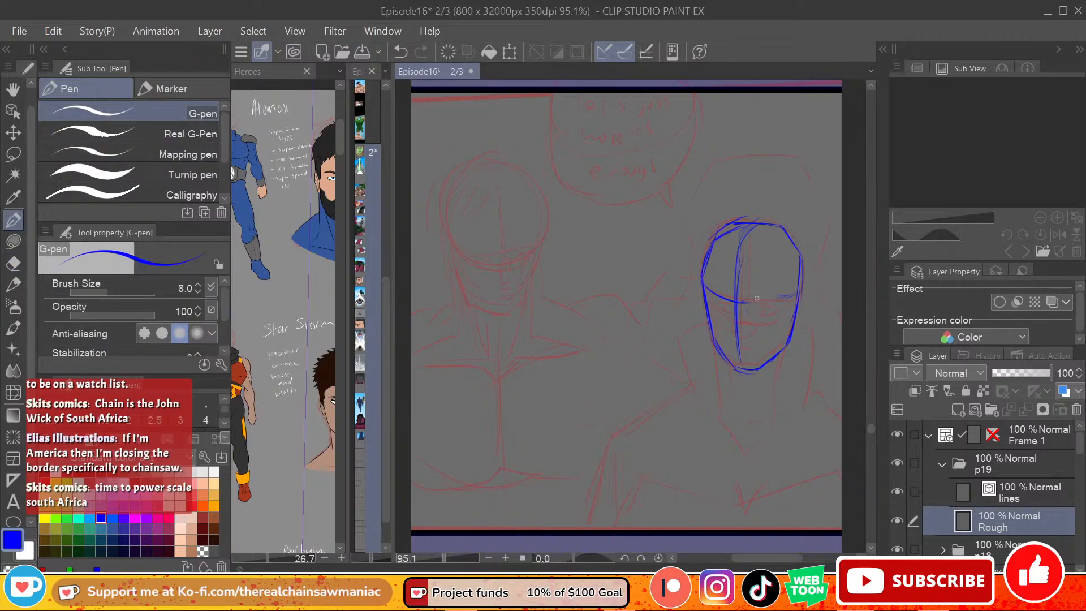
key("ctrl+z")
mouse_move(744, 303)
left_mouse_down()
mouse_move(797, 292)
mouse_move(774, 301)
left_mouse_up()
key("ctrl+z")
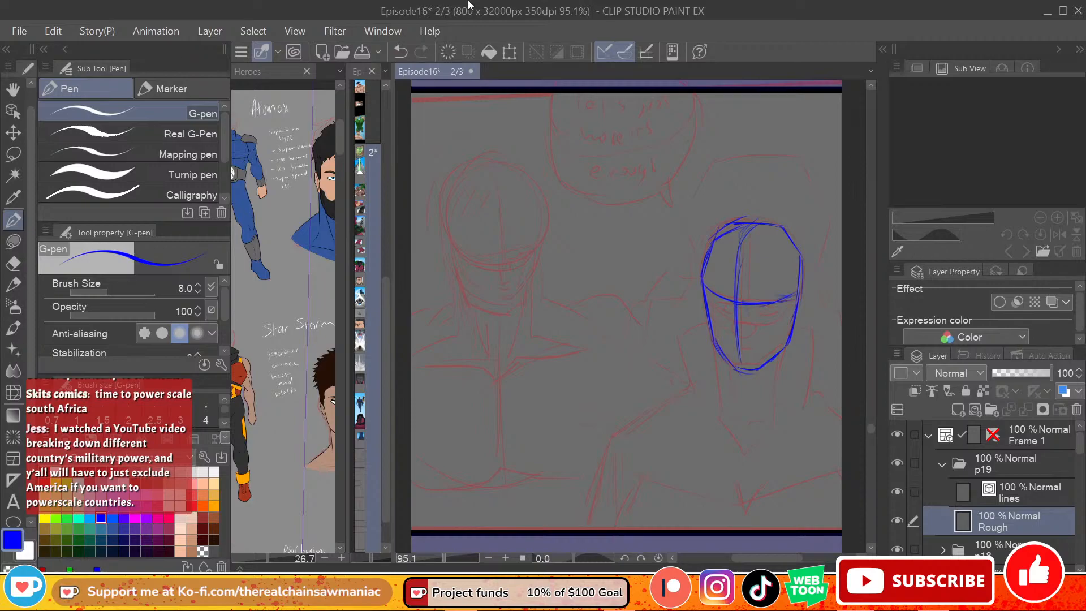
Step: Rough in the right-hand figure's wider eye below the guideline and add angry, slanted eyebrows on both sides of the centre line
left_click_drag(748, 311, 771, 311)
key("ctrl+z")
key("ctrl+z")
key("ctrl+z")
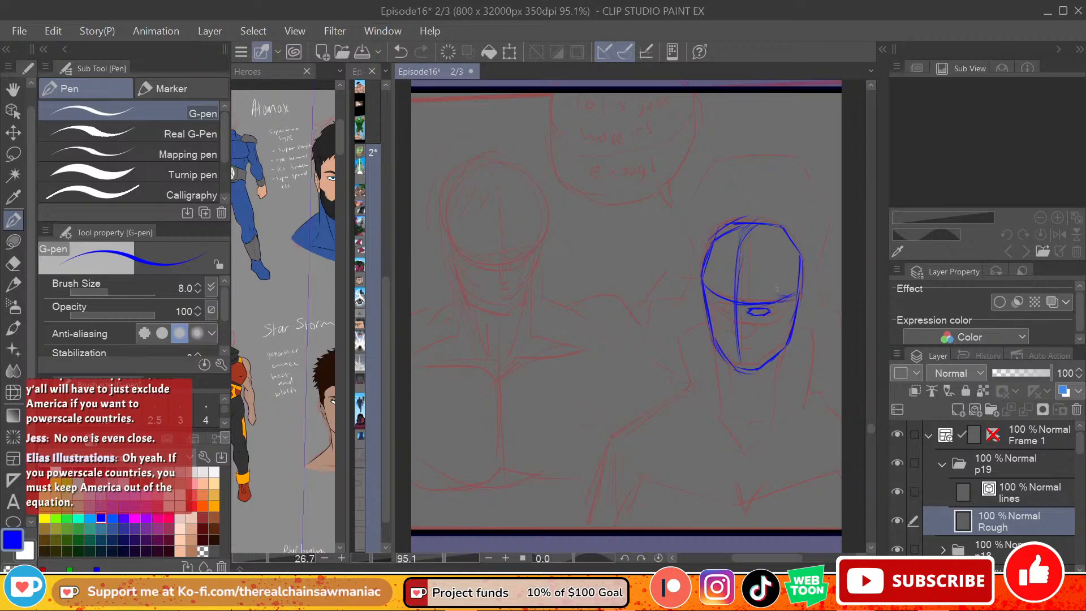
key("ctrl+z")
left_click_drag(756, 310, 757, 309)
mouse_move(760, 300)
left_mouse_down()
mouse_move(784, 293)
mouse_move(708, 293)
mouse_move(720, 295)
left_mouse_up()
key("ctrl+z")
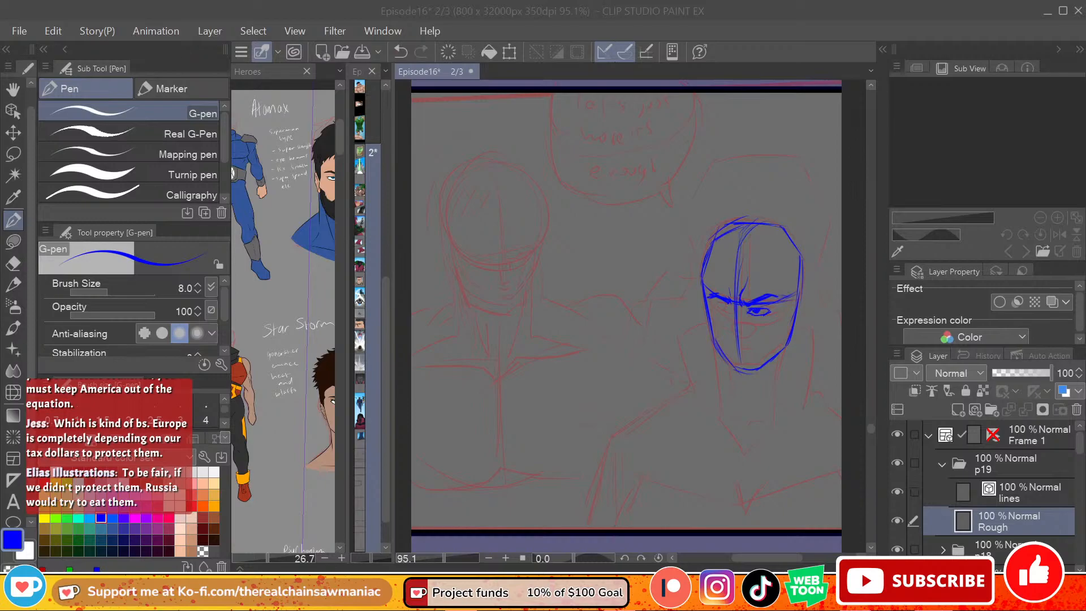
Step: Rough in the second eye under the other eyebrow and clean up the wider eye's pupil with the Hard eraser and G-pen
left_click(717, 316)
left_click(729, 310)
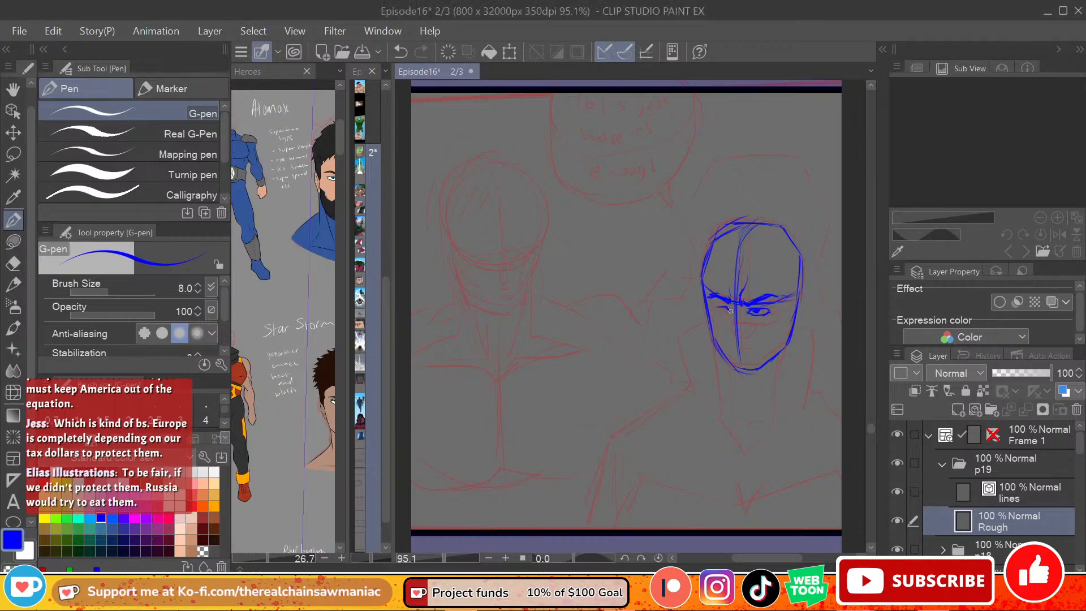
left_click_drag(715, 311, 759, 313)
key("ctrl+z")
Step: Rough in the nose and a frowning mouth on the centre line, clearing the first nose with the Hard eraser before redrawing it
key("ctrl+z")
key("ctrl+z")
key("ctrl+z")
key("e")
left_click_drag(757, 313, 762, 311)
key("p")
left_click_drag(755, 310, 756, 309)
mouse_move(726, 321)
left_mouse_down()
mouse_move(747, 323)
mouse_move(726, 333)
mouse_move(751, 339)
left_mouse_up()
key("ctrl+z")
key("ctrl+z")
key("e")
left_click_drag(750, 324, 749, 338)
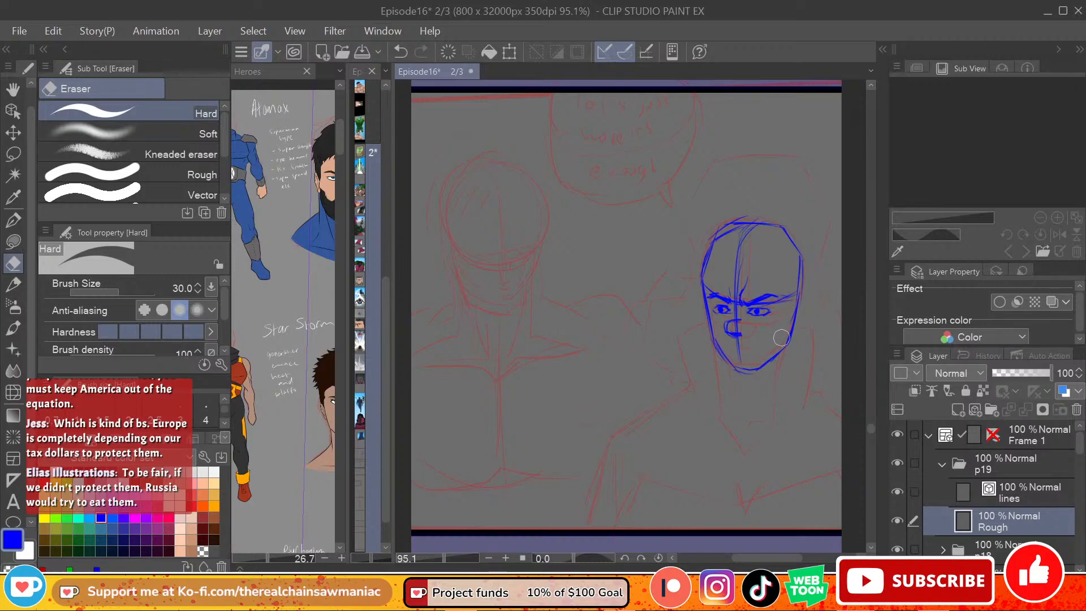
mouse_move(736, 317)
left_mouse_down()
mouse_move(726, 333)
mouse_move(742, 320)
mouse_move(740, 337)
left_mouse_up()
left_click(13, 219)
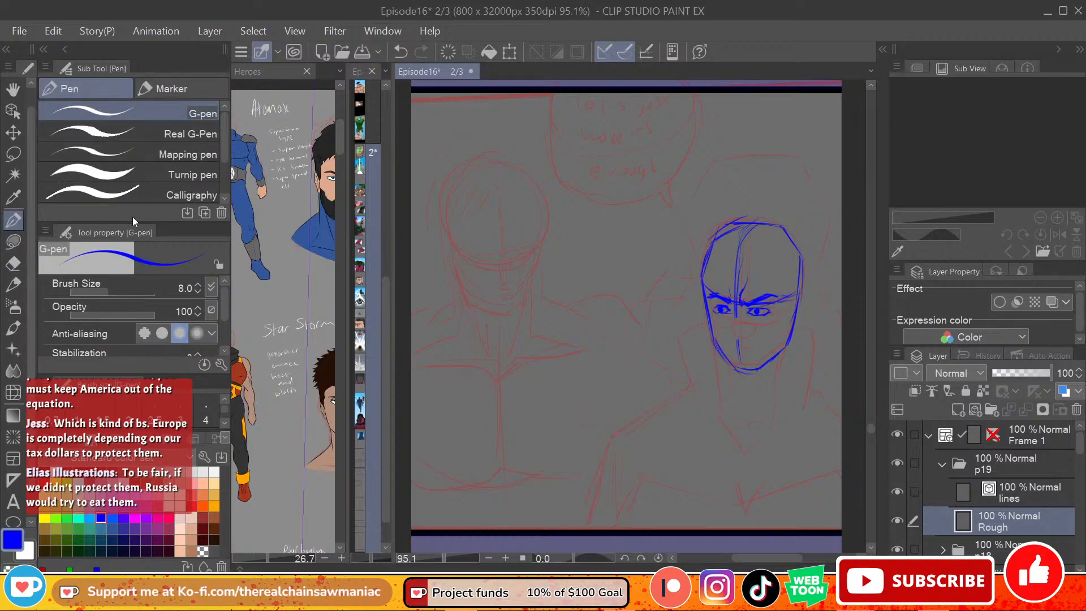
left_click_drag(736, 311, 738, 348)
left_click_drag(743, 326, 740, 339)
left_click_drag(728, 348, 734, 346)
mouse_move(732, 351)
left_mouse_down()
mouse_move(737, 342)
mouse_move(756, 351)
mouse_move(728, 350)
left_mouse_up()
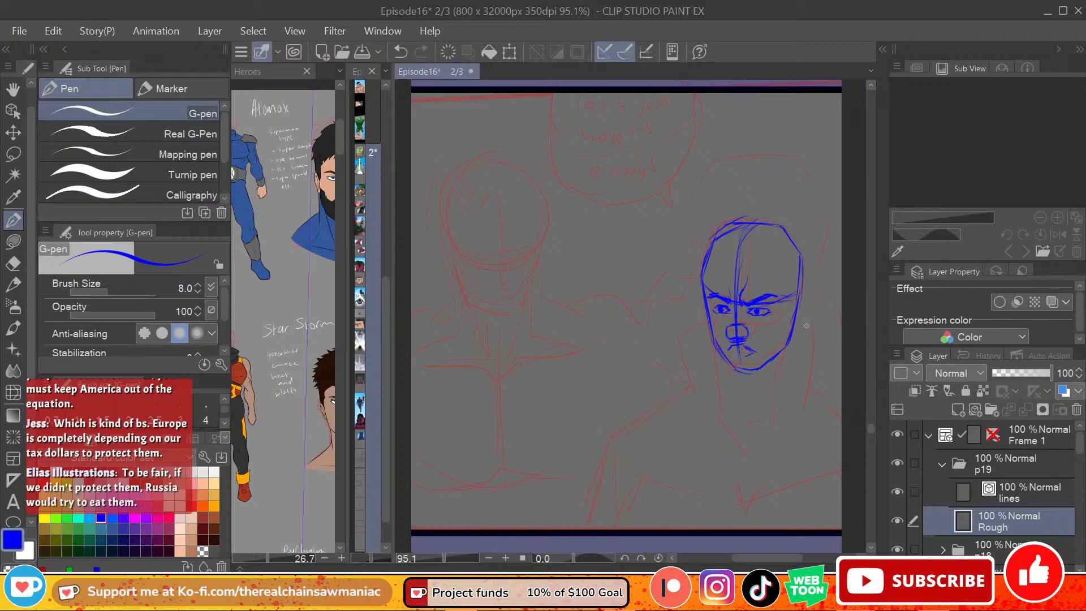
Step: Erase the lower jaw of the right-hand figure and redraw it with a slightly lower chin
key("e")
mouse_move(727, 362)
left_mouse_down()
mouse_move(763, 372)
mouse_move(797, 341)
mouse_move(784, 369)
mouse_move(758, 354)
left_mouse_up()
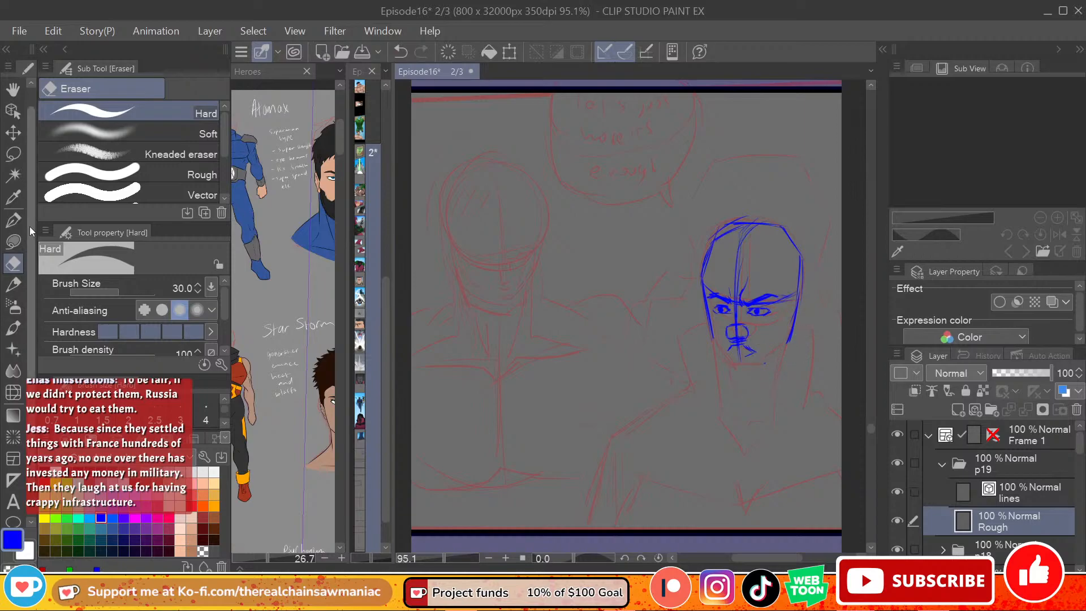
left_click(13, 220)
left_click_drag(788, 341, 751, 371)
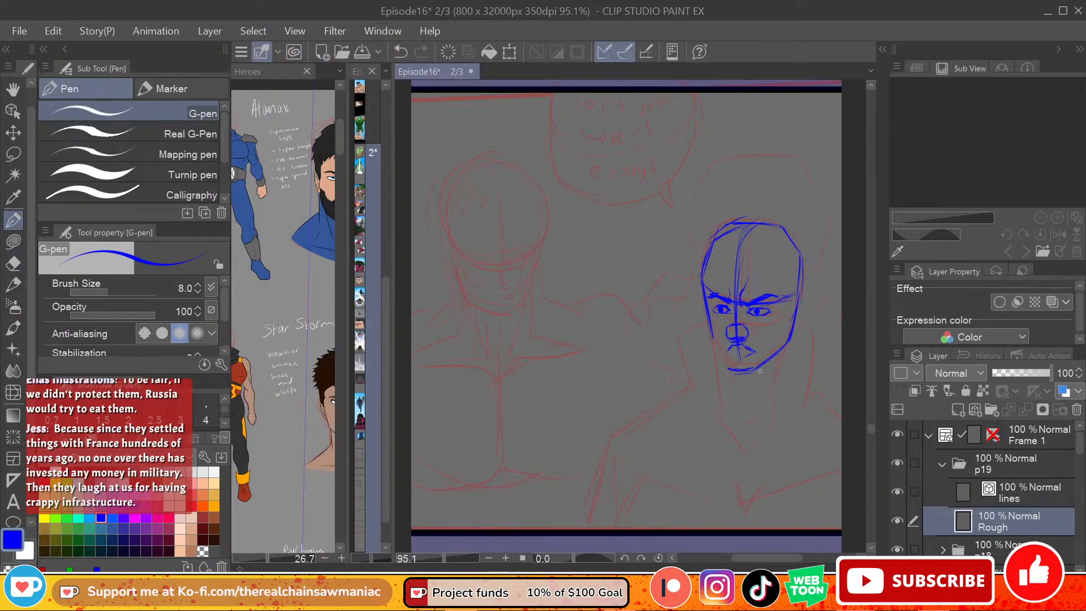
key("e")
mouse_move(752, 372)
left_mouse_down()
mouse_move(724, 367)
mouse_move(764, 354)
left_mouse_up()
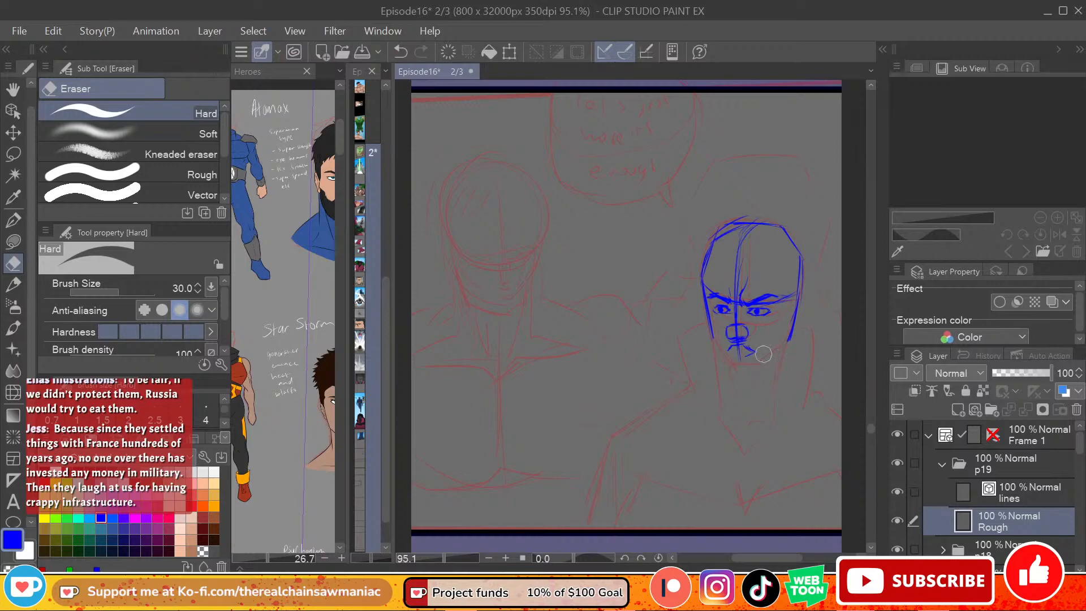
left_click(13, 219)
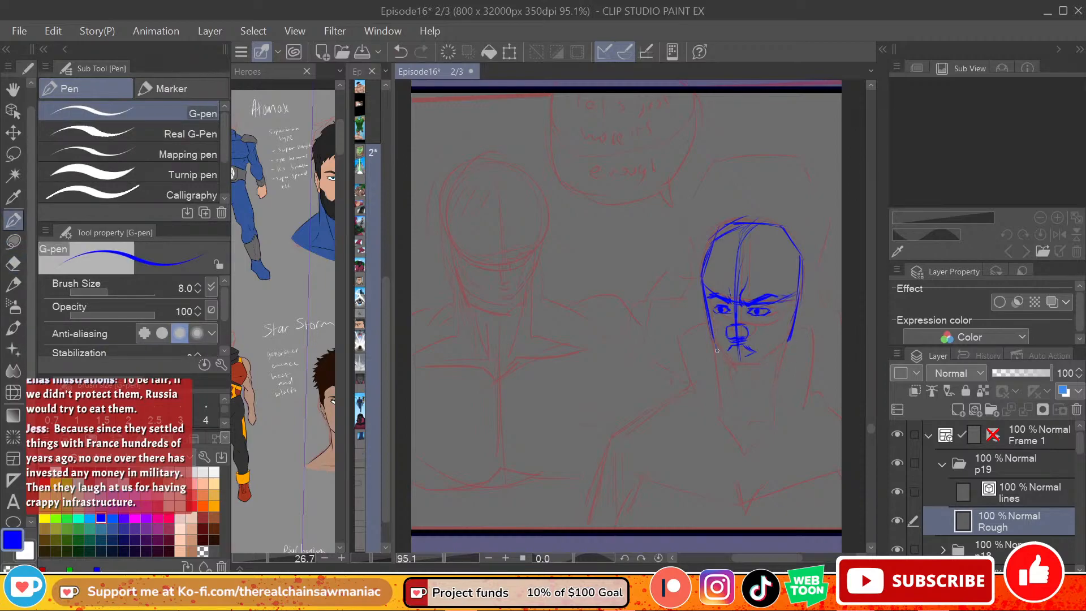
mouse_move(715, 346)
left_mouse_down()
mouse_move(734, 379)
mouse_move(762, 372)
mouse_move(790, 341)
left_mouse_up()
Step: Erase the right-hand figure's frowning mouth with the Hard eraser and try smaller new lips under the nose
key("e")
left_click_drag(753, 344, 740, 355)
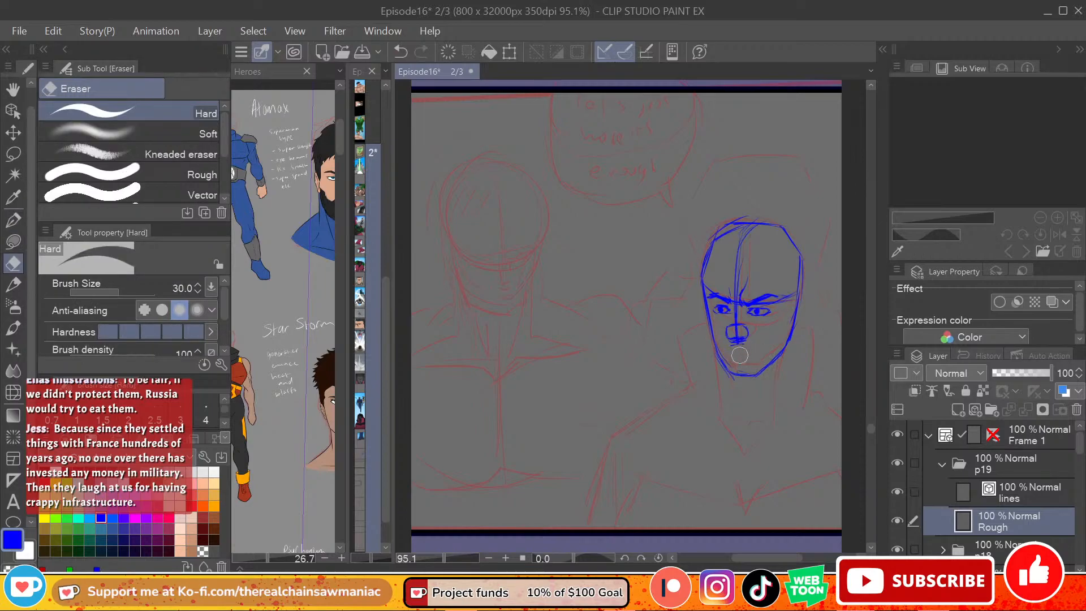
left_click(12, 221)
key("ctrl+z")
left_click_drag(732, 347, 742, 344)
key("ctrl+z")
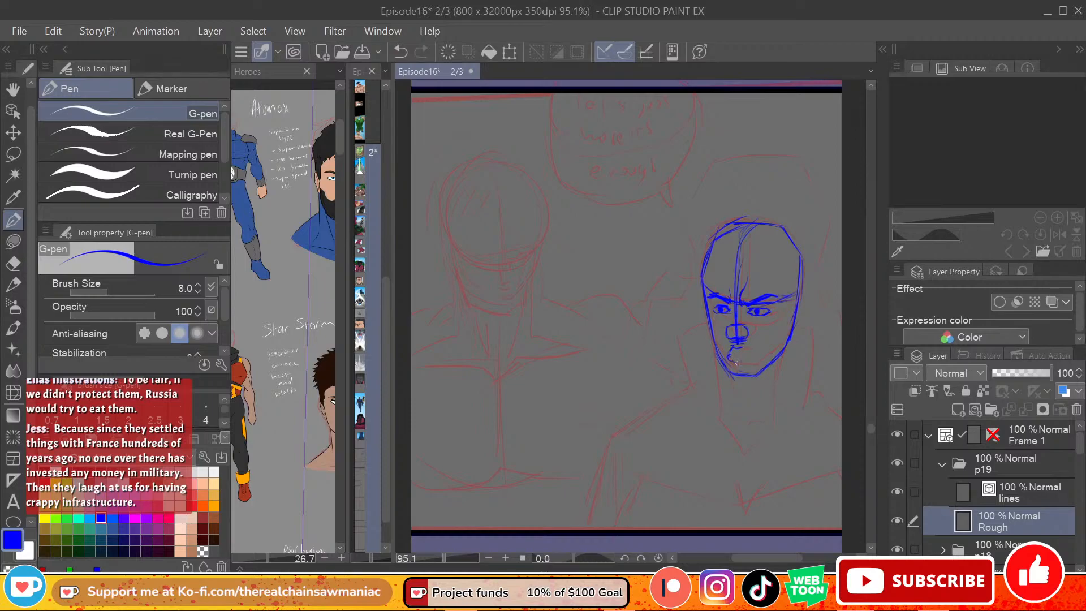
key("ctrl+z")
mouse_move(728, 356)
left_mouse_down()
mouse_move(744, 362)
mouse_move(751, 357)
mouse_move(727, 358)
mouse_move(756, 345)
left_mouse_up()
key("ctrl+z")
key("e")
key("p")
left_click_drag(733, 352, 744, 355)
key("ctrl+z")
key("ctrl+z")
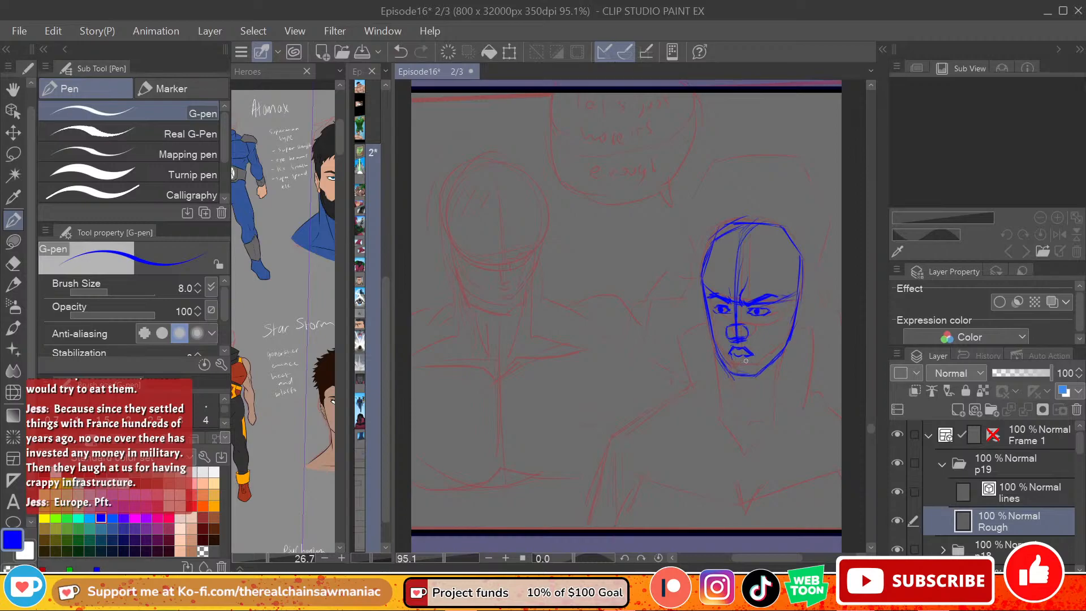
Step: Clear the trial lips with the Hard eraser and rough in fuller, slightly parted lips with the G-pen
key("e")
mouse_move(745, 354)
left_mouse_down()
mouse_move(732, 352)
mouse_move(747, 355)
left_mouse_up()
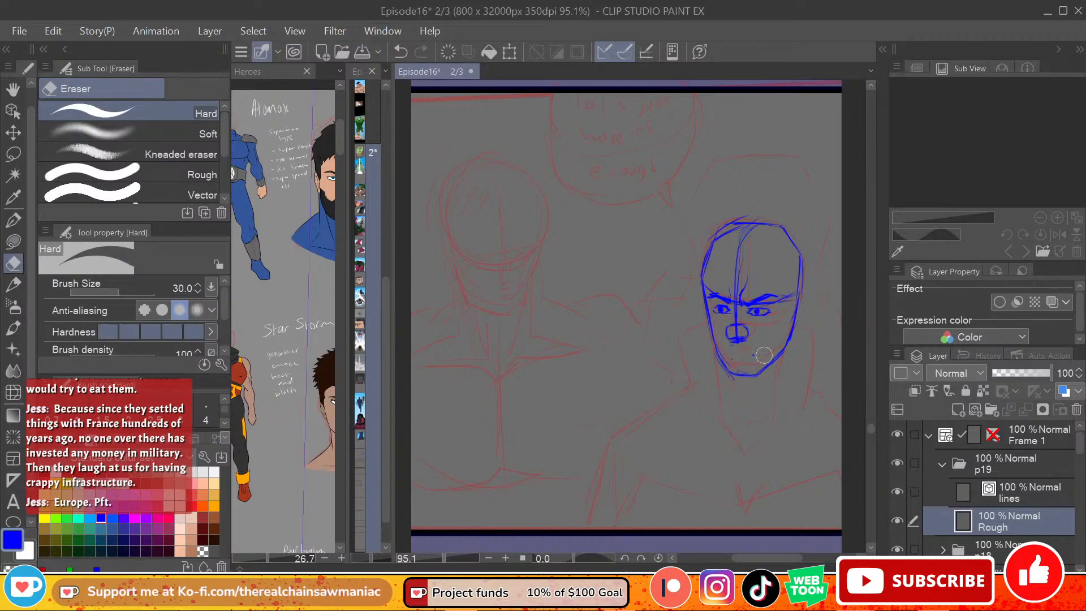
left_click(13, 220)
mouse_move(731, 346)
left_mouse_down()
mouse_move(757, 357)
mouse_move(739, 356)
left_mouse_up()
key("ctrl+z")
key("ctrl+z")
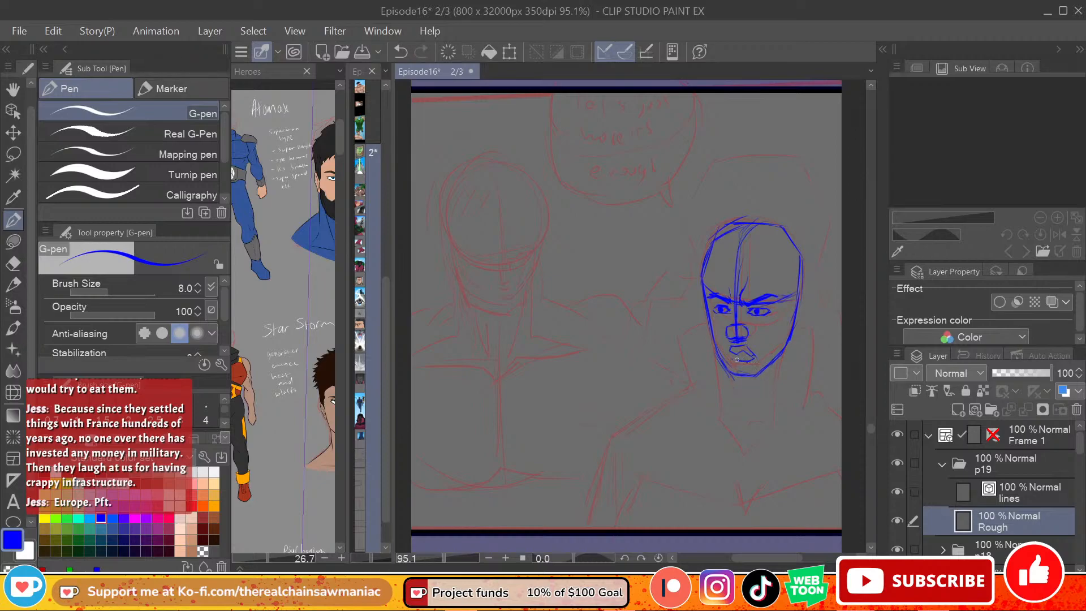
left_click_drag(730, 362, 748, 366)
Step: Rough in the right-hand figure's temple, the hairline across the forehead and the visible ear
left_click_drag(790, 307, 788, 340)
mouse_move(785, 287)
left_mouse_down()
mouse_move(784, 270)
mouse_move(752, 262)
mouse_move(706, 269)
mouse_move(757, 262)
left_mouse_up()
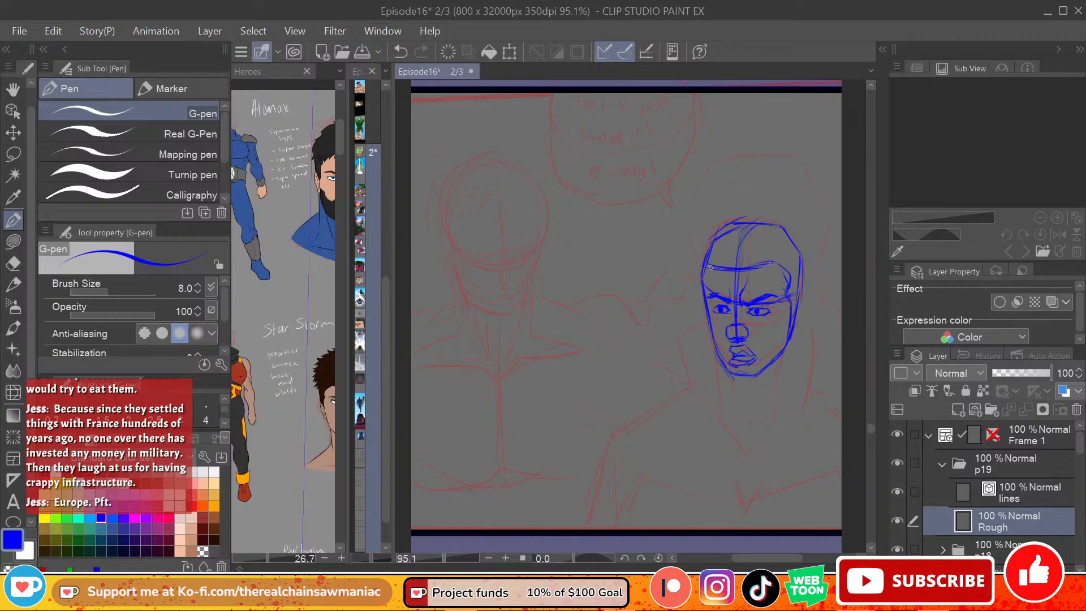
mouse_move(804, 288)
left_mouse_down()
mouse_move(792, 325)
mouse_move(798, 309)
left_mouse_up()
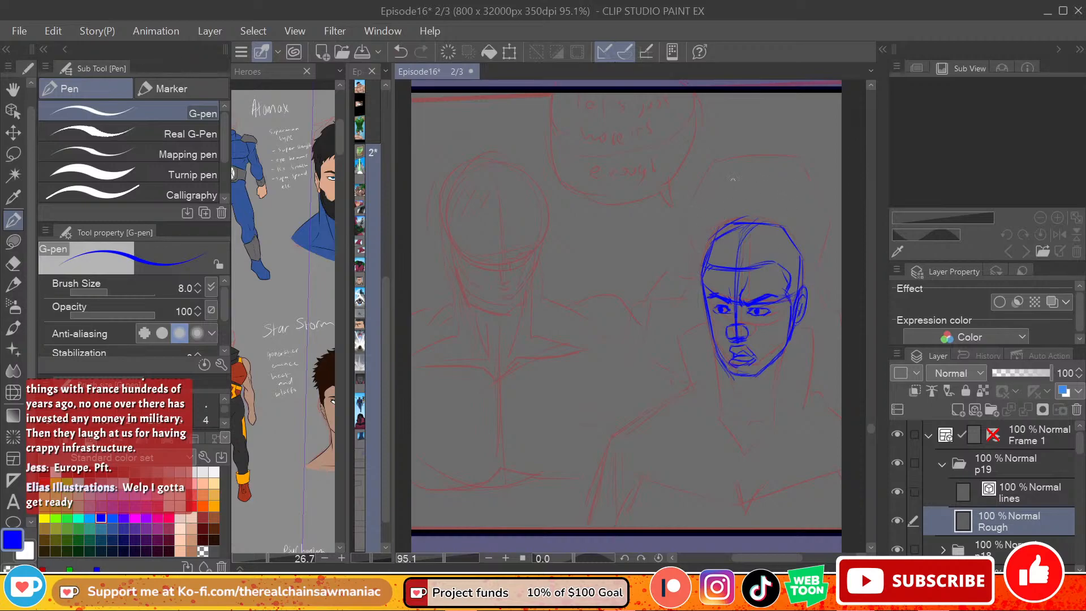
Step: Rough in a tall, lumpy hair outline over the top of the right-hand figure's head
left_click_drag(694, 248, 690, 202)
key("ctrl+z")
key("ctrl+y")
key("ctrl+z")
mouse_move(696, 253)
left_mouse_down()
mouse_move(690, 196)
mouse_move(711, 185)
mouse_move(714, 158)
left_mouse_up()
key("ctrl+z")
key("ctrl+z")
key("ctrl+z")
key("ctrl+z")
mouse_move(799, 175)
left_mouse_down()
mouse_move(724, 159)
mouse_move(712, 185)
mouse_move(694, 187)
mouse_move(689, 230)
left_mouse_up()
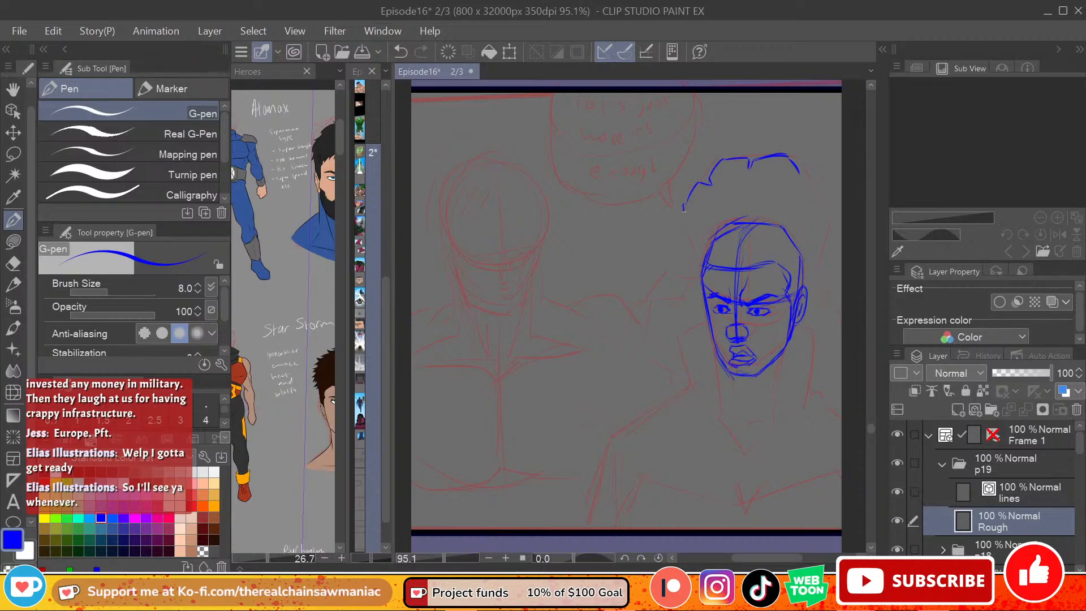
left_click_drag(802, 181, 825, 217)
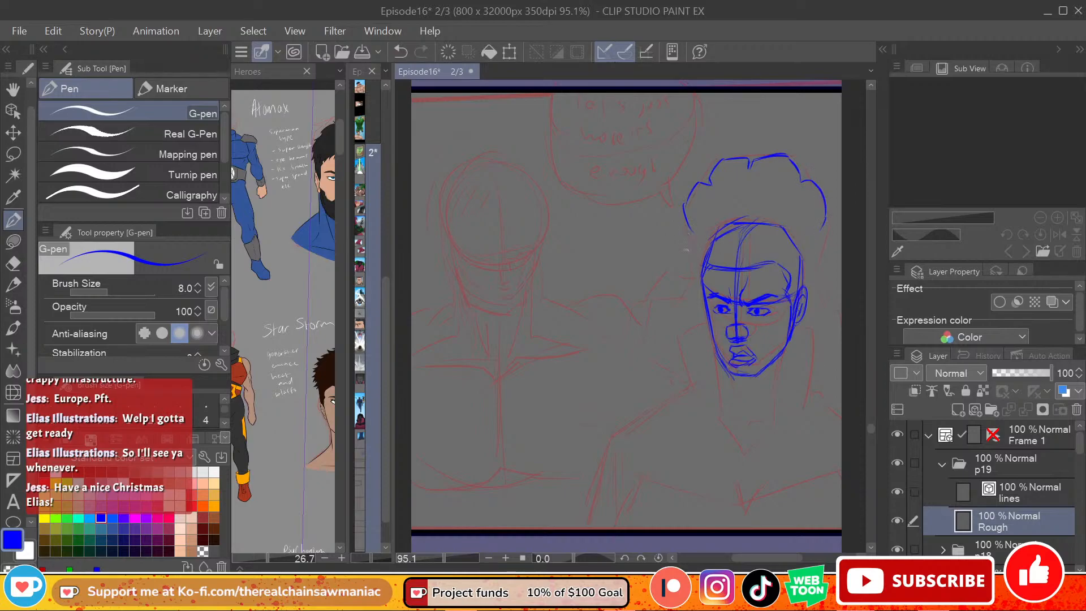
Step: Extend the lumpy hair outline down beside the left of the right-hand figure's face
key("ctrl+z")
mouse_move(685, 219)
left_mouse_down()
mouse_move(670, 249)
mouse_move(688, 282)
mouse_move(676, 304)
mouse_move(685, 316)
mouse_move(678, 294)
mouse_move(685, 316)
left_mouse_up()
key("ctrl+z")
key("e")
mouse_move(690, 277)
left_mouse_down()
mouse_move(684, 306)
mouse_move(676, 225)
mouse_move(680, 280)
mouse_move(690, 313)
left_mouse_up()
key("p")
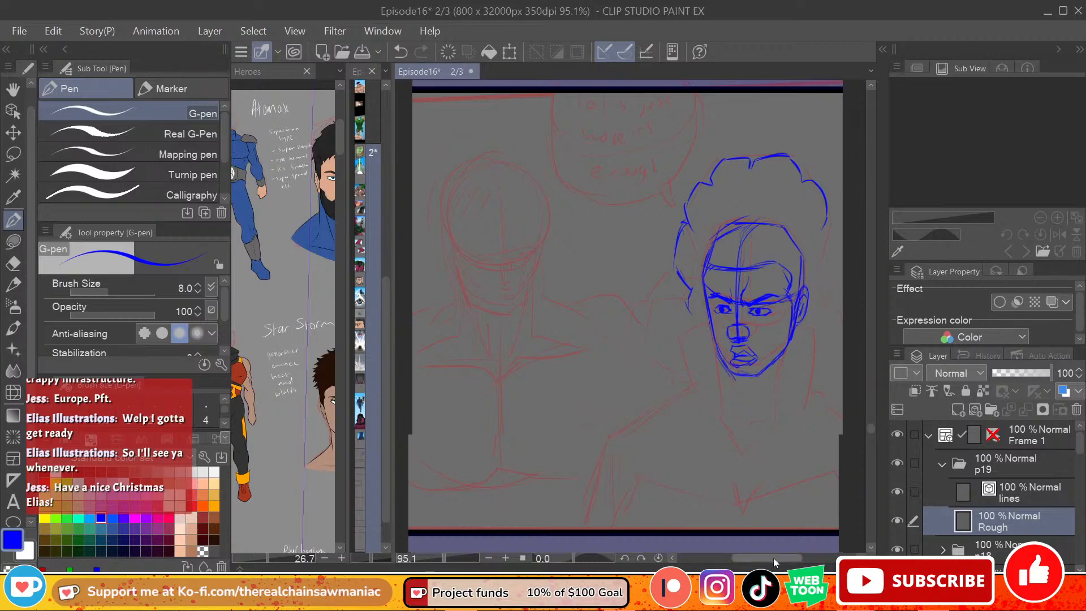
Step: Erase the whole outer hair outline around the right-hand figure's head, keeping the head and face
left_click_drag(772, 558, 786, 558)
key("e")
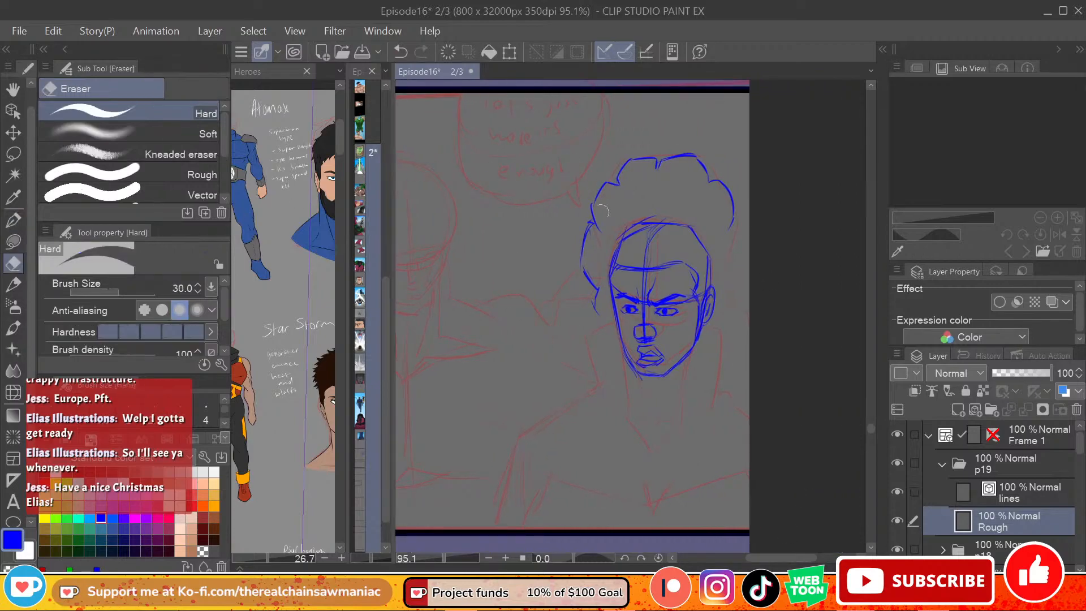
left_click_drag(597, 311, 597, 223)
mouse_move(601, 188)
left_mouse_down()
mouse_move(664, 144)
mouse_move(695, 155)
mouse_move(713, 147)
mouse_move(690, 158)
mouse_move(708, 165)
mouse_move(742, 256)
left_mouse_up()
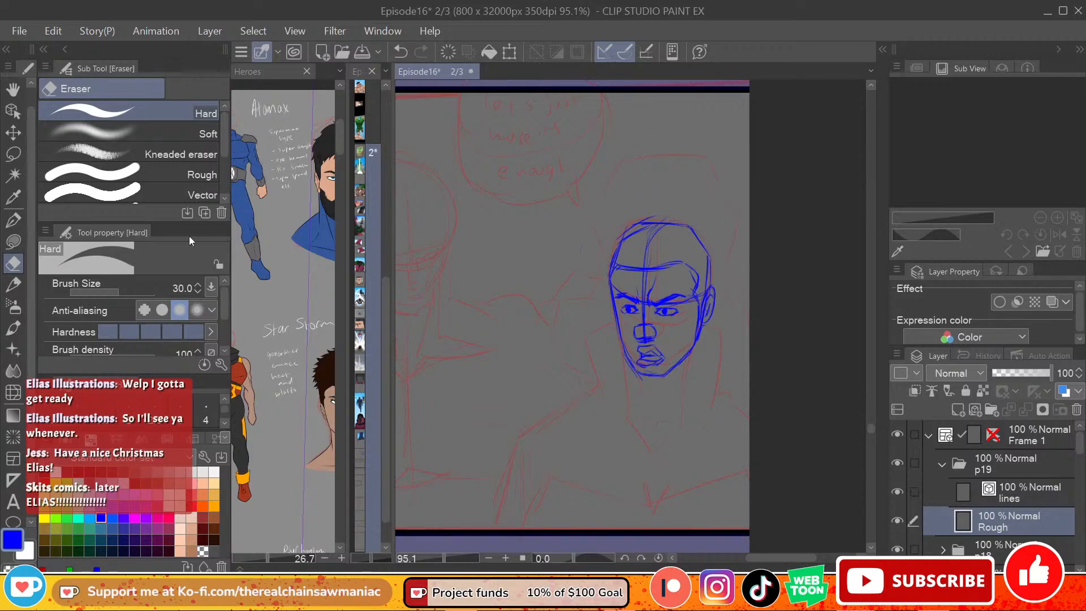
Step: Sketch hair strands sweeping up and back from the right-hand figure's hairline with the G-pen
left_click(13, 220)
mouse_move(619, 265)
left_mouse_down()
mouse_move(647, 194)
mouse_move(660, 208)
left_mouse_up()
mouse_move(640, 256)
left_mouse_down()
mouse_move(660, 228)
mouse_move(669, 240)
left_mouse_up()
left_click_drag(675, 257, 688, 232)
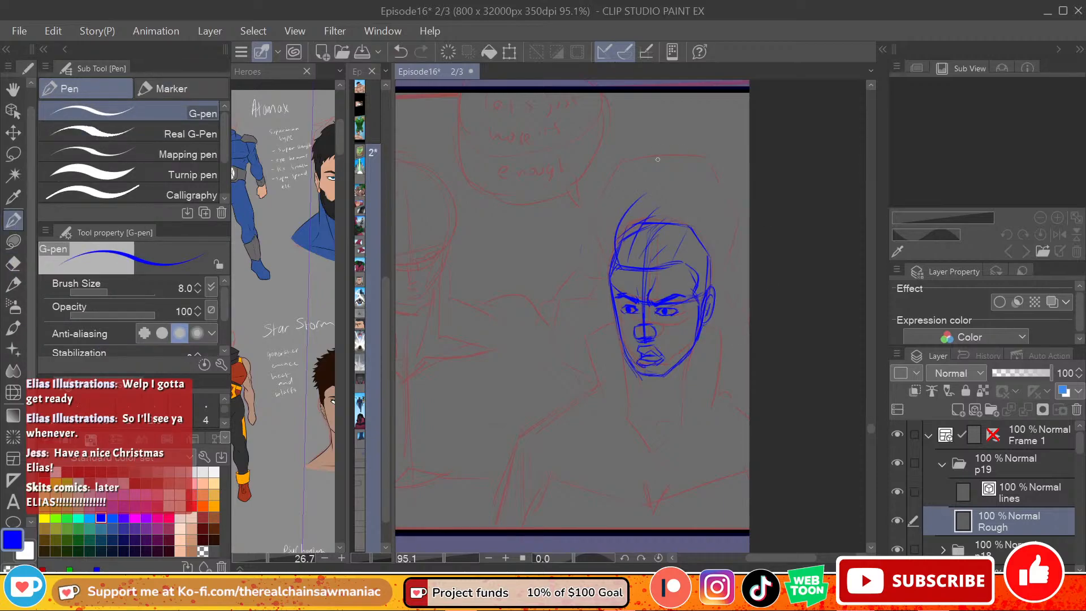
Step: Draw a voluminous scalloped hair outline around the right-hand figure's head, reaching down towards the shoulders on both sides
mouse_move(652, 177)
left_mouse_down()
mouse_move(683, 149)
mouse_move(706, 185)
mouse_move(724, 175)
mouse_move(742, 200)
mouse_move(739, 282)
mouse_move(651, 167)
mouse_move(627, 170)
mouse_move(639, 161)
mouse_move(591, 206)
mouse_move(590, 311)
left_mouse_up()
key("ctrl+z")
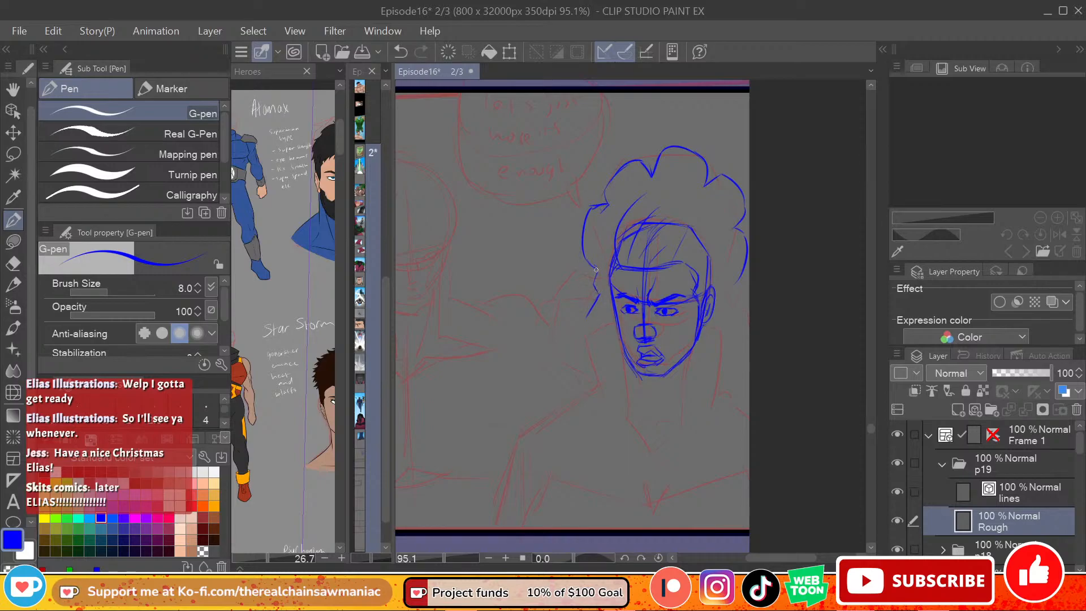
left_click_drag(590, 264, 567, 366)
key("ctrl+z")
key("ctrl+z")
mouse_move(587, 317)
left_mouse_down()
mouse_move(569, 332)
mouse_move(578, 369)
left_mouse_up()
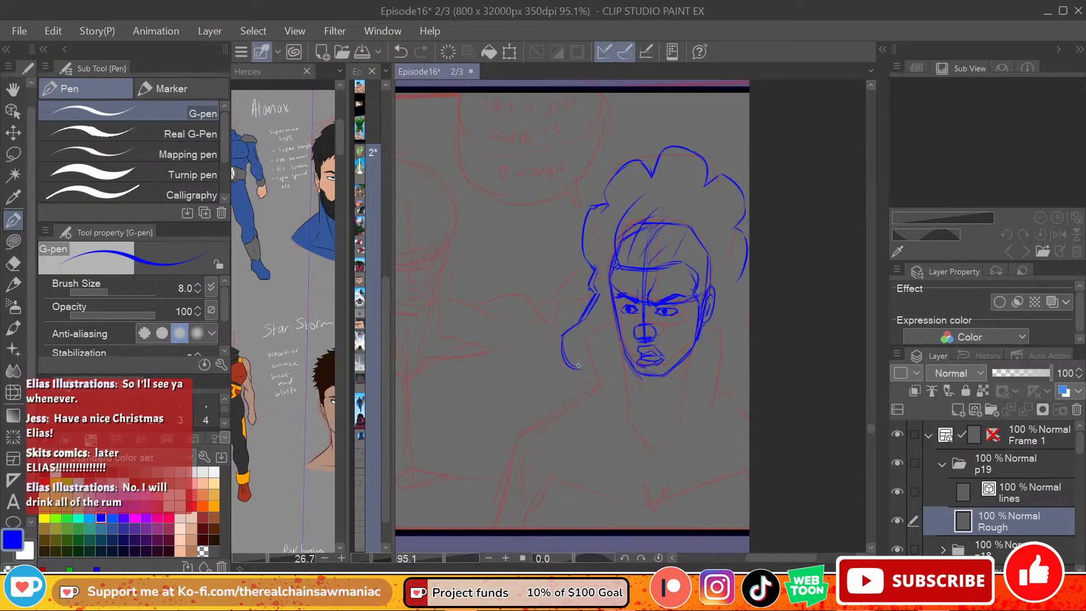
left_click_drag(739, 278, 749, 323)
key("ctrl+z")
Step: Rough in the right-hand figure's neck and the tall upturned collar flap on the left of the neck
mouse_move(641, 373)
left_mouse_down()
mouse_move(654, 416)
mouse_move(667, 403)
left_mouse_up()
key("ctrl+z")
left_click_drag(592, 335, 606, 395)
left_click_drag(613, 359, 624, 422)
left_click_drag(629, 363, 633, 423)
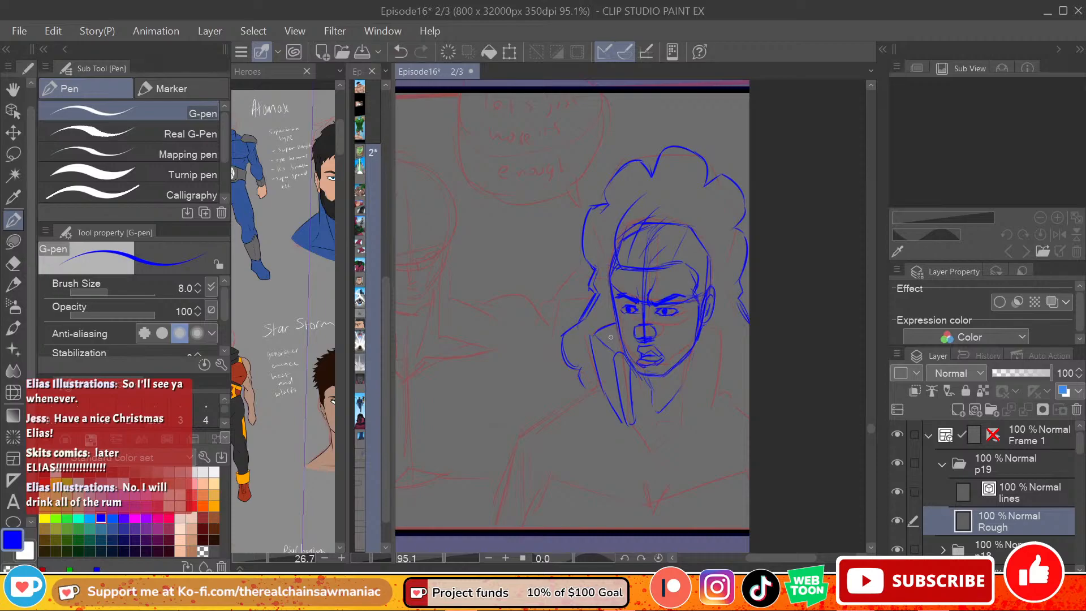
Step: Rough in the matching upturned collar flap on the right of the right-hand figure's neck
mouse_move(706, 325)
left_mouse_down()
mouse_move(720, 368)
mouse_move(722, 357)
mouse_move(714, 377)
mouse_move(688, 358)
mouse_move(698, 374)
mouse_move(691, 357)
mouse_move(686, 420)
left_mouse_up()
key("ctrl+z")
left_click_drag(699, 356, 683, 411)
mouse_move(702, 360)
left_mouse_down()
mouse_move(689, 422)
mouse_move(723, 366)
left_mouse_up()
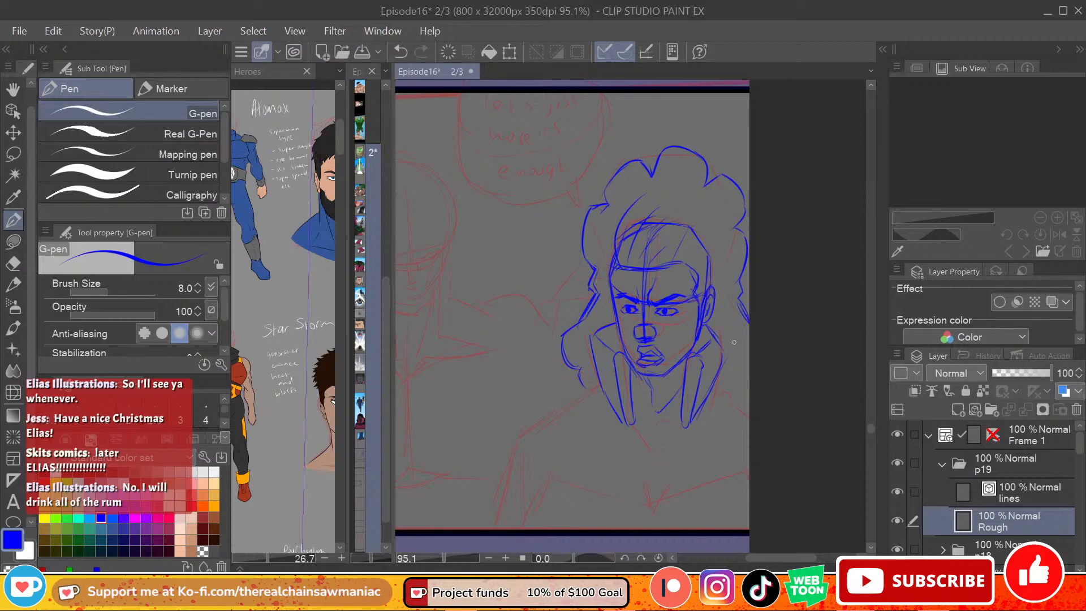
Step: Draw the right-hand figure's shoulder lines sloping outward from both sides of the collar
mouse_move(597, 383)
left_mouse_down()
mouse_move(523, 433)
mouse_move(596, 374)
mouse_move(533, 432)
left_mouse_up()
key("ctrl+z")
key("ctrl+z")
left_click_drag(717, 382, 749, 408)
key("ctrl+z")
left_click_drag(572, 399, 521, 433)
Step: Draw the right-hand figure's rounded left shoulder and outer arm line down to the panel's lower border
left_click_drag(871, 428, 871, 428)
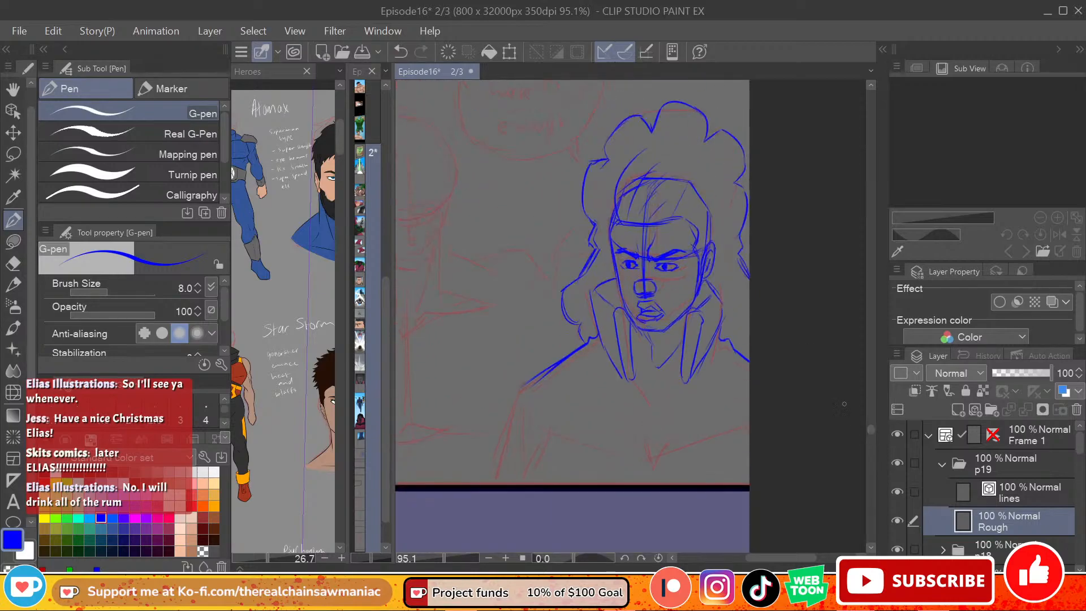
mouse_move(551, 363)
left_mouse_down()
mouse_move(521, 368)
mouse_move(498, 409)
mouse_move(513, 399)
mouse_move(491, 436)
mouse_move(503, 478)
left_mouse_up()
key("ctrl+z")
key("ctrl+z")
key("ctrl+z")
key("ctrl+z")
mouse_move(551, 365)
left_mouse_down()
mouse_move(502, 411)
mouse_move(511, 464)
mouse_move(497, 484)
left_mouse_up()
left_click_drag(506, 440, 495, 485)
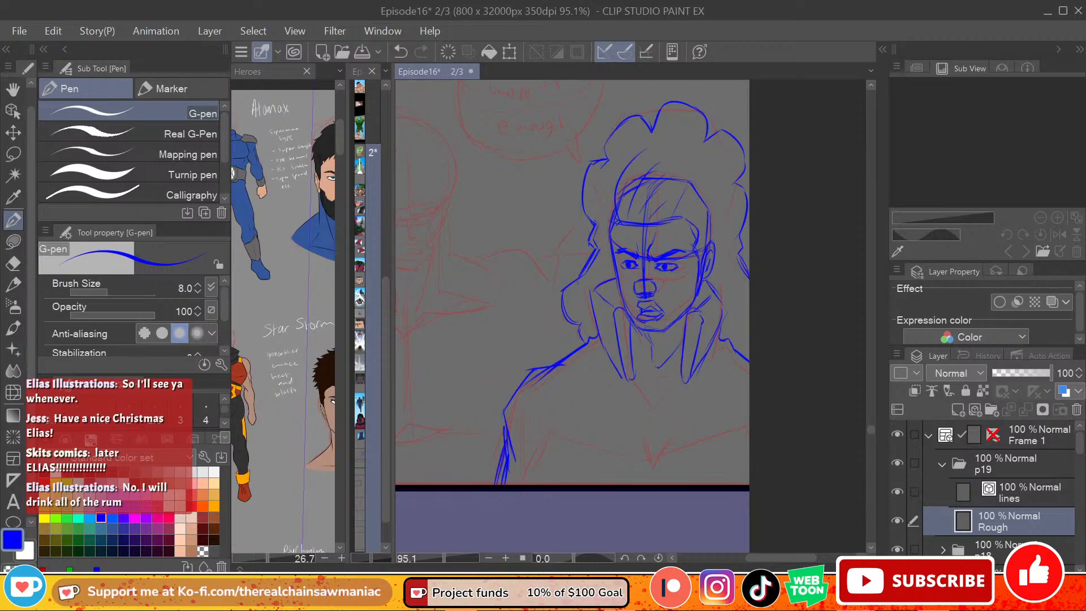
Step: Rough in the V neckline, the curved line across the upper chest and the right-hand figure's inner arm
mouse_move(634, 378)
left_mouse_down()
mouse_move(655, 410)
mouse_move(677, 384)
left_mouse_up()
mouse_move(534, 375)
left_mouse_down()
mouse_move(560, 396)
mouse_move(666, 416)
left_mouse_up()
mouse_move(585, 411)
left_mouse_down()
mouse_move(688, 421)
mouse_move(669, 419)
mouse_move(716, 407)
left_mouse_up()
mouse_move(515, 463)
left_mouse_down()
mouse_move(544, 479)
mouse_move(545, 427)
left_mouse_up()
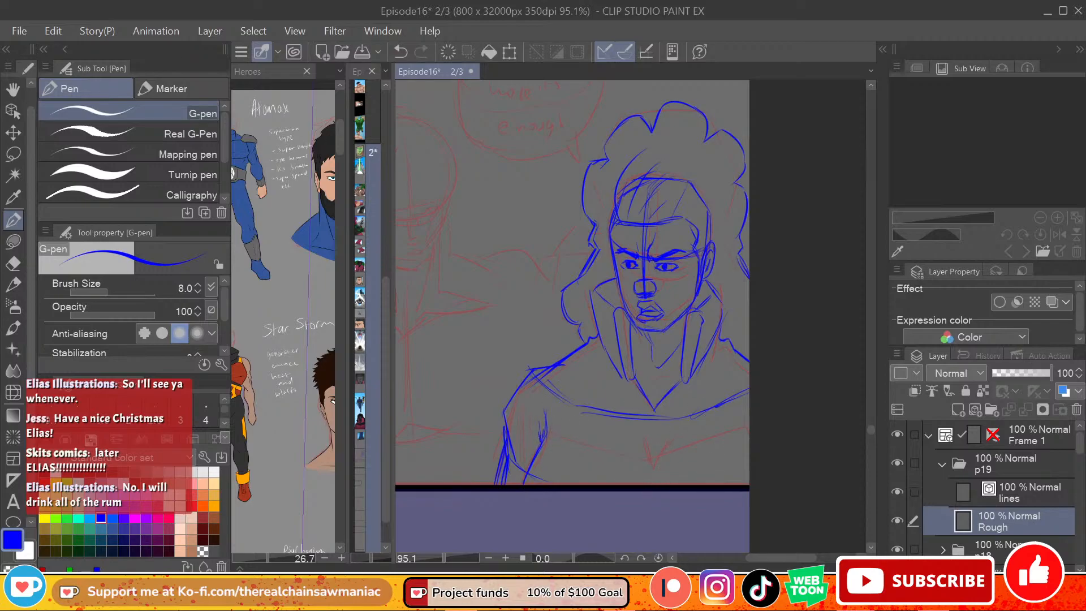
Step: Rough in the sides of the face and the jaw of the left-hand figure over the red sketch
mouse_move(808, 559)
left_mouse_down()
mouse_move(780, 560)
mouse_move(790, 560)
left_mouse_up()
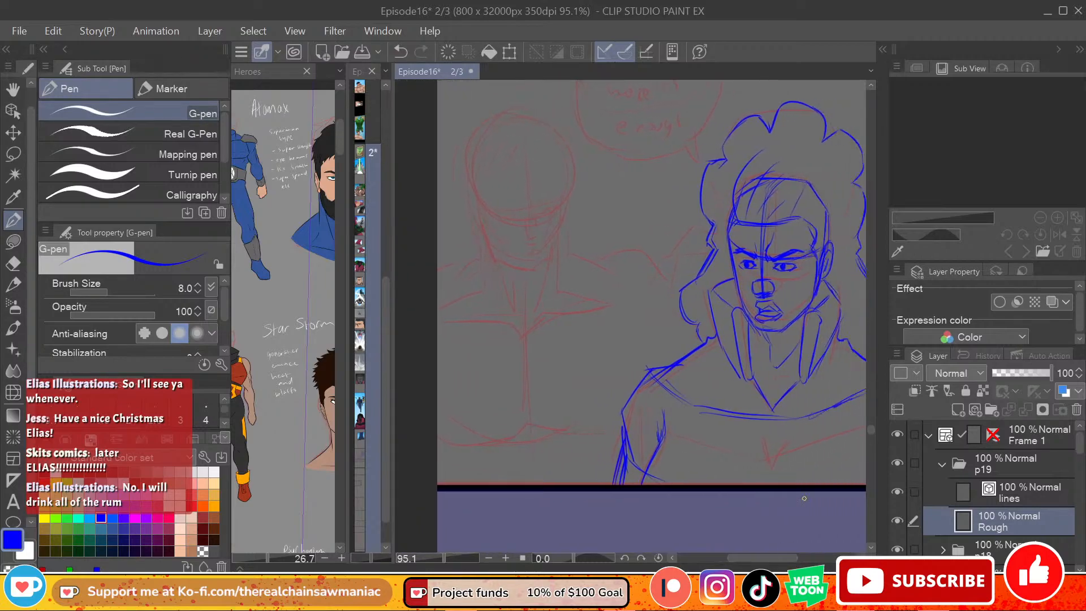
left_click_drag(870, 425, 869, 424)
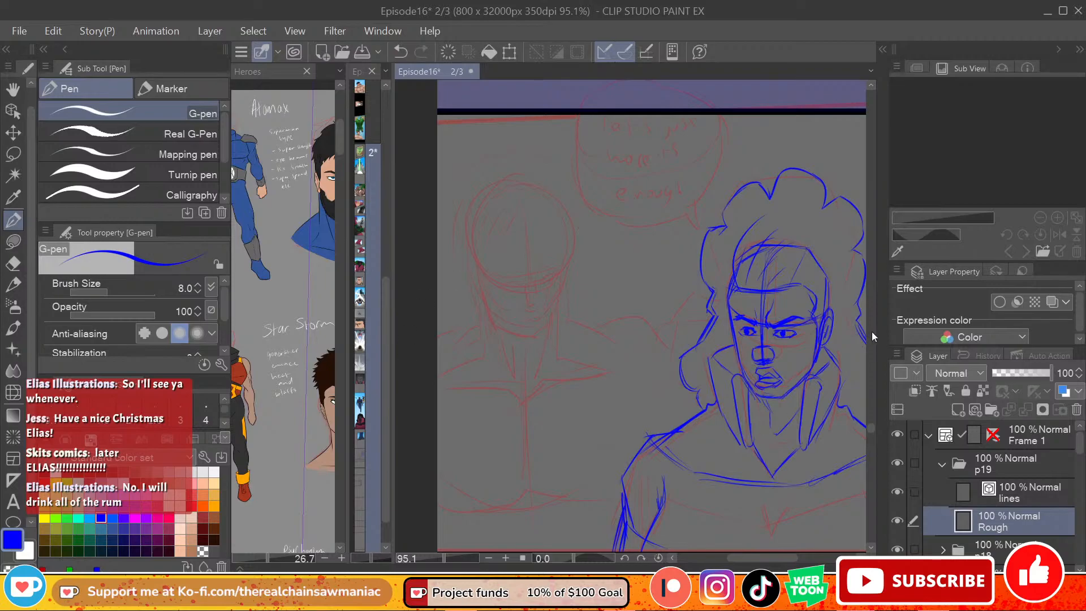
mouse_move(866, 426)
left_mouse_down()
mouse_move(863, 394)
mouse_move(862, 429)
left_mouse_up()
left_click_drag(782, 557, 782, 559)
left_click_drag(461, 158, 518, 132)
key("ctrl+z")
left_click_drag(456, 180, 467, 236)
left_click_drag(460, 203, 467, 237)
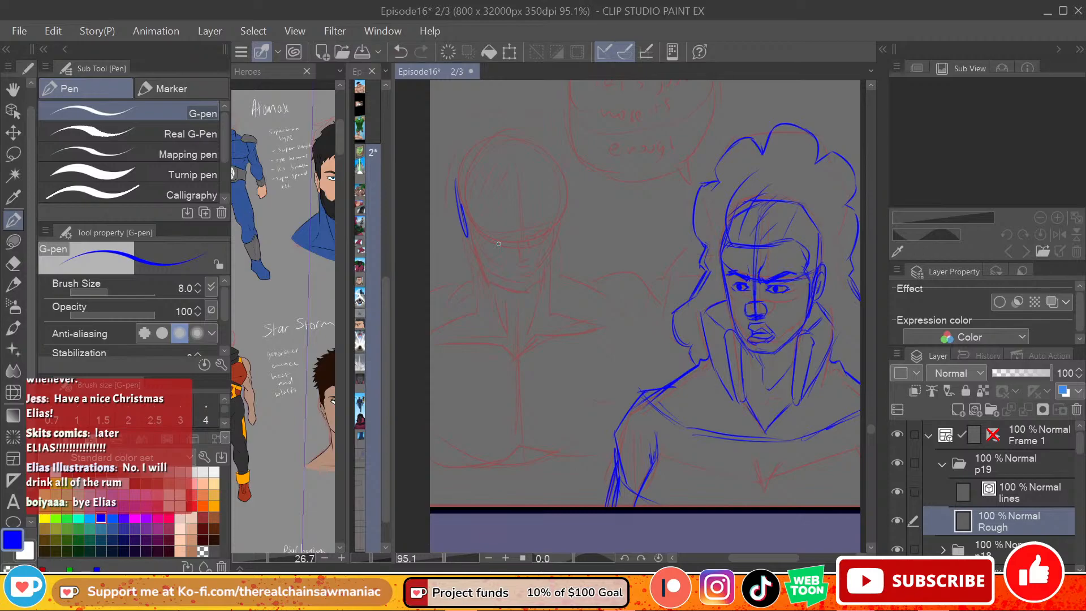
left_click_drag(549, 203, 547, 228)
key("ctrl+z")
key("ctrl+z")
left_click_drag(559, 160, 553, 275)
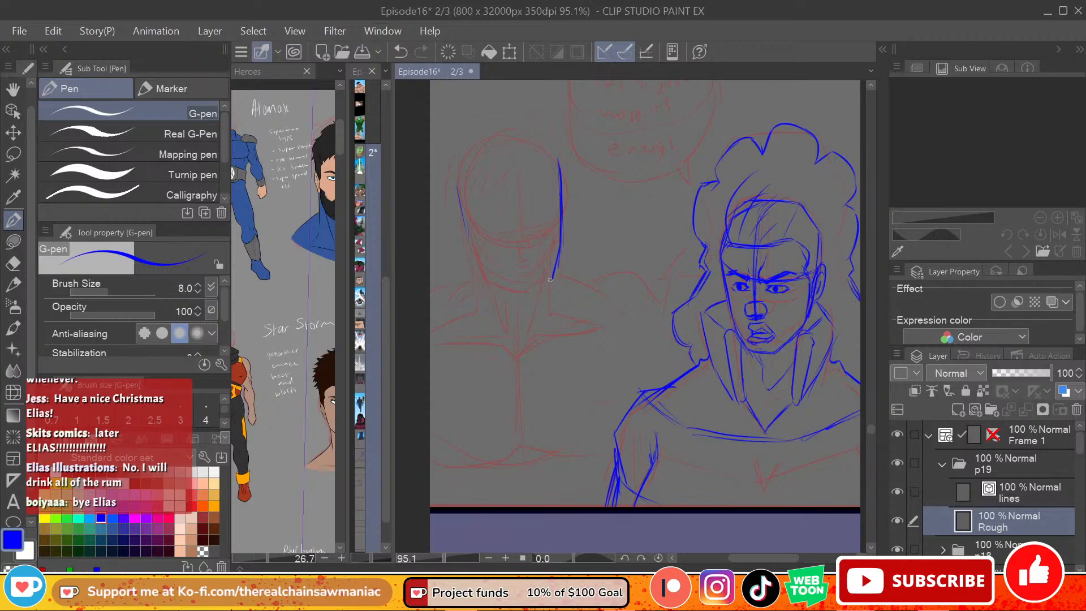
mouse_move(559, 248)
left_mouse_down()
mouse_move(536, 294)
mouse_move(487, 285)
left_mouse_up()
left_click_drag(465, 237, 488, 286)
Step: Erase the left-hand figure's first face outline and redraw a narrower face side and pointed jaw with the G-pen
key("e")
mouse_move(565, 161)
left_mouse_down()
mouse_move(562, 255)
mouse_move(542, 291)
mouse_move(523, 308)
mouse_move(481, 252)
mouse_move(484, 296)
mouse_move(504, 298)
left_mouse_up()
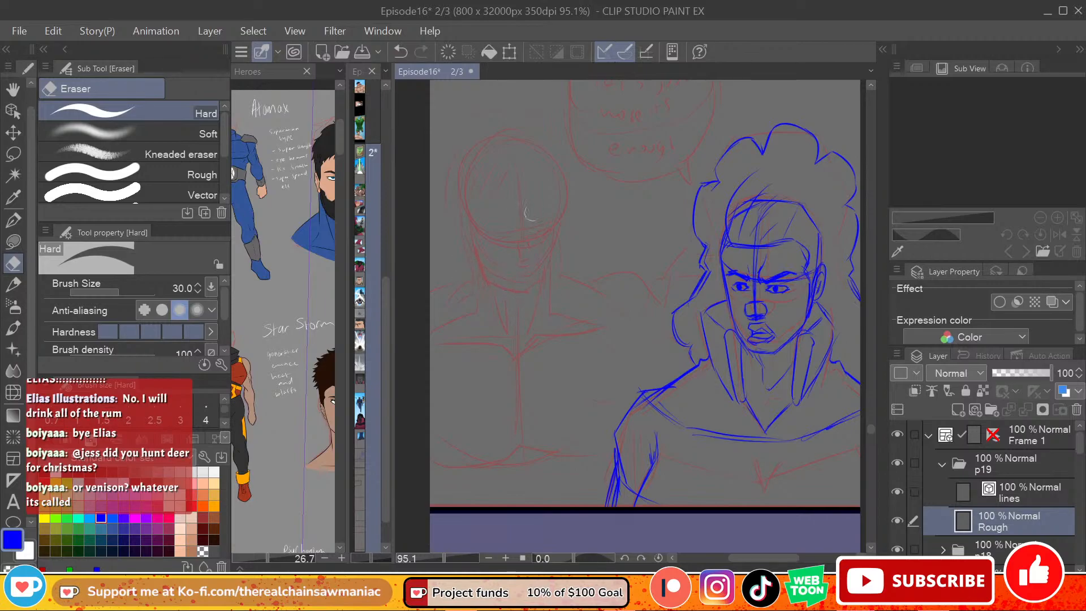
left_click(22, 227)
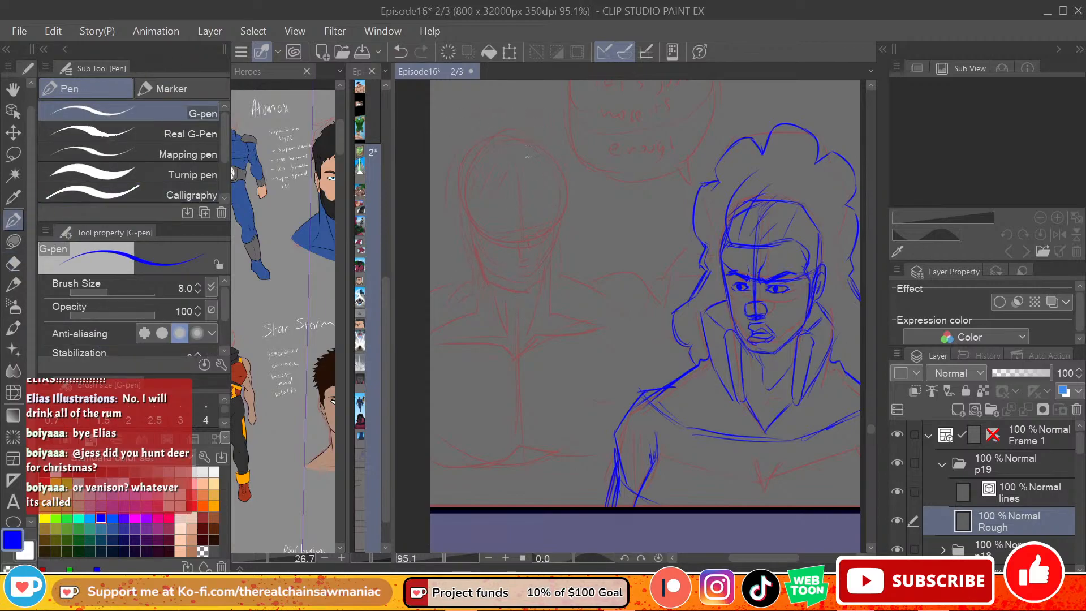
left_click_drag(563, 182, 551, 272)
left_click_drag(558, 227, 551, 272)
key("ctrl+z")
mouse_move(549, 273)
left_mouse_down()
mouse_move(516, 295)
mouse_move(490, 284)
mouse_move(514, 293)
mouse_move(474, 249)
mouse_move(484, 277)
left_mouse_up()
left_click_drag(470, 239, 482, 282)
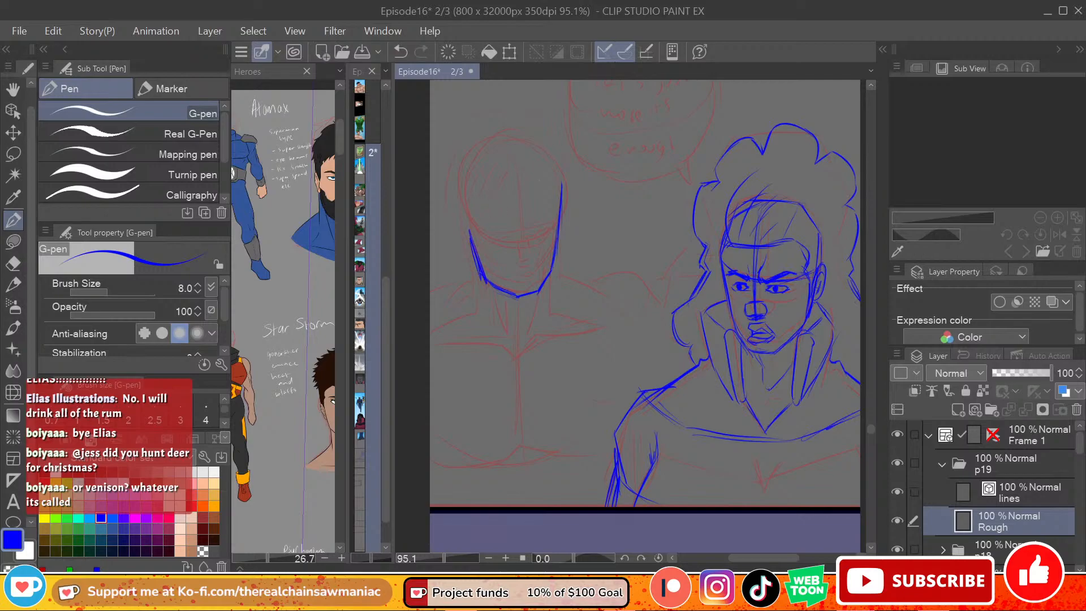
Step: Add the curved vertical centre line, the crown and the left side of the left-hand figure's head
left_click_drag(514, 144, 528, 286)
mouse_move(511, 135)
left_mouse_down()
mouse_move(456, 175)
mouse_move(521, 137)
mouse_move(555, 169)
left_mouse_up()
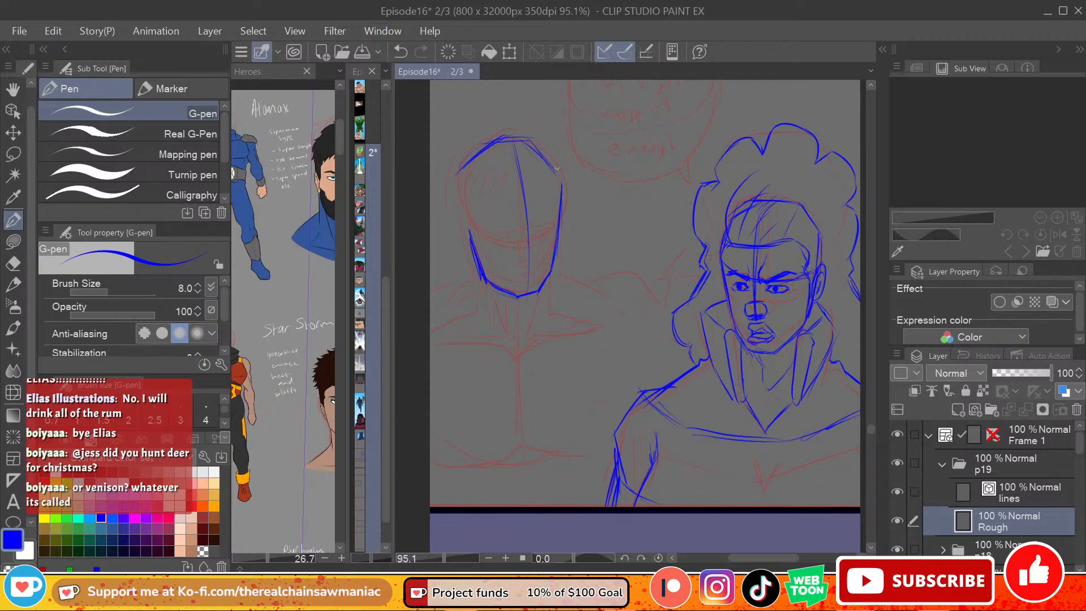
mouse_move(465, 188)
left_mouse_down()
mouse_move(462, 159)
mouse_move(470, 252)
left_mouse_up()
Step: Draw the curved horizontal eye guideline across the left-hand figure's face, redrawing it higher than the first try
left_click_drag(465, 217, 489, 242)
mouse_move(470, 223)
left_mouse_down()
mouse_move(513, 249)
mouse_move(556, 227)
left_mouse_up()
left_click_drag(538, 234, 556, 222)
key("ctrl+z")
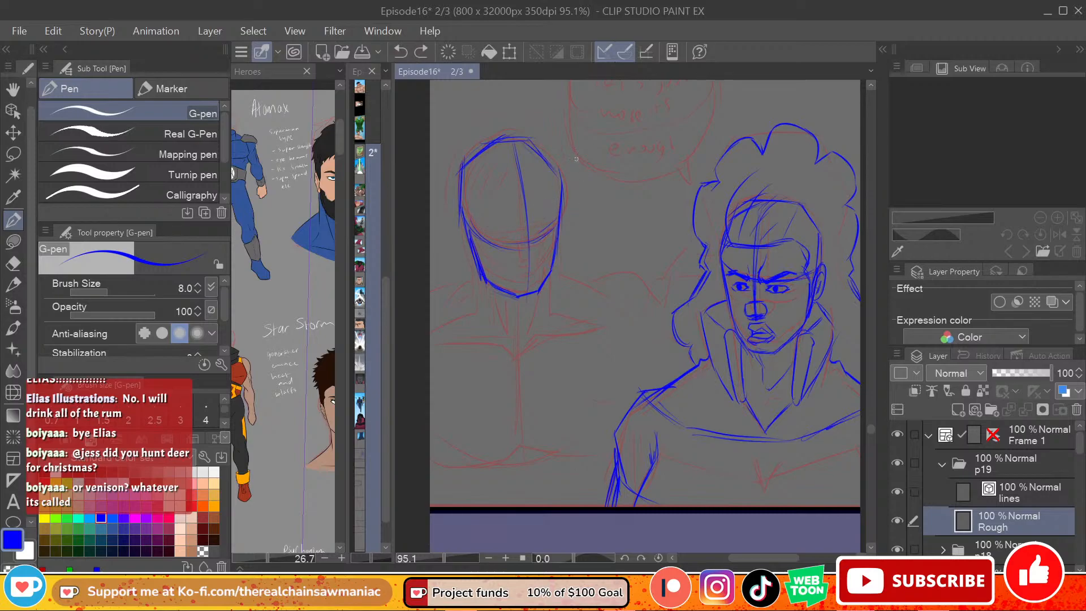
key("ctrl+z")
mouse_move(462, 208)
left_mouse_down()
mouse_move(494, 227)
mouse_move(563, 204)
left_mouse_up()
key("ctrl+z")
key("ctrl+z")
Step: Rough in the left-hand figure's neck sides, neck muscles and both collarbones meeting at the throat
left_click_drag(469, 242, 472, 295)
mouse_move(468, 244)
left_mouse_down()
mouse_move(470, 287)
mouse_move(502, 325)
left_mouse_up()
mouse_move(535, 293)
left_mouse_down()
mouse_move(517, 349)
mouse_move(431, 343)
left_mouse_up()
key("ctrl+z")
key("ctrl+z")
left_click_drag(507, 343, 431, 345)
key("ctrl+z")
mouse_move(506, 341)
left_mouse_down()
mouse_move(452, 338)
mouse_move(566, 332)
left_mouse_up()
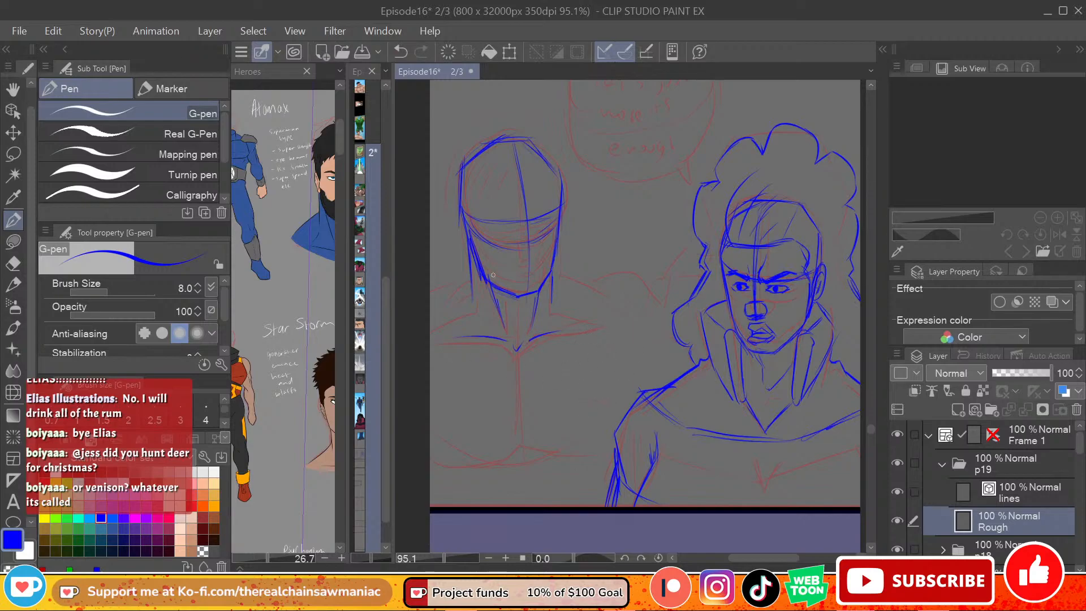
Step: Draw the left-hand figure's shoulder slopes running outward from both sides of the neck
left_click_drag(469, 258, 431, 290)
key("ctrl+z")
left_click_drag(470, 259, 439, 287)
key("ctrl+z")
left_click_drag(554, 264, 605, 297)
key("ctrl+z")
Step: Block in the left-hand figure's outstretched upper arm as a slanted box reaching towards the right-hand figure
mouse_move(595, 285)
left_mouse_down()
mouse_move(652, 319)
mouse_move(590, 286)
mouse_move(659, 314)
mouse_move(669, 347)
left_mouse_up()
key("ctrl+z")
left_click_drag(596, 311, 586, 331)
mouse_move(584, 327)
left_mouse_down()
mouse_move(657, 358)
mouse_move(594, 322)
mouse_move(656, 356)
left_mouse_up()
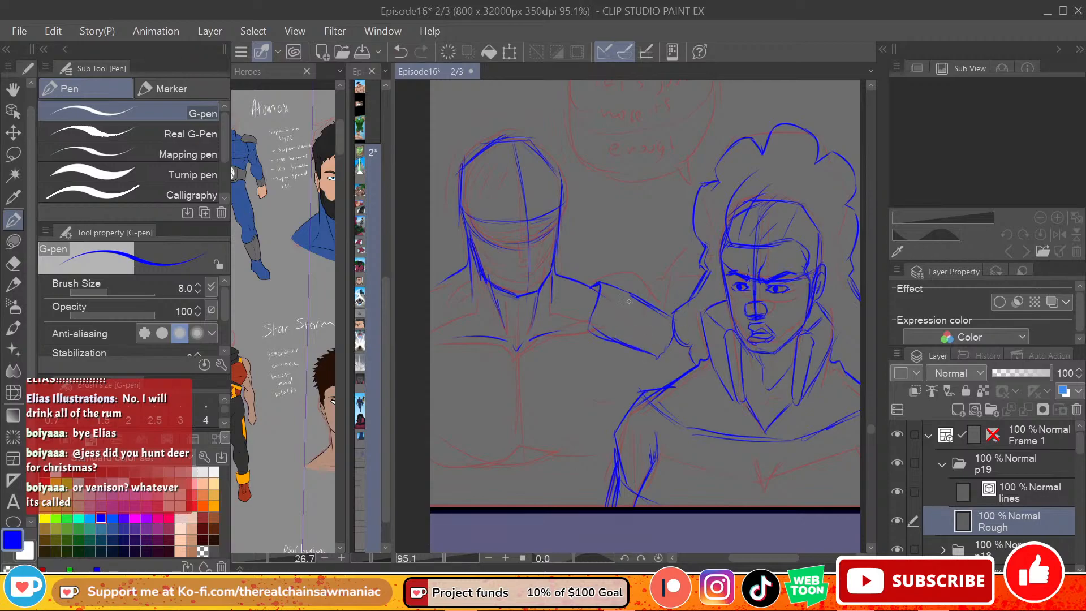
Step: Draw the left-hand figure's vertical chest centre line and the curved lower edge of the left pectoral
left_click_drag(517, 305, 519, 442)
left_click_drag(431, 451, 537, 441)
key("ctrl+z")
key("ctrl+z")
key("ctrl+z")
left_click_drag(431, 460, 525, 453)
key("ctrl+z")
key("ctrl+z")
key("ctrl+z")
left_click_drag(435, 464, 509, 459)
key("ctrl+z")
left_click_drag(433, 465, 517, 455)
key("ctrl+z")
key("ctrl+z")
left_click_drag(432, 465, 522, 451)
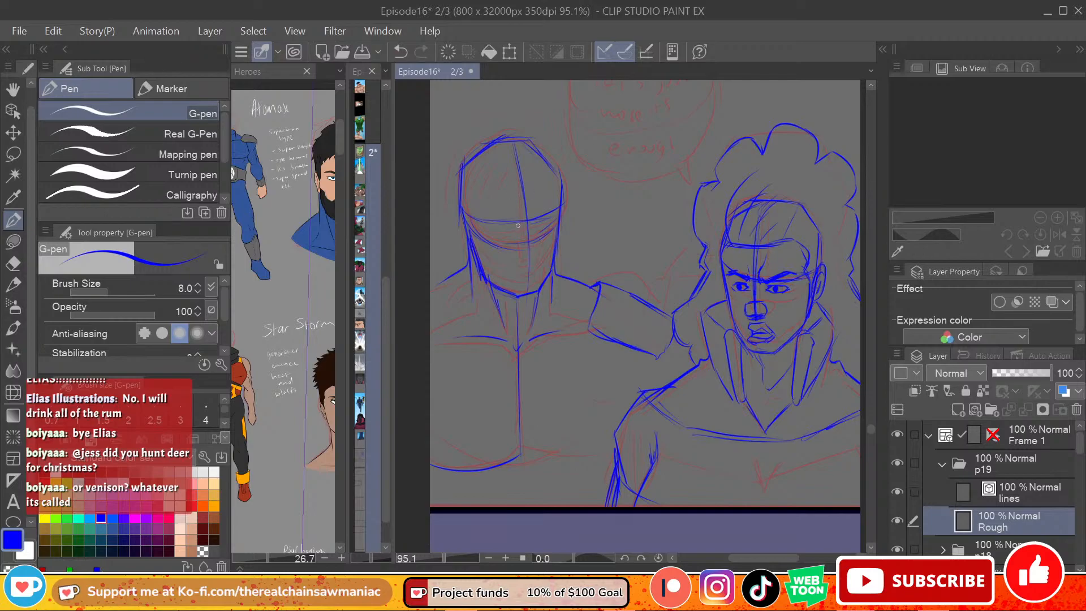
key("ctrl+z")
left_click_drag(469, 469, 512, 459)
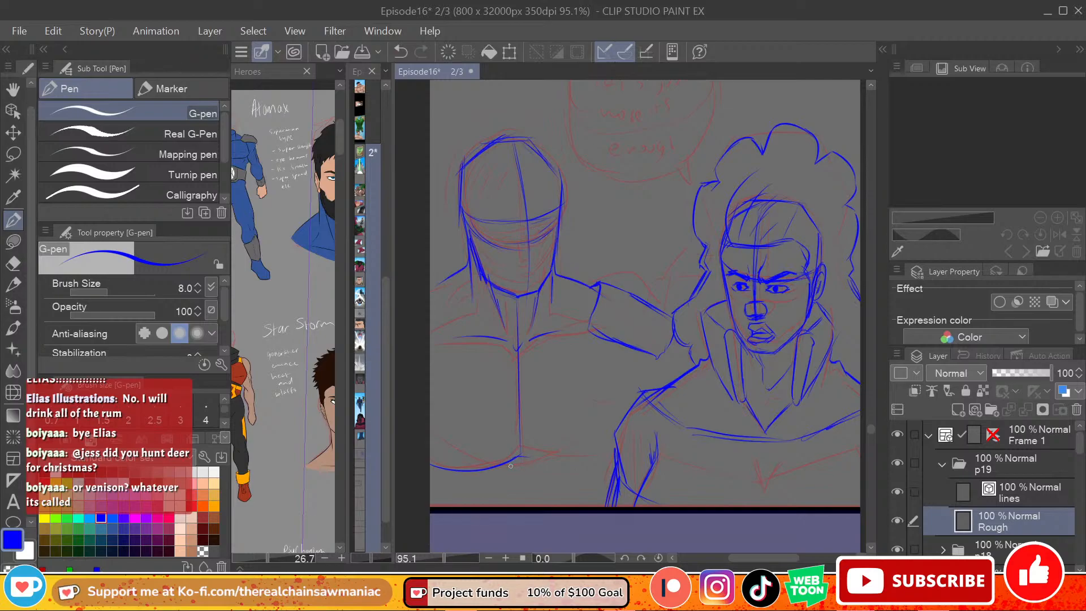
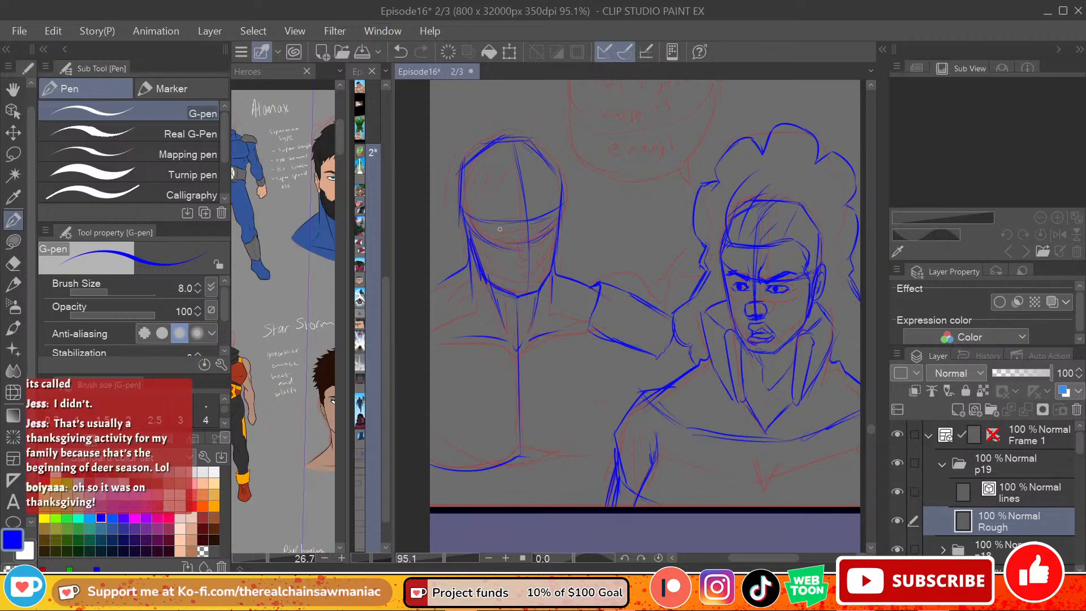
Step: Draw the lower edge of the left-hand figure's other pectoral and the torso side lines beneath the outstretched arm
mouse_move(526, 457)
left_mouse_down()
mouse_move(563, 469)
mouse_move(606, 455)
left_mouse_up()
key("ctrl+z")
left_click_drag(634, 358, 639, 381)
left_click_drag(641, 364, 643, 387)
left_click_drag(674, 339, 682, 371)
left_click_drag(673, 339, 682, 372)
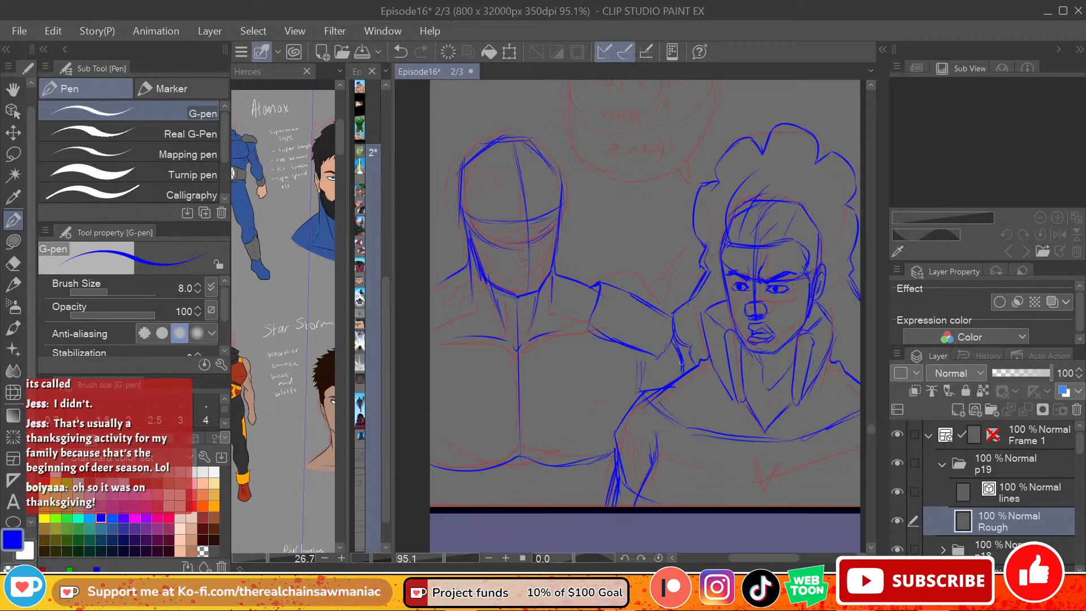
Step: Strengthen the left-hand figure's collarbones and neck muscles, and outline the shoulder at the panel's outer edge
mouse_move(445, 280)
left_mouse_down()
mouse_move(430, 290)
mouse_move(431, 331)
mouse_move(485, 337)
left_mouse_up()
key("ctrl+z")
key("ctrl+z")
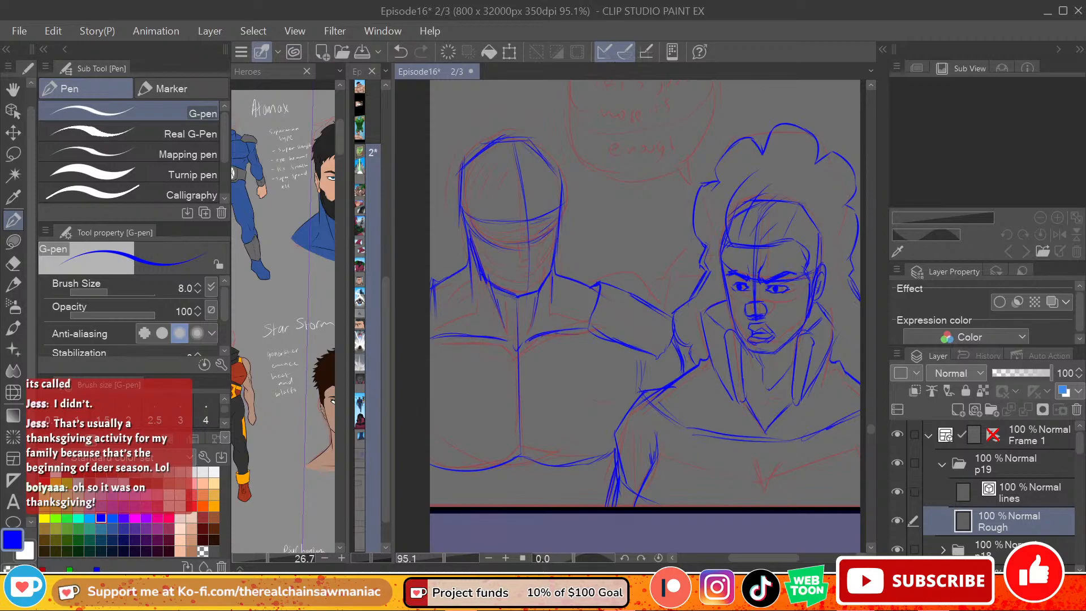
key("ctrl+z")
left_click_drag(451, 334, 472, 313)
key("ctrl+z")
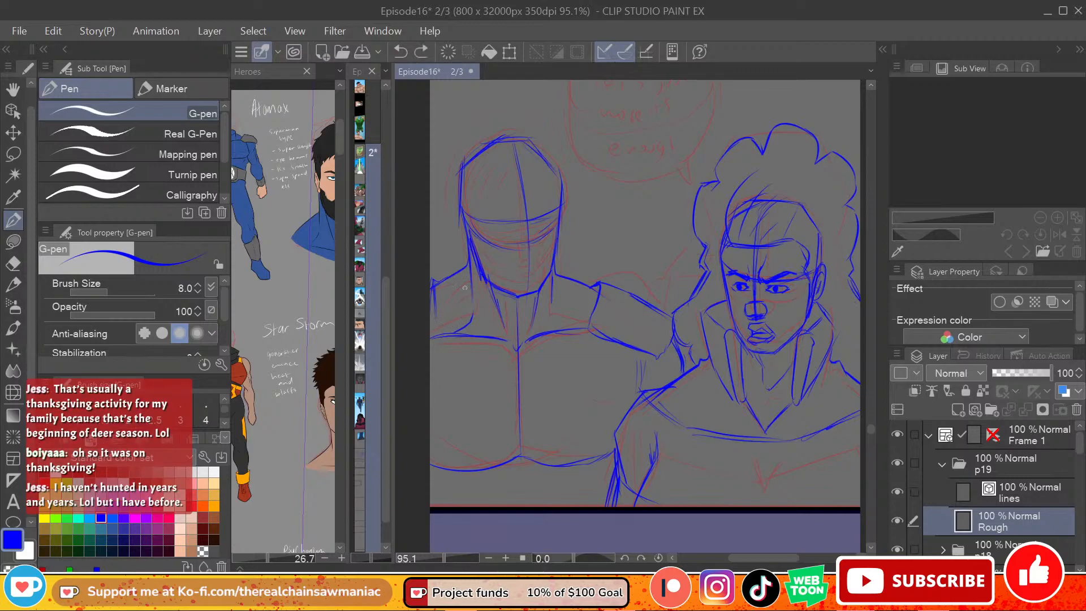
mouse_move(434, 319)
left_mouse_down()
mouse_move(470, 287)
mouse_move(432, 305)
mouse_move(438, 338)
left_mouse_up()
key("ctrl+z")
left_click_drag(433, 299, 436, 335)
Step: Try an angular outline for the left-hand figure's first eye just below the brow line
mouse_move(516, 232)
left_mouse_down()
mouse_move(491, 228)
mouse_move(515, 239)
left_mouse_up()
key("ctrl+z")
key("ctrl+z")
key("ctrl+z")
key("ctrl+z")
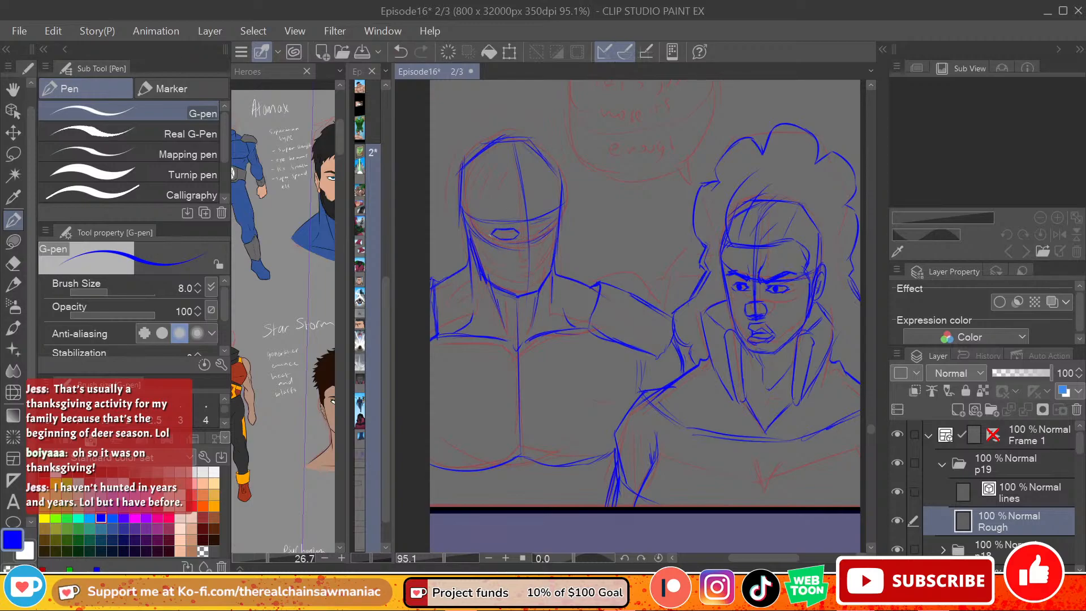
key("ctrl+z")
Step: Try a matching narrow outline for the left-hand figure's second eye across the face's centre line
key("ctrl+z")
mouse_move(523, 235)
left_mouse_down()
mouse_move(496, 229)
mouse_move(523, 236)
left_mouse_up()
key("ctrl+z")
key("ctrl+z")
key("ctrl+z")
mouse_move(519, 230)
left_mouse_down()
mouse_move(495, 233)
mouse_move(516, 239)
mouse_move(540, 226)
left_mouse_up()
key("ctrl+z")
key("ctrl+z")
key("ctrl+z")
key("ctrl+z")
key("ctrl+z")
mouse_move(537, 234)
left_mouse_down()
mouse_move(552, 225)
mouse_move(535, 235)
left_mouse_up()
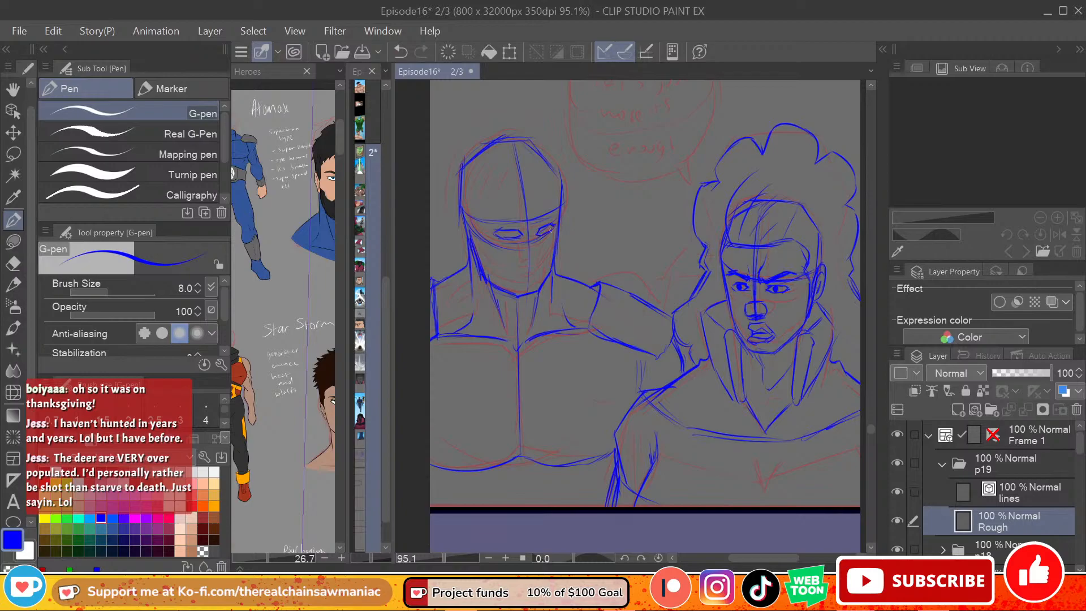
Step: Sketch the left-hand figure's pupils and slanted eyebrows along the brow line
key("ctrl+z")
left_click_drag(510, 231, 545, 230)
key("ctrl+z")
mouse_move(522, 225)
left_mouse_down()
mouse_move(483, 222)
mouse_move(546, 215)
left_mouse_up()
key("ctrl+z")
key("ctrl+z")
key("ctrl+z")
key("ctrl+z")
key("ctrl+z")
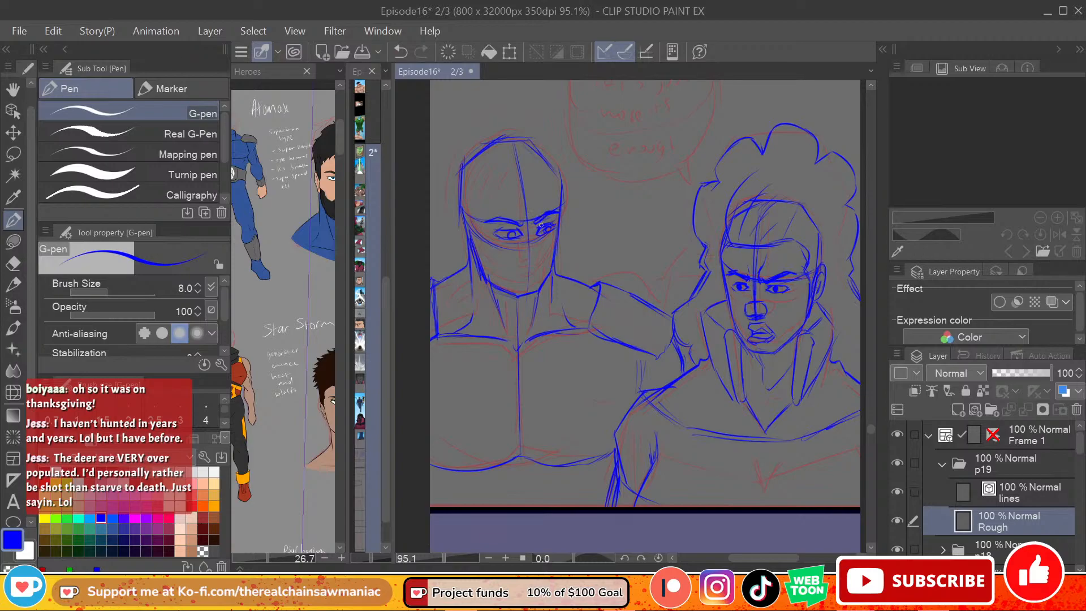
Step: Add frown creases between the left-hand figure's eyebrows and remove the eye outlines beneath them
mouse_move(523, 218)
left_mouse_down()
mouse_move(527, 231)
mouse_move(513, 208)
mouse_move(532, 221)
mouse_move(536, 205)
left_mouse_up()
key("ctrl+z")
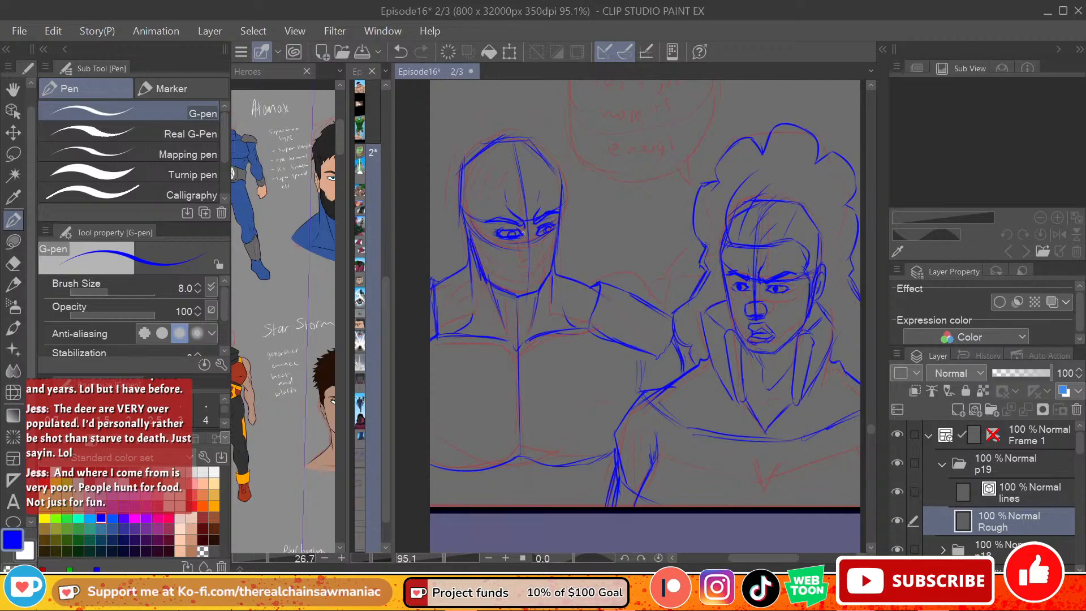
key("ctrl+z")
mouse_move(525, 235)
left_mouse_down()
mouse_move(494, 236)
mouse_move(550, 224)
left_mouse_up()
key("e")
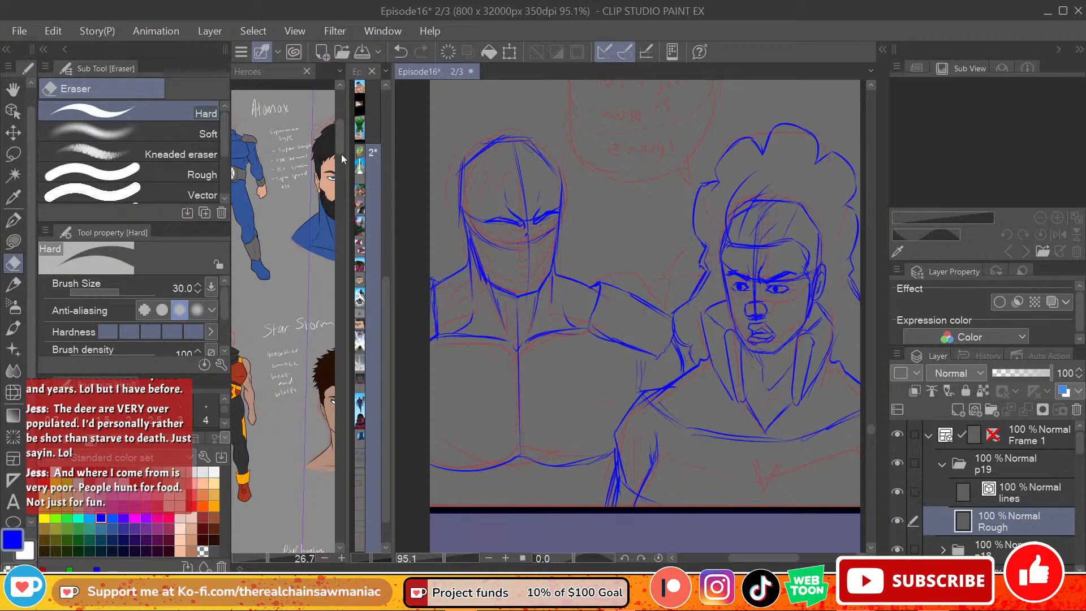
Step: Bring the Atomax and Star Storm faces fully into view on the Heroes reference sheet
left_click(313, 323)
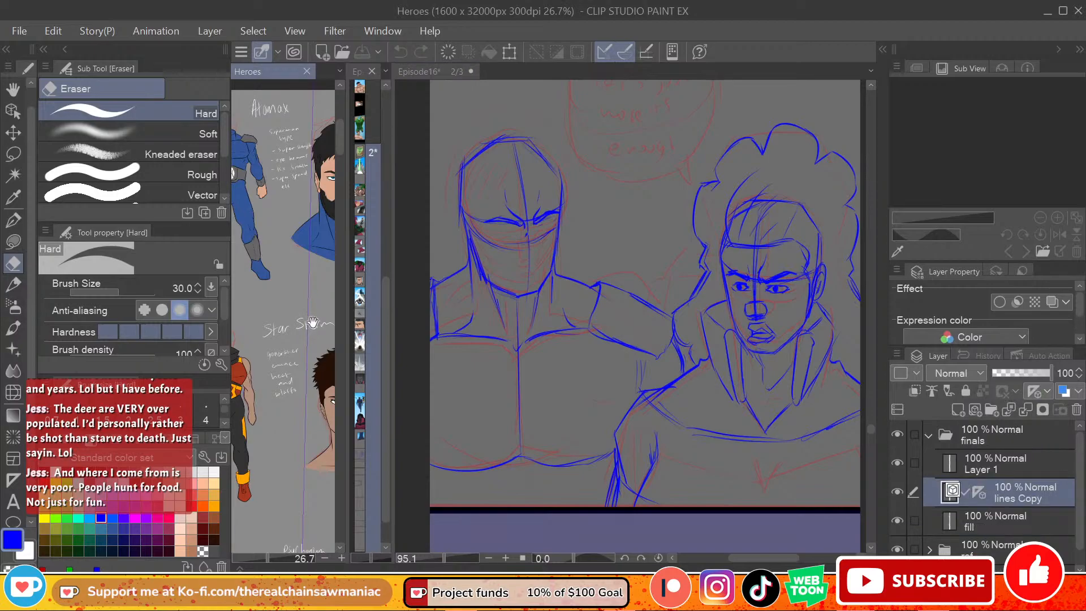
left_click_drag(312, 323, 287, 327)
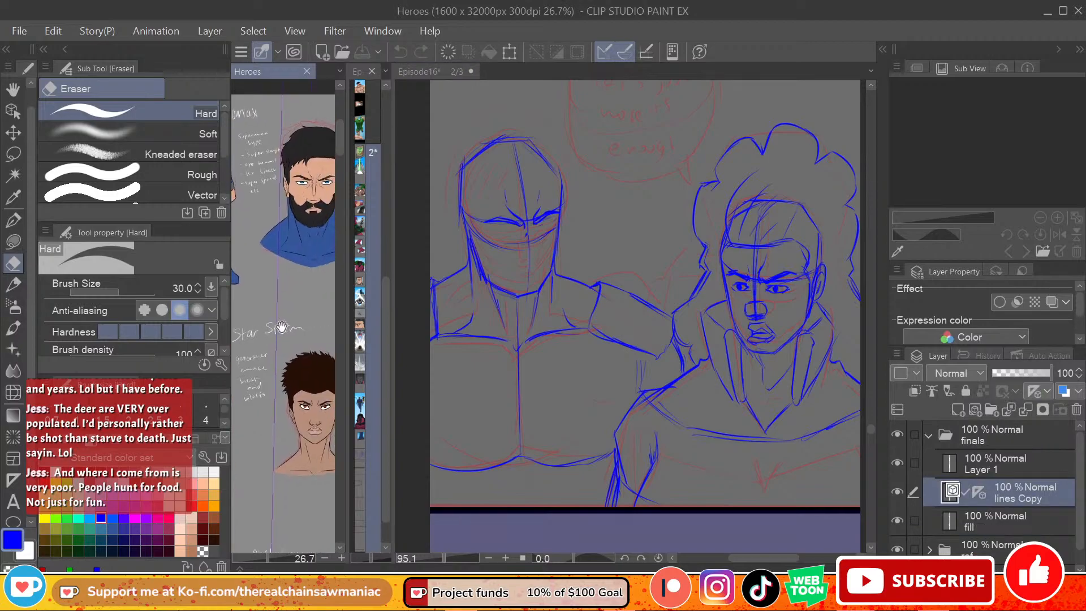
left_click(14, 220)
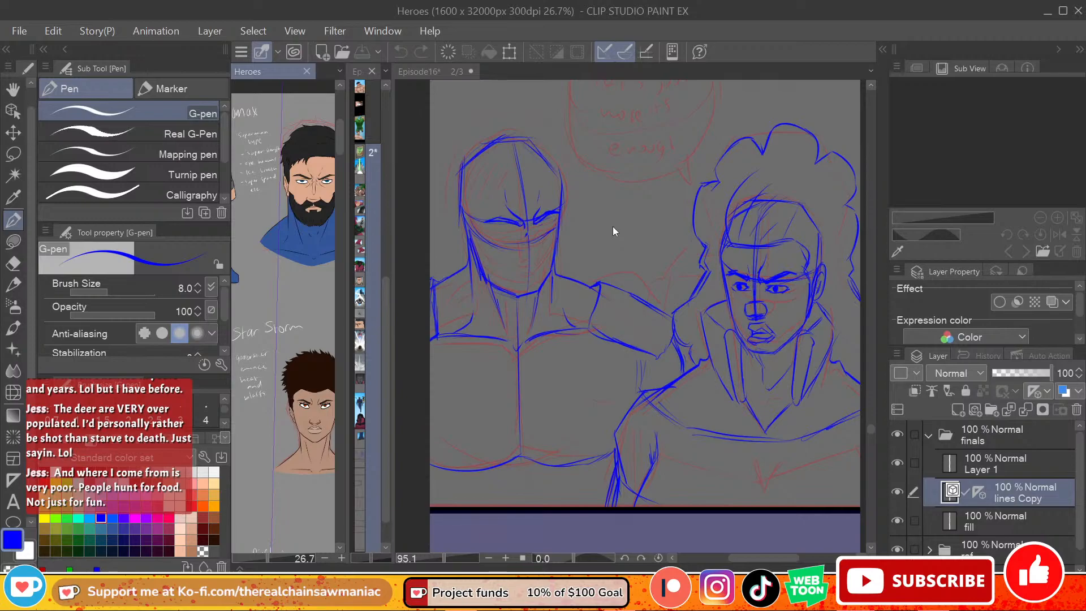
Step: Draw the left-hand figure's nose bridge and nose as short strokes along the face's centre line
left_click(530, 232)
key("ctrl+z")
left_click_drag(529, 230, 533, 239)
key("ctrl+z")
key("ctrl+z")
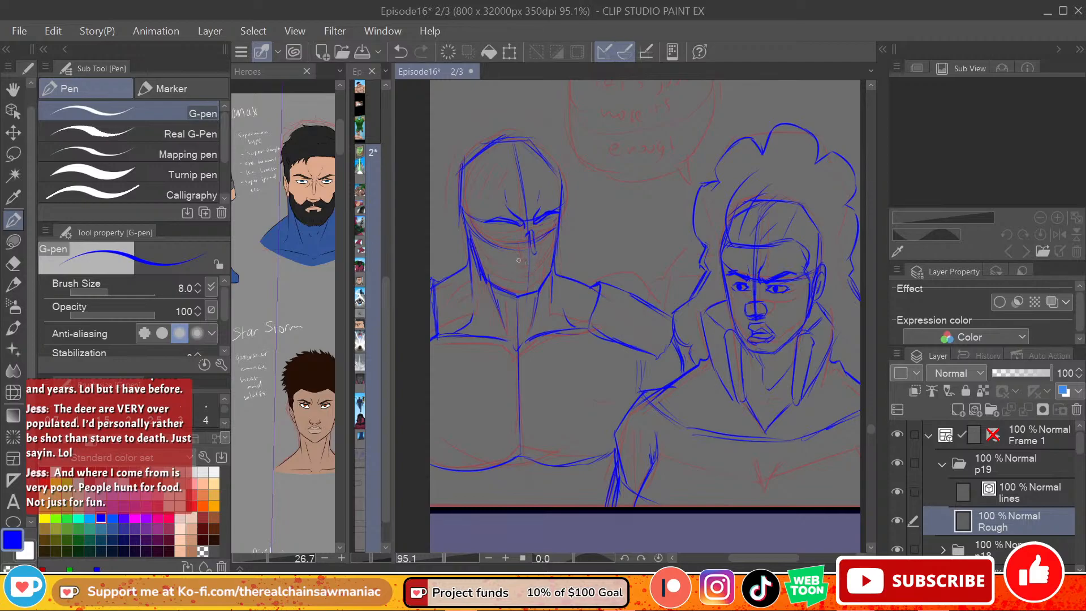
key("ctrl+z")
key("ctrl+y")
key("ctrl+z")
Step: Sketch the left-hand figure's mouth as a slanted, upturned shape below the nose
key("ctrl+z")
left_click_drag(521, 262, 542, 259)
key("ctrl+z")
left_click_drag(536, 266, 545, 248)
Step: Redraw the left-hand figure's far eye with its pupil tucked under the lowered eyebrow
key("ctrl+z")
key("ctrl+z")
key("ctrl+z")
left_click_drag(539, 232, 557, 222)
key("ctrl+z")
key("ctrl+z")
left_click_drag(530, 219, 532, 221)
mouse_move(512, 228)
left_mouse_down()
mouse_move(521, 234)
mouse_move(496, 227)
left_mouse_up()
key("ctrl+z")
key("ctrl+z")
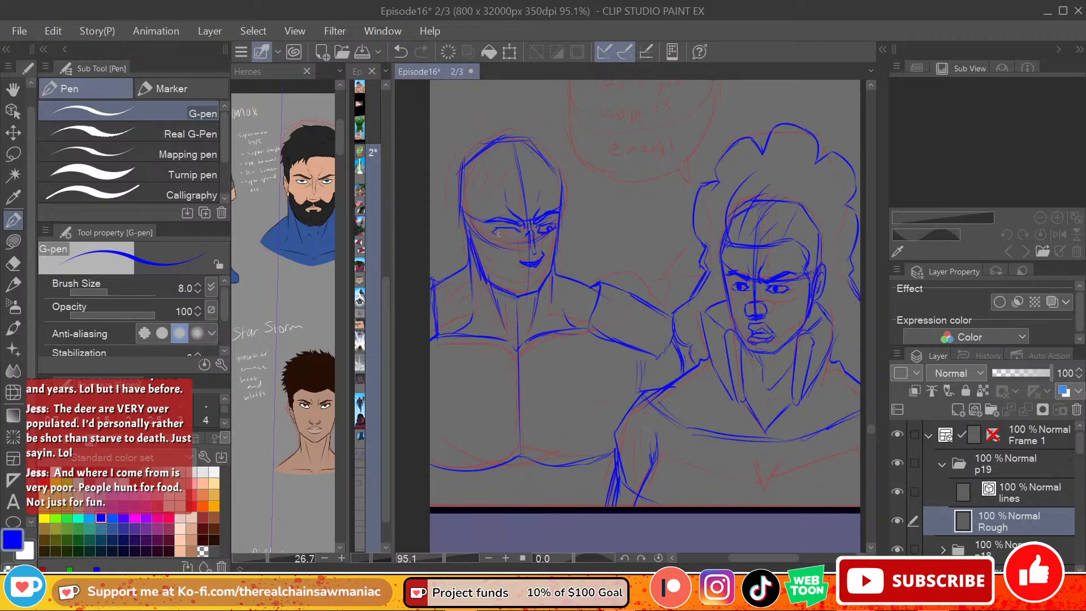
Step: Complete the left-hand figure's near eye with its lid lines and pupil
key("ctrl+z")
left_click_drag(501, 229, 515, 234)
key("ctrl+z")
left_click_drag(522, 257, 520, 264)
key("ctrl+z")
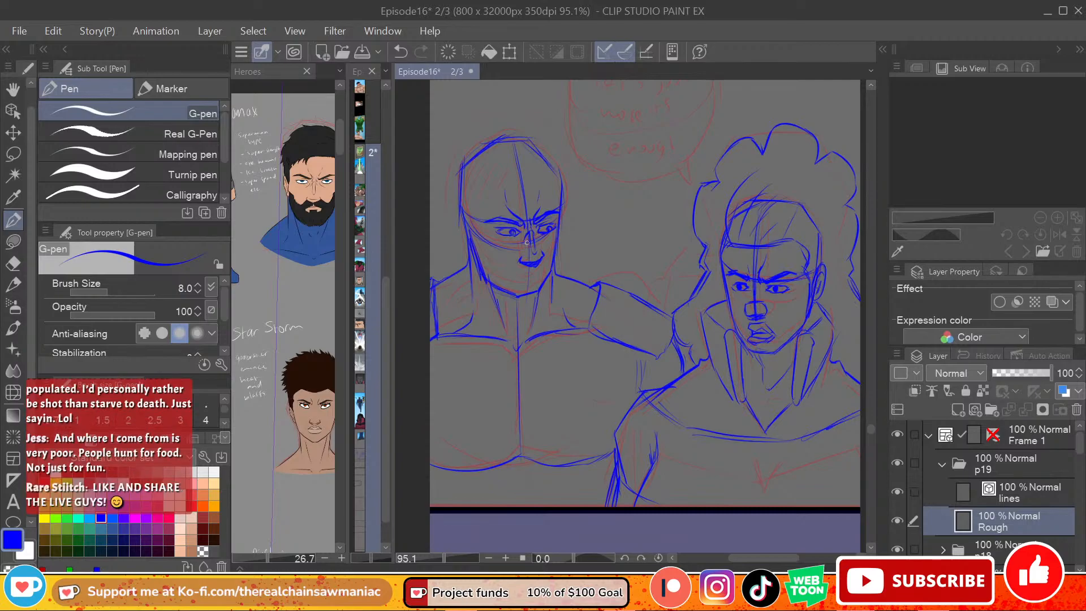
Step: Refine the left-hand figure's nose and mouth, adding a short line under the lower lip
key("ctrl+z")
left_click_drag(532, 232, 537, 242)
mouse_move(540, 231)
left_mouse_down()
mouse_move(548, 245)
mouse_move(516, 276)
mouse_move(538, 273)
mouse_move(521, 276)
mouse_move(540, 293)
left_mouse_up()
key("ctrl+z")
key("ctrl+z")
key("ctrl+z")
key("ctrl+z")
Step: Erase the left-hand figure's old chin line and redraw the jaw and chin with a cheek crease
key("e")
mouse_move(540, 289)
left_mouse_down()
mouse_move(516, 301)
mouse_move(504, 289)
left_mouse_up()
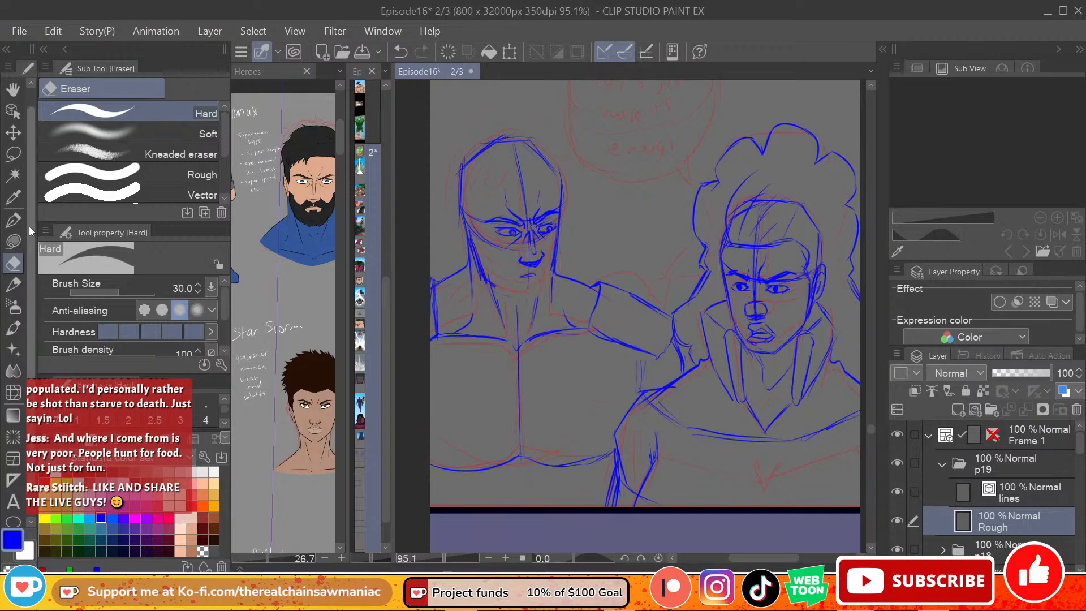
left_click(13, 220)
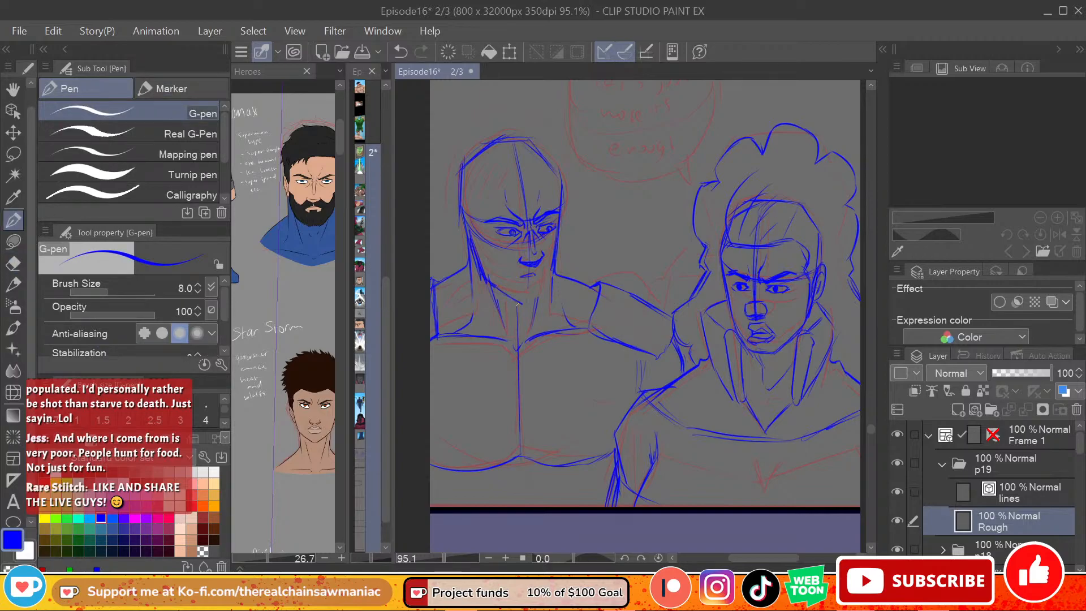
mouse_move(542, 300)
left_mouse_down()
mouse_move(518, 299)
mouse_move(542, 300)
mouse_move(553, 274)
left_mouse_up()
key("ctrl+z")
key("ctrl+z")
key("ctrl+z")
key("ctrl+z")
key("ctrl+z")
key("ctrl+y")
key("ctrl+z")
key("ctrl+y")
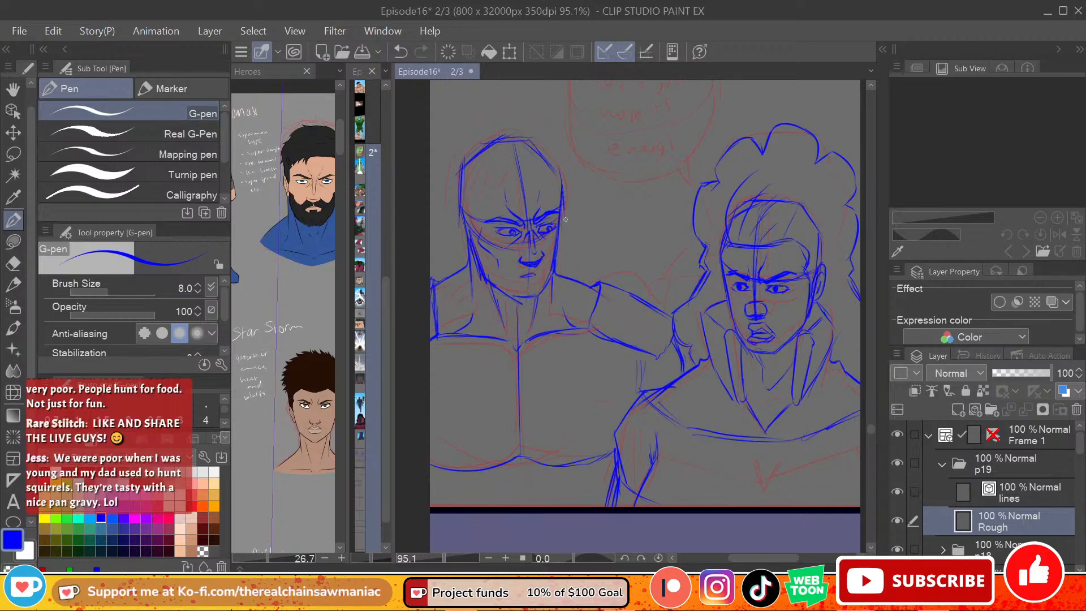
Step: Tighten the left-hand figure's far face contour and draw the ear on the near side of the head
left_click_drag(560, 226, 556, 247)
key("ctrl+z")
mouse_move(474, 235)
left_mouse_down()
mouse_move(462, 218)
mouse_move(469, 259)
left_mouse_up()
key("ctrl+z")
key("ctrl+z")
key("ctrl+z")
left_click_drag(462, 215, 467, 253)
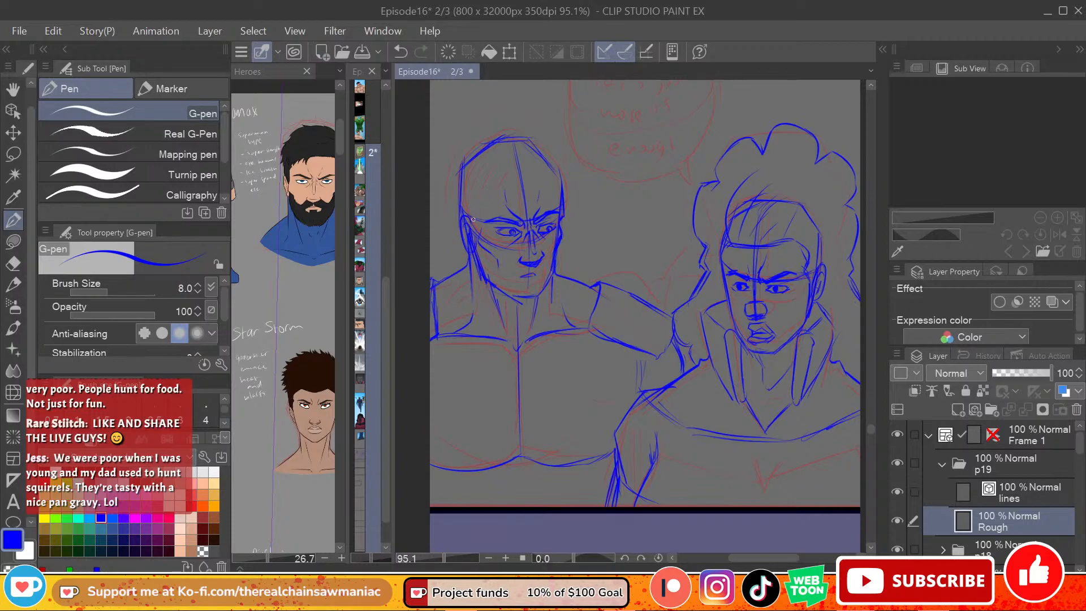
Step: Draw the left-hand figure's hairline up the temple and short fringe strokes across the forehead
key("ctrl+z")
left_click_drag(478, 241, 484, 202)
mouse_move(494, 178)
left_mouse_down()
mouse_move(517, 190)
mouse_move(556, 185)
mouse_move(522, 198)
mouse_move(513, 183)
mouse_move(496, 201)
left_mouse_up()
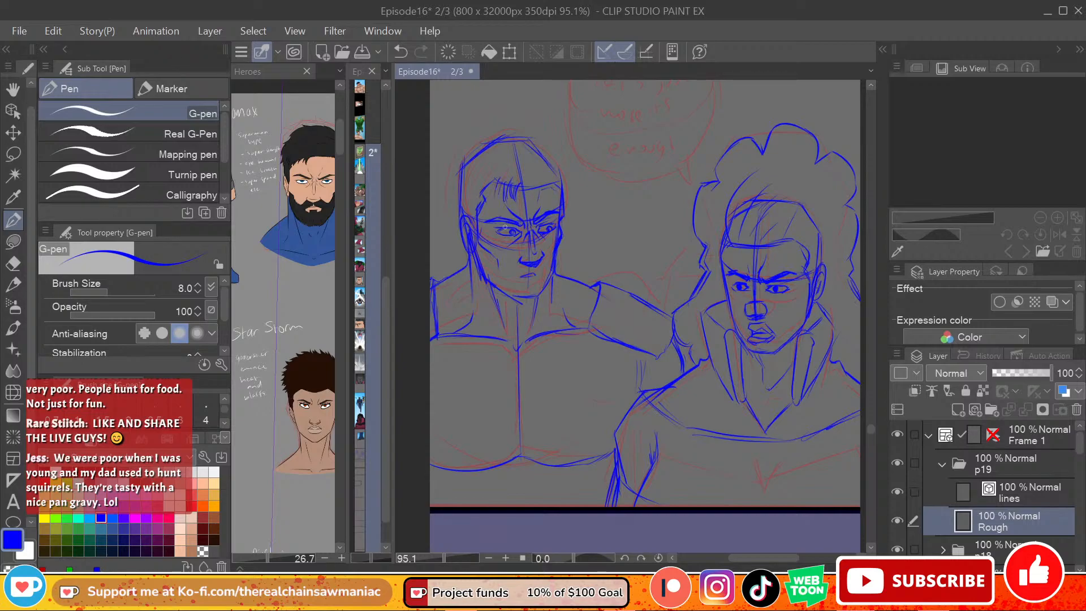
Step: Sketch the left-hand figure's beard and moustache around the mouth and jaw, and thicken the spiky fringe
mouse_move(488, 253)
left_mouse_down()
mouse_move(497, 288)
mouse_move(488, 285)
mouse_move(496, 260)
mouse_move(501, 280)
mouse_move(528, 261)
mouse_move(548, 268)
mouse_move(558, 245)
mouse_move(479, 278)
left_mouse_up()
mouse_move(481, 281)
left_mouse_down()
mouse_move(524, 310)
mouse_move(551, 281)
mouse_move(559, 246)
left_mouse_up()
key("ctrl+z")
left_click_drag(539, 297, 554, 283)
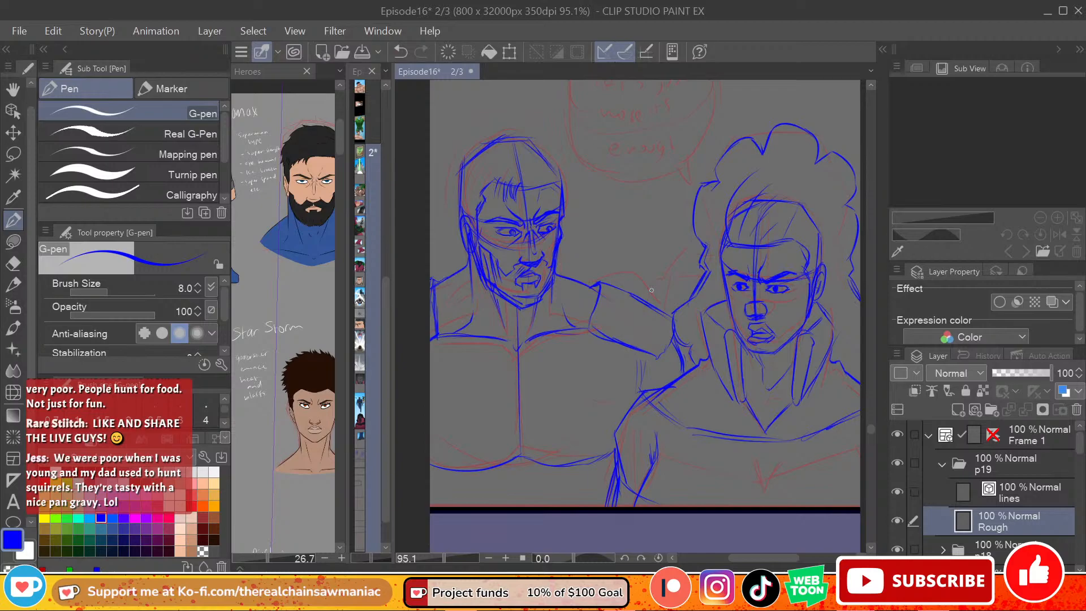
mouse_move(504, 187)
left_mouse_down()
mouse_move(496, 193)
mouse_move(481, 172)
left_mouse_up()
mouse_move(516, 129)
left_mouse_down()
mouse_move(475, 107)
mouse_move(488, 116)
mouse_move(456, 132)
mouse_move(478, 119)
mouse_move(434, 169)
left_mouse_up()
key("ctrl+z")
key("ctrl+z")
key("ctrl+z")
key("ctrl+z")
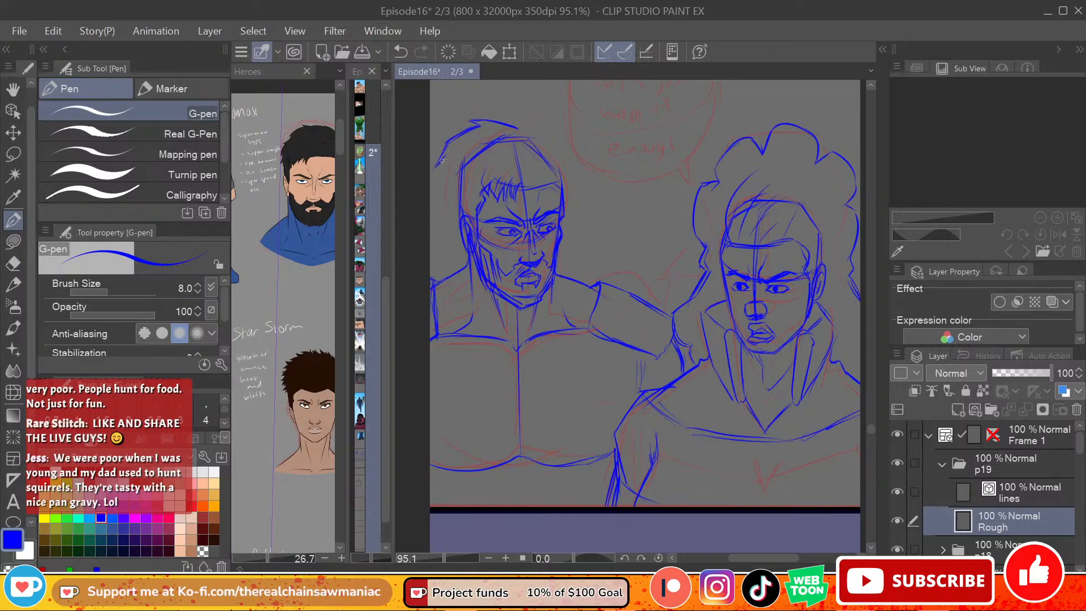
key("ctrl+z")
key("ctrl+z")
key("e")
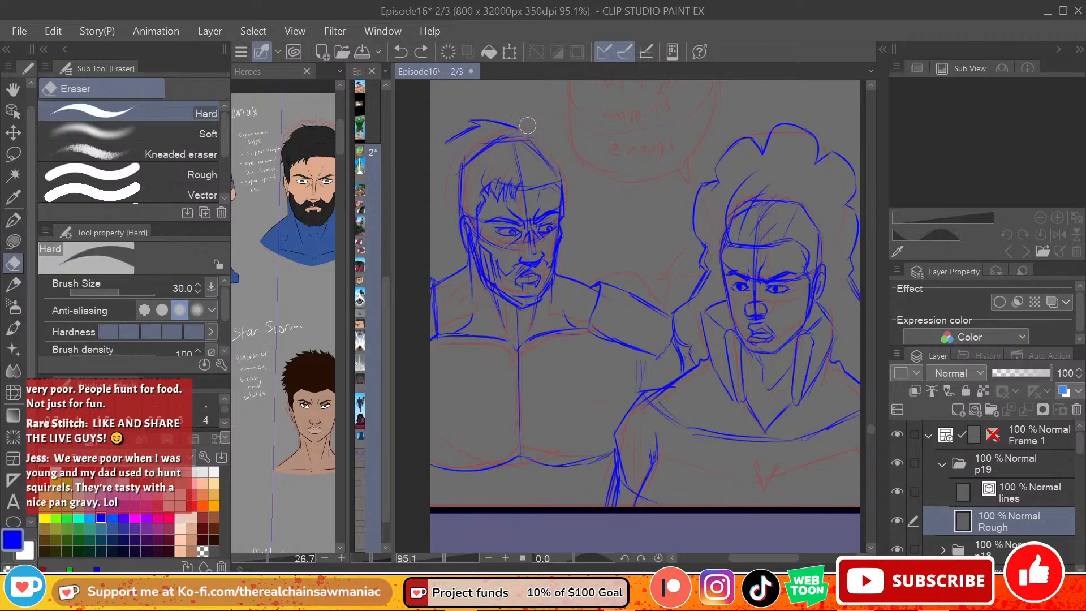
left_click_drag(477, 128, 447, 145)
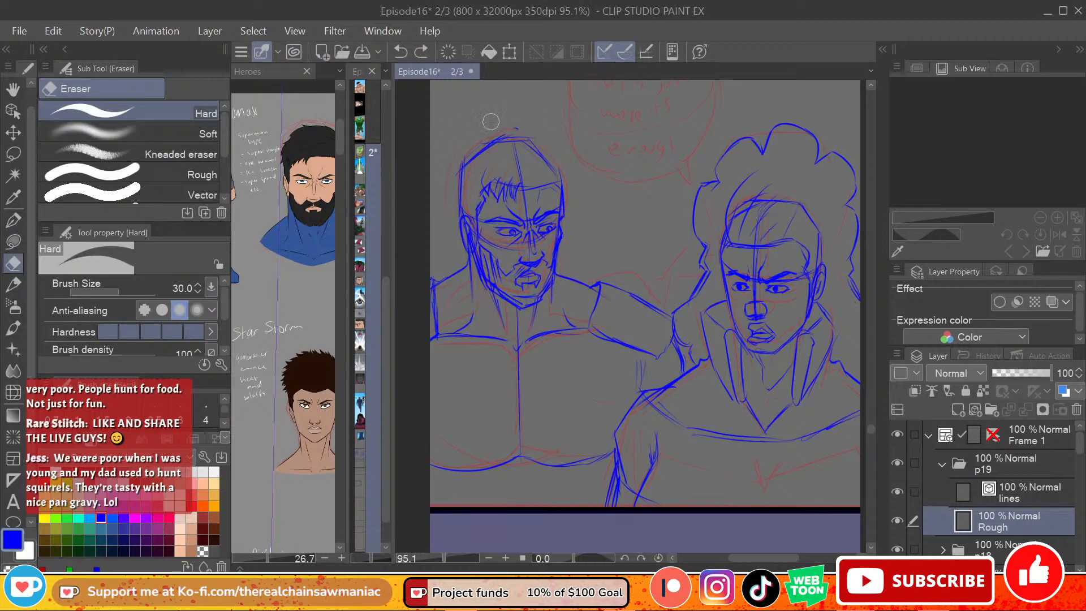
Step: Draw the left-hand figure's short spiky hair outline over the crown and down both sides of the head
left_click(19, 217)
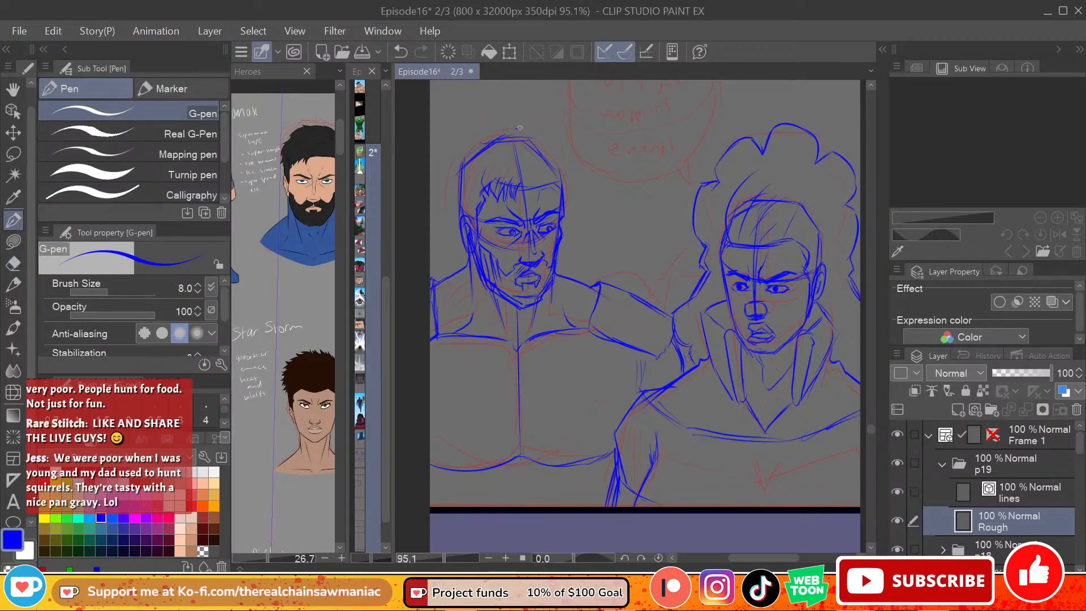
mouse_move(517, 129)
left_mouse_down()
mouse_move(469, 127)
mouse_move(446, 159)
mouse_move(436, 189)
mouse_move(467, 263)
left_mouse_up()
key("ctrl+z")
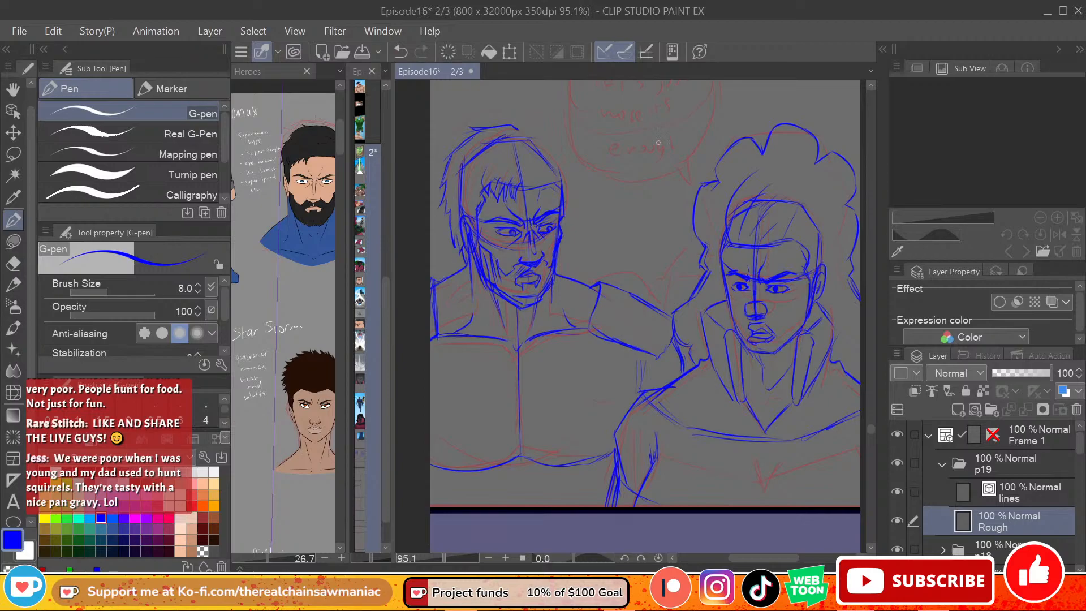
key("ctrl+z")
mouse_move(533, 126)
left_mouse_down()
mouse_move(527, 137)
mouse_move(528, 127)
mouse_move(542, 137)
mouse_move(525, 127)
mouse_move(575, 166)
mouse_move(564, 230)
left_mouse_up()
key("ctrl+z")
key("ctrl+z")
key("ctrl+z")
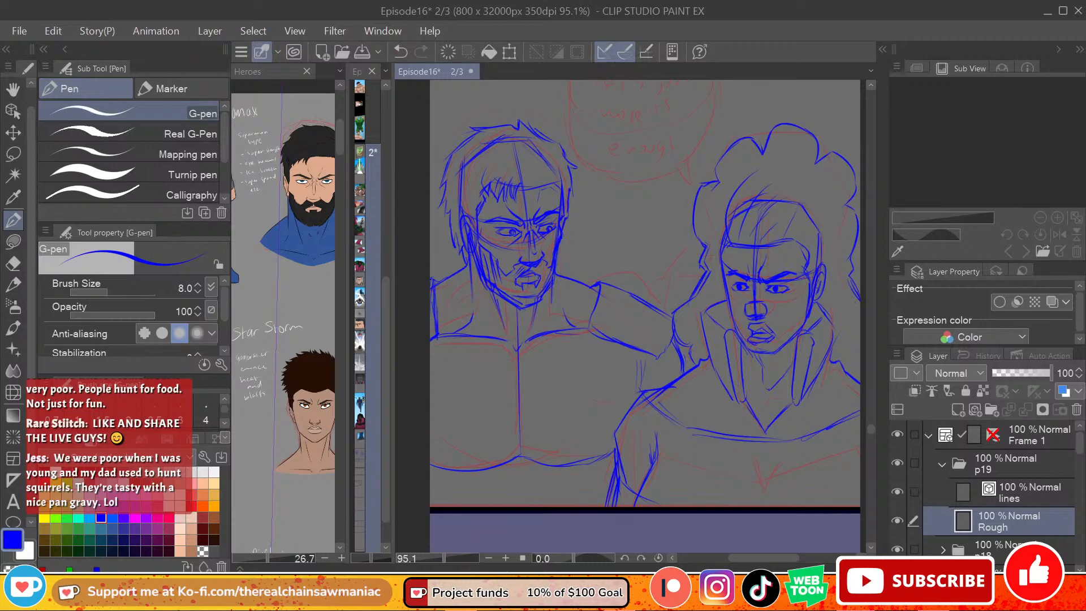
Step: Add the left-hand figure's small notch under the chest, both lower torso sides and light curves across the pectorals
left_click_drag(872, 431, 871, 433)
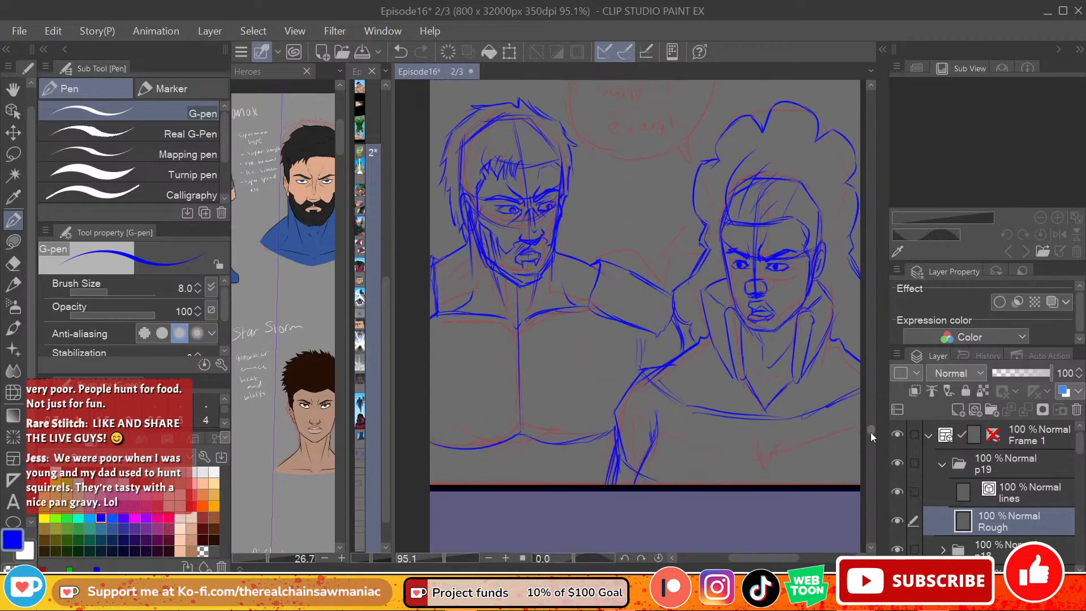
left_click_drag(769, 559, 753, 559)
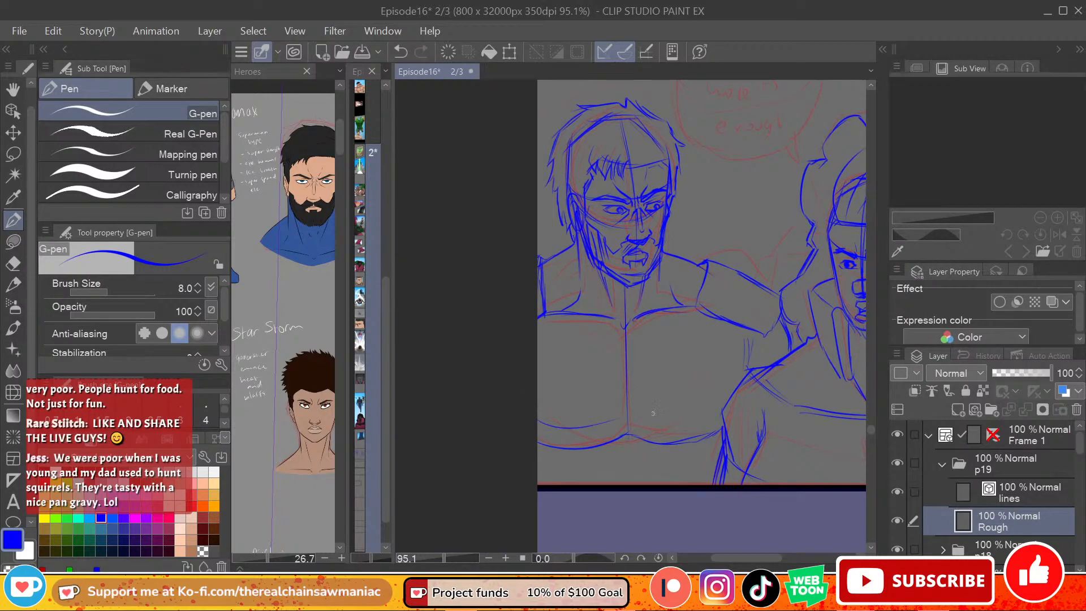
left_click_drag(625, 443, 631, 455)
key("ctrl+z")
left_click_drag(550, 456, 547, 478)
left_click_drag(705, 457, 699, 477)
left_click_drag(723, 558, 728, 555)
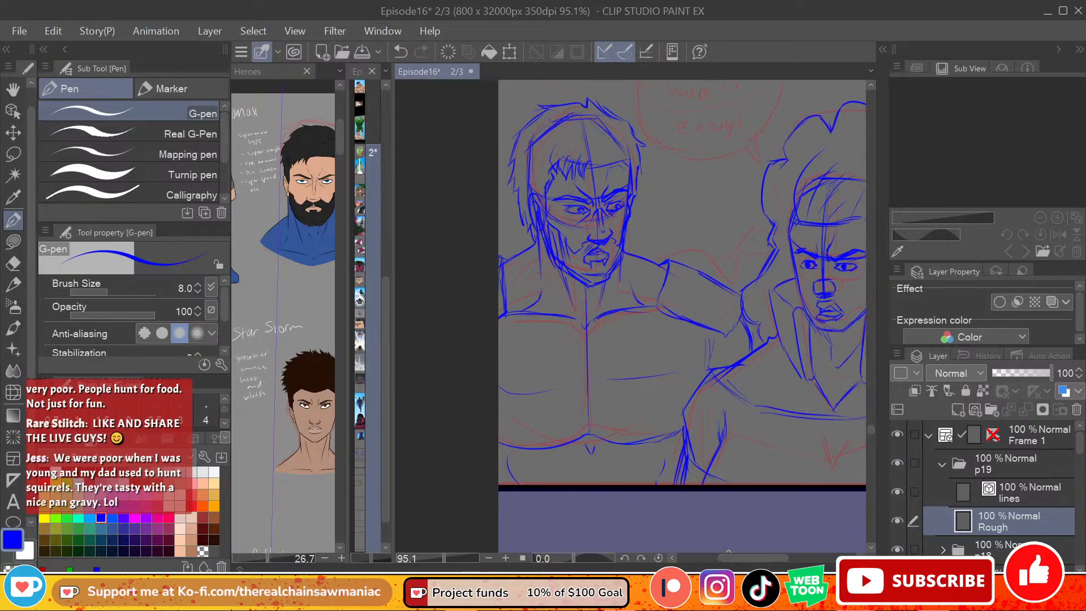
left_click(309, 475)
mouse_move(290, 482)
left_mouse_down()
mouse_move(391, 466)
mouse_move(286, 476)
left_mouse_up()
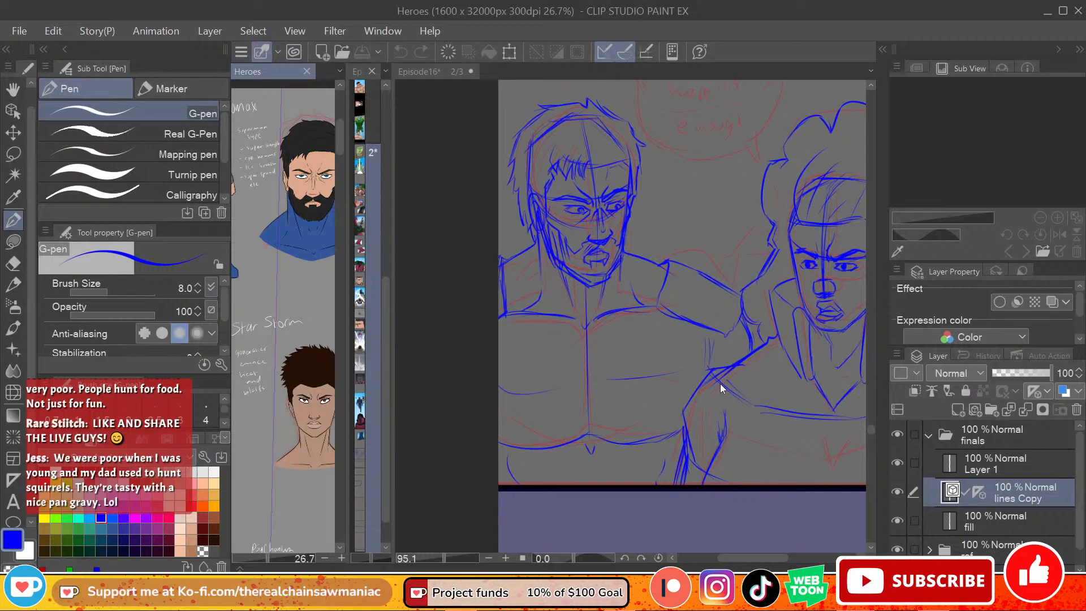
key("ctrl+Tab")
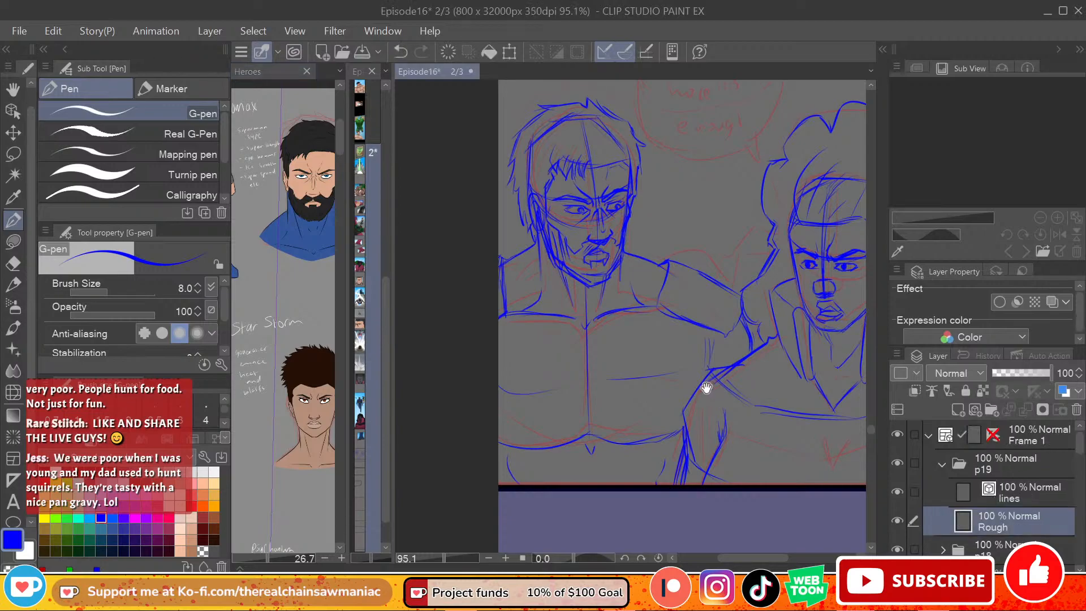
mouse_move(712, 389)
left_mouse_down()
mouse_move(655, 388)
mouse_move(623, 418)
mouse_move(676, 421)
left_mouse_up()
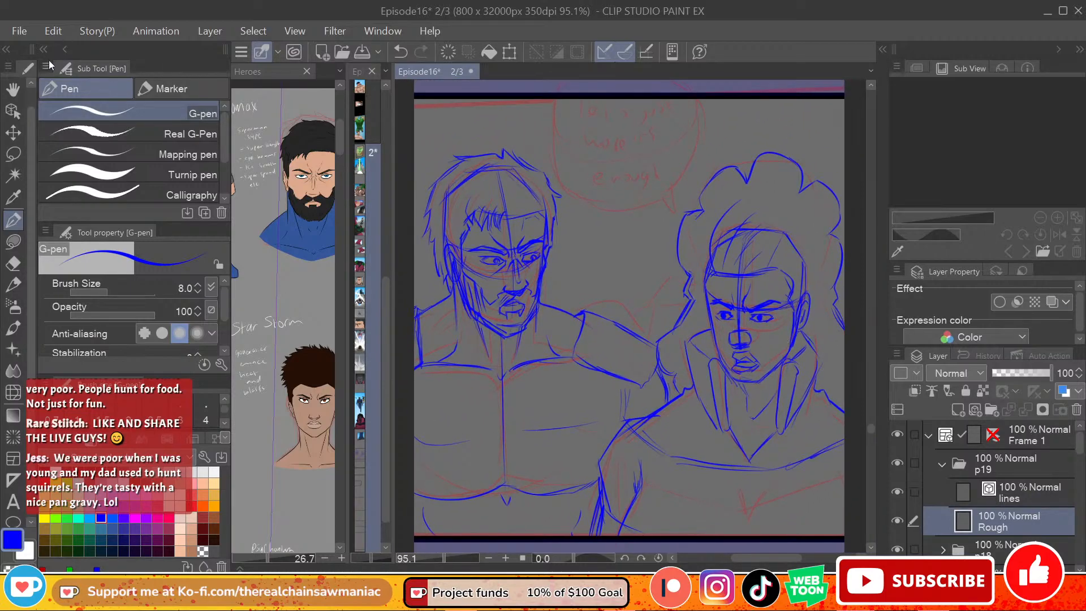
Step: Save the Episode16 file and lower the Rough layer's opacity to 36%
left_click(19, 30)
left_click(125, 135)
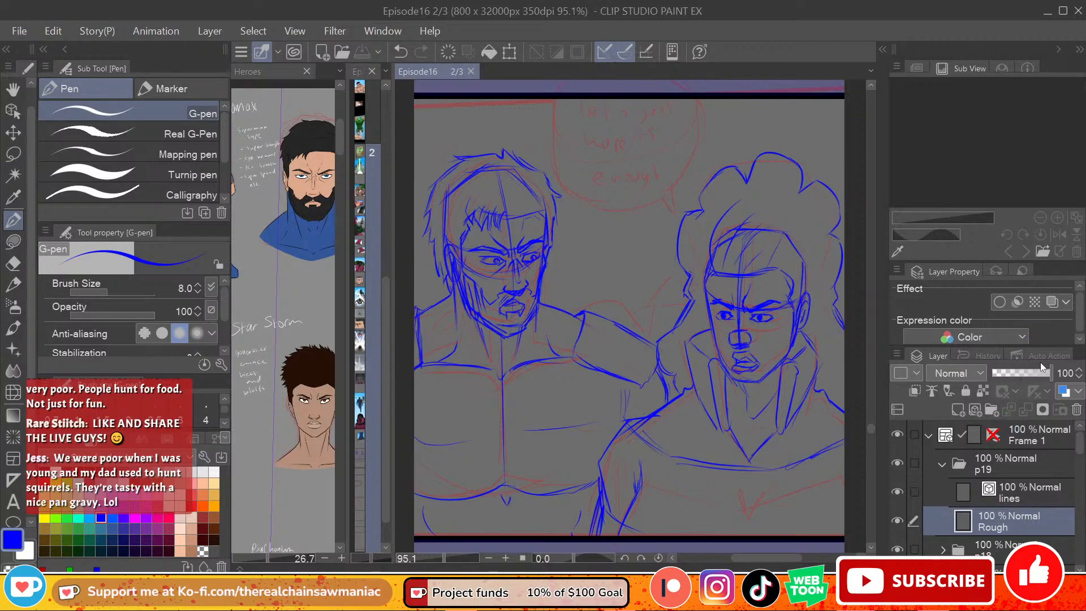
mouse_move(1036, 375)
left_mouse_down()
mouse_move(1003, 376)
mouse_move(1013, 374)
left_mouse_up()
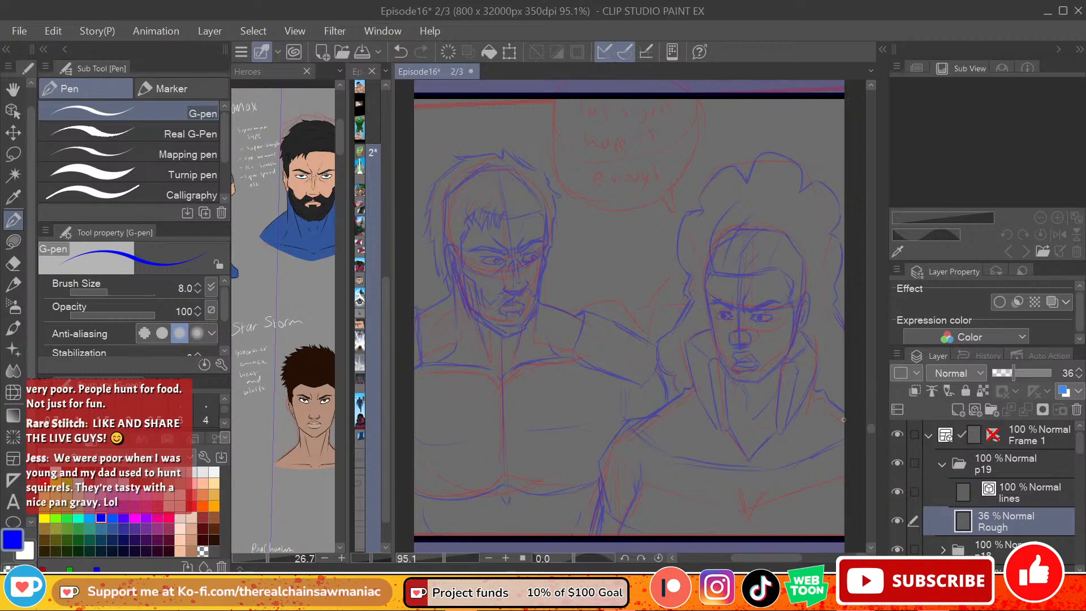
mouse_move(871, 430)
left_mouse_down()
mouse_move(870, 439)
mouse_move(870, 430)
left_mouse_up()
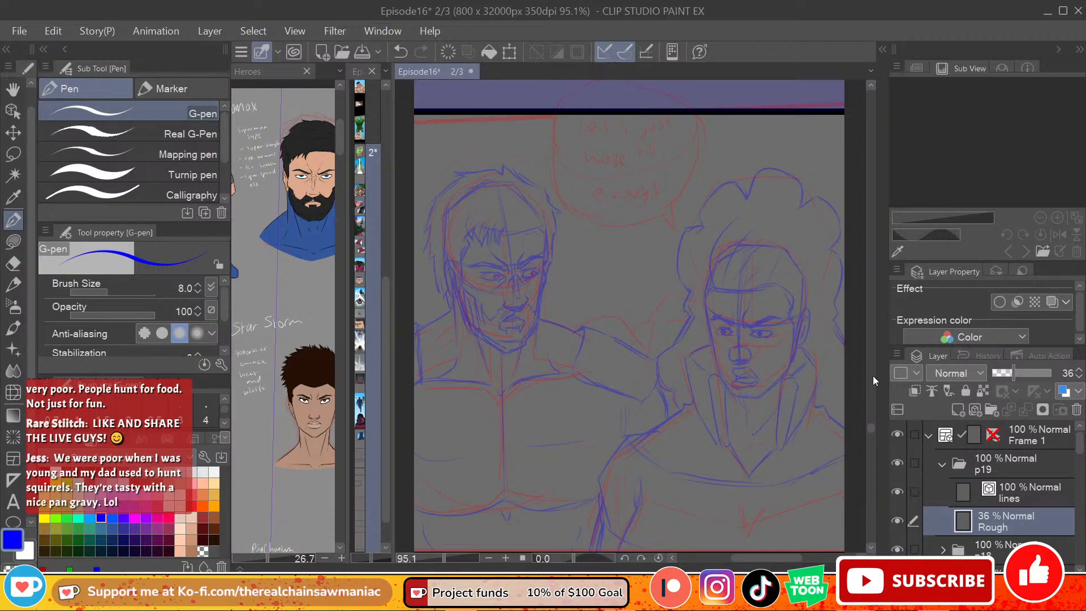
Step: Make the p19 folder's lines layer active with black as the drawing colour, and save the Episode16 file
left_click_drag(870, 426, 871, 427)
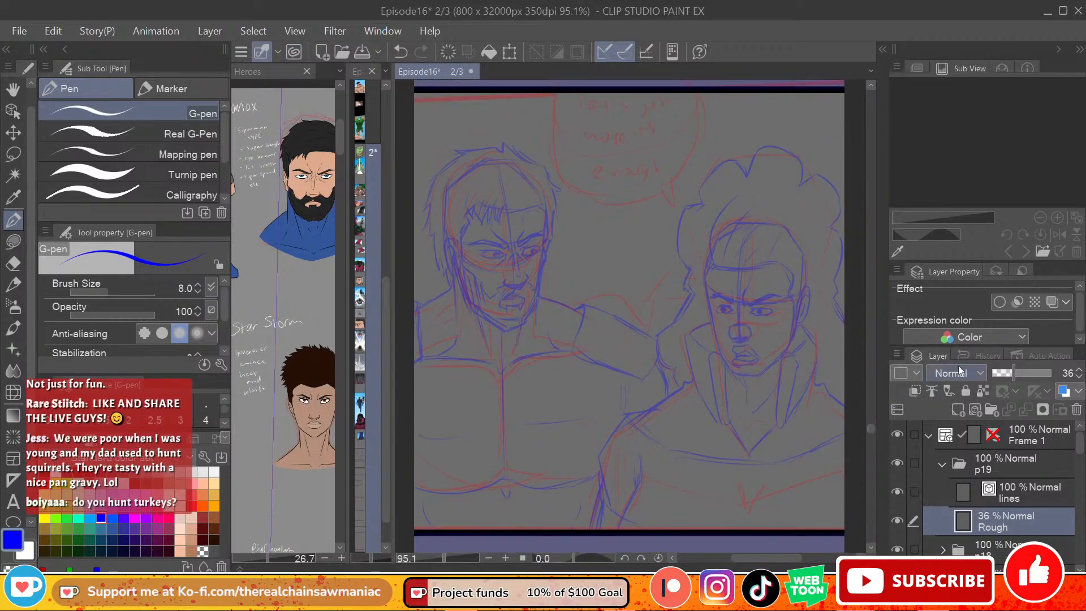
left_click(1013, 495)
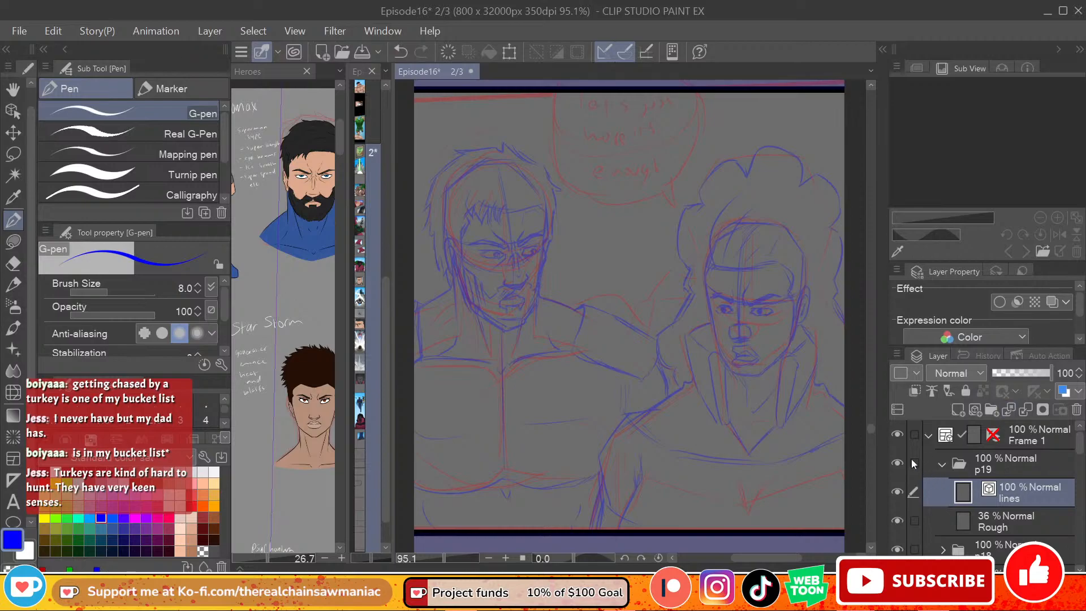
left_click(48, 468)
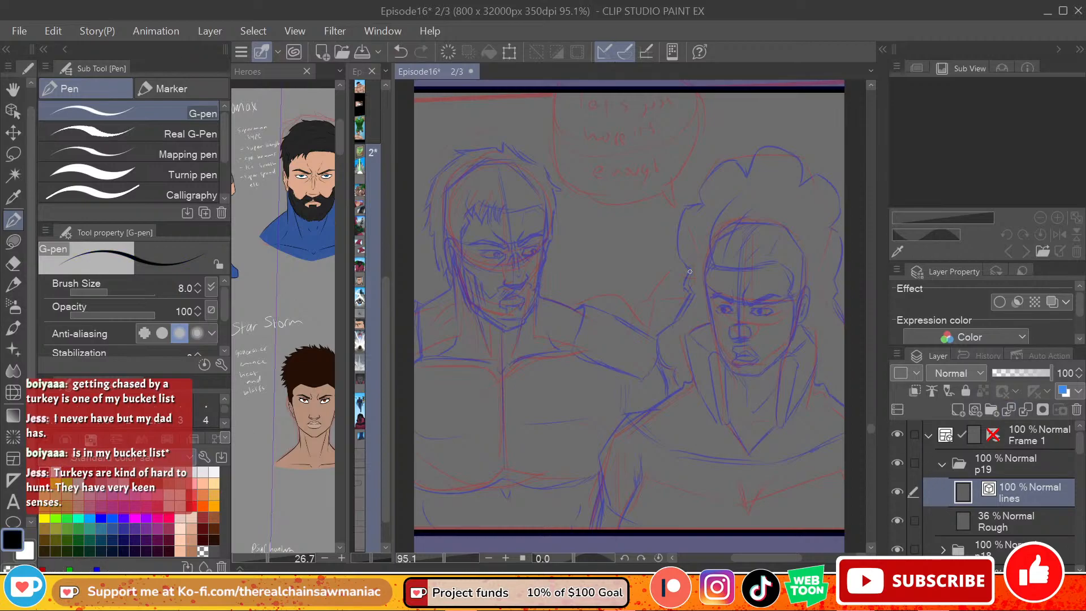
left_click_drag(783, 558, 789, 556)
left_click(23, 32)
left_click(120, 128)
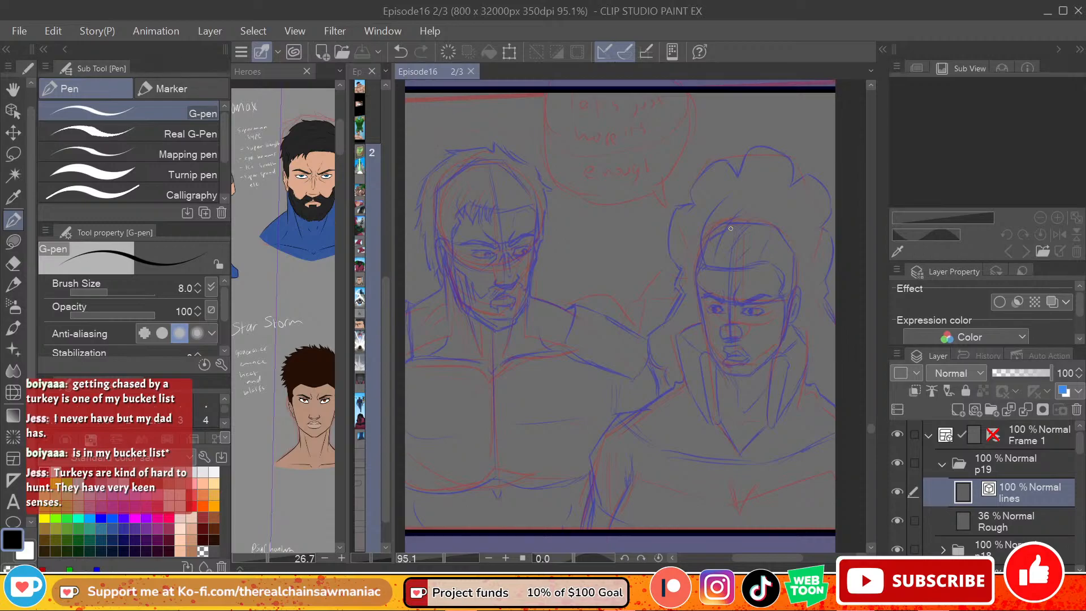
Step: Ink the left contour of the right-hand figure's face in black, from the temple past the cheekbone to the chin
left_click_drag(763, 558, 772, 558)
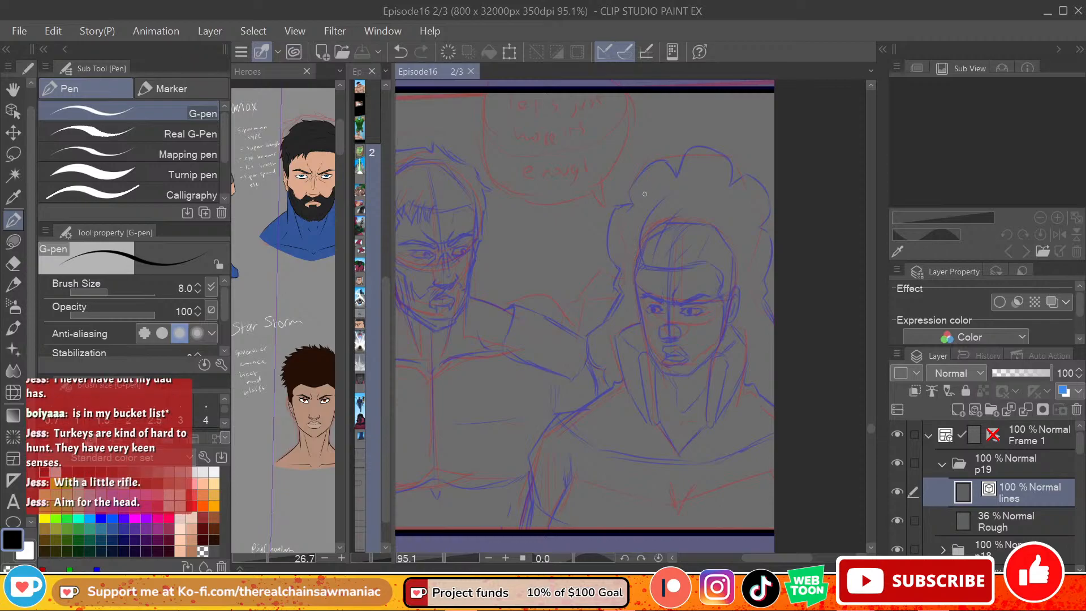
key("ctrl+z")
left_click_drag(637, 274, 641, 309)
key("ctrl+z")
key("ctrl+z")
mouse_move(638, 270)
left_mouse_down()
mouse_move(635, 300)
mouse_move(656, 370)
left_mouse_up()
key("ctrl+z")
mouse_move(640, 307)
left_mouse_down()
mouse_move(656, 370)
mouse_move(678, 379)
left_mouse_up()
key("ctrl+z")
key("ctrl+z")
left_click_drag(640, 307, 667, 380)
key("ctrl+z")
mouse_move(640, 308)
left_mouse_down()
mouse_move(648, 352)
mouse_move(677, 387)
left_mouse_up()
key("ctrl+z")
mouse_move(640, 307)
left_mouse_down()
mouse_move(647, 354)
mouse_move(679, 400)
left_mouse_up()
key("ctrl+z")
mouse_move(640, 308)
left_mouse_down()
mouse_move(653, 361)
mouse_move(670, 378)
left_mouse_up()
key("ctrl+z")
left_click_drag(640, 307, 668, 380)
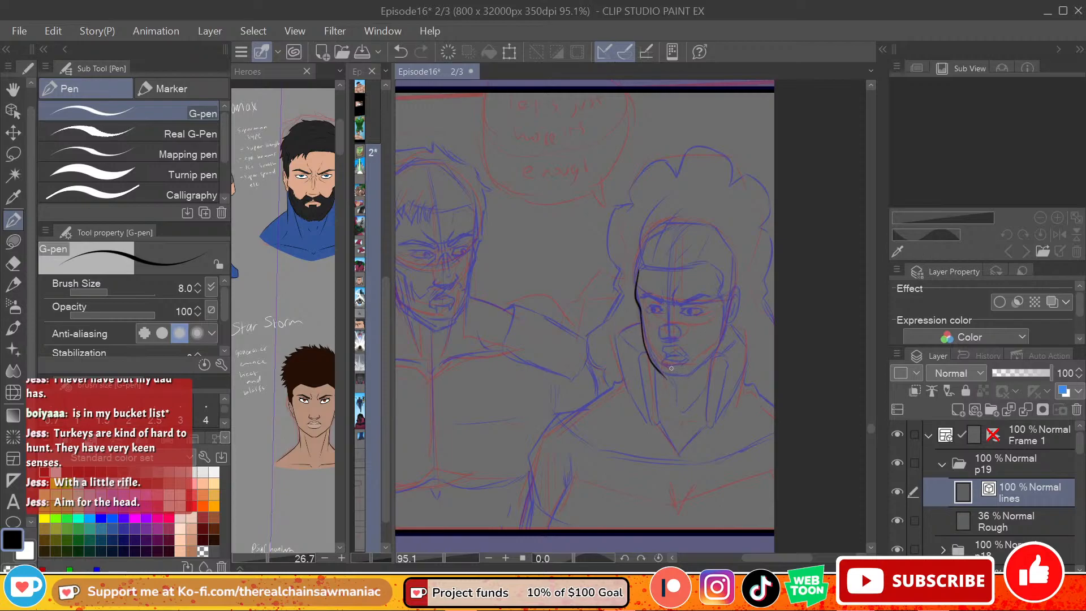
Step: Ink the right-hand figure's chin and the jawline rising from it toward the ear
left_click_drag(663, 376, 686, 377)
key("ctrl+z")
mouse_move(663, 375)
left_mouse_down()
mouse_move(692, 378)
mouse_move(682, 379)
mouse_move(715, 353)
mouse_move(682, 379)
mouse_move(719, 350)
mouse_move(680, 379)
mouse_move(715, 350)
left_mouse_up()
key("ctrl+z")
key("ctrl+z")
key("ctrl+z")
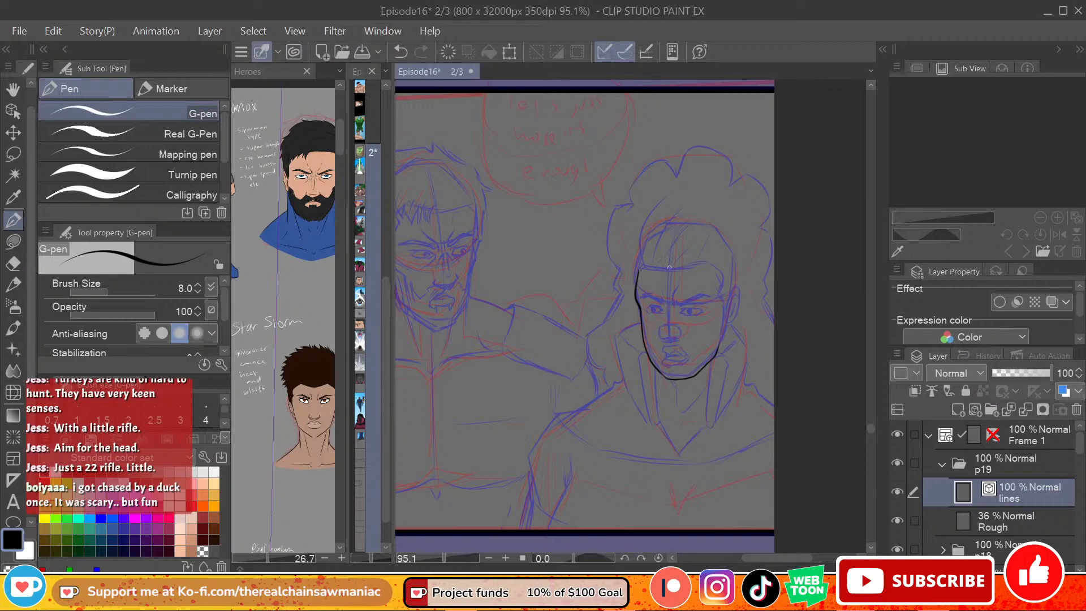
Step: Ink the right-hand figure's hairline across the forehead and continue it down the temple and sideburn to the jaw
key("ctrl+z")
key("ctrl+z")
mouse_move(639, 270)
left_mouse_down()
mouse_move(711, 265)
mouse_move(700, 266)
mouse_move(724, 297)
mouse_move(719, 276)
mouse_move(721, 298)
left_mouse_up()
key("ctrl+z")
key("ctrl+z")
key("ctrl+z")
key("ctrl+z")
key("ctrl+z")
key("ctrl+z")
key("ctrl+z")
key("ctrl+z")
key("ctrl+z")
key("ctrl+z")
left_click_drag(720, 296, 723, 333)
key("ctrl+z")
left_click_drag(719, 296, 724, 332)
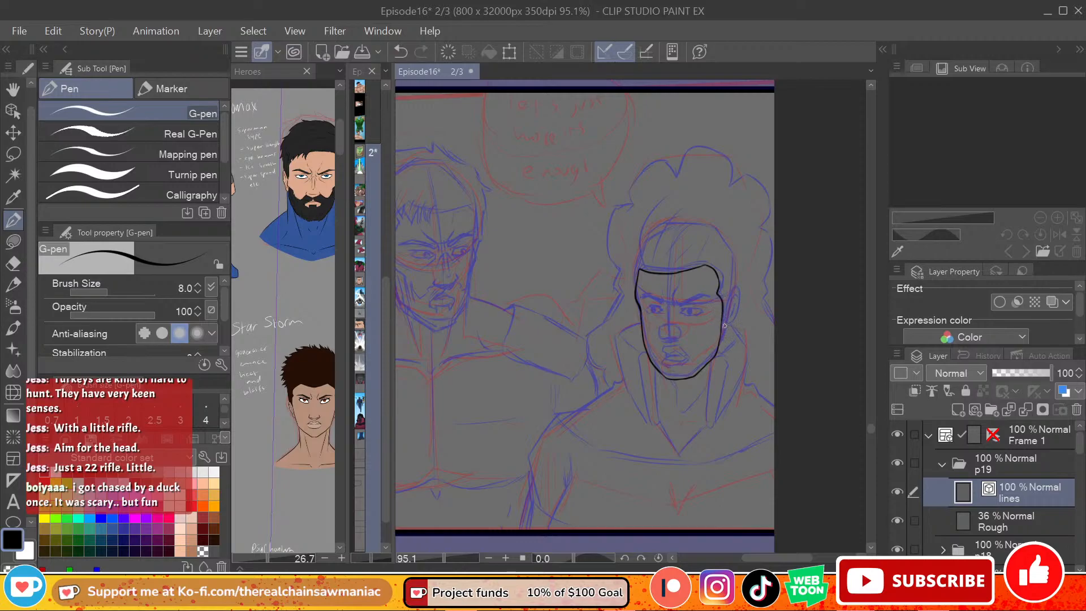
Step: Ink the right-hand figure's ear beside the sideburn, including its lobe and inner lines
mouse_move(724, 313)
left_mouse_down()
mouse_move(722, 337)
mouse_move(729, 292)
left_mouse_up()
key("ctrl+z")
key("ctrl+z")
mouse_move(720, 338)
left_mouse_down()
mouse_move(734, 288)
mouse_move(738, 311)
mouse_move(734, 316)
left_mouse_up()
key("ctrl+z")
key("ctrl+z")
mouse_move(727, 327)
left_mouse_down()
mouse_move(736, 300)
mouse_move(734, 312)
left_mouse_up()
key("ctrl+z")
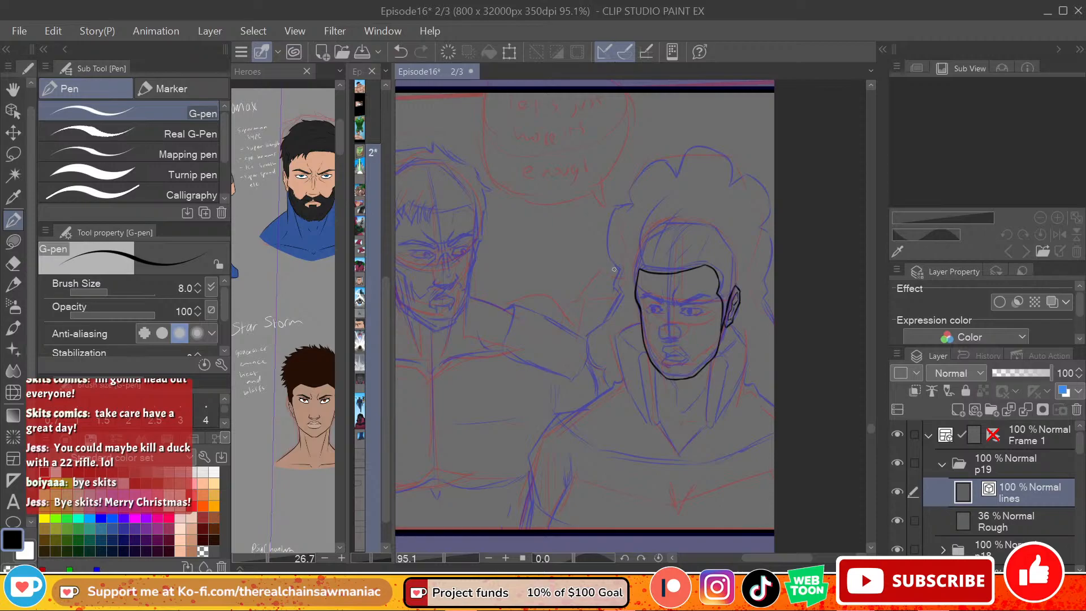
left_click_drag(634, 243, 639, 198)
key("ctrl+z")
left_click_drag(633, 240, 646, 189)
key("ctrl+z")
Step: Ink a short neck line running down from below the right-hand figure's ear
left_click_drag(728, 326, 731, 351)
key("ctrl+z")
key("ctrl+z")
key("ctrl+z")
key("ctrl+z")
Step: Ink the angled eyebrow and the eye nearer the ear on the right-hand figure's face
mouse_move(679, 303)
left_mouse_down()
mouse_move(712, 298)
mouse_move(678, 304)
left_mouse_up()
key("ctrl+z")
key("ctrl+z")
mouse_move(675, 290)
left_mouse_down()
mouse_move(676, 310)
mouse_move(702, 310)
mouse_move(690, 313)
left_mouse_up()
key("ctrl+z")
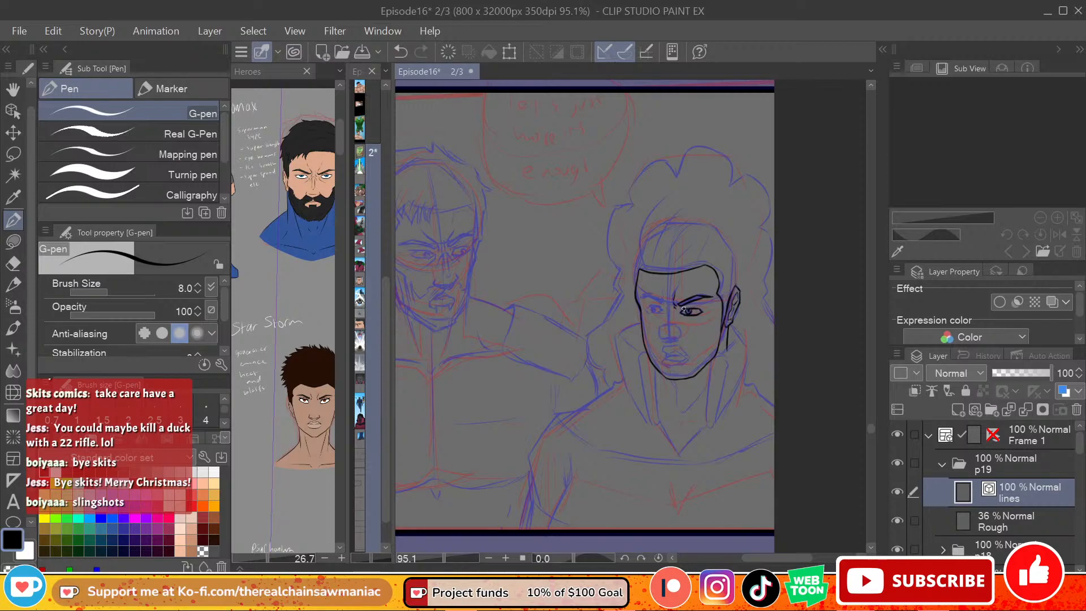
left_click_drag(683, 307, 697, 305)
Step: Ink the right-hand figure's other eye, with its lowered eyebrow and the frown line between the brows
mouse_move(663, 308)
left_mouse_down()
mouse_move(640, 299)
mouse_move(660, 310)
mouse_move(645, 312)
mouse_move(662, 312)
mouse_move(646, 315)
mouse_move(666, 315)
mouse_move(657, 312)
left_mouse_up()
key("ctrl+z")
key("ctrl+z")
key("ctrl+z")
key("ctrl+z")
key("ctrl+z")
key("ctrl+z")
key("ctrl+z")
key("ctrl+z")
key("ctrl+z")
key("ctrl+z")
key("ctrl+z")
key("ctrl+z")
key("ctrl+z")
key("ctrl+z")
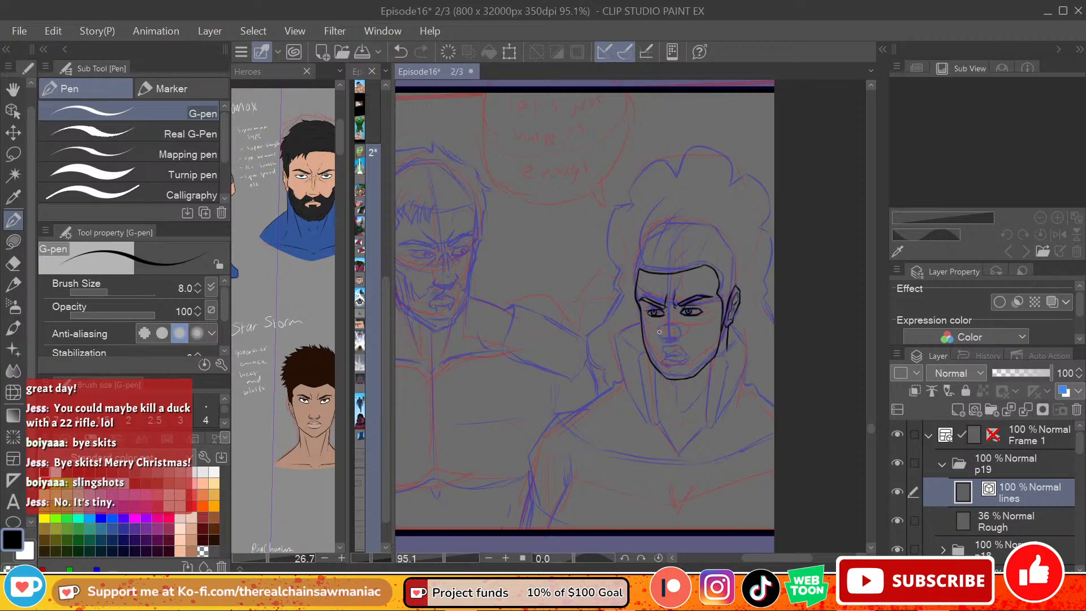
Step: Ink the right-hand figure's nose, with its rounded tip and nostrils, over the rough
key("ctrl+z")
mouse_move(661, 327)
left_mouse_down()
mouse_move(667, 340)
mouse_move(680, 338)
mouse_move(668, 341)
mouse_move(682, 332)
left_mouse_up()
key("ctrl+z")
key("ctrl+z")
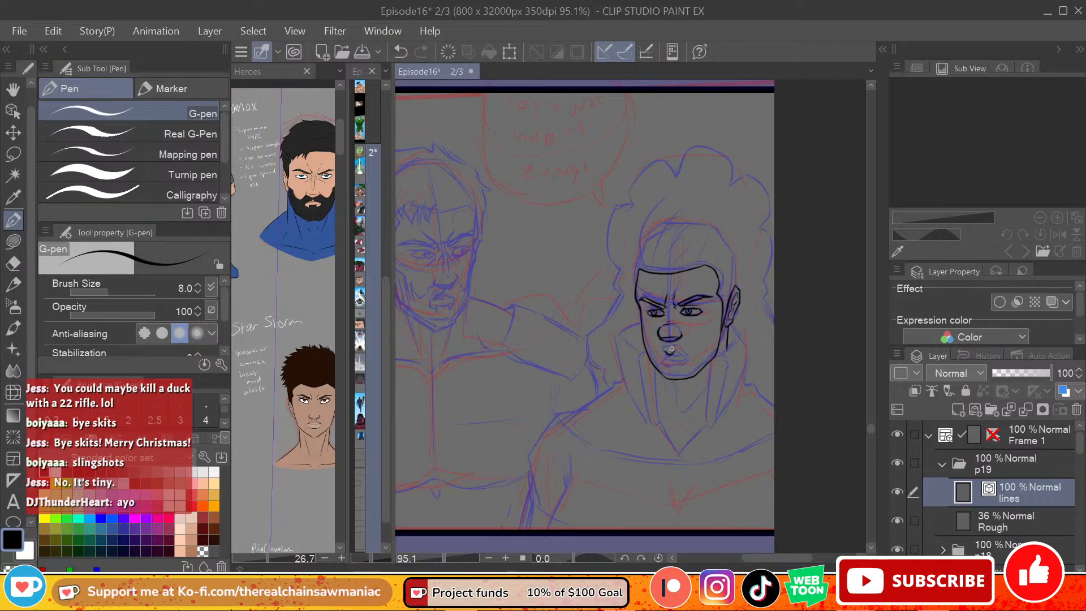
Step: Ink the right-hand figure's upper lip and the corners of the mouth below the nose
mouse_move(666, 345)
left_mouse_down()
mouse_move(688, 359)
mouse_move(670, 357)
left_mouse_up()
key("ctrl+z")
key("ctrl+z")
key("ctrl+z")
key("ctrl+z")
key("ctrl+z")
key("ctrl+z")
key("ctrl+z")
left_click_drag(664, 356, 671, 361)
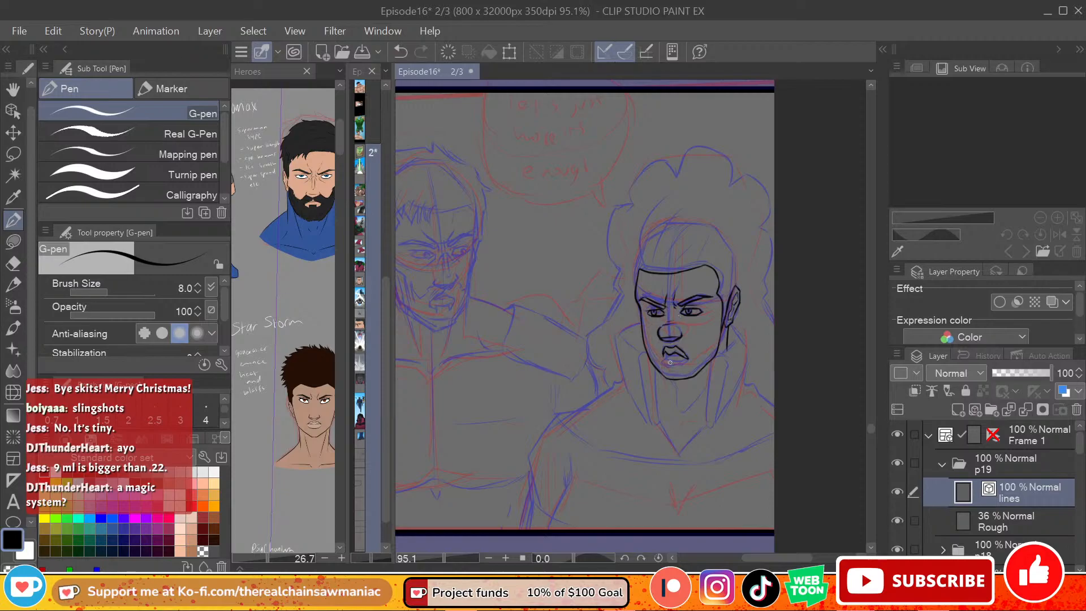
Step: Ink the right-hand figure's mouth opening and full lower lip
key("ctrl+z")
left_click_drag(688, 358, 662, 362)
key("ctrl+z")
key("ctrl+z")
key("ctrl+z")
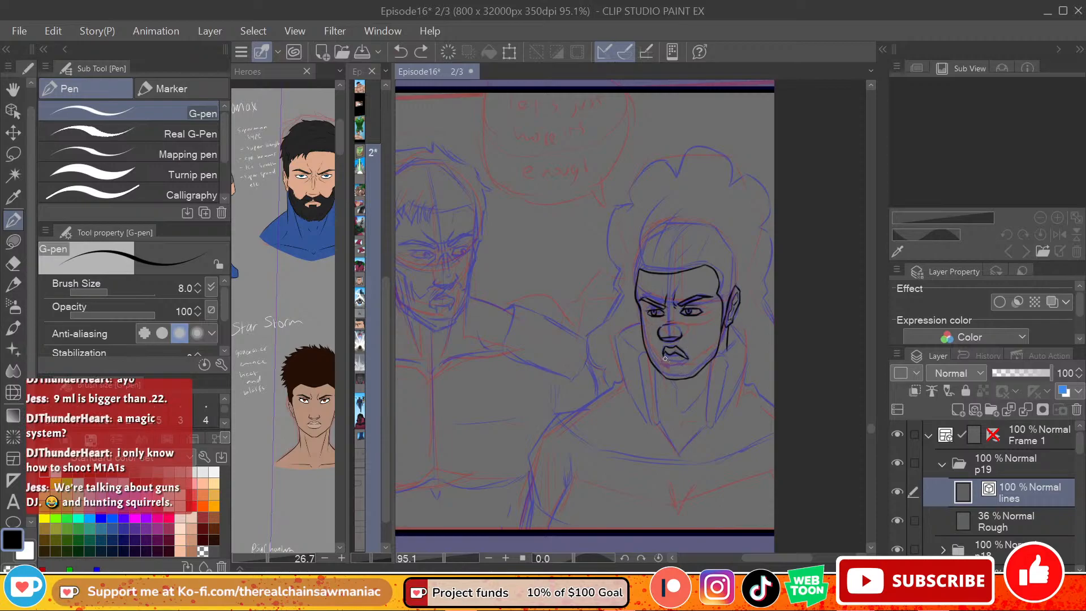
left_click_drag(664, 360, 689, 359)
key("ctrl+z")
key("ctrl+z")
left_click_drag(671, 356, 687, 359)
key("ctrl+z")
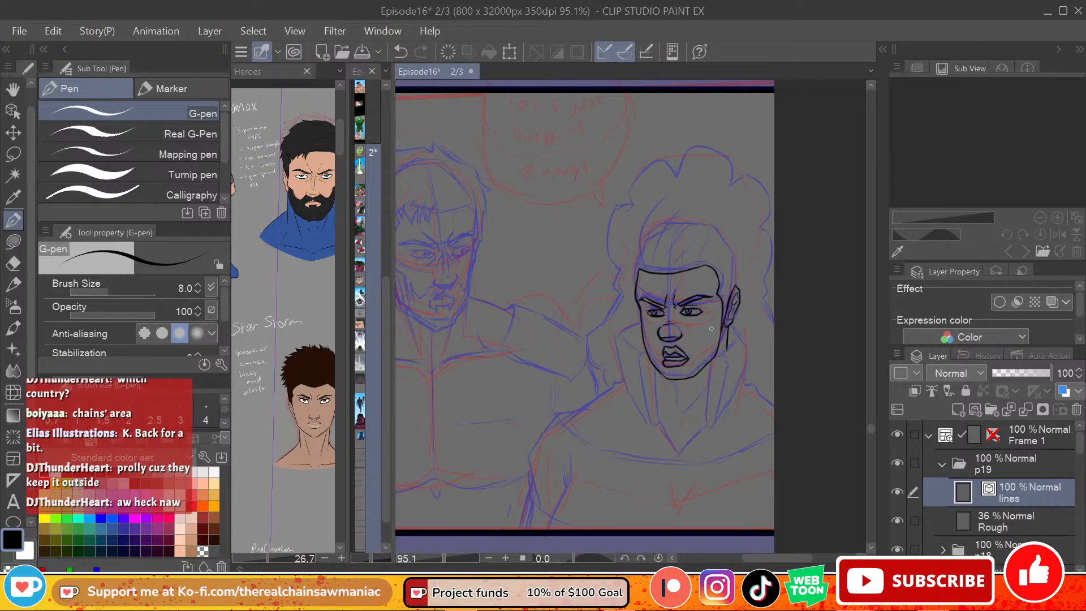
left_click_drag(637, 243, 646, 190)
key("ctrl+z")
left_click_drag(632, 248, 648, 196)
key("ctrl+z")
key("ctrl+z")
left_click_drag(633, 249, 651, 180)
key("ctrl+z")
left_click_drag(635, 235, 644, 195)
key("ctrl+z")
mouse_move(636, 234)
left_mouse_down()
mouse_move(658, 174)
mouse_move(684, 176)
left_mouse_up()
key("ctrl+z")
key("ctrl+z")
mouse_move(641, 183)
left_mouse_down()
mouse_move(701, 180)
mouse_move(674, 170)
mouse_move(693, 190)
mouse_move(714, 174)
mouse_move(702, 180)
mouse_move(740, 219)
left_mouse_up()
key("ctrl+z")
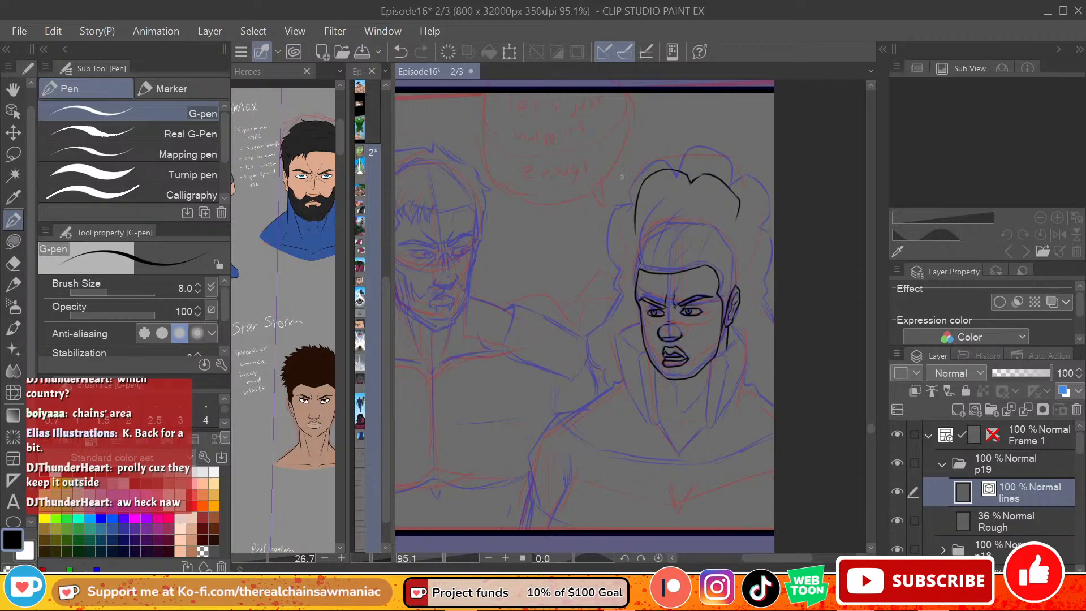
key("ctrl+z")
key("ctrl+z")
key("ctrl+z")
key("ctrl+z")
key("ctrl+z")
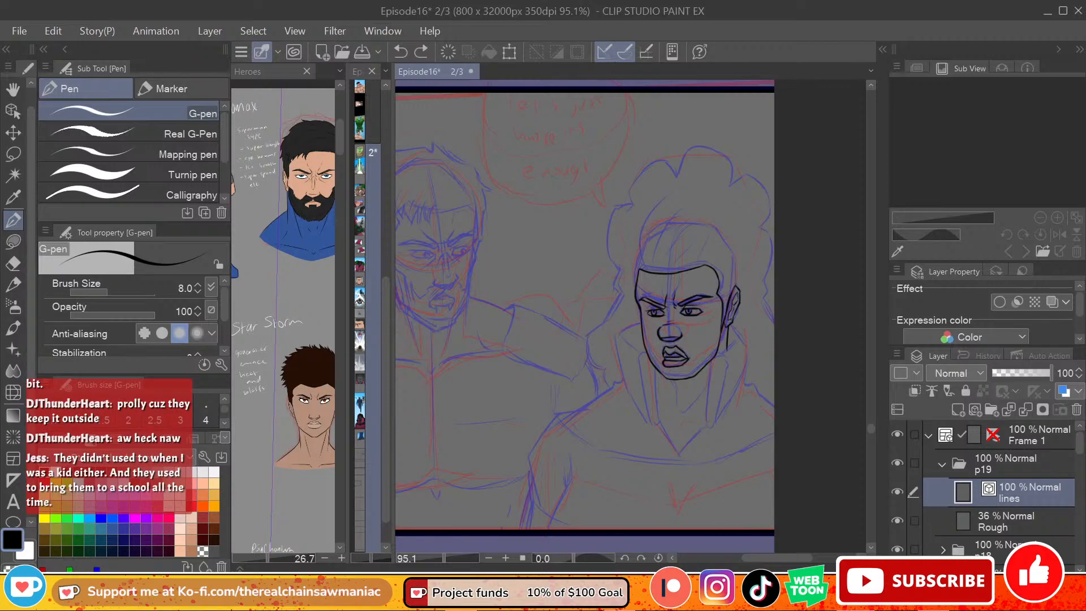
Step: Ink the right-hand figure's hair outline from the left temple upward and in two lobes over the crown
left_click_drag(639, 253, 642, 187)
key("ctrl+z")
left_click_drag(638, 253, 643, 178)
key("ctrl+z")
left_click_drag(634, 256, 633, 181)
key("ctrl+z")
left_click_drag(635, 255, 632, 173)
mouse_move(634, 251)
left_mouse_down()
mouse_move(633, 175)
mouse_move(664, 160)
mouse_move(674, 171)
left_mouse_up()
key("ctrl+z")
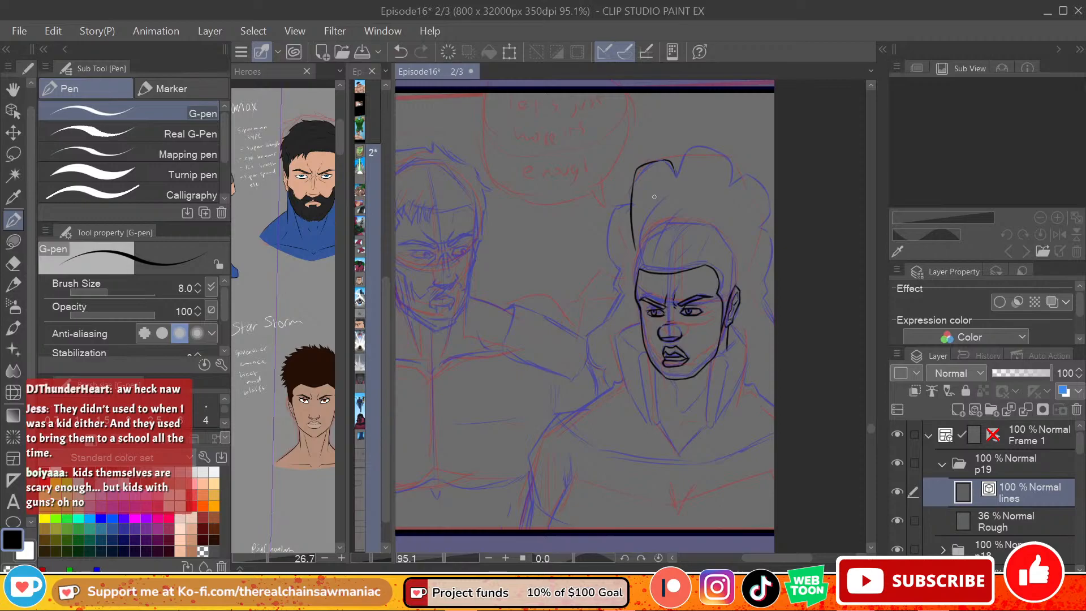
mouse_move(676, 168)
left_mouse_down()
mouse_move(732, 171)
mouse_move(733, 187)
left_mouse_up()
key("ctrl+z")
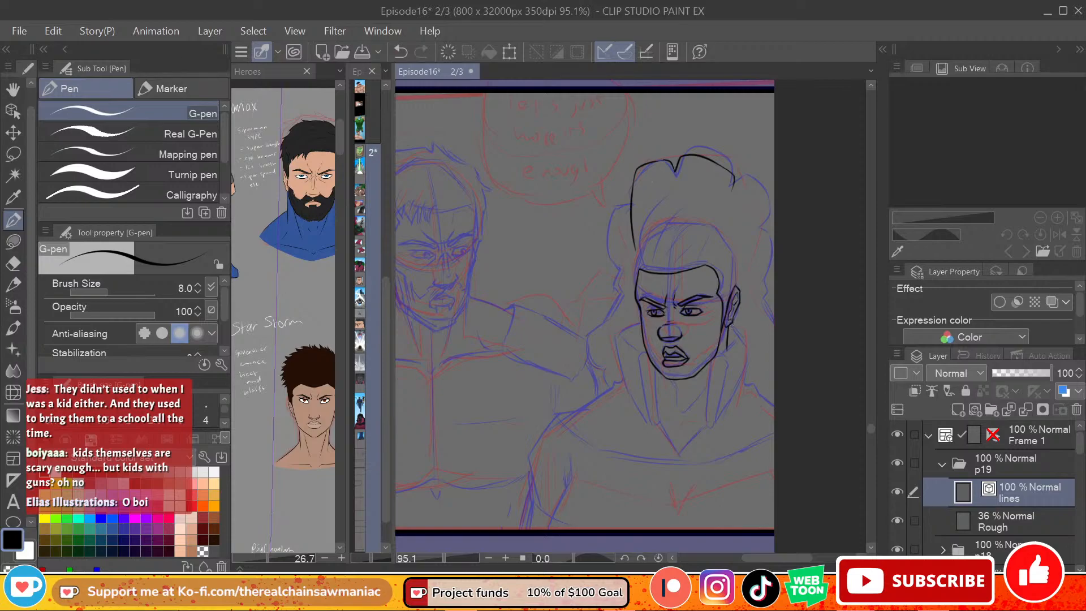
Step: Ink the wavy left edge of the right-hand figure's big hair down to the shoulder
left_click_drag(630, 199, 612, 212)
key("ctrl+z")
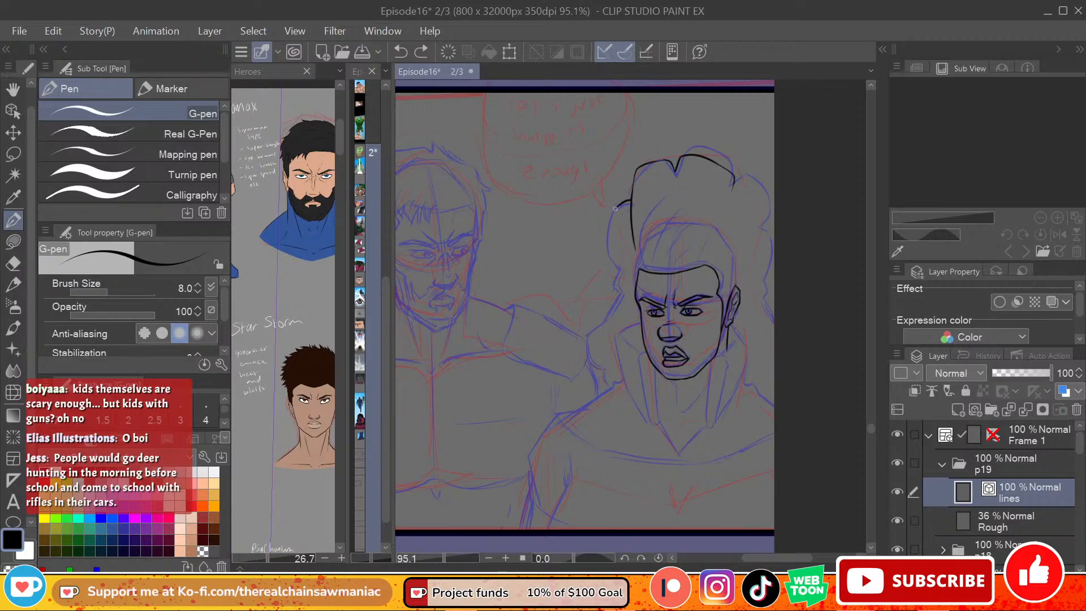
mouse_move(631, 202)
left_mouse_down()
mouse_move(607, 216)
mouse_move(622, 298)
mouse_move(596, 327)
mouse_move(591, 364)
mouse_move(604, 376)
left_mouse_up()
key("ctrl+z")
key("ctrl+z")
mouse_move(617, 300)
left_mouse_down()
mouse_move(594, 326)
mouse_move(604, 387)
left_mouse_up()
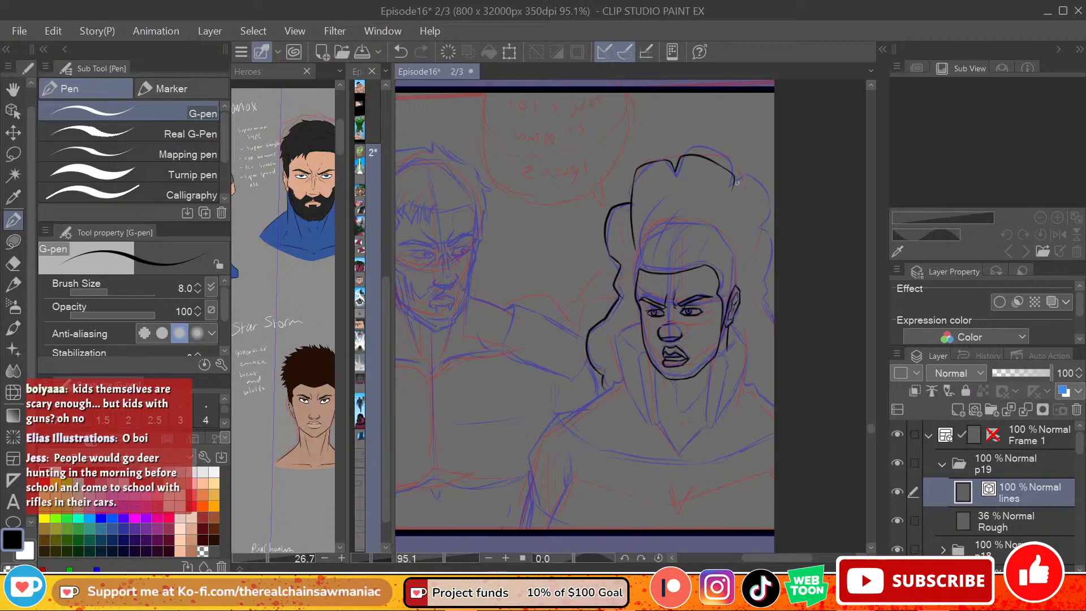
mouse_move(733, 190)
left_mouse_down()
mouse_move(742, 184)
mouse_move(762, 222)
left_mouse_up()
key("ctrl+z")
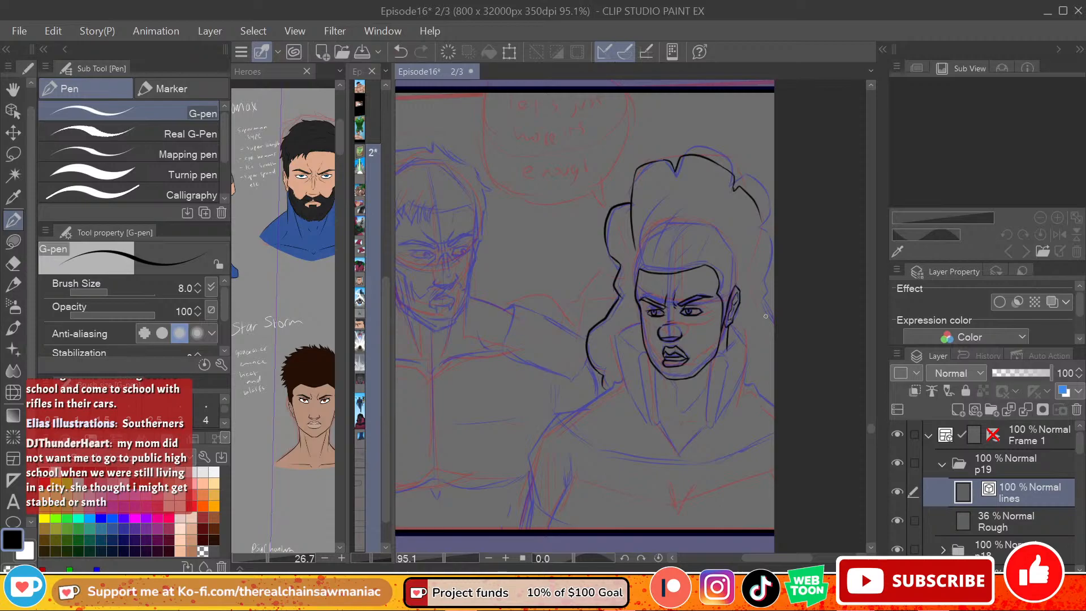
key("ctrl+z")
left_click_drag(733, 193, 753, 184)
key("ctrl+z")
Step: Erase the upper part of the right-hand figure's hair outline and re-ink it in wavy curls over the crown and down the right side
key("e")
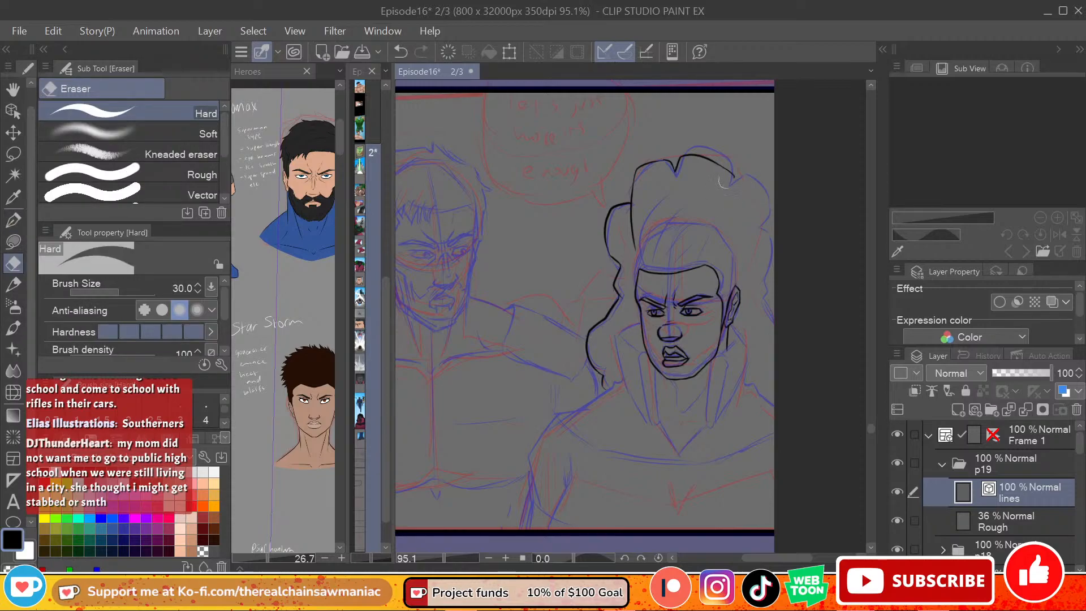
mouse_move(713, 153)
left_mouse_down()
mouse_move(667, 165)
mouse_move(698, 170)
mouse_move(639, 169)
mouse_move(632, 244)
mouse_move(617, 209)
left_mouse_up()
key("p")
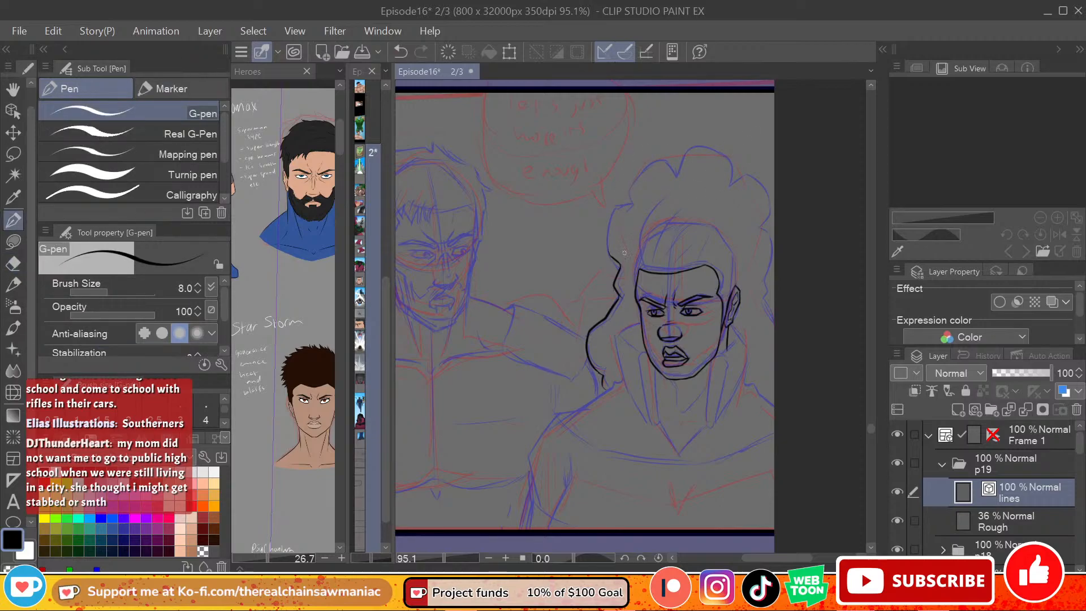
mouse_move(610, 256)
left_mouse_down()
mouse_move(611, 229)
mouse_move(632, 224)
mouse_move(607, 237)
mouse_move(624, 222)
mouse_move(623, 197)
mouse_move(655, 179)
left_mouse_up()
key("ctrl+z")
key("ctrl+z")
mouse_move(626, 222)
left_mouse_down()
mouse_move(622, 192)
mouse_move(673, 174)
mouse_move(667, 165)
mouse_move(673, 178)
mouse_move(680, 166)
mouse_move(734, 187)
mouse_move(723, 176)
mouse_move(745, 188)
mouse_move(771, 238)
mouse_move(730, 197)
mouse_move(739, 188)
mouse_move(762, 215)
mouse_move(765, 277)
left_mouse_up()
key("ctrl+z")
key("ctrl+z")
left_click_drag(758, 237, 774, 342)
key("ctrl+z")
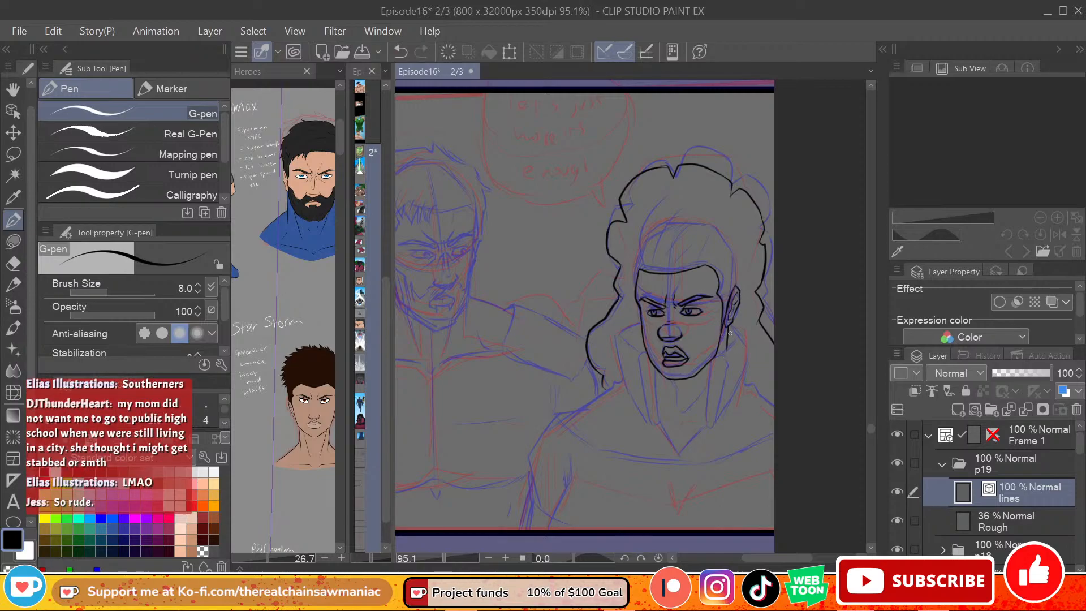
Step: Ink the raised collar flap on the right side of the right-hand figure's neck, including its inner fold lines
key("ctrl+z")
left_click_drag(728, 338, 707, 421)
mouse_move(712, 364)
left_mouse_down()
mouse_move(725, 377)
mouse_move(710, 428)
left_mouse_up()
key("ctrl+z")
key("ctrl+z")
mouse_move(726, 377)
left_mouse_down()
mouse_move(746, 349)
mouse_move(743, 394)
left_mouse_up()
Step: Ink the right-hand figure's shoulder line from the right collar flap out to the panel's right edge
key("ctrl+z")
key("ctrl+z")
key("ctrl+z")
key("ctrl+z")
mouse_move(747, 351)
left_mouse_down()
mouse_move(741, 395)
mouse_move(775, 408)
left_mouse_up()
key("ctrl+z")
key("ctrl+z")
key("ctrl+z")
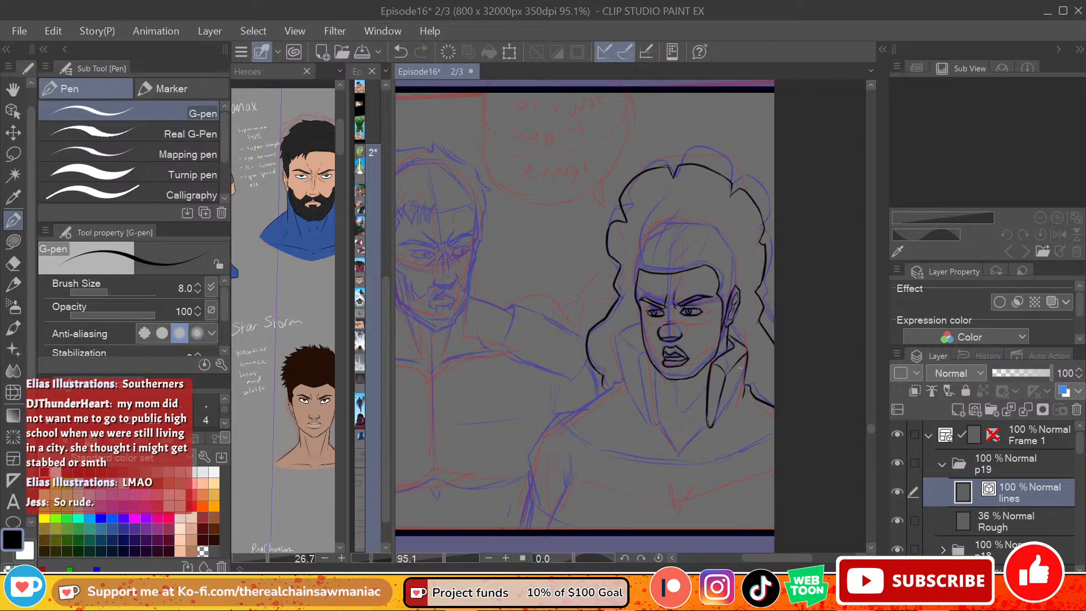
Step: Ink the left collar flap of the right-hand figure and the V-shaped neckline point joining both flaps
mouse_move(643, 329)
left_mouse_down()
mouse_move(617, 343)
mouse_move(646, 426)
left_mouse_up()
key("ctrl+z")
mouse_move(621, 343)
left_mouse_down()
mouse_move(644, 359)
mouse_move(657, 427)
left_mouse_up()
key("ctrl+z")
mouse_move(655, 365)
left_mouse_down()
mouse_move(665, 427)
mouse_move(706, 424)
mouse_move(698, 433)
mouse_move(711, 389)
left_mouse_up()
key("ctrl+z")
key("ctrl+z")
left_click_drag(697, 434, 706, 409)
key("ctrl+z")
key("ctrl+y")
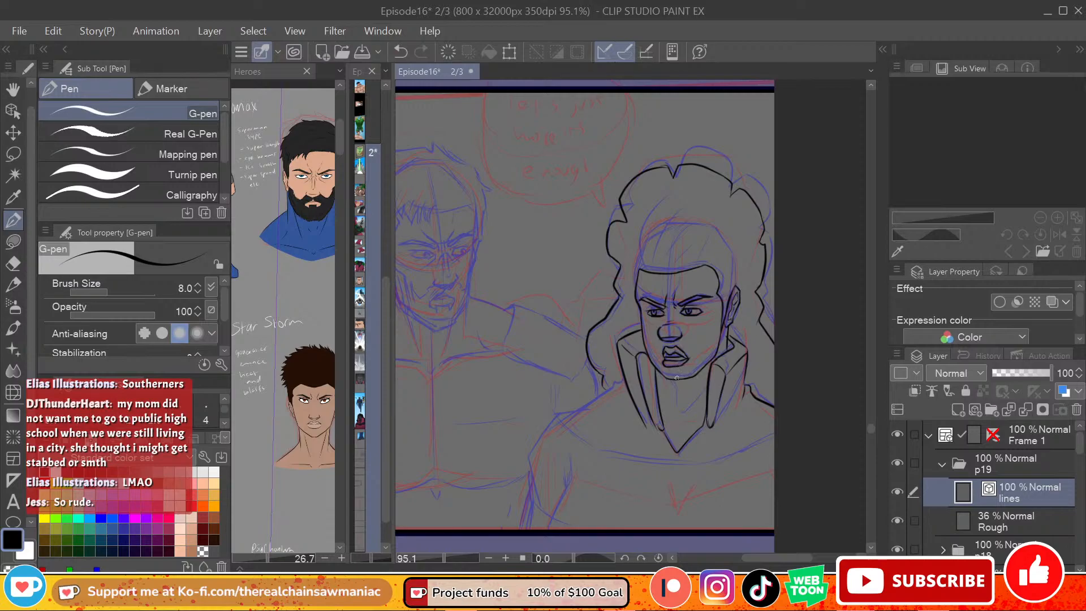
Step: Ink the left neck line under the right-hand figure's chin and short collarbone marks above the V neckline
key("ctrl+z")
left_click_drag(673, 384, 679, 413)
key("ctrl+z")
left_click_drag(676, 430, 682, 423)
key("ctrl+z")
key("ctrl+z")
left_click_drag(679, 430, 685, 423)
key("ctrl+z")
key("ctrl+z")
mouse_move(681, 431)
left_mouse_down()
mouse_move(706, 426)
mouse_move(671, 427)
left_mouse_up()
key("ctrl+z")
key("ctrl+z")
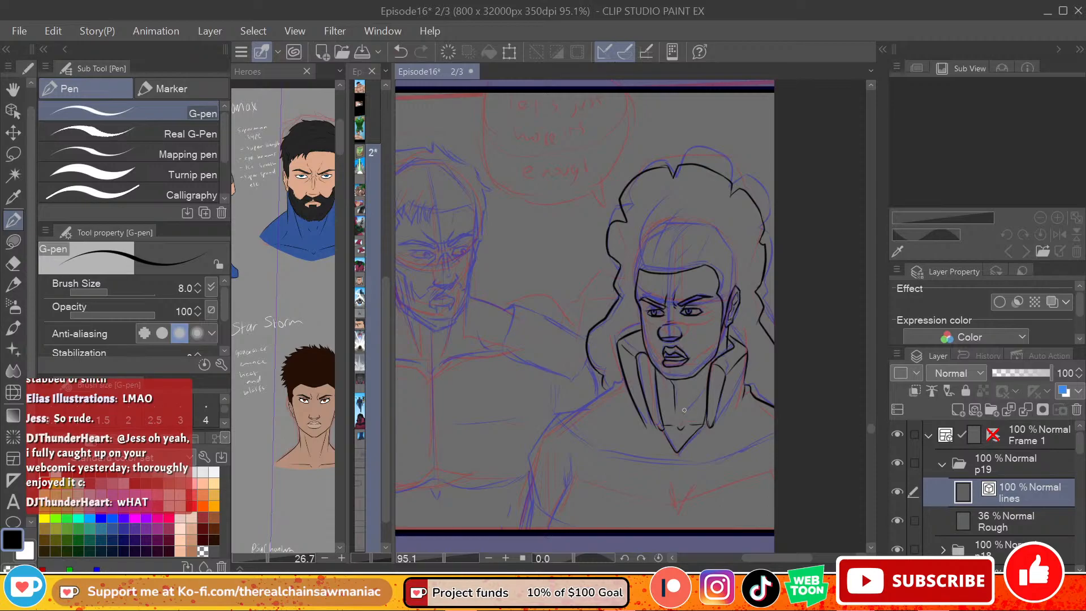
Step: Hatch the shadow under the right-hand figure's chin with diagonal strokes down the neck
left_click_drag(710, 371, 694, 403)
key("ctrl+z")
left_click_drag(710, 365, 690, 411)
key("ctrl+z")
left_click_drag(682, 380, 673, 392)
left_click_drag(689, 379, 681, 393)
mouse_move(704, 379)
left_mouse_down()
mouse_move(673, 409)
mouse_move(683, 409)
left_mouse_up()
left_click_drag(696, 396, 677, 426)
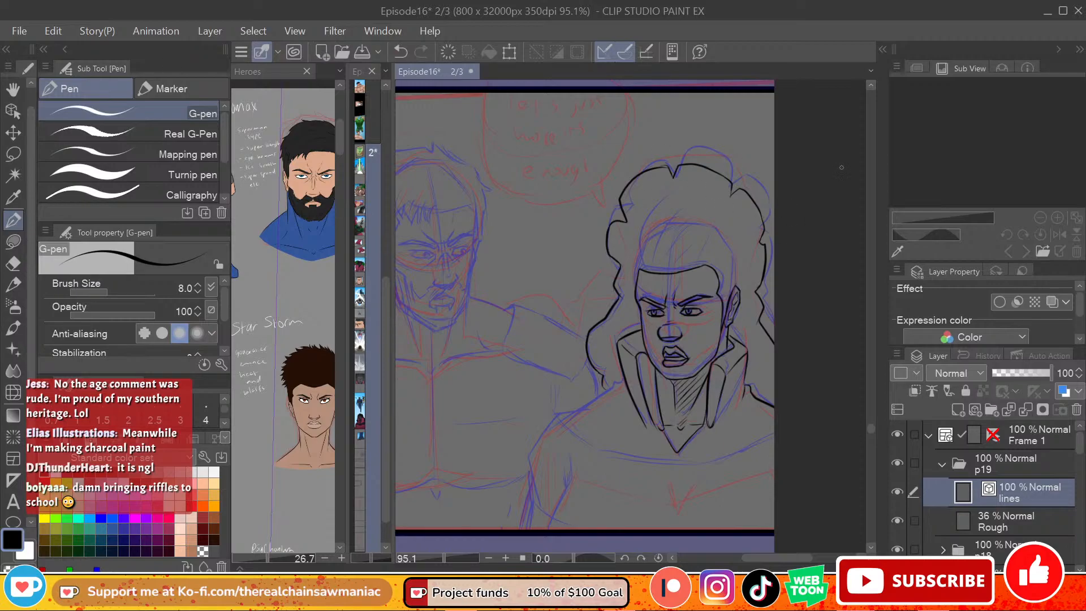
Step: Lasso the upper part of the right-hand figure's inked hair and squash it vertically to lower the crown
key("m")
mouse_move(682, 128)
left_mouse_down()
mouse_move(598, 196)
mouse_move(599, 255)
mouse_move(618, 267)
mouse_move(704, 262)
mouse_move(769, 280)
left_mouse_up()
mouse_move(701, 123)
left_mouse_down()
mouse_move(824, 190)
mouse_move(803, 285)
mouse_move(764, 291)
left_mouse_up()
left_click(749, 327)
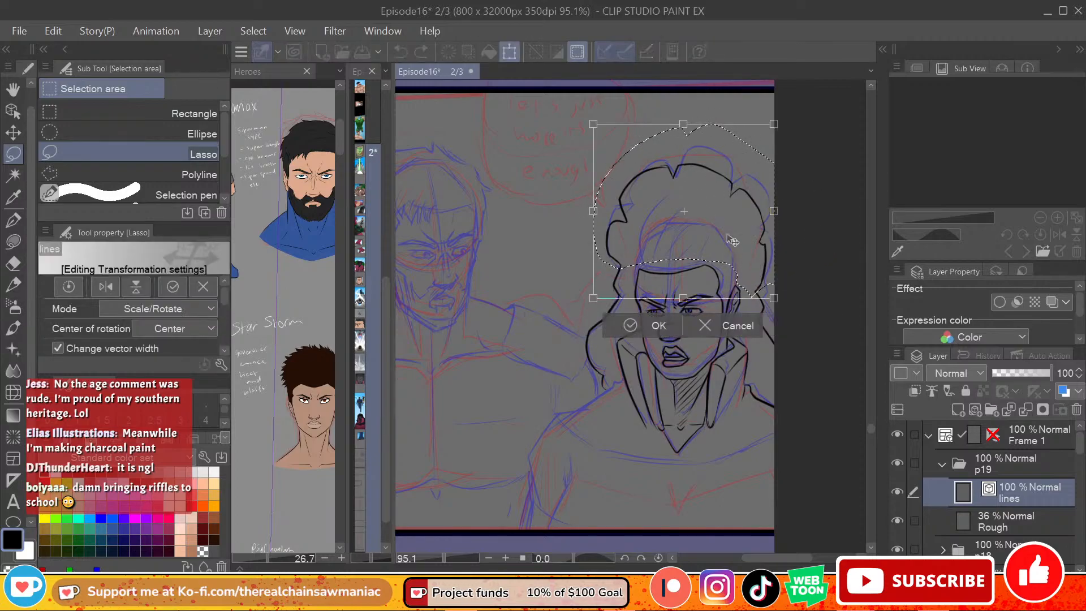
left_click_drag(684, 125, 684, 147)
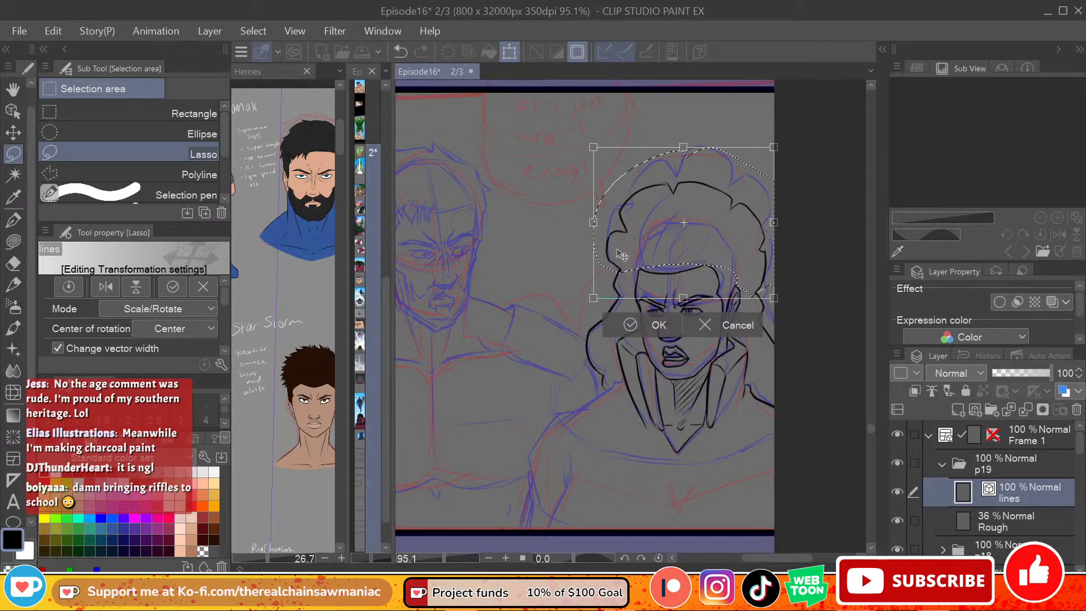
left_click(662, 327)
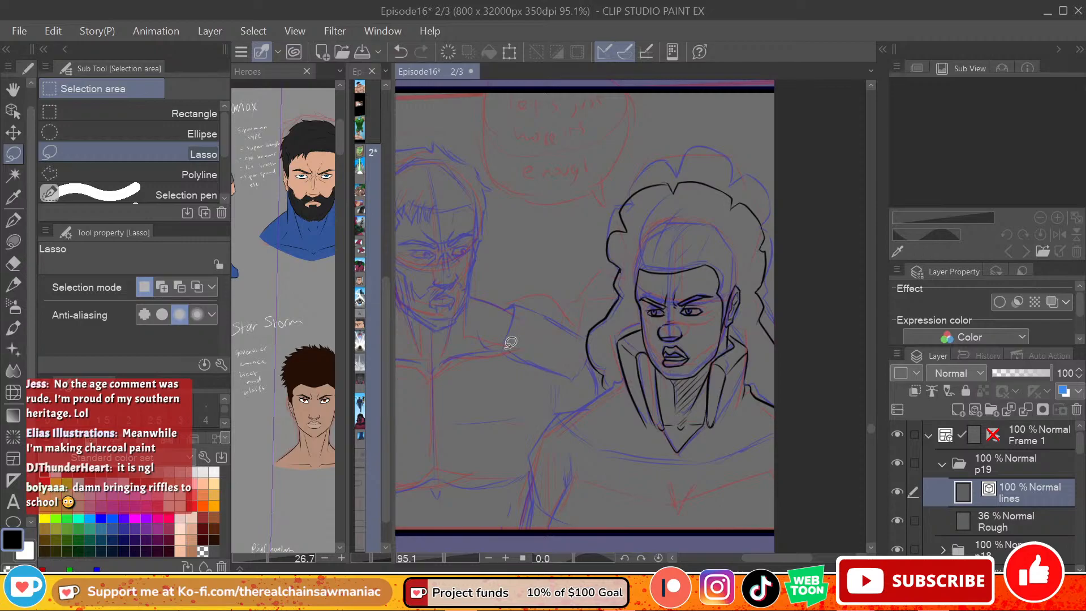
Step: Ink the right-hand figure's left-side shoulder with the G-pen, from the hair's lower end curving down to the upper arm
left_click(13, 219)
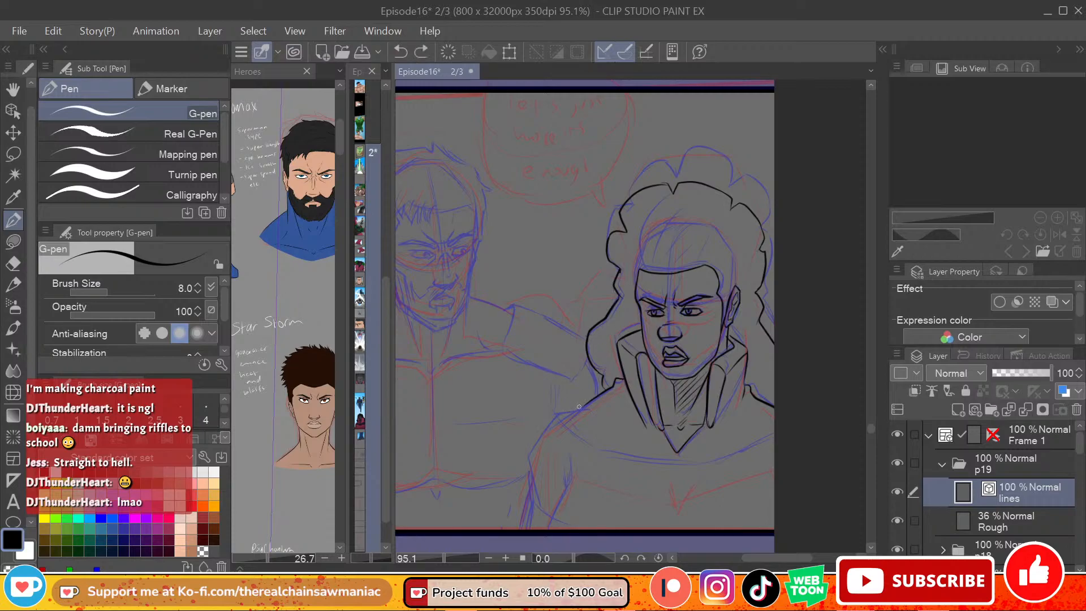
key("ctrl+z")
left_click_drag(589, 402, 547, 422)
left_click_drag(549, 420, 520, 479)
key("ctrl+z")
Step: Ink the outer edge of the right-hand figure's left-side arm downward from the shoulder curve toward the panel's lower border
key("ctrl+z")
left_click_drag(548, 421, 522, 468)
left_click_drag(523, 459, 525, 514)
key("ctrl+z")
left_click_drag(526, 456, 522, 506)
key("ctrl+z")
left_click_drag(525, 456, 521, 501)
key("ctrl+z")
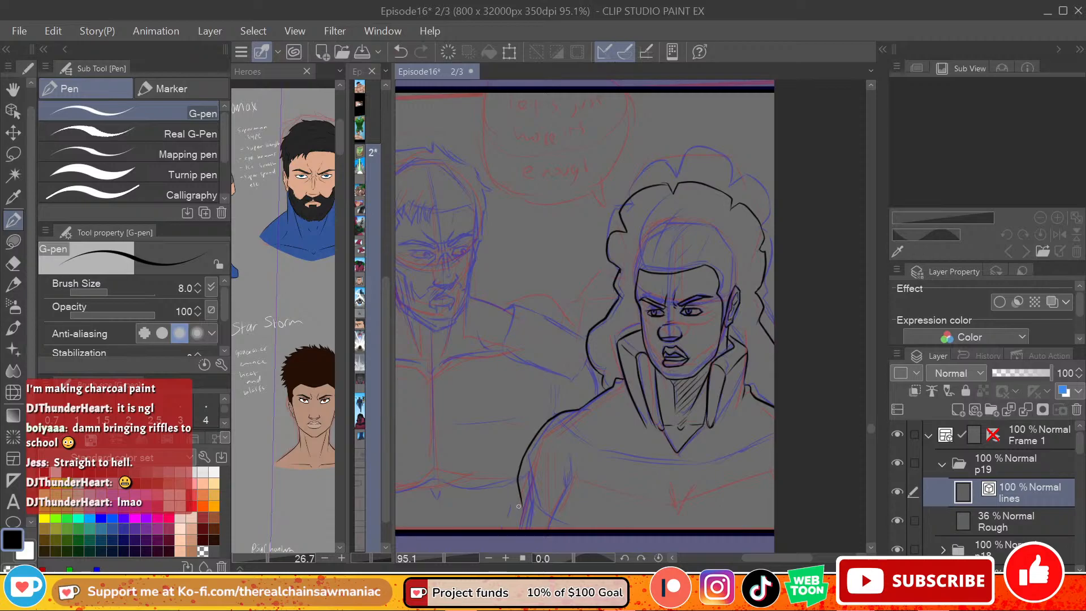
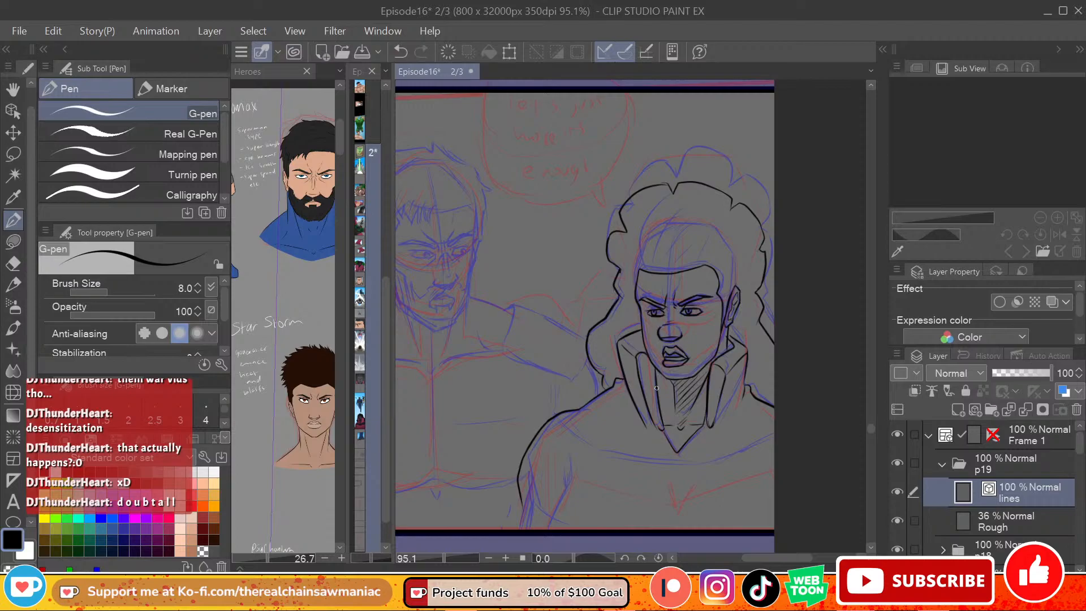
Step: Extend the right-hand figure's outer arm line with the G-pen until it meets the panel's lower border
left_click_drag(769, 555, 738, 549)
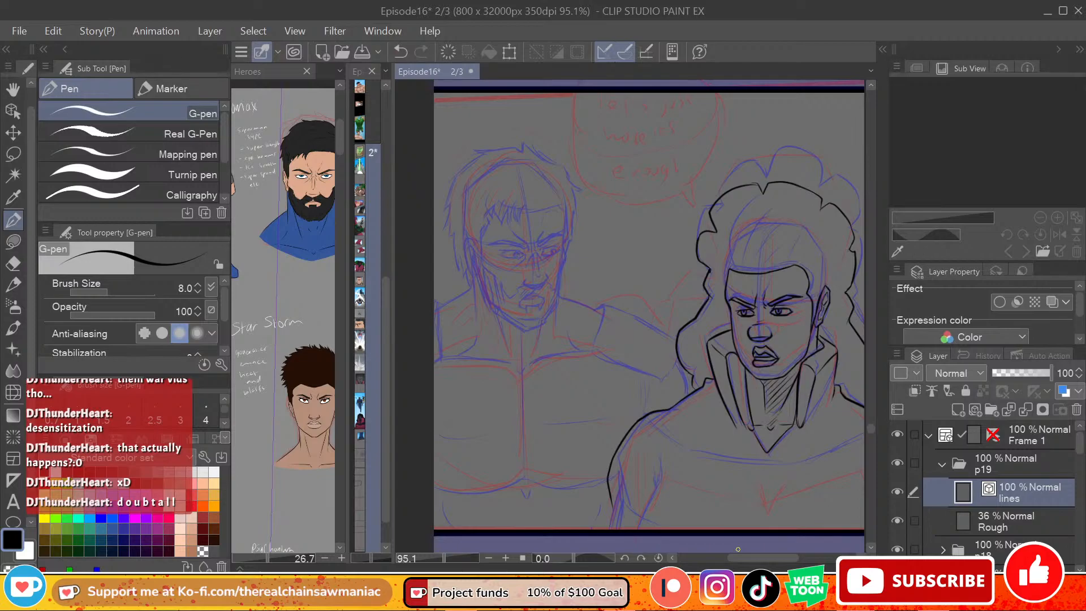
scroll(657, 490, "right", 1)
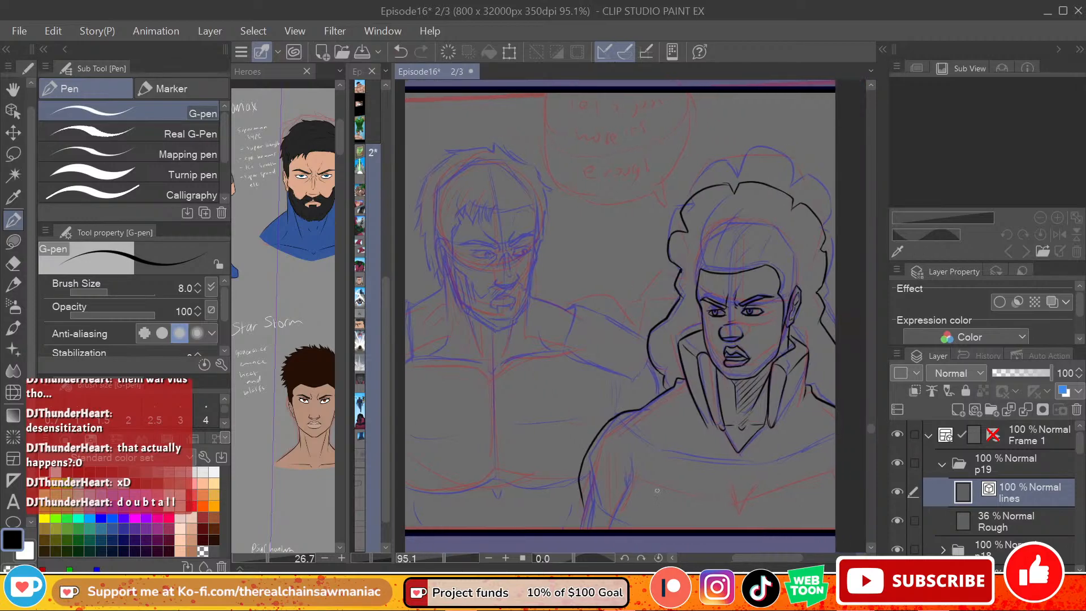
left_click_drag(579, 489, 580, 527)
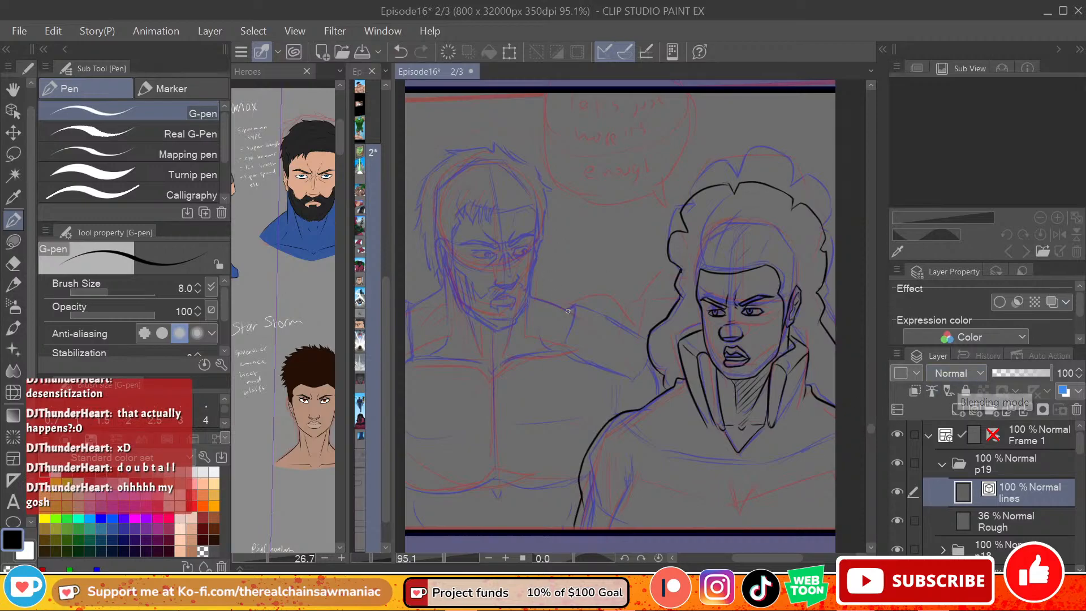
key("ctrl+z")
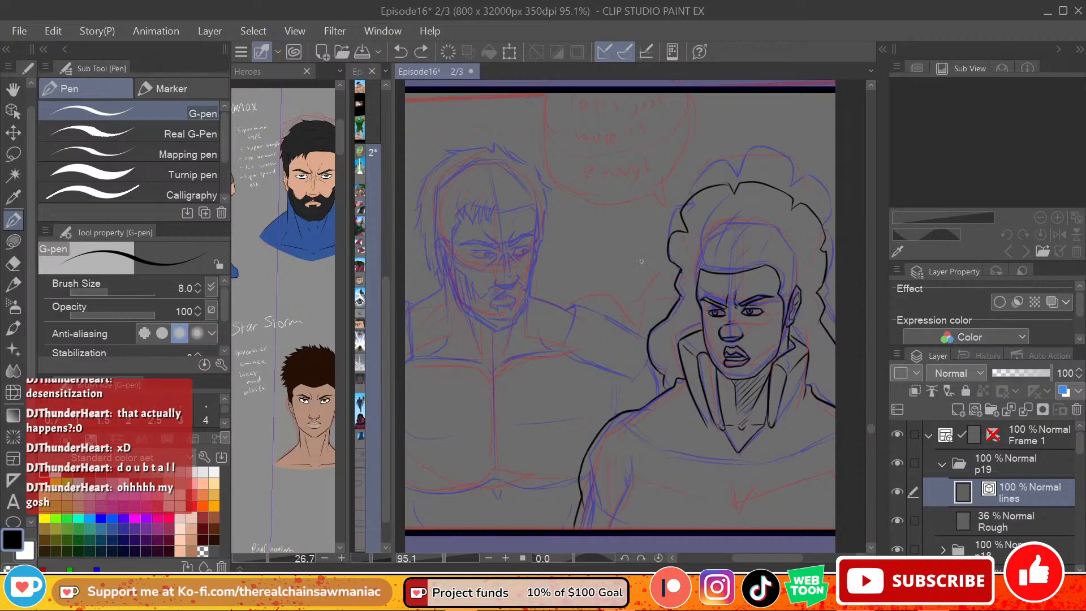
left_click_drag(452, 254, 465, 280)
key("ctrl+z")
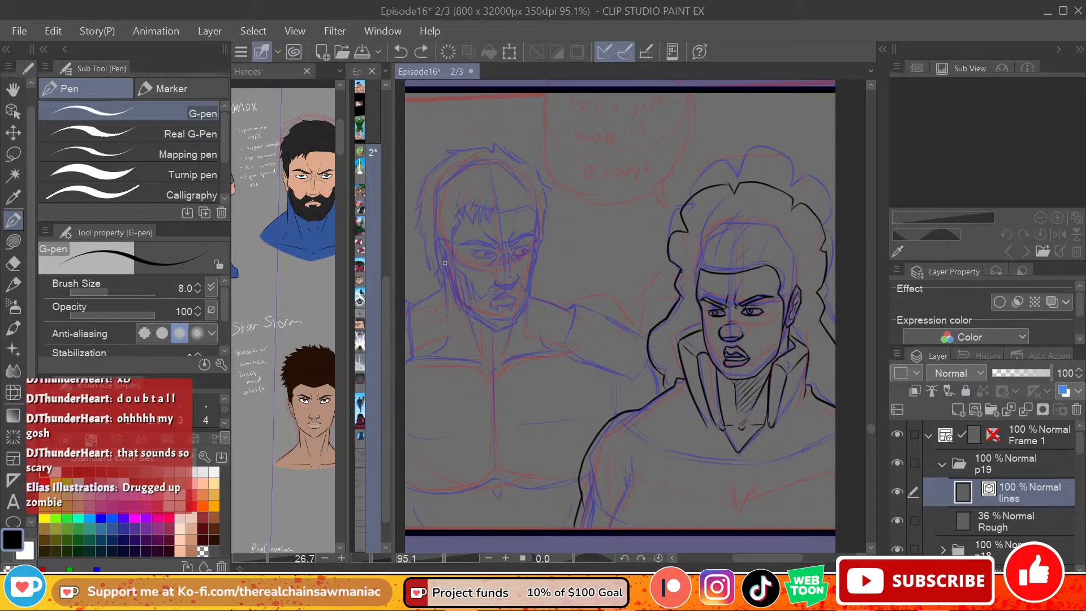
Step: Ink the inner contour of the right-hand figure's left-side arm, from the shoulder to the lower border, and the crossing crease near its bottom
scroll(646, 342, "down", 1)
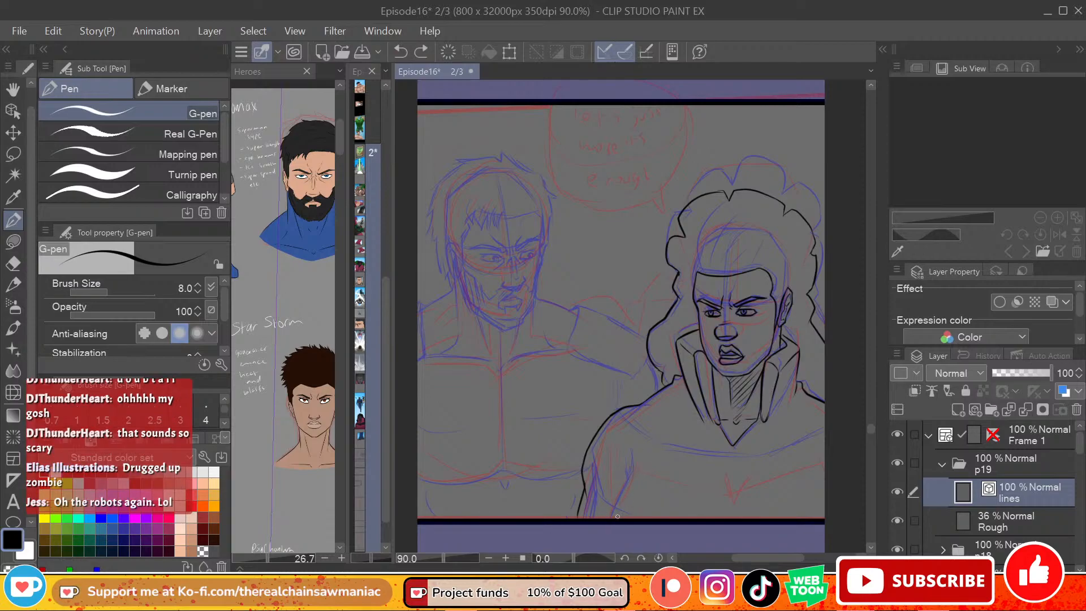
left_click_drag(610, 518, 632, 445)
key("ctrl+z")
key("ctrl+z")
left_click_drag(609, 522, 628, 446)
left_click_drag(586, 479, 611, 503)
key("ctrl+z")
left_click_drag(624, 413, 631, 453)
key("ctrl+z")
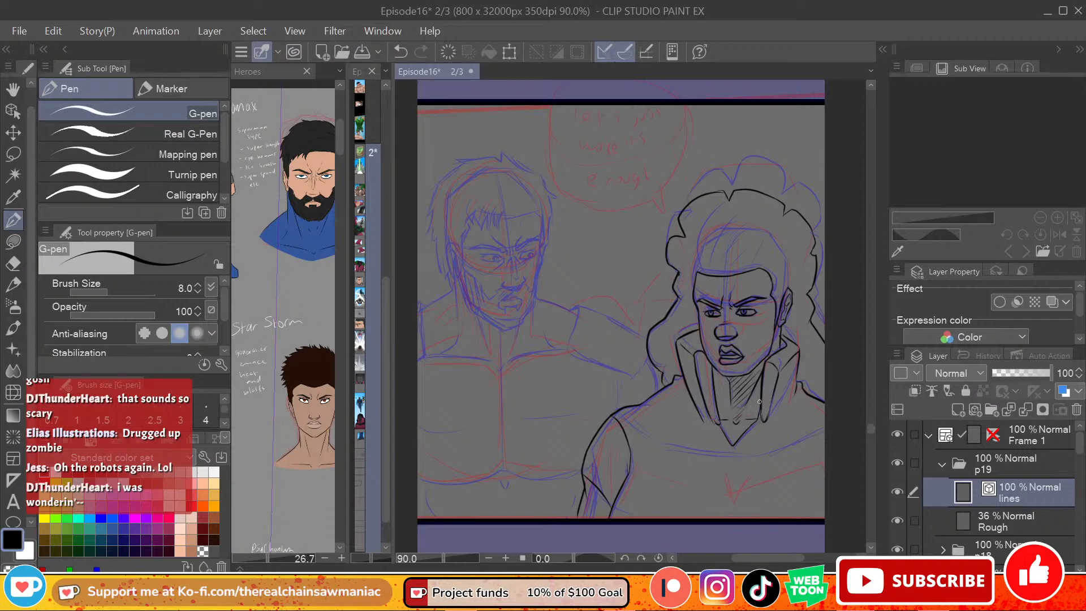
Step: Ink the right-hand figure's chest line from the inner arm contour across the torso to the panel edge, dipping to a shallow point mid-chest
mouse_move(628, 445)
left_mouse_down()
mouse_move(639, 463)
mouse_move(672, 466)
left_mouse_up()
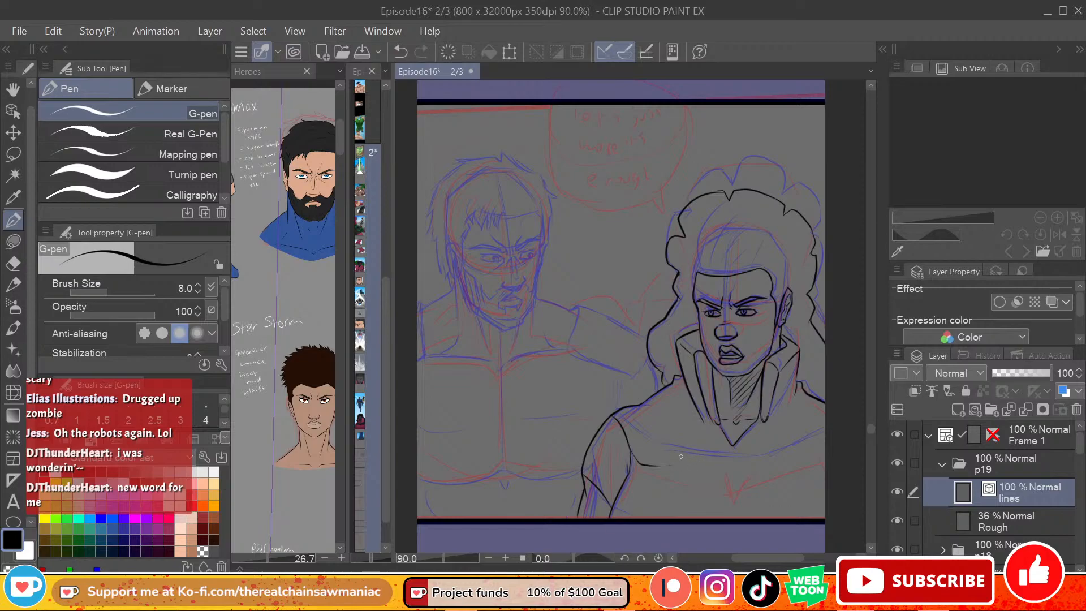
key("ctrl+z")
left_click_drag(634, 461, 730, 477)
key("ctrl+z")
mouse_move(627, 440)
left_mouse_down()
mouse_move(640, 458)
mouse_move(701, 478)
mouse_move(635, 460)
mouse_move(642, 469)
mouse_move(738, 487)
left_mouse_up()
key("ctrl+z")
key("ctrl+z")
mouse_move(629, 450)
left_mouse_down()
mouse_move(667, 475)
mouse_move(729, 486)
mouse_move(824, 462)
left_mouse_up()
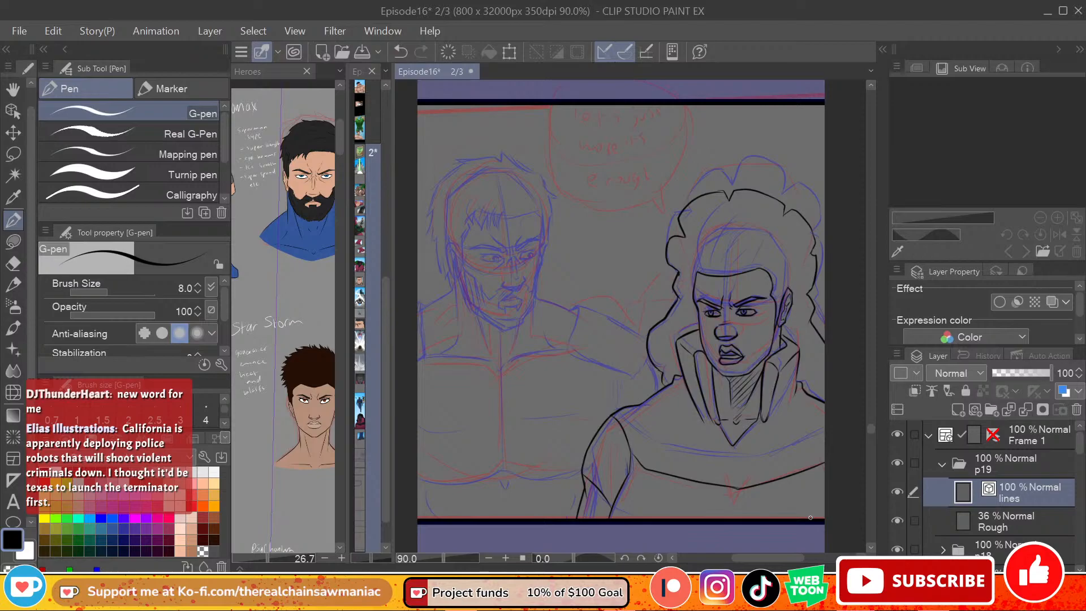
Step: Ink the right side of the left-hand figure's face, from the forehead past the brow and cheek to the beard
left_click_drag(791, 559, 786, 560)
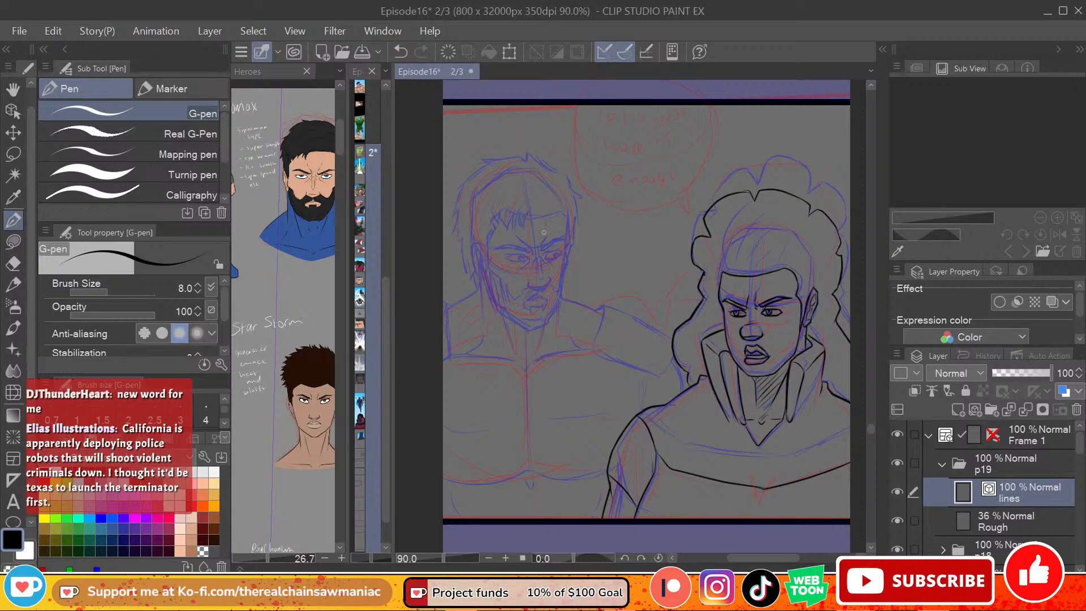
scroll(591, 328, "down", 1)
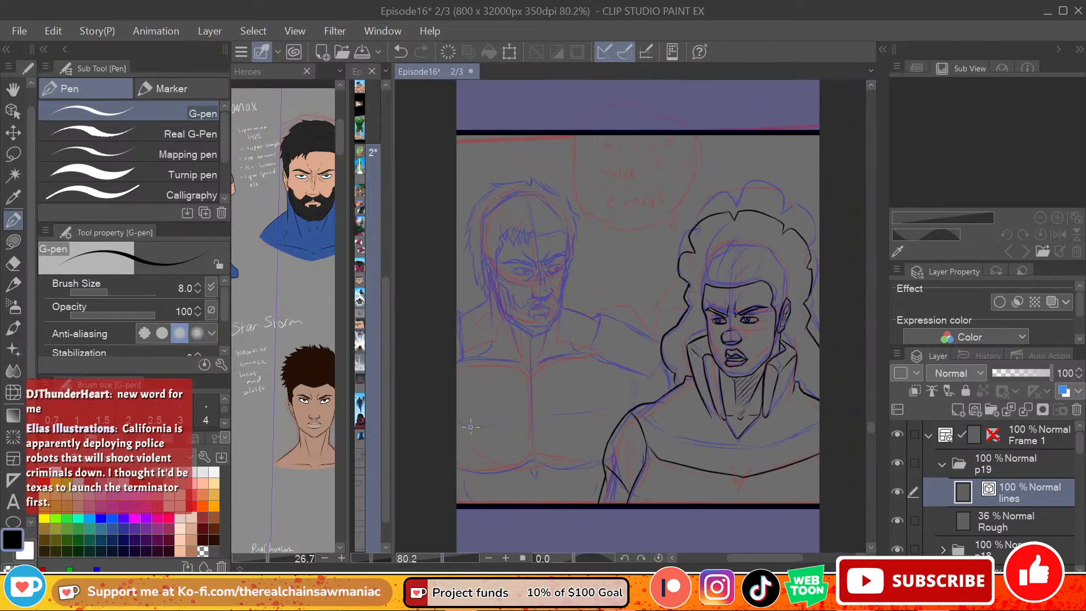
scroll(447, 410, "up", 2)
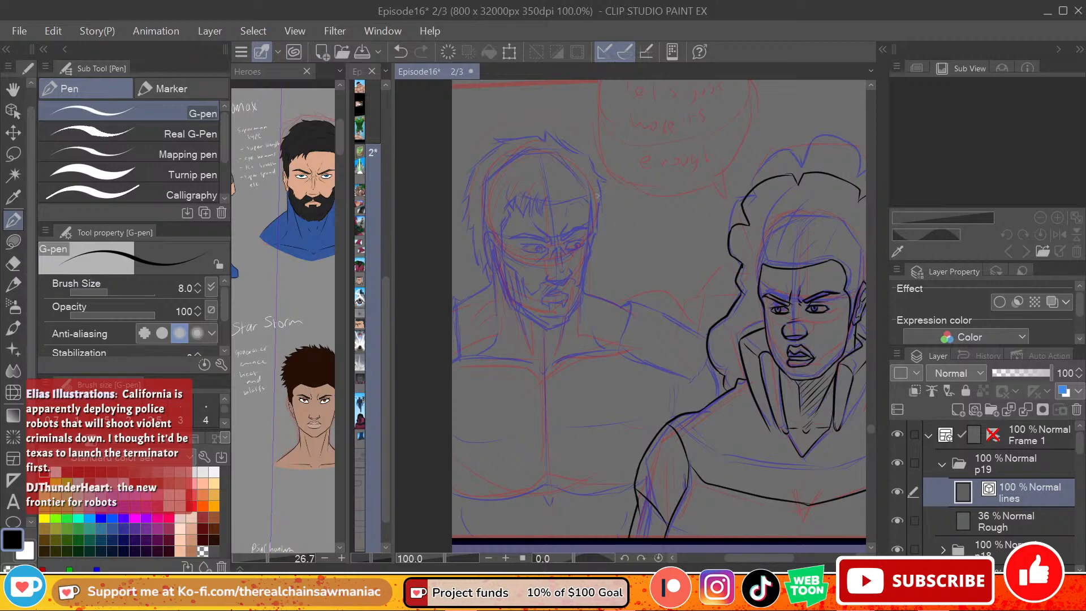
key("ctrl+z")
left_click_drag(591, 206, 588, 254)
key("ctrl+z")
left_click_drag(592, 202, 584, 270)
left_click_drag(592, 203, 581, 297)
key("ctrl+z")
left_click_drag(590, 251, 582, 299)
key("ctrl+z")
left_click_drag(585, 277, 580, 307)
key("ctrl+z")
Step: Ink the underside of the left-hand figure's nose and the short line marking its bridge
left_click_drag(548, 276, 565, 277)
key("ctrl+z")
key("ctrl+z")
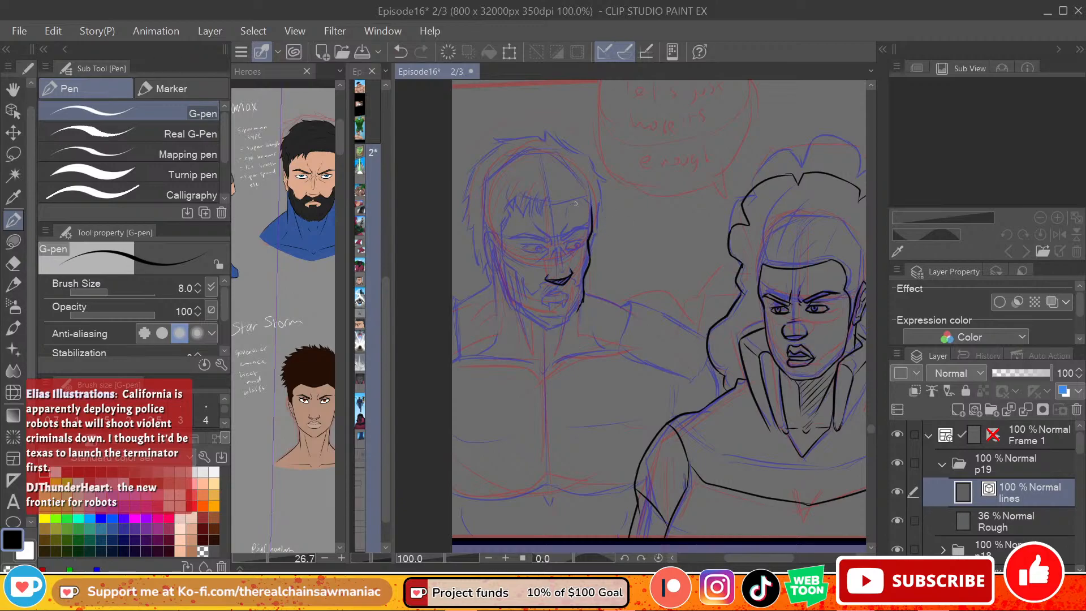
mouse_move(558, 250)
left_mouse_down()
mouse_move(560, 274)
mouse_move(564, 267)
left_mouse_up()
key("ctrl+z")
key("ctrl+z")
key("ctrl+z")
left_click_drag(557, 247, 568, 256)
key("ctrl+z")
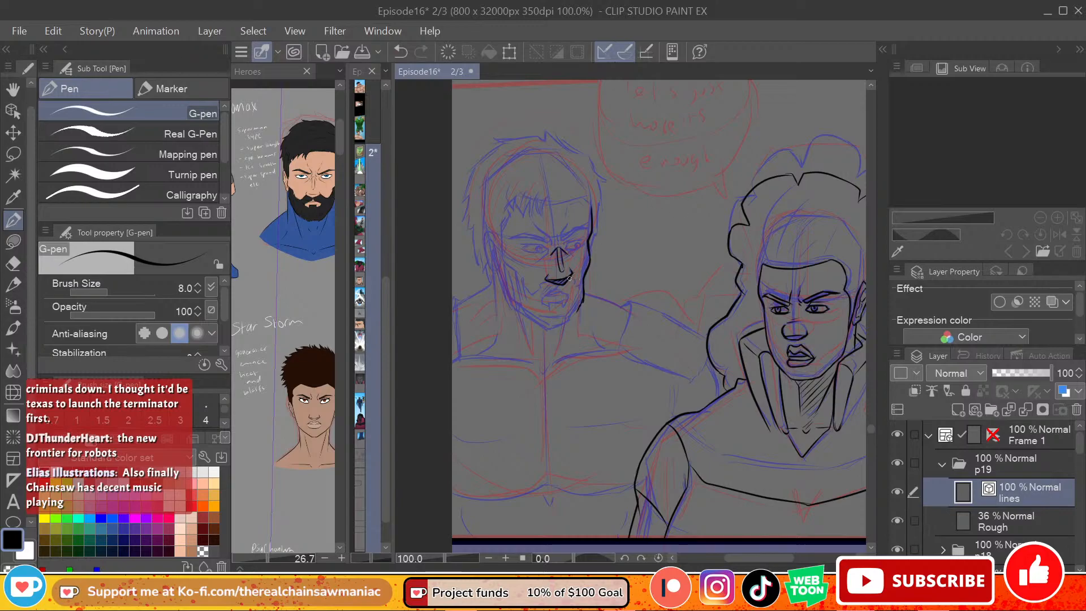
Step: Ink the upper edge of the left-hand figure's mustache and beard from beneath the nose out to both cheeks
key("ctrl+z")
left_click_drag(572, 274, 581, 282)
key("ctrl+z")
key("ctrl+z")
Step: Ink the left side of the left-hand figure's face between temple and cheek, and join it to the beard's upper edge
key("ctrl+z")
mouse_move(547, 278)
left_mouse_down()
mouse_move(531, 295)
mouse_move(547, 281)
mouse_move(532, 290)
mouse_move(544, 286)
mouse_move(510, 265)
left_mouse_up()
key("ctrl+z")
key("ctrl+z")
Step: Ink the left-hand figure's hairline with jagged fringe tufts, continuing across the forehead to the right side of the face
key("ctrl+z")
left_click_drag(511, 265, 508, 229)
key("ctrl+z")
left_click_drag(508, 248, 520, 277)
key("ctrl+z")
key("ctrl+z")
key("ctrl+z")
left_click_drag(522, 279, 535, 281)
key("ctrl+z")
mouse_move(504, 256)
left_mouse_down()
mouse_move(517, 201)
mouse_move(513, 210)
mouse_move(508, 197)
mouse_move(542, 217)
left_mouse_up()
key("ctrl+z")
mouse_move(541, 217)
left_mouse_down()
mouse_move(546, 198)
mouse_move(586, 196)
mouse_move(594, 209)
left_mouse_up()
key("ctrl+z")
key("ctrl+z")
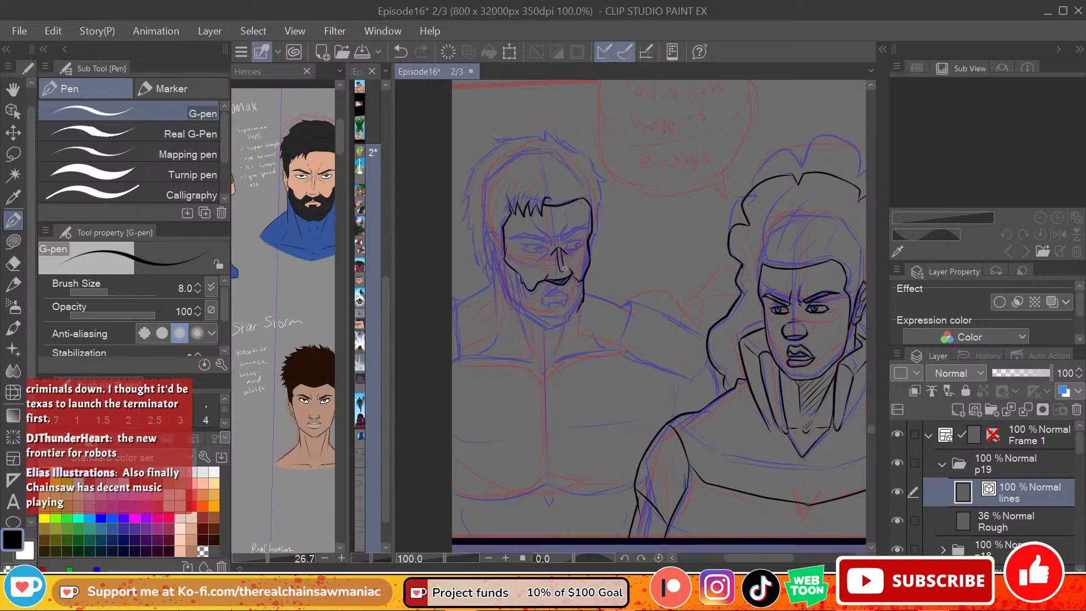
Step: Ink the left-hand figure's jagged lower beard outline around the jaw and chin, and draw the mouth
mouse_move(581, 304)
left_mouse_down()
mouse_move(545, 333)
mouse_move(520, 317)
mouse_move(500, 264)
left_mouse_up()
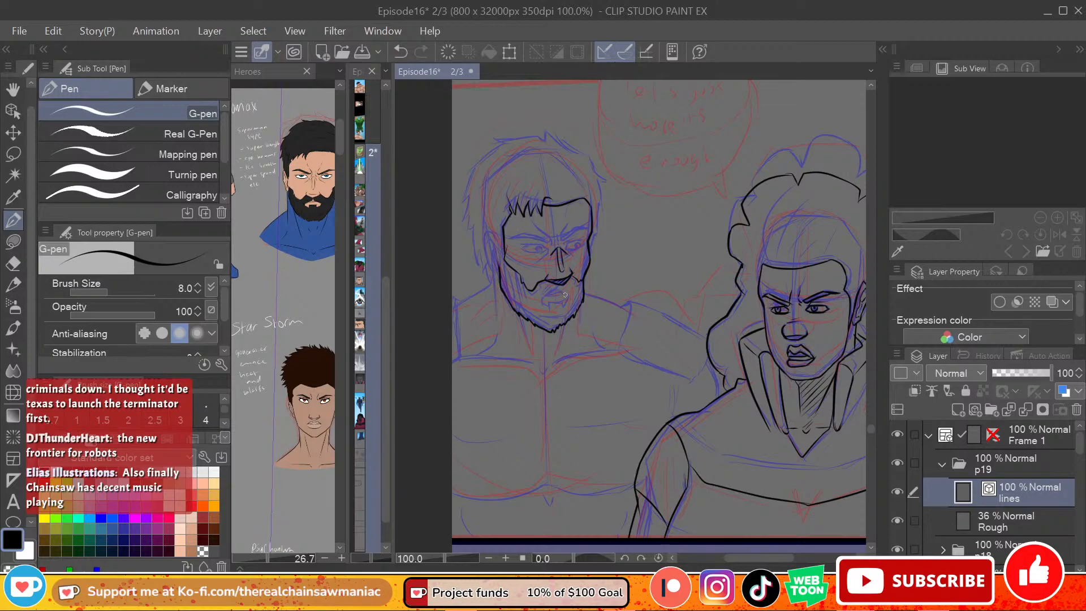
left_click_drag(549, 294, 569, 296)
key("ctrl+z")
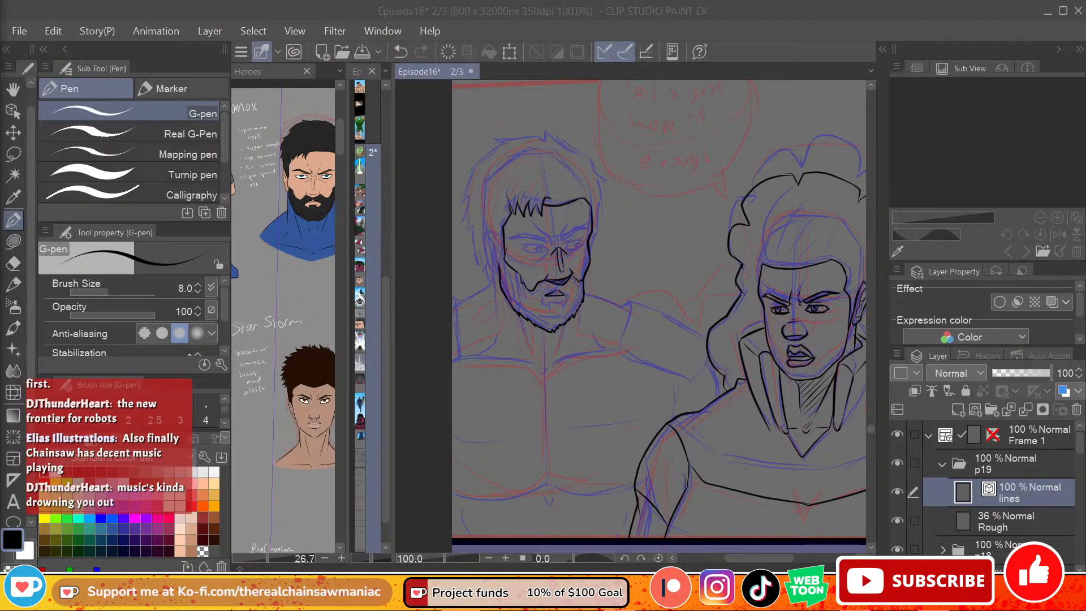
mouse_move(546, 294)
left_mouse_down()
mouse_move(545, 305)
mouse_move(567, 301)
mouse_move(550, 291)
left_mouse_up()
key("ctrl+z")
Step: Hatch short vertical hair strokes through the left-hand figure's beard, around the mouth and along the jaw
mouse_move(554, 283)
left_mouse_down()
mouse_move(536, 298)
mouse_move(575, 291)
mouse_move(562, 316)
left_mouse_up()
mouse_move(560, 302)
left_mouse_down()
mouse_move(558, 316)
mouse_move(538, 321)
mouse_move(512, 297)
left_mouse_up()
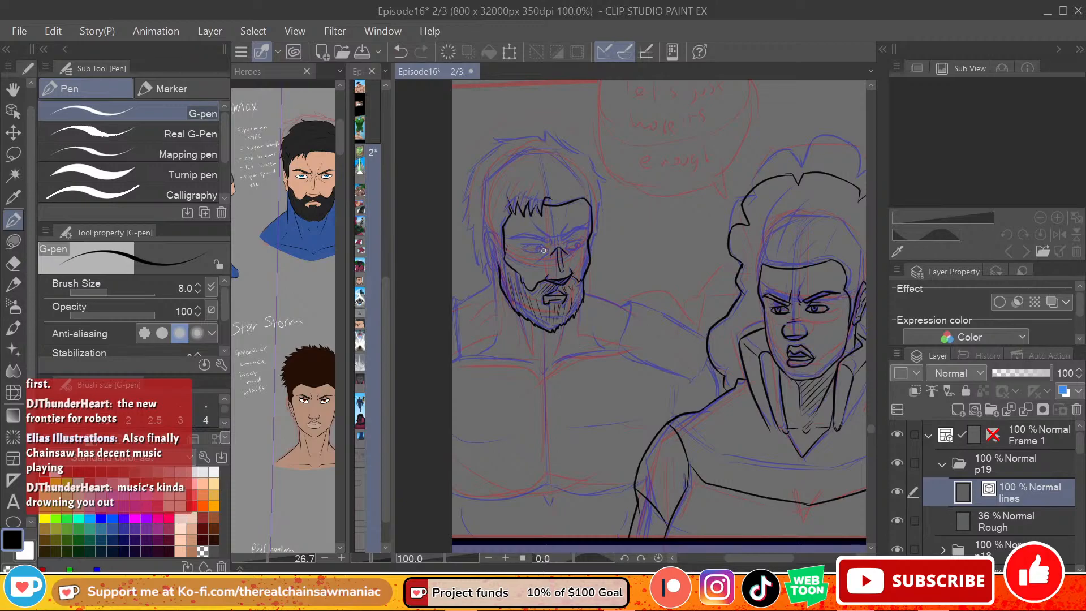
key("ctrl+z")
key("ctrl+y")
key("ctrl+z")
Step: Ink the outlines of the left-hand figure's two eyes over the rough
left_click_drag(543, 251, 531, 251)
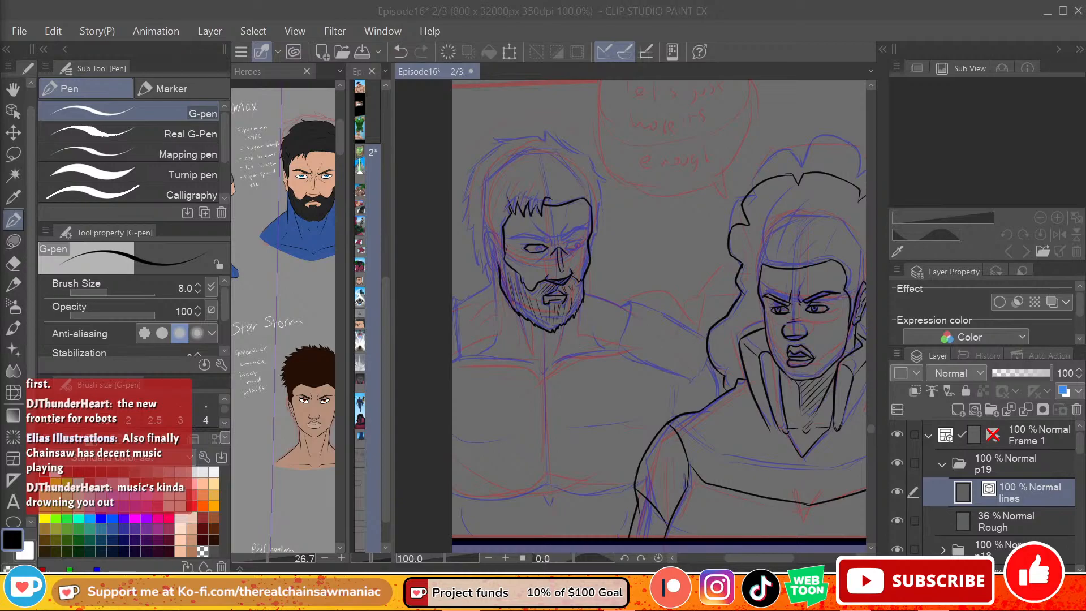
left_click(531, 208)
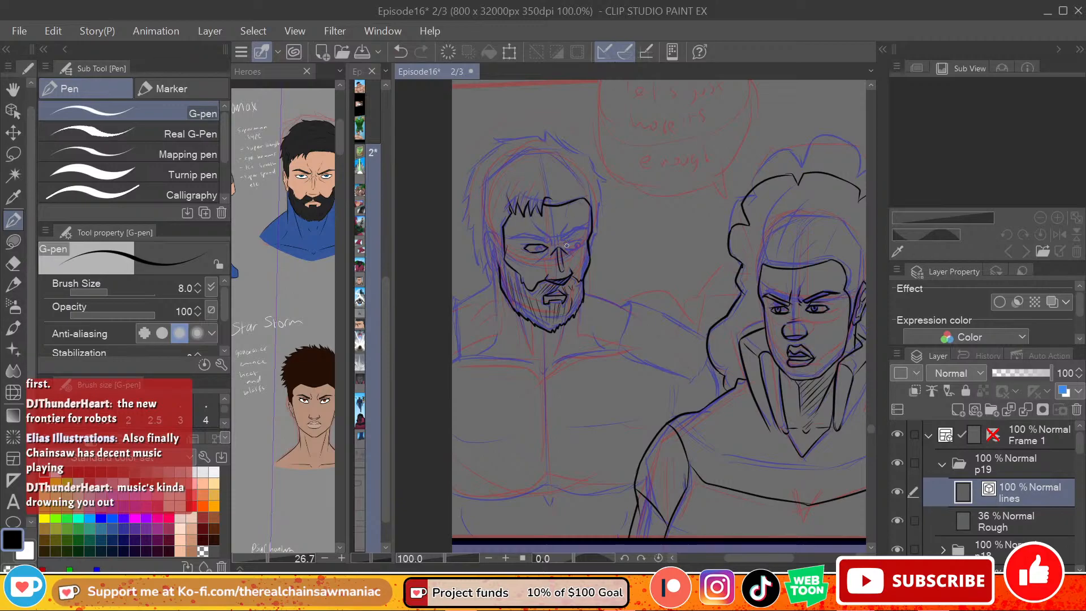
key("ctrl+z")
left_click_drag(565, 247, 571, 244)
key("ctrl+z")
left_click_drag(564, 248, 569, 244)
key("ctrl+z")
key("ctrl+z")
key("ctrl+z")
key("ctrl+z")
left_click_drag(581, 242, 583, 246)
key("ctrl+z")
left_click_drag(568, 249, 581, 246)
key("ctrl+z")
key("ctrl+z")
Step: Draw the irises and pupils in both of the left-hand figure's eyes
left_click_drag(537, 247, 542, 250)
key("ctrl+z")
key("ctrl+z")
left_click_drag(538, 248, 541, 250)
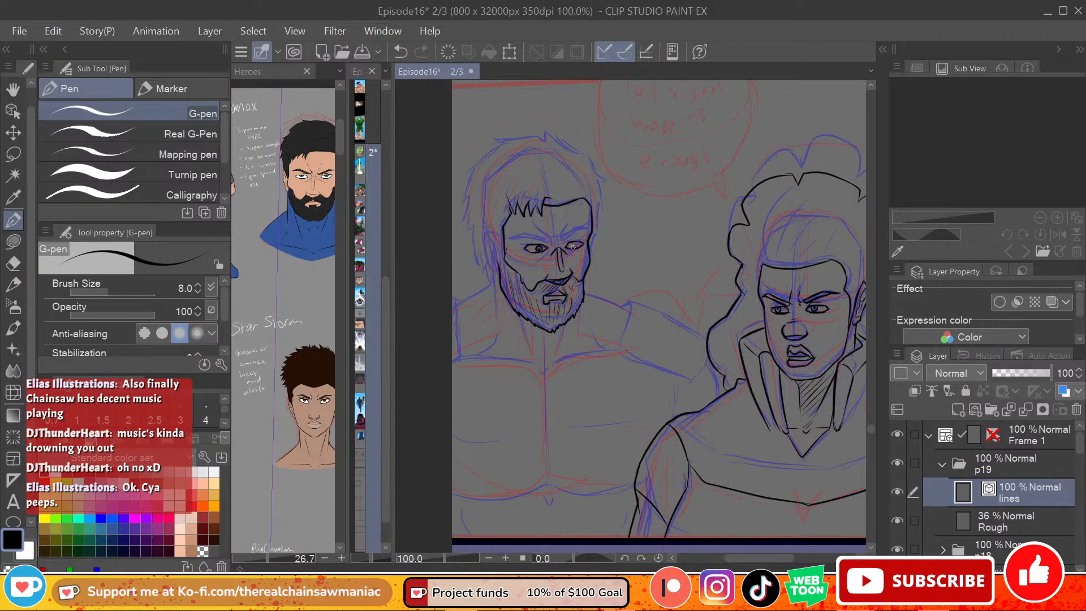
key("ctrl+z")
left_click_drag(573, 244, 577, 247)
key("ctrl+z")
Step: Ink the frown creases between the left-hand figure's brows and the eyebrow on the left side of the face
key("ctrl+z")
key("ctrl+z")
left_click_drag(551, 237, 555, 246)
key("ctrl+z")
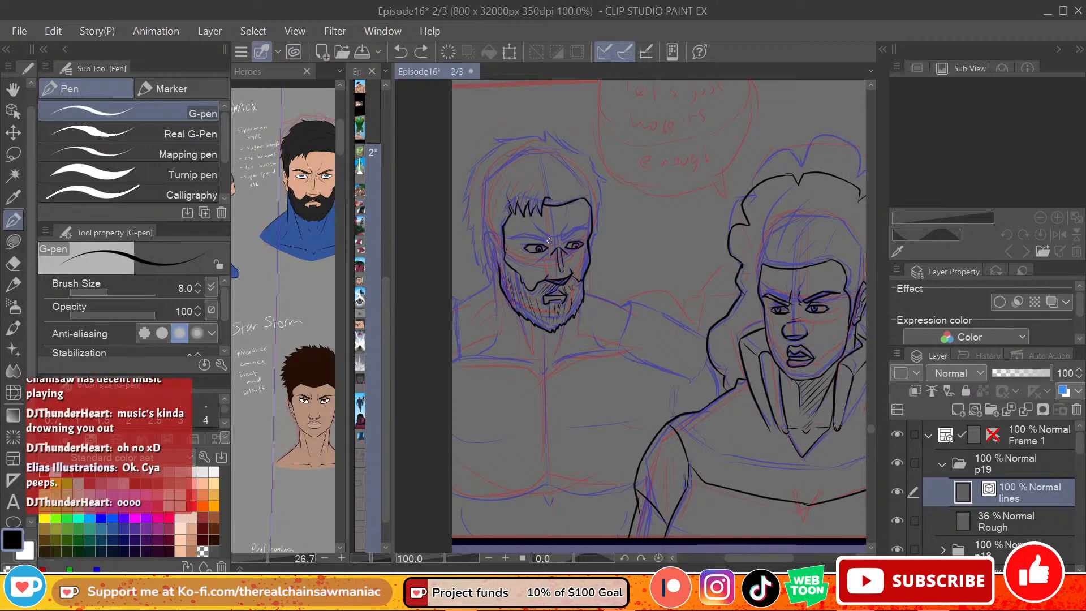
mouse_move(548, 242)
left_mouse_down()
mouse_move(510, 239)
mouse_move(550, 241)
left_mouse_up()
key("ctrl+z")
key("ctrl+z")
left_click_drag(559, 235, 562, 255)
key("ctrl+z")
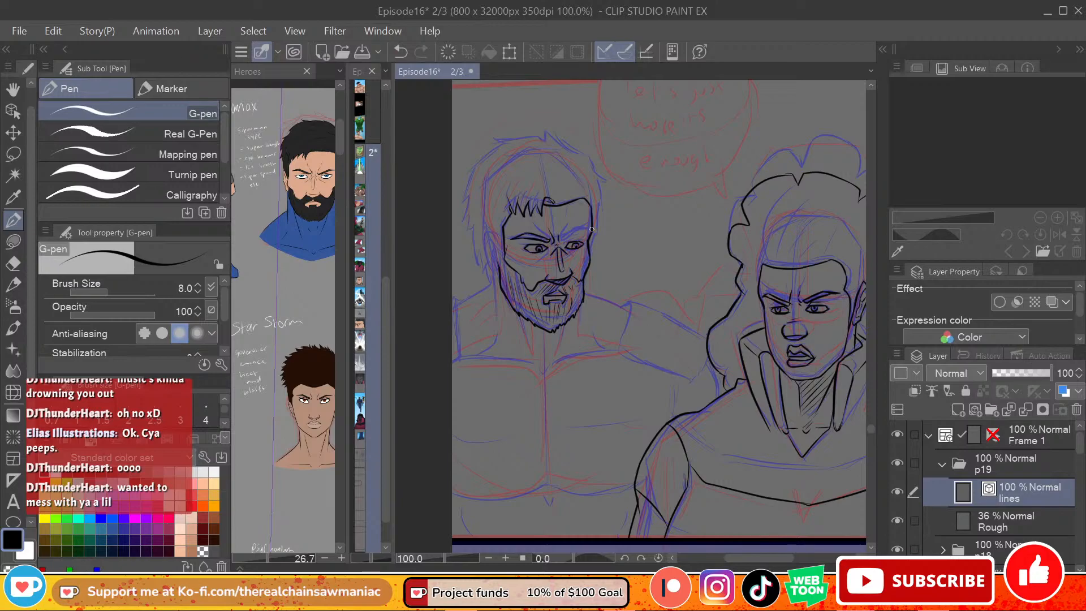
Step: Ink the left-hand figure's outer hair contour from the crown around the left side of the head to behind the ear
key("ctrl+z")
left_click_drag(547, 142, 490, 145)
key("ctrl+z")
mouse_move(489, 145)
left_mouse_down()
mouse_move(506, 150)
mouse_move(471, 169)
mouse_move(463, 201)
left_mouse_up()
key("ctrl+z")
mouse_move(462, 202)
left_mouse_down()
mouse_move(470, 251)
mouse_move(475, 240)
mouse_move(483, 274)
mouse_move(476, 241)
mouse_move(501, 280)
mouse_move(496, 232)
mouse_move(487, 250)
left_mouse_up()
key("ctrl+z")
key("ctrl+z")
key("ctrl+z")
key("ctrl+z")
key("ctrl+z")
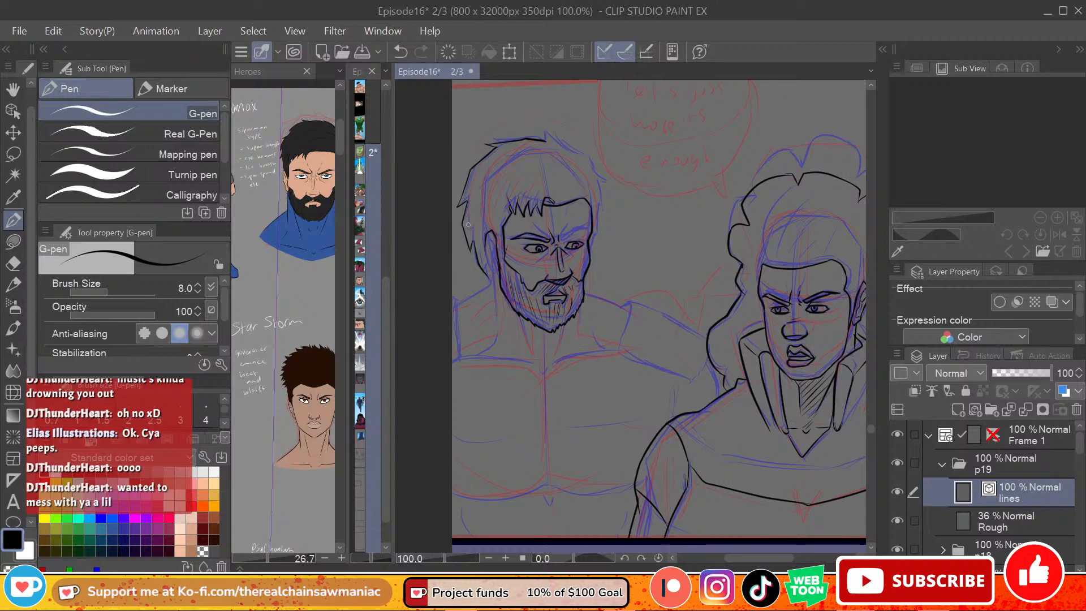
Step: Ink the left-hand figure's ear outline and its inner fold between the hair and beard
key("ctrl+z")
mouse_move(490, 231)
left_mouse_down()
mouse_move(484, 254)
mouse_move(498, 273)
left_mouse_up()
key("ctrl+z")
key("ctrl+z")
left_click_drag(489, 244, 494, 257)
key("ctrl+z")
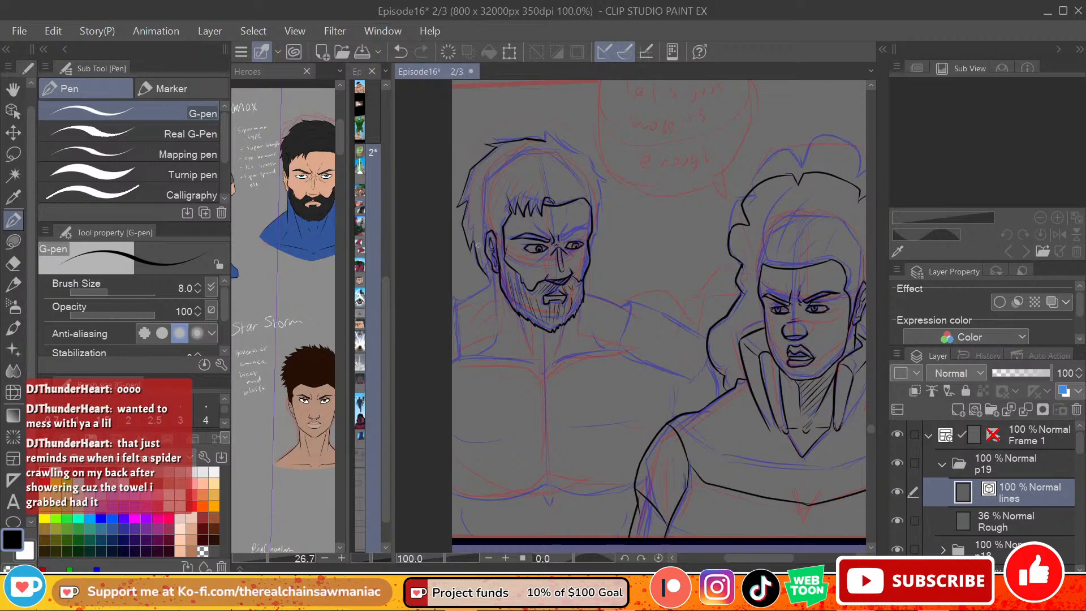
Step: Ink the left-hand figure's neck lines downward from below the ear and beneath the beard
left_click_drag(491, 271, 490, 306)
key("ctrl+z")
key("ctrl+z")
left_click_drag(494, 271, 491, 314)
key("ctrl+z")
key("ctrl+z")
left_click_drag(493, 267, 490, 291)
key("ctrl+z")
left_click_drag(493, 271, 491, 315)
Step: Ink the left-hand figure's left-side shoulder, from the base of the neck out to the panel edge
key("ctrl+z")
mouse_move(513, 304)
left_mouse_down()
mouse_move(535, 355)
mouse_move(565, 339)
left_mouse_up()
key("ctrl+z")
key("ctrl+z")
mouse_move(490, 283)
left_mouse_down()
mouse_move(459, 303)
mouse_move(489, 342)
mouse_move(476, 356)
left_mouse_up()
key("ctrl+z")
key("ctrl+z")
mouse_move(455, 296)
left_mouse_down()
mouse_move(454, 327)
mouse_move(451, 299)
left_mouse_up()
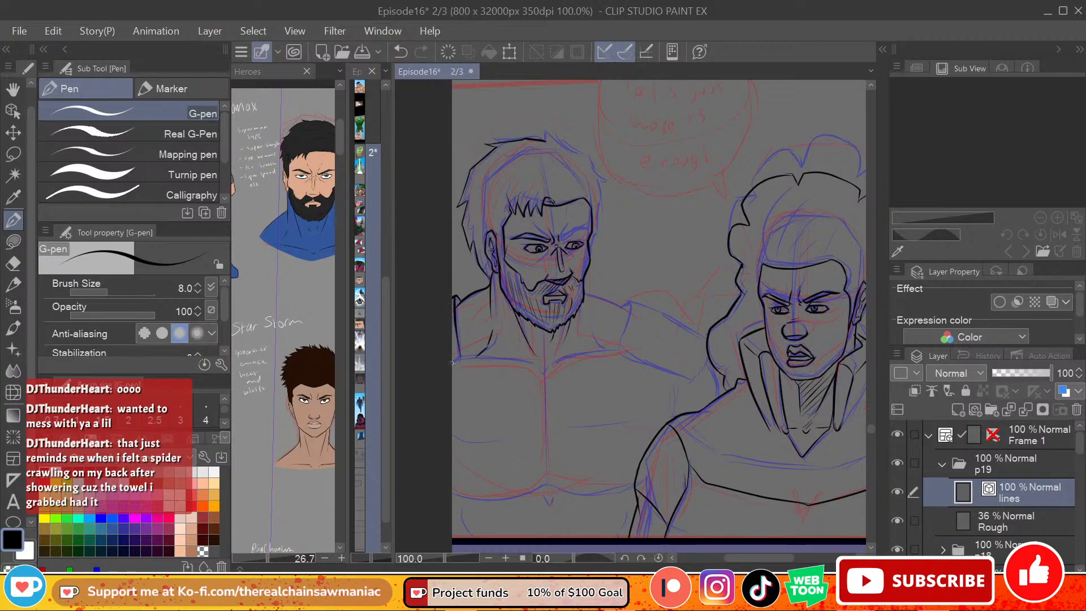
key("ctrl+z")
left_click_drag(458, 339, 461, 356)
Step: Ink the line across the left-hand figure's upper chest from the panel edge, dipping to a point below the neck
mouse_move(452, 364)
left_mouse_down()
mouse_move(532, 364)
mouse_move(547, 383)
mouse_move(543, 373)
mouse_move(568, 360)
mouse_move(545, 374)
mouse_move(596, 351)
mouse_move(621, 358)
left_mouse_up()
key("ctrl+z")
key("ctrl+z")
key("ctrl+z")
key("ctrl+z")
key("ctrl+z")
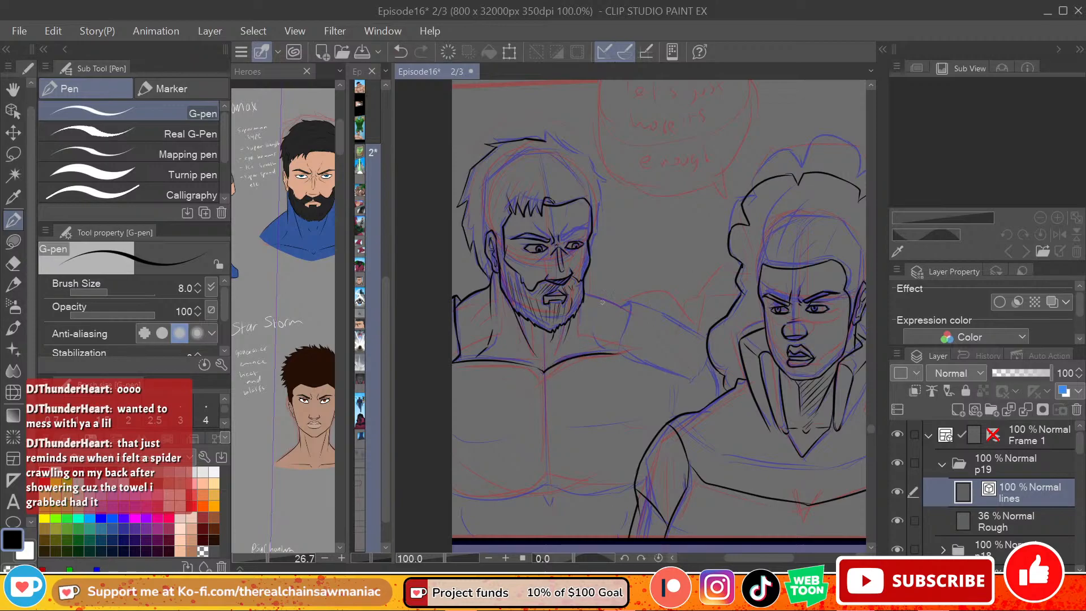
Step: Ink the eyebrow on the right side of the left-hand figure's face
left_click_drag(583, 291, 625, 311)
key("ctrl+z")
mouse_move(562, 239)
left_mouse_down()
mouse_move(586, 230)
mouse_move(571, 239)
mouse_move(577, 233)
left_mouse_up()
key("ctrl+z")
key("ctrl+z")
key("ctrl+z")
key("ctrl+z")
key("ctrl+z")
key("ctrl+z")
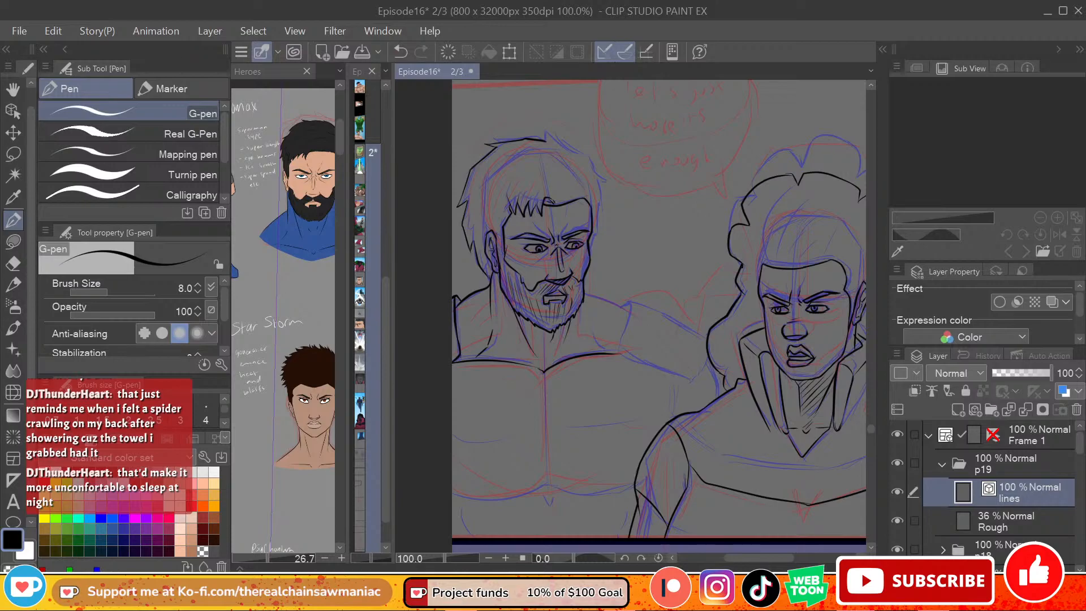
Step: Ink the hair outline on the right side of the left-hand figure's head and touch up the eye below it
left_click_drag(590, 248, 600, 195)
mouse_move(598, 207)
left_mouse_down()
mouse_move(587, 155)
mouse_move(590, 175)
left_mouse_up()
key("ctrl+z")
mouse_move(595, 178)
left_mouse_down()
mouse_move(583, 148)
mouse_move(588, 164)
mouse_move(558, 141)
left_mouse_up()
key("ctrl+z")
left_click_drag(558, 141, 536, 133)
key("ctrl+z")
left_click_drag(574, 242, 577, 247)
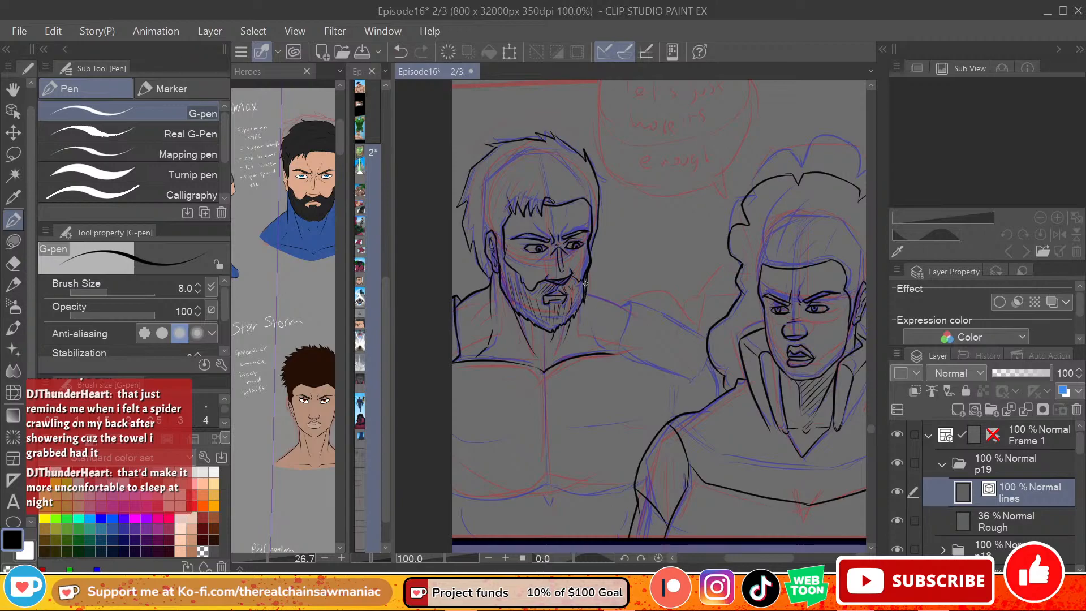
Step: Clean up and re-ink the beard's edge along the right side of the left-hand figure's jaw
key("e")
left_click_drag(586, 275, 585, 300)
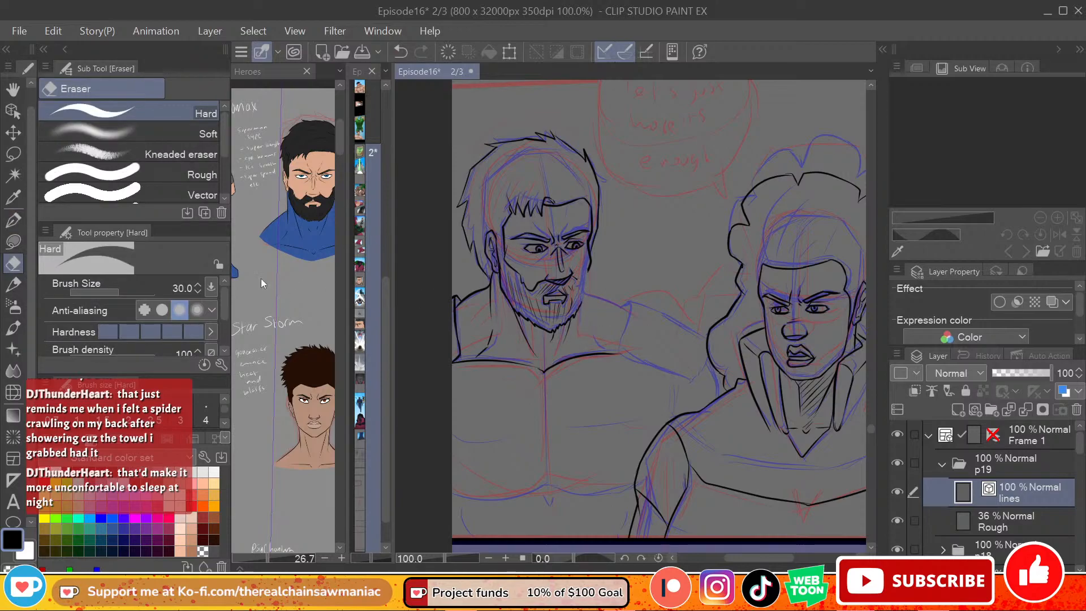
left_click(16, 222)
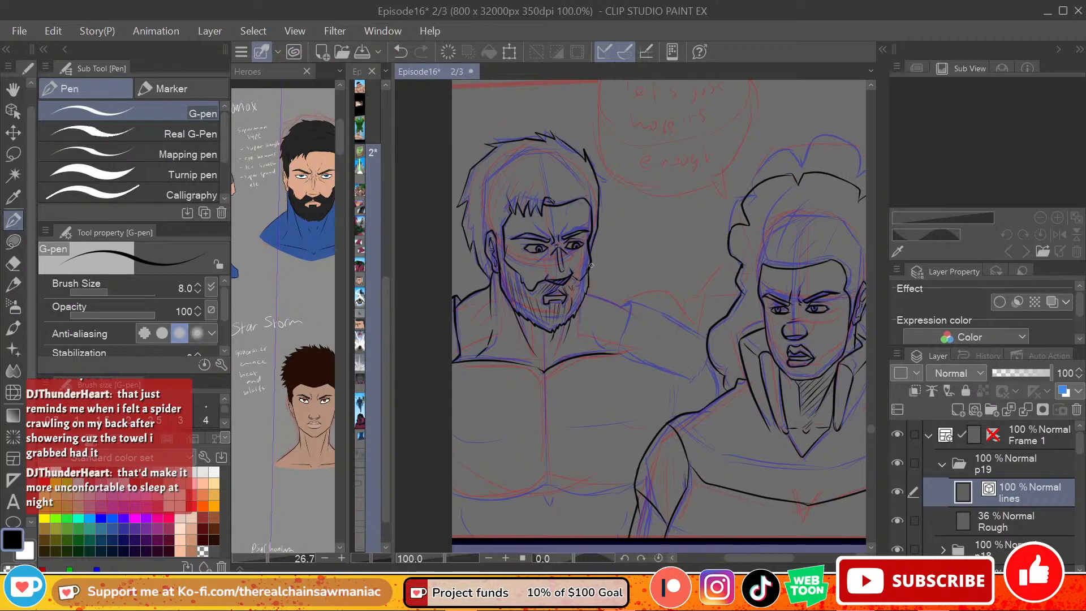
key("ctrl+z")
left_click_drag(585, 280, 582, 282)
left_click_drag(582, 282, 583, 277)
key("ctrl+z")
Step: Ink the left-hand figure's right-side shoulder line, sloping from the neck out to the sleeve seam
left_click_drag(587, 295, 629, 310)
key("ctrl+z")
Step: Ink the seam across the left-hand figure's right-side shoulder and the upper edge of the arm reaching towards the other figure's hair
key("ctrl+z")
key("ctrl+z")
key("ctrl+z")
key("ctrl+z")
key("ctrl+z")
left_click_drag(615, 352, 629, 310)
key("ctrl+z")
mouse_move(615, 352)
left_mouse_down()
mouse_move(630, 306)
mouse_move(620, 309)
mouse_move(632, 316)
mouse_move(631, 304)
mouse_move(709, 344)
mouse_move(634, 301)
mouse_move(701, 329)
left_mouse_up()
key("ctrl+z")
key("ctrl+z")
key("ctrl+z")
key("ctrl+z")
key("ctrl+z")
left_click_drag(630, 304, 706, 328)
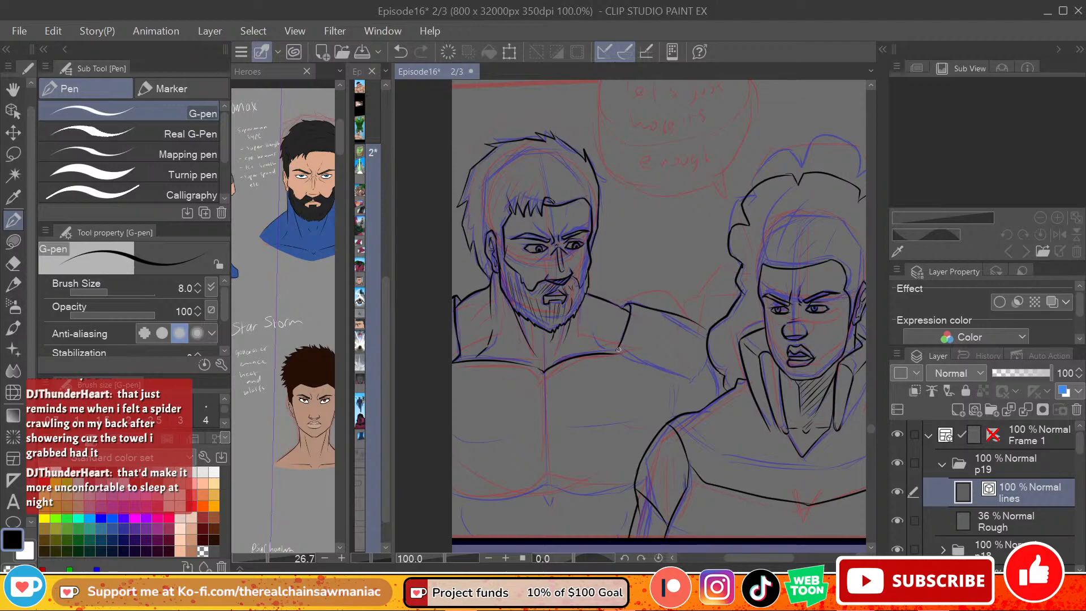
Step: Ink the lower edge of the left-hand figure's outstretched arm, from the shoulder seam to the other figure's hair
left_click_drag(616, 351, 668, 374)
key("ctrl+z")
left_click_drag(617, 351, 700, 378)
key("ctrl+z")
left_click_drag(622, 358, 696, 380)
key("ctrl+z")
left_click_drag(616, 351, 691, 382)
key("ctrl+z")
mouse_move(618, 352)
left_mouse_down()
mouse_move(712, 386)
mouse_move(715, 366)
mouse_move(719, 364)
left_mouse_up()
key("ctrl+z")
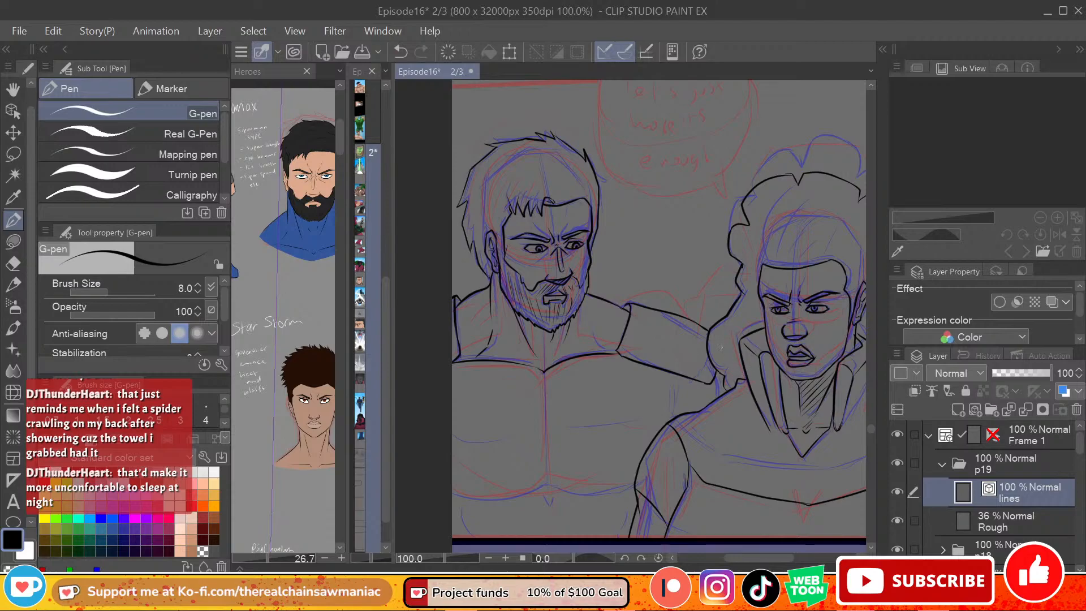
Step: Ink the vertical centre line of the left-hand figure's chest, from the point below the neck to the base of the chest muscles
left_click_drag(544, 373, 547, 474)
key("ctrl+z")
mouse_move(544, 374)
left_mouse_down()
mouse_move(547, 482)
mouse_move(545, 401)
mouse_move(545, 472)
left_mouse_up()
key("ctrl+z")
key("ctrl+z")
Step: Ink the curved lower edges of the left-hand figure's chest muscles, with the small centre notch and the torso sides beneath them
key("ctrl+z")
left_click_drag(543, 373, 546, 475)
key("ctrl+z")
left_click_drag(544, 373, 548, 476)
mouse_move(445, 494)
left_mouse_down()
mouse_move(500, 499)
mouse_move(546, 484)
left_mouse_up()
key("ctrl+z")
mouse_move(447, 494)
left_mouse_down()
mouse_move(508, 496)
mouse_move(549, 478)
mouse_move(536, 489)
mouse_move(633, 488)
left_mouse_up()
key("ctrl+z")
key("ctrl+z")
left_click_drag(559, 488, 634, 486)
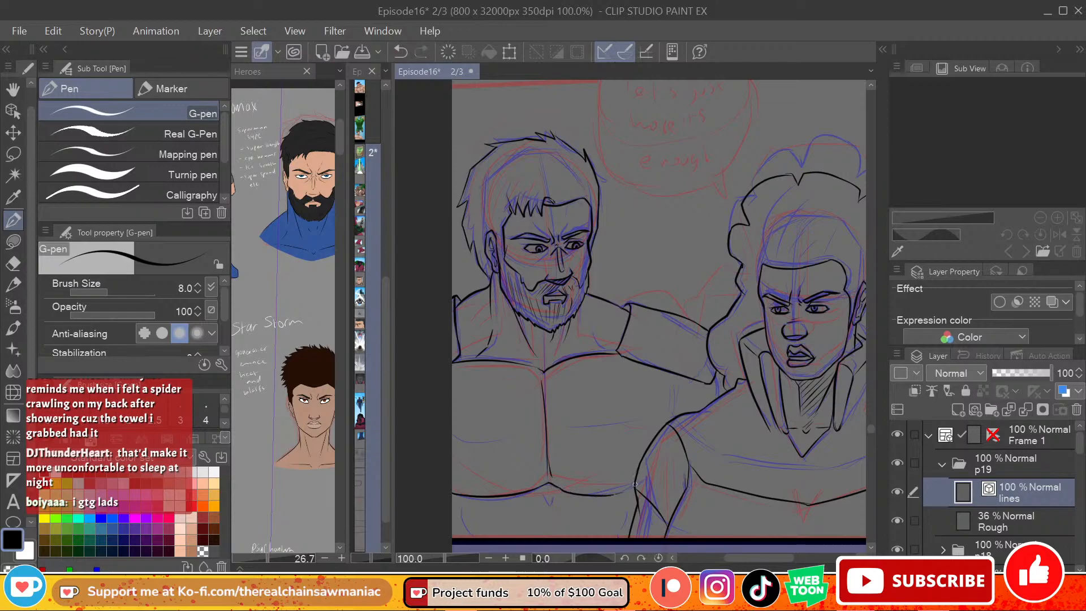
key("ctrl+z")
left_click_drag(559, 487, 635, 485)
left_click_drag(542, 490, 548, 503)
left_click_drag(459, 498, 467, 530)
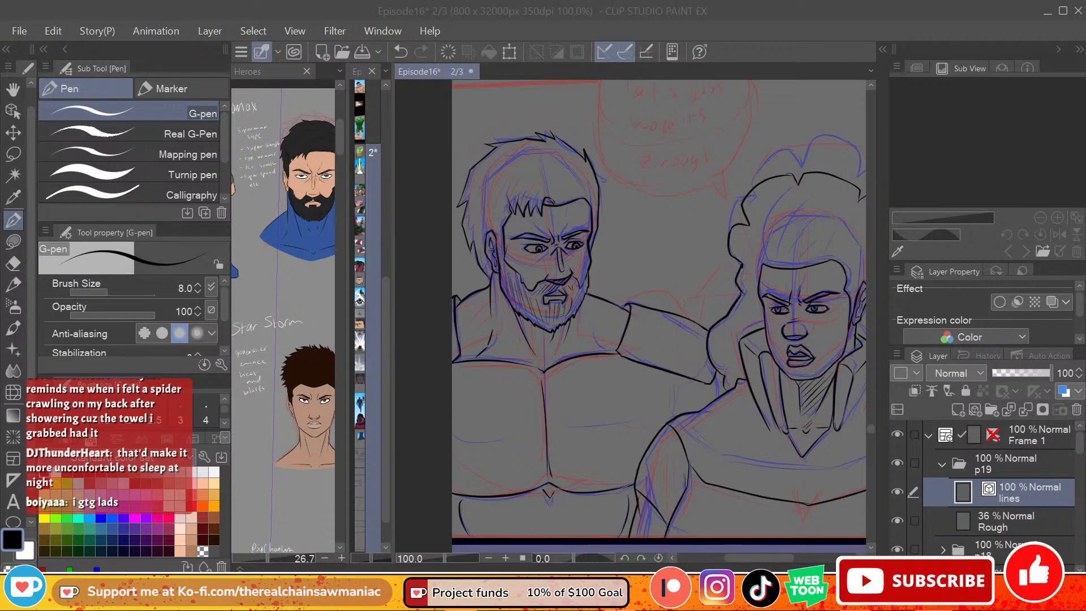
Step: Try white strokes across the panel with the realistic lightning brush on the lines and Rough layers, and return to the black G-pen
left_click(762, 551)
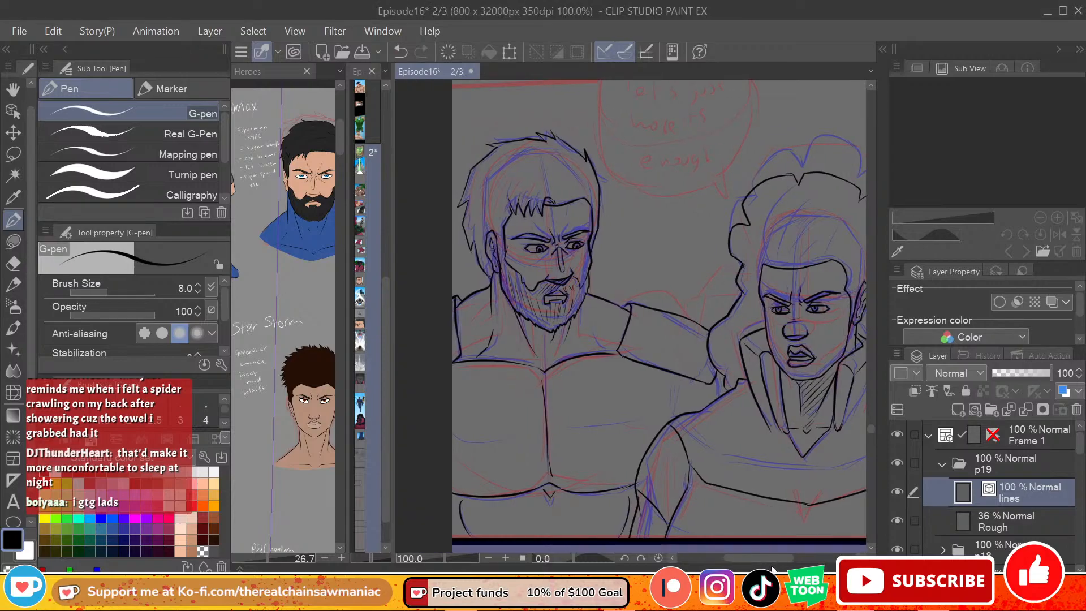
left_click_drag(767, 561, 772, 560)
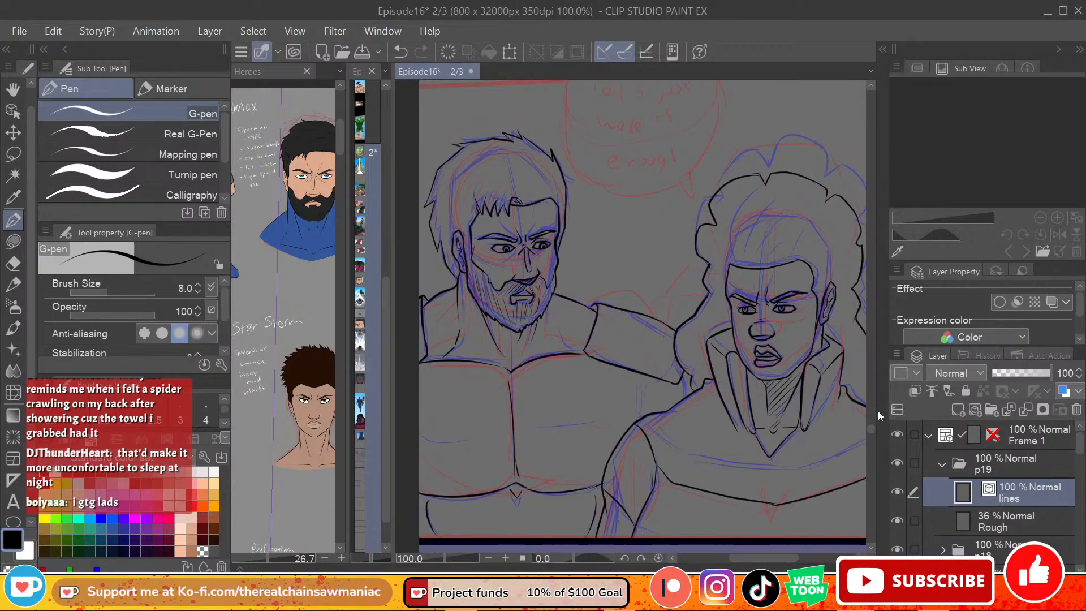
left_click_drag(779, 557, 784, 557)
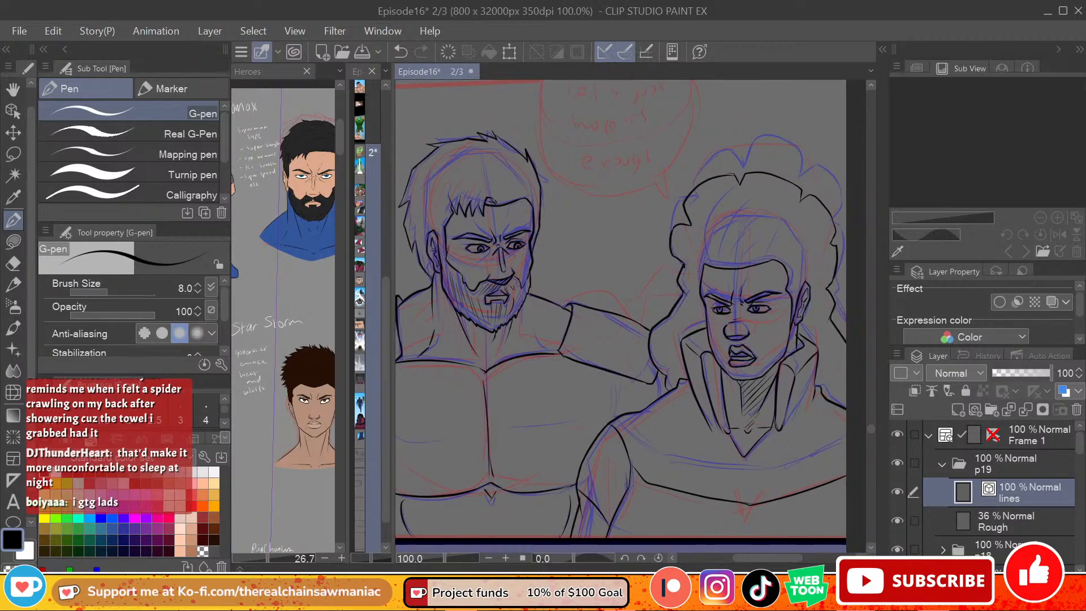
scroll(708, 472, "up", 2)
scroll(708, 471, "down", 4)
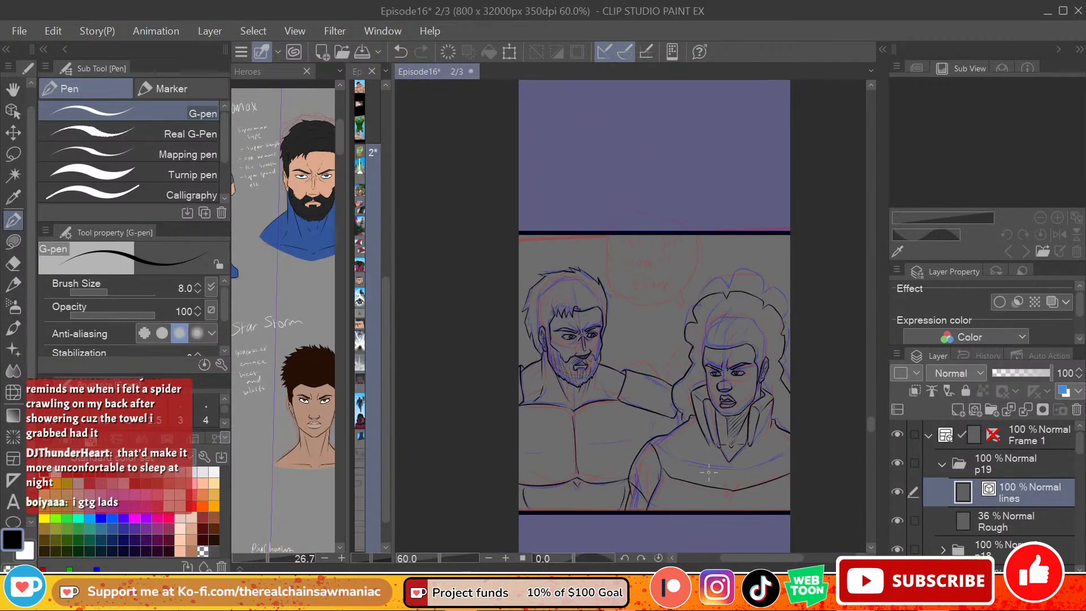
scroll(709, 471, "down", 3)
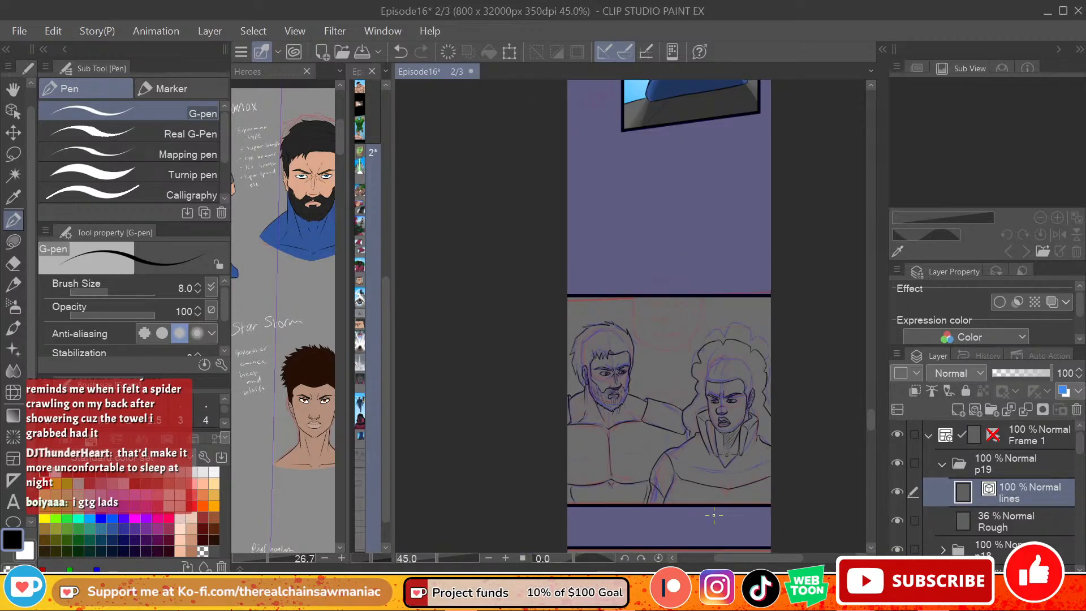
scroll(714, 515, "up", 1)
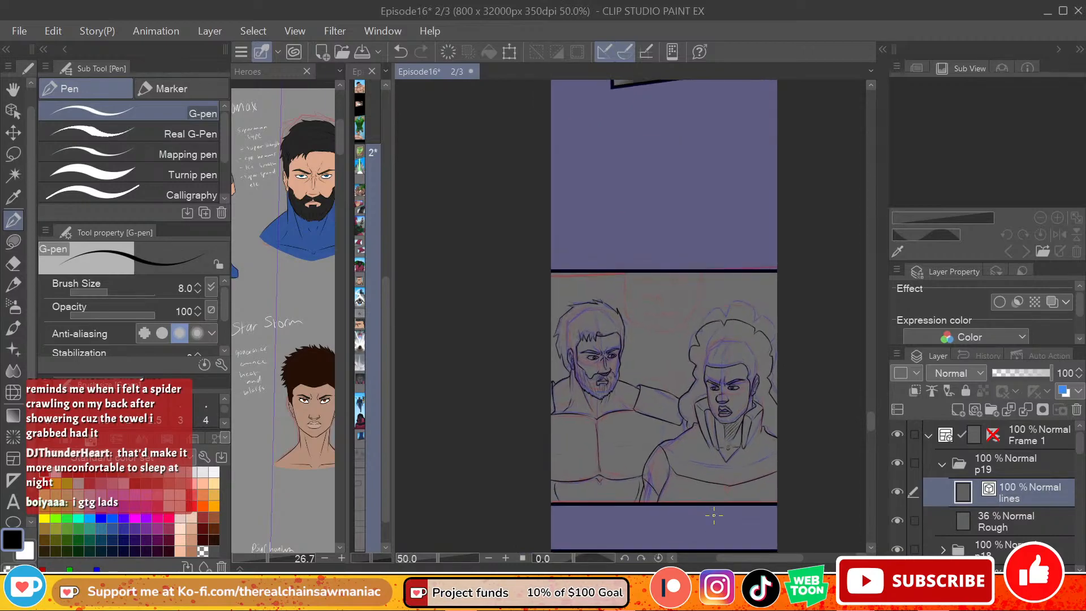
left_click(13, 348)
mouse_move(640, 295)
left_mouse_down()
mouse_move(659, 369)
mouse_move(604, 478)
left_mouse_up()
key("ctrl+z")
mouse_move(653, 296)
left_mouse_down()
mouse_move(622, 456)
mouse_move(602, 464)
left_mouse_up()
key("ctrl+z")
mouse_move(686, 301)
left_mouse_down()
mouse_move(673, 288)
mouse_move(614, 472)
left_mouse_up()
key("ctrl+z")
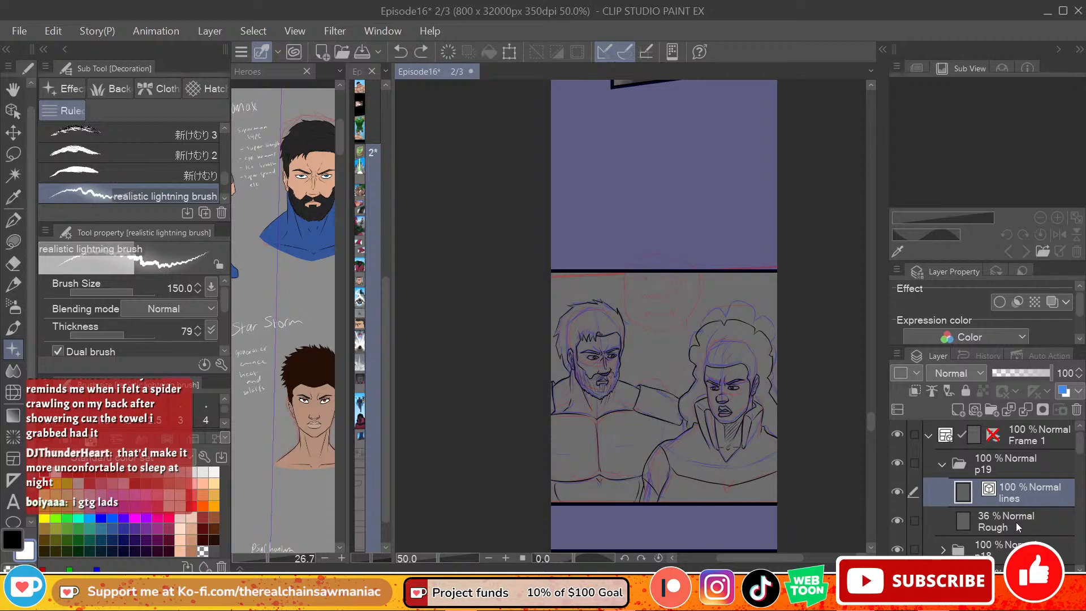
left_click(1019, 527)
mouse_move(710, 323)
left_mouse_down()
mouse_move(631, 373)
mouse_move(729, 444)
left_mouse_up()
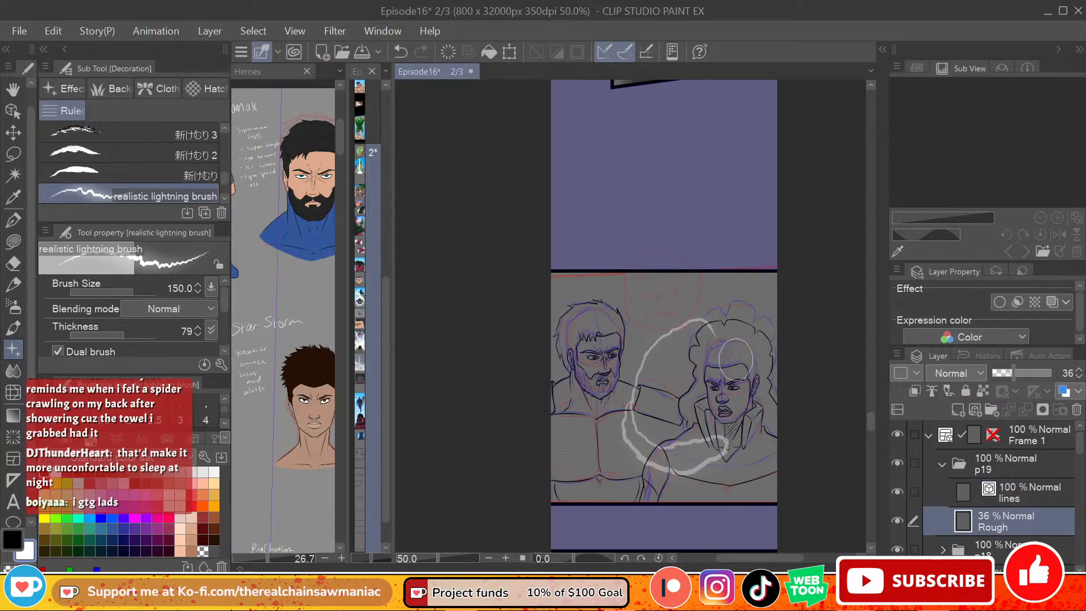
key("ctrl+z")
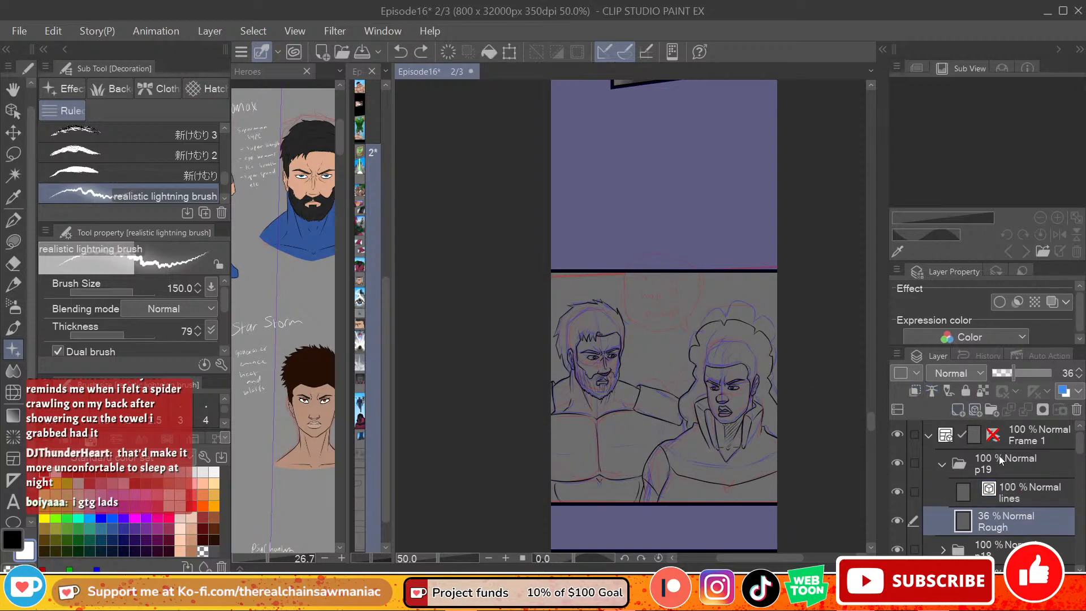
mouse_move(736, 308)
left_mouse_down()
mouse_move(651, 362)
mouse_move(614, 461)
left_mouse_up()
mouse_move(645, 402)
left_mouse_down()
mouse_move(707, 348)
mouse_move(748, 394)
left_mouse_up()
key("ctrl+z")
mouse_move(608, 478)
left_mouse_down()
mouse_move(651, 391)
mouse_move(679, 371)
mouse_move(688, 335)
mouse_move(730, 283)
left_mouse_up()
left_click_drag(627, 398, 638, 311)
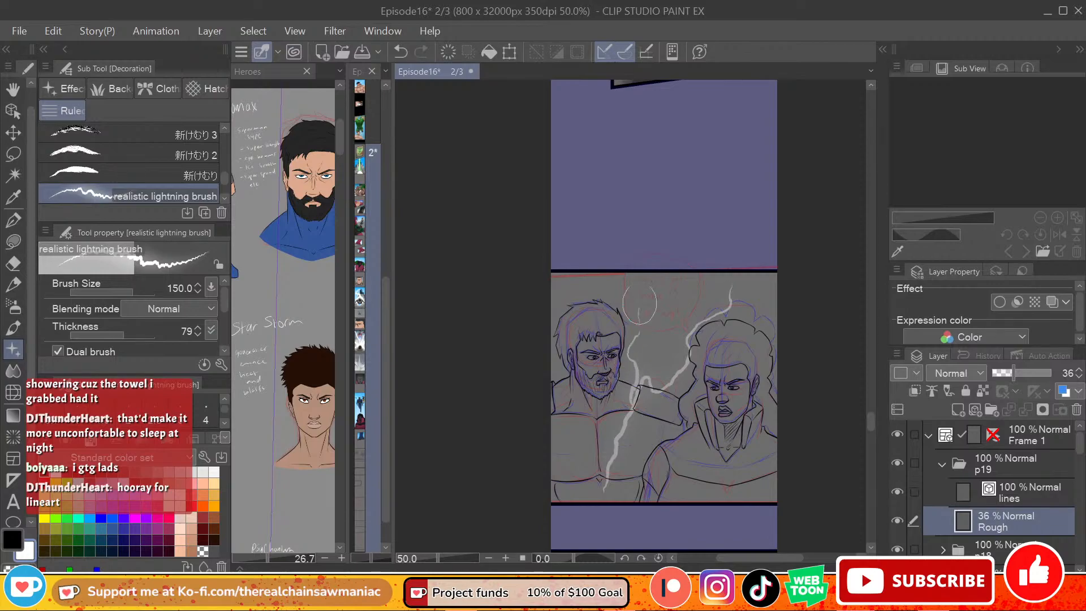
key("ctrl+z")
key("ctrl+z")
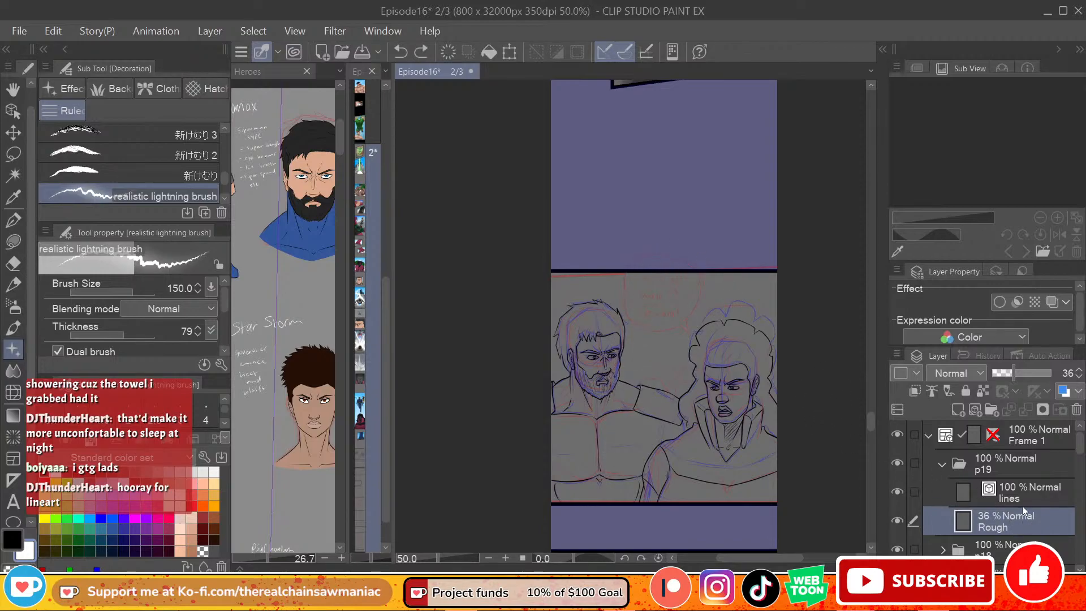
left_click(1021, 501)
left_click(13, 220)
key("x")
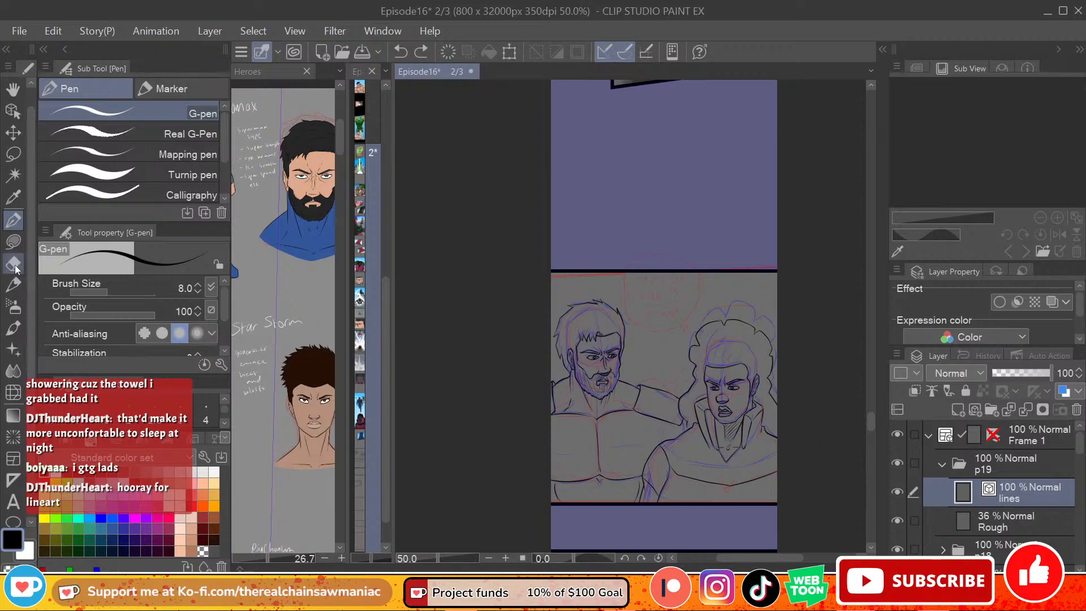
left_click(14, 346)
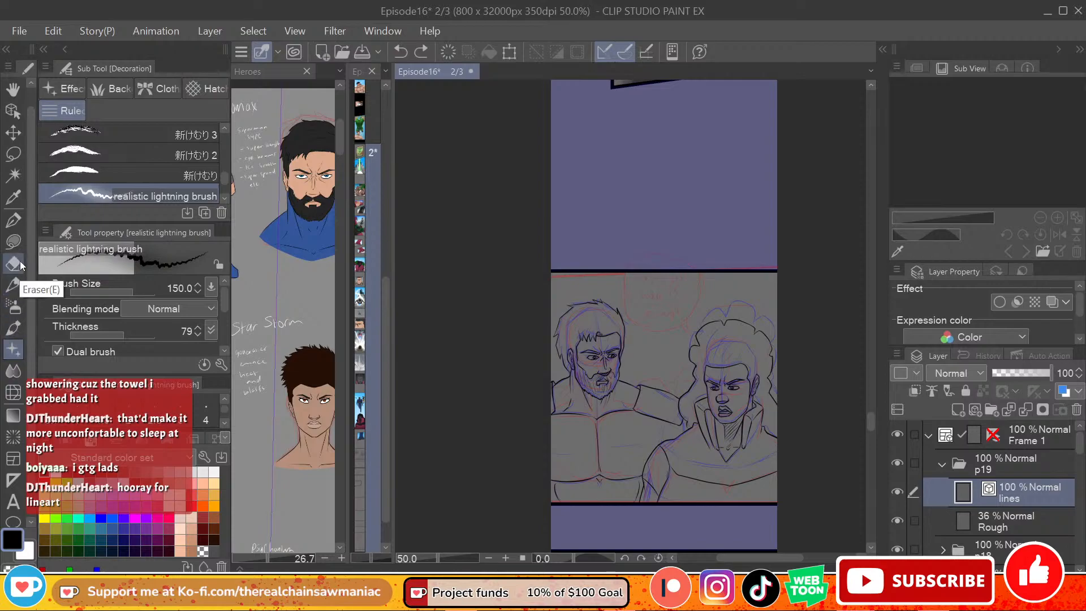
left_click(16, 242)
left_click(15, 223)
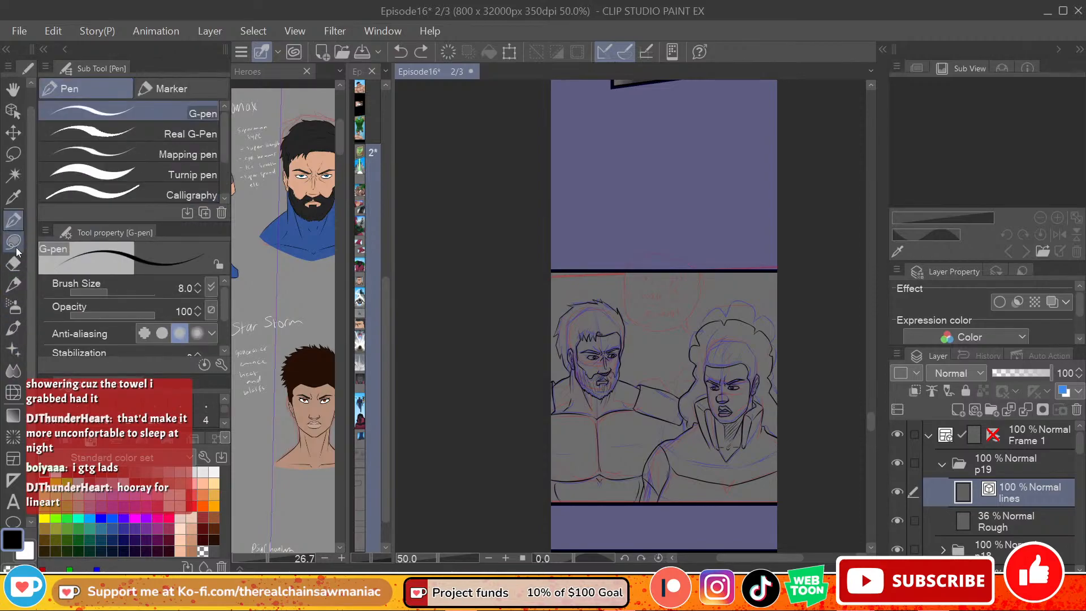
left_click(13, 306)
left_click(14, 285)
left_click(14, 263)
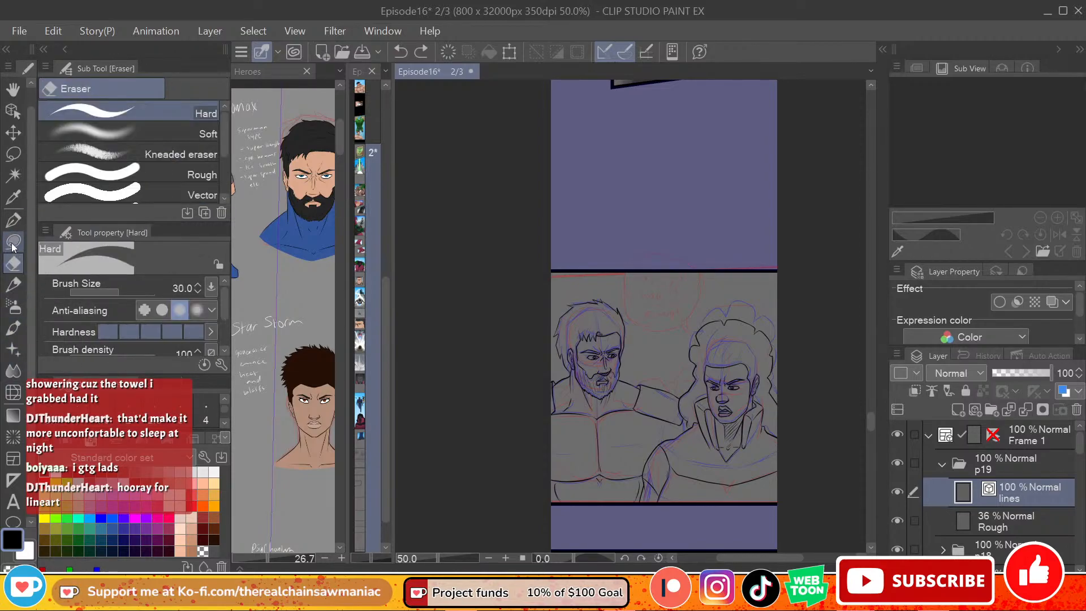
left_click(12, 247)
left_click(13, 221)
Step: Auto-select the empty areas around the two figures on the lines layer, referring to the editing layer only
left_click(13, 174)
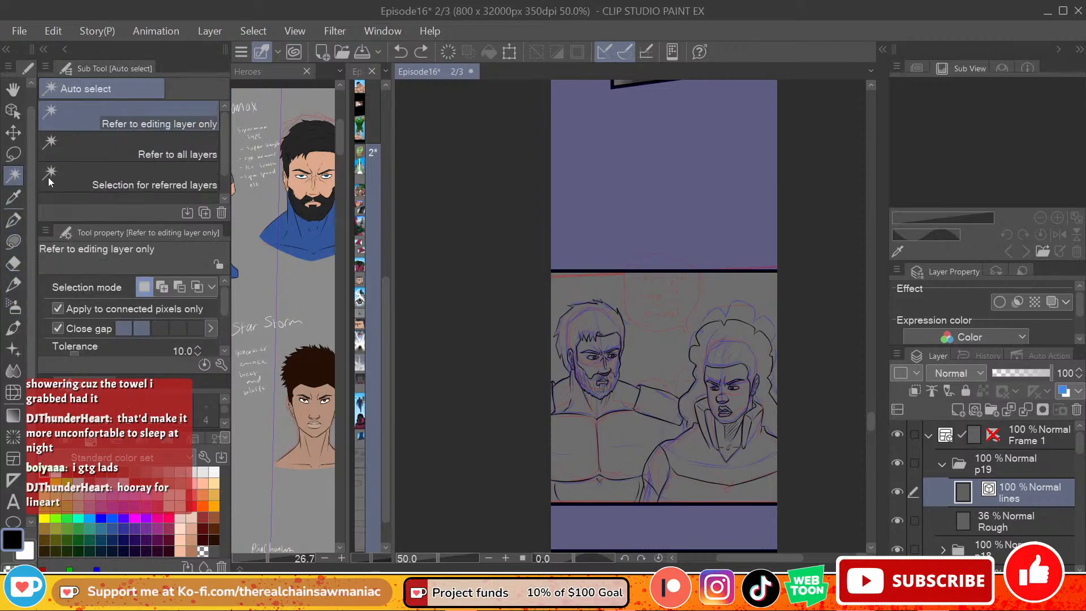
left_click(202, 154)
left_click(164, 121)
left_click(789, 483)
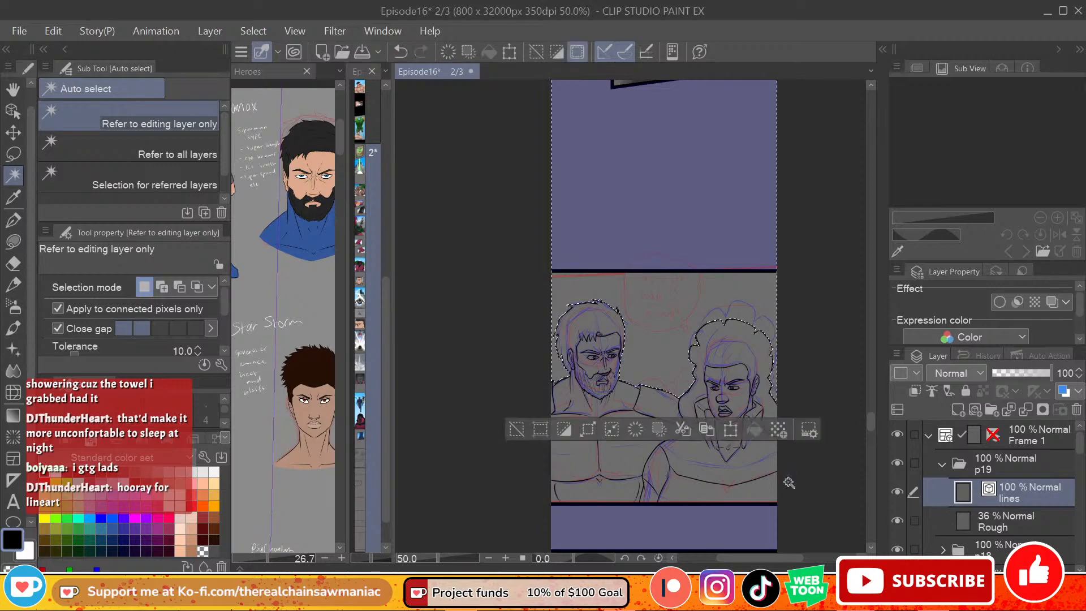
left_click(758, 517, "shift")
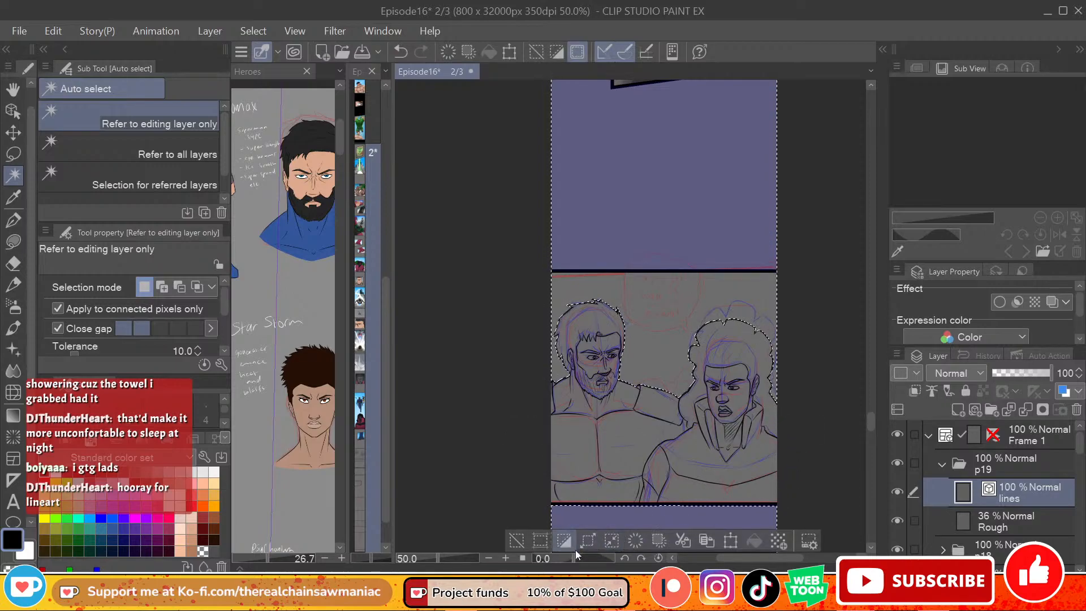
Step: Expand the selected area by 10 px and invert it so that it covers the two figures
left_click(588, 540)
left_click(391, 201)
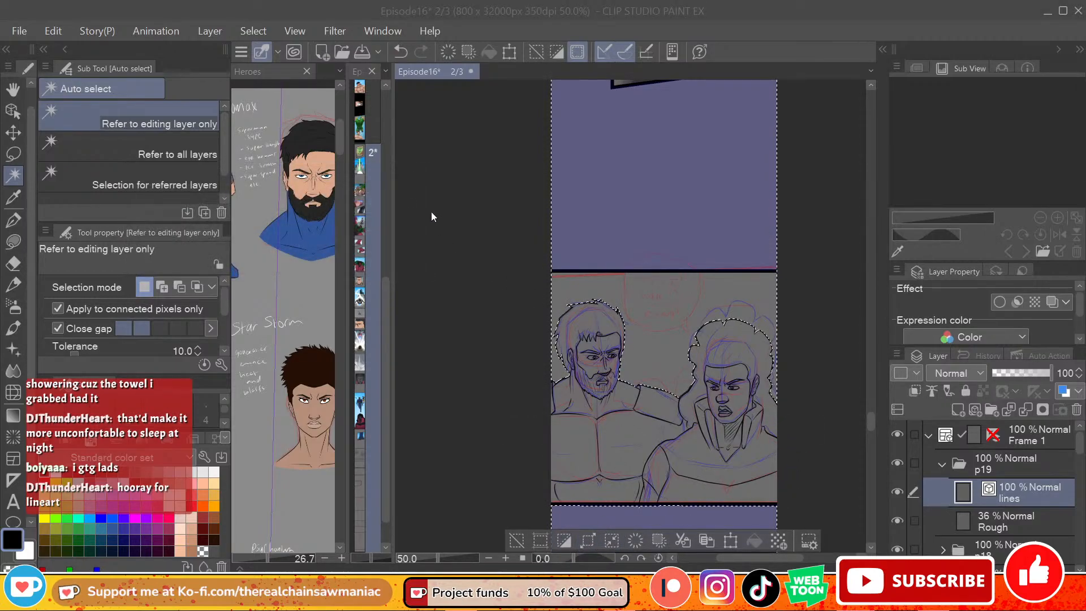
key("ctrl+z")
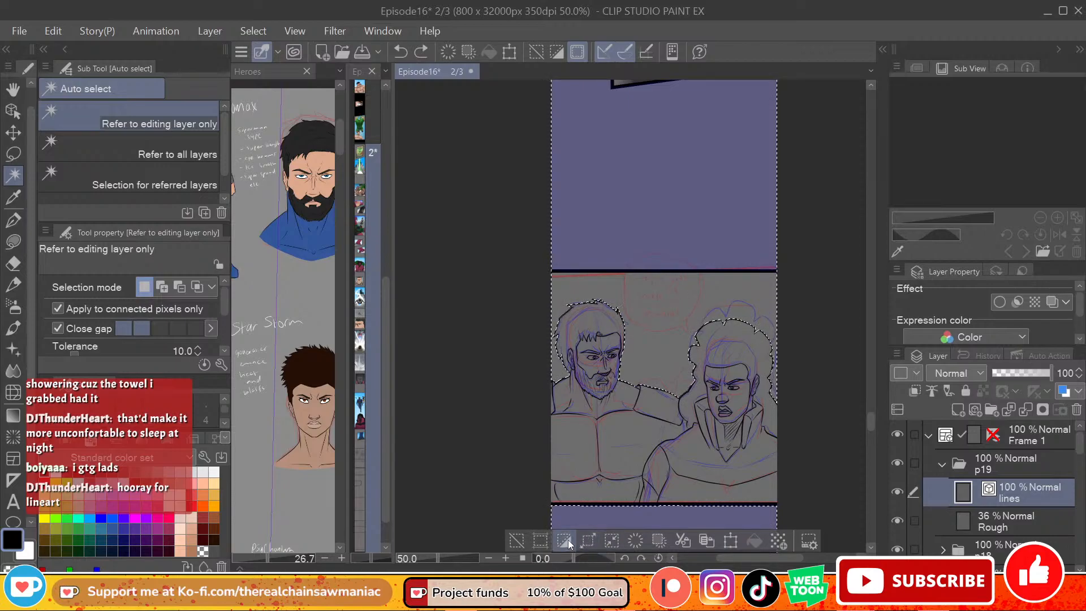
left_click(587, 542)
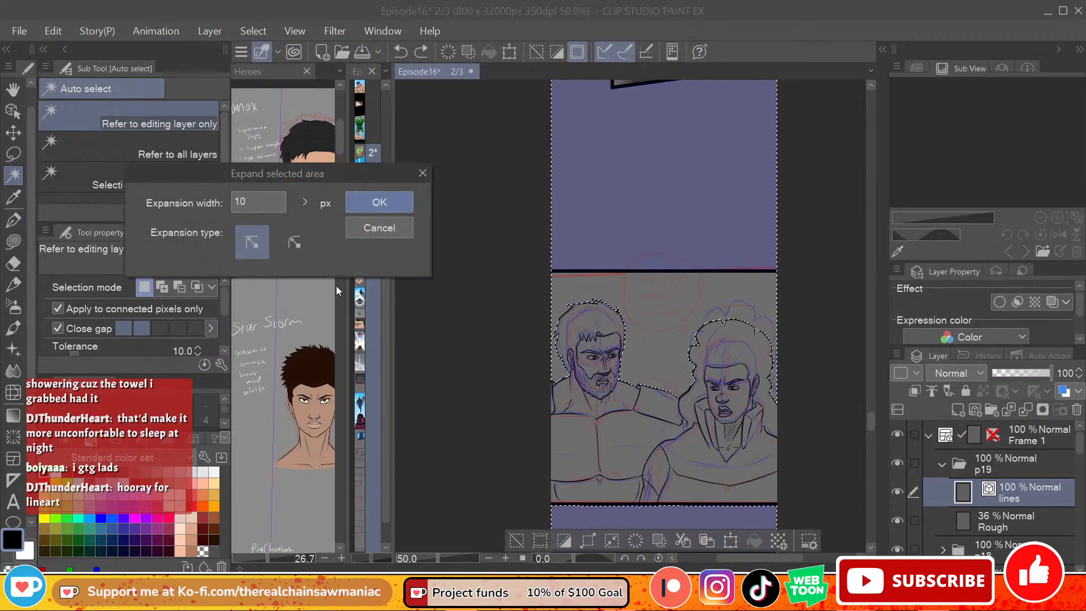
left_click(364, 207)
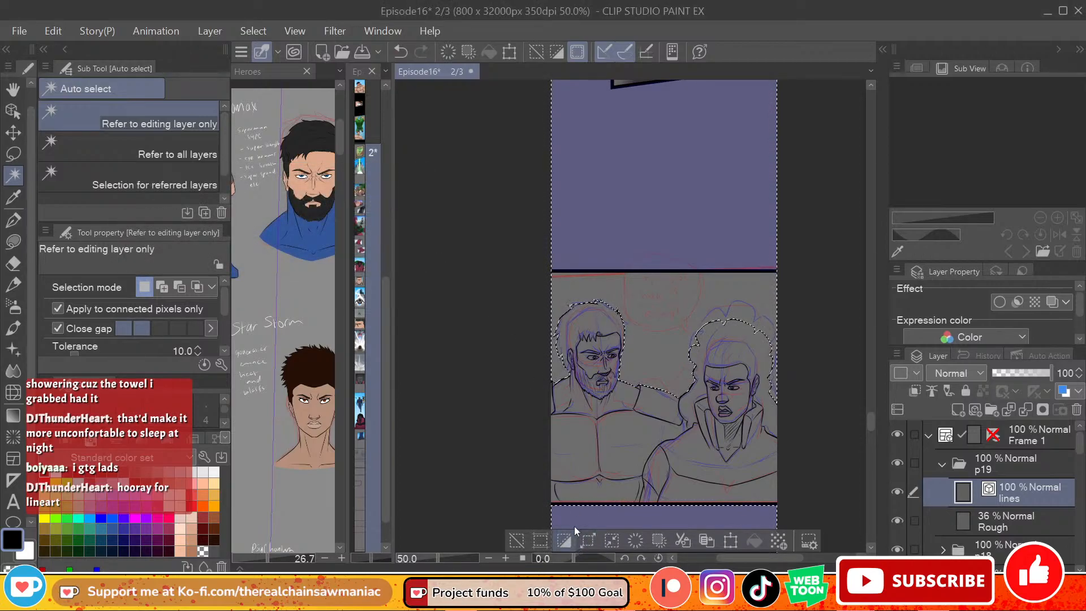
left_click(564, 541)
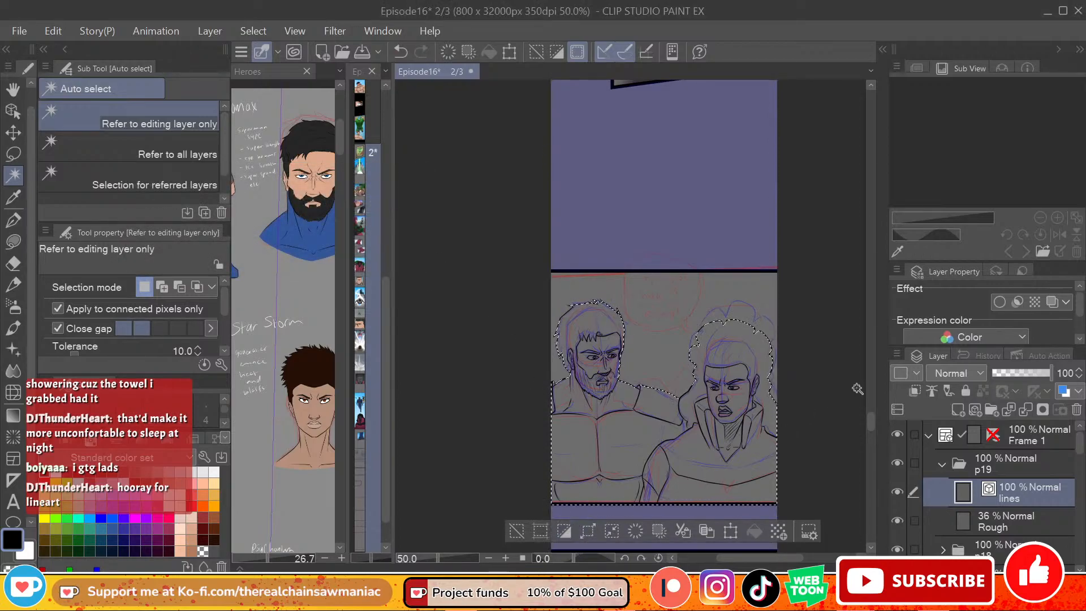
Step: Add a new raster layer between the lines and Rough layers and name it fill
key("ctrl+shift+n")
left_click_drag(1014, 514, 1009, 526)
double_click(1009, 523)
type("fill")
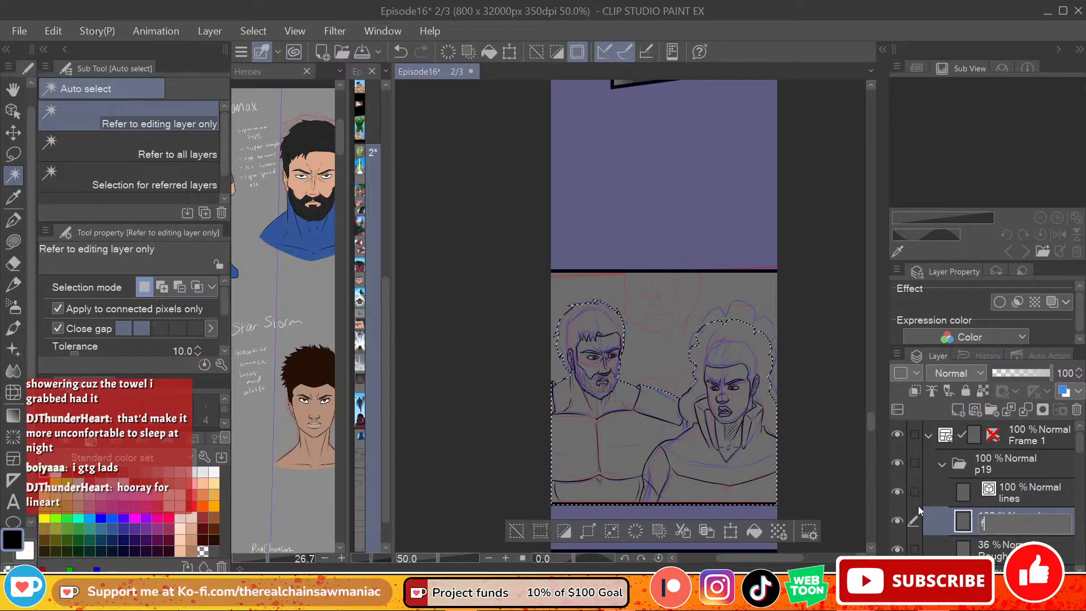
key("Return")
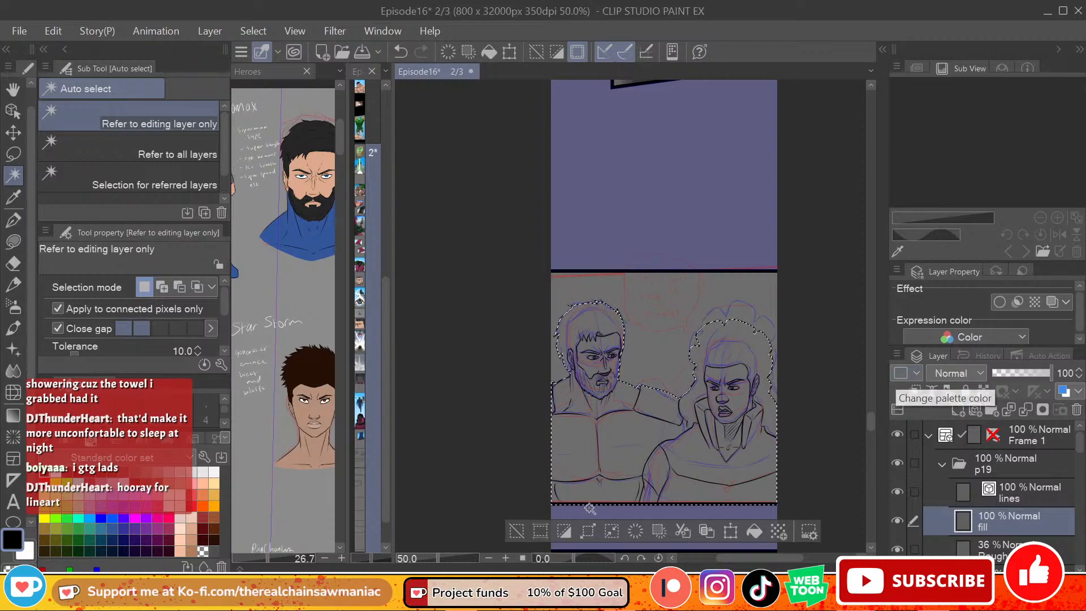
Step: Lasso-fill the selected area covering both figures with a dark brown on the fill layer
key("ctrl+z")
left_click(704, 400)
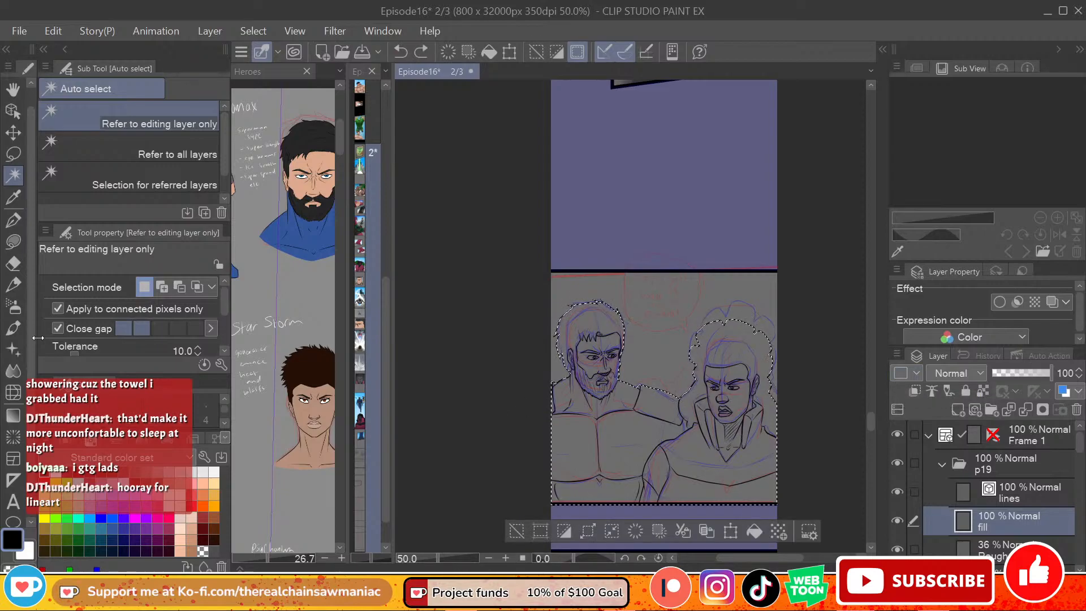
left_click(192, 529)
left_click(191, 517)
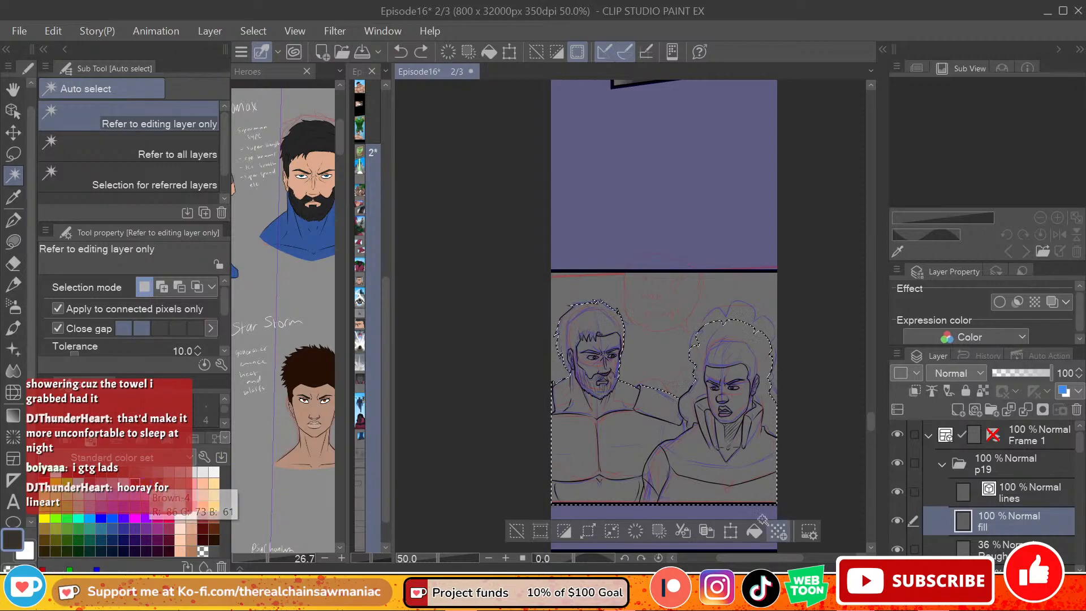
left_click(18, 242)
mouse_move(571, 266)
left_mouse_down()
mouse_move(544, 288)
mouse_move(506, 479)
left_mouse_up()
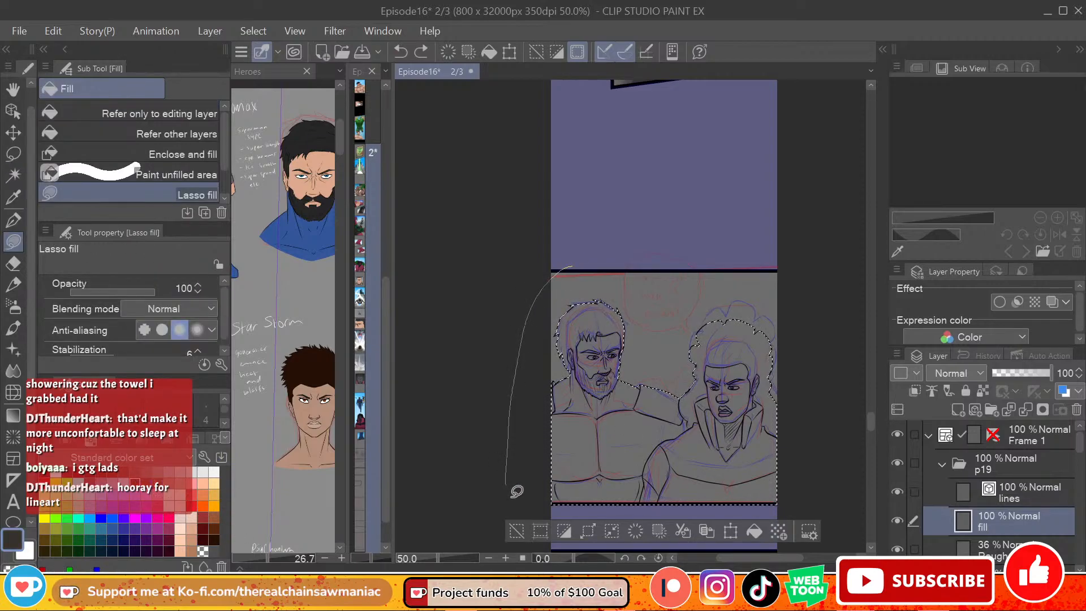
left_click_drag(851, 459, 822, 301)
mouse_move(875, 422)
left_mouse_down()
mouse_move(850, 356)
mouse_move(849, 380)
mouse_move(868, 378)
mouse_move(854, 305)
mouse_move(845, 435)
left_mouse_up()
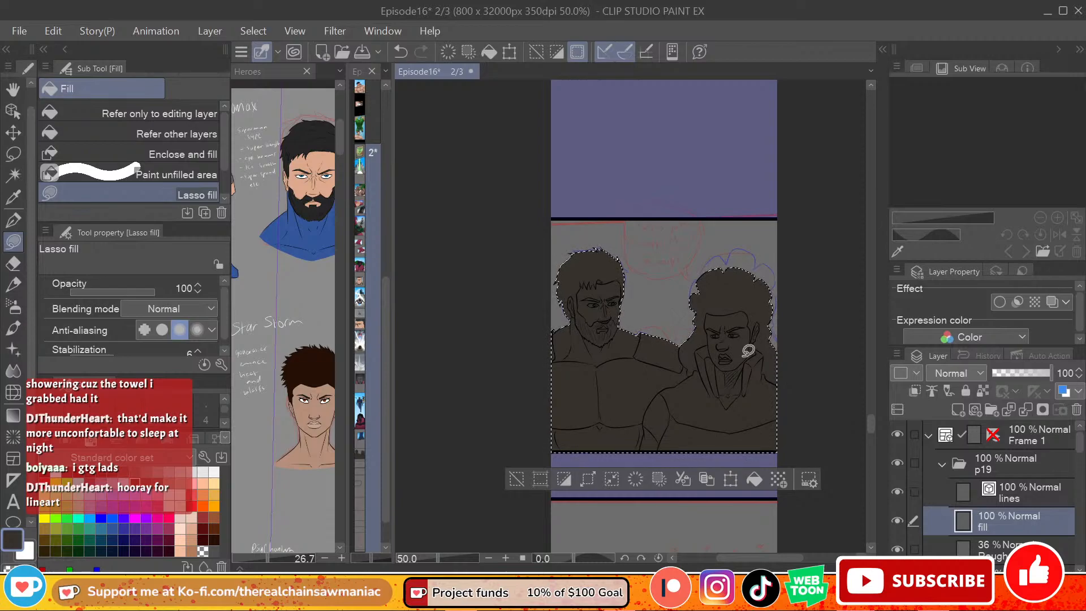
Step: Fill the curly-haired figure's hair near-black with the Refer other layers fill, undoing the extra fills tried on the face
scroll(644, 404, "up", 2)
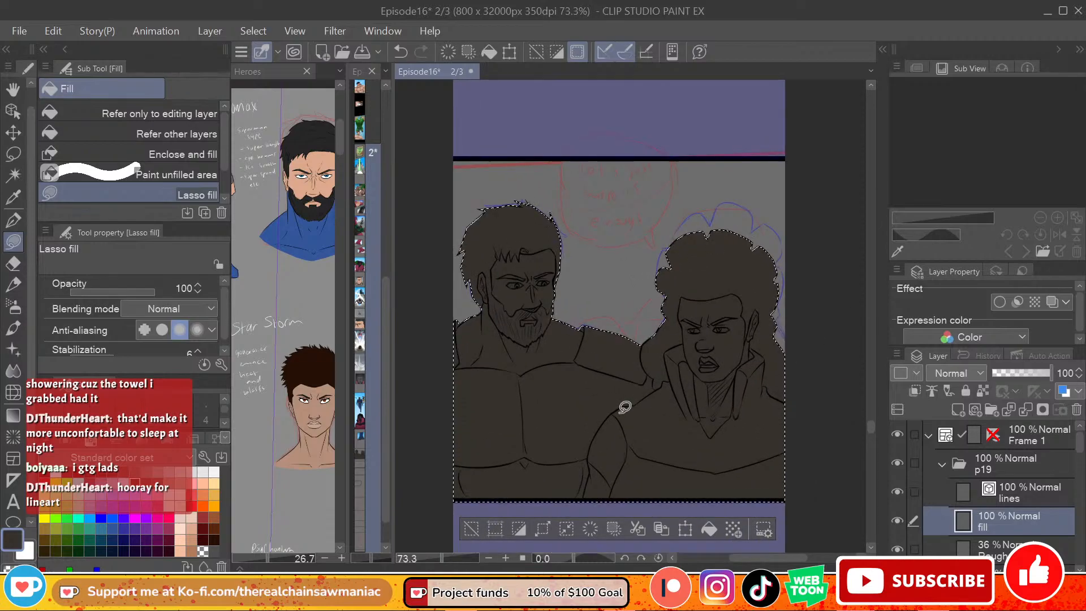
scroll(645, 404, "up", 2)
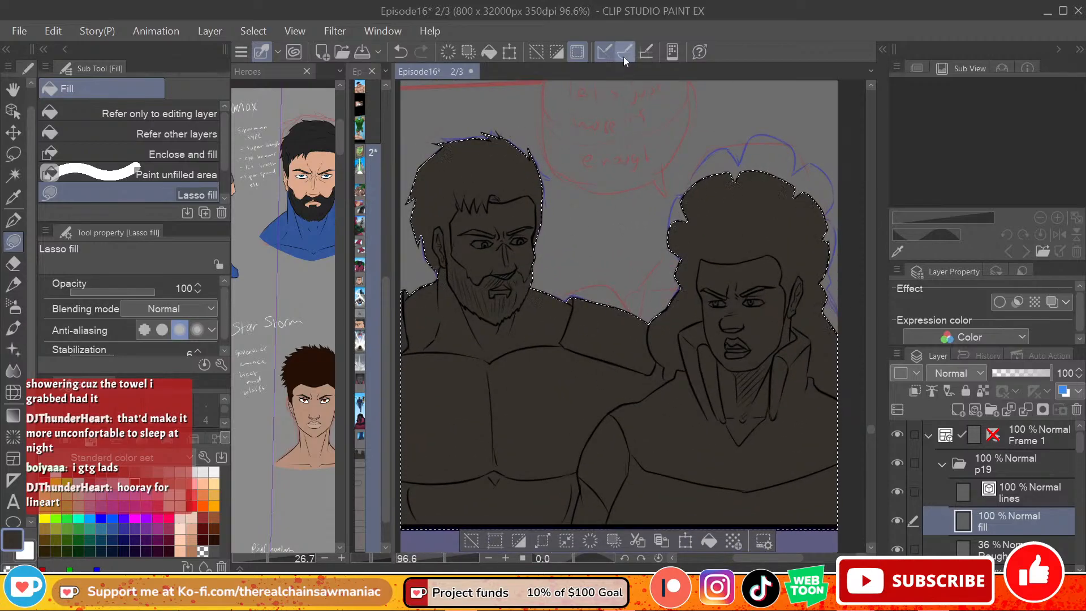
scroll(565, 230, "up", 1)
scroll(565, 230, "down", 1)
scroll(565, 230, "up", 1)
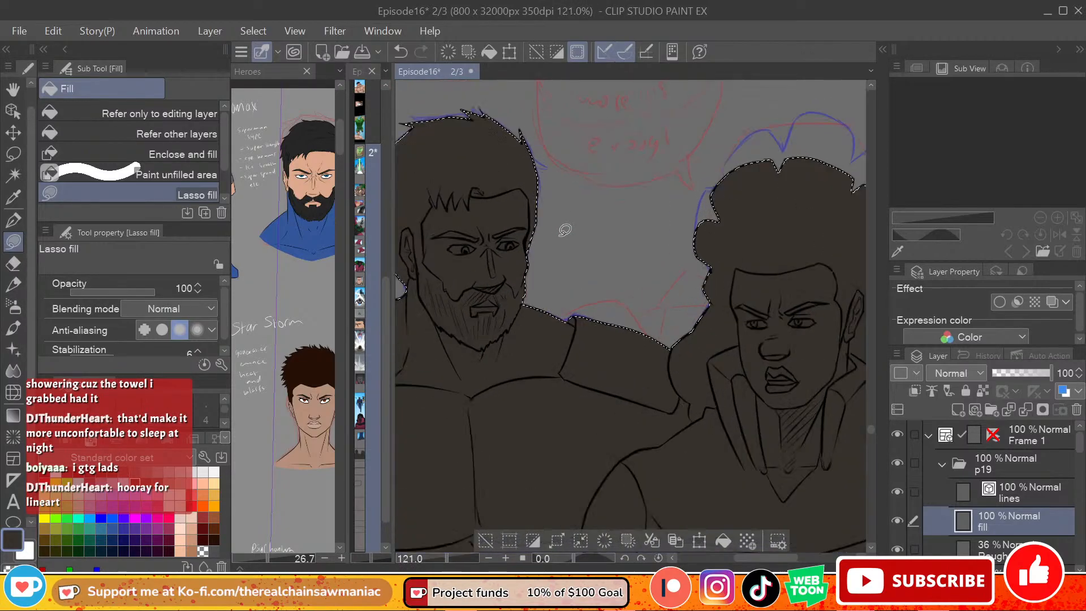
scroll(565, 231, "down", 2)
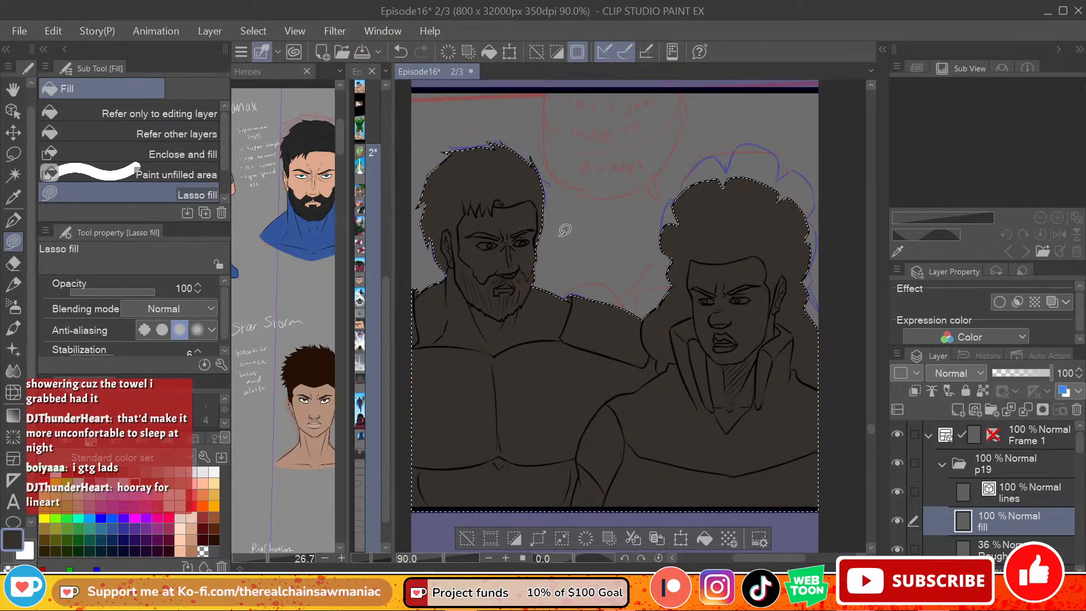
left_click(111, 135)
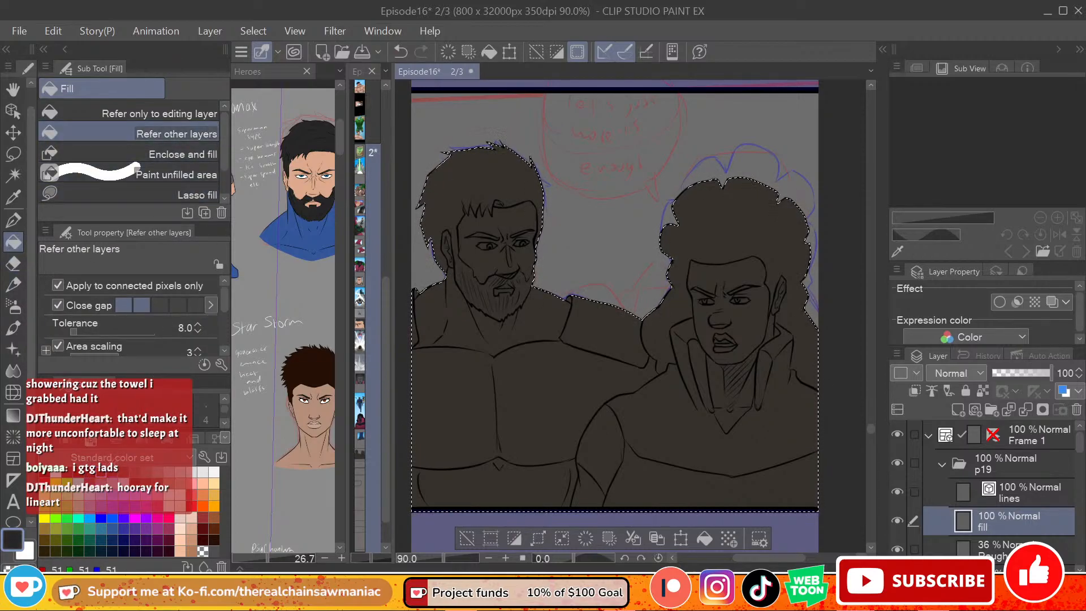
left_click(745, 230)
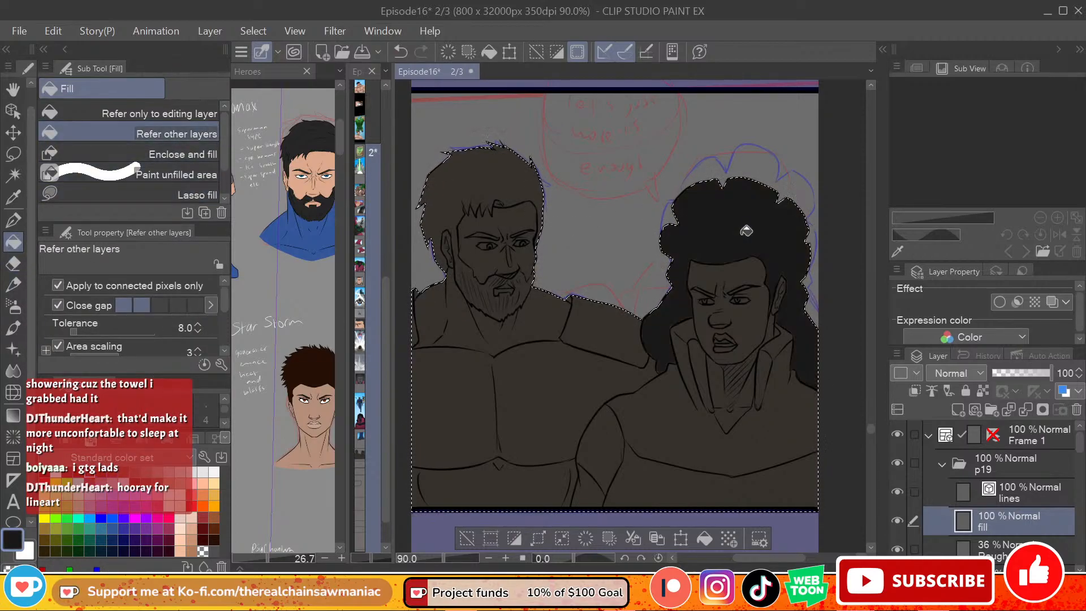
left_click(758, 281)
left_click(748, 286)
key("ctrl+z")
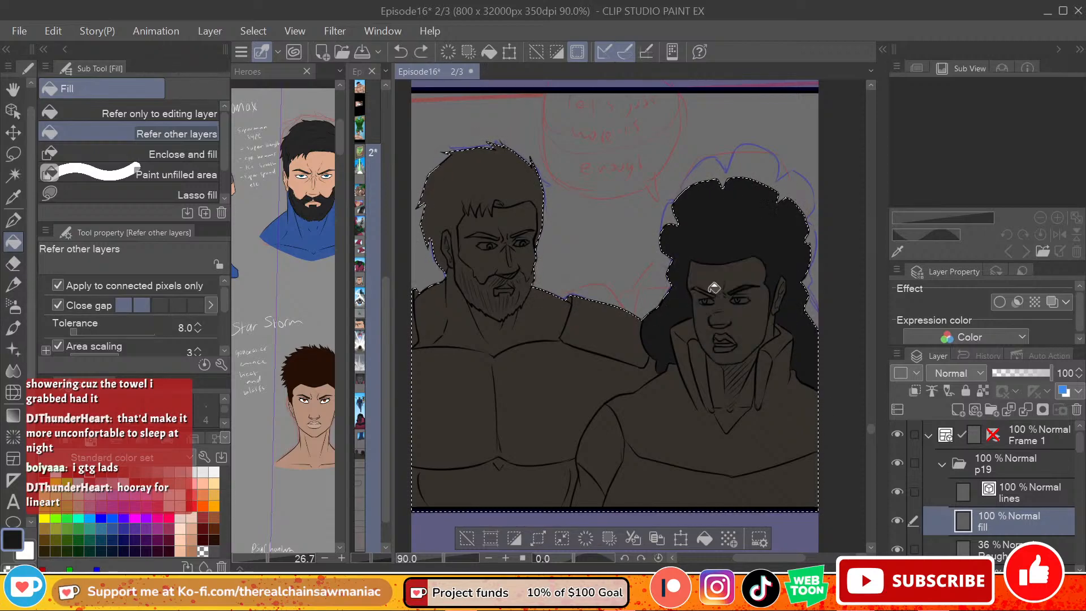
key("ctrl+z")
Step: Fill the whites of the curly-haired figure's eyes with white
left_click(741, 298)
left_click(708, 299)
key("x")
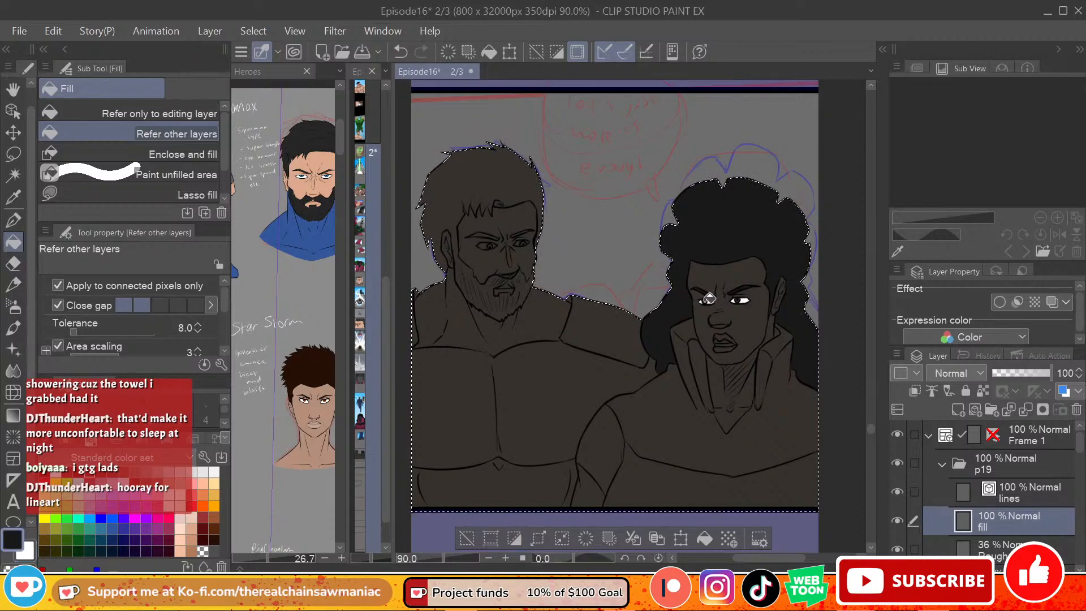
left_click(738, 301)
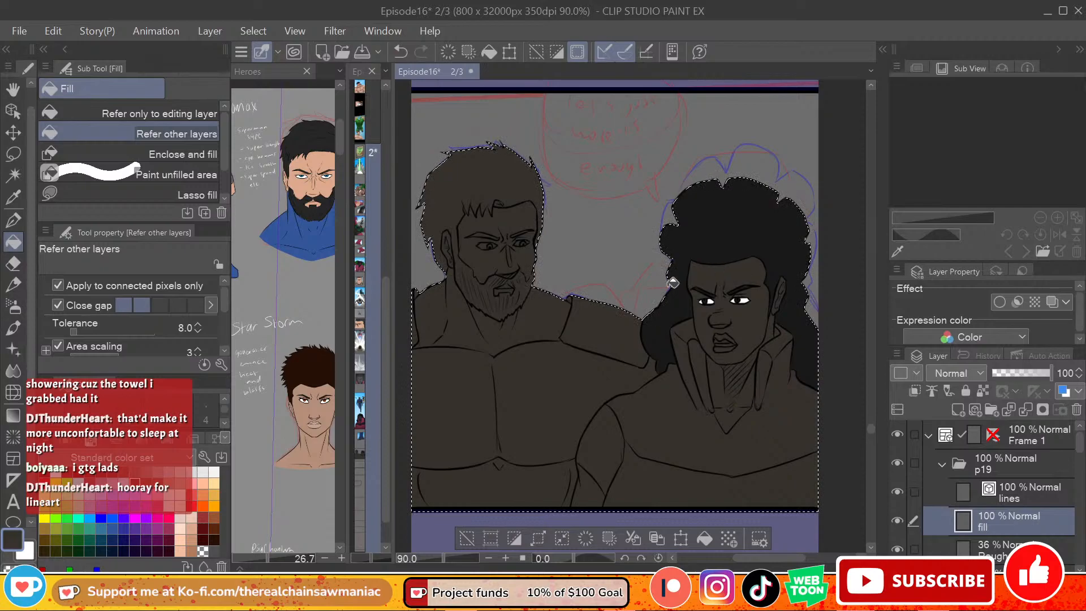
Step: Fill the bearded figure's hair and beard with near-black, undoing the misplaced test fills
left_click(44, 472)
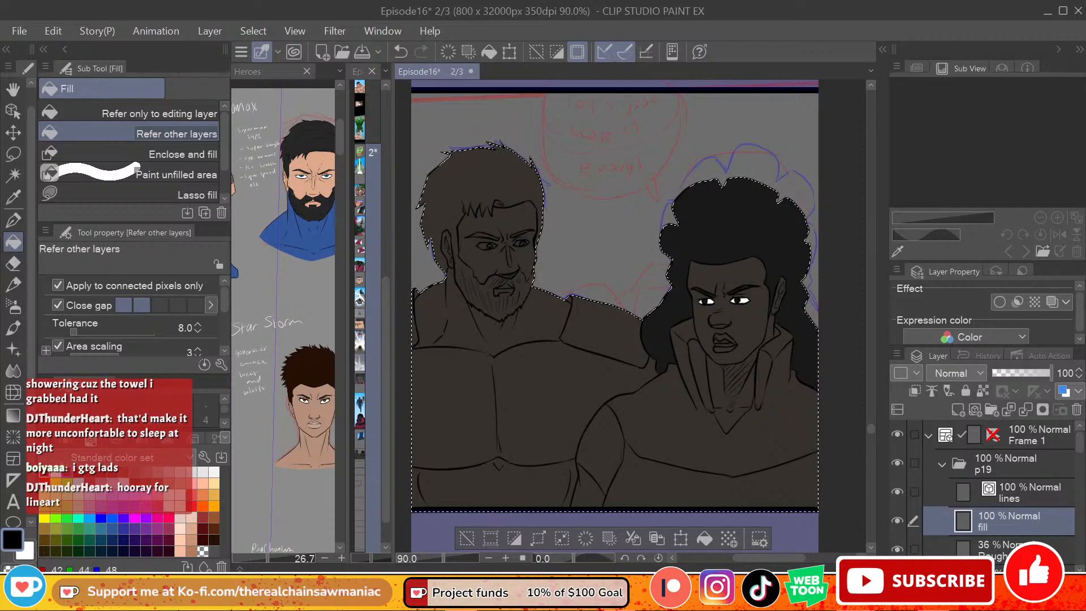
left_click(500, 178)
key("ctrl+z")
left_click(534, 182)
key("ctrl+z")
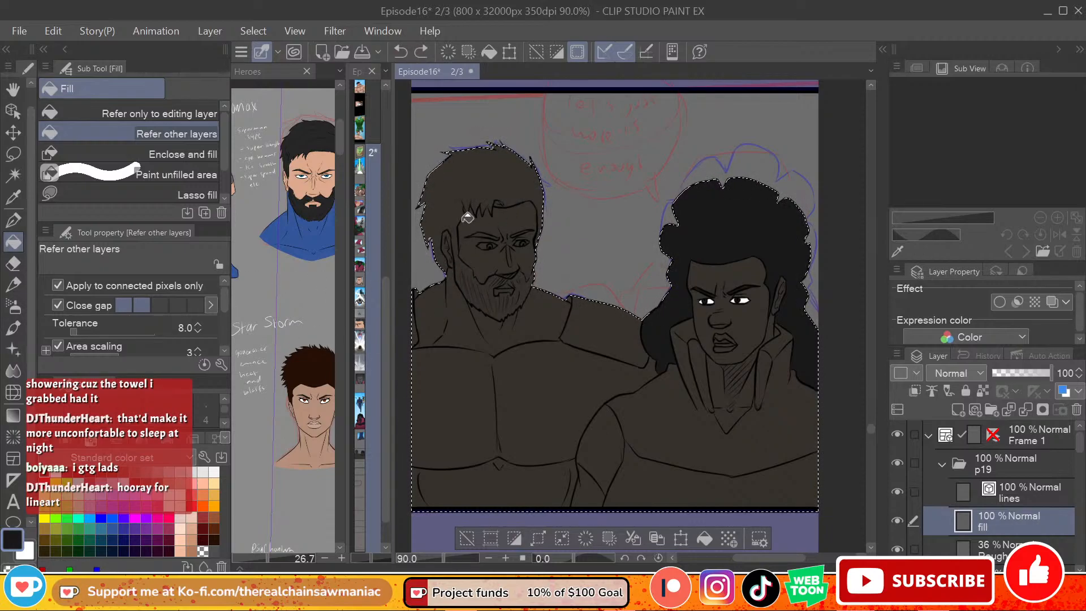
left_click(468, 222)
left_click(501, 285)
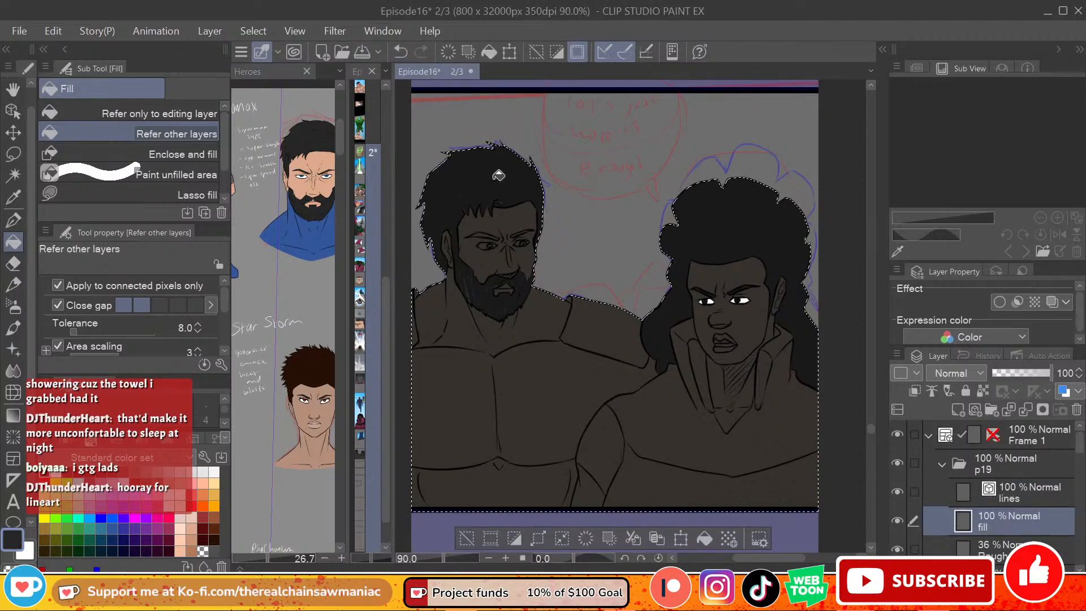
Step: Rework the bearded figure's hair fill, trying a dark colour sampled from the Heroes reference and a dark palette colour
key("ctrl+z")
left_click(298, 141)
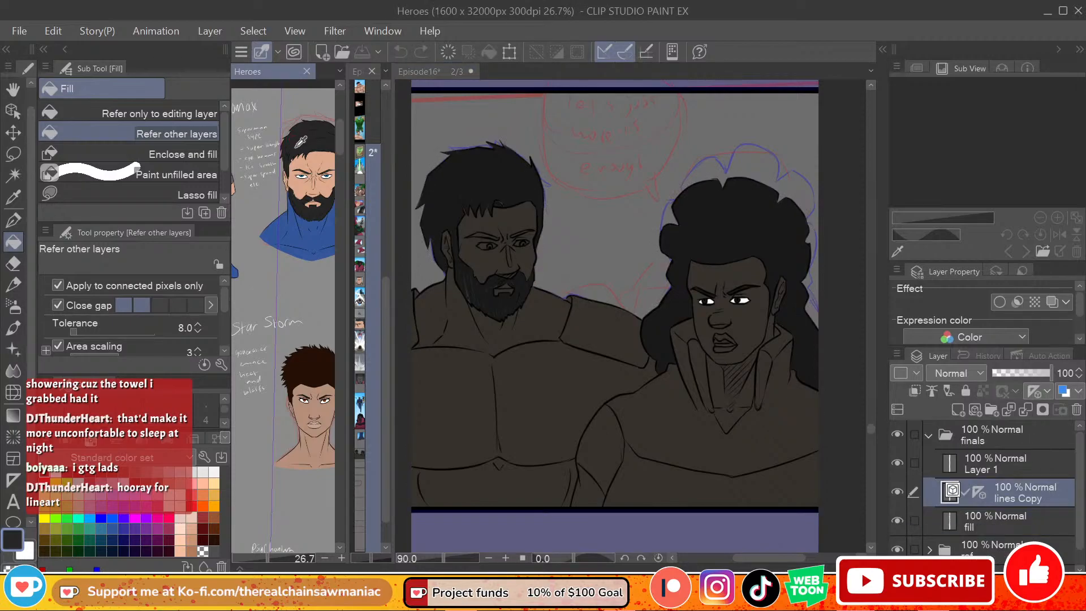
left_click(496, 185)
left_click(502, 179)
key("ctrl+z")
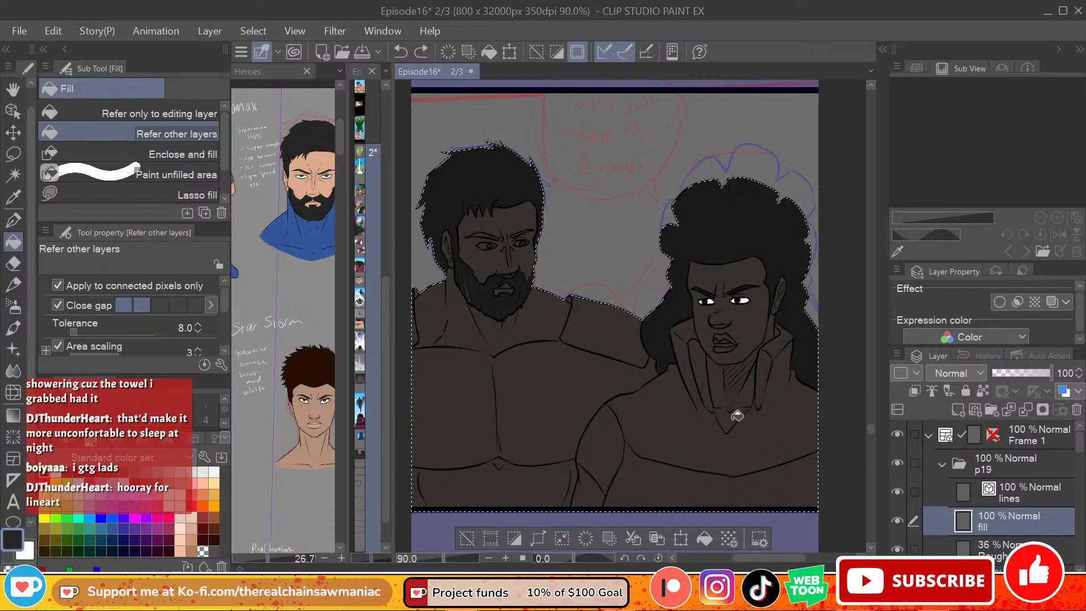
left_click(103, 475)
left_click(91, 474)
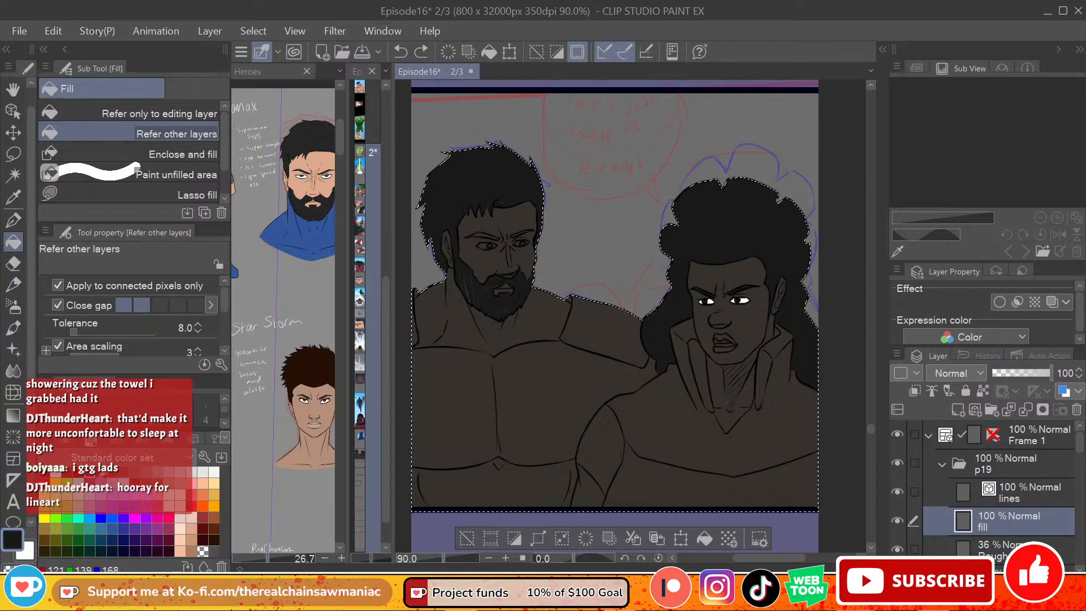
left_click(524, 185)
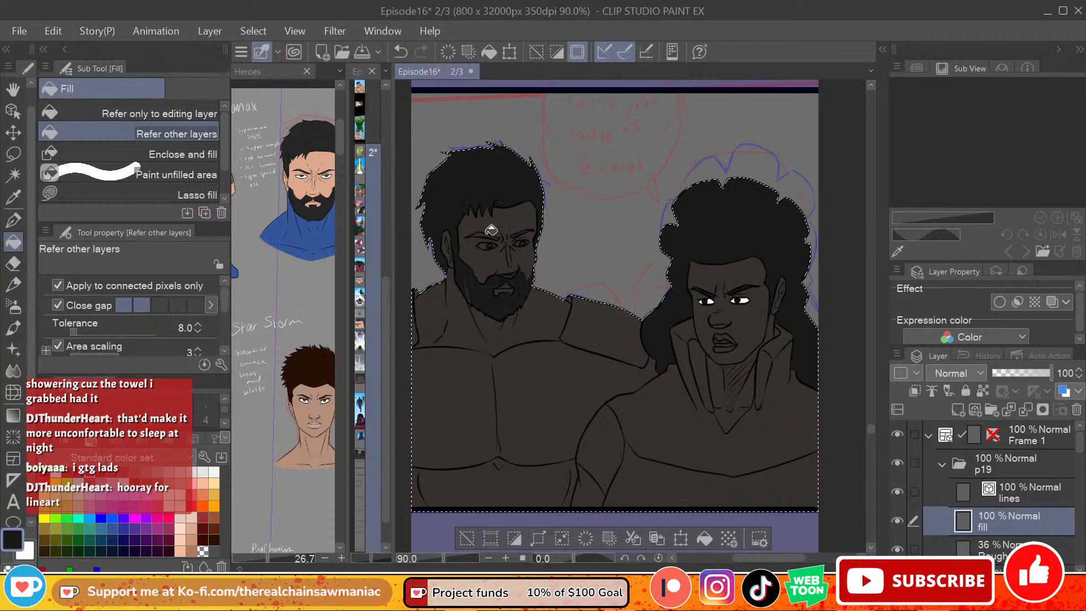
Step: Try filling the bearded figure with the skin tone sampled from the Heroes reference, using Lasso fill
left_click(325, 163)
left_click(325, 161, "alt")
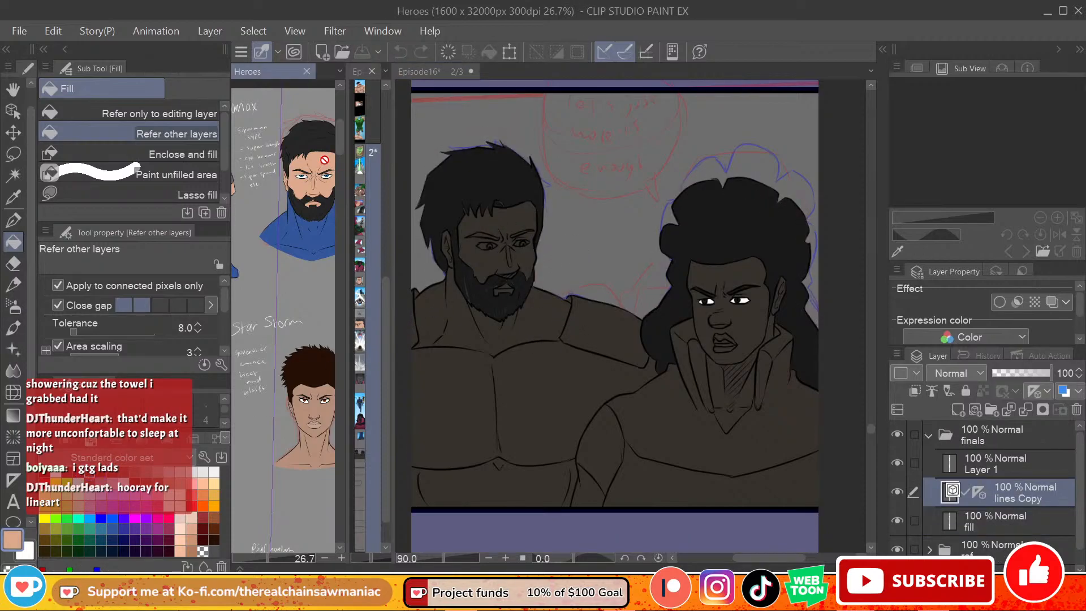
left_click(741, 560)
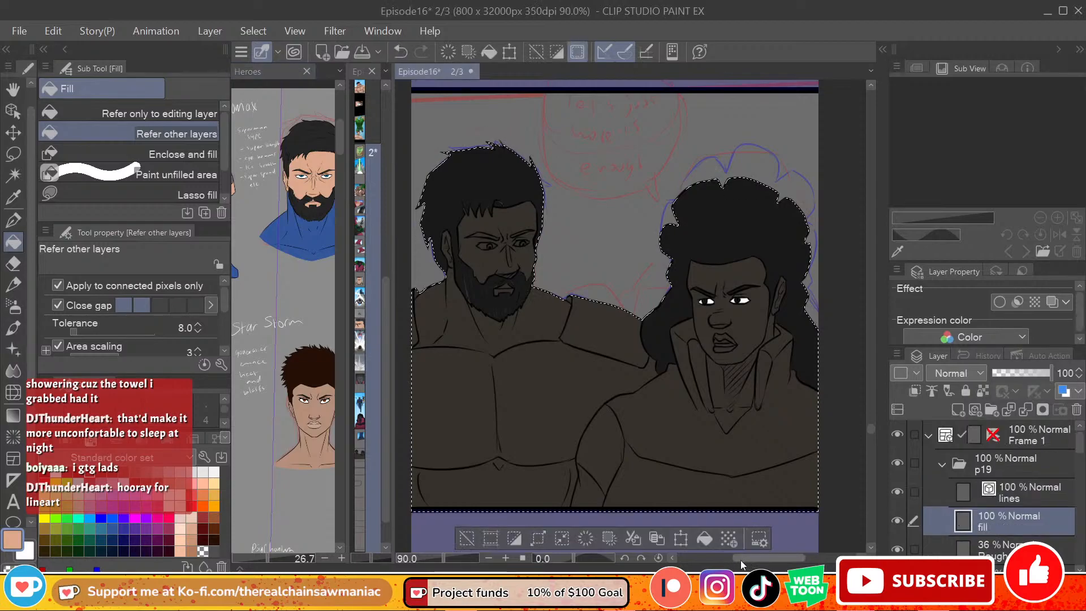
left_click_drag(762, 556, 750, 558)
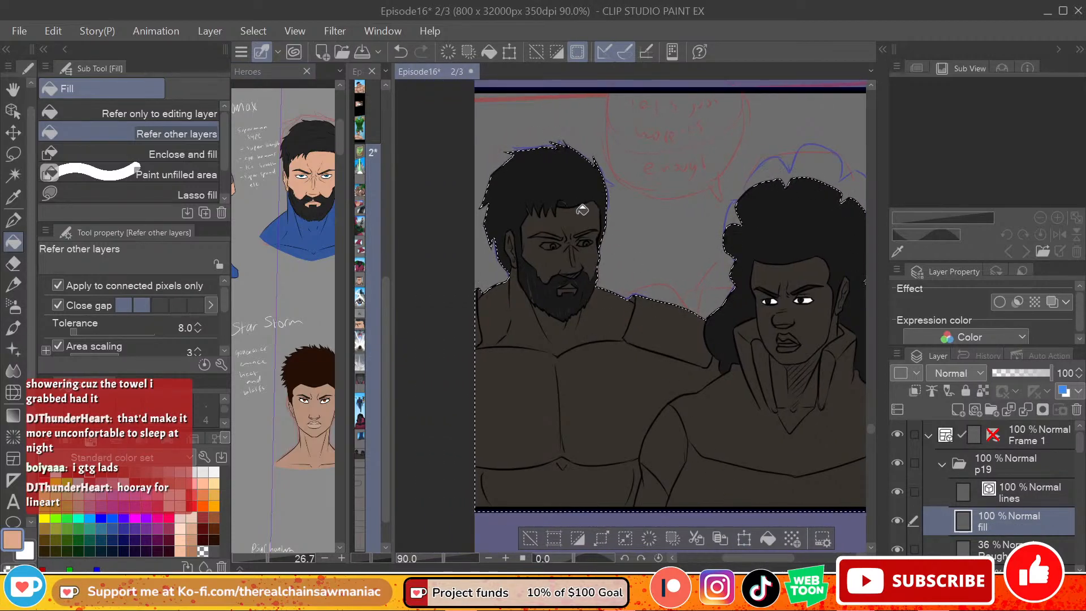
key("ctrl+z")
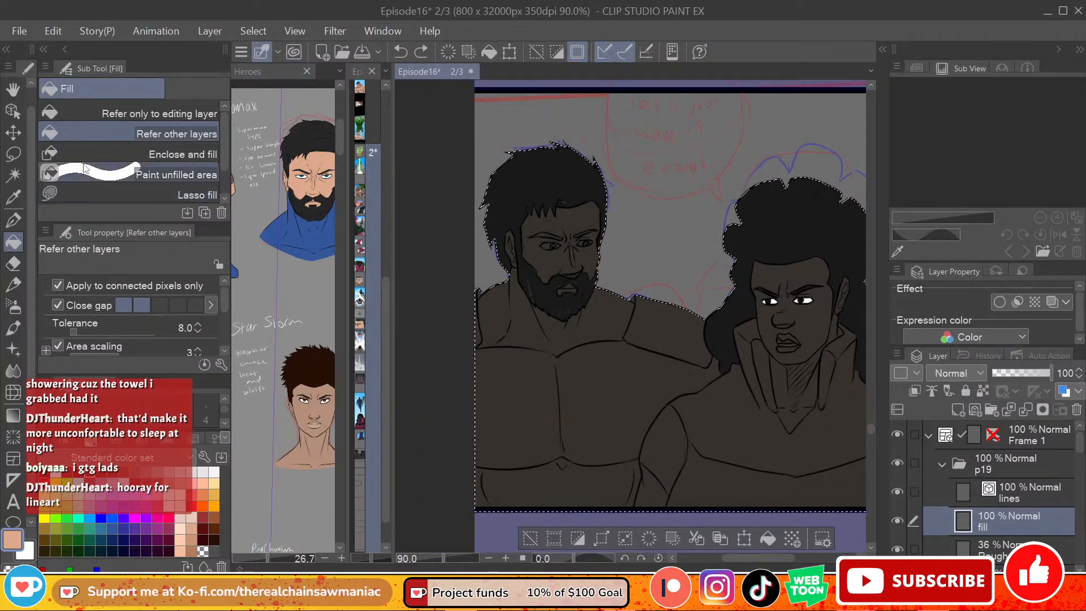
left_click(124, 192)
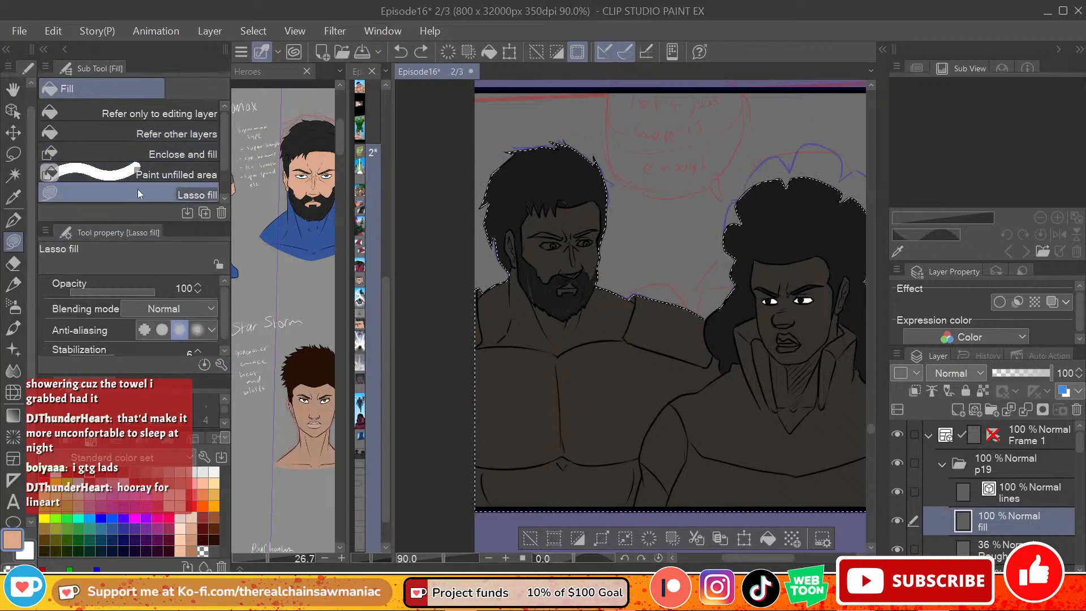
mouse_move(492, 136)
left_mouse_down()
mouse_move(655, 347)
mouse_move(596, 402)
left_mouse_up()
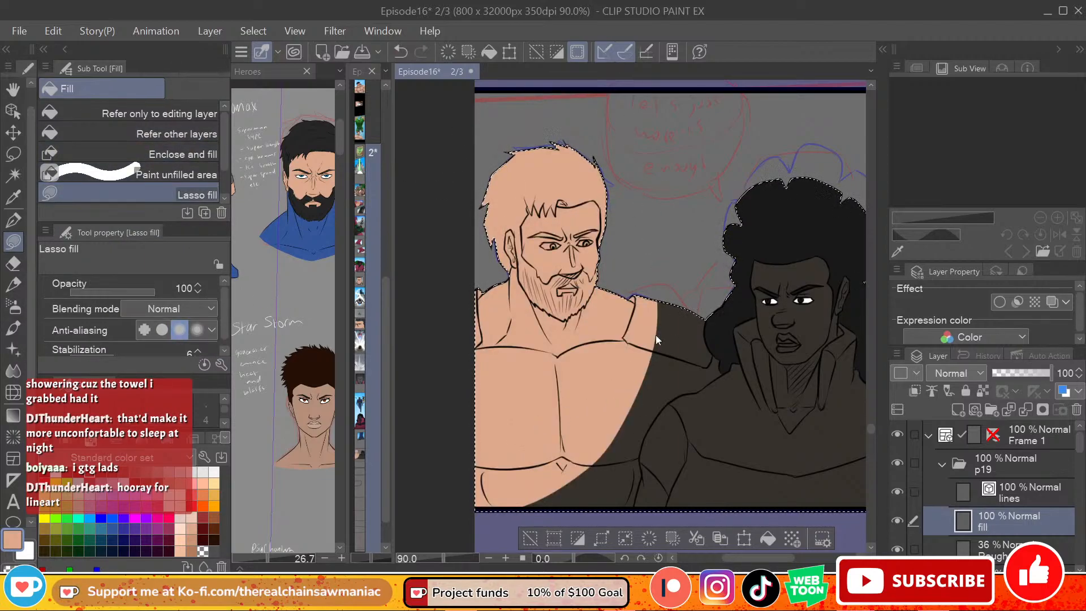
key("ctrl+z")
Step: Sample the near-black hair colour and lasso-fill the remaining gaps in the bearded figure's hair and beard
left_click(577, 154, "alt")
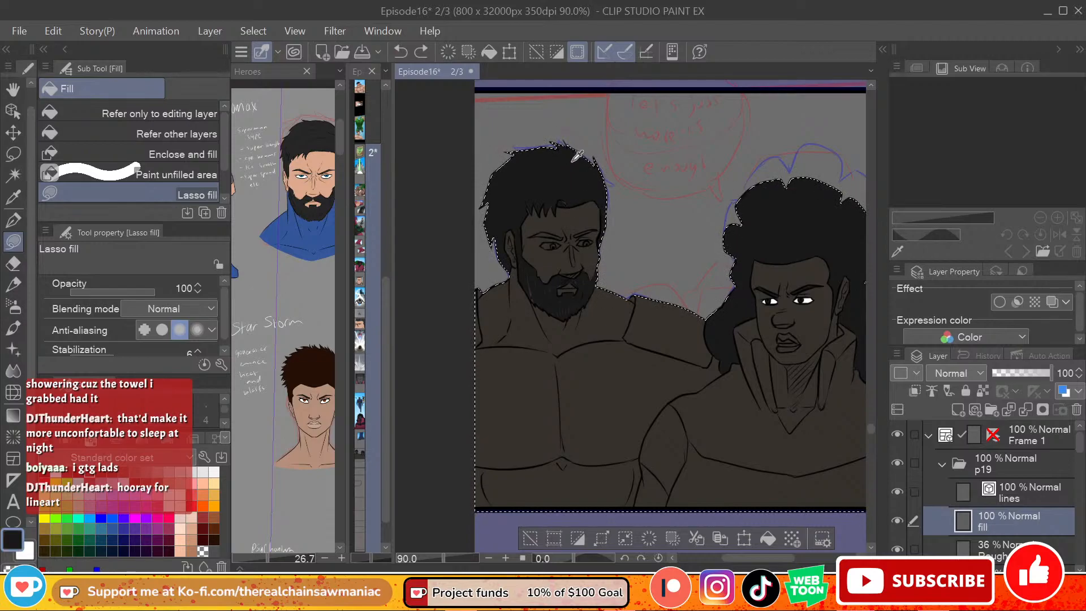
left_click_drag(568, 200, 552, 196)
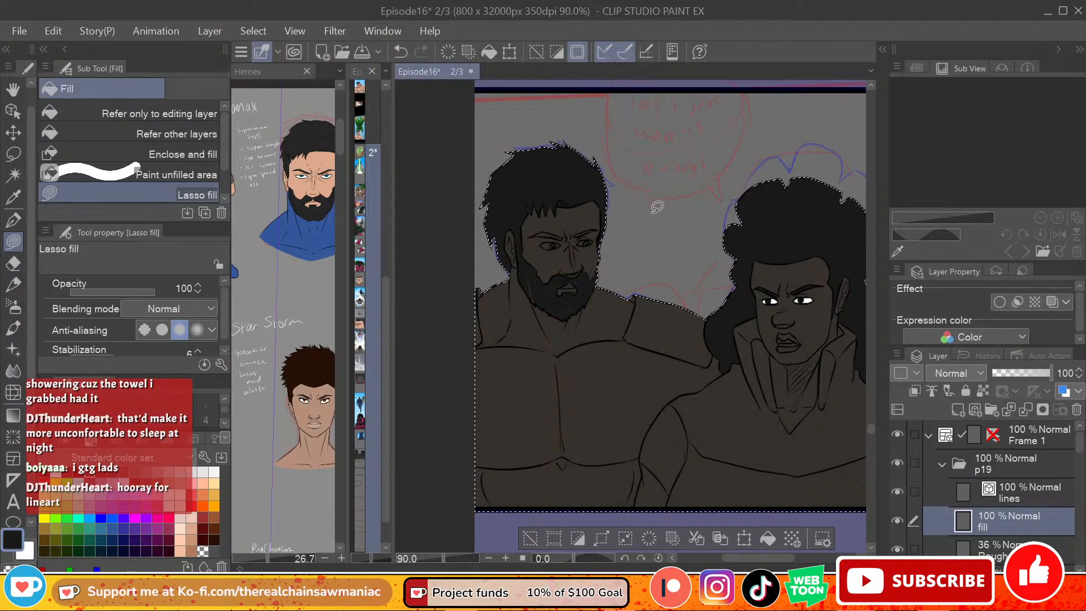
left_click_drag(528, 261, 550, 302)
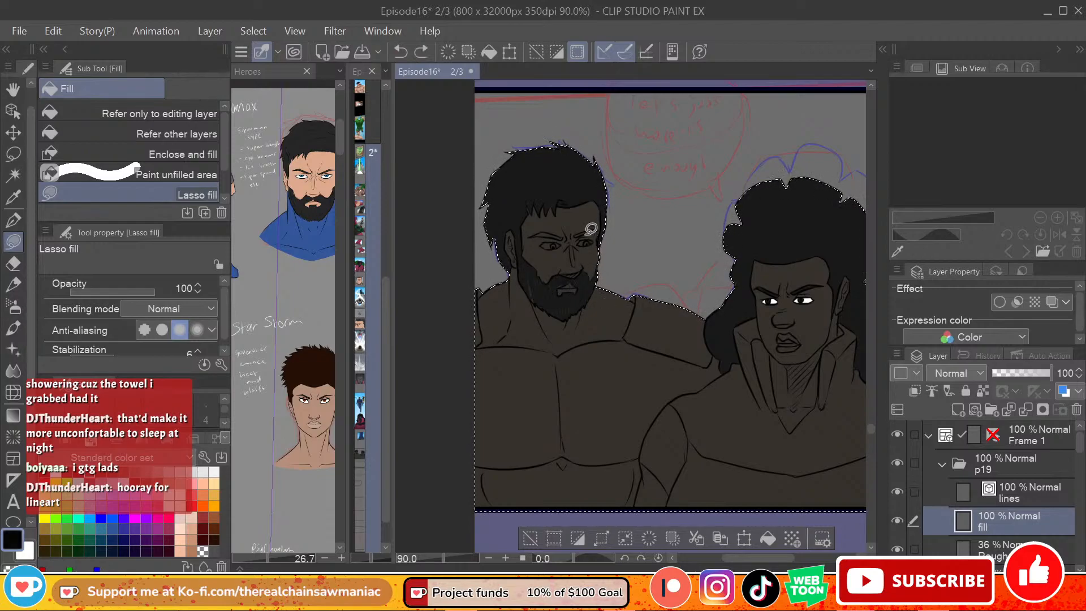
mouse_move(535, 278)
left_mouse_down()
mouse_move(584, 269)
mouse_move(532, 286)
left_mouse_up()
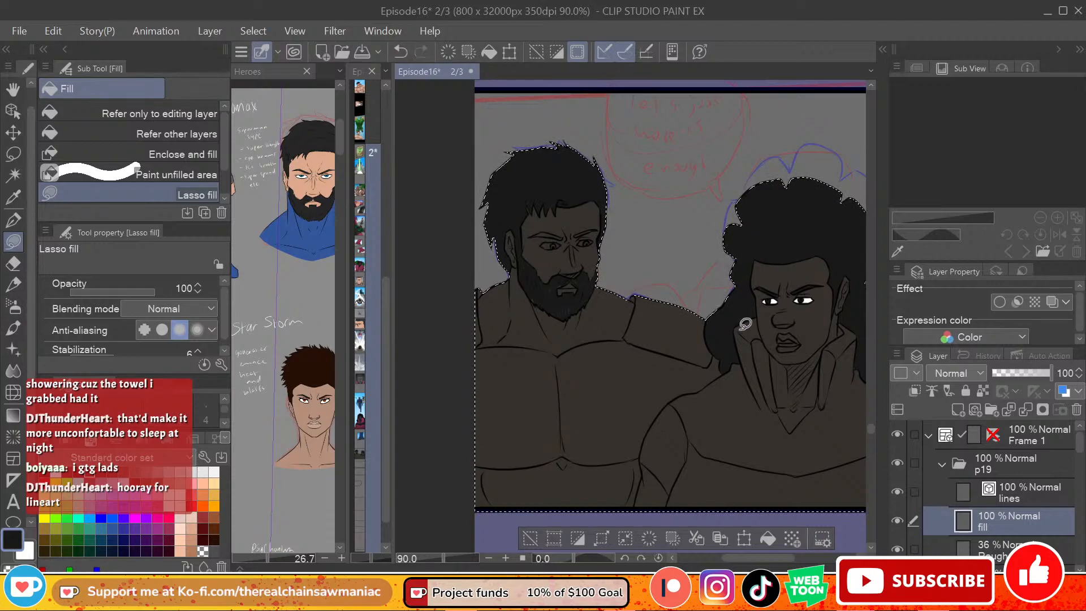
Step: Fill the bearded figure's chest, neck and torso with the blue sampled from the Heroes reference, referring to other layers
scroll(785, 509, "right", 2)
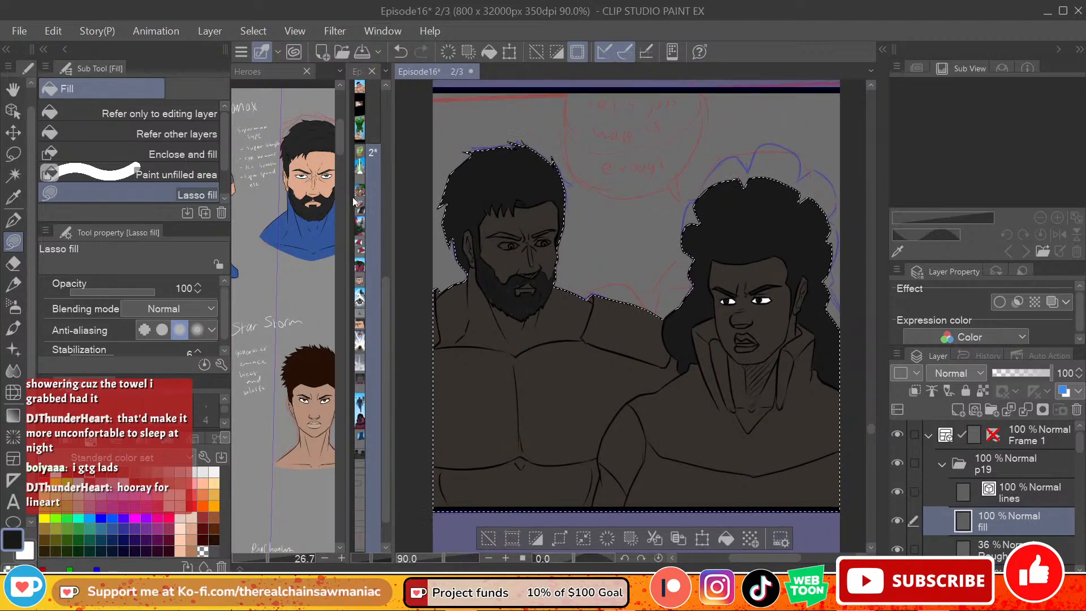
left_click(308, 234)
left_click(177, 134)
left_click(570, 389)
left_click(570, 389)
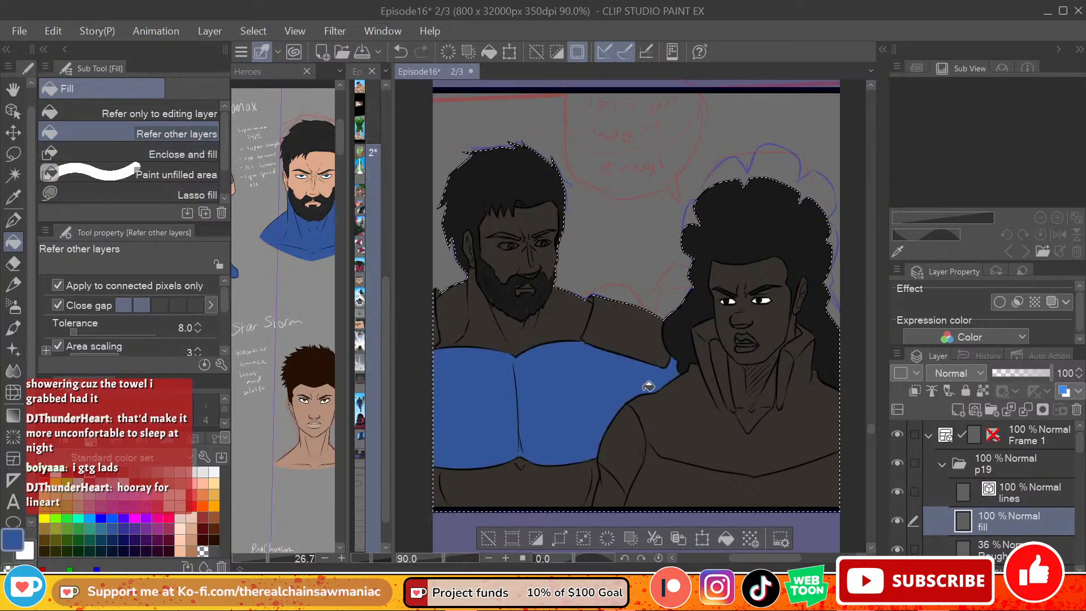
left_click(547, 346)
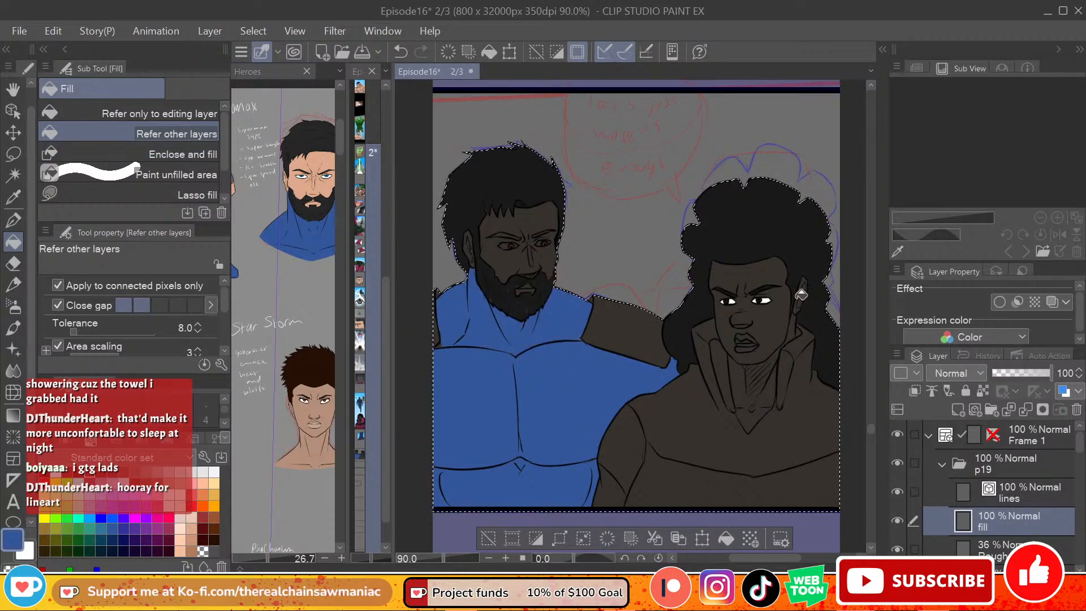
Step: Sample the grey from the blue hero's full-body reference and fill the bearded figure's shoulder pad nearest the other figure
left_click(304, 460)
left_click_drag(293, 456, 371, 454)
left_click(297, 241, "alt")
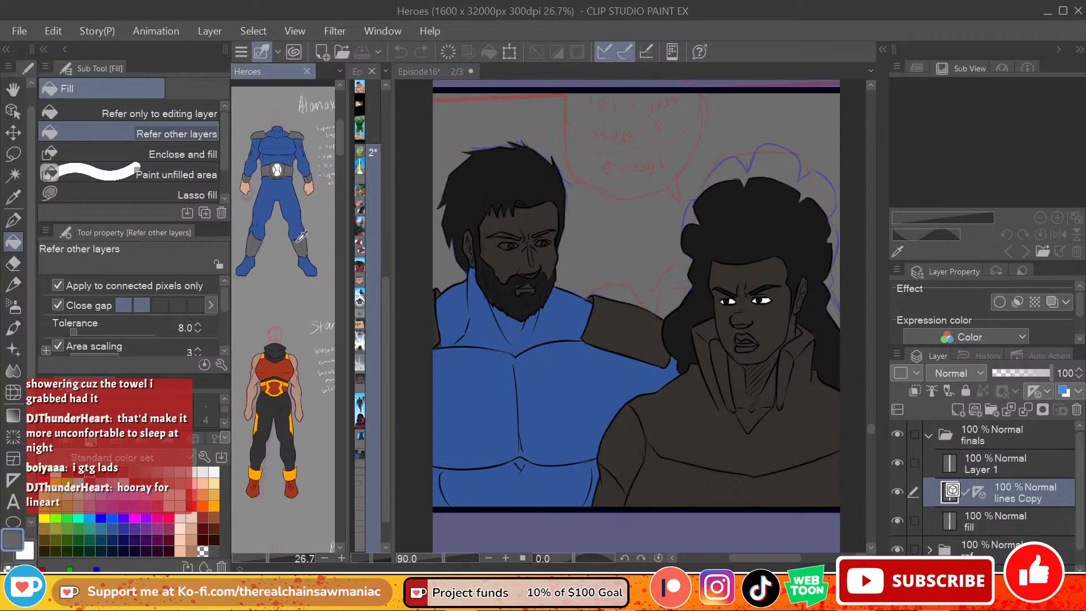
left_click(633, 341)
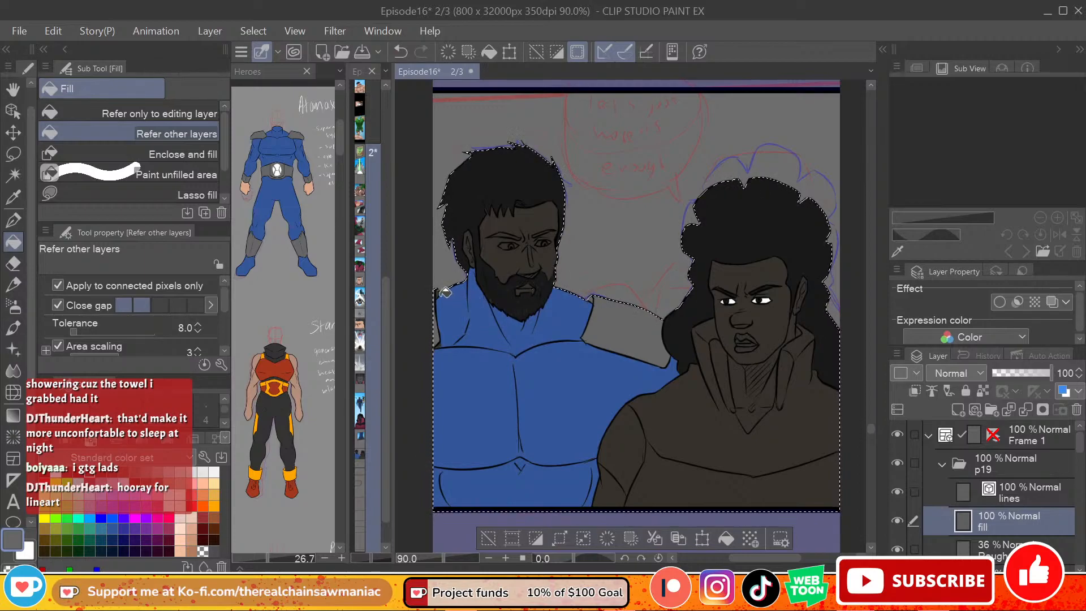
Step: Sample the suit's blue and lasso-fill the remaining gaps across the bearded figure's chest and torso
left_click(470, 286, "alt")
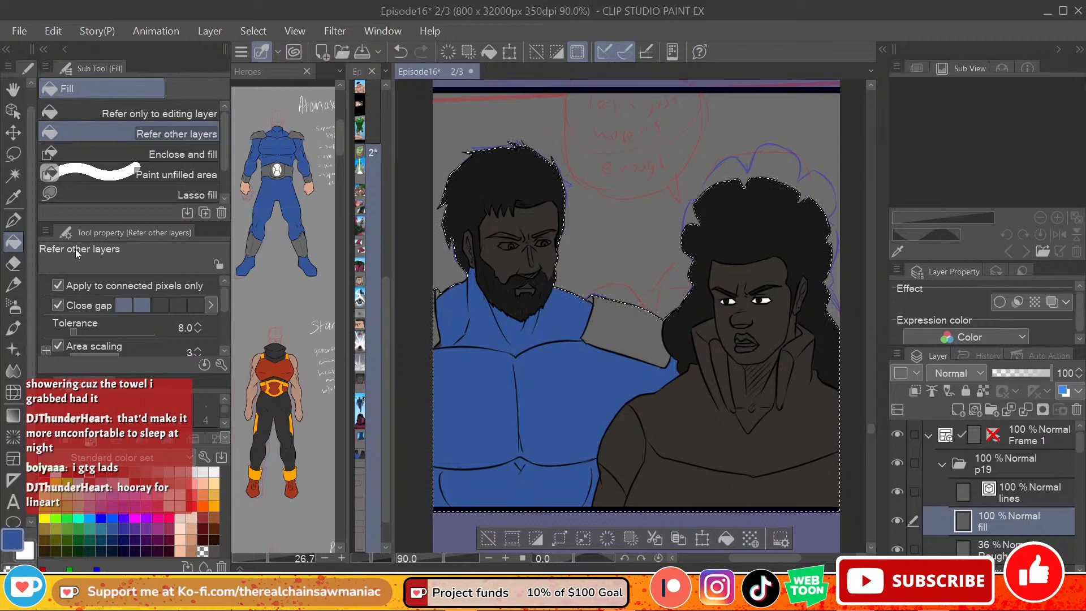
left_click(111, 197)
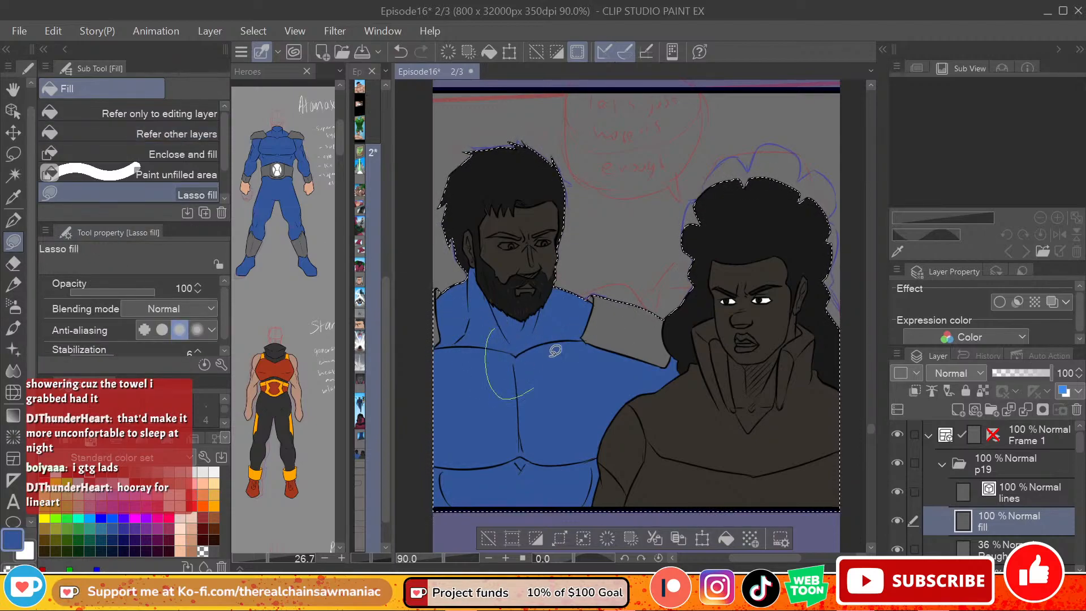
mouse_move(552, 416)
left_mouse_down()
mouse_move(553, 499)
mouse_move(440, 471)
mouse_move(440, 433)
mouse_move(529, 487)
mouse_move(509, 510)
left_mouse_up()
mouse_move(569, 417)
left_mouse_down()
mouse_move(572, 495)
mouse_move(596, 478)
left_mouse_up()
left_click_drag(595, 430, 596, 457)
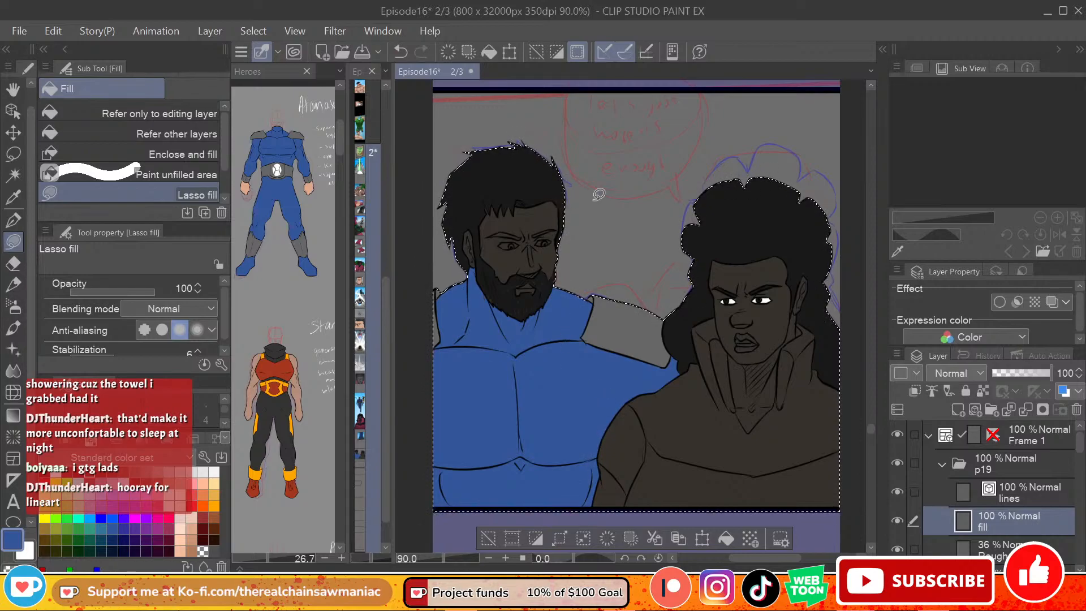
Step: Sample the skin tone from the blue hero's hand in the Heroes reference and lasso-fill the bearded figure's ear
left_click(310, 183)
left_click(310, 186, "alt")
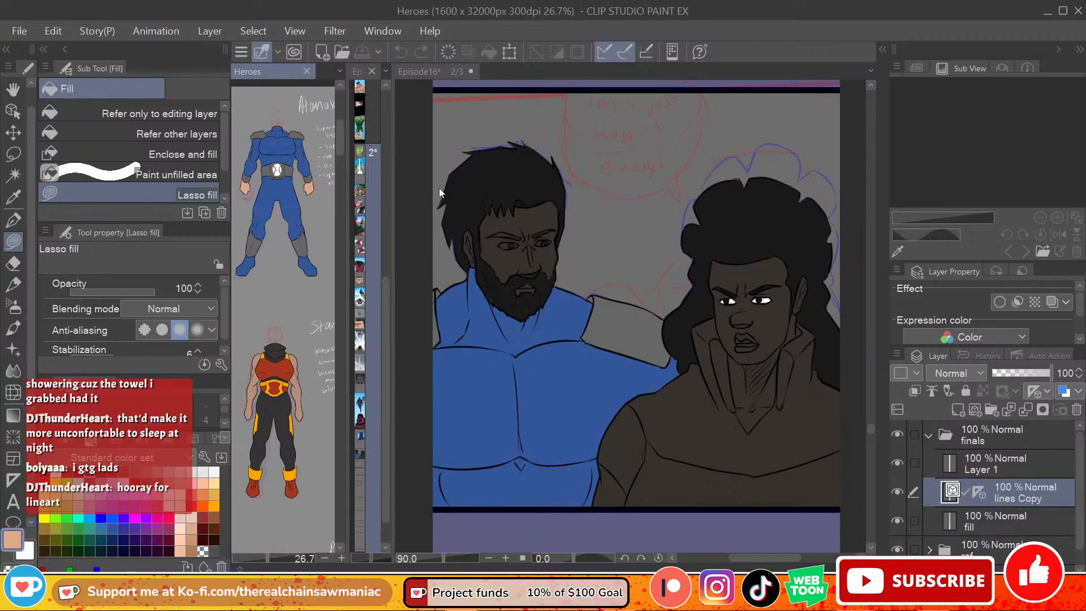
left_click(421, 192)
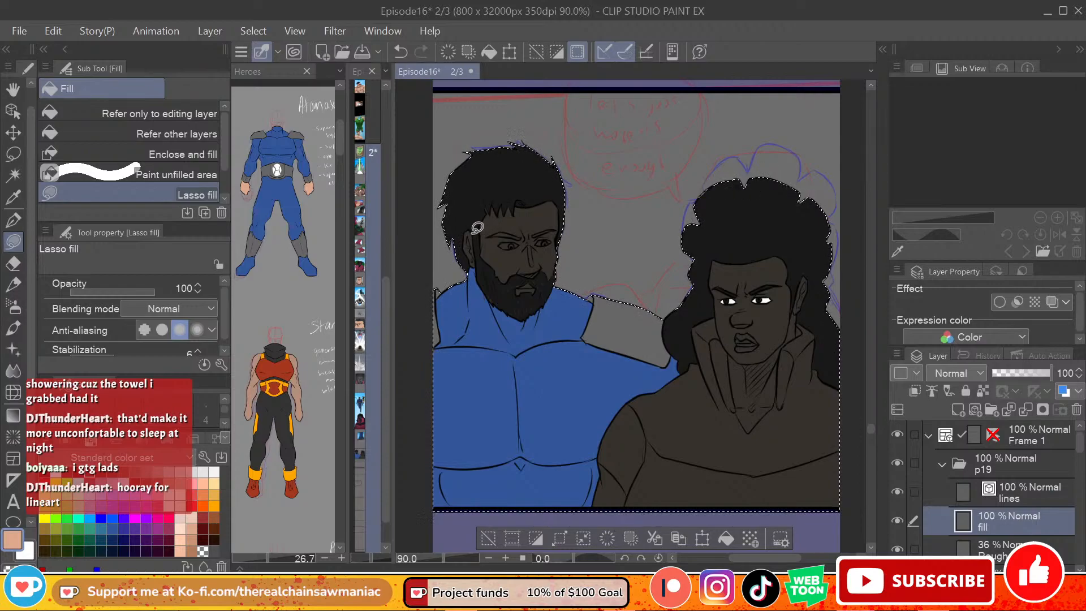
mouse_move(471, 232)
left_mouse_down()
mouse_move(479, 263)
mouse_move(472, 232)
left_mouse_up()
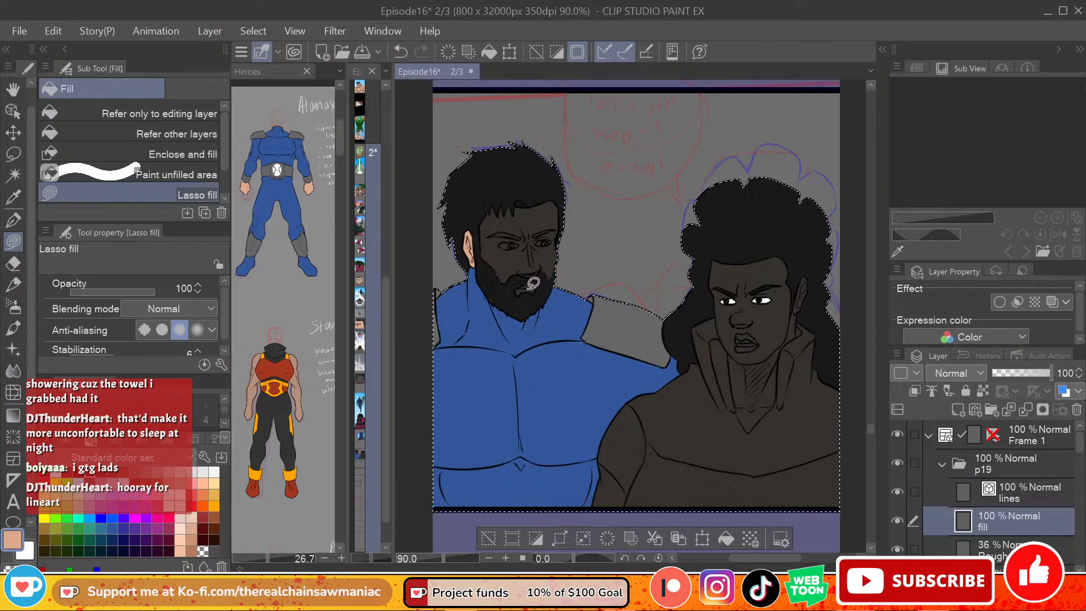
Step: Lasso-fill the bearded figure's face with the skin tone, from the forehead down to the edge of the beard
mouse_move(518, 290)
left_mouse_down()
mouse_move(543, 287)
mouse_move(516, 290)
mouse_move(535, 292)
left_mouse_up()
key("ctrl+z")
mouse_move(496, 201)
left_mouse_down()
mouse_move(511, 221)
mouse_move(506, 202)
mouse_move(521, 216)
mouse_move(512, 205)
mouse_move(520, 226)
mouse_move(538, 203)
mouse_move(564, 199)
mouse_move(546, 248)
mouse_move(516, 256)
mouse_move(513, 217)
mouse_move(494, 211)
mouse_move(488, 247)
mouse_move(503, 229)
mouse_move(515, 247)
mouse_move(511, 218)
mouse_move(521, 224)
mouse_move(505, 218)
mouse_move(484, 235)
mouse_move(504, 235)
mouse_move(502, 246)
left_mouse_up()
key("ctrl+z")
key("ctrl+z")
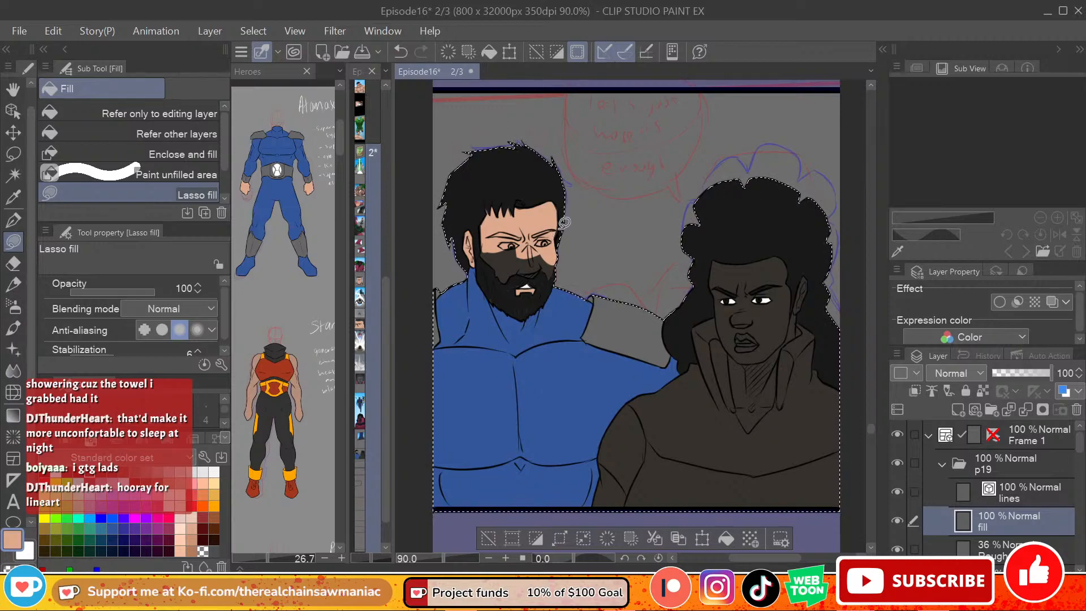
key("ctrl+z")
key("ctrl+y")
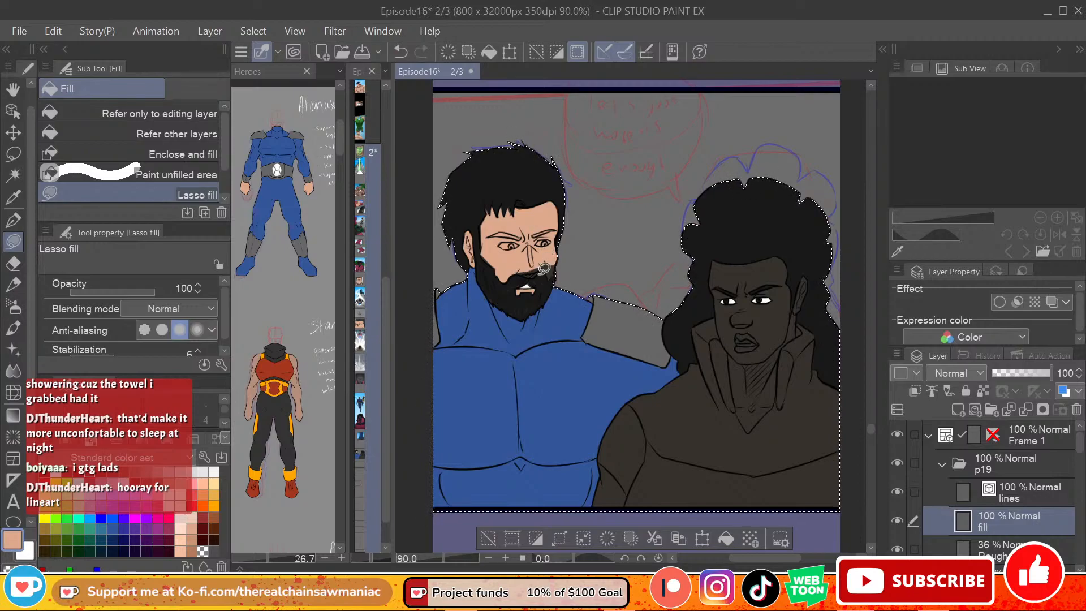
key("ctrl+z")
key("ctrl+y")
key("ctrl+z")
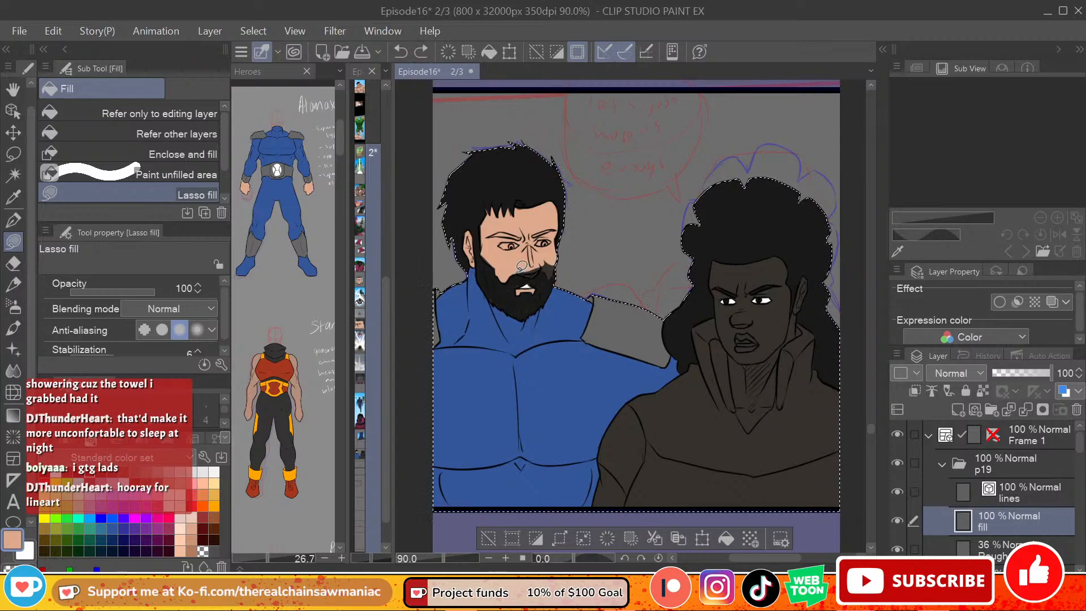
key("ctrl+y")
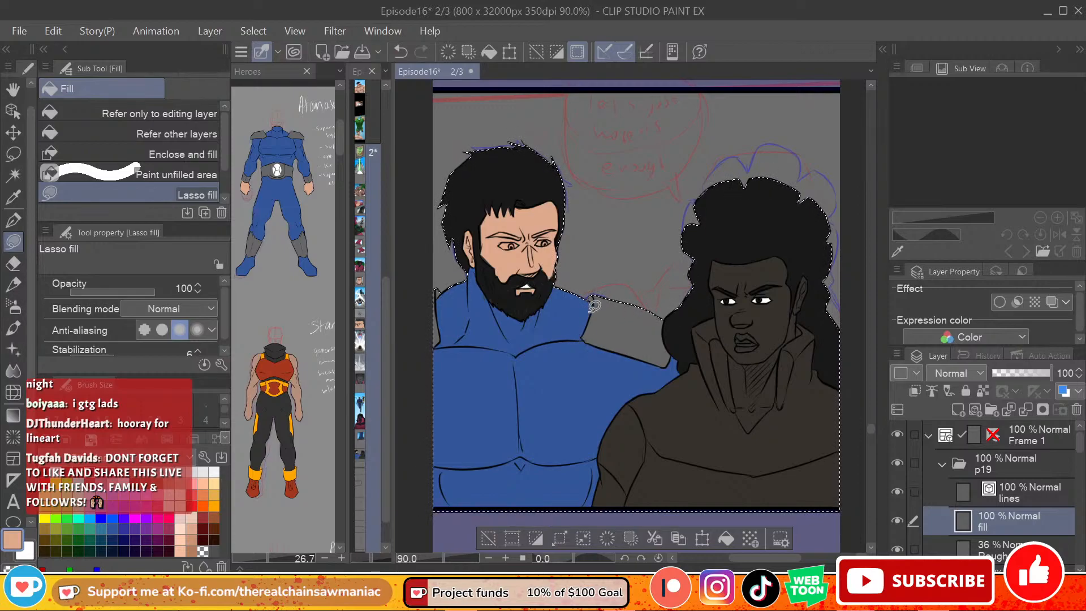
Step: Lasso-fill the whites of the bearded figure's eyes with white and touch up the hair fringe in near-black
left_click(526, 170, "alt")
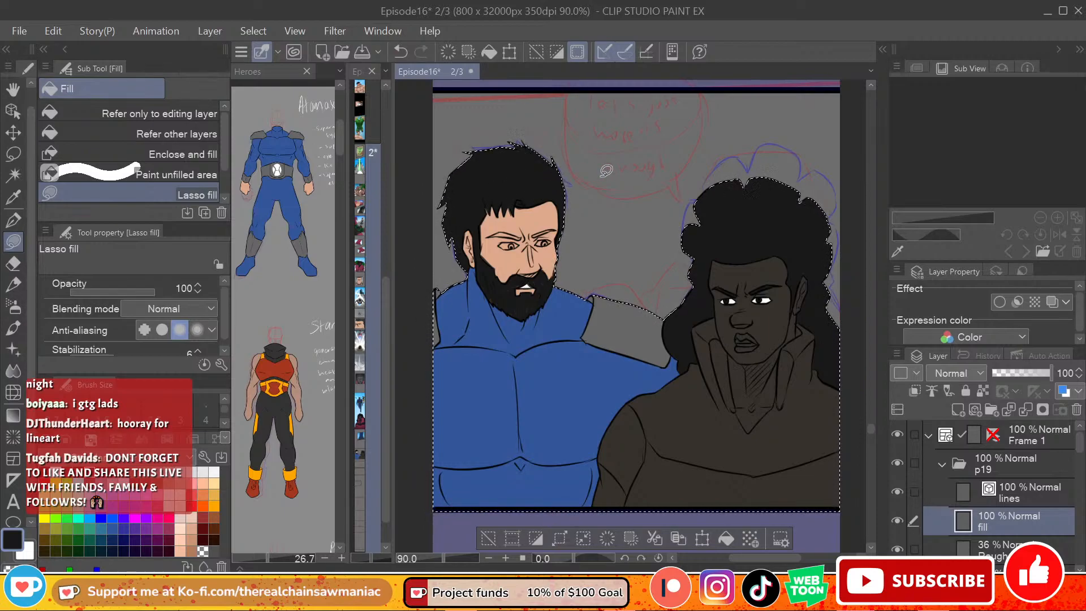
key("x")
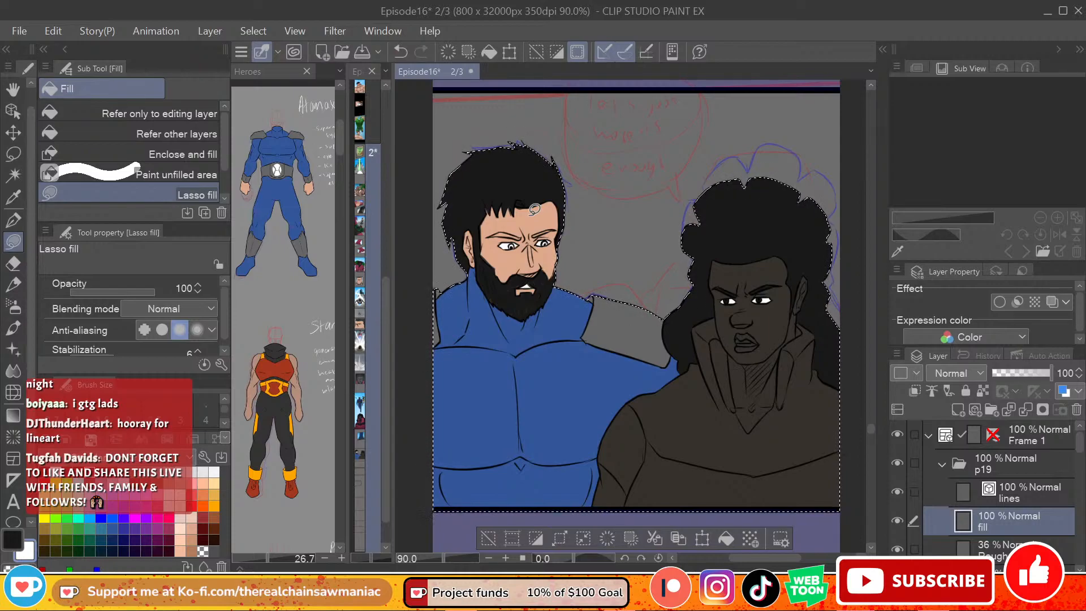
right_click(500, 175)
key("ctrl+z")
key("ctrl+y")
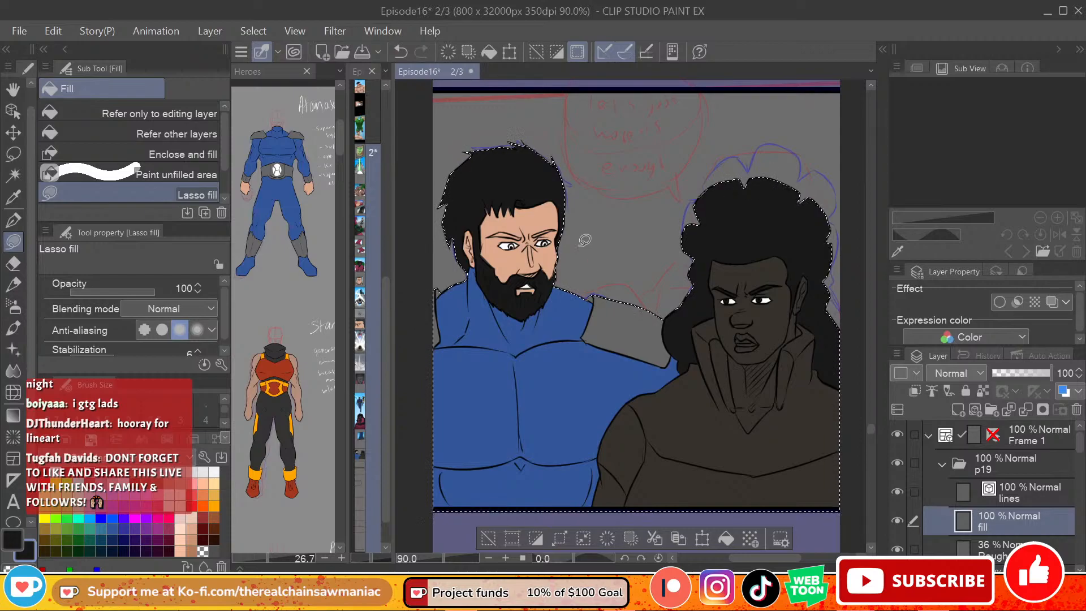
Step: Lasso-fill the bearded figure's pupils with near-black and tidy the eye whites with white
key("ctrl+minus")
key("ctrl+minus")
scroll(466, 276, "up", 5)
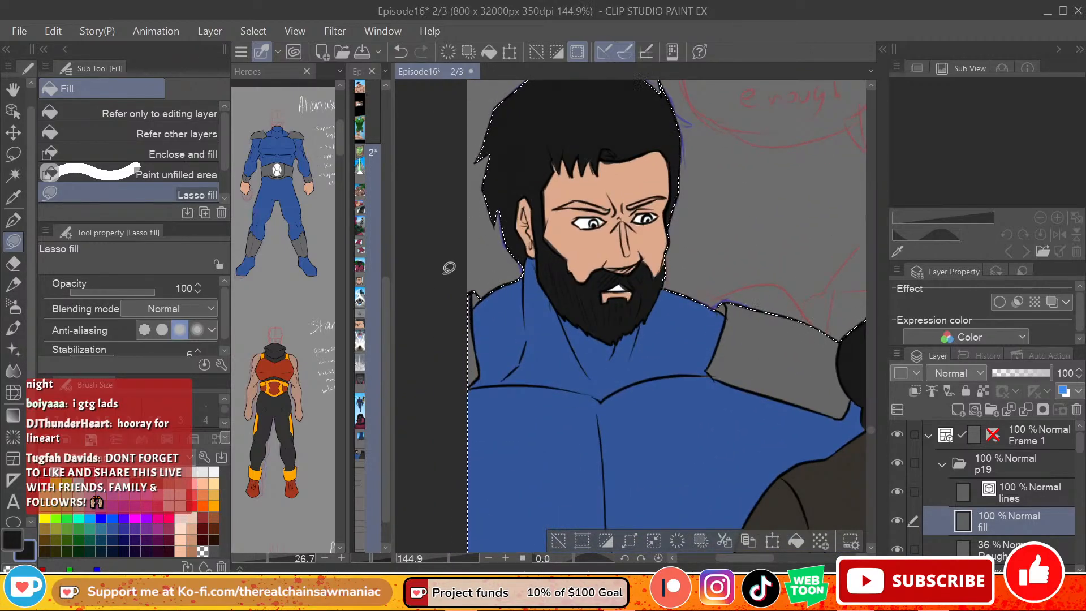
left_click(191, 528)
left_click(603, 222, "alt")
key("x")
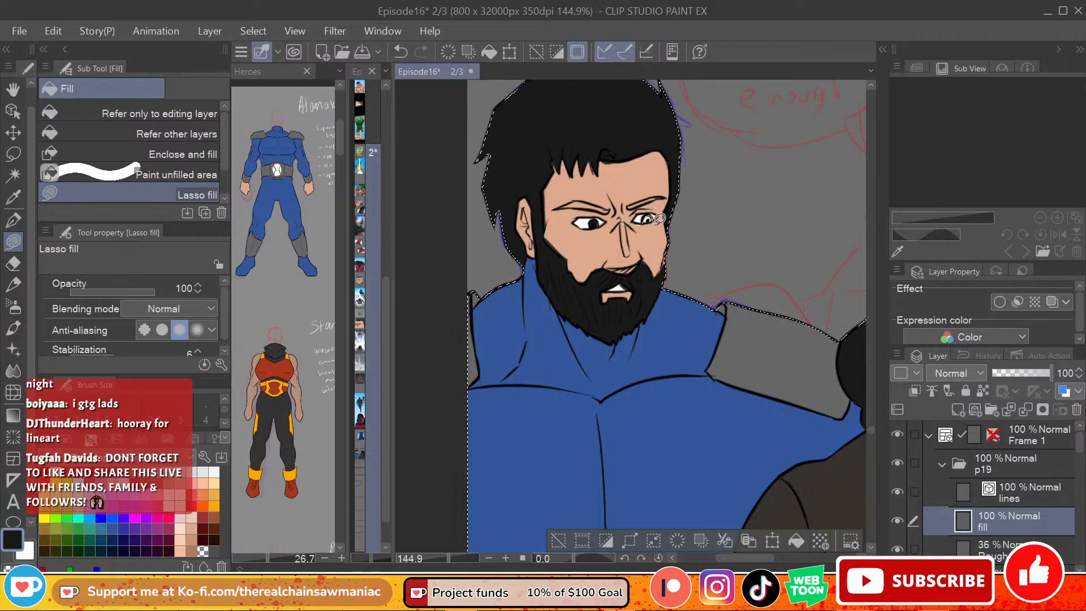
key("x")
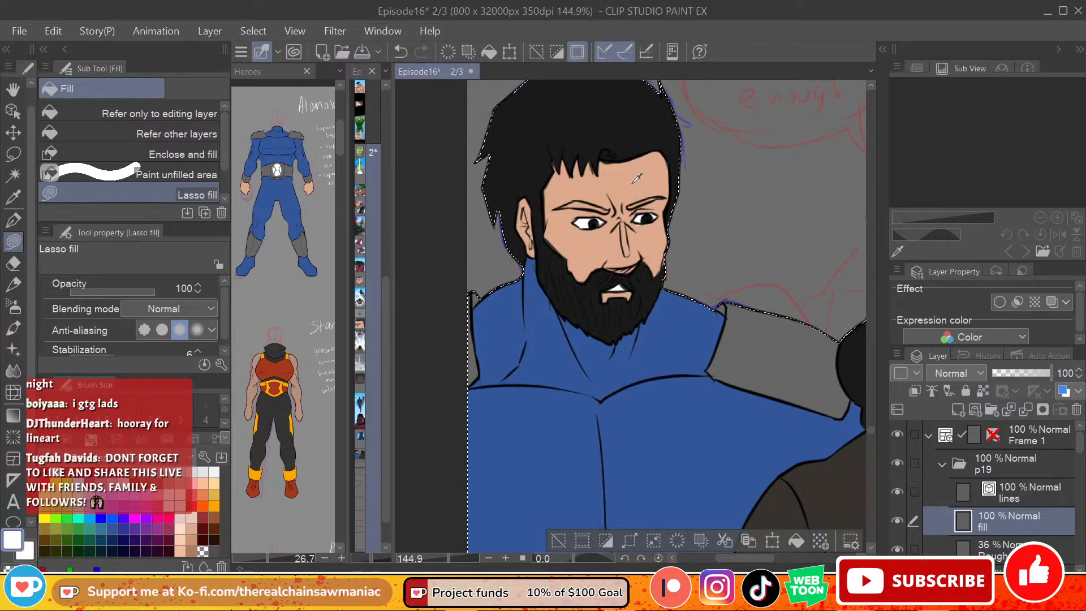
Step: Sample the face's skin tone and patch the skin around the inner corner of the bearded figure's eye
left_click(604, 229, "alt")
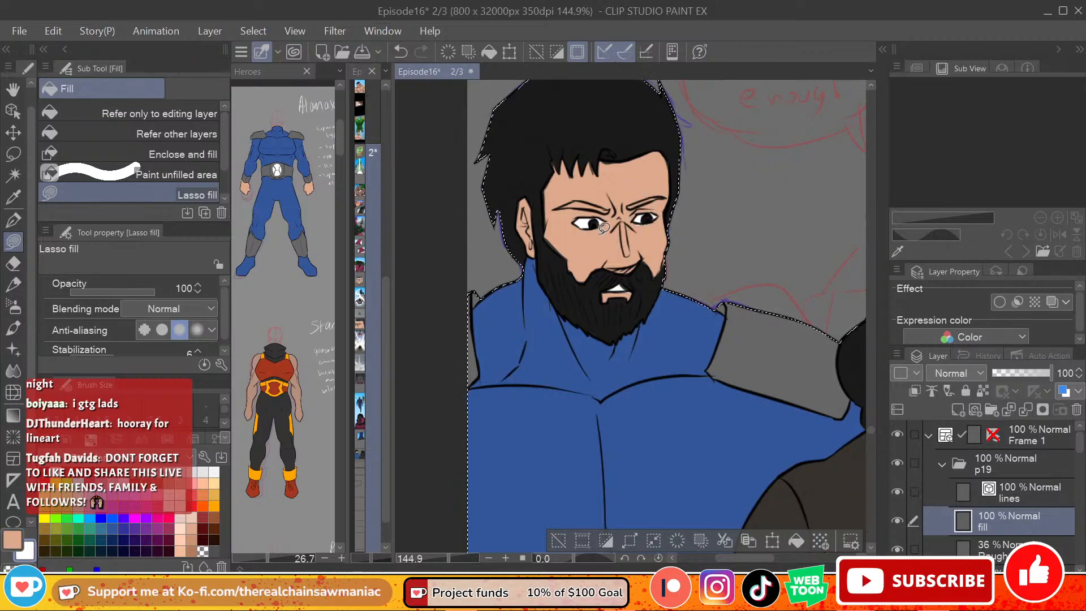
key("ctrl+z")
key("ctrl+y")
Step: Sample the near-black hair colour and lasso-fill the bearded figure's eyebrow nearest the other figure
left_click(610, 161, "alt")
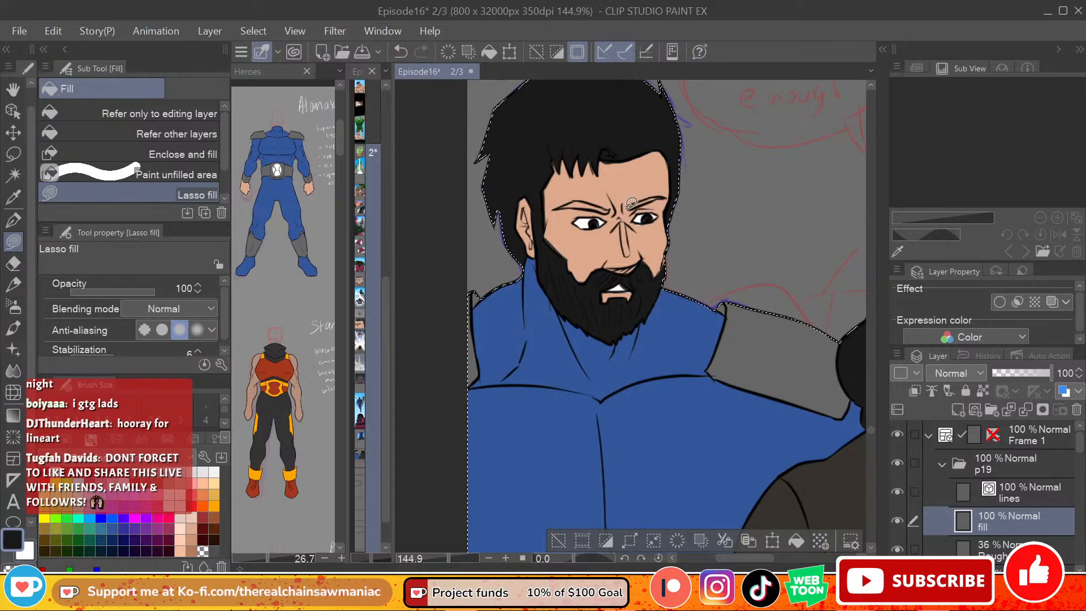
left_click_drag(661, 193, 661, 193)
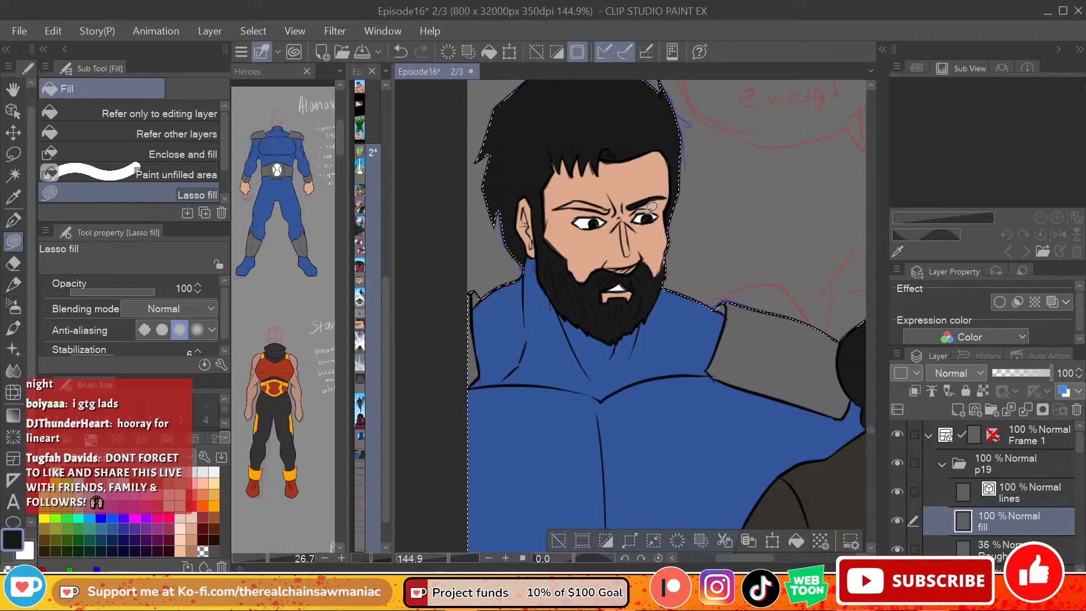
left_click(645, 222, "alt")
left_click(590, 117, "alt")
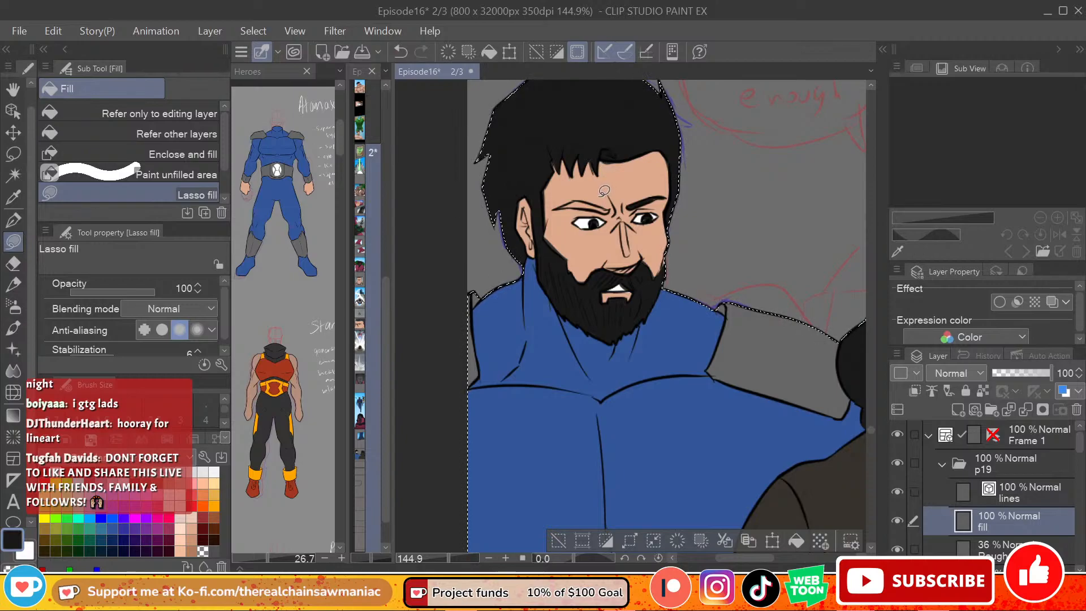
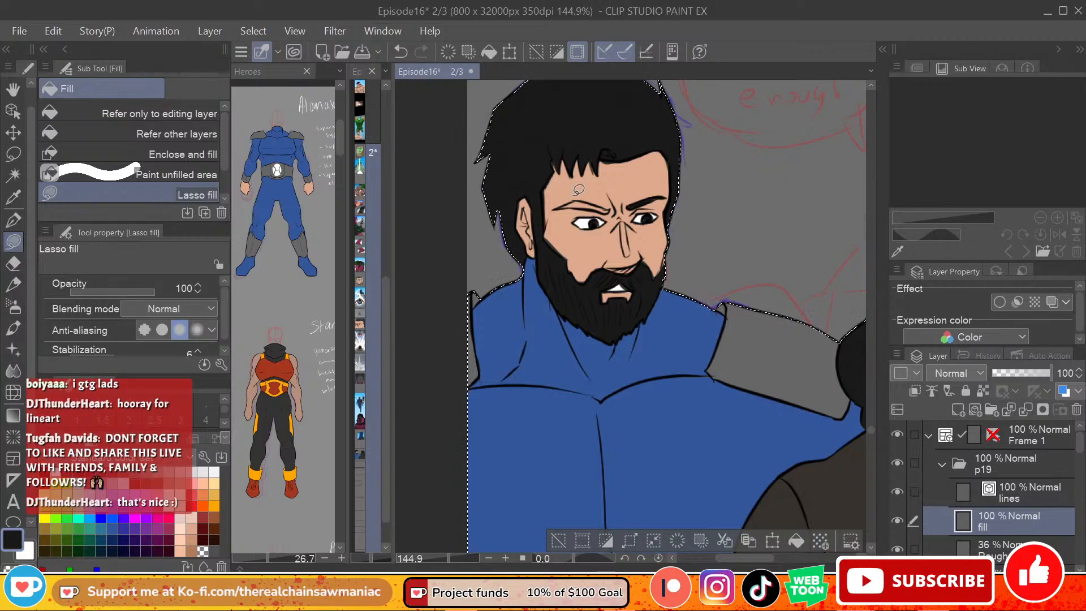
Step: Lasso-fill the bearded figure's remaining unfilled eyebrow with near-black
left_click_drag(557, 209, 594, 206)
key("ctrl+z")
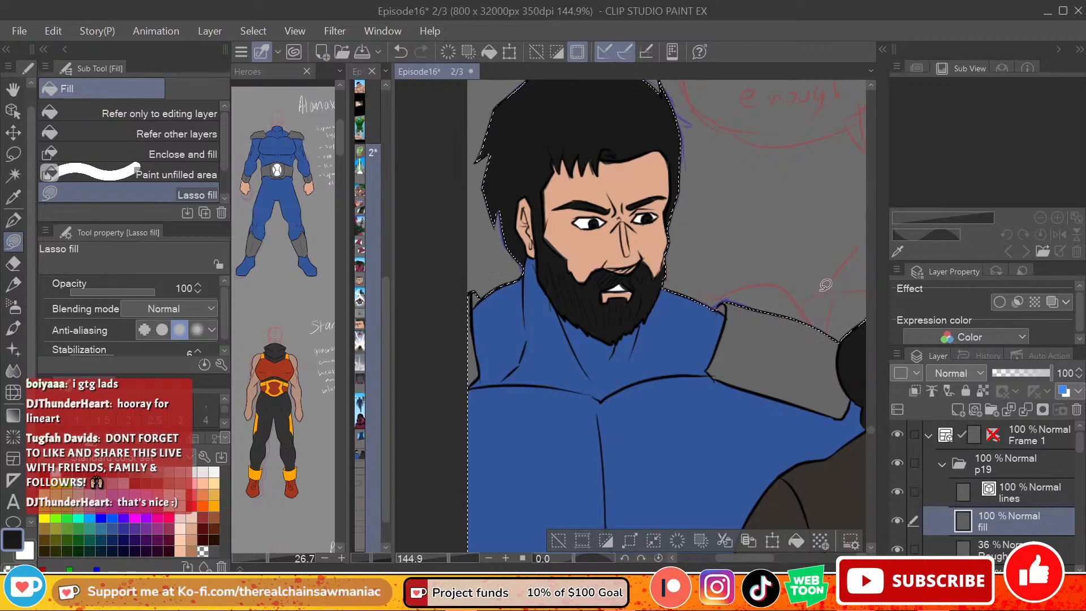
scroll(873, 433, "up", 2)
scroll(873, 433, "down", 3)
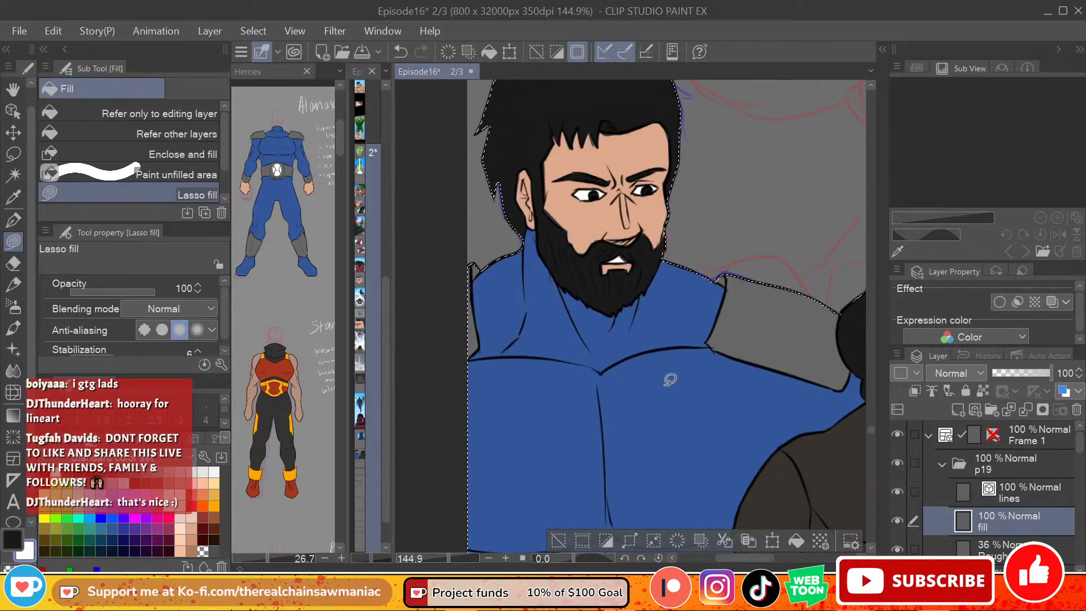
Step: Lasso-fill the long-haired figure's sleeve and the adjoining side of the shirt with near-black
scroll(783, 556, "right", 5)
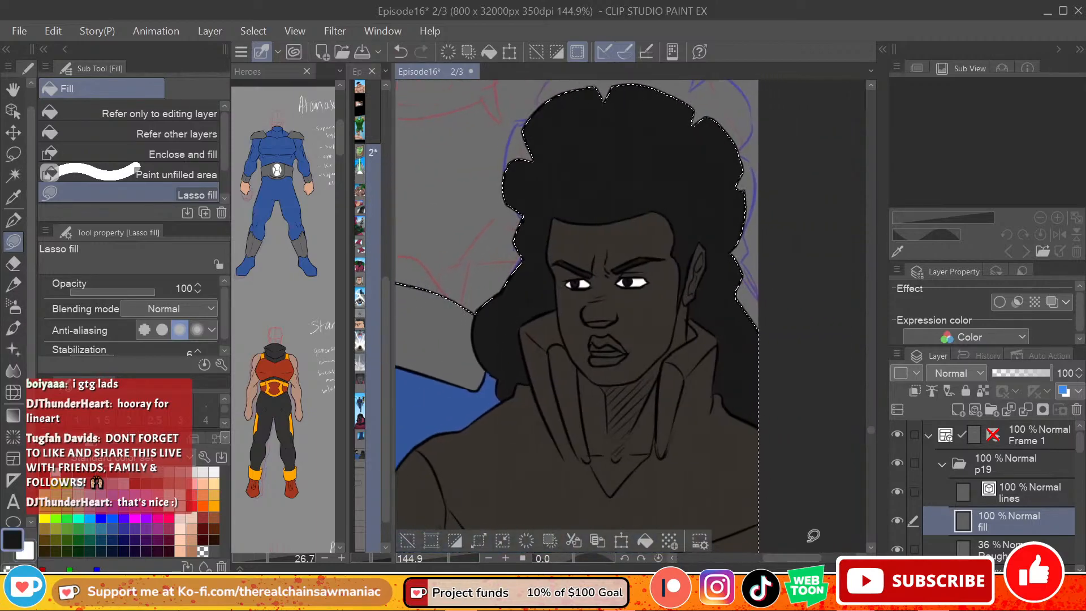
scroll(870, 433, "down", 4)
scroll(870, 433, "up", 2)
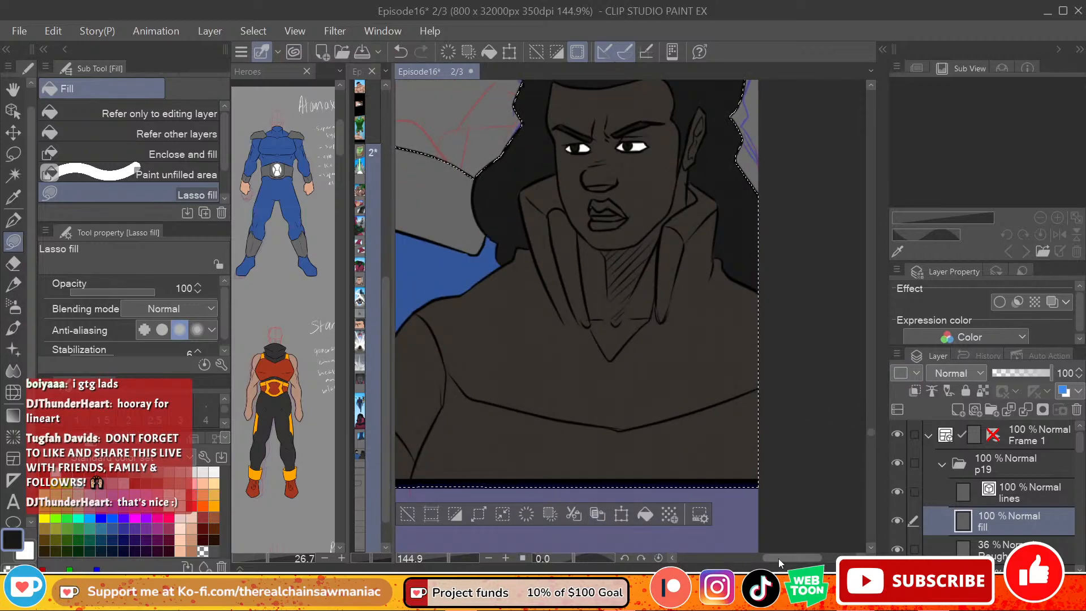
left_click_drag(777, 558, 766, 557)
mouse_move(495, 315)
left_mouse_down()
mouse_move(458, 365)
mouse_move(463, 397)
mouse_move(514, 440)
mouse_move(534, 400)
mouse_move(514, 340)
mouse_move(516, 361)
mouse_move(450, 386)
mouse_move(449, 397)
mouse_move(508, 461)
mouse_move(518, 390)
left_mouse_up()
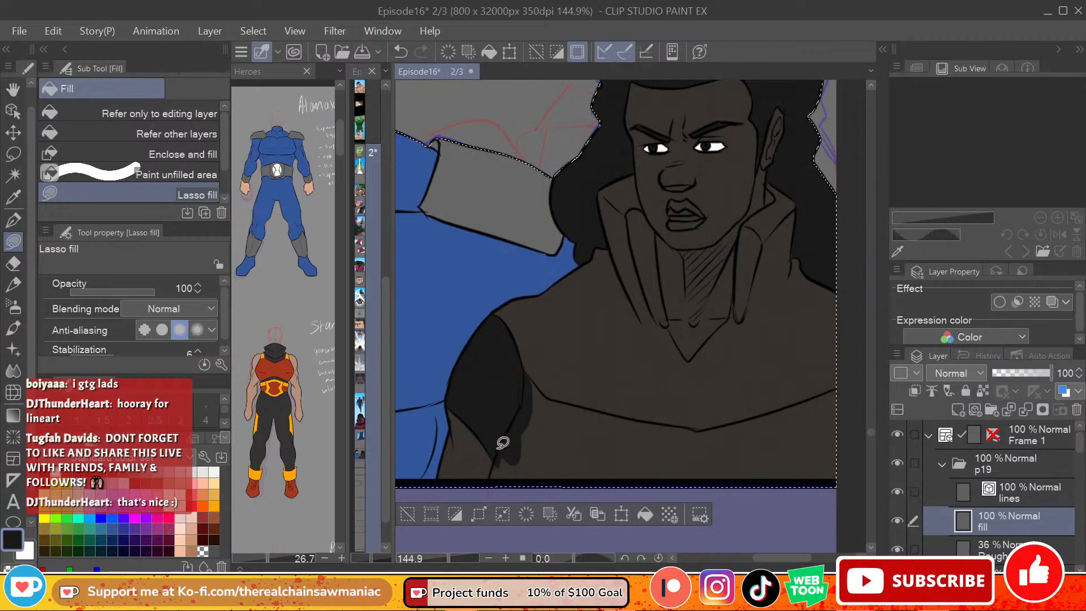
mouse_move(500, 454)
left_mouse_down()
mouse_move(509, 504)
mouse_move(512, 447)
mouse_move(566, 456)
left_mouse_up()
mouse_move(522, 371)
left_mouse_down()
mouse_move(548, 399)
mouse_move(532, 444)
left_mouse_up()
key("ctrl+z")
mouse_move(530, 375)
left_mouse_down()
mouse_move(548, 403)
mouse_move(518, 434)
left_mouse_up()
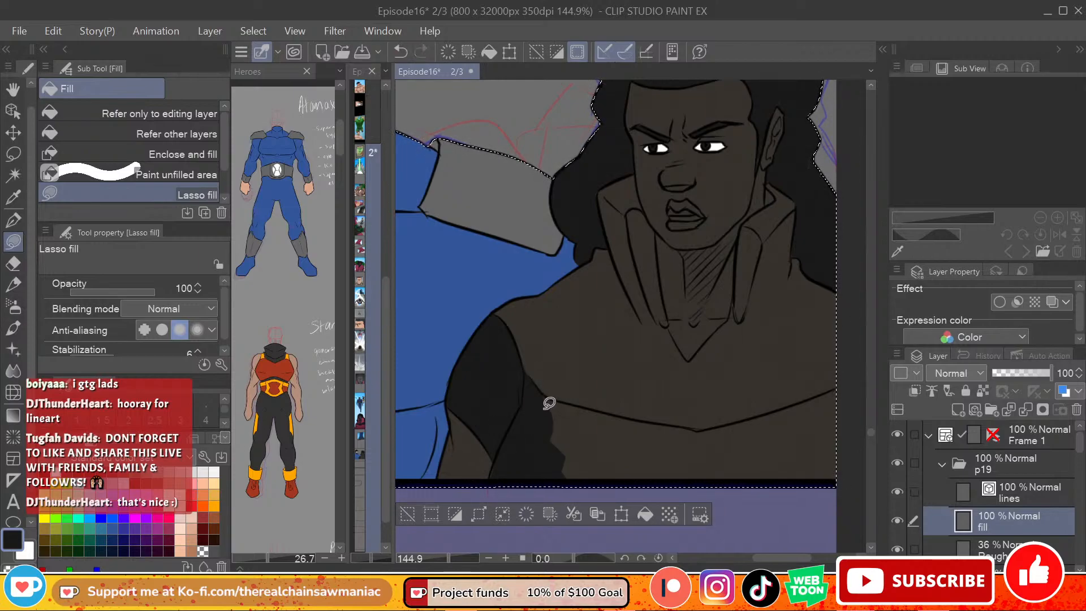
Step: Extend the near-black lasso fill across the long-haired figure's shirt, from the curved chest seam down to the panel border
left_click_drag(767, 559, 775, 558)
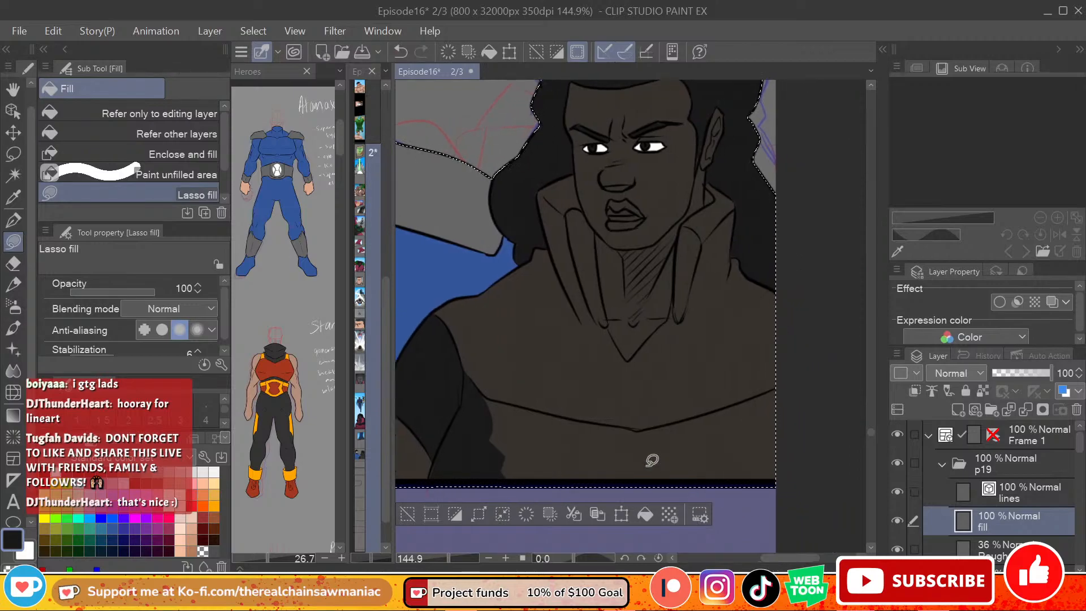
mouse_move(474, 390)
left_mouse_down()
mouse_move(592, 473)
mouse_move(491, 435)
mouse_move(654, 444)
mouse_move(521, 407)
mouse_move(519, 473)
mouse_move(500, 447)
left_mouse_up()
key("ctrl+z")
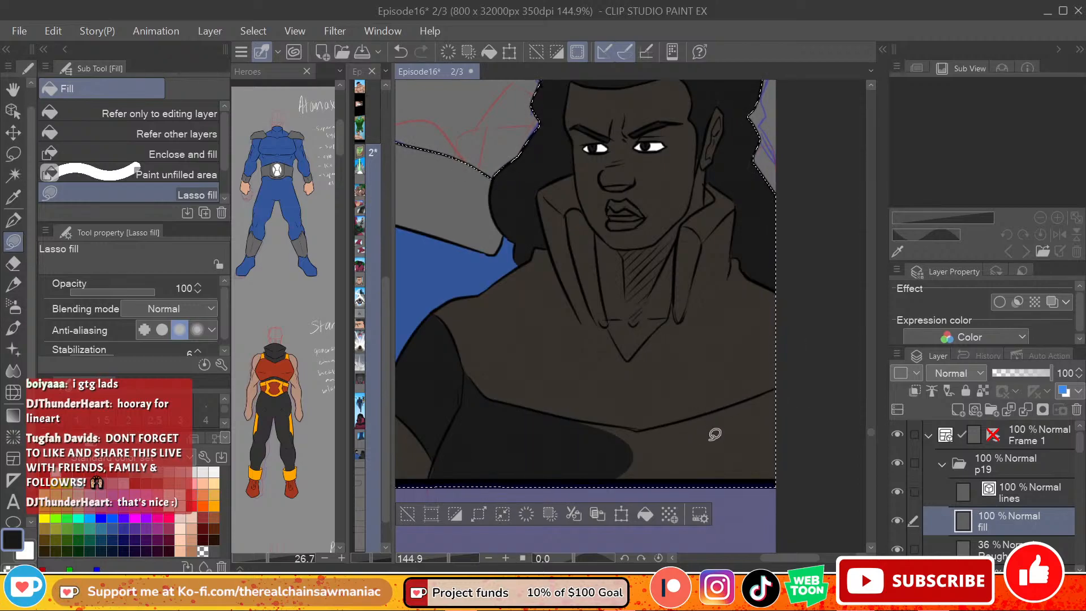
mouse_move(609, 491)
left_mouse_down()
mouse_move(614, 450)
mouse_move(701, 411)
mouse_move(730, 481)
mouse_move(612, 488)
left_mouse_up()
mouse_move(788, 384)
left_mouse_down()
mouse_move(706, 418)
mouse_move(779, 392)
left_mouse_up()
key("ctrl+z")
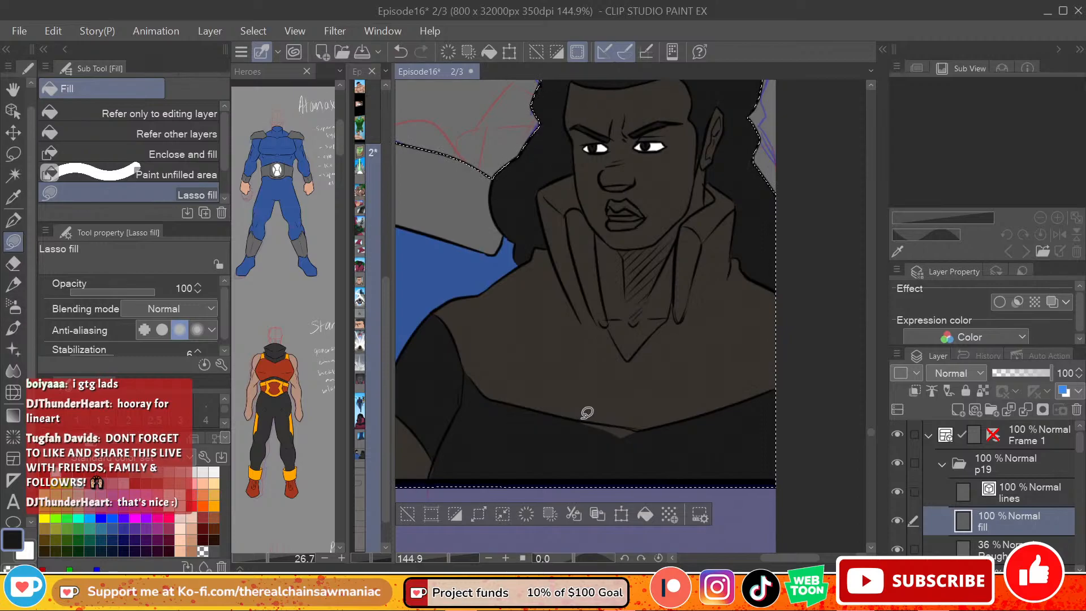
key("ctrl+z")
left_click_drag(576, 418, 611, 423)
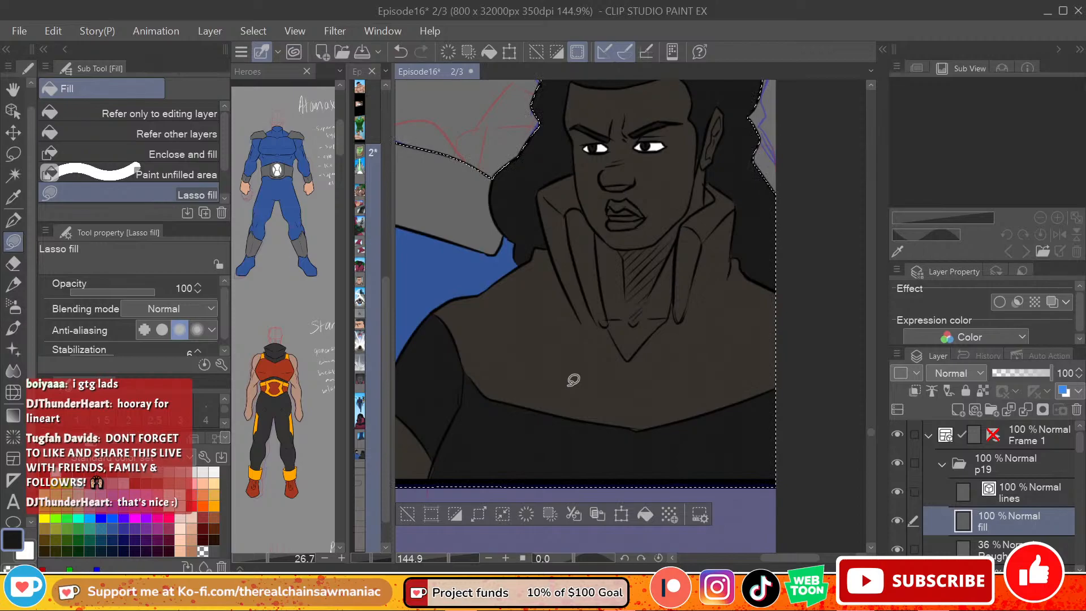
Step: Pick a raspberry pink and lasso-fill both raised collar flaps on either side of the long-haired figure's neck
left_click(168, 528)
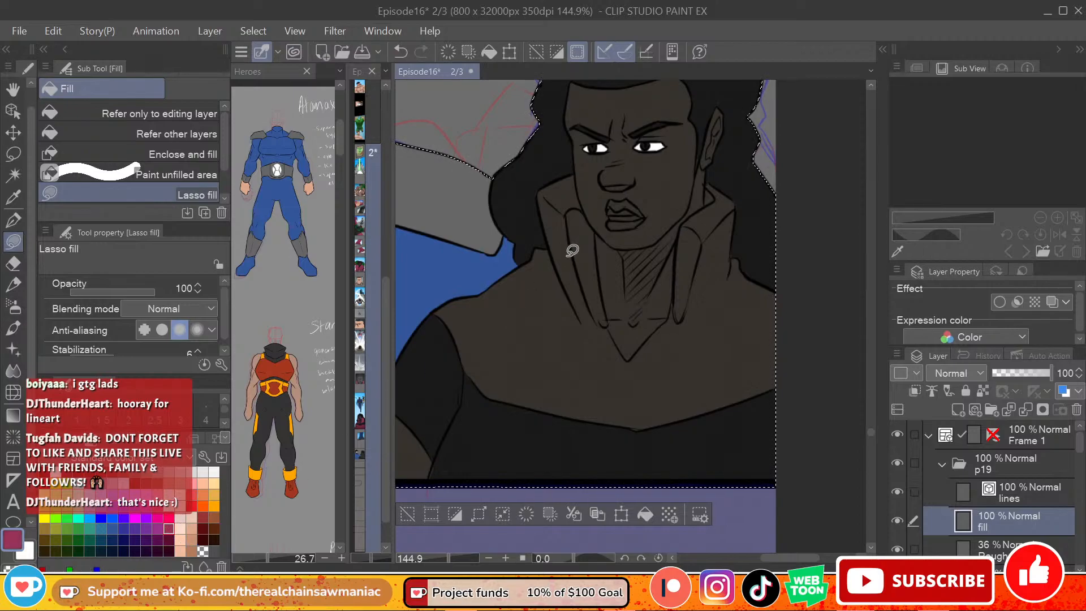
mouse_move(560, 179)
left_mouse_down()
mouse_move(554, 228)
mouse_move(585, 238)
mouse_move(584, 188)
left_mouse_up()
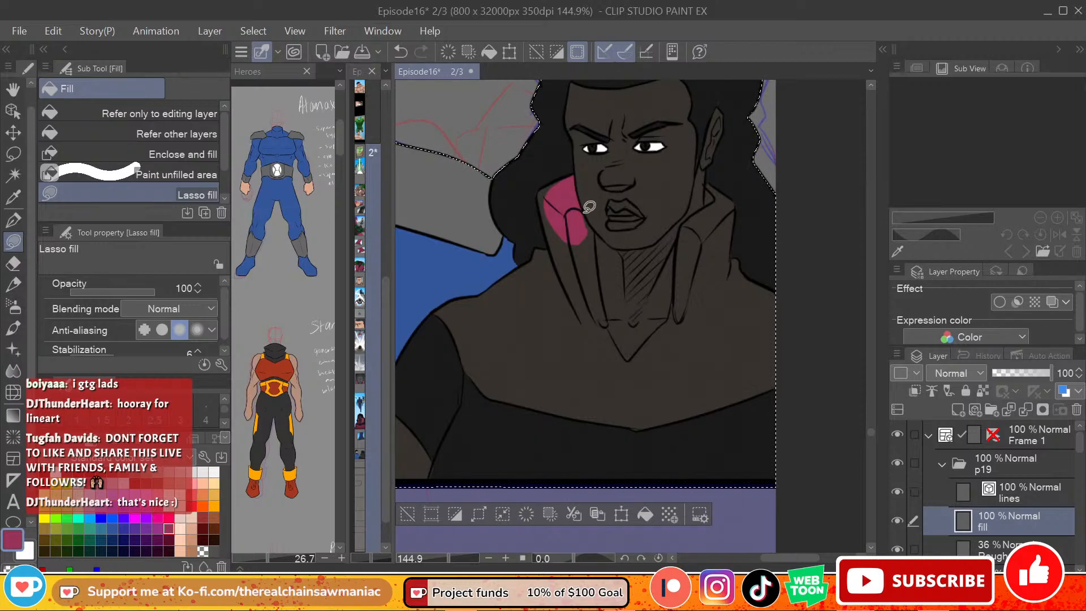
key("ctrl+z")
mouse_move(588, 209)
left_mouse_down()
mouse_move(601, 331)
mouse_move(547, 229)
mouse_move(576, 196)
left_mouse_up()
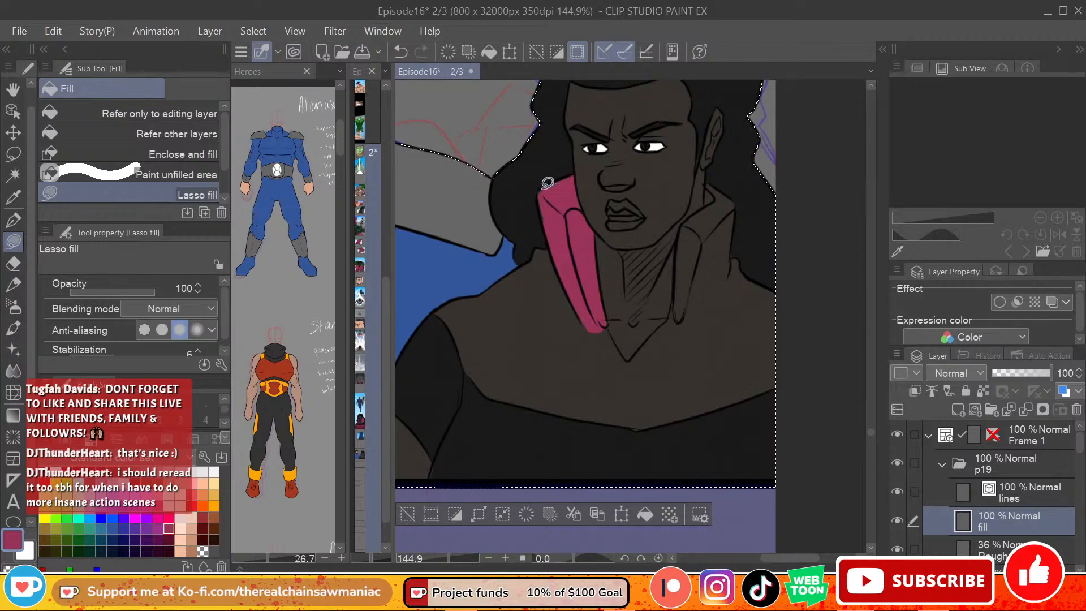
mouse_move(680, 255)
left_mouse_down()
mouse_move(670, 310)
mouse_move(679, 229)
mouse_move(693, 228)
mouse_move(698, 242)
mouse_move(689, 317)
left_mouse_up()
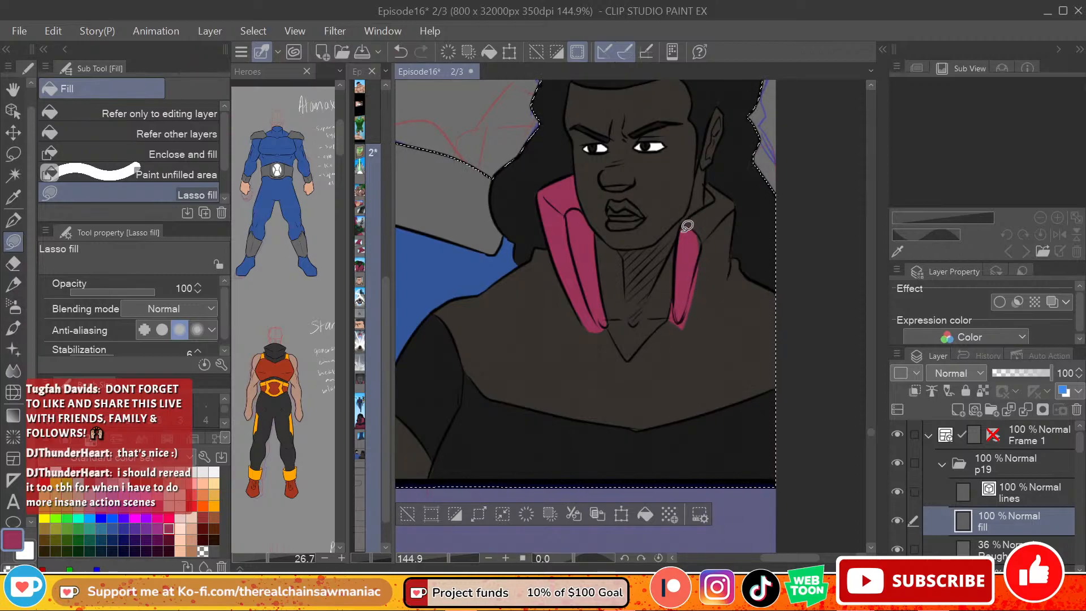
left_click_drag(725, 202, 717, 192)
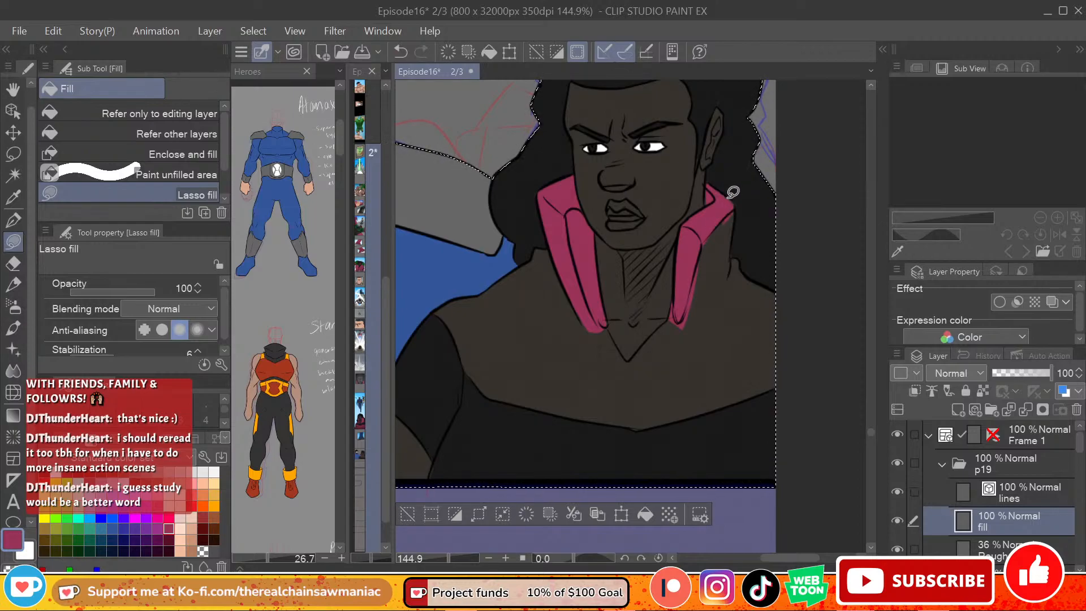
mouse_move(732, 215)
left_mouse_down()
mouse_move(723, 289)
mouse_move(681, 317)
mouse_move(699, 224)
left_mouse_up()
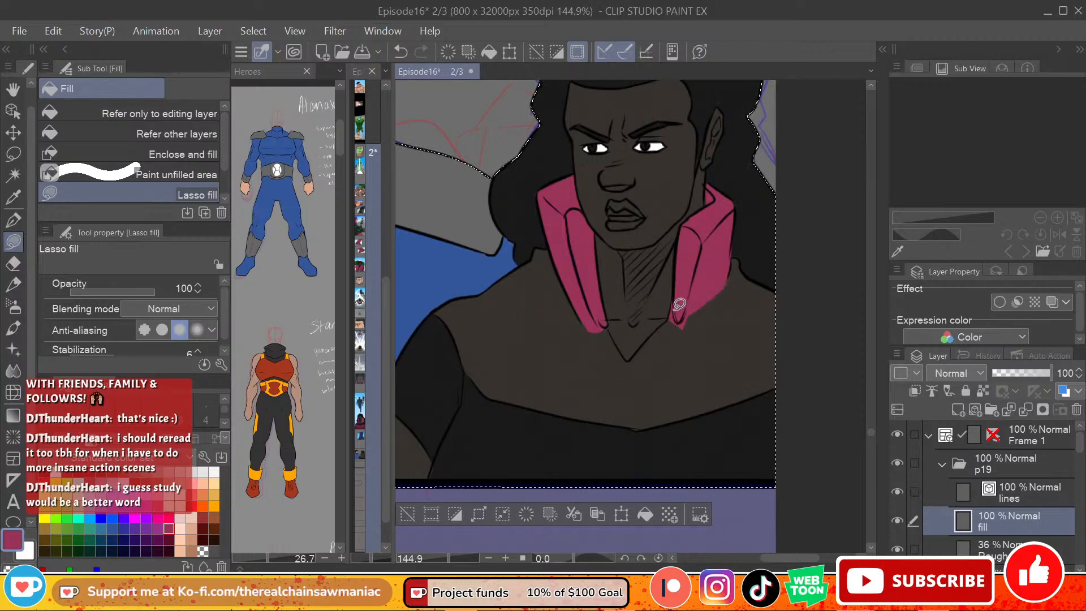
Step: Lasso-fill raspberry pink around the V of the neckline and over the shoulder farthest from the bearded figure
mouse_move(674, 312)
left_mouse_down()
mouse_move(619, 371)
mouse_move(681, 331)
mouse_move(624, 372)
mouse_move(666, 333)
mouse_move(640, 384)
mouse_move(708, 300)
left_mouse_up()
key("ctrl+z")
key("ctrl+z")
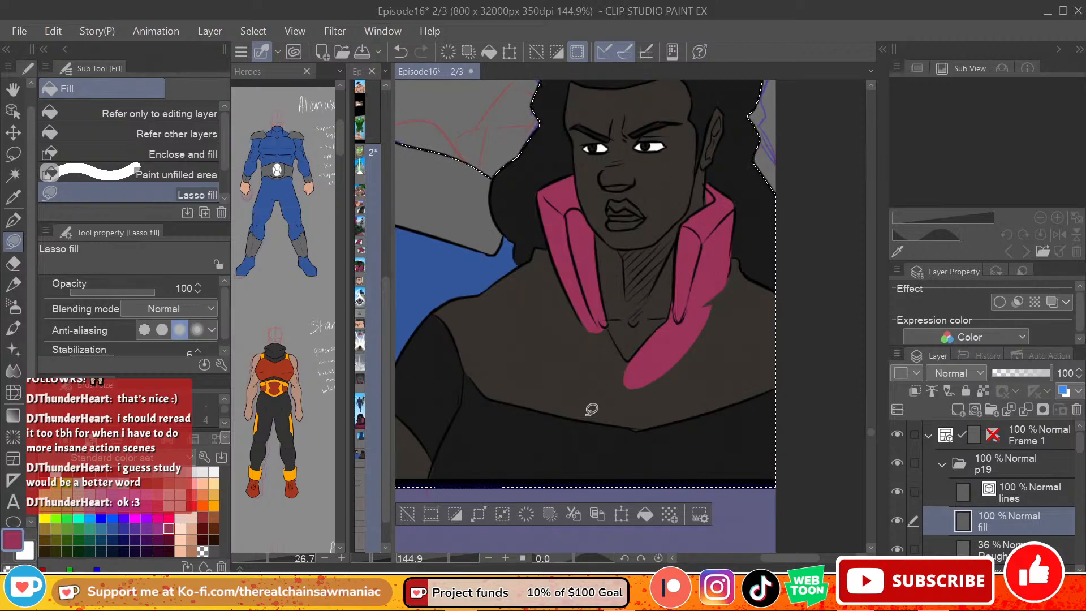
mouse_move(611, 323)
left_mouse_down()
mouse_move(625, 363)
mouse_move(603, 319)
left_mouse_up()
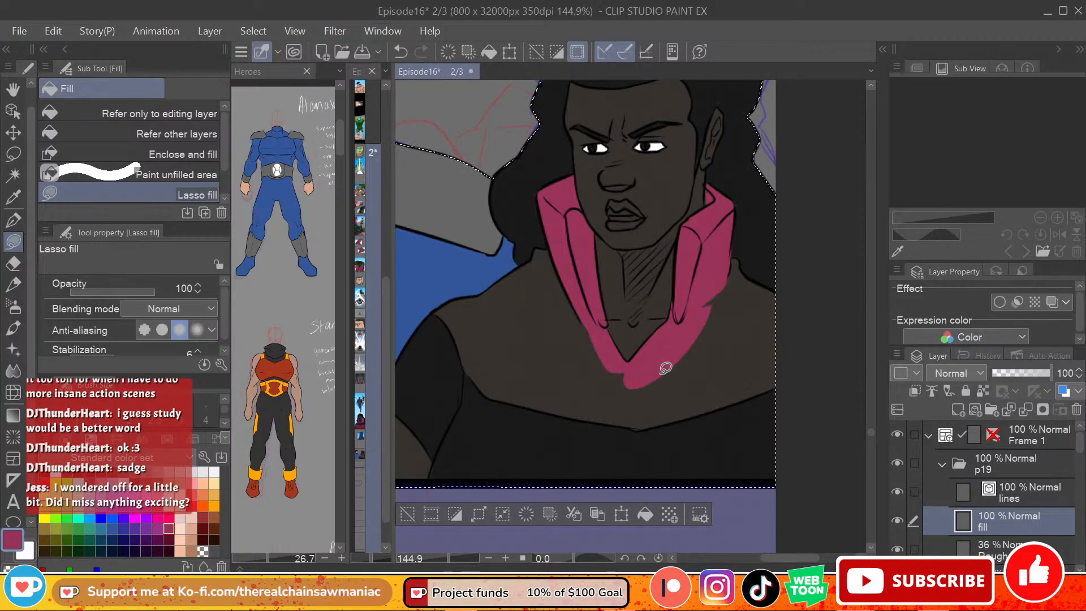
mouse_move(635, 384)
left_mouse_down()
mouse_move(730, 256)
mouse_move(743, 258)
left_mouse_up()
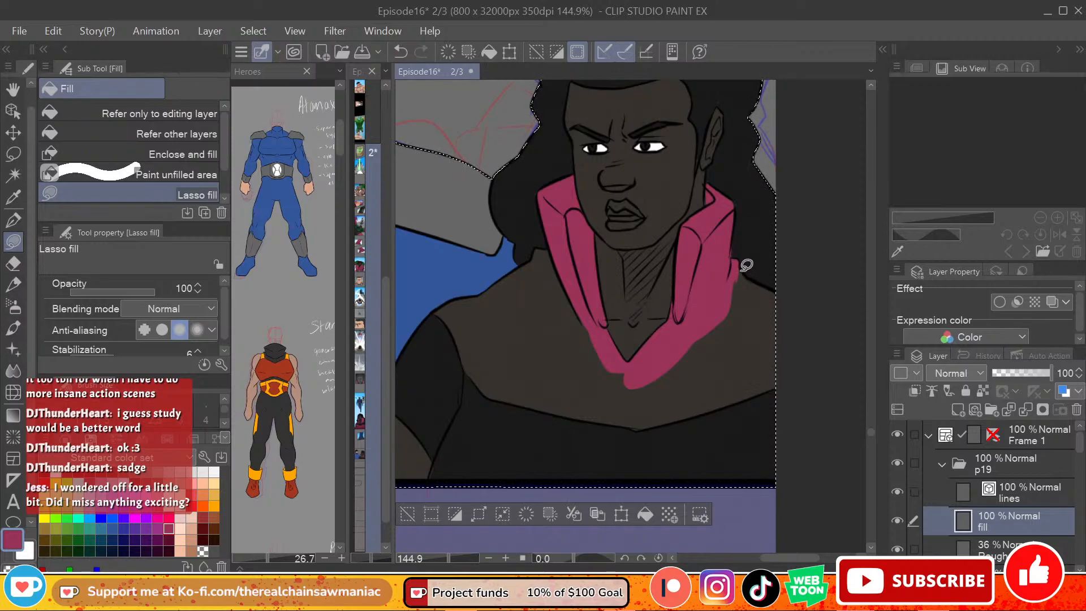
mouse_move(815, 303)
left_mouse_down()
mouse_move(736, 308)
mouse_move(741, 261)
left_mouse_up()
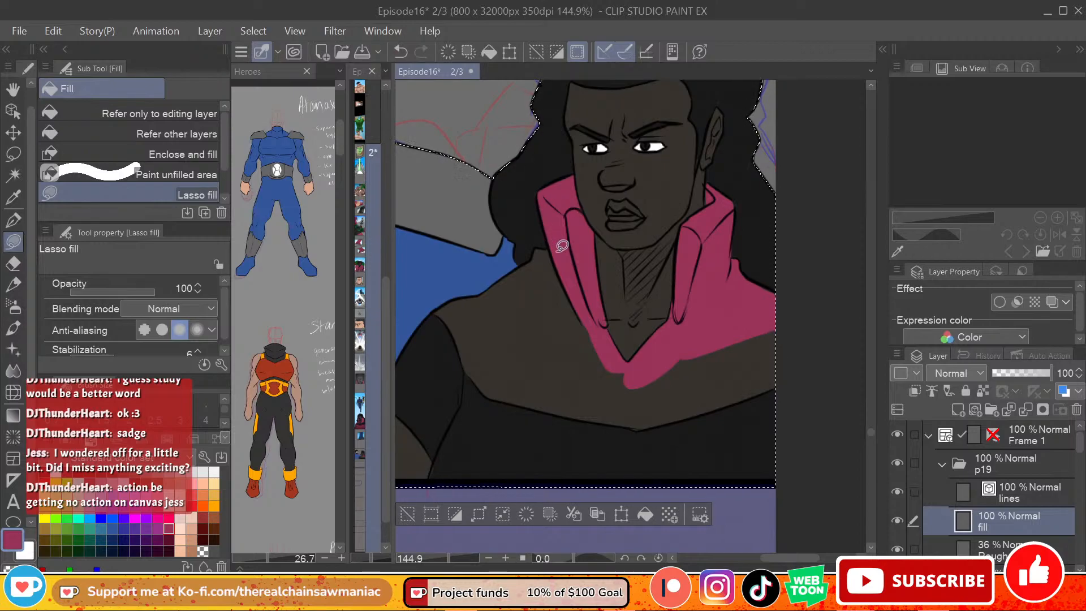
Step: Sample the collar's pink and lasso-fill most of the chest yoke and the shoulder nearest the bearded figure
left_click(529, 201, "alt")
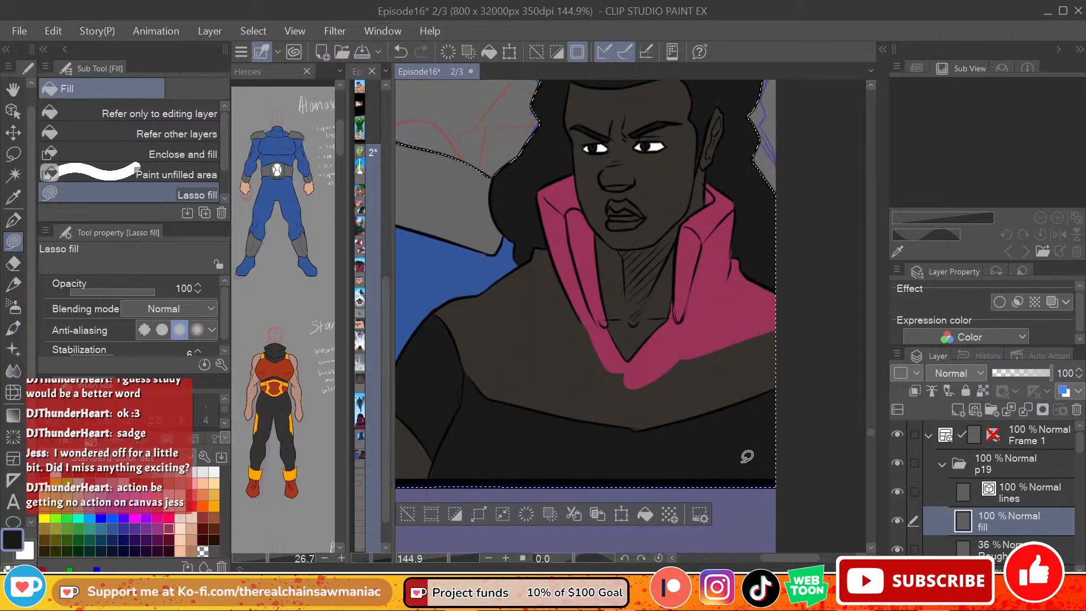
left_click(588, 245, "alt")
mouse_move(544, 242)
left_mouse_down()
mouse_move(533, 267)
mouse_move(558, 247)
mouse_move(523, 260)
mouse_move(474, 314)
mouse_move(566, 264)
mouse_move(495, 318)
mouse_move(621, 389)
mouse_move(586, 279)
mouse_move(726, 381)
mouse_move(635, 377)
mouse_move(646, 397)
left_mouse_up()
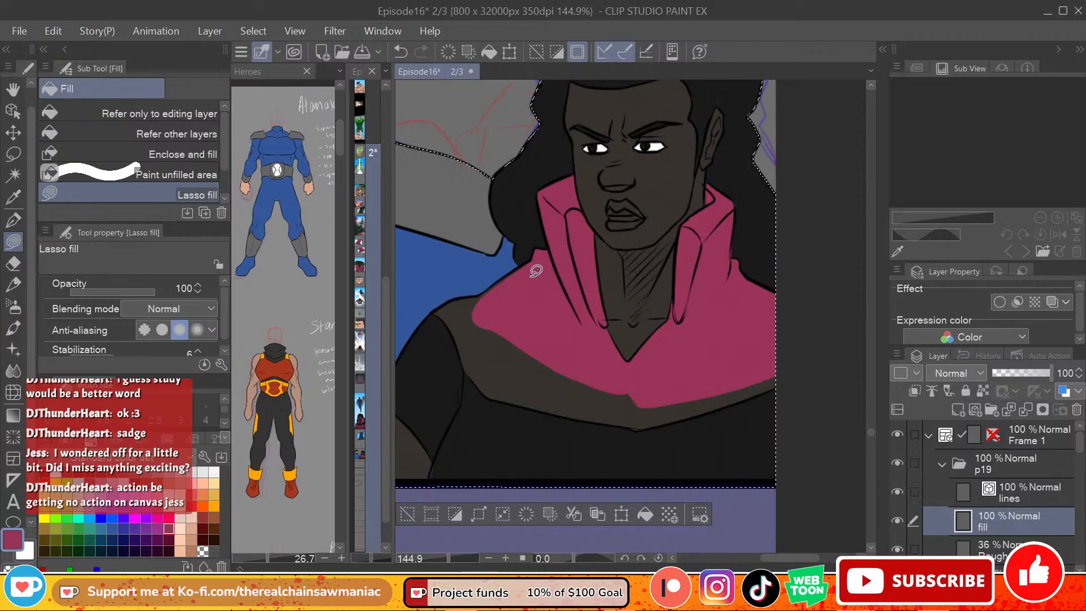
mouse_move(536, 260)
left_mouse_down()
mouse_move(473, 312)
mouse_move(577, 248)
mouse_move(471, 304)
mouse_move(536, 269)
mouse_move(490, 321)
mouse_move(535, 261)
left_mouse_up()
key("ctrl+z")
key("ctrl+z")
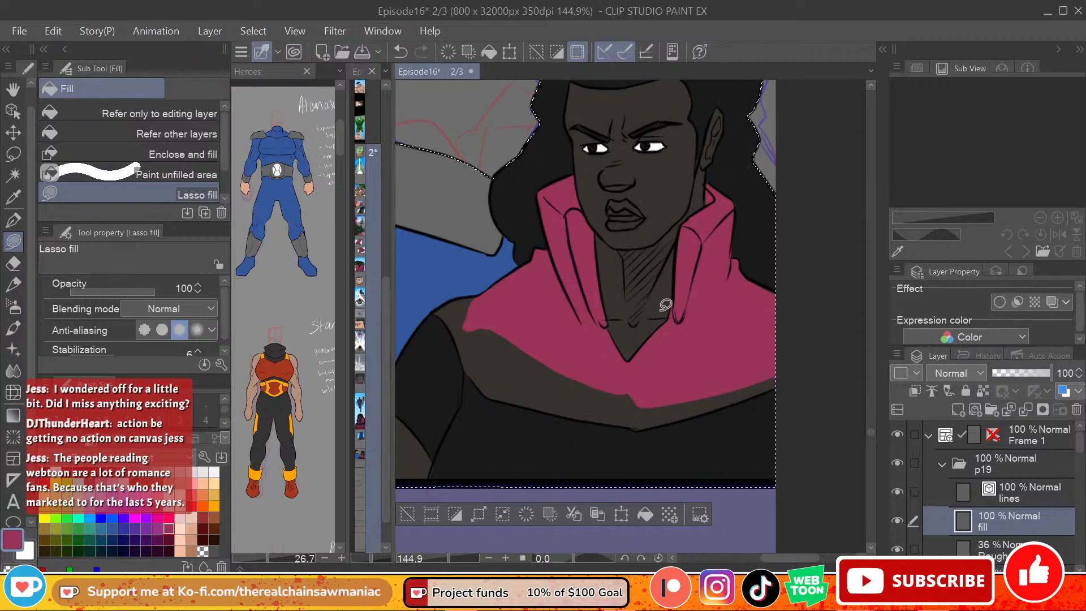
Step: Fill the rest of the chest yoke with pink using Refer other layers, and patch it with Lasso fill
left_click(170, 133)
left_click(548, 369)
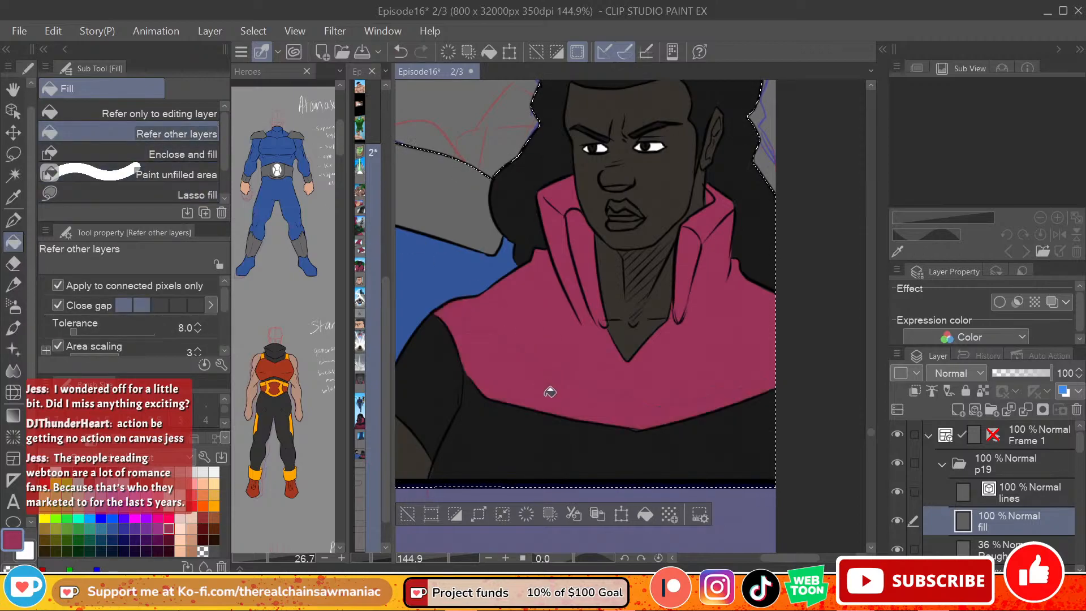
left_click(111, 194)
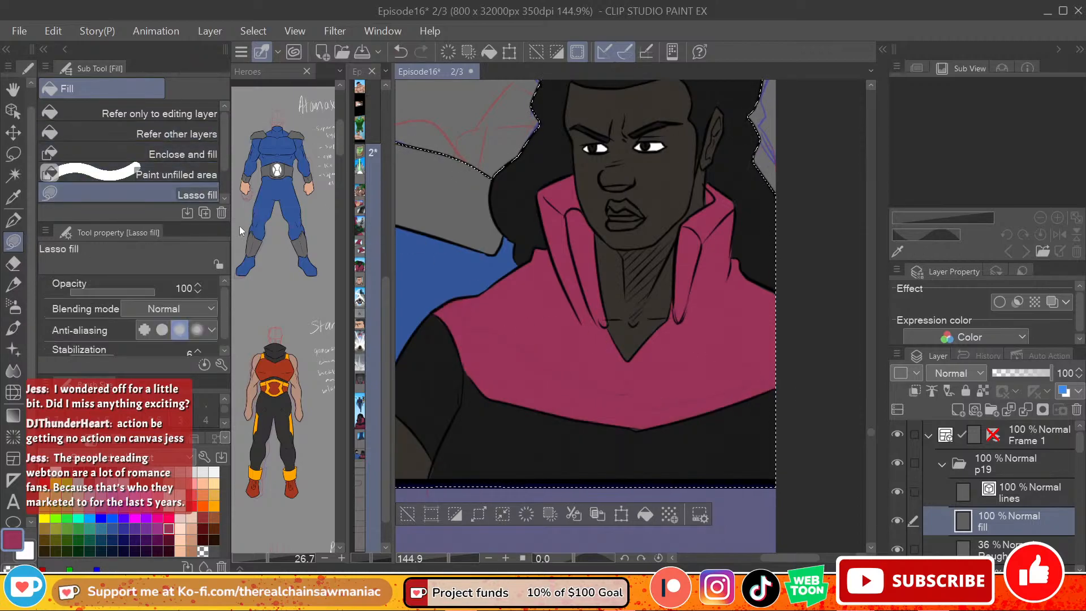
mouse_move(503, 318)
left_mouse_down()
mouse_move(563, 398)
mouse_move(674, 409)
mouse_move(656, 361)
left_mouse_up()
key("ctrl+z")
mouse_move(501, 318)
left_mouse_down()
mouse_move(573, 391)
mouse_move(710, 382)
mouse_move(828, 346)
left_mouse_up()
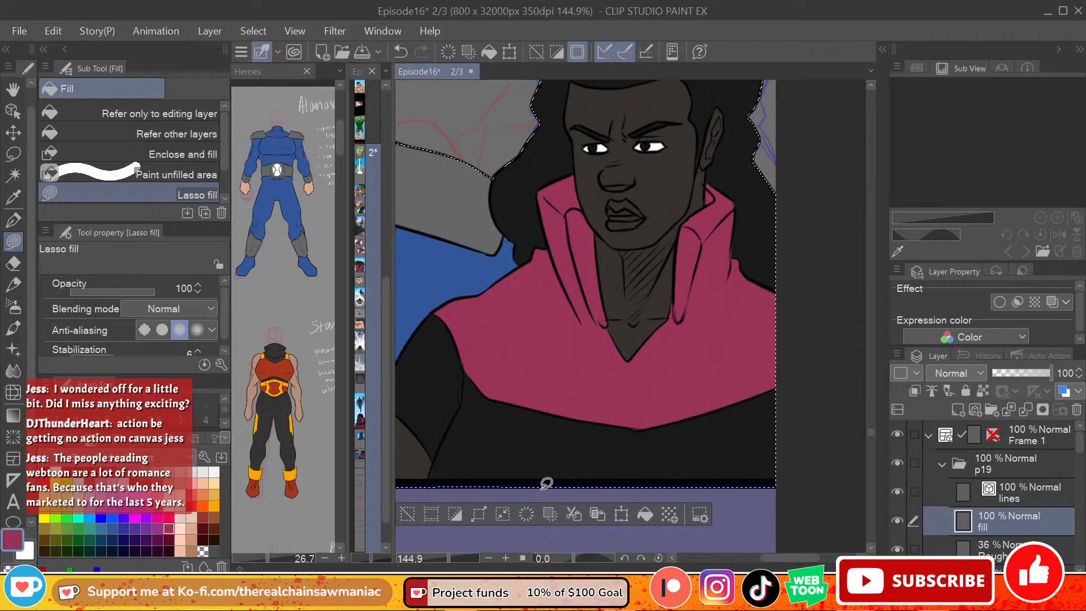
Step: Fill the arm area below the near-black sleeve with the sampled pink using Refer other layers, and return to Lasso fill with near-black
scroll(790, 559, "left", 3)
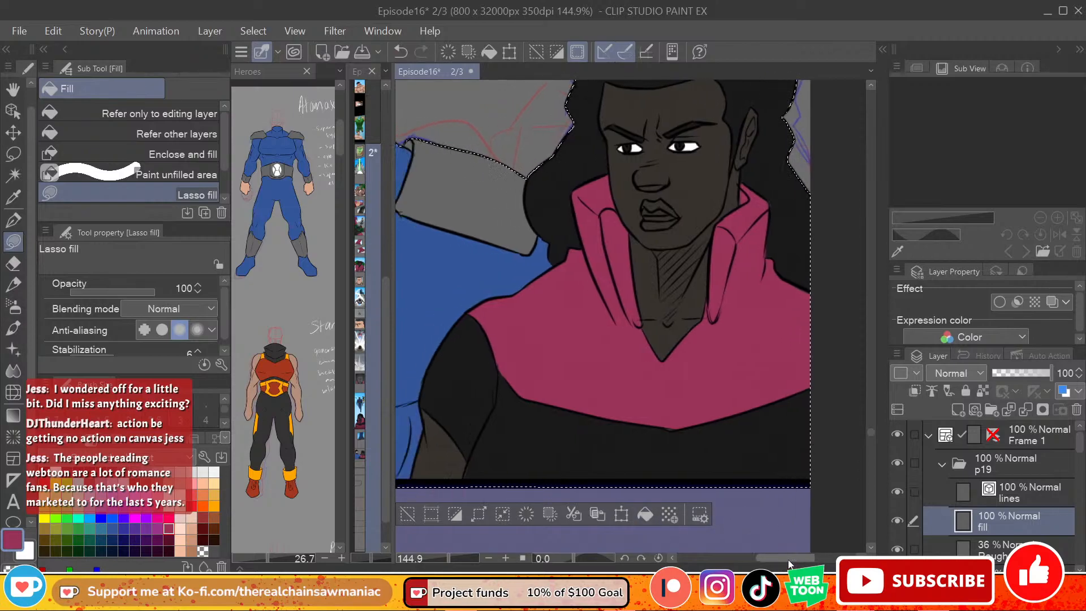
left_click(571, 417, "alt")
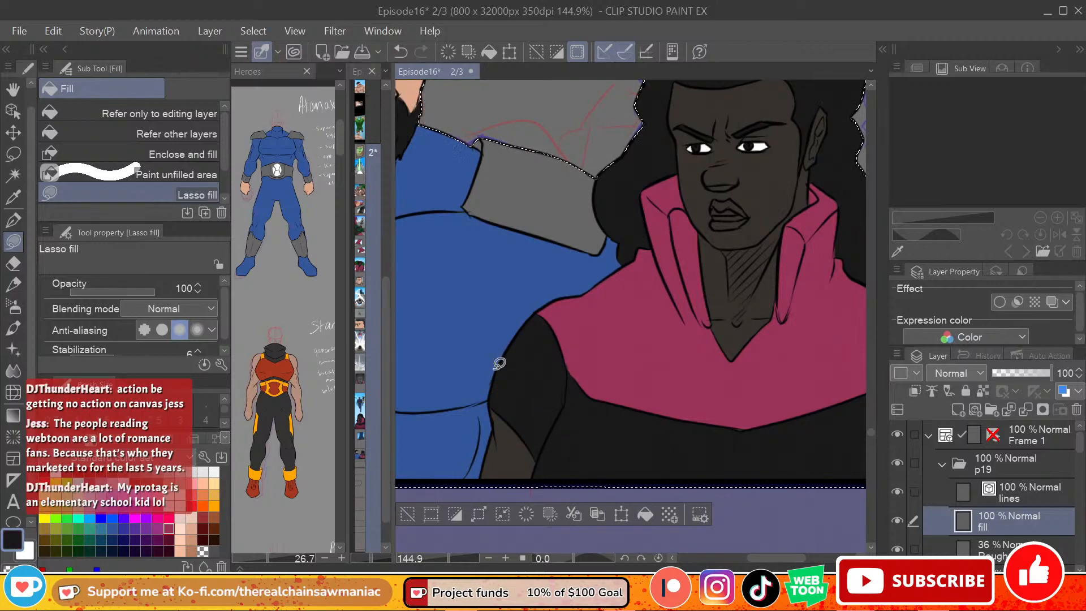
left_click(654, 317, "alt")
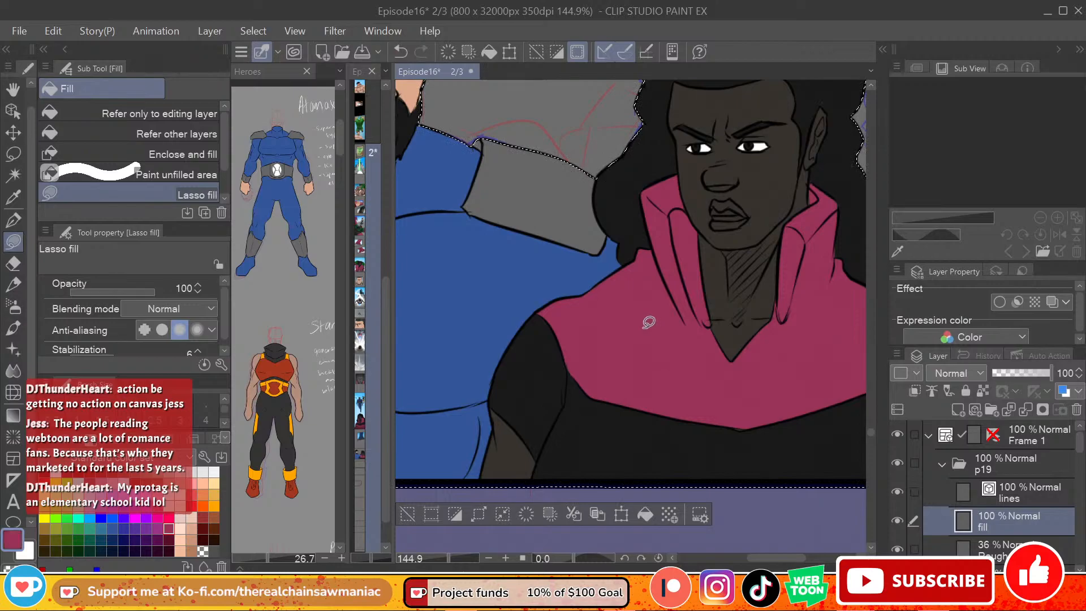
scroll(871, 436, "down", 5)
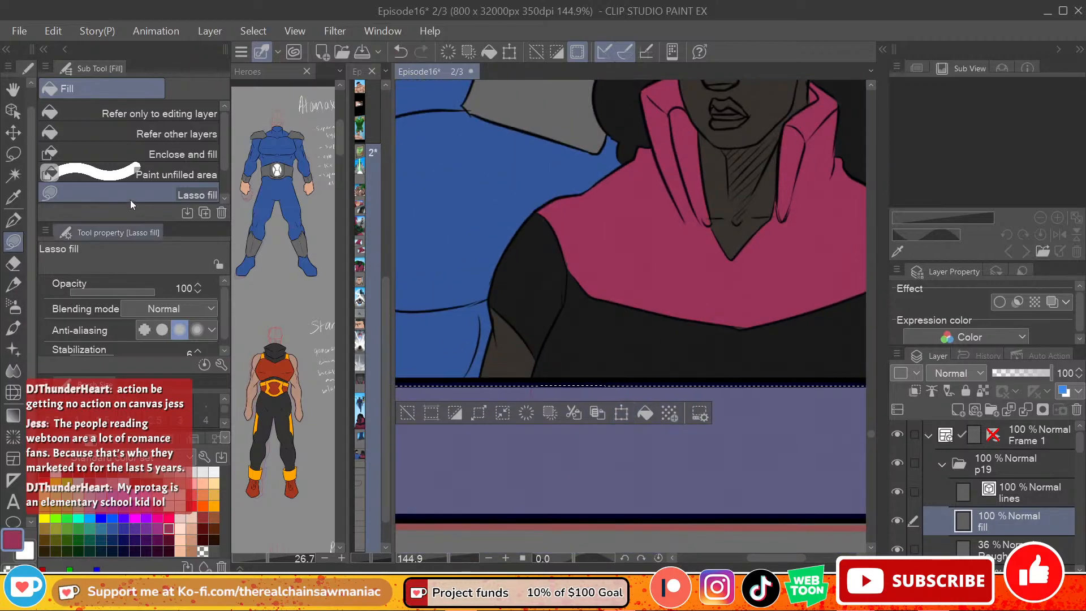
left_click(168, 134)
left_click(527, 326)
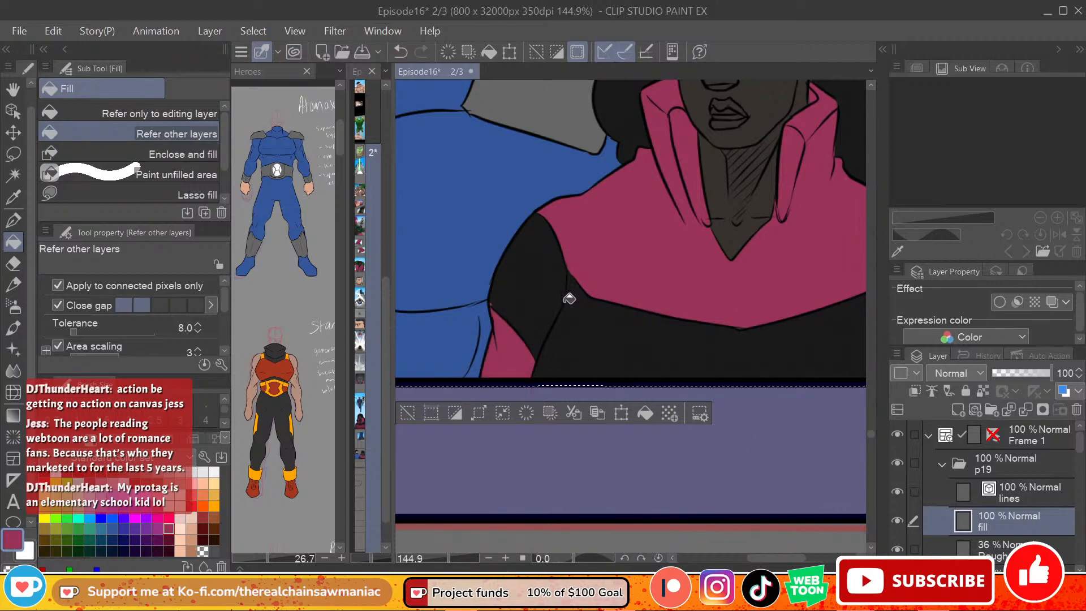
left_click(512, 274, "alt")
left_click(49, 195)
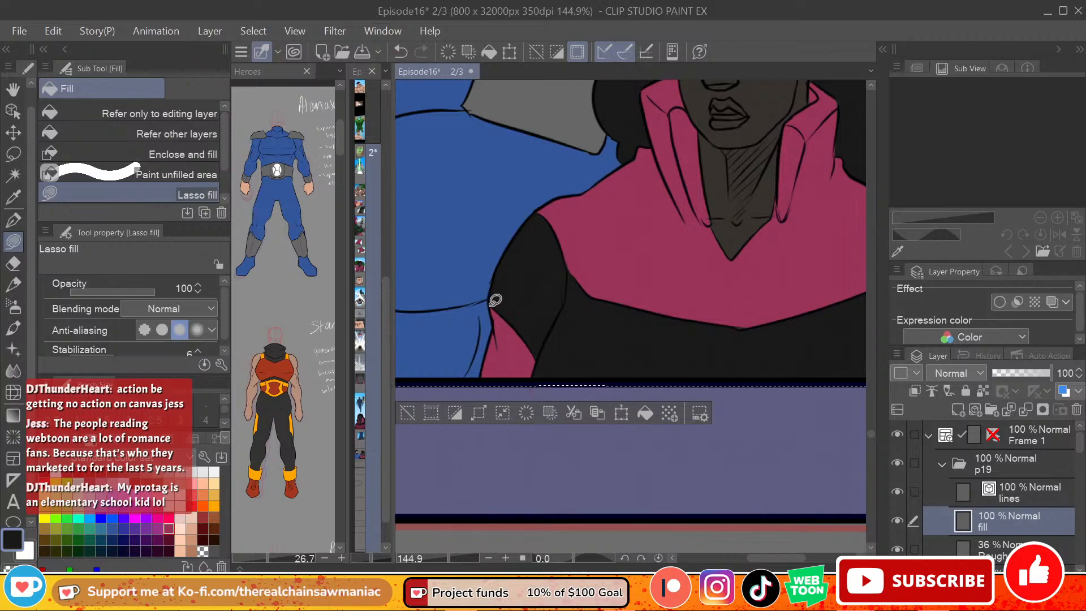
Step: Pick a dark brown swatch and lasso-fill the long-haired figure's lips
left_click_drag(784, 558, 789, 558)
left_click_drag(869, 434, 869, 431)
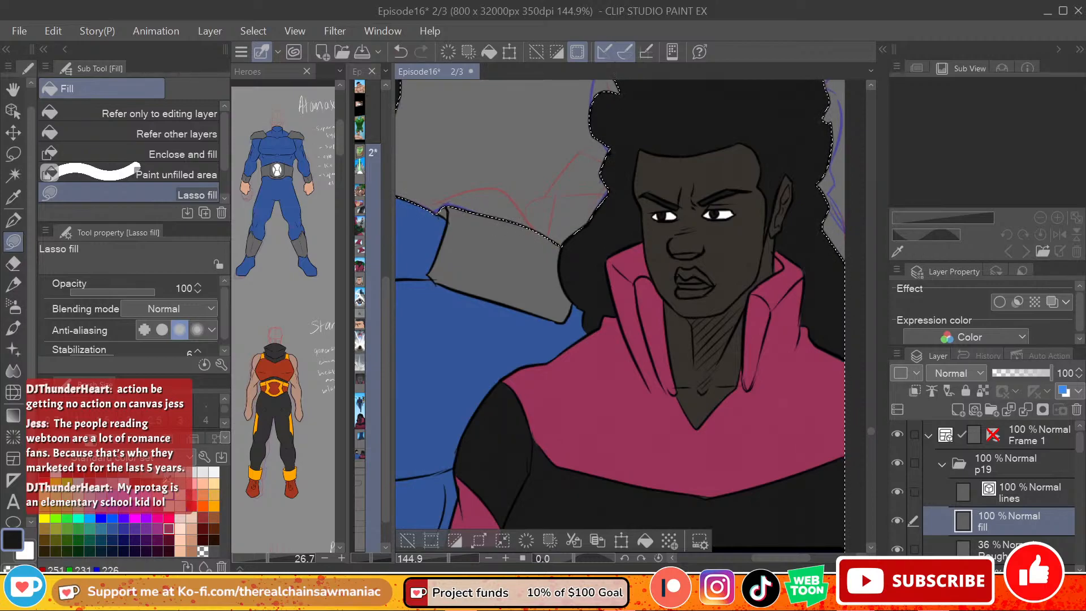
left_click(45, 540)
left_click(44, 551)
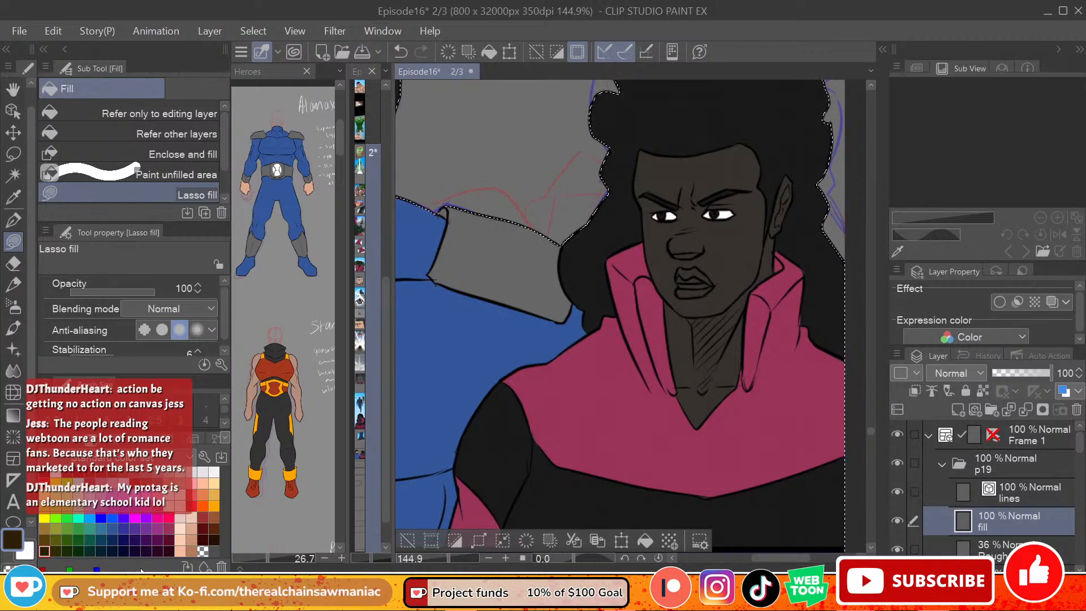
left_click(215, 540)
left_click(45, 551)
mouse_move(683, 279)
left_mouse_down()
mouse_move(708, 283)
mouse_move(691, 252)
mouse_move(679, 275)
mouse_move(705, 293)
mouse_move(681, 284)
mouse_move(679, 293)
mouse_move(711, 286)
mouse_move(681, 289)
mouse_move(692, 292)
left_mouse_up()
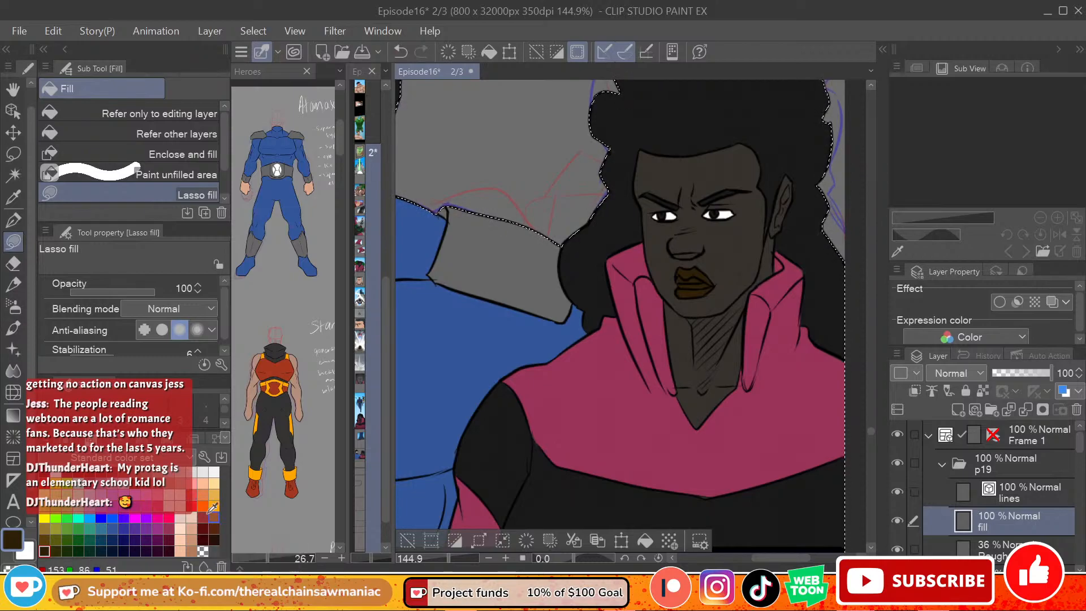
Step: Pick a darker brown swatch and fill the long-haired figure's lips using Refer other layers
left_click(214, 539)
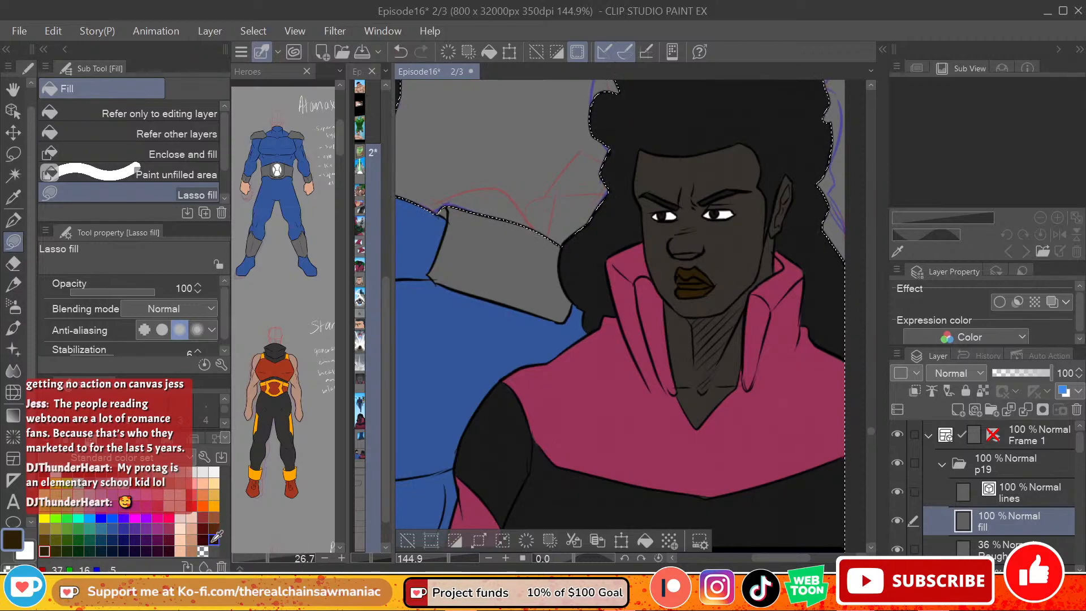
left_click(169, 134)
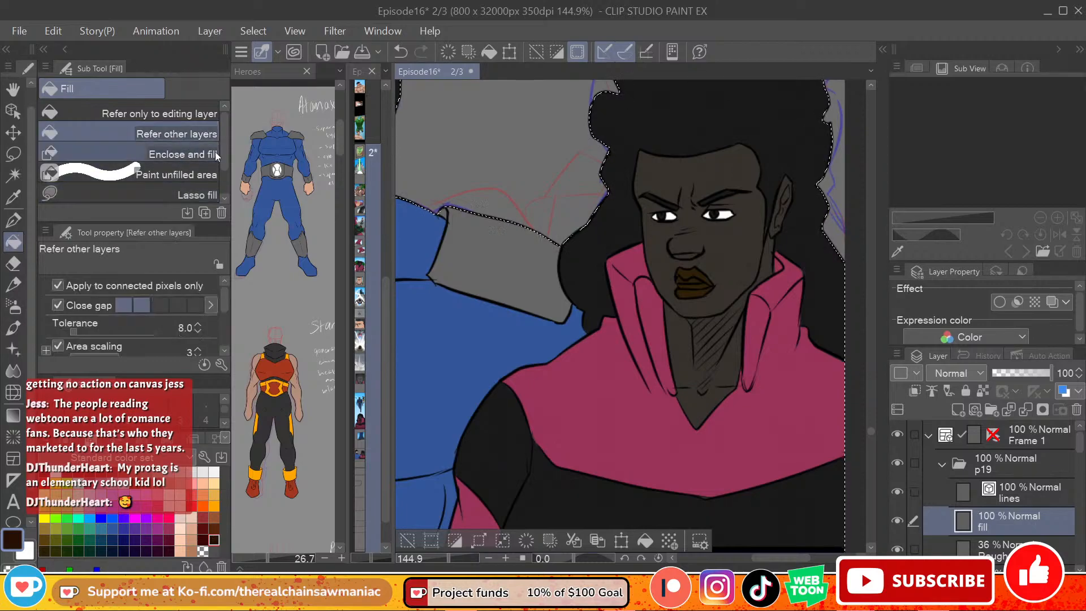
left_click(712, 284)
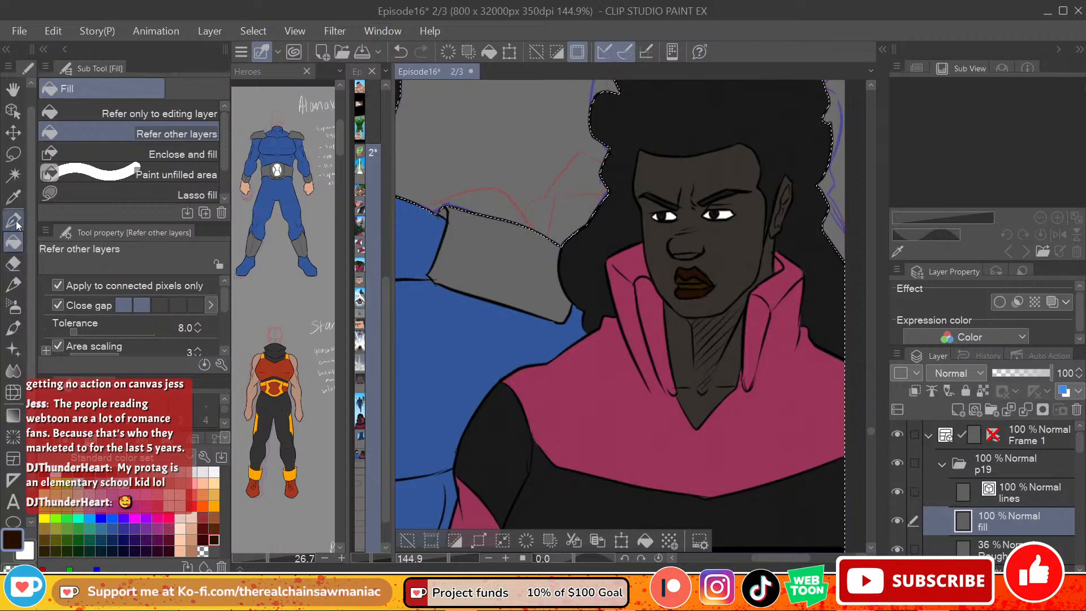
Step: Fill the lower part of the long-haired figure's mouth opening with red and the teeth with white using Refer other layers
left_click(97, 194)
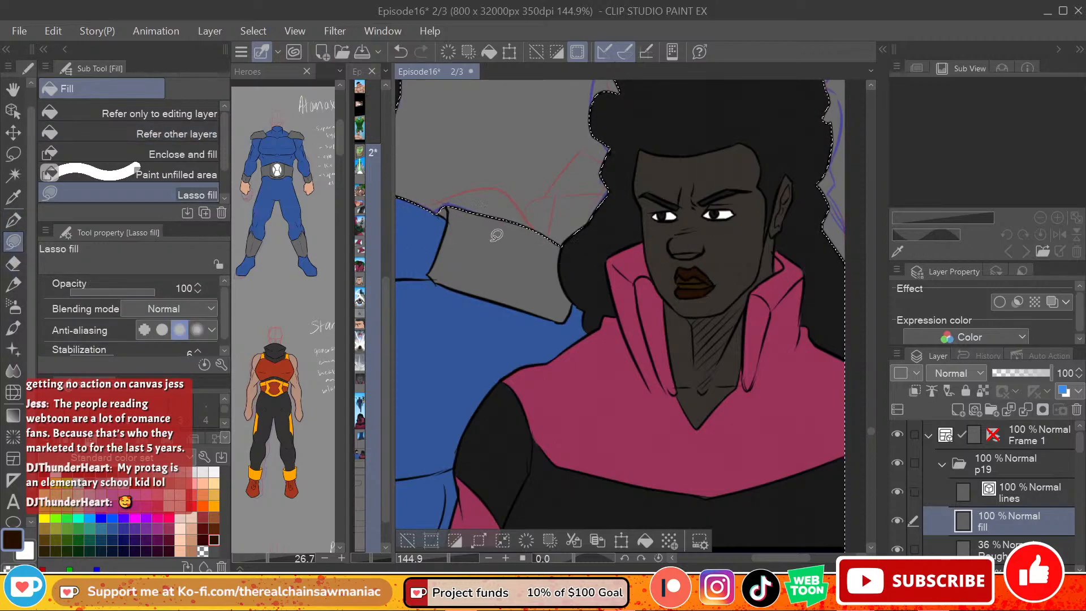
left_click(201, 493)
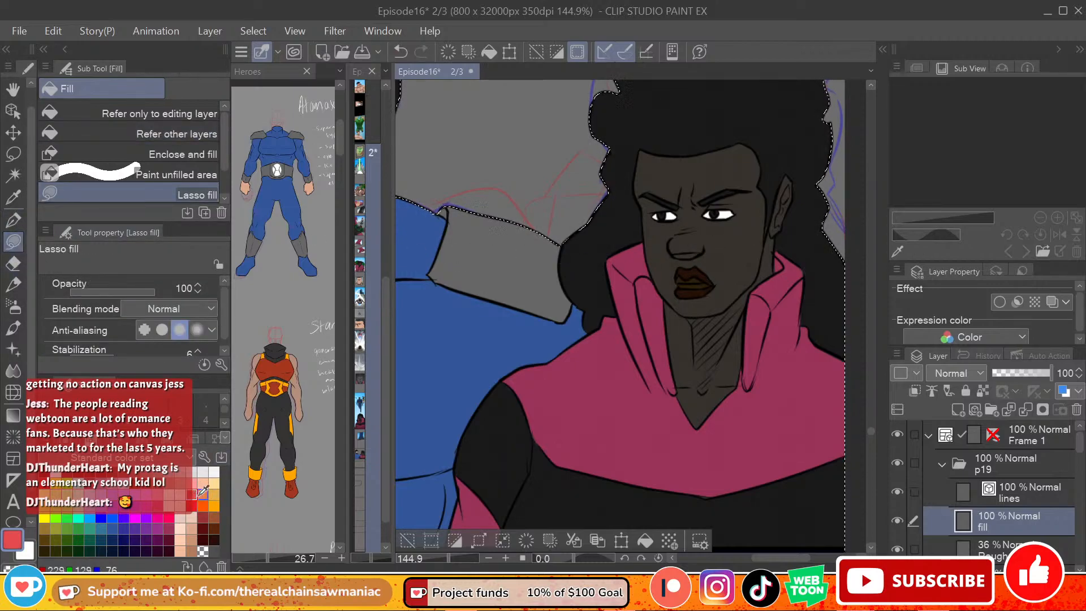
left_click(136, 134)
left_click(693, 284)
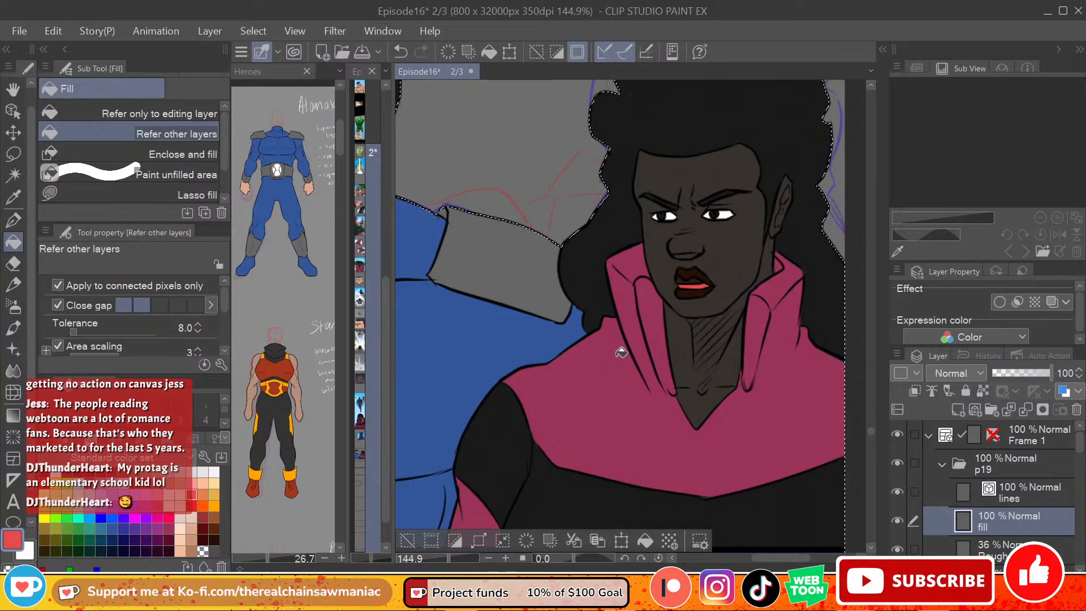
key("x")
left_click(694, 277)
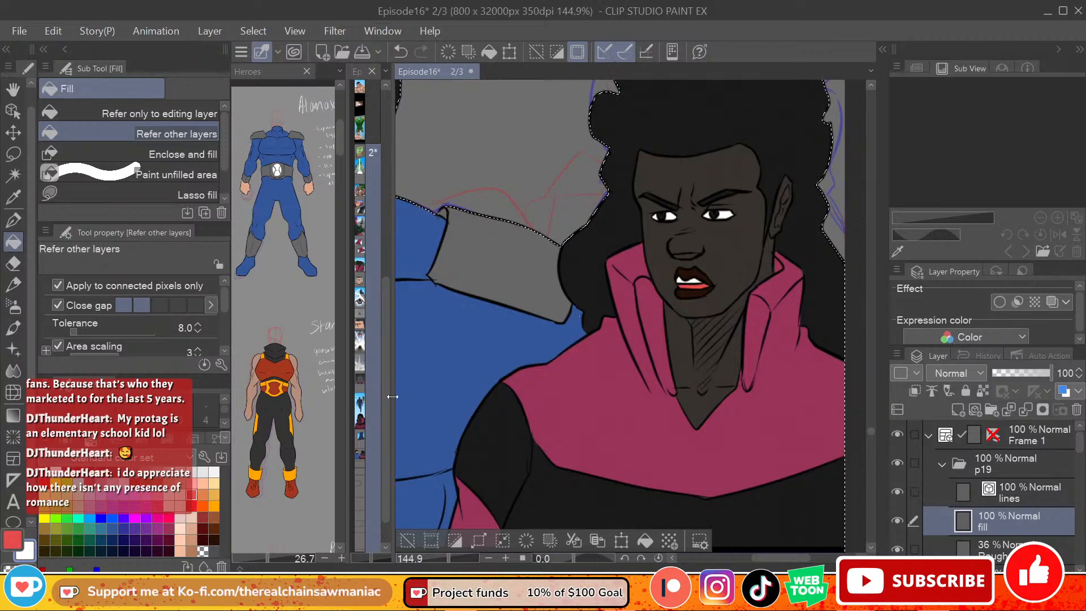
Step: Set the drawing colour to black and add a new layer named "li" above the lines layer in the p19 folder
left_click_drag(392, 400, 400, 405)
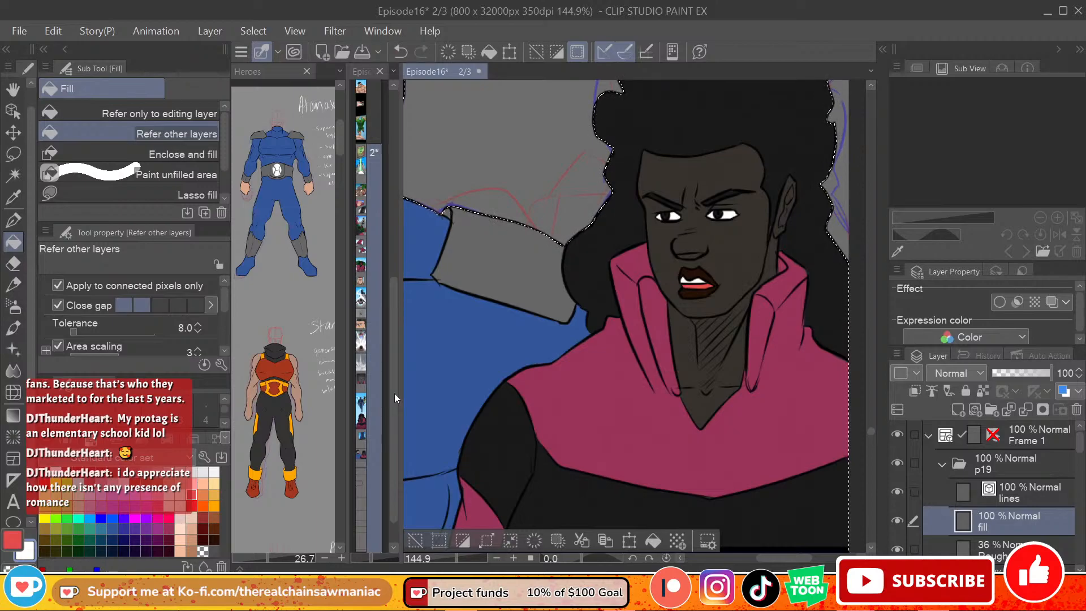
left_click(12, 538)
left_click(54, 473)
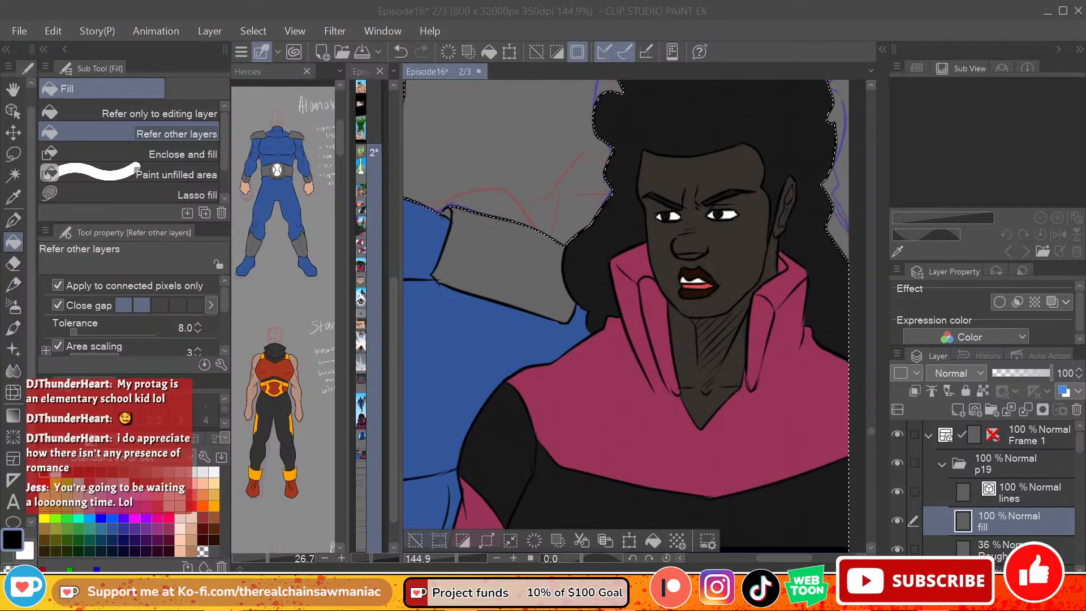
mouse_move(785, 560)
left_mouse_down()
mouse_move(796, 563)
mouse_move(754, 562)
mouse_move(765, 562)
left_mouse_up()
left_click_drag(870, 431, 868, 432)
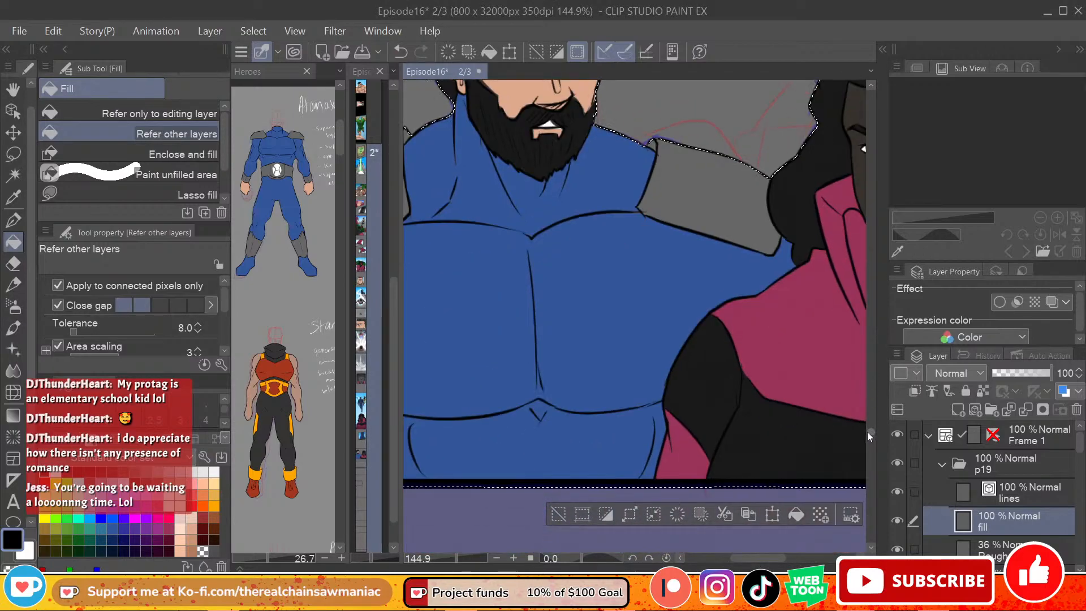
scroll(869, 428, "up", 10)
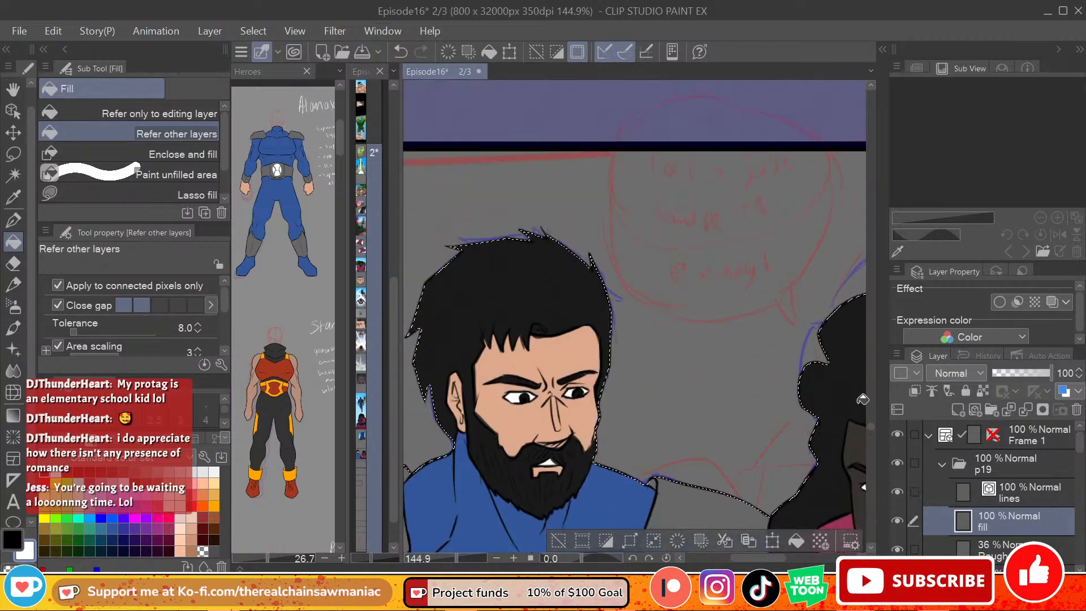
left_click(951, 412)
double_click(1009, 494)
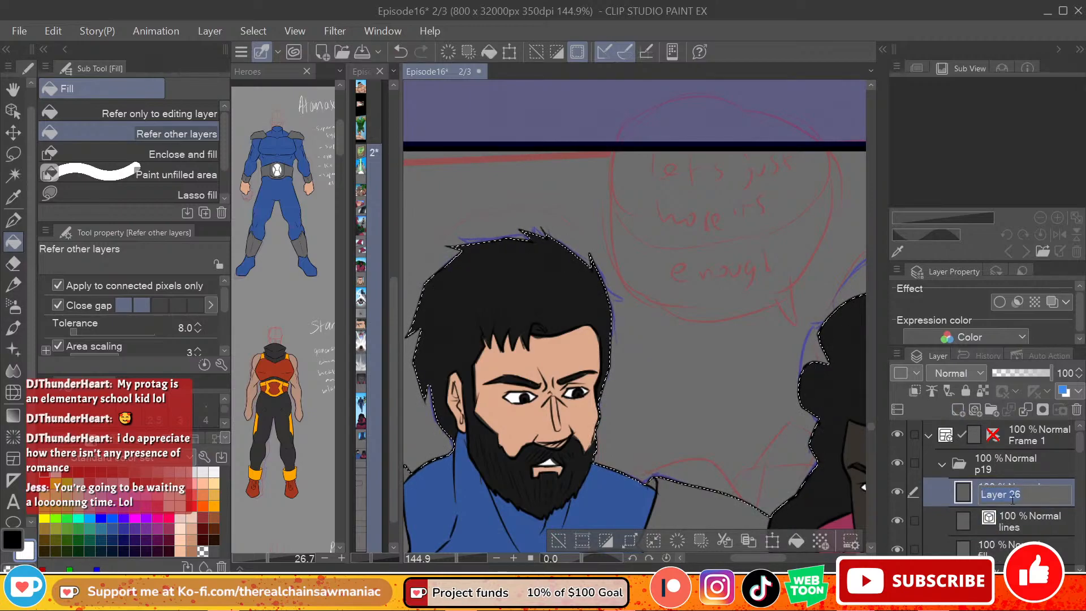
type("li")
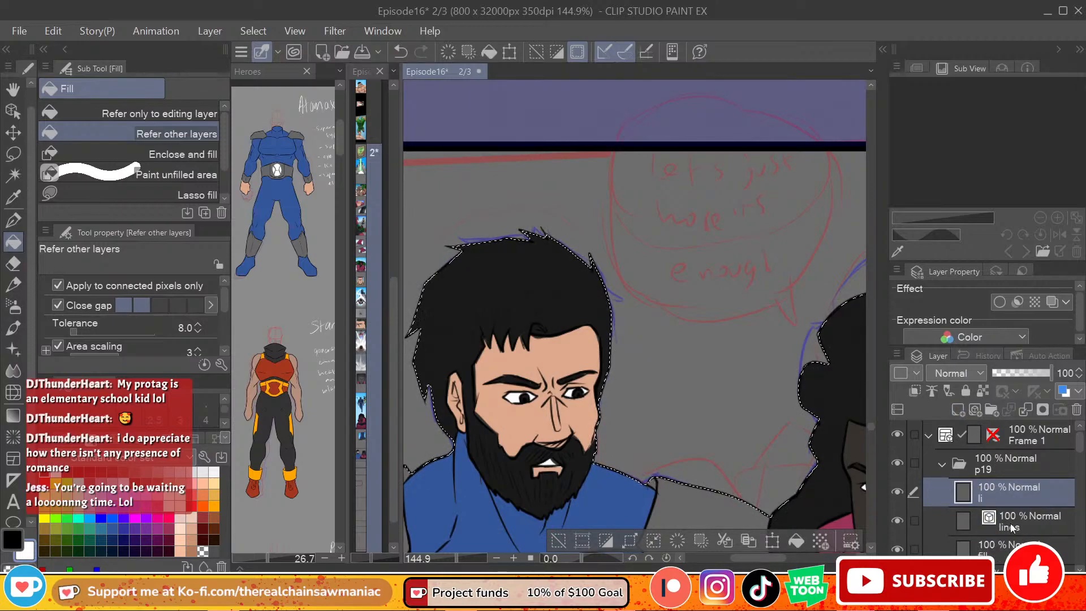
type("p")
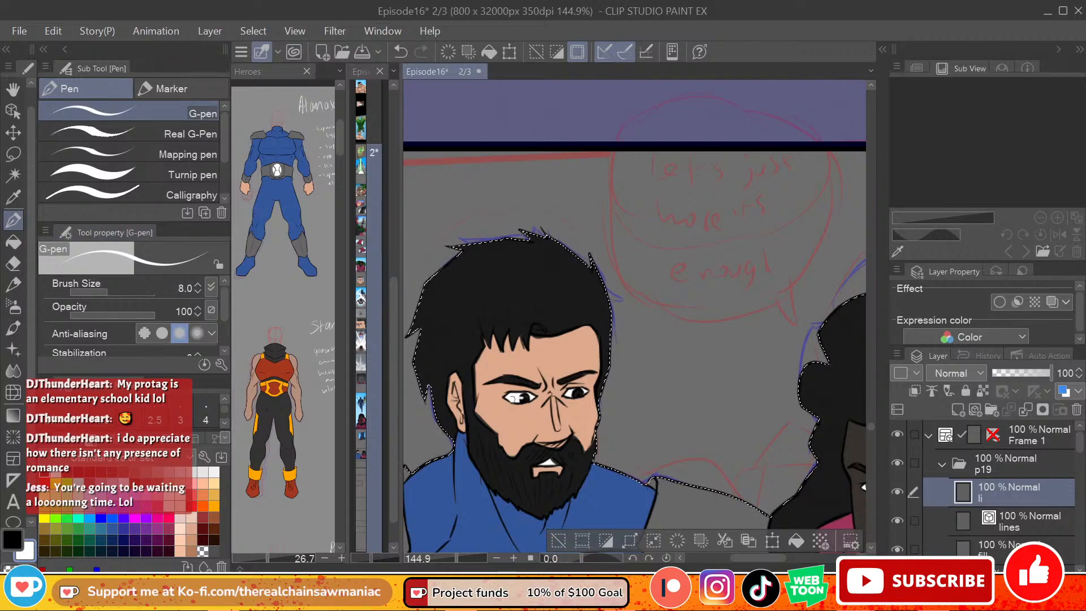
Step: Draw small black G-pen strokes at size 8 on the bearded figure's eyes and try one on the long-haired figure's eye
left_click_drag(525, 400, 516, 400)
key("ctrl+z")
left_click_drag(580, 391, 573, 392)
left_click_drag(758, 559, 779, 558)
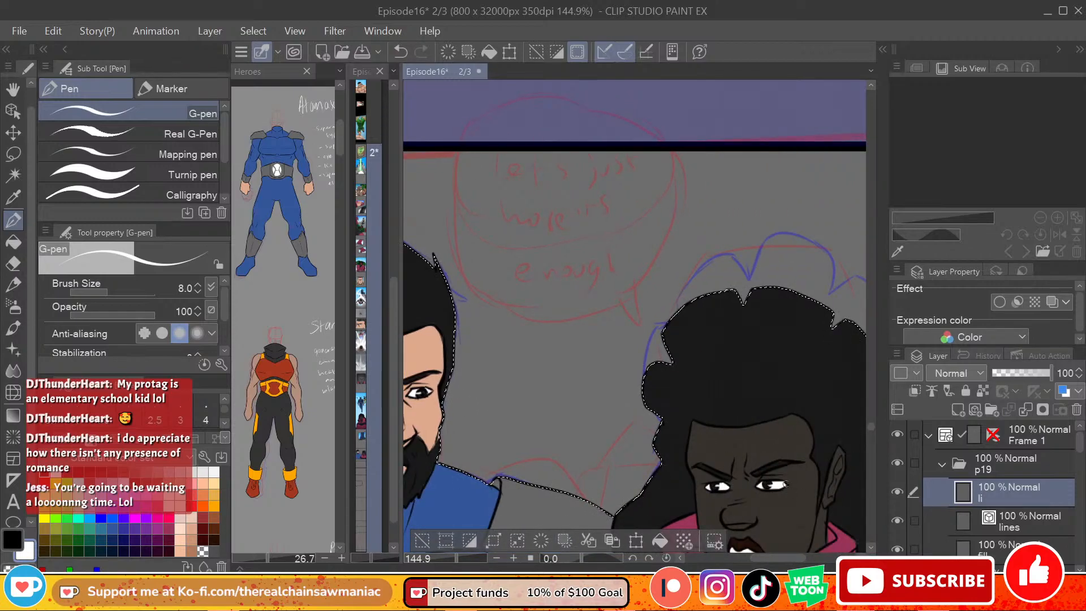
left_click_drag(769, 481, 784, 482)
key("ctrl+z")
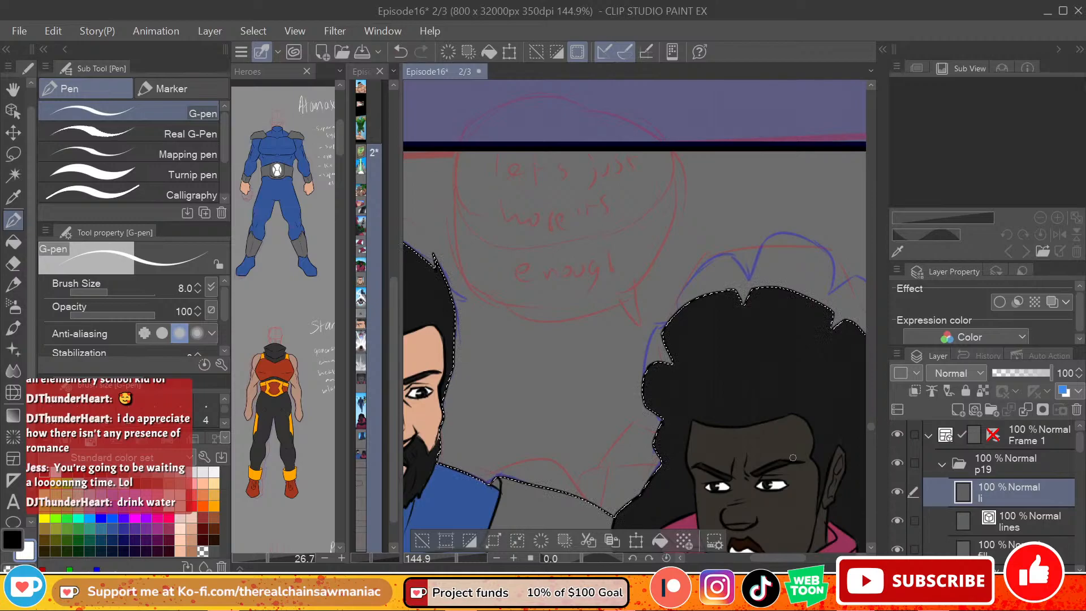
Step: Add a new layer directly above the fill layer and name it "sh"
left_click_drag(807, 556, 786, 559)
left_click_drag(870, 429, 870, 432)
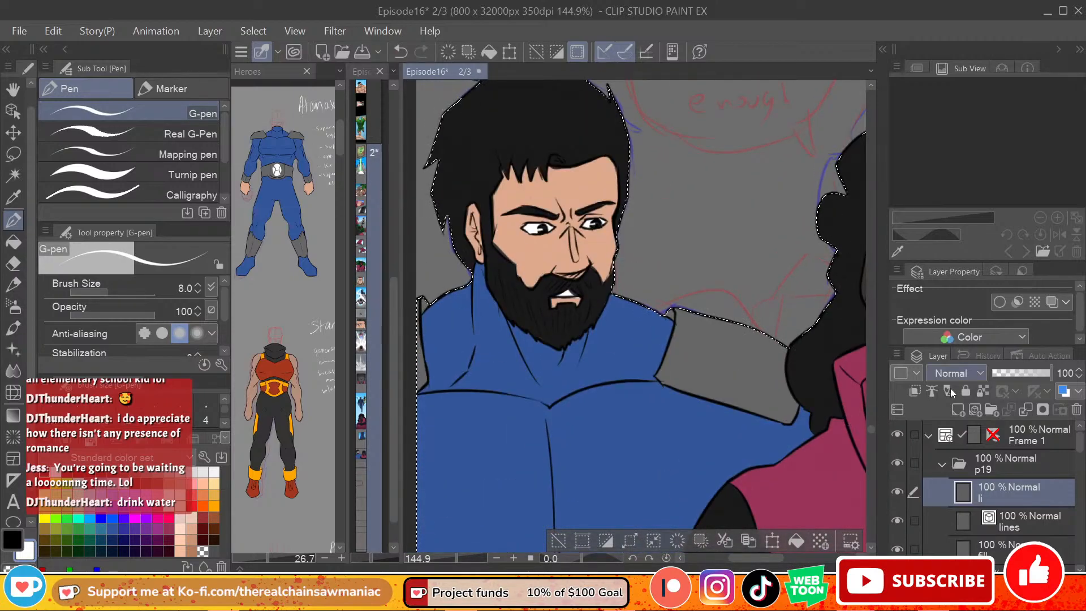
scroll(729, 349, "down", 2)
scroll(730, 349, "down", 1)
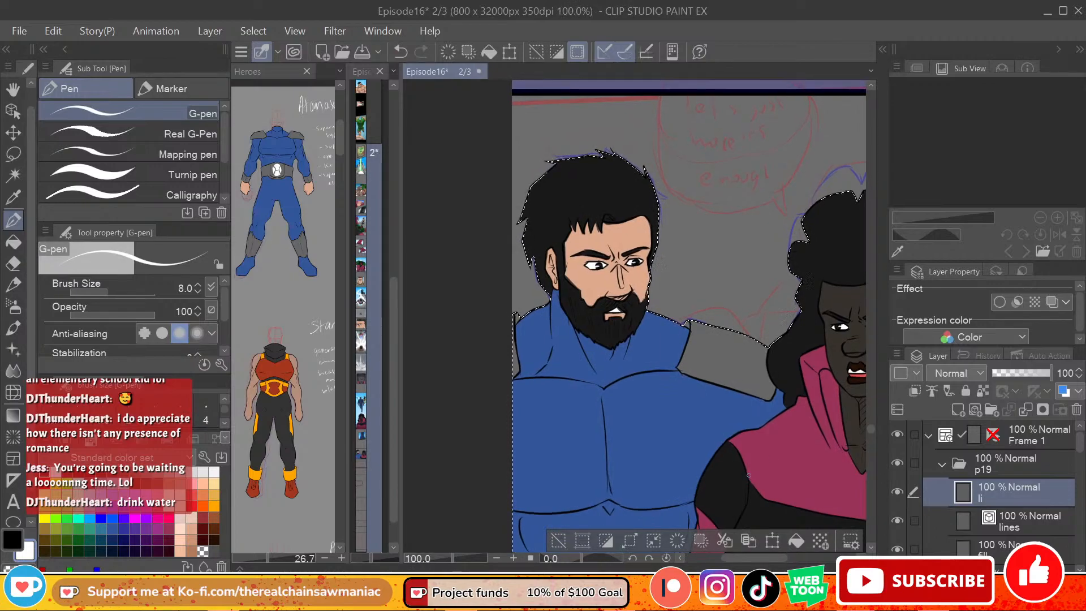
scroll(770, 447, "up", 2)
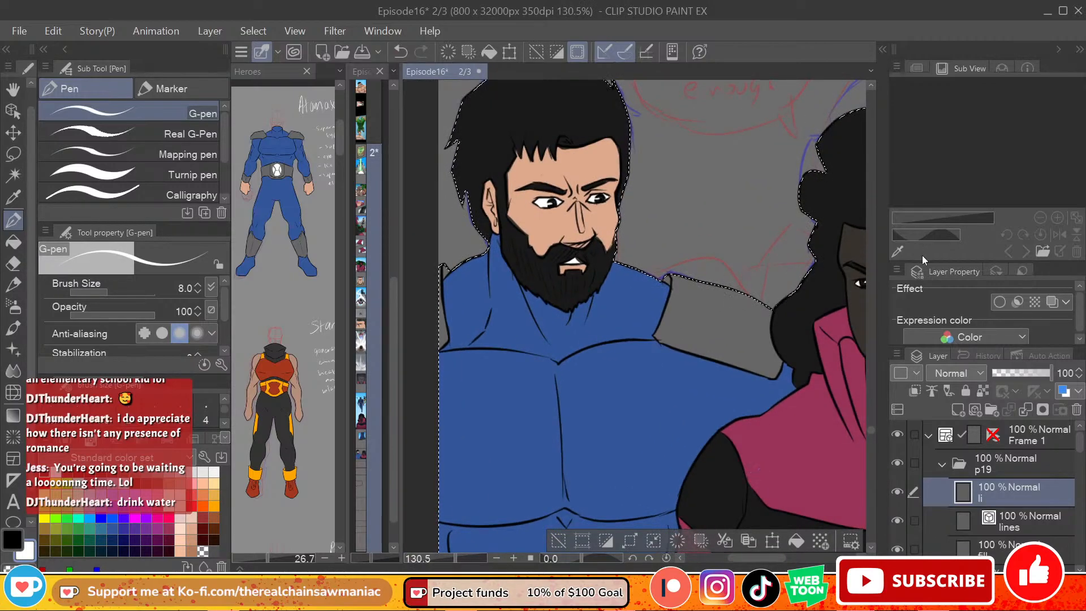
left_click_drag(872, 429, 871, 432)
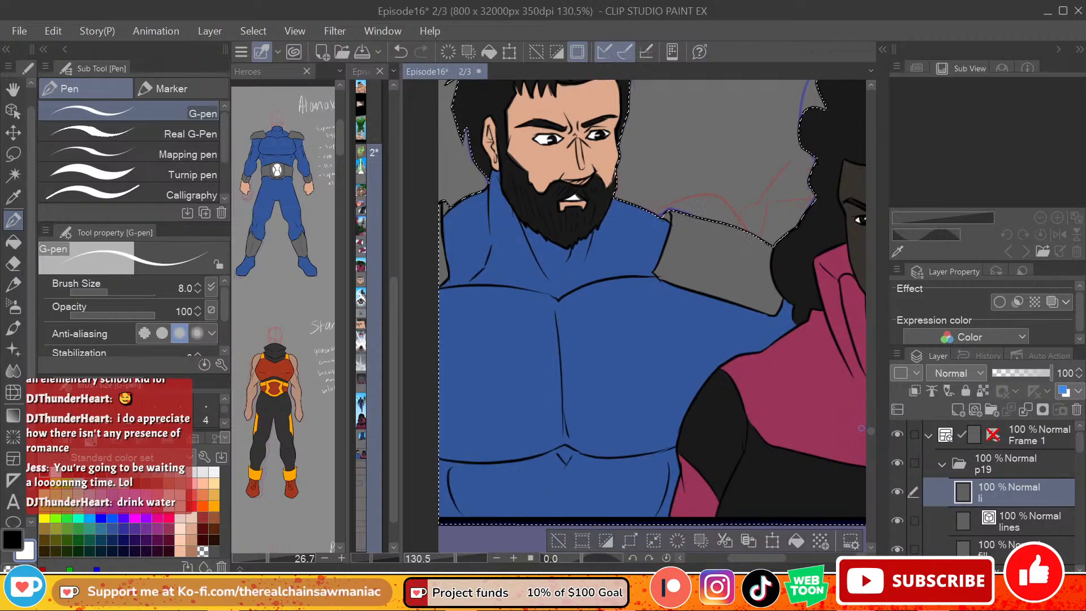
left_click_drag(753, 556, 785, 557)
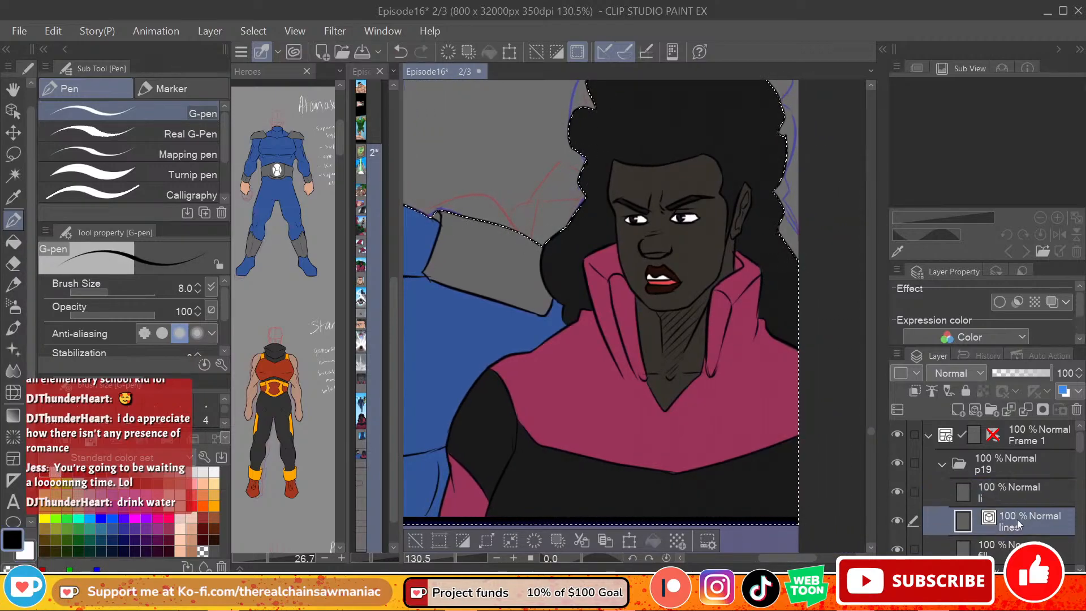
left_click(974, 411)
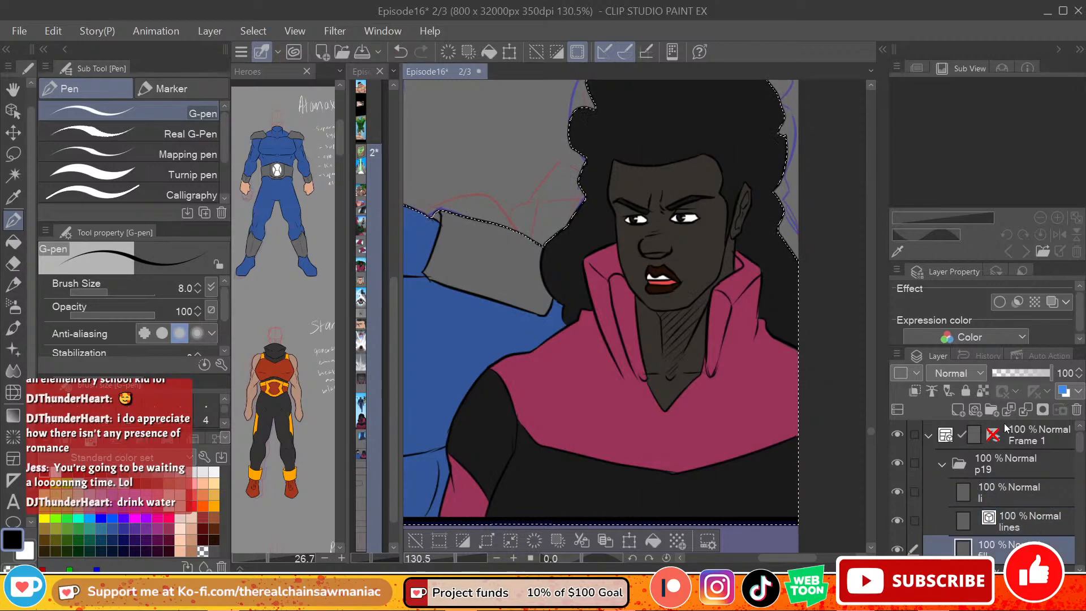
double_click(995, 555)
type("sh")
key("Return")
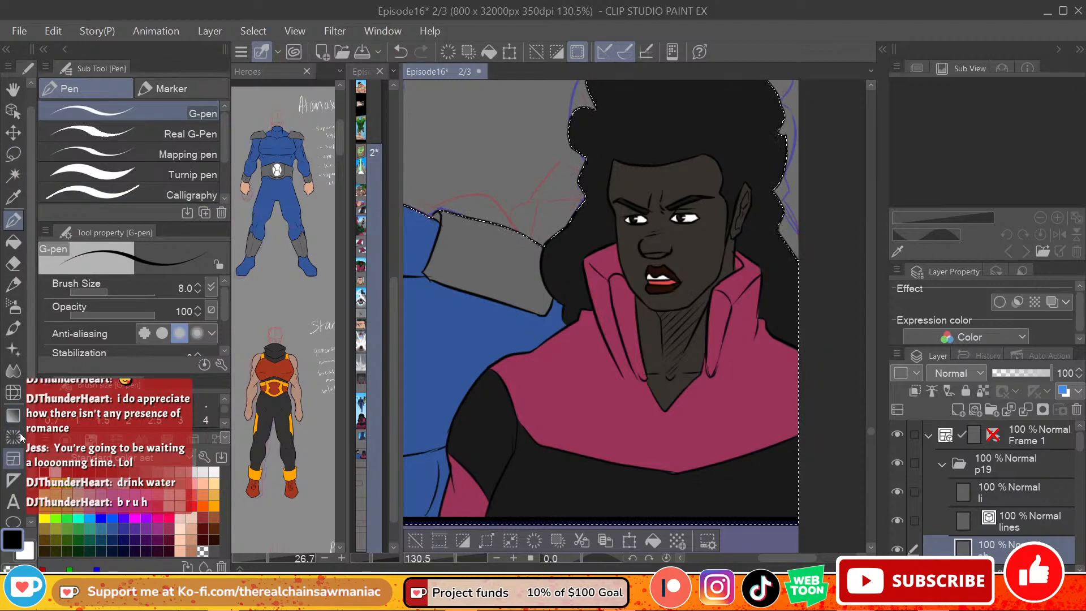
Step: Lasso-fill black shadows on the long-haired figure's neck below the ear and under the jawline on the "sh" layer
scroll(28, 367, "down", 1)
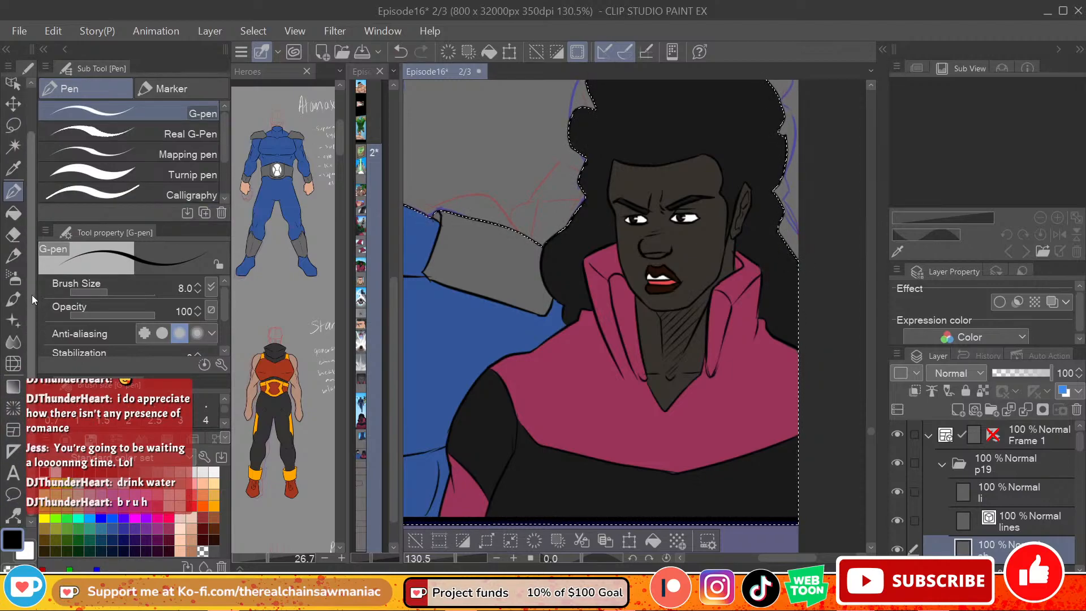
scroll(29, 293, "up", 2)
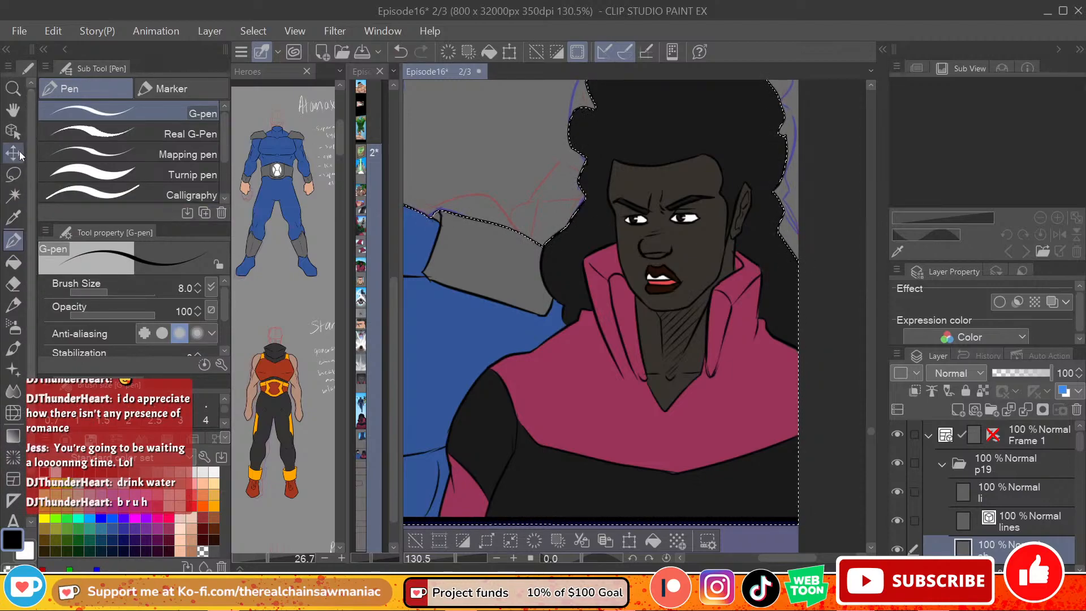
left_click(13, 175)
left_click(13, 262)
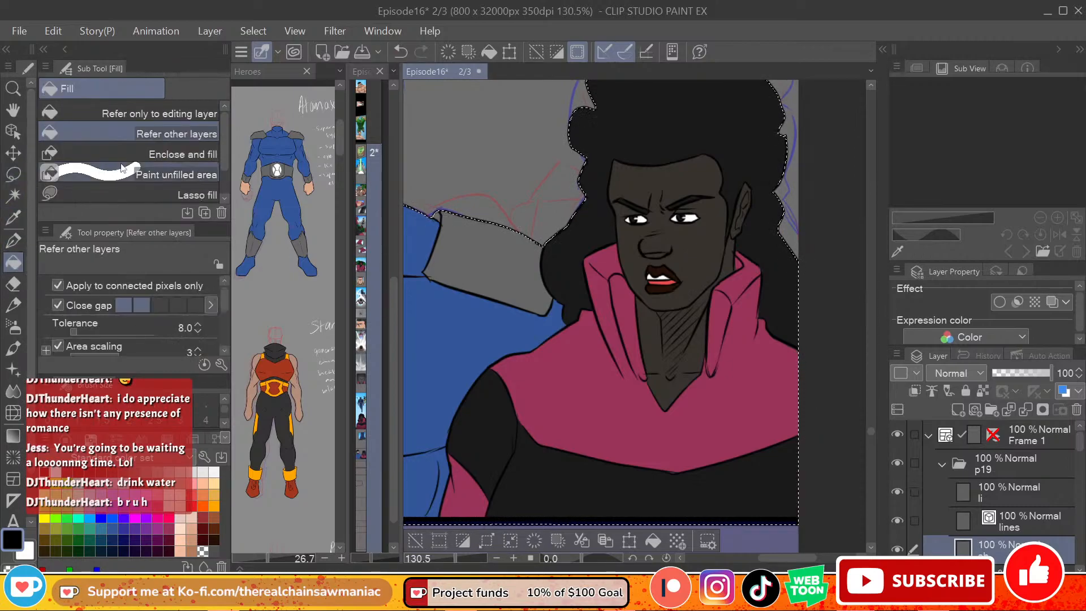
left_click(122, 194)
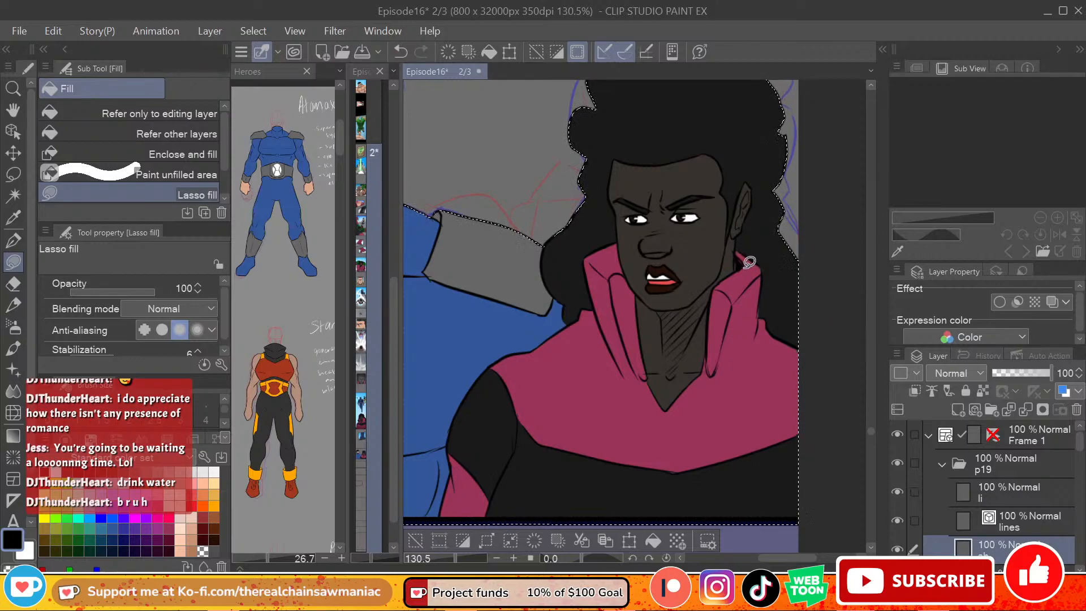
key("ctrl+z")
mouse_move(737, 265)
left_mouse_down()
mouse_move(748, 263)
mouse_move(738, 269)
mouse_move(737, 249)
mouse_move(749, 266)
mouse_move(735, 233)
mouse_move(727, 273)
left_mouse_up()
key("ctrl+z")
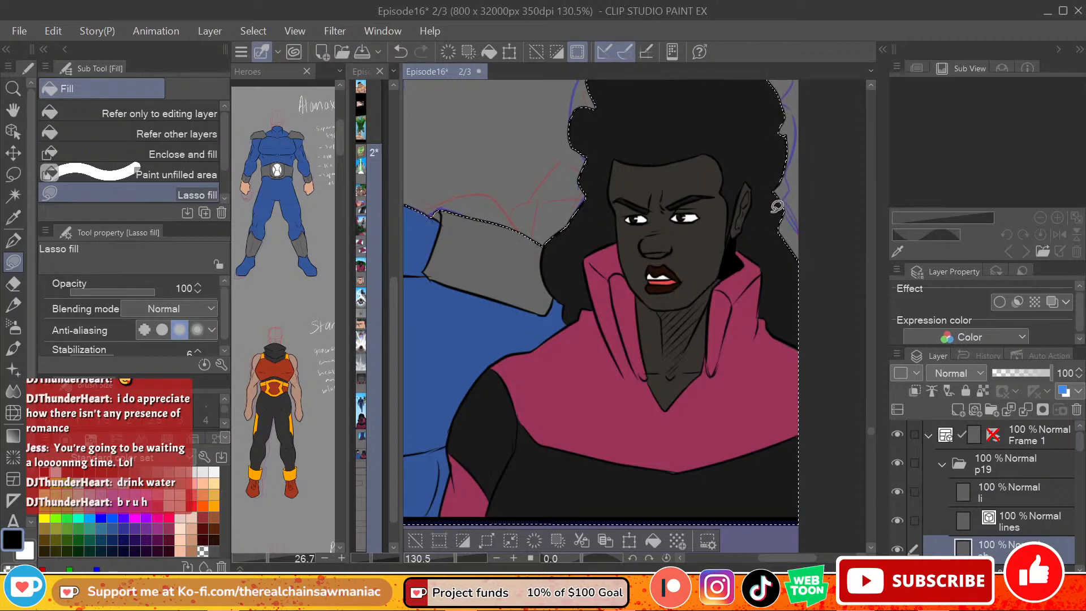
mouse_move(719, 277)
left_mouse_down()
mouse_move(687, 303)
mouse_move(707, 306)
mouse_move(726, 272)
left_mouse_up()
key("ctrl+z")
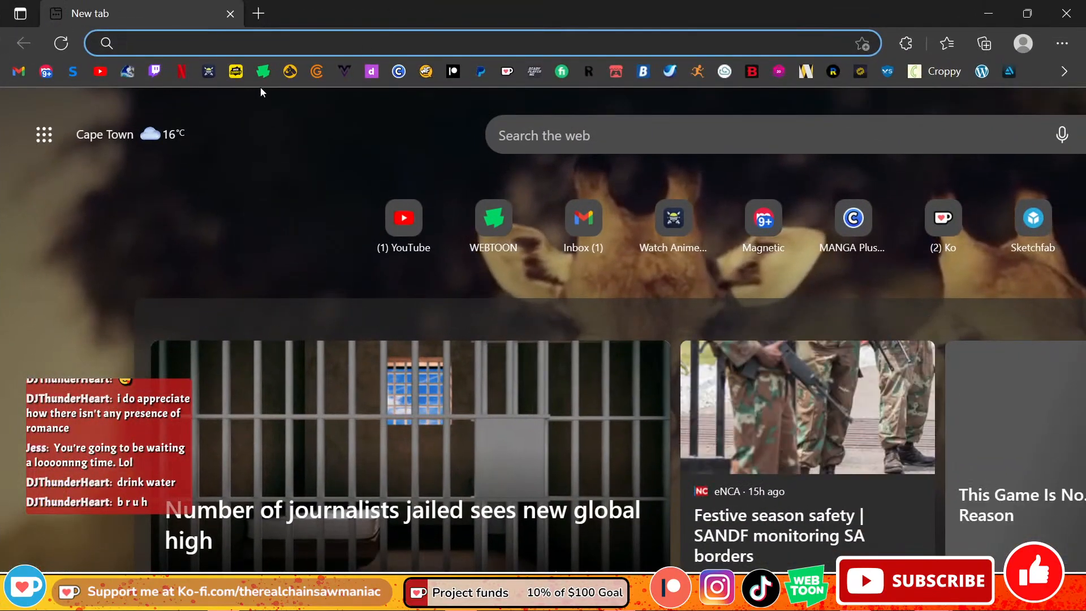
Step: Switch to the web browser, open the WEBTOON home page and look over its featured banners
left_click(264, 72)
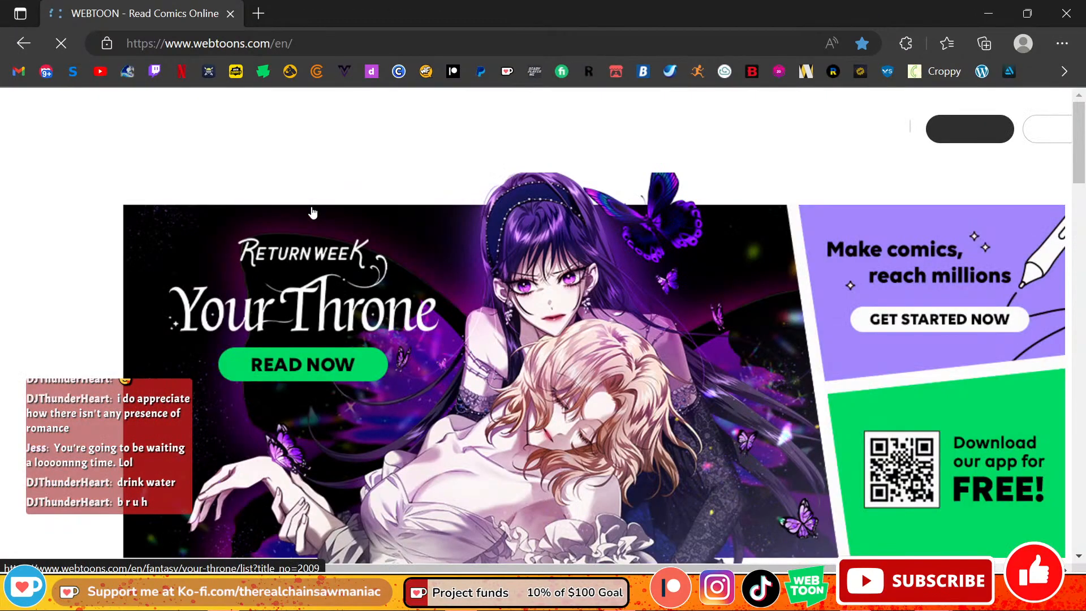
scroll(634, 263, "down", 2)
scroll(635, 263, "down", 4)
scroll(701, 282, "up", 6)
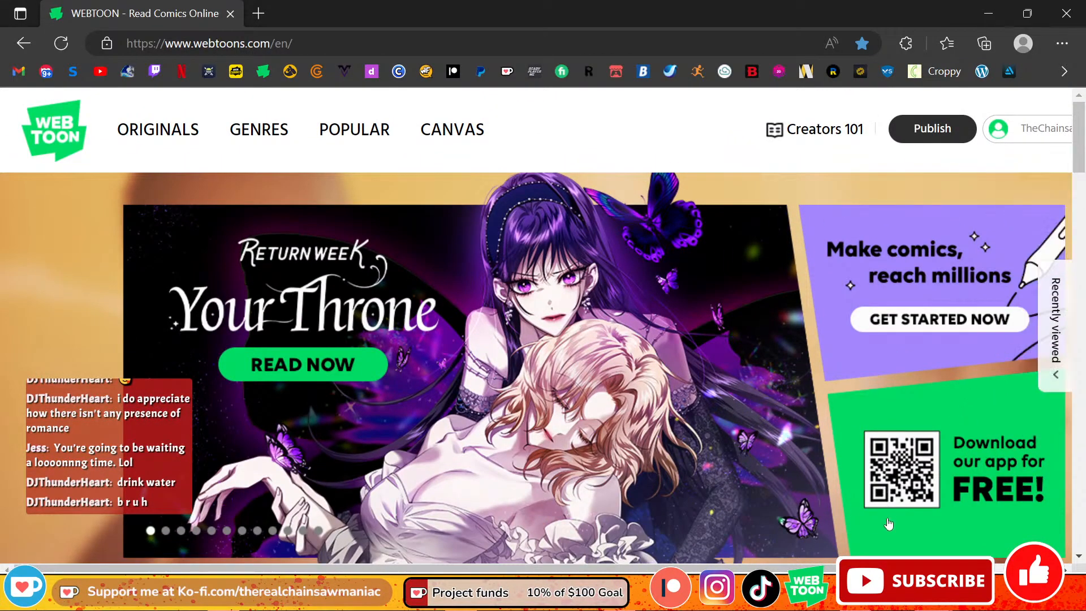
scroll(900, 340, "right", 3)
mouse_move(916, 146)
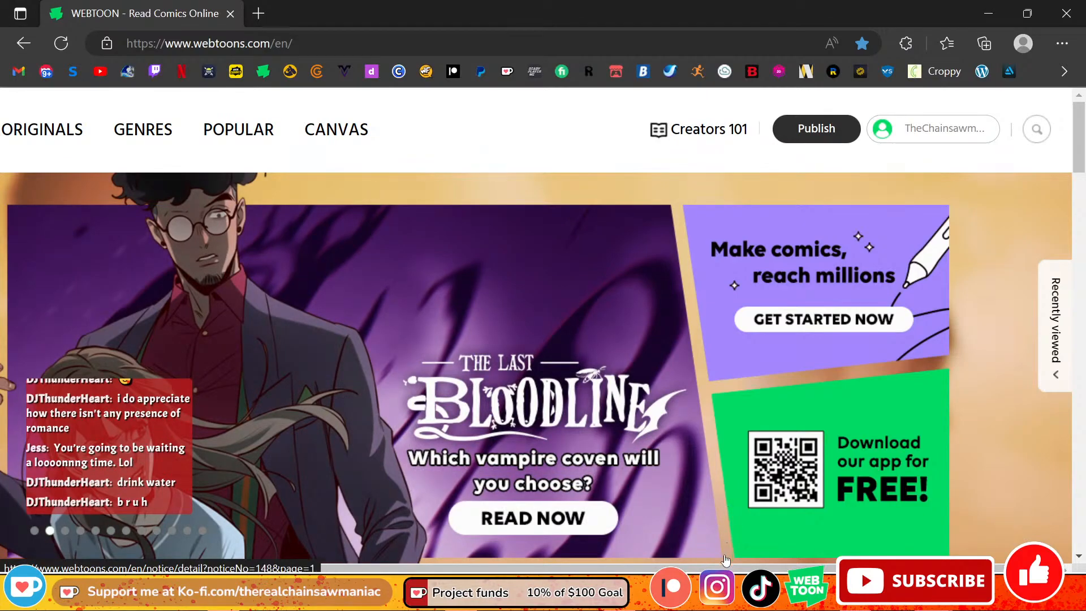
scroll(478, 169, "left", 3)
Step: Visit WEBTOON's CANVAS page and view the Action series in the genre listing
left_click(474, 141)
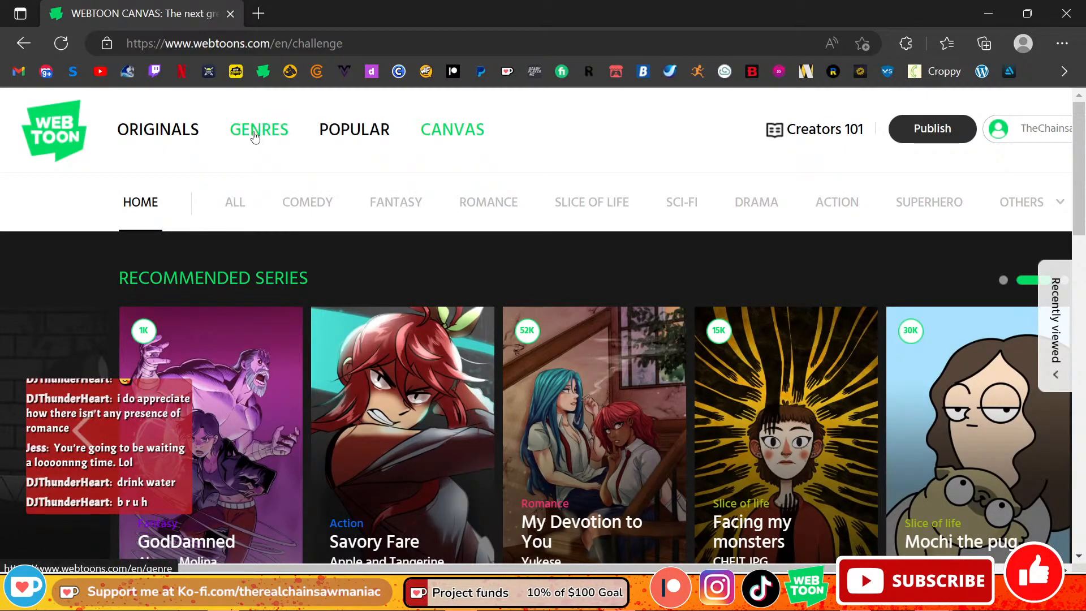
left_click(255, 129)
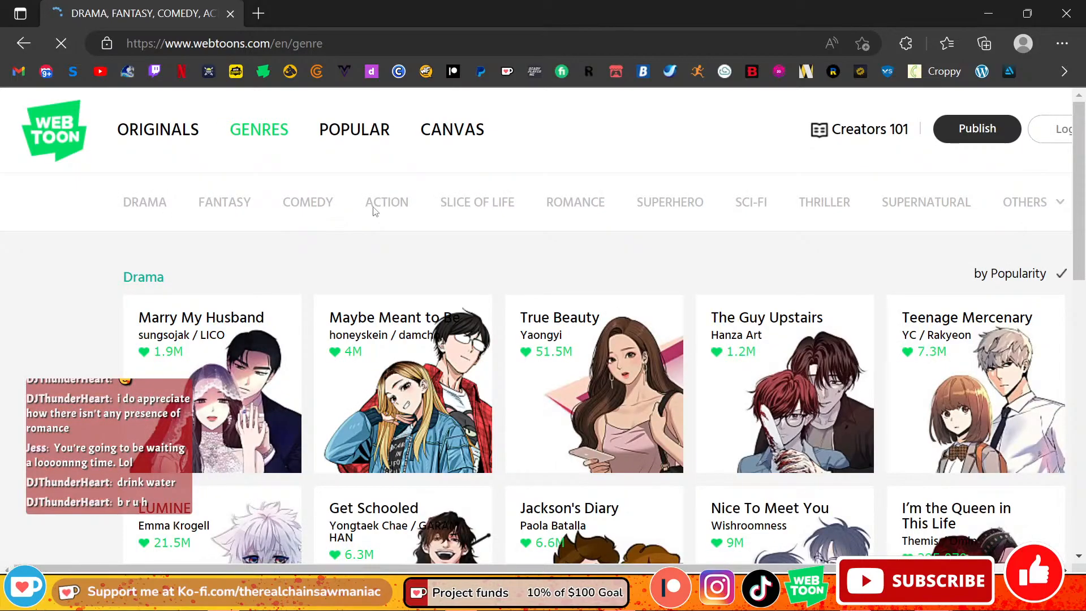
left_click(390, 213)
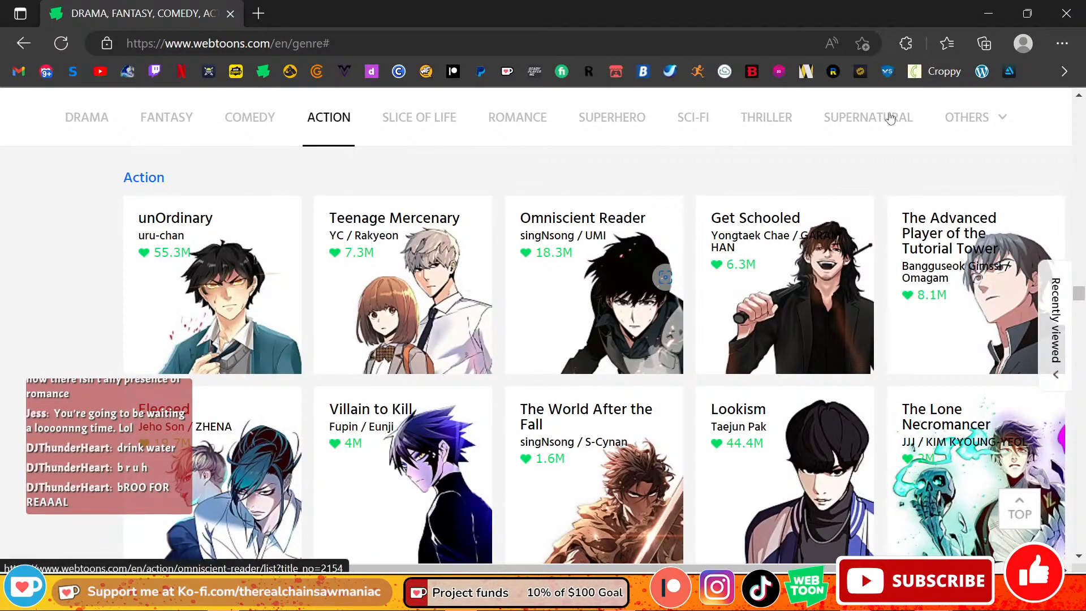
left_click(989, 13)
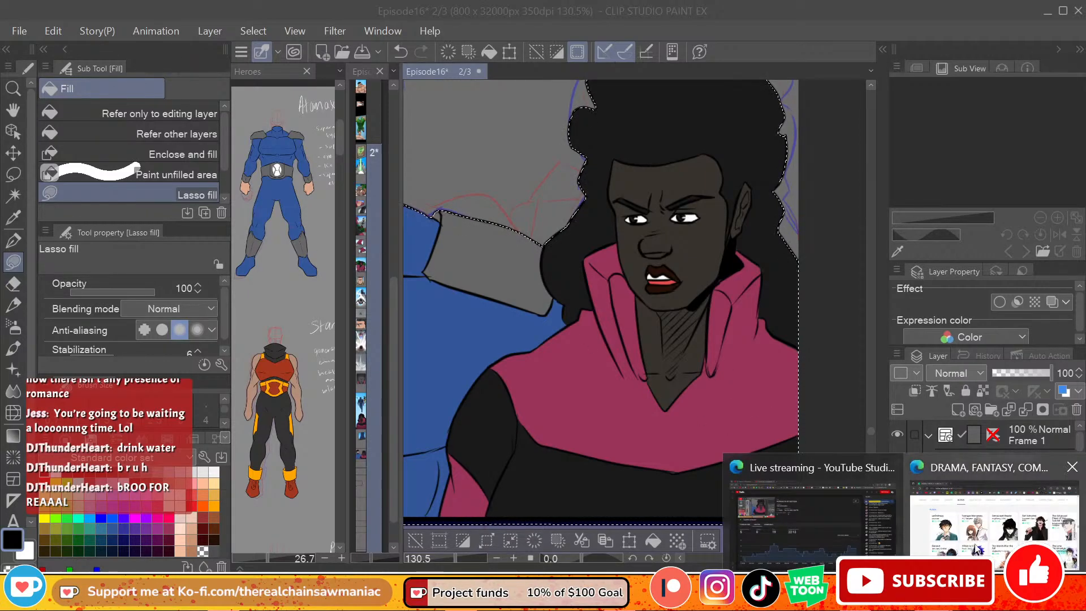
left_click(1048, 11)
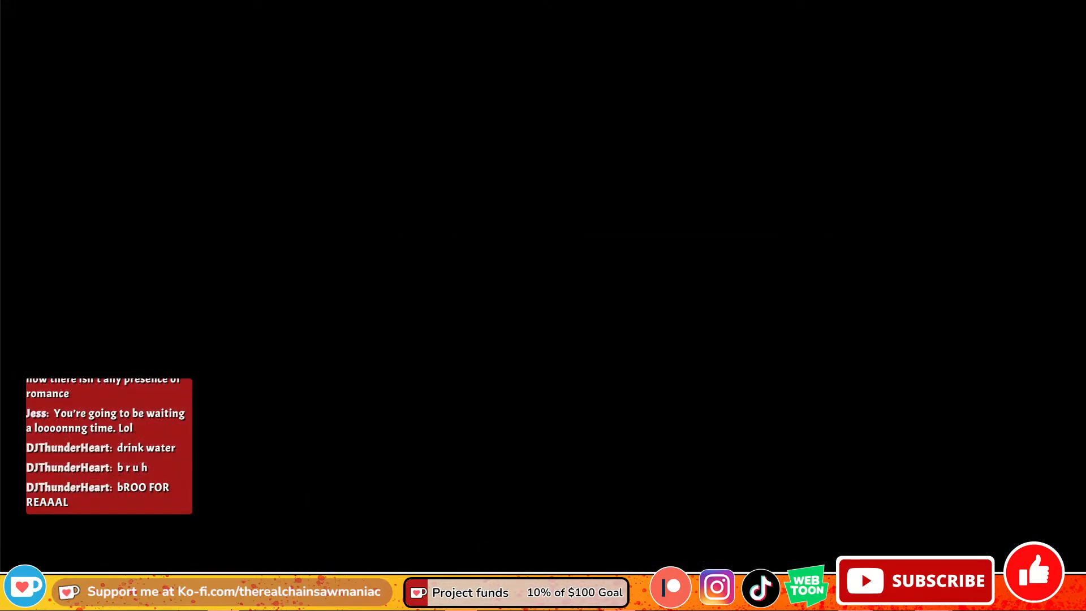
left_click(931, 594)
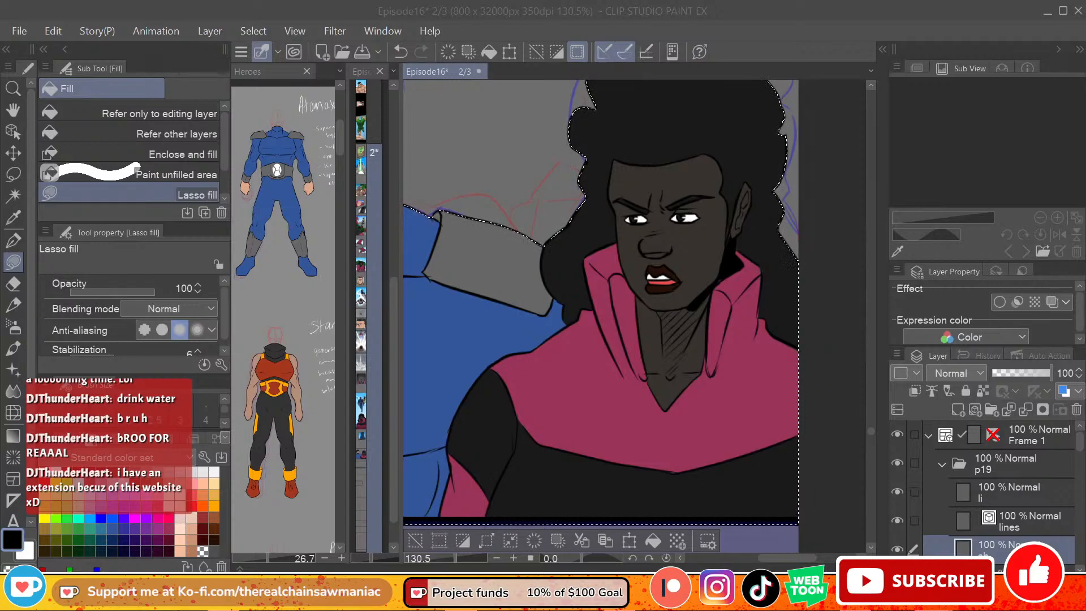
left_click_drag(0, 242, 447, 1)
left_click(651, 38)
double_click(670, 6)
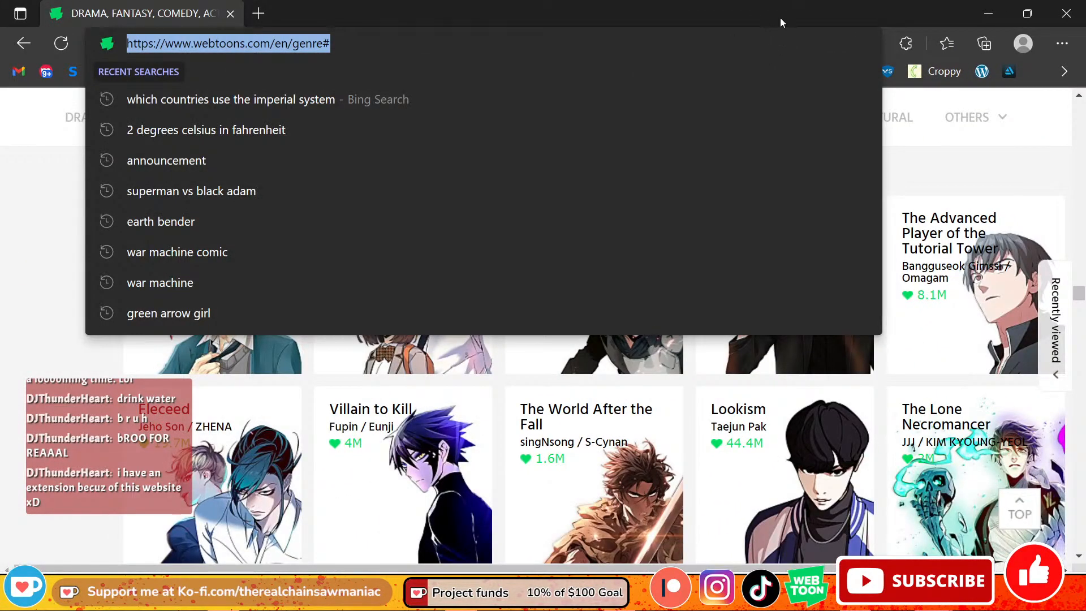
left_click(991, 174)
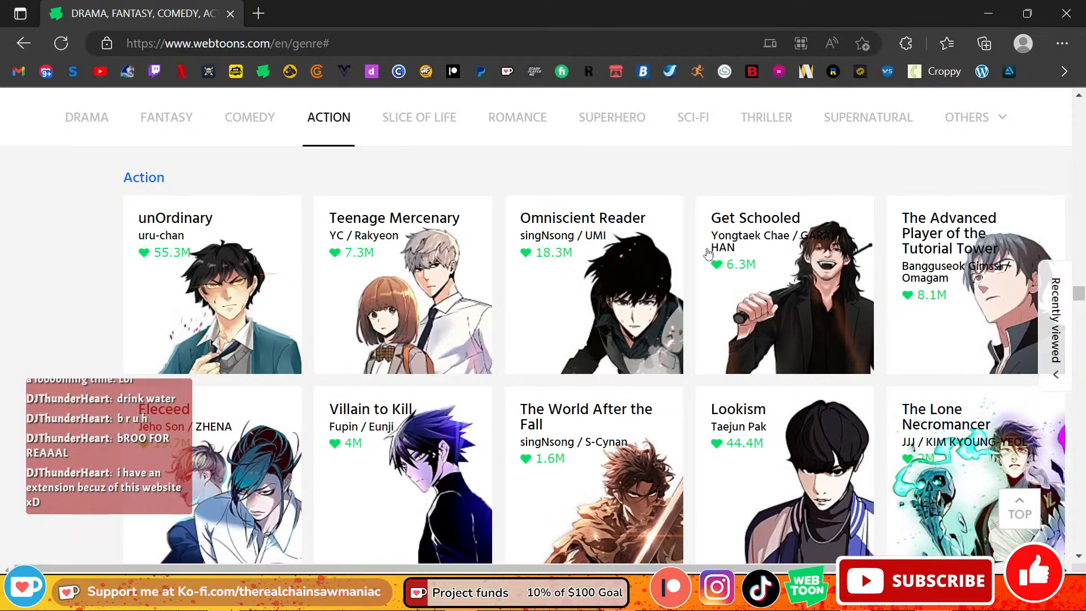
Step: Look over the leading series in WEBTOON's Action genre listing, from unOrdinary to The Lone Necromancer
scroll(709, 251, "down", 1)
scroll(475, 298, "up", 2)
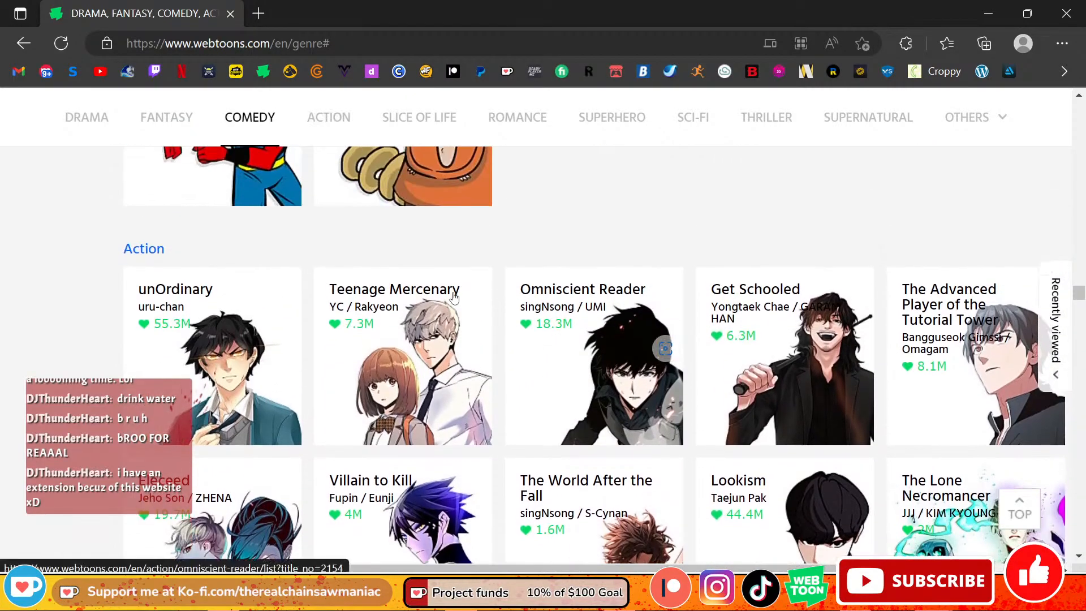
scroll(543, 322, "down", 1)
scroll(574, 338, "up", 1)
scroll(575, 337, "up", 1)
scroll(615, 316, "down", 7)
scroll(689, 264, "up", 3)
scroll(623, 255, "up", 1)
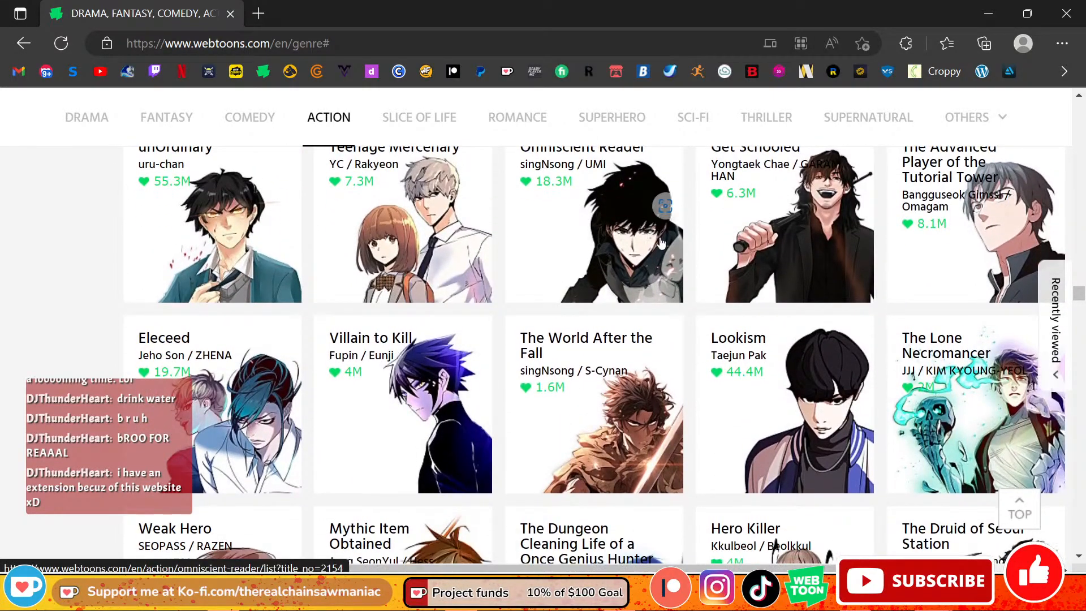
scroll(660, 242, "up", 1)
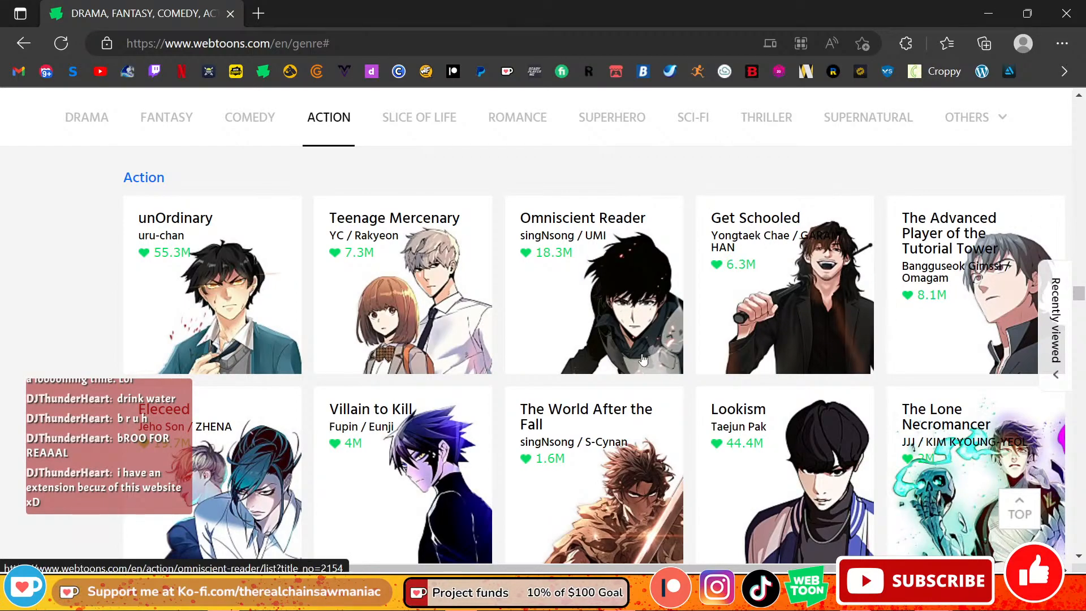
scroll(699, 271, "down", 1)
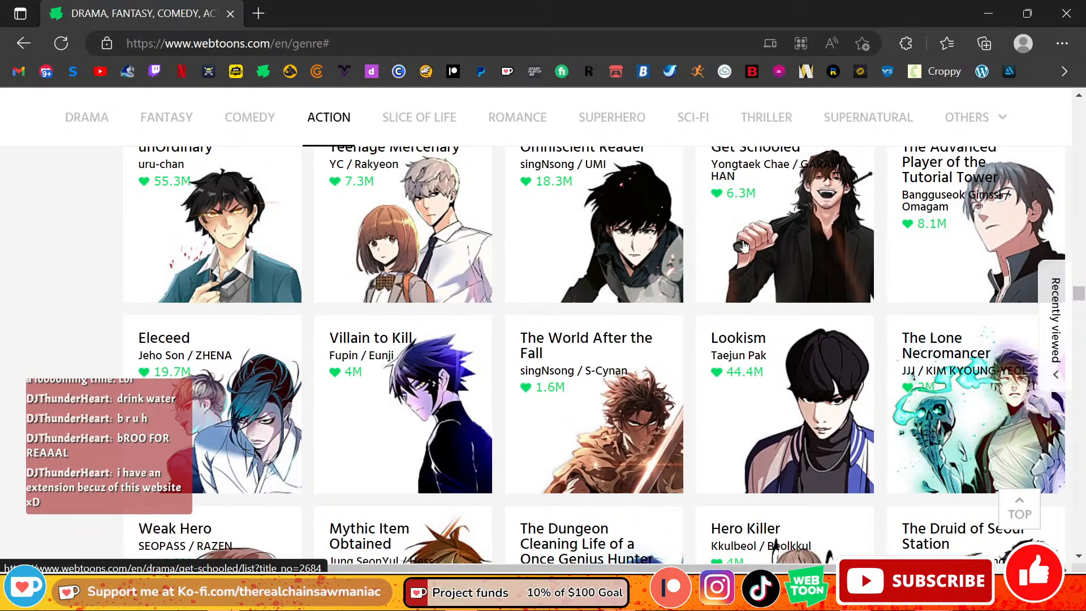
scroll(810, 240, "up", 1)
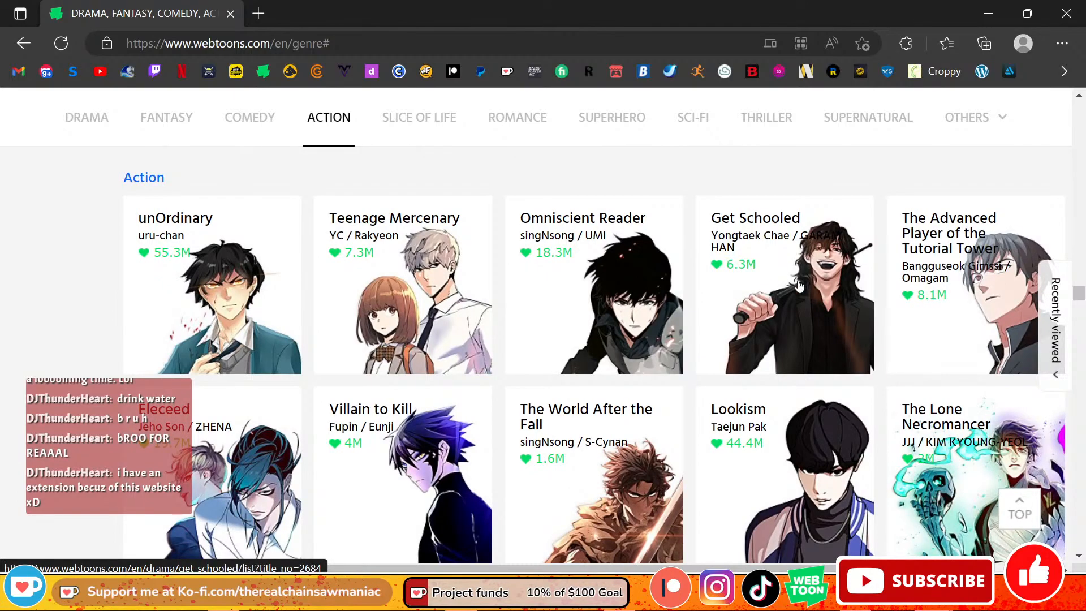
Step: Browse further down the Action listing, past Weak Hero and Return to Player, to the rows around Wind Breaker
scroll(825, 318, "down", 2)
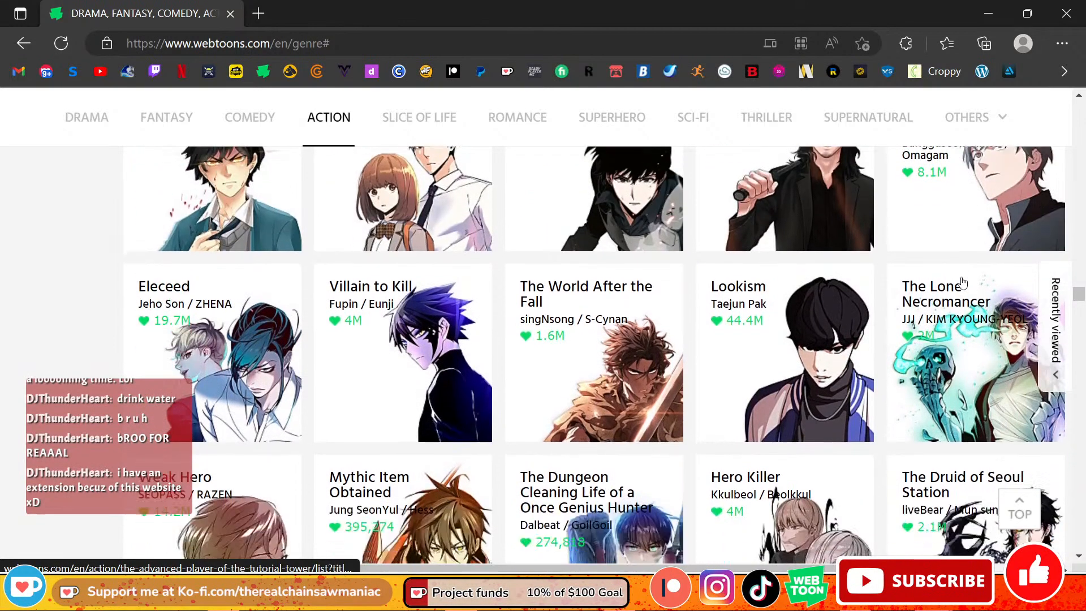
scroll(358, 381, "down", 7)
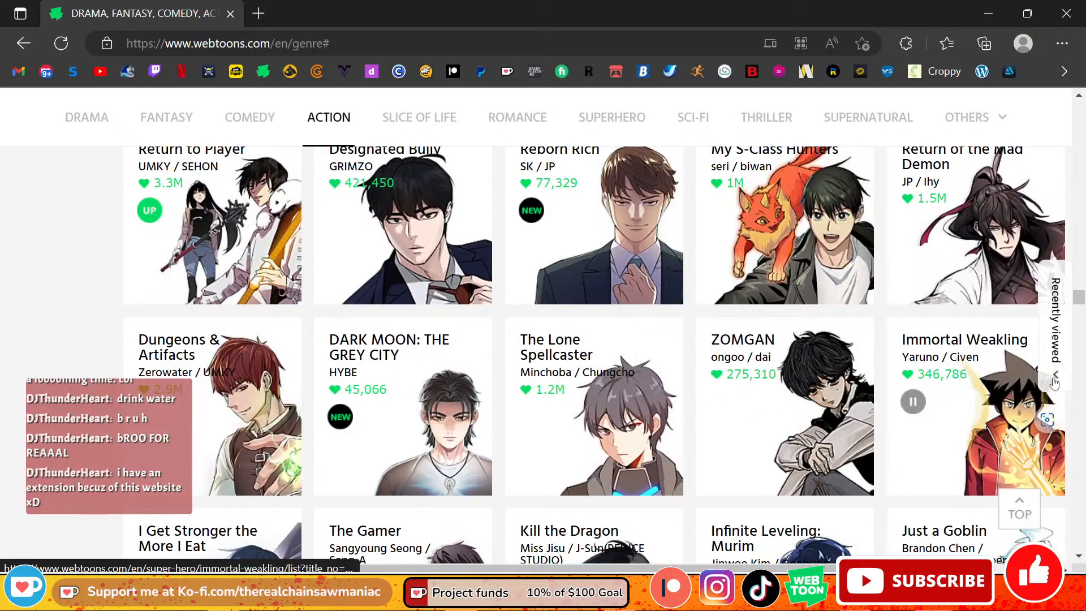
scroll(1079, 306, "up", 3)
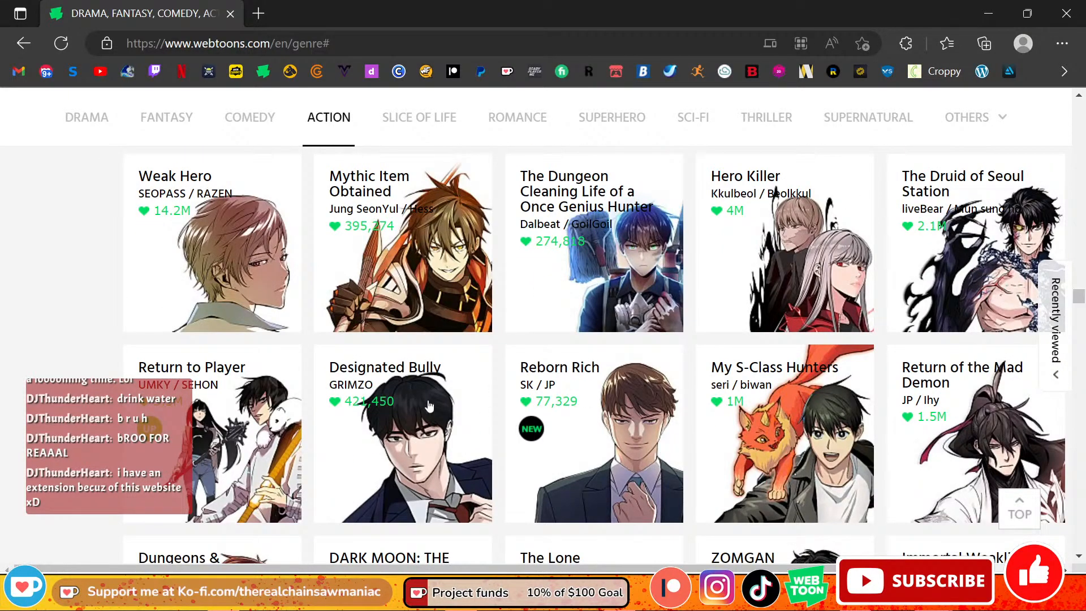
scroll(648, 320, "down", 4)
scroll(649, 321, "down", 2)
scroll(634, 368, "up", 1)
scroll(617, 421, "down", 4)
scroll(616, 422, "down", 5)
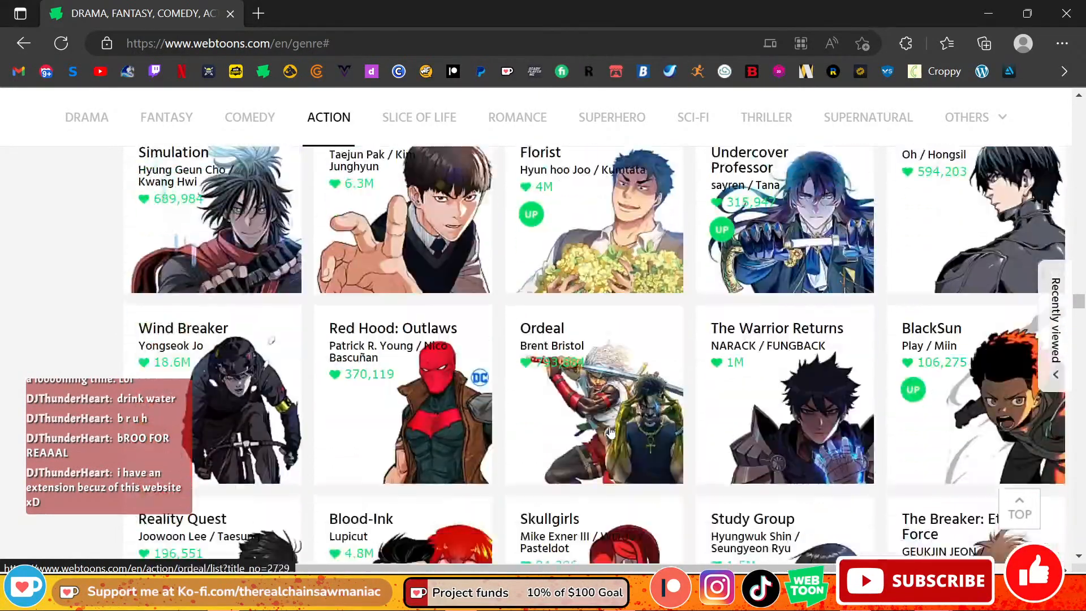
Step: Examine the cover art of the Action series between Wind Breaker, Red Hood: Outlaws, Blood-Ink and Hooves of Death
scroll(858, 368, "up", 5)
scroll(858, 368, "down", 4)
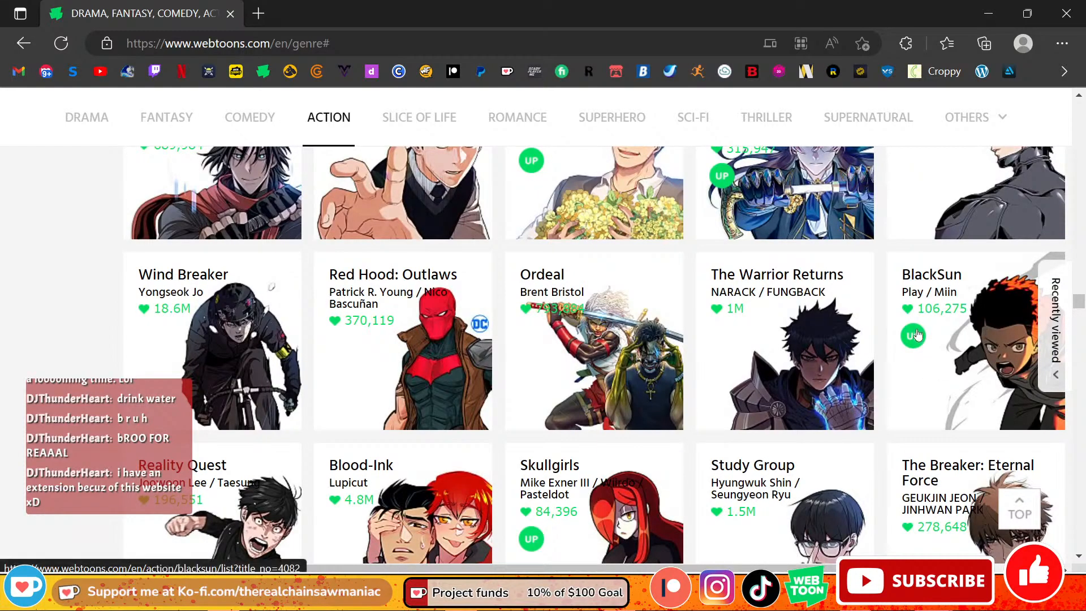
scroll(422, 387, "down", 2)
scroll(422, 386, "up", 1)
scroll(421, 386, "up", 2)
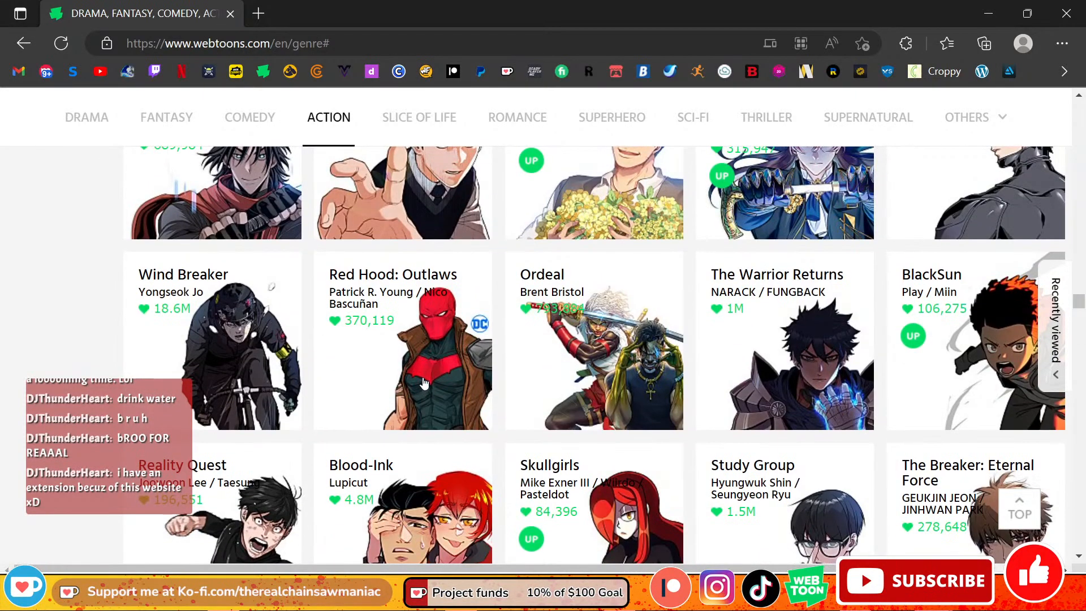
scroll(447, 312, "down", 9)
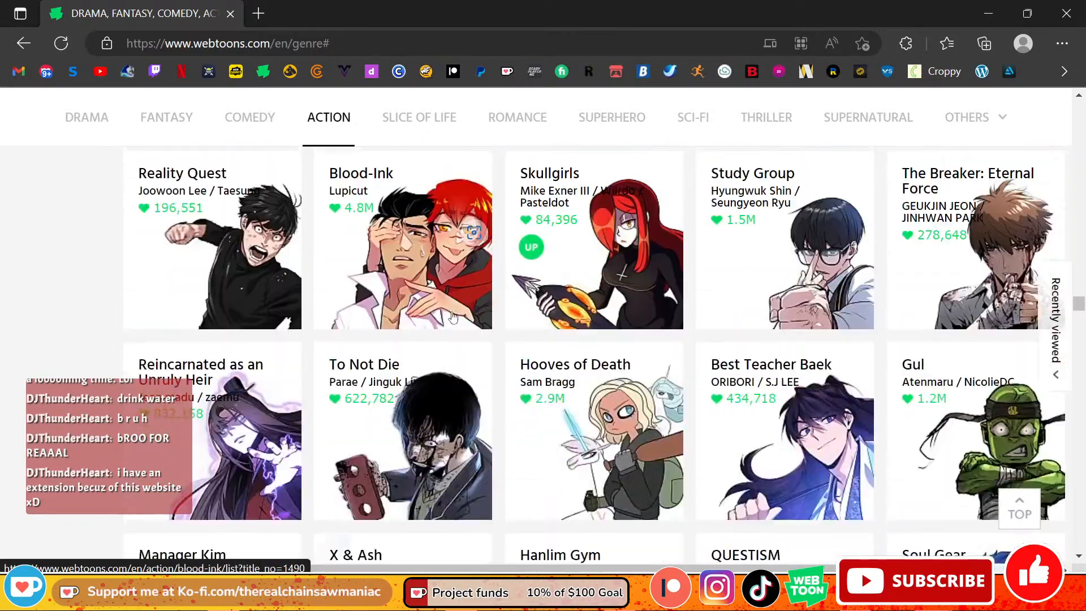
scroll(451, 317, "up", 4)
scroll(452, 316, "up", 3)
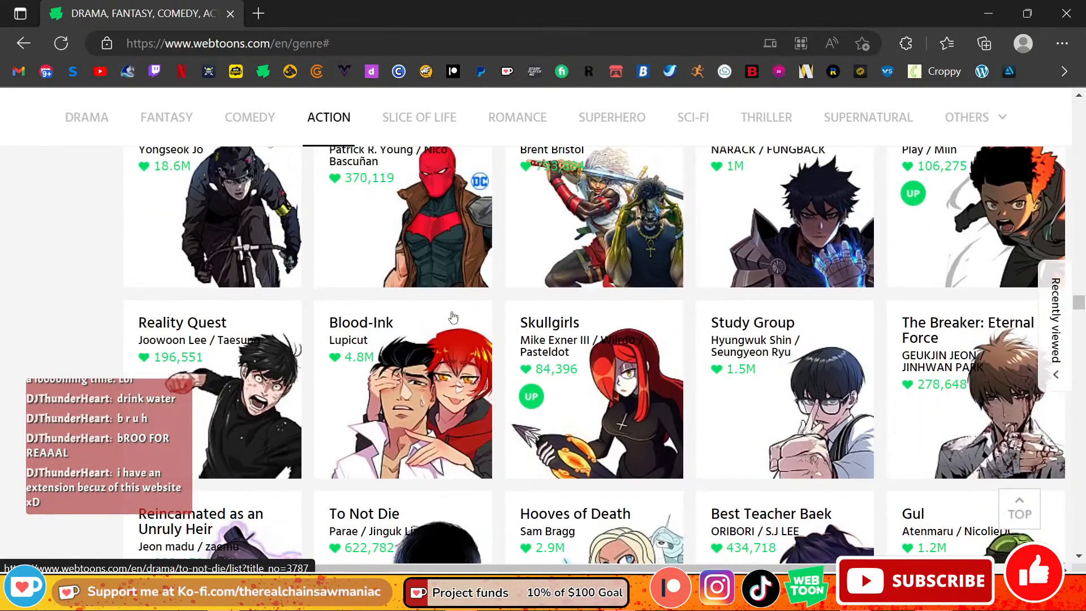
scroll(622, 268, "up", 1)
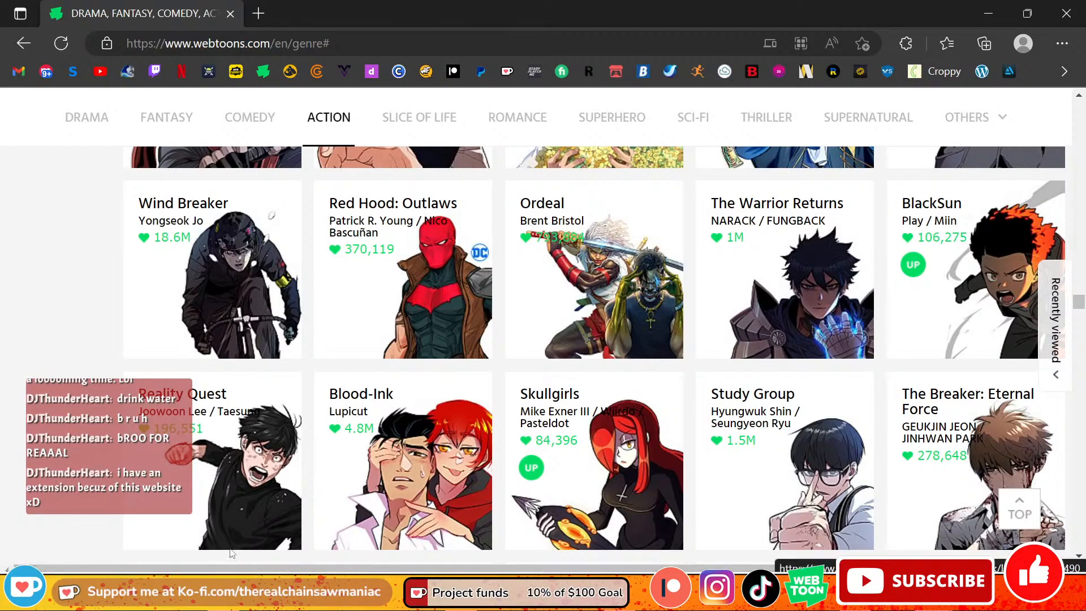
scroll(520, 393, "down", 1)
scroll(521, 393, "down", 2)
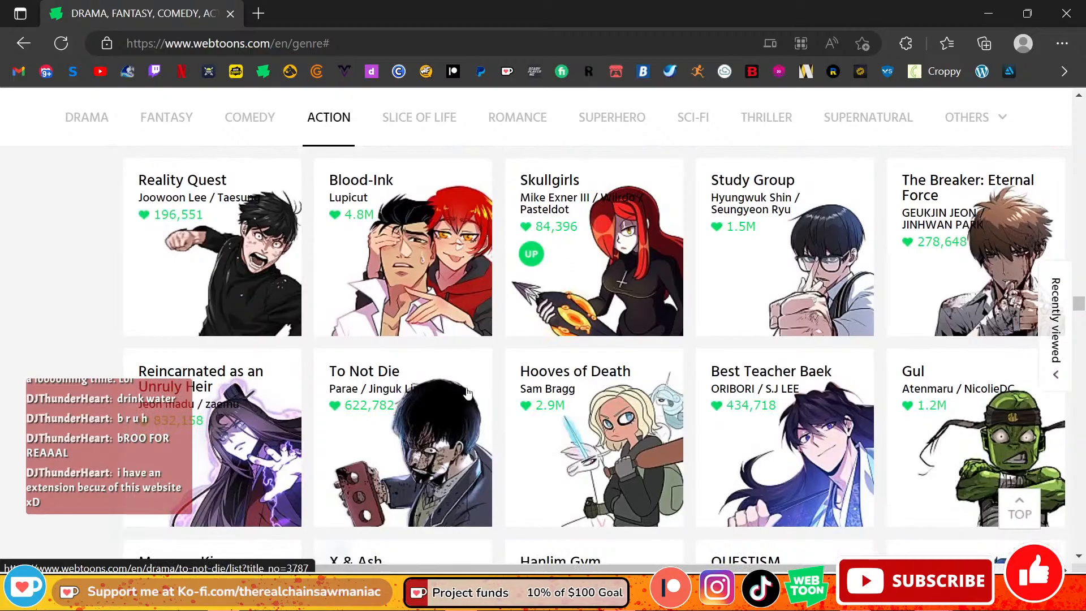
Step: Return to the start of the Action series and go back to the genre page's opening Drama listing
left_click_drag(1078, 303, 1070, 263)
left_click(333, 120)
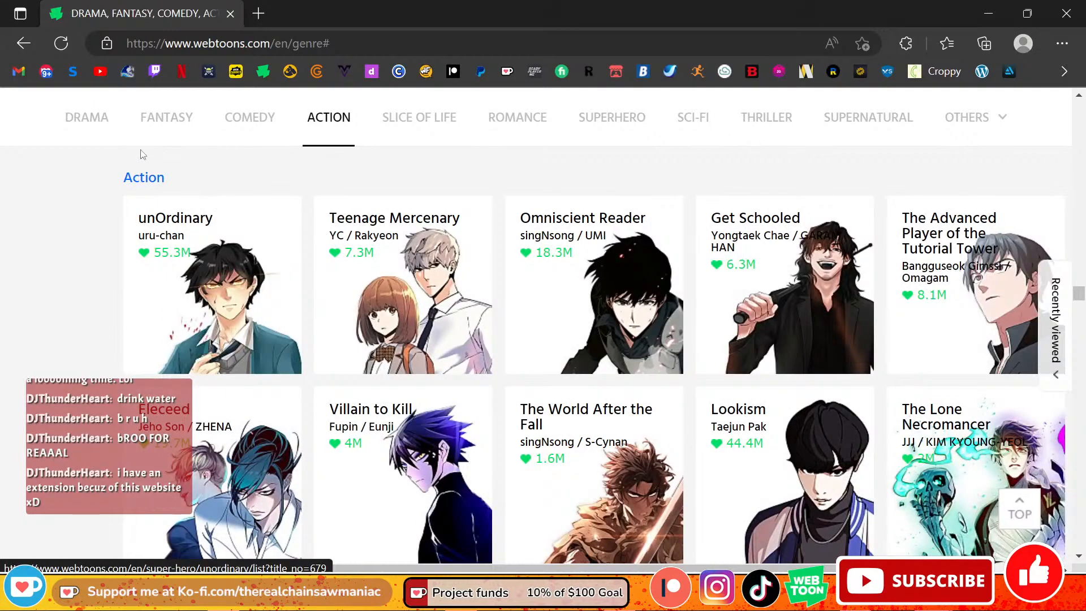
scroll(85, 119, "down", 5)
left_click(24, 46)
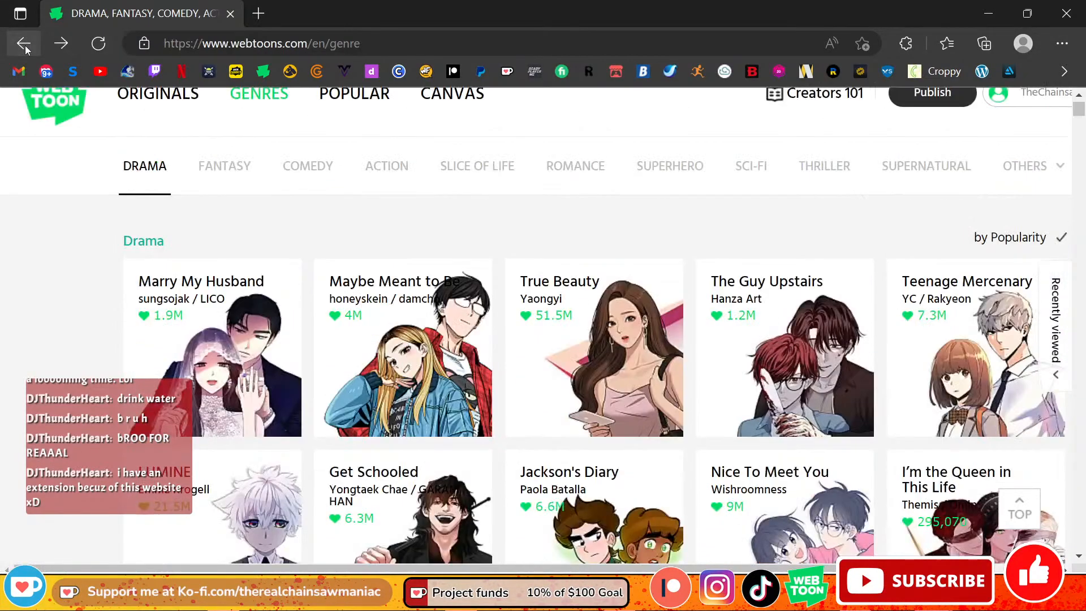
scroll(484, 118, "down", 1)
scroll(444, 139, "up", 2)
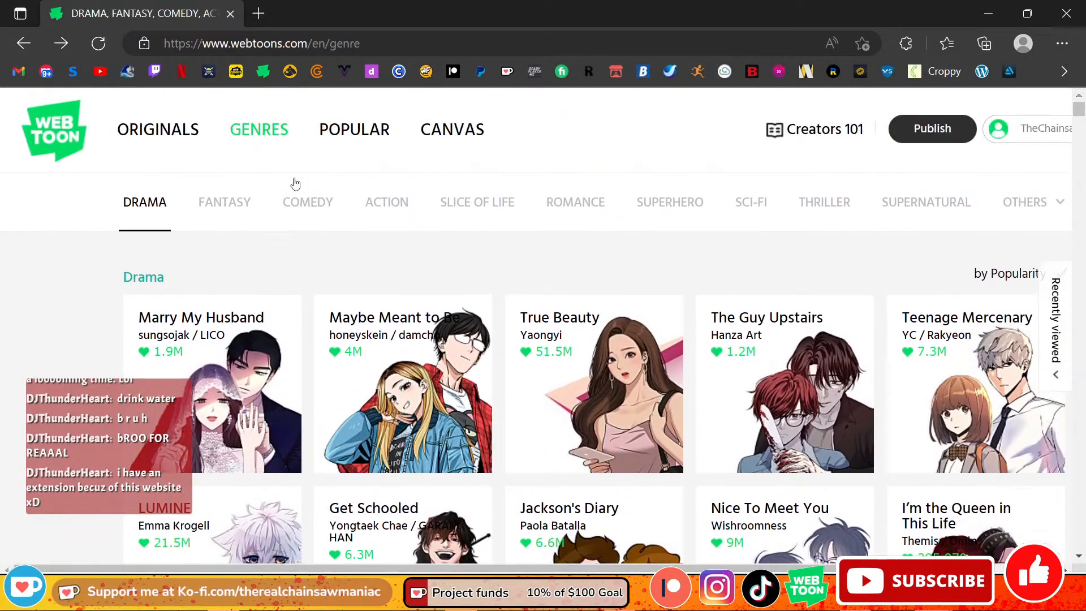
Step: Visit the Originals page, show the sorting options for the ongoing series and look over the weekly schedule
left_click(189, 130)
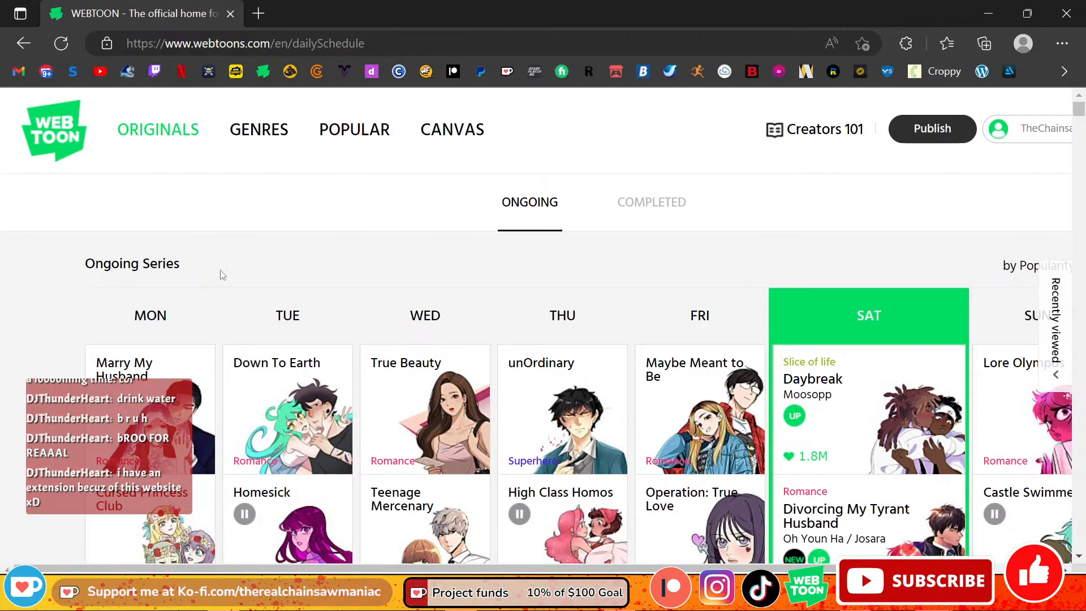
left_click(1021, 269)
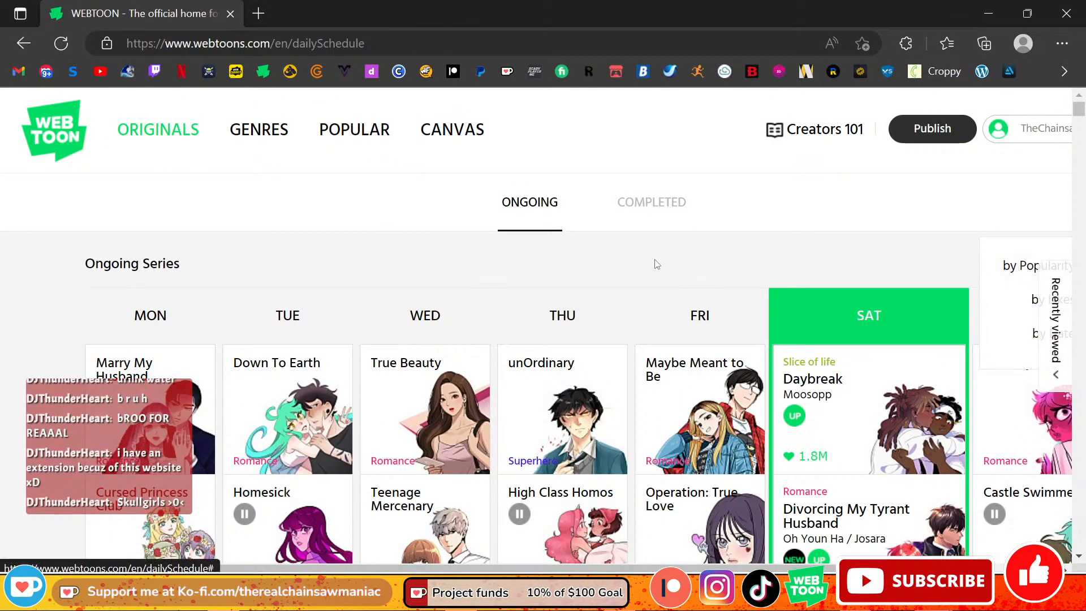
scroll(655, 264, "down", 5)
scroll(611, 255, "up", 4)
scroll(568, 243, "down", 4)
scroll(567, 243, "up", 5)
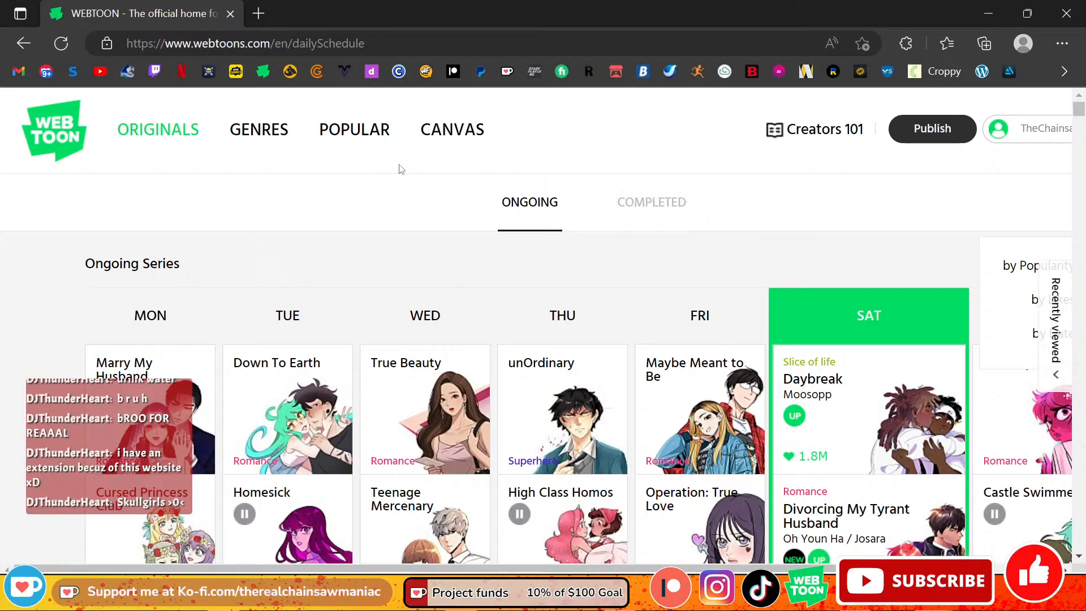
Step: Reopen WEBTOON's Genres page and look over the popular series in the Drama listing
left_click(282, 131)
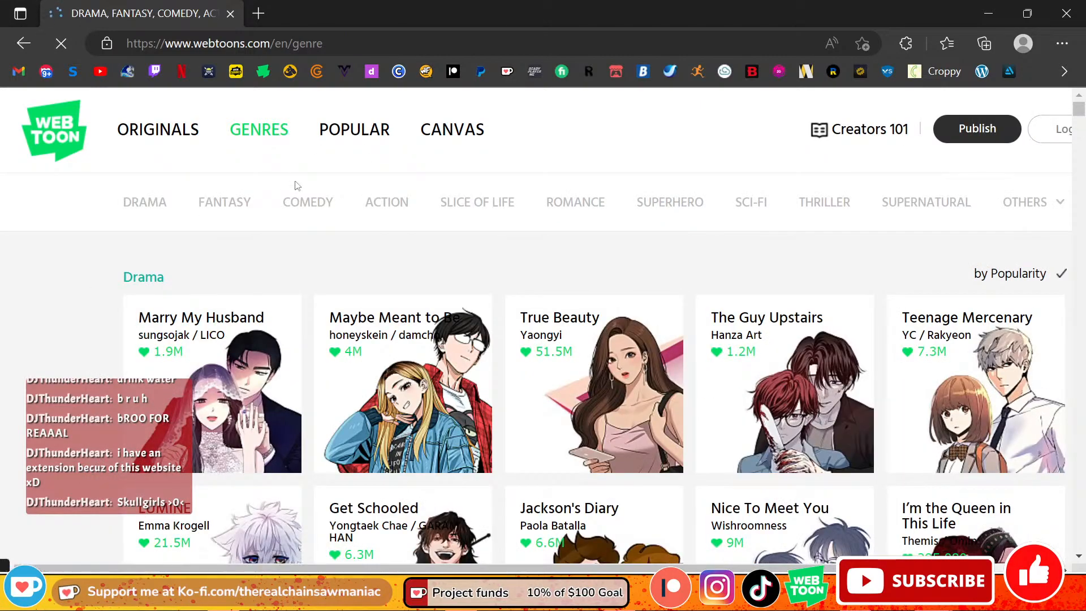
left_click(378, 209)
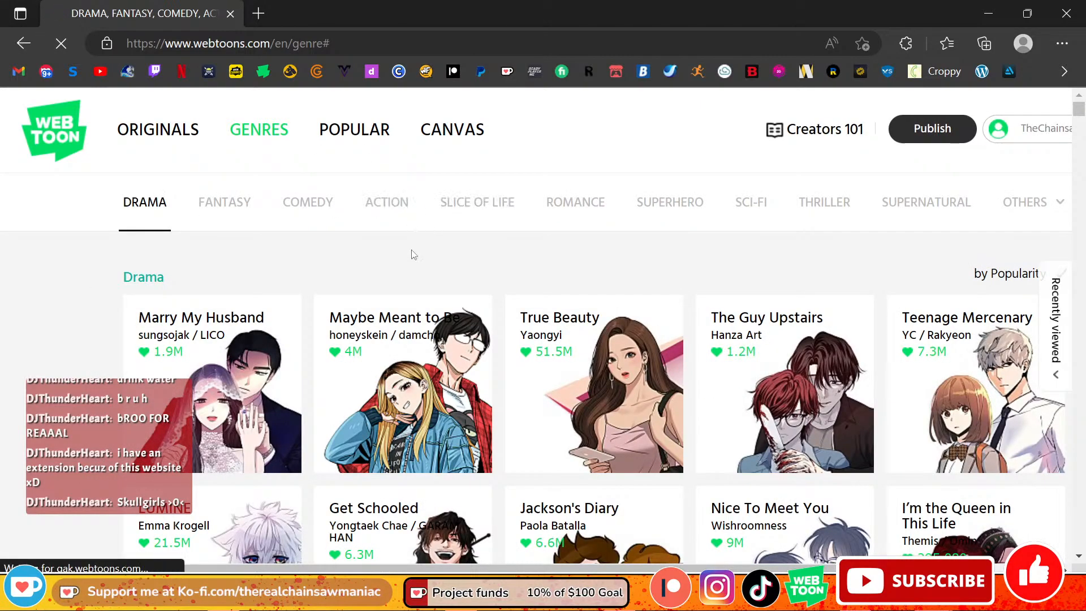
scroll(646, 243, "down", 1)
scroll(646, 243, "down", 3)
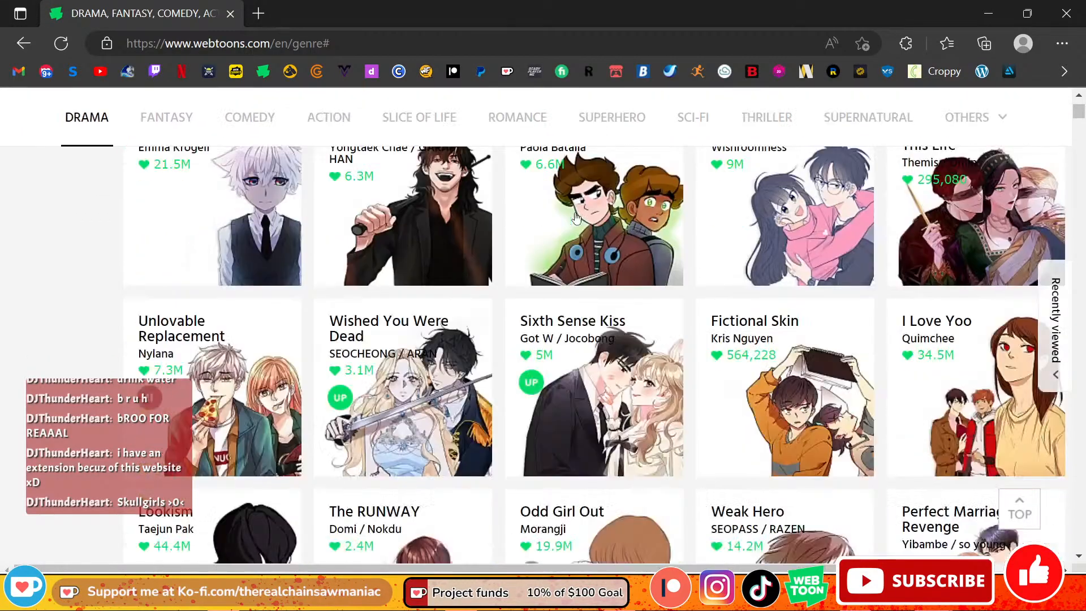
scroll(632, 259, "down", 5)
scroll(668, 243, "up", 10)
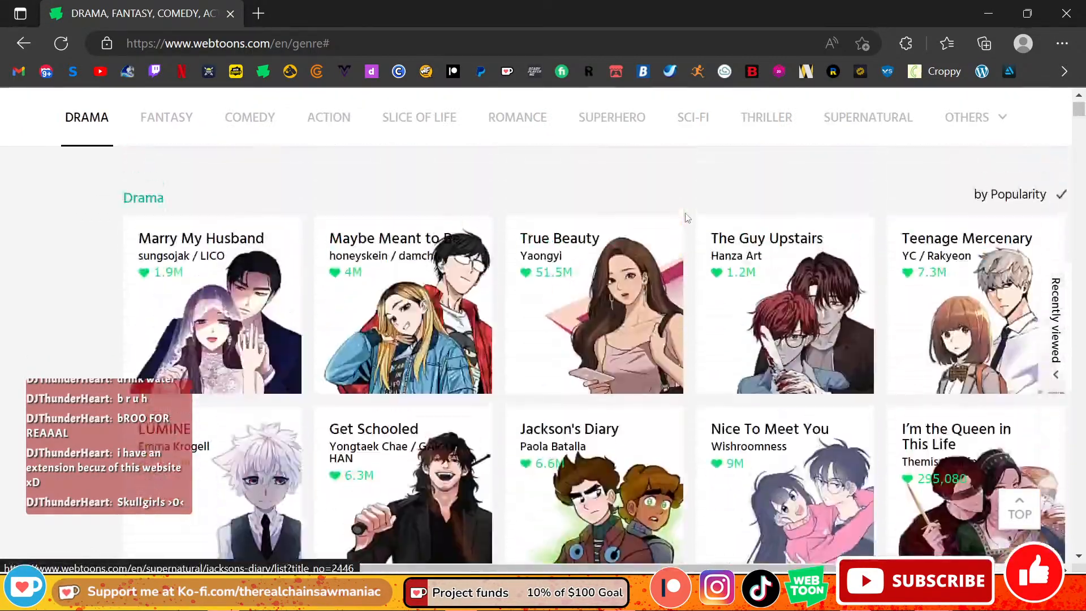
scroll(563, 288, "down", 2)
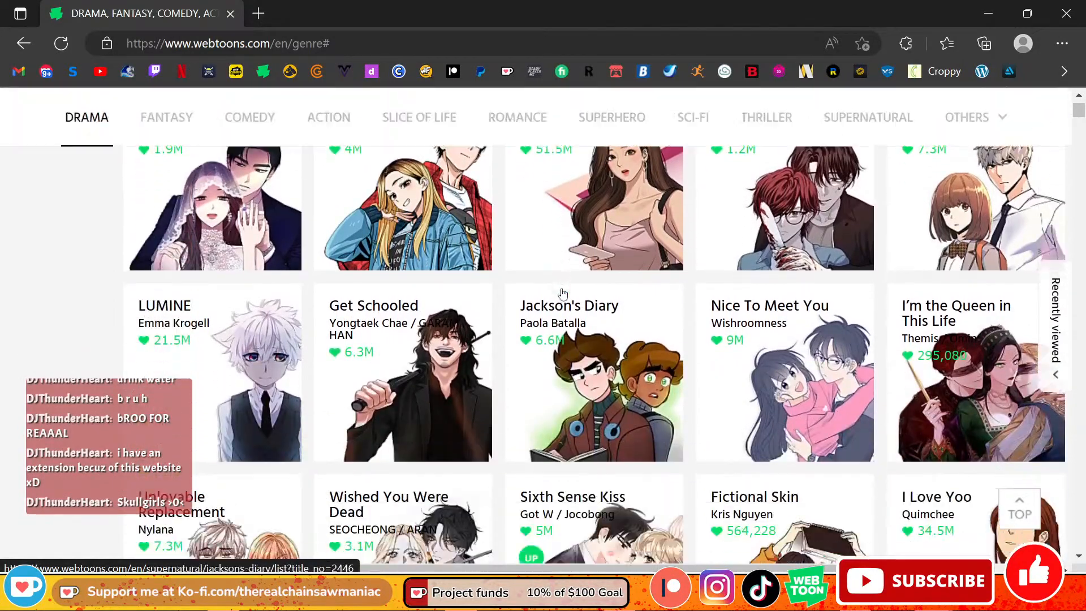
scroll(564, 294, "down", 1)
scroll(715, 311, "down", 4)
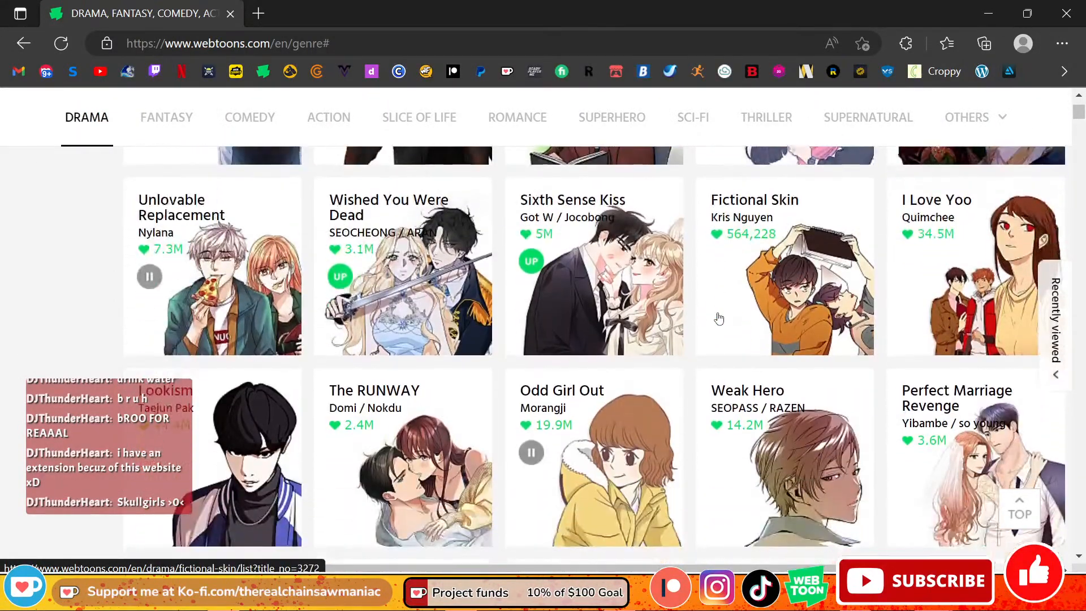
scroll(717, 317, "up", 7)
scroll(707, 307, "down", 2)
scroll(509, 226, "up", 1)
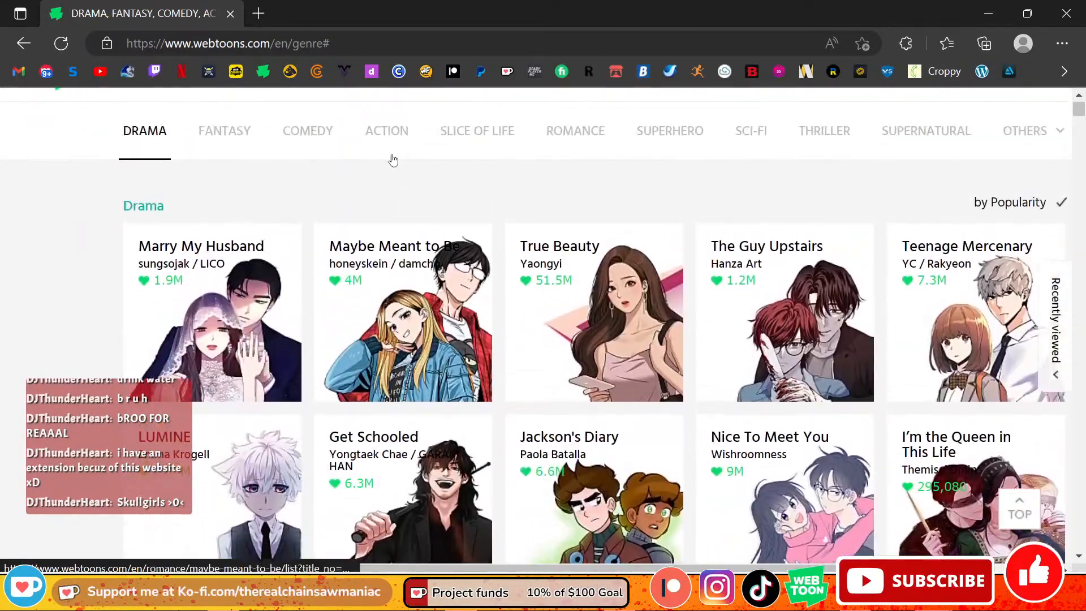
Step: Open the Action genre and look over its series from unOrdinary to Wind Breaker, Red Hood: Outlaws and Skullgirls
left_click(376, 138)
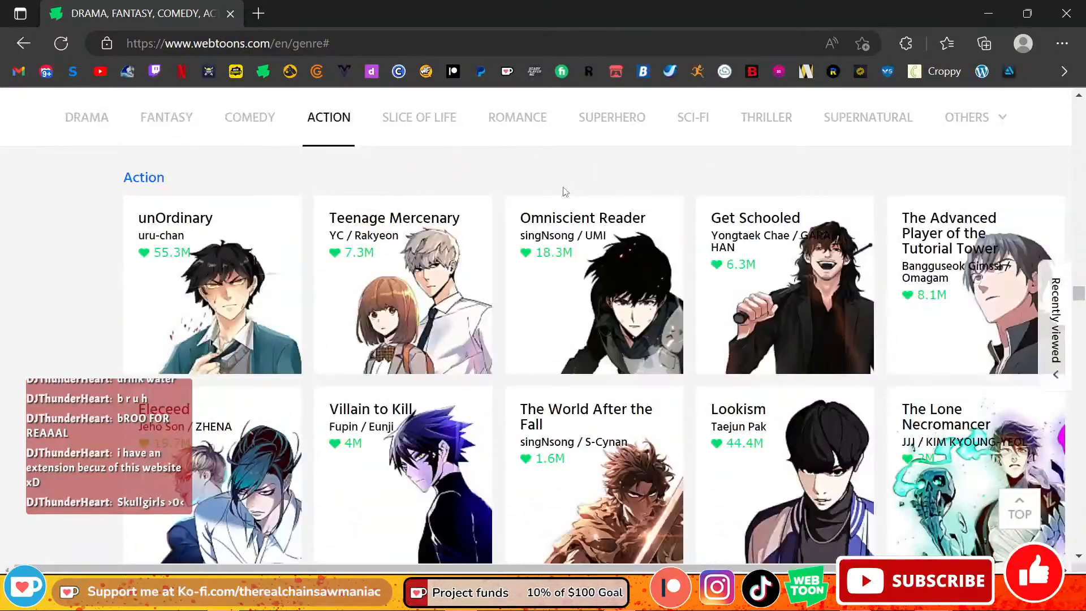
scroll(566, 215, "down", 1)
scroll(568, 226, "down", 9)
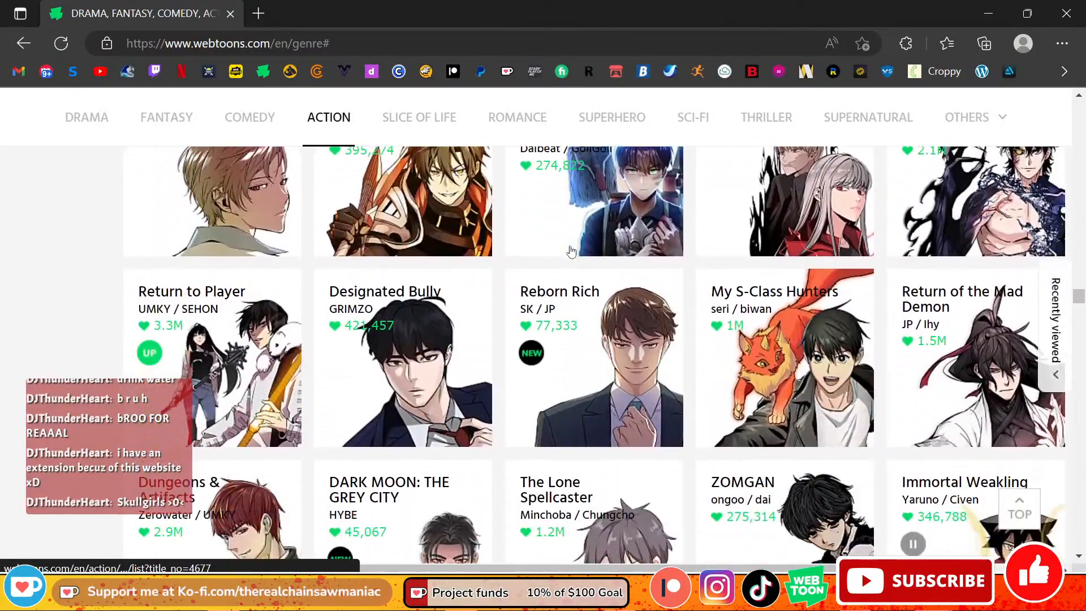
scroll(586, 259, "down", 7)
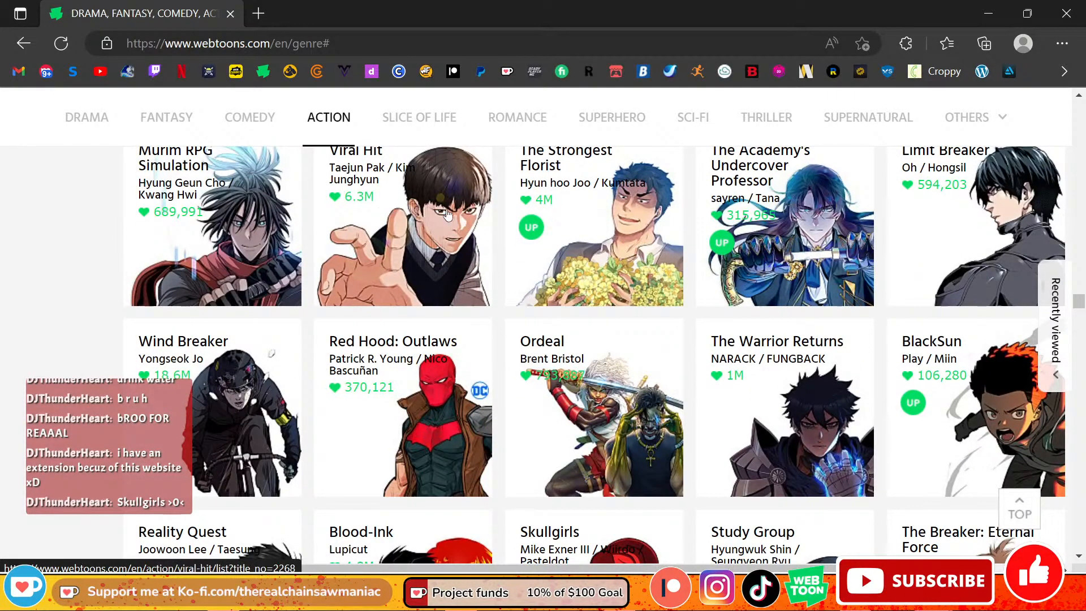
scroll(731, 242, "up", 1)
scroll(733, 242, "up", 4)
scroll(737, 244, "down", 12)
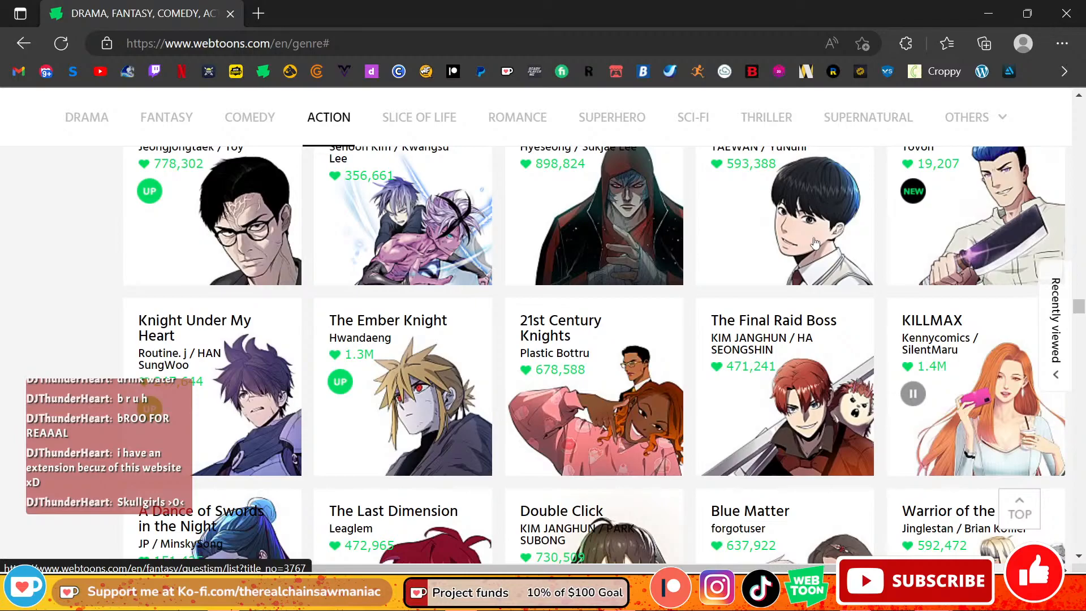
Step: Examine the Action cover art from Knight Under My Heart to Code Adam, Vixen: NYC and Straylight Tiger
scroll(816, 243, "down", 1)
scroll(955, 242, "up", 2)
scroll(933, 243, "down", 4)
scroll(897, 248, "up", 2)
scroll(897, 248, "down", 6)
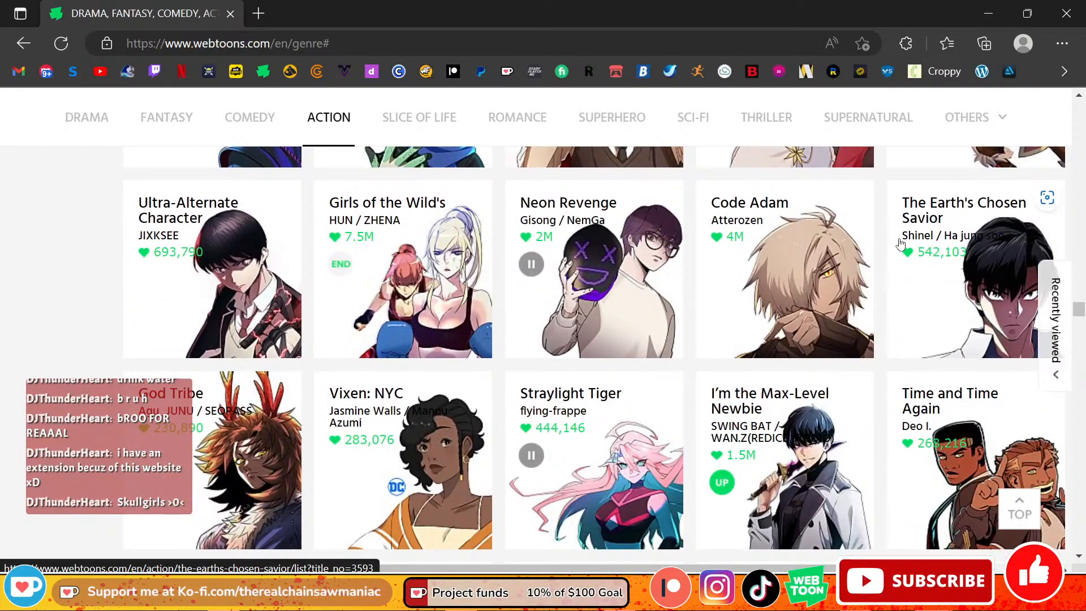
scroll(886, 256, "up", 5)
scroll(886, 256, "down", 5)
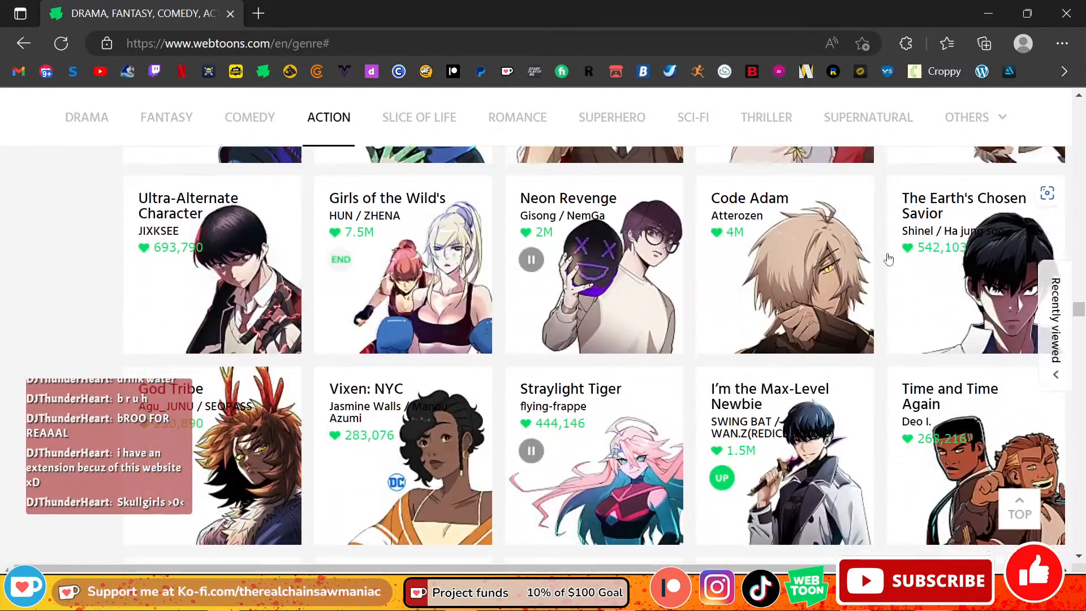
Step: Look over the further Action series from No Scope and Urban Animal to The Boxer, Miez and Noblesse
scroll(888, 258, "down", 1)
scroll(889, 259, "down", 1)
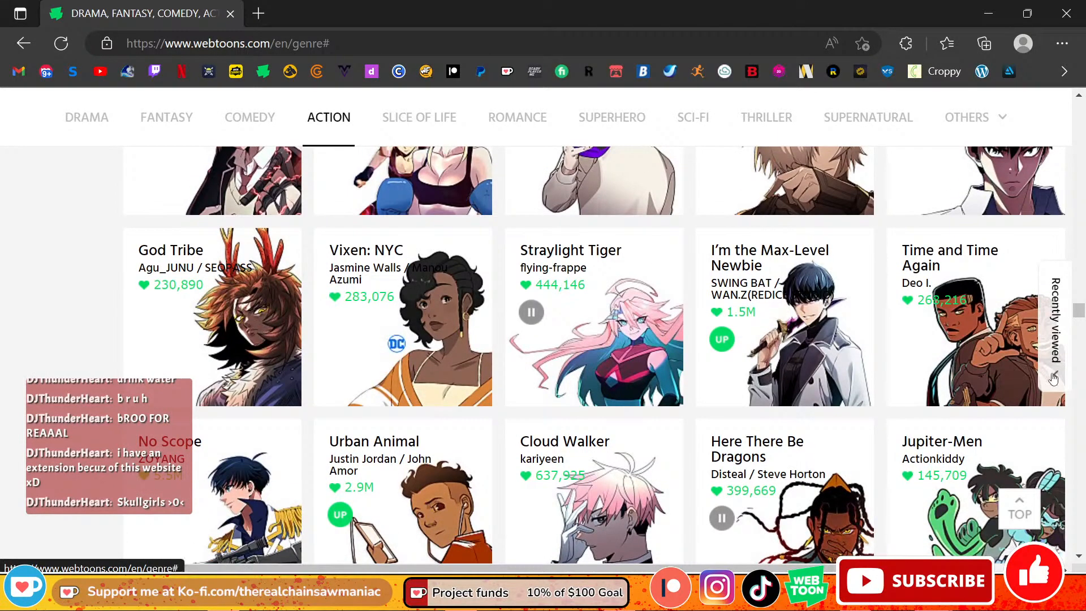
scroll(994, 403, "down", 6)
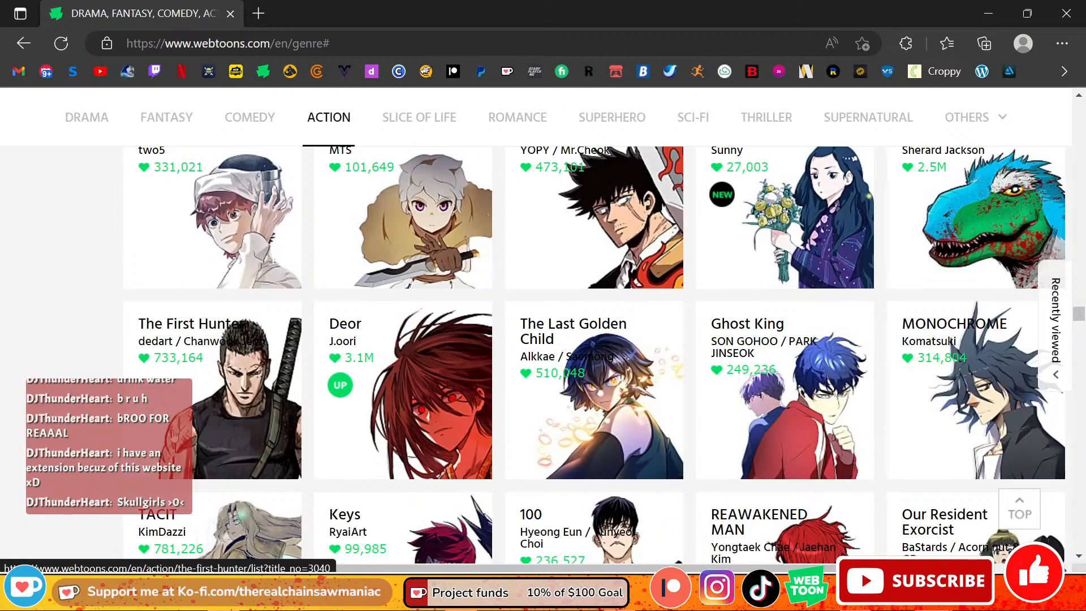
scroll(828, 397, "down", 6)
scroll(827, 397, "down", 5)
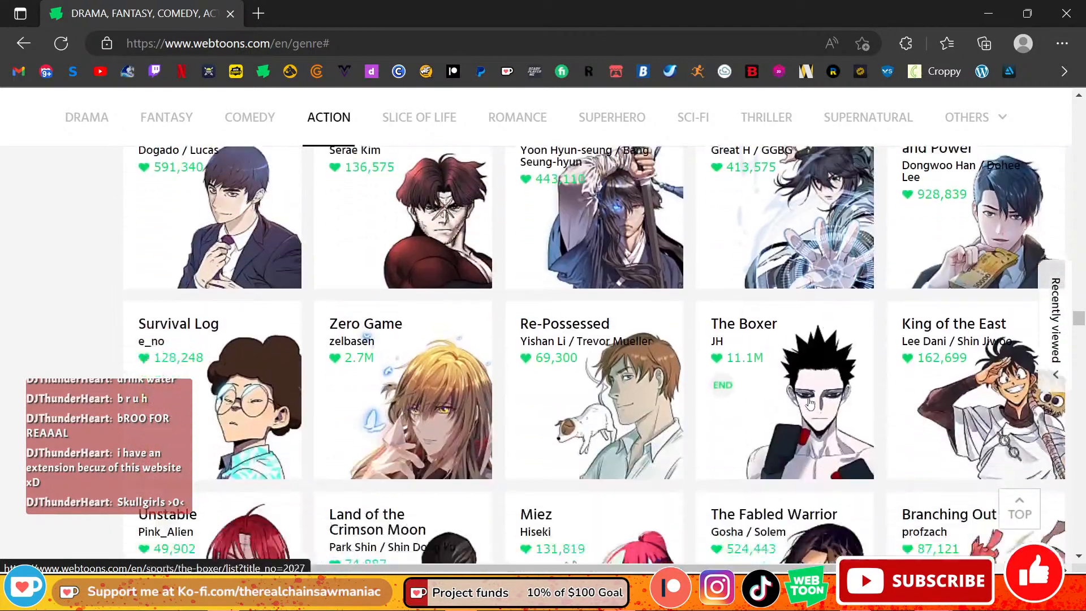
scroll(860, 384, "up", 1)
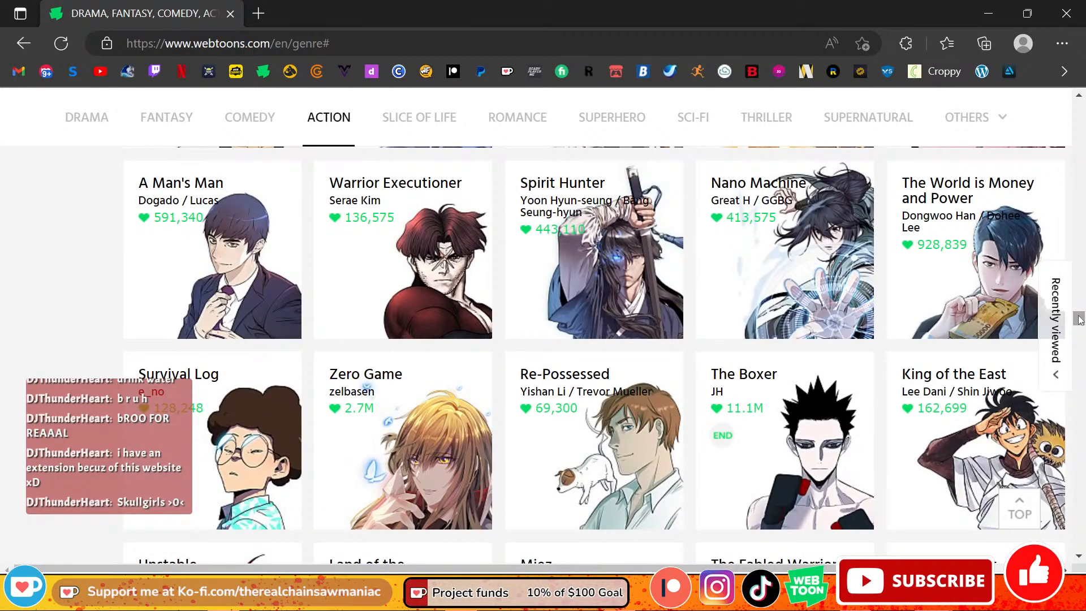
scroll(933, 365, "down", 3)
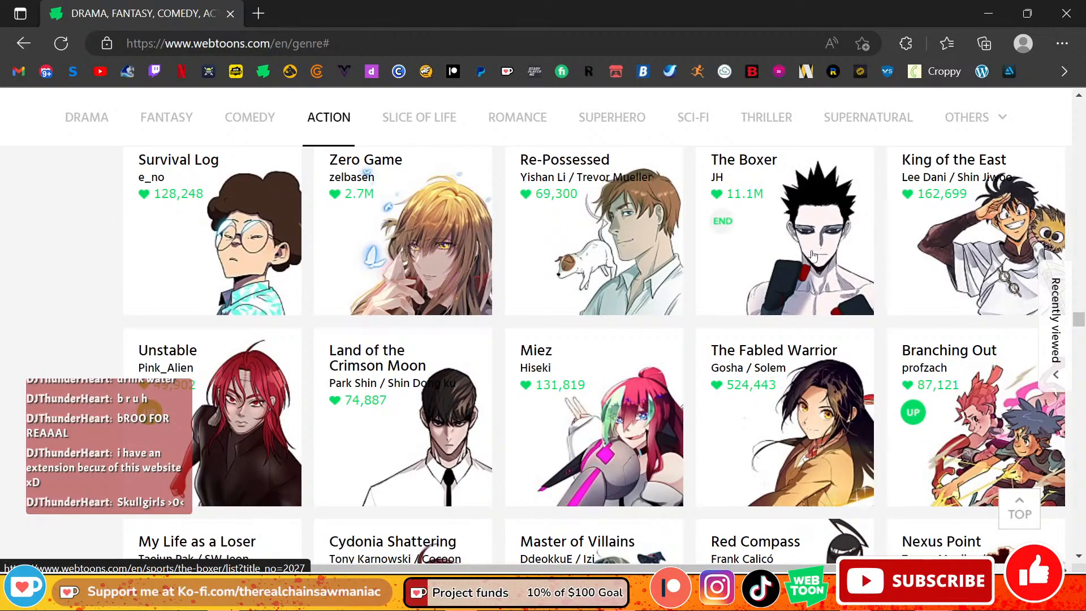
scroll(842, 309, "down", 1)
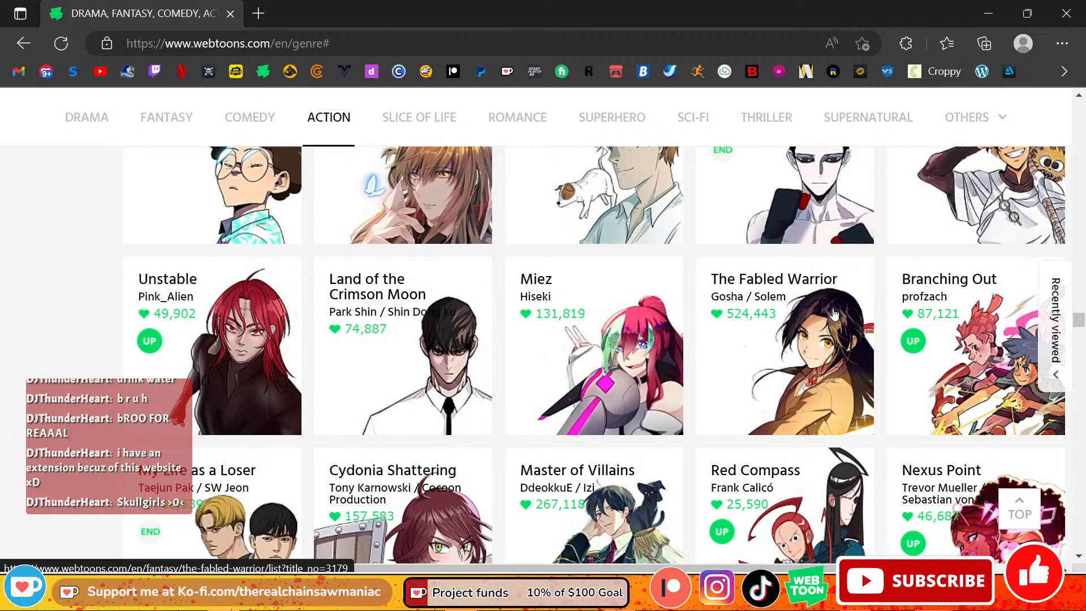
scroll(834, 314, "down", 6)
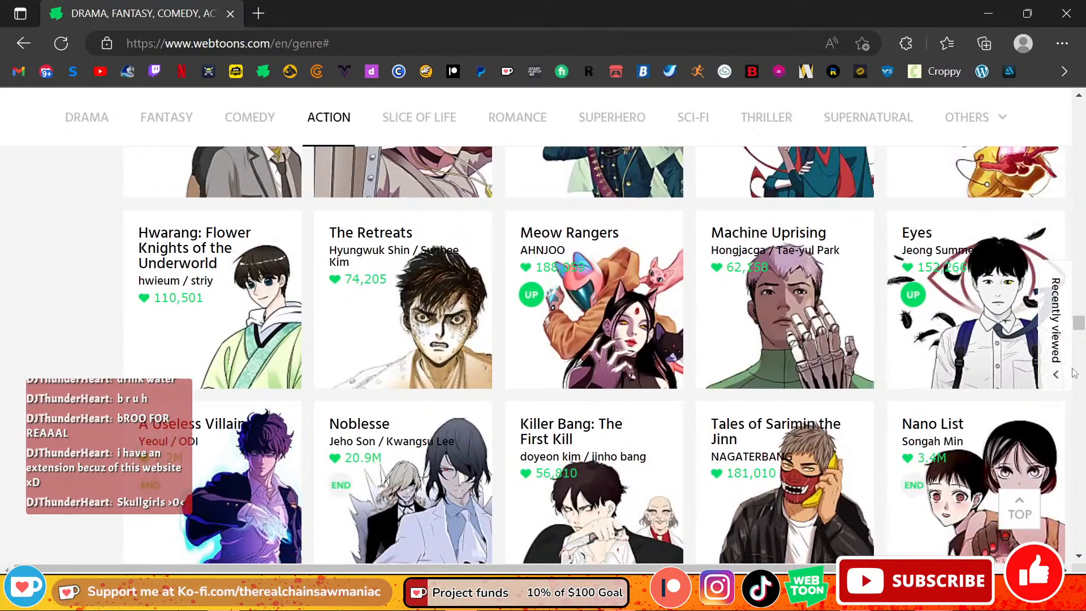
Step: Close the WEBTOON page to return to Clip Studio Paint and set the sh layer's opacity to 48%
left_click_drag(1078, 328, 1066, 134)
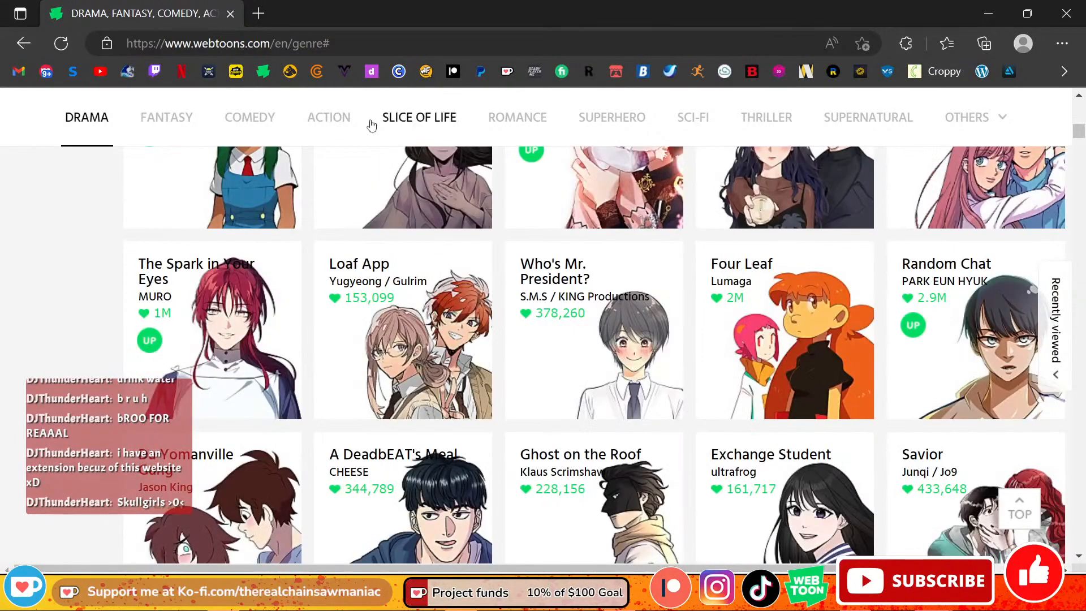
left_click(232, 13)
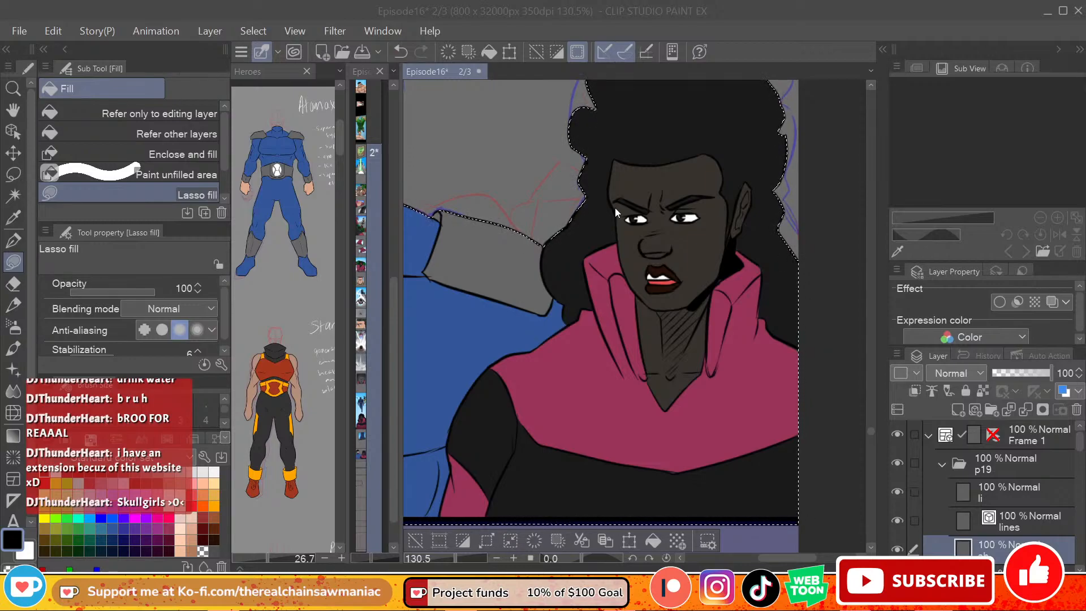
mouse_move(777, 559)
left_mouse_down()
mouse_move(789, 558)
mouse_move(778, 557)
left_mouse_up()
left_click(1020, 373)
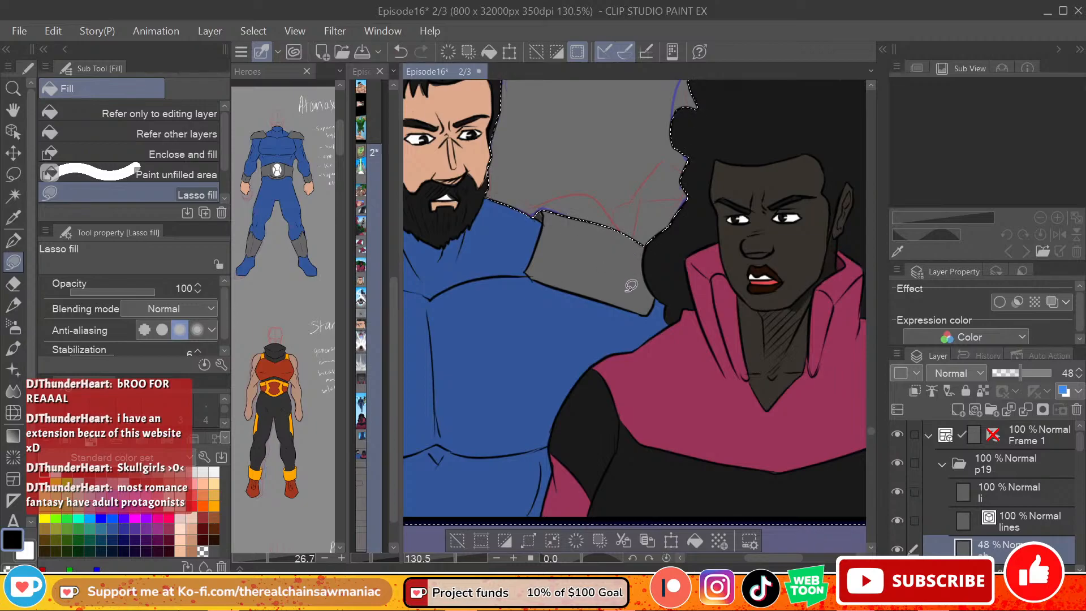
Step: Lasso-fill a black shadow over the woman's neck below her chin on the sh layer, undoing the first attempt
left_click_drag(785, 558, 761, 558)
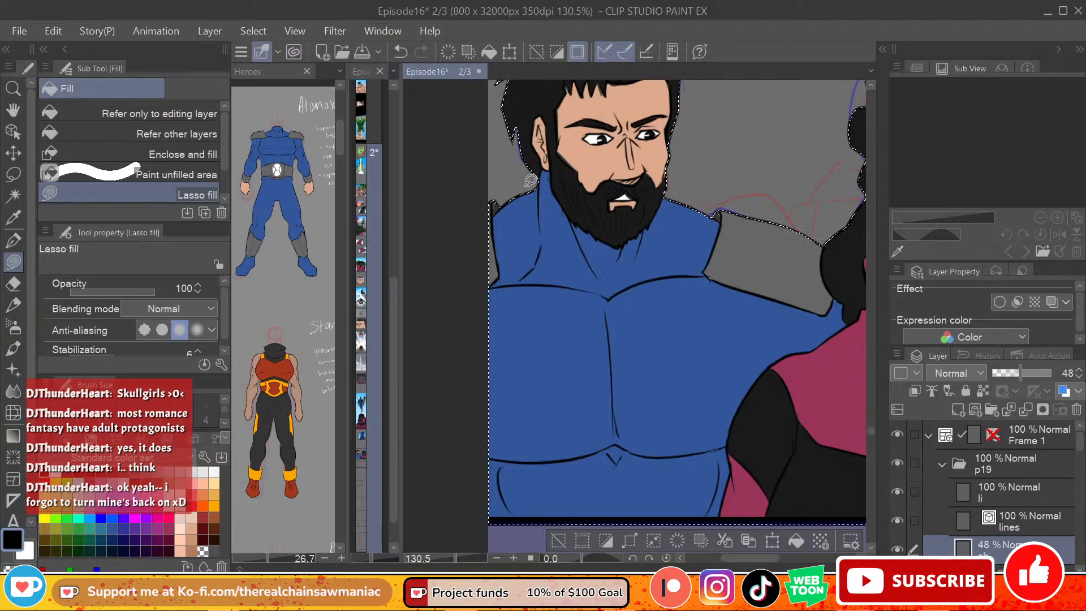
mouse_move(760, 558)
left_mouse_down()
mouse_move(792, 559)
mouse_move(764, 560)
left_mouse_up()
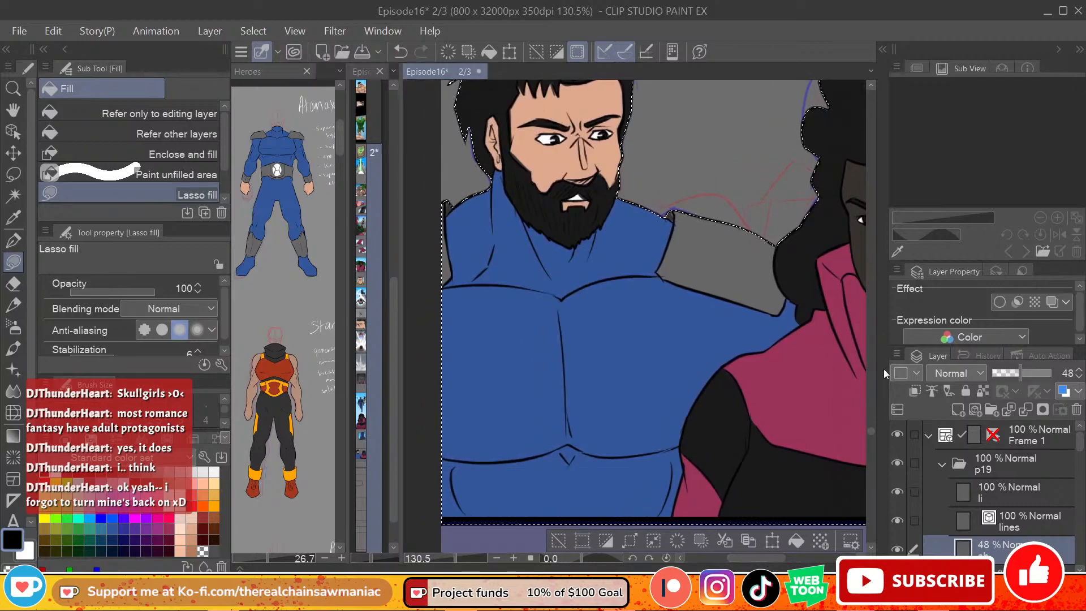
left_click_drag(871, 429, 871, 428)
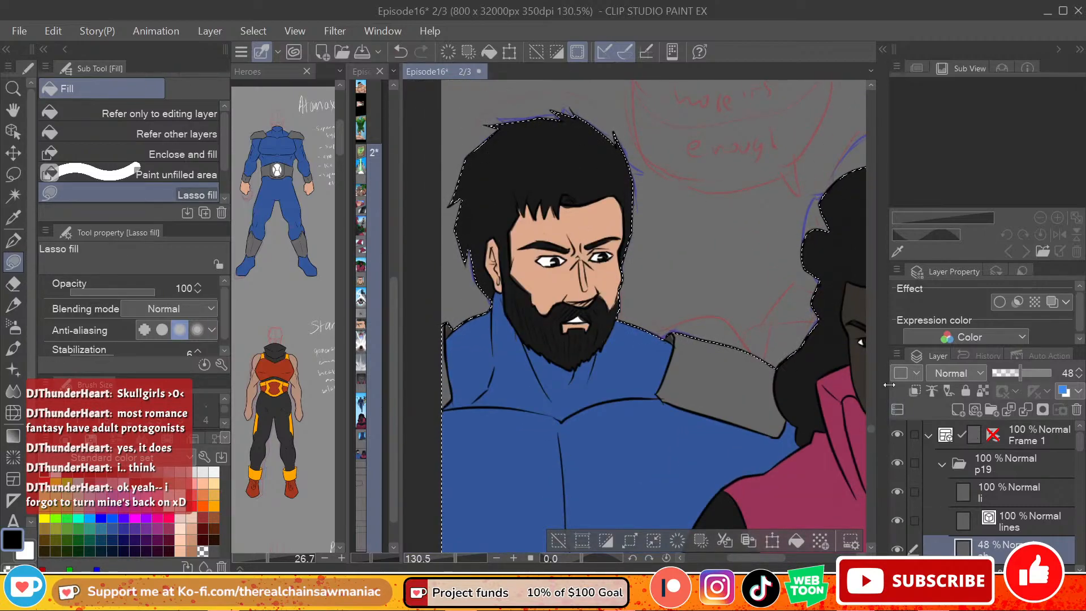
left_click_drag(742, 559, 768, 559)
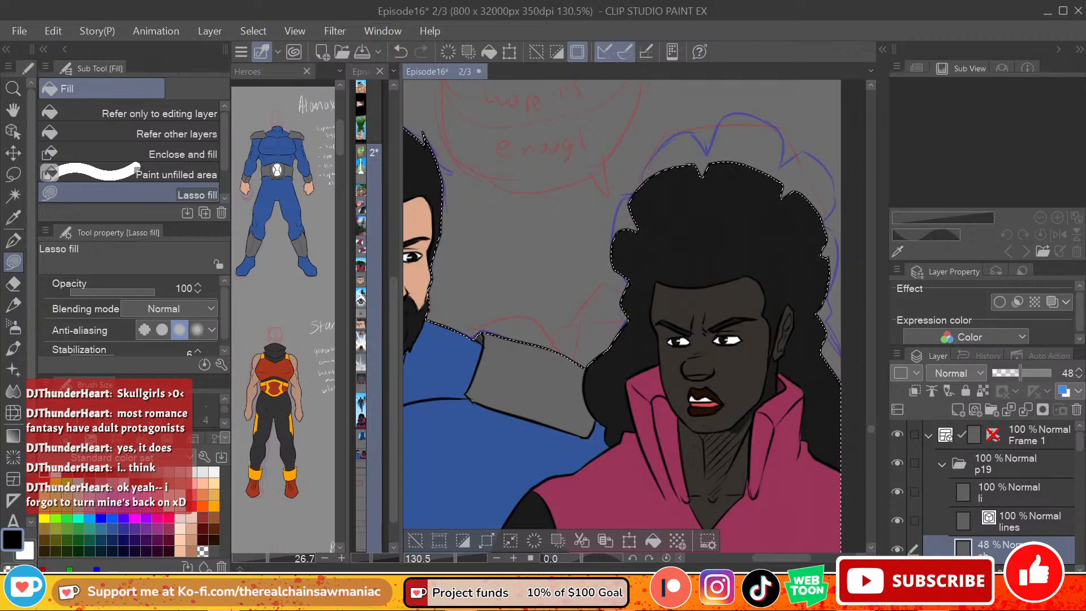
mouse_move(679, 417)
left_mouse_down()
mouse_move(695, 473)
mouse_move(705, 468)
mouse_move(699, 425)
left_mouse_up()
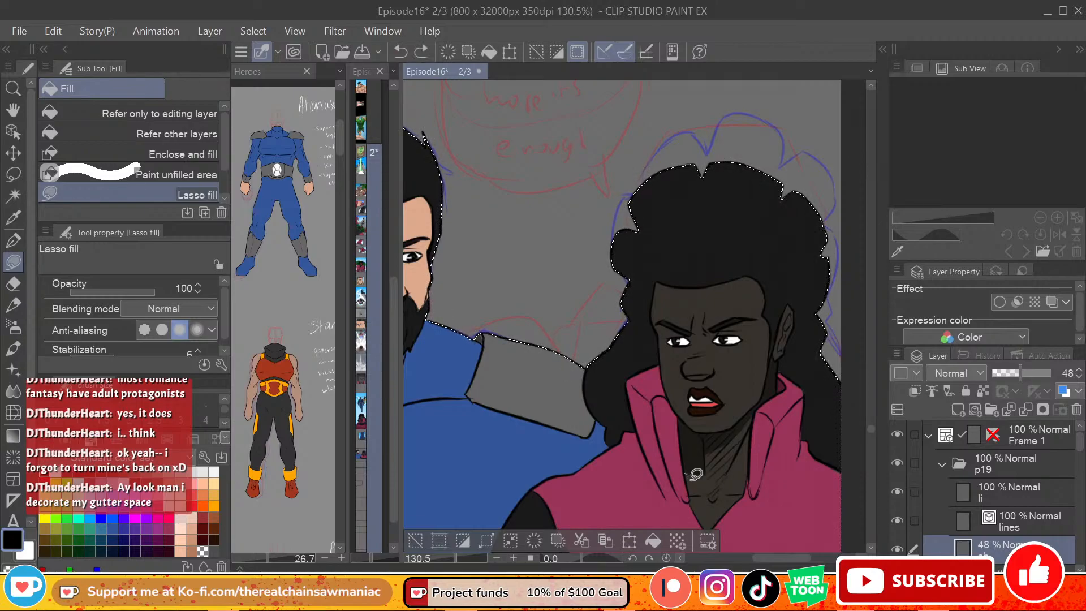
key("ctrl+z")
mouse_move(715, 459)
left_mouse_down()
mouse_move(696, 497)
mouse_move(706, 475)
mouse_move(689, 452)
mouse_move(687, 496)
mouse_move(719, 495)
mouse_move(686, 466)
mouse_move(696, 488)
mouse_move(734, 493)
mouse_move(748, 474)
mouse_move(752, 413)
mouse_move(724, 447)
left_mouse_up()
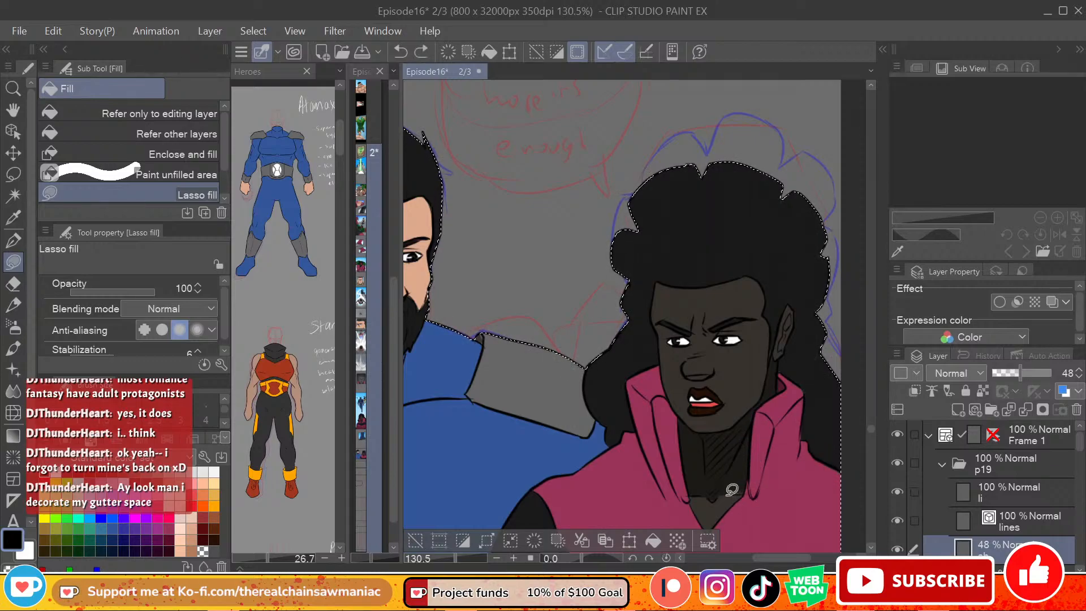
scroll(872, 429, "down", 3)
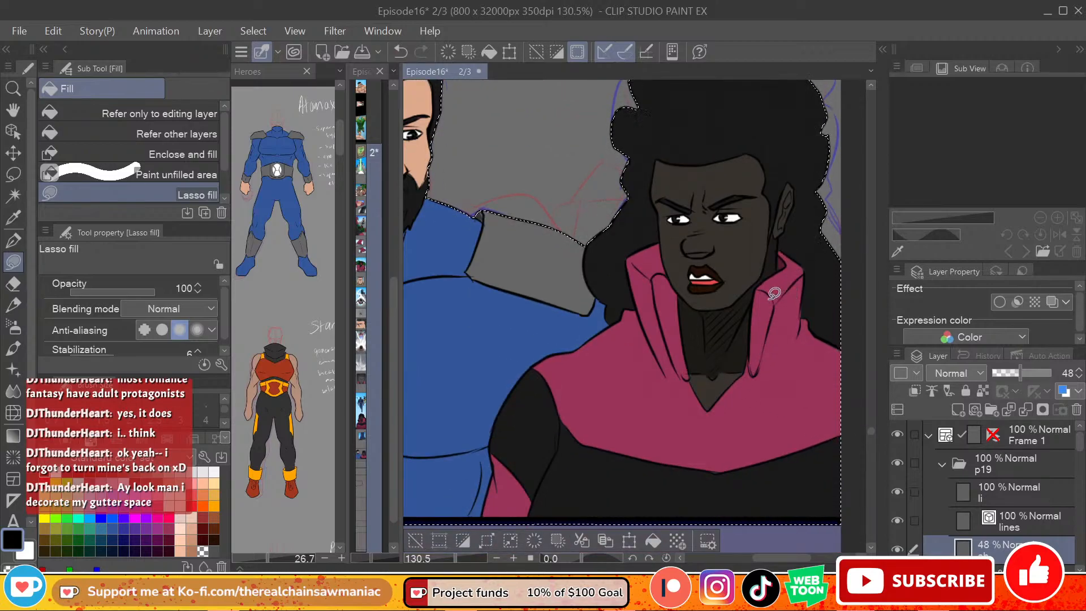
scroll(871, 425, "up", 5)
scroll(871, 425, "down", 3)
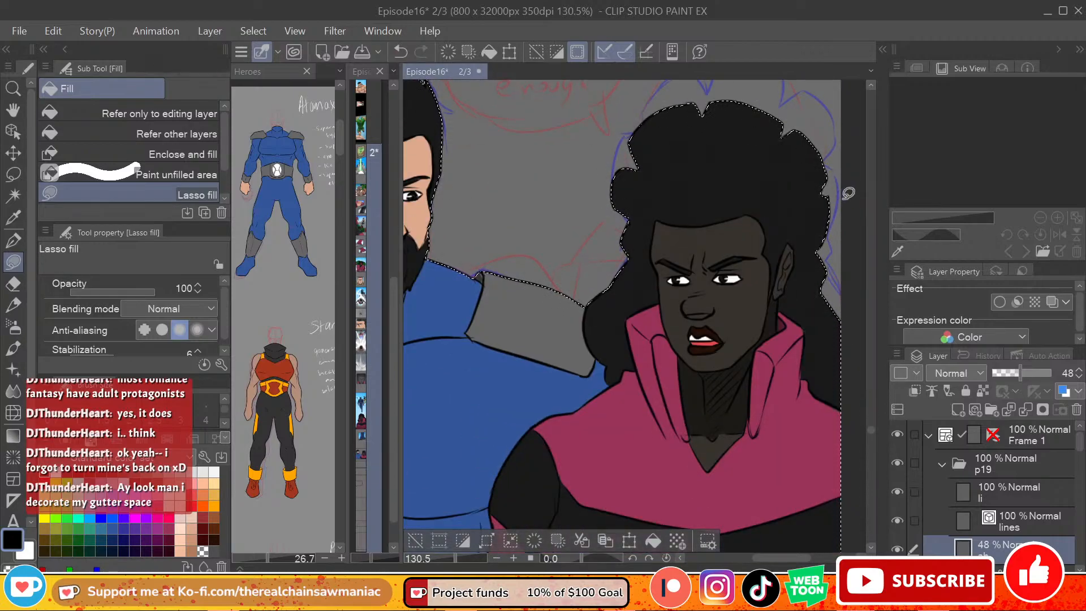
mouse_move(776, 298)
left_mouse_down()
mouse_move(792, 242)
mouse_move(784, 296)
left_mouse_up()
key("ctrl+z")
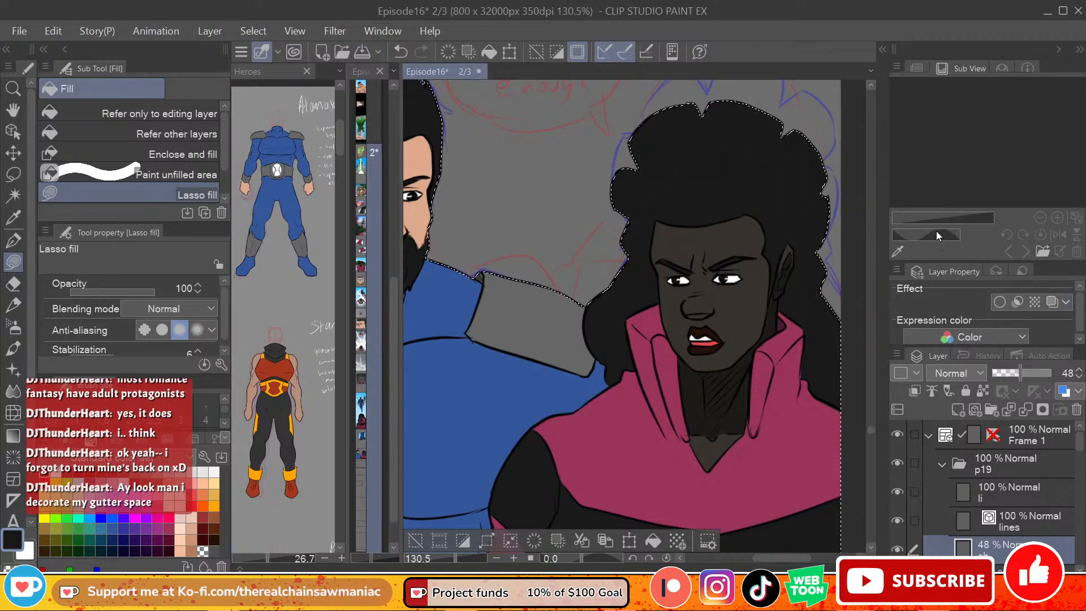
key("ctrl+z")
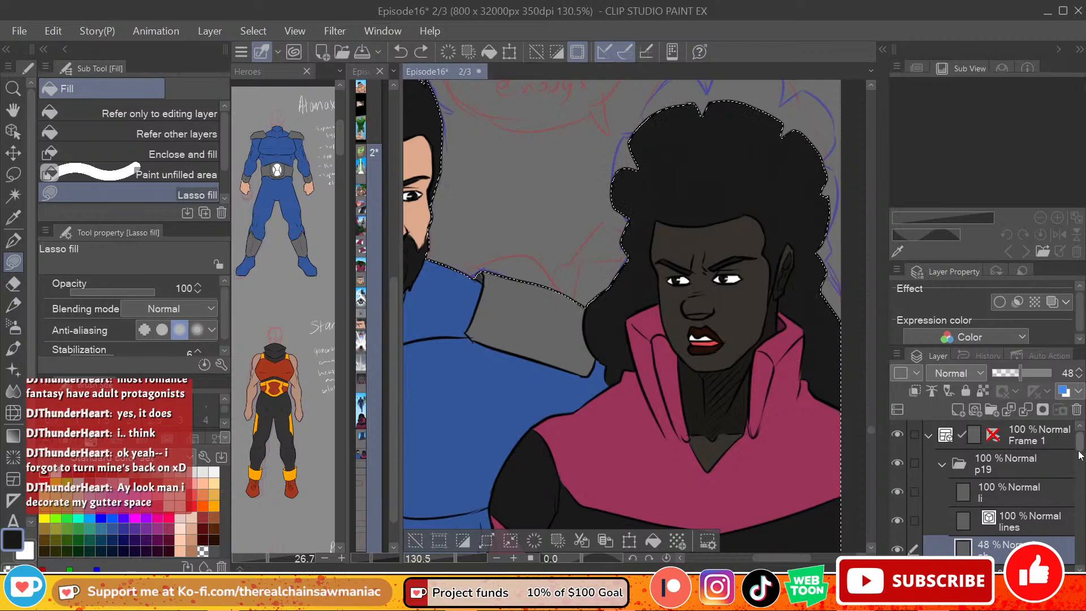
Step: Lasso-fill the area by the top of the woman's ear with the dark hair colour on the fill layer
scroll(1041, 509, "down", 2)
left_click(1030, 518)
mouse_move(764, 247)
left_mouse_down()
mouse_move(779, 271)
mouse_move(773, 294)
mouse_move(790, 231)
left_mouse_up()
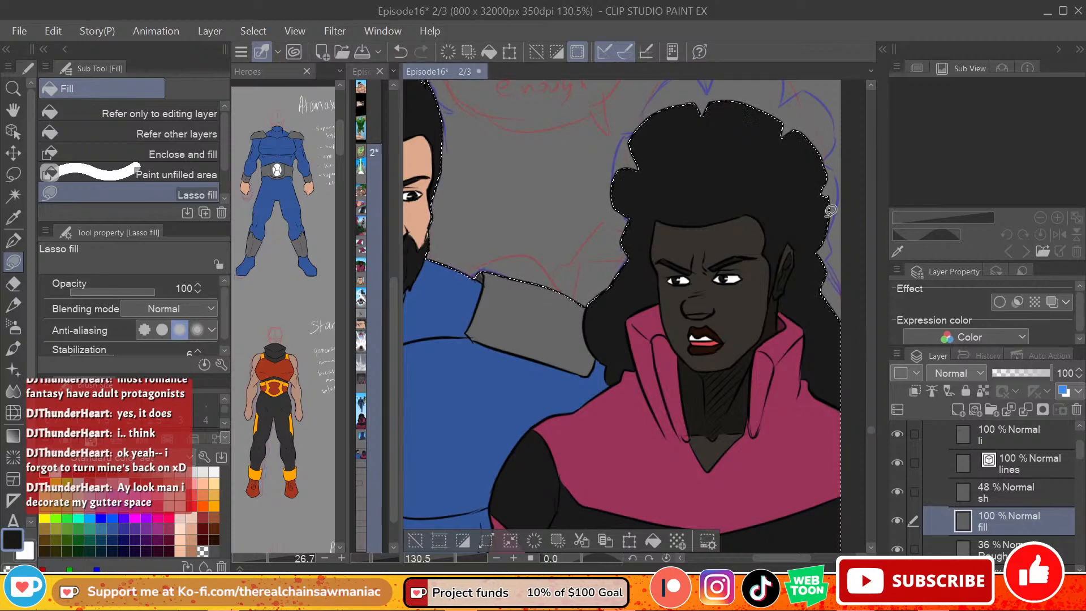
Step: Lasso-fill shadows on the sh layer along the inner side of the woman's black and magenta sleeve
scroll(870, 431, "down", 2)
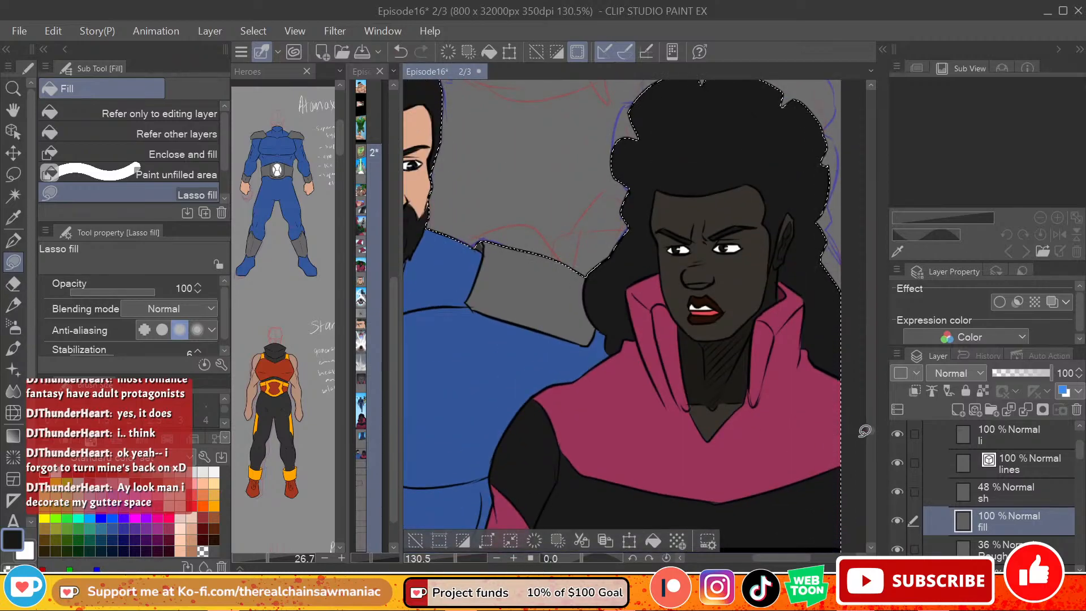
scroll(869, 432, "down", 1)
scroll(869, 434, "down", 2)
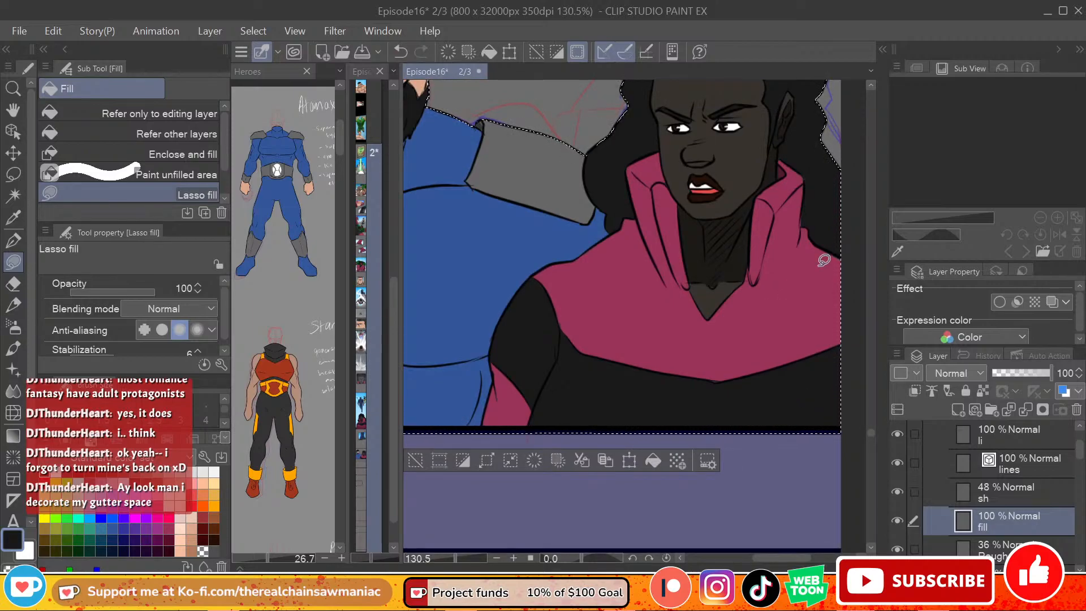
left_click(983, 493)
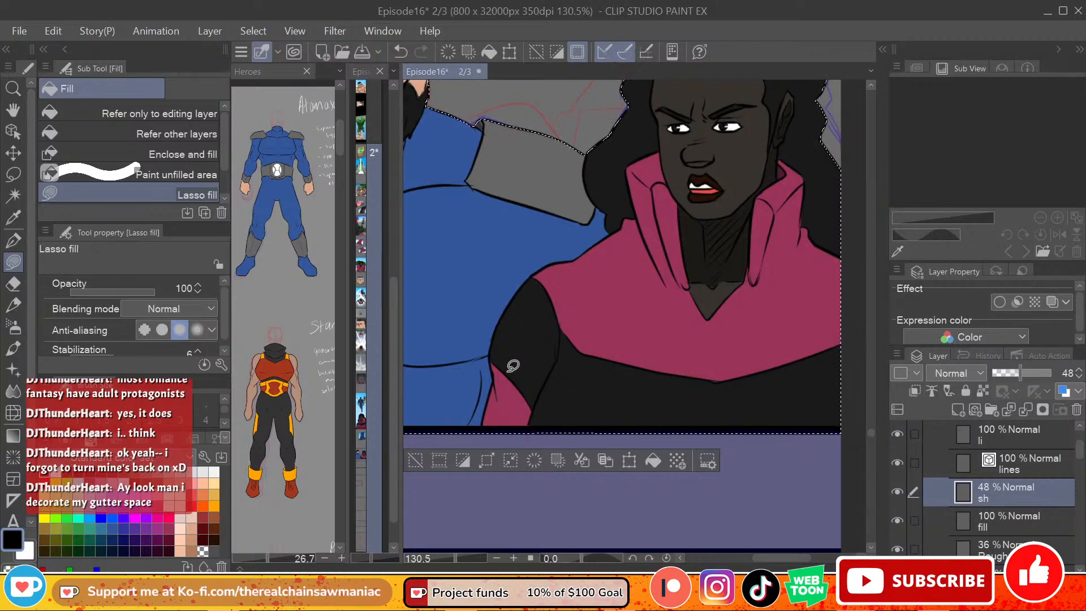
mouse_move(499, 433)
left_mouse_down()
mouse_move(560, 297)
mouse_move(557, 314)
left_mouse_up()
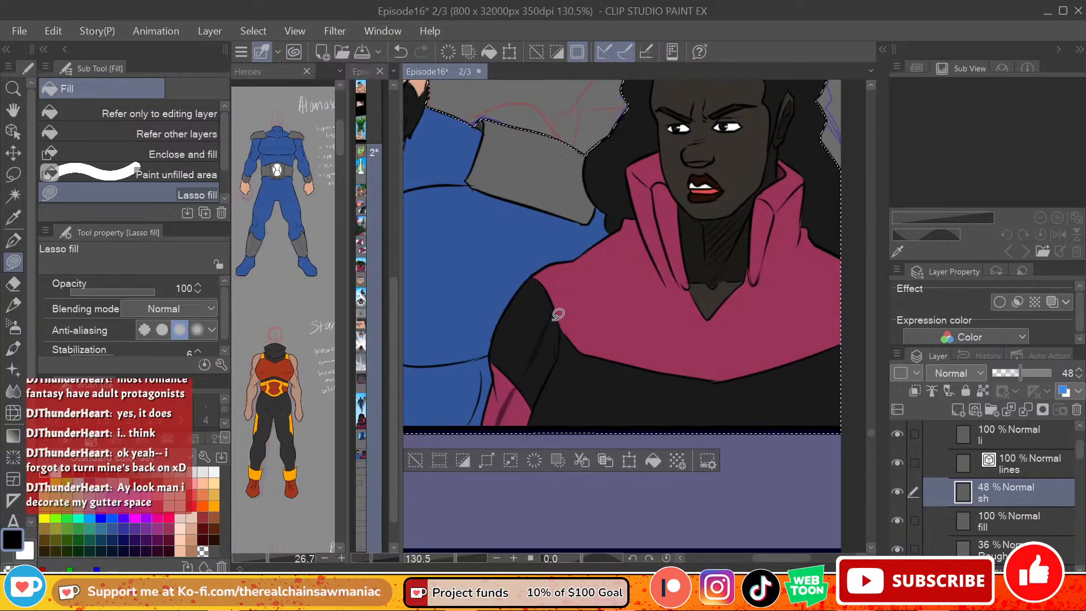
mouse_move(560, 358)
left_mouse_down()
mouse_move(557, 314)
mouse_move(504, 422)
mouse_move(525, 439)
left_mouse_up()
left_click_drag(540, 399, 551, 364)
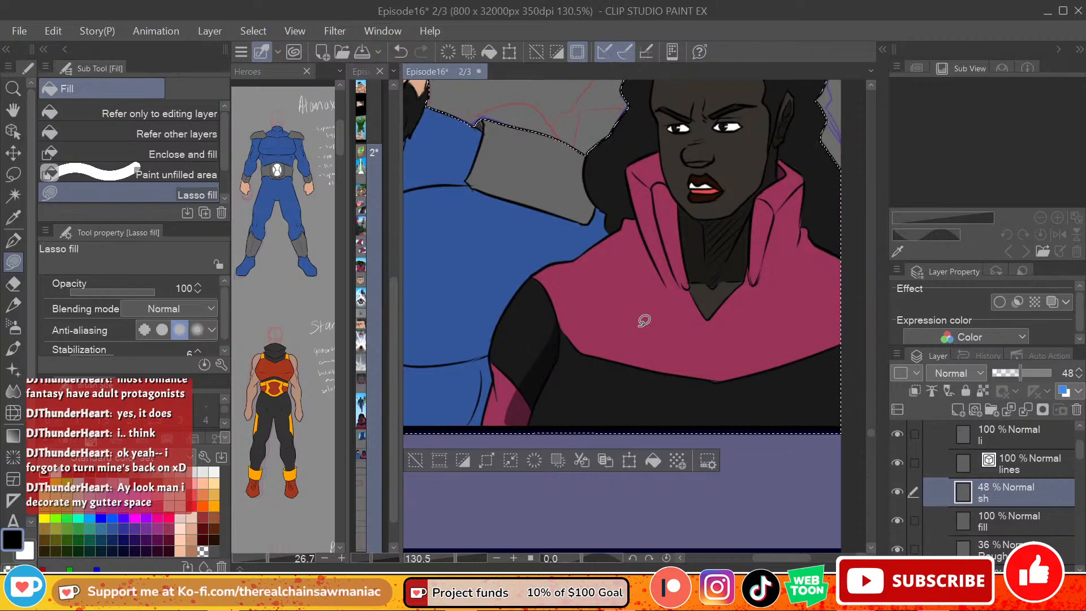
left_click_drag(553, 339, 507, 390)
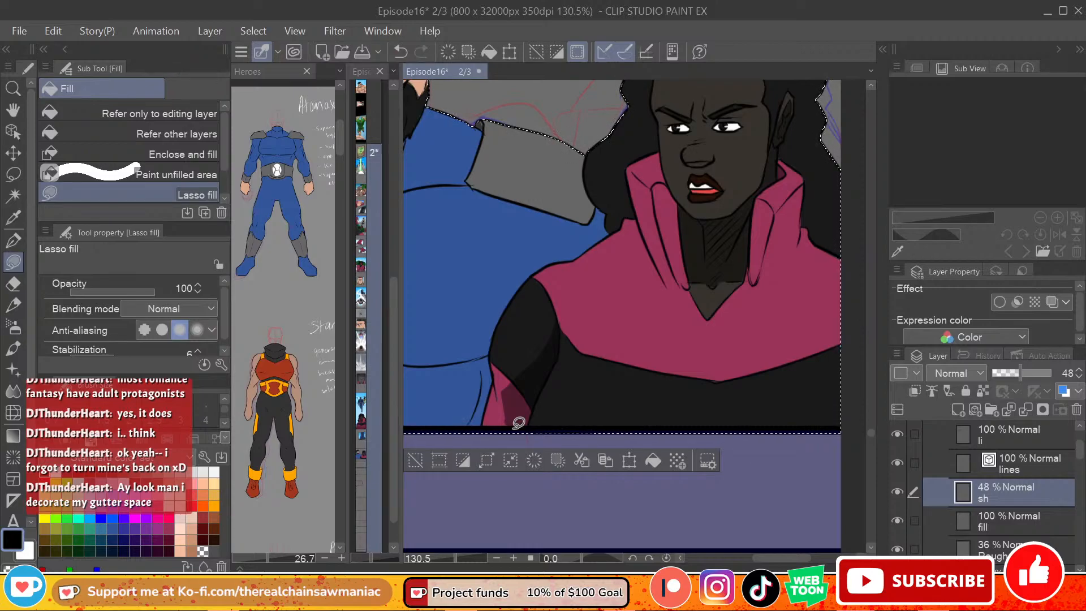
left_click_drag(523, 379, 499, 376)
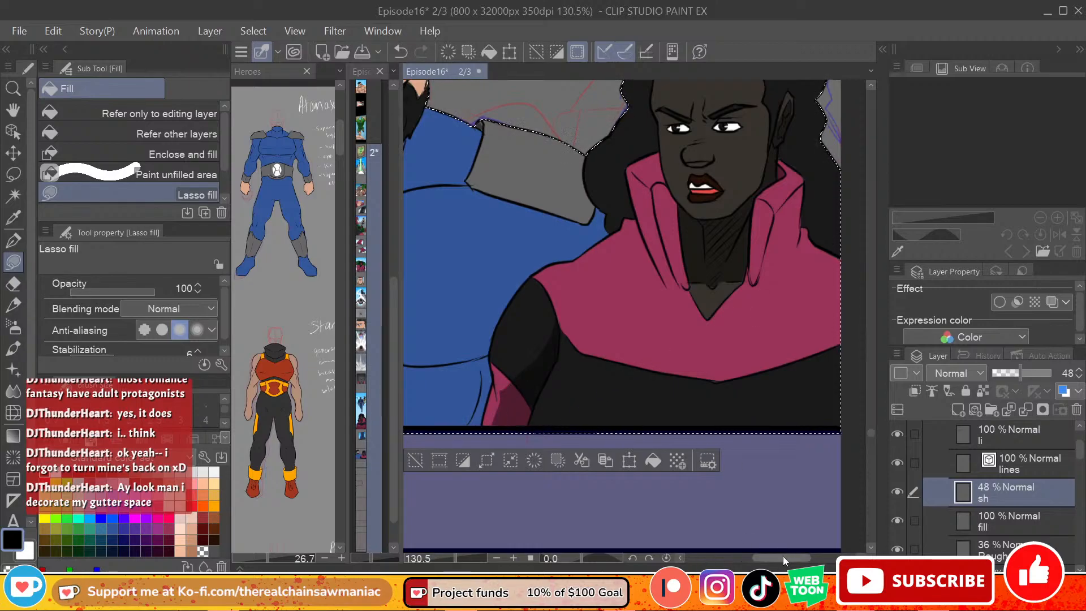
left_click_drag(783, 555, 793, 559)
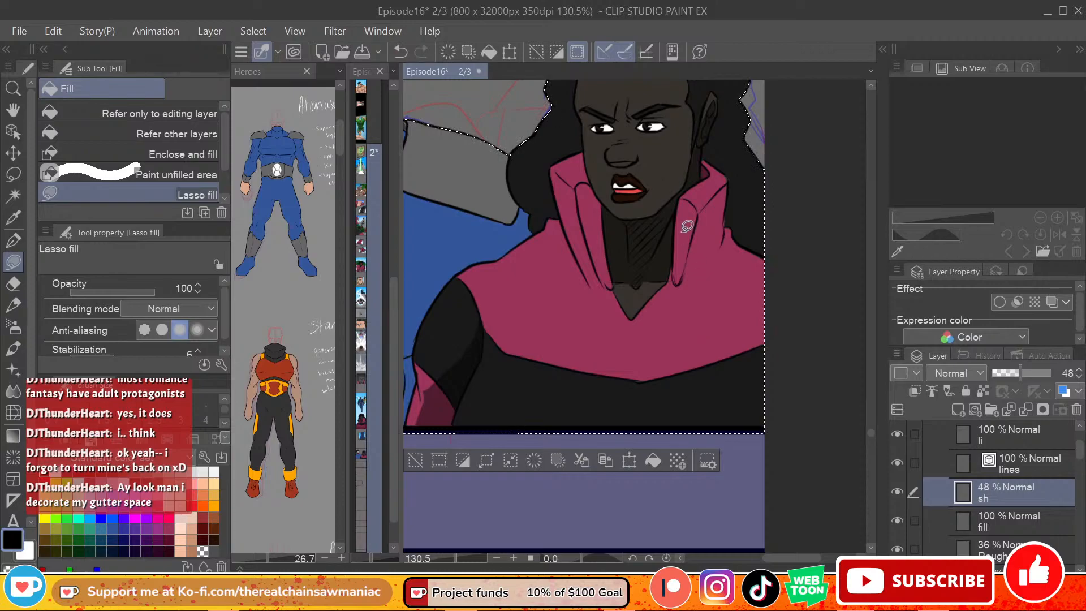
Step: Lasso-fill shadows into the folds on both sides of the woman's magenta collar on the sh layer
mouse_move(695, 204)
left_mouse_down()
mouse_move(683, 196)
mouse_move(682, 266)
mouse_move(716, 205)
left_mouse_up()
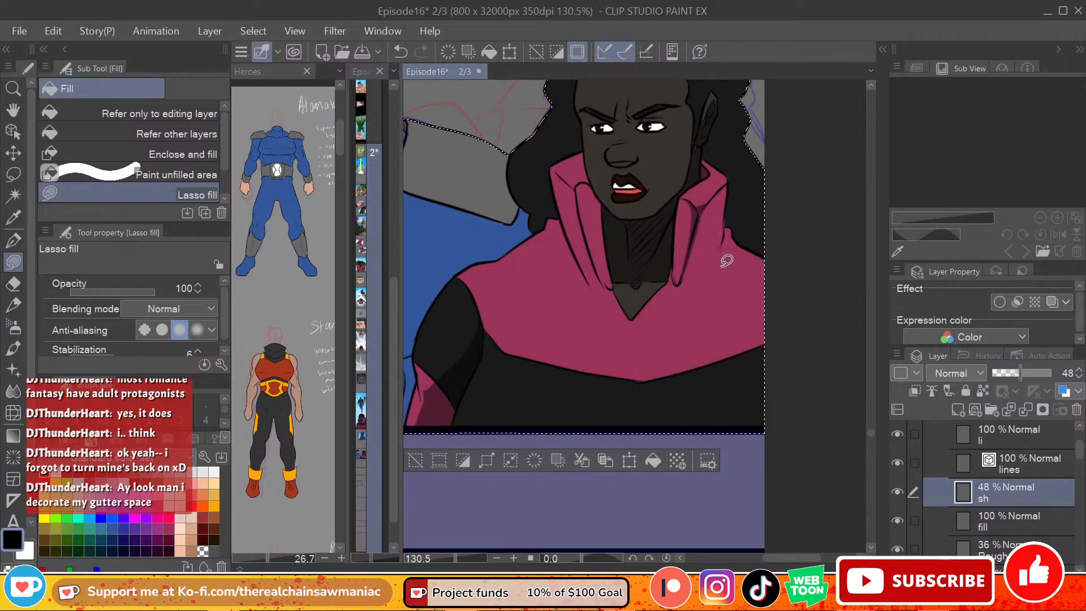
mouse_move(681, 274)
left_mouse_down()
mouse_move(694, 237)
mouse_move(680, 281)
left_mouse_up()
key("ctrl+z")
mouse_move(693, 239)
left_mouse_down()
mouse_move(709, 255)
mouse_move(682, 281)
left_mouse_up()
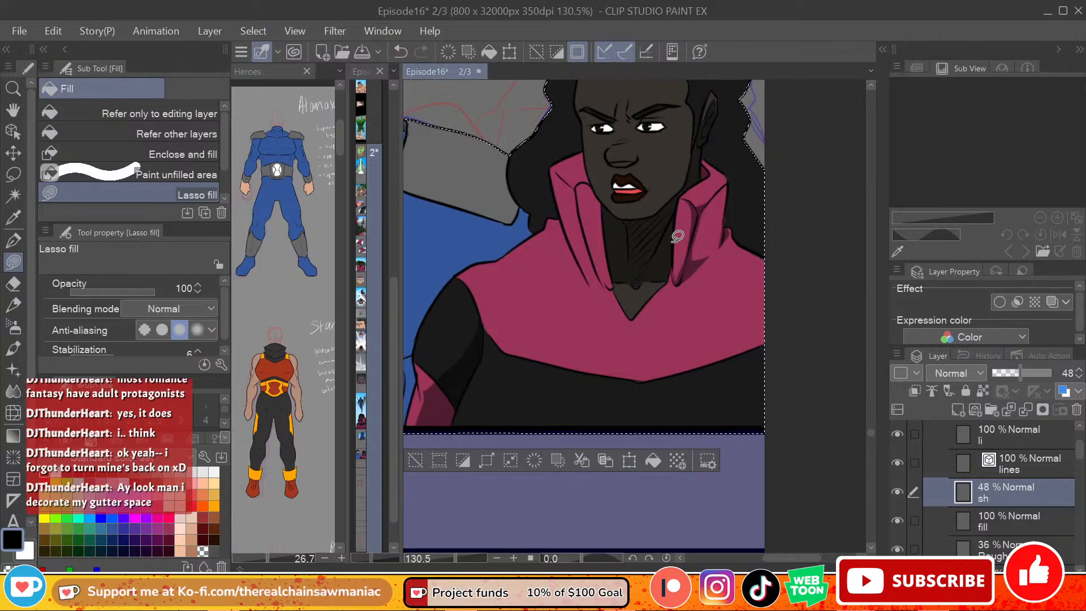
mouse_move(561, 165)
left_mouse_down()
mouse_move(586, 179)
mouse_move(585, 226)
mouse_move(579, 201)
mouse_move(604, 234)
mouse_move(586, 190)
mouse_move(605, 274)
left_mouse_up()
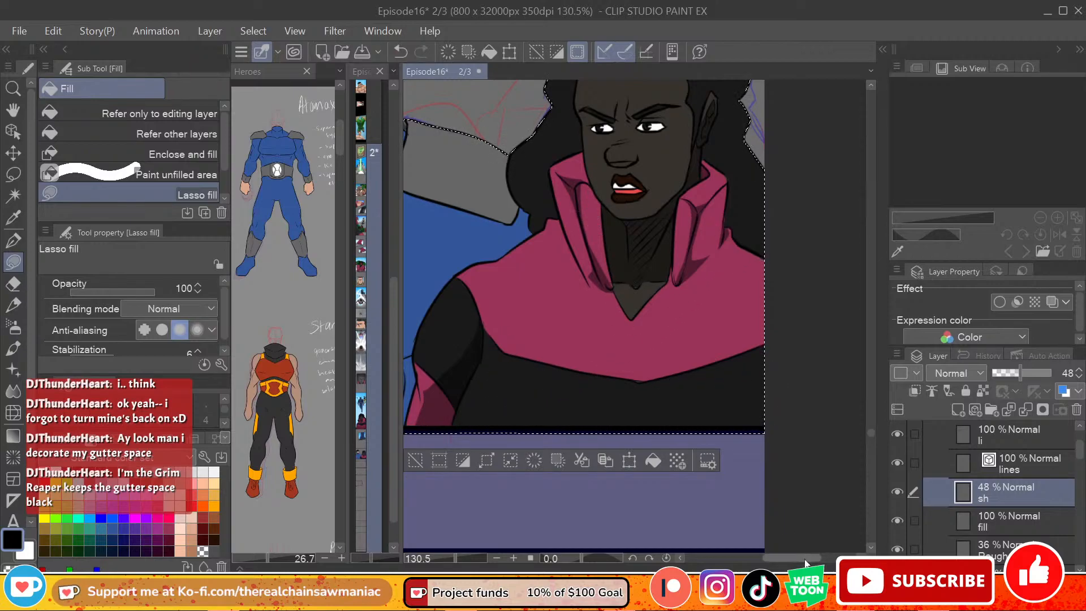
Step: Lasso-fill shadows beneath the man's chest muscles and around the upper and outer edges of his abdomen on the sh layer
left_click_drag(806, 560, 797, 567)
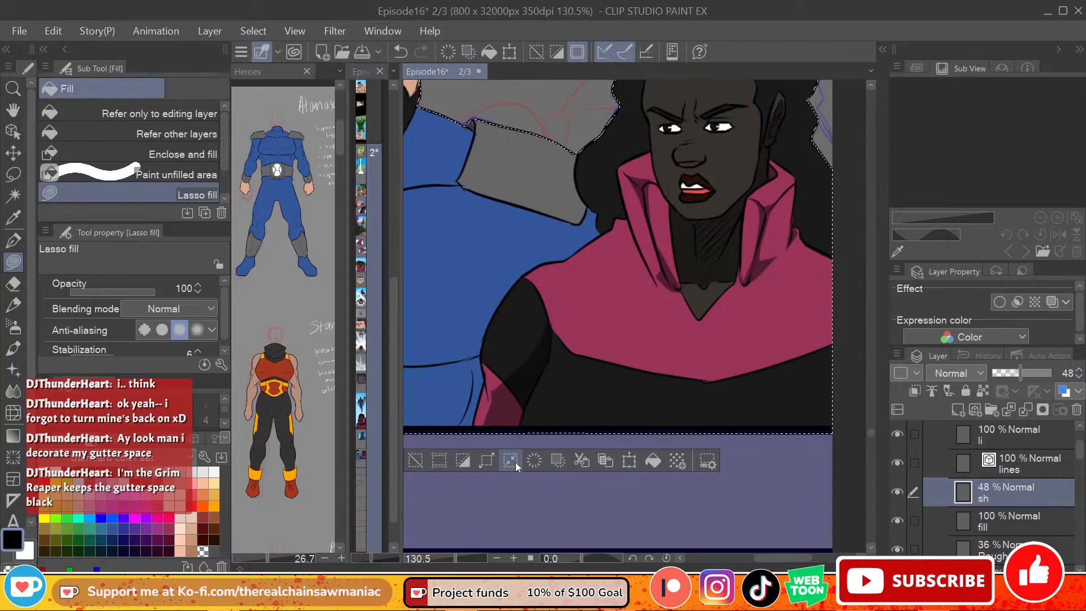
mouse_move(789, 559)
left_mouse_down()
mouse_move(769, 559)
mouse_move(798, 560)
mouse_move(758, 568)
left_mouse_up()
mouse_move(456, 357)
left_mouse_down()
mouse_move(607, 345)
mouse_move(580, 349)
mouse_move(600, 335)
mouse_move(651, 352)
mouse_move(714, 350)
mouse_move(699, 406)
mouse_move(521, 394)
mouse_move(492, 403)
mouse_move(481, 453)
left_mouse_up()
key("ctrl+z")
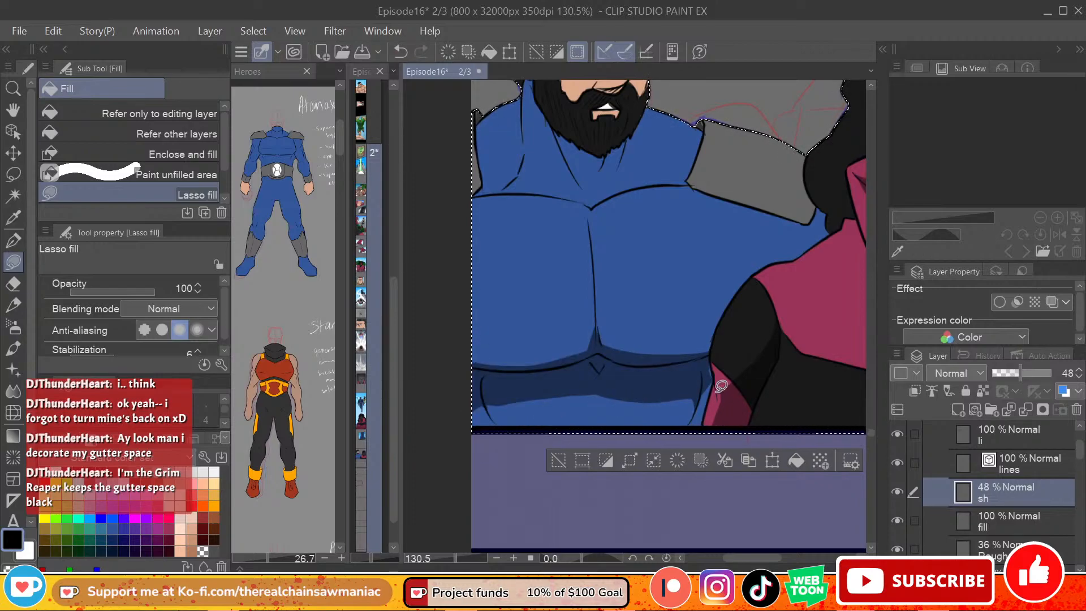
mouse_move(579, 390)
left_mouse_down()
mouse_move(516, 443)
mouse_move(481, 396)
left_mouse_up()
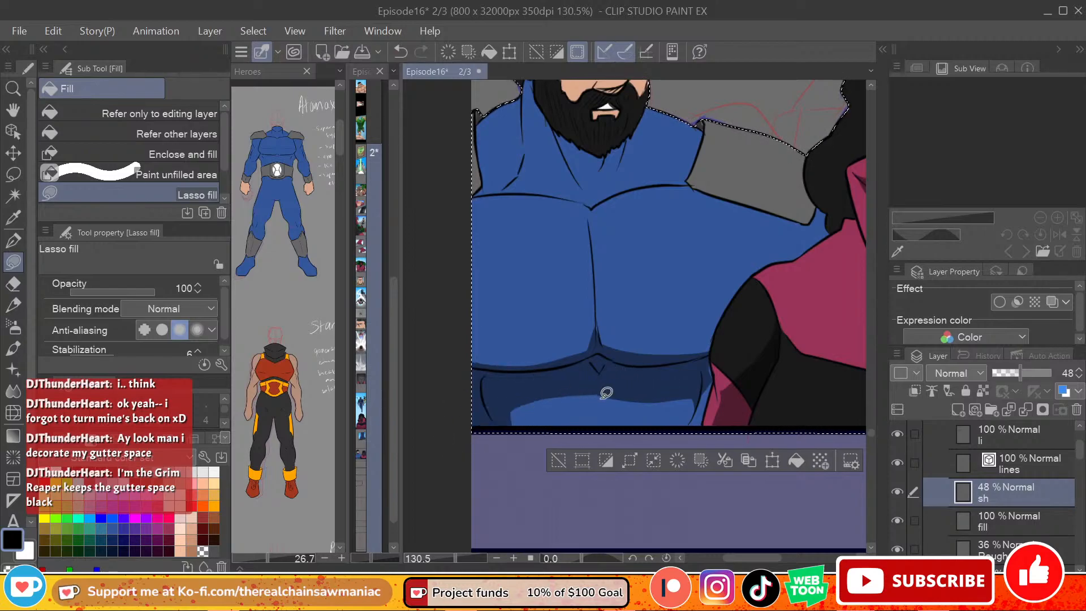
left_click_drag(639, 391, 666, 400)
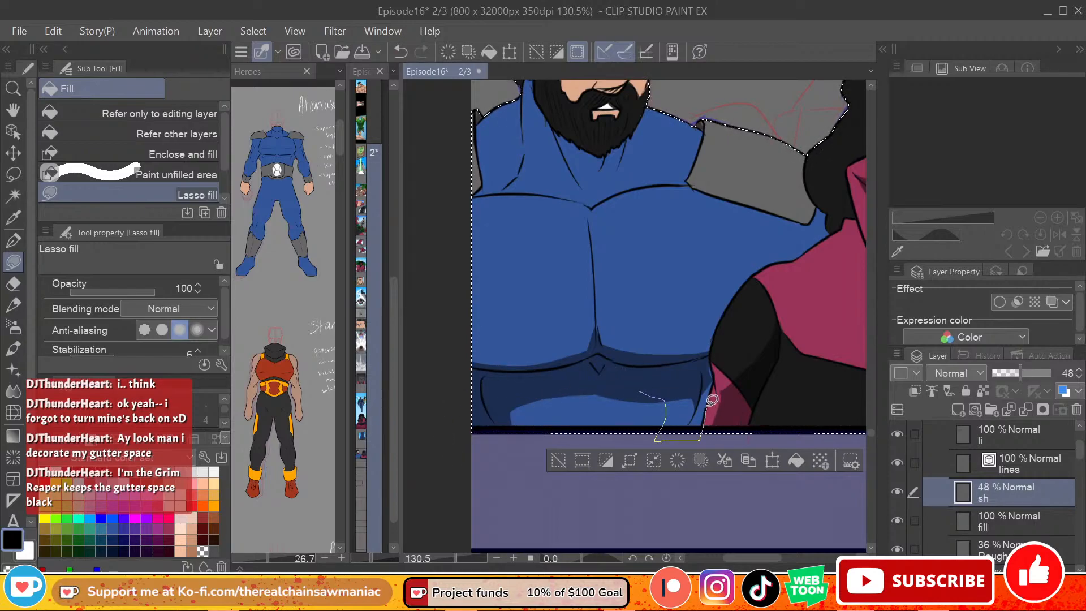
left_click_drag(719, 376, 739, 368)
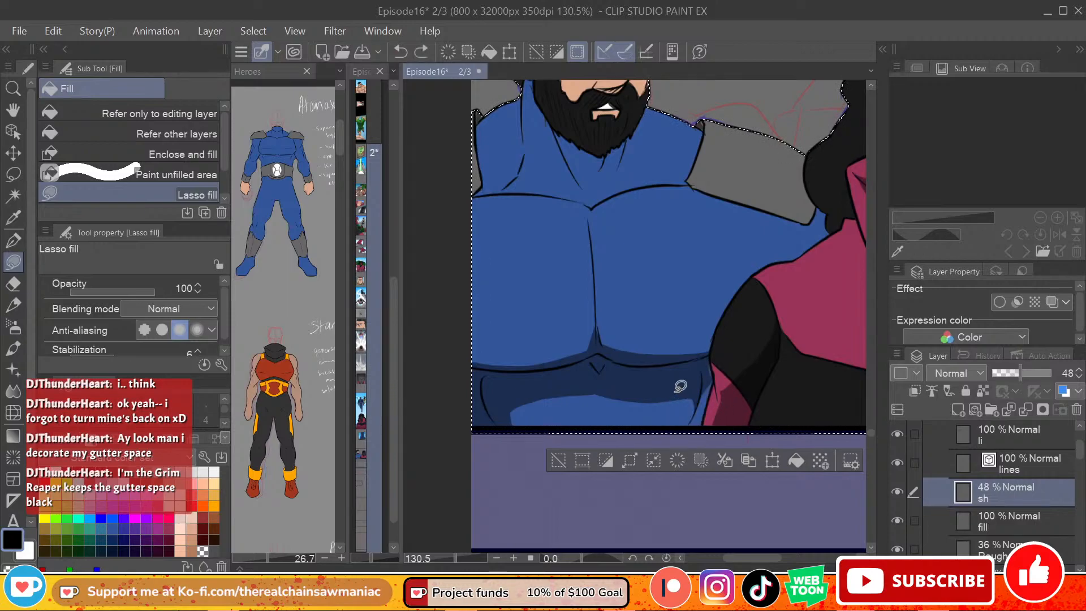
left_click_drag(701, 425, 715, 370)
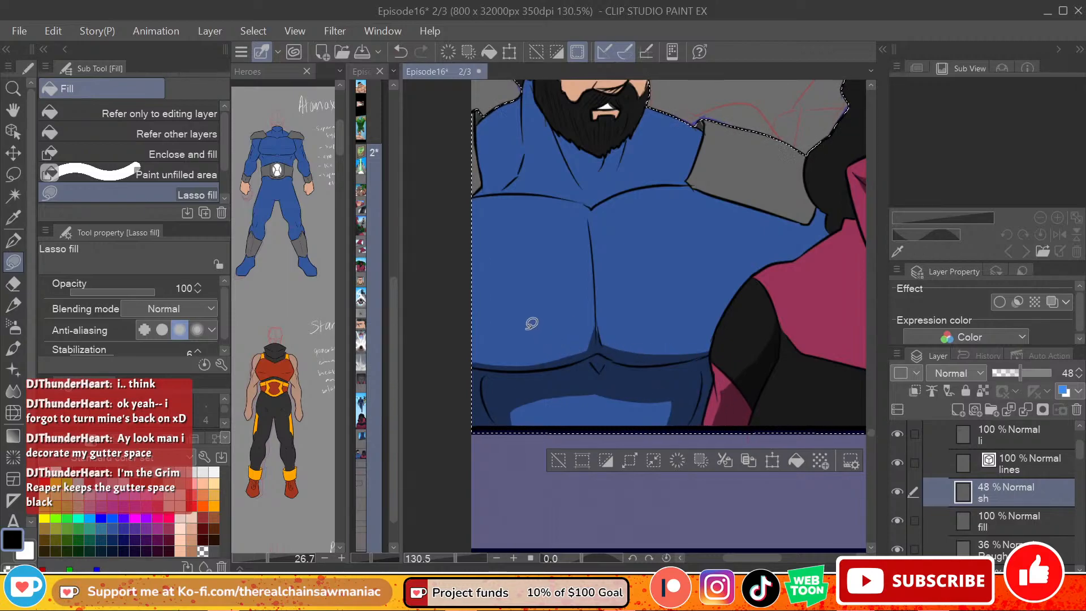
mouse_move(583, 206)
left_mouse_down()
mouse_move(591, 347)
mouse_move(603, 356)
mouse_move(598, 201)
left_mouse_up()
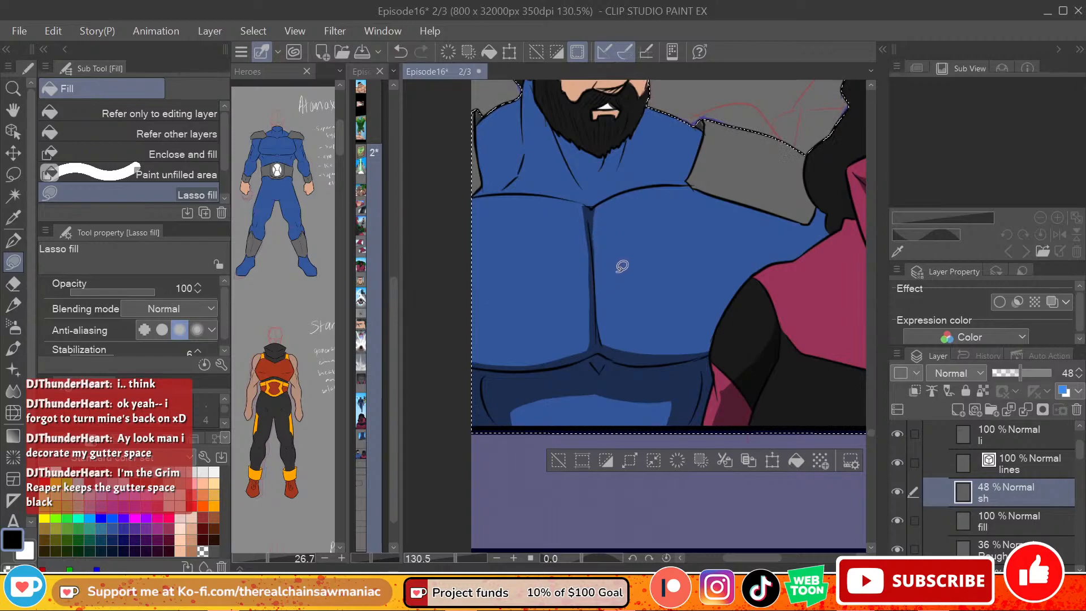
key("ctrl+z")
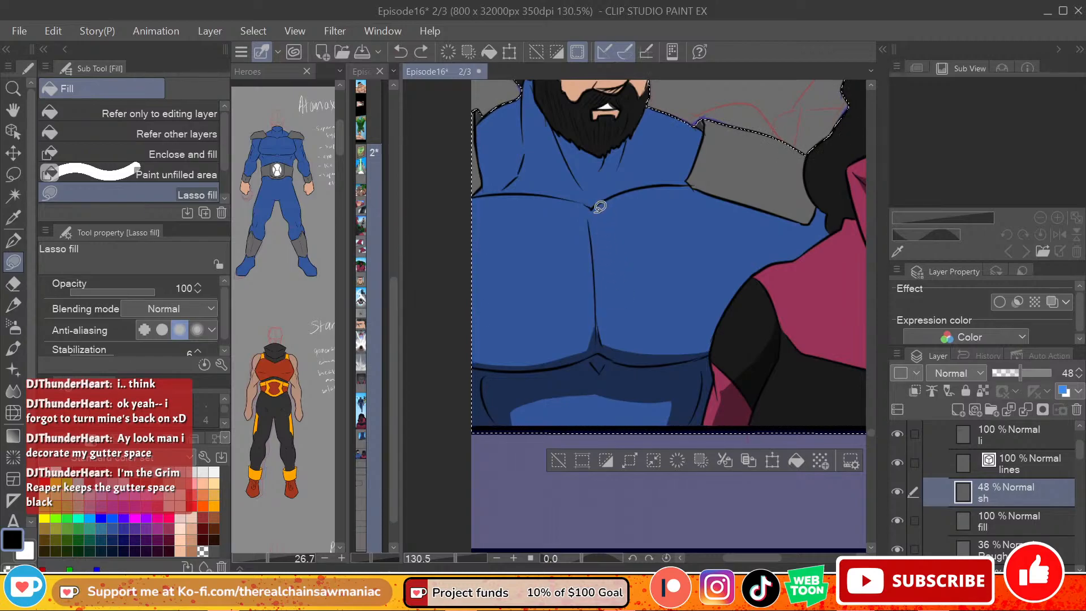
left_click_drag(580, 202, 593, 348)
key("ctrl+z")
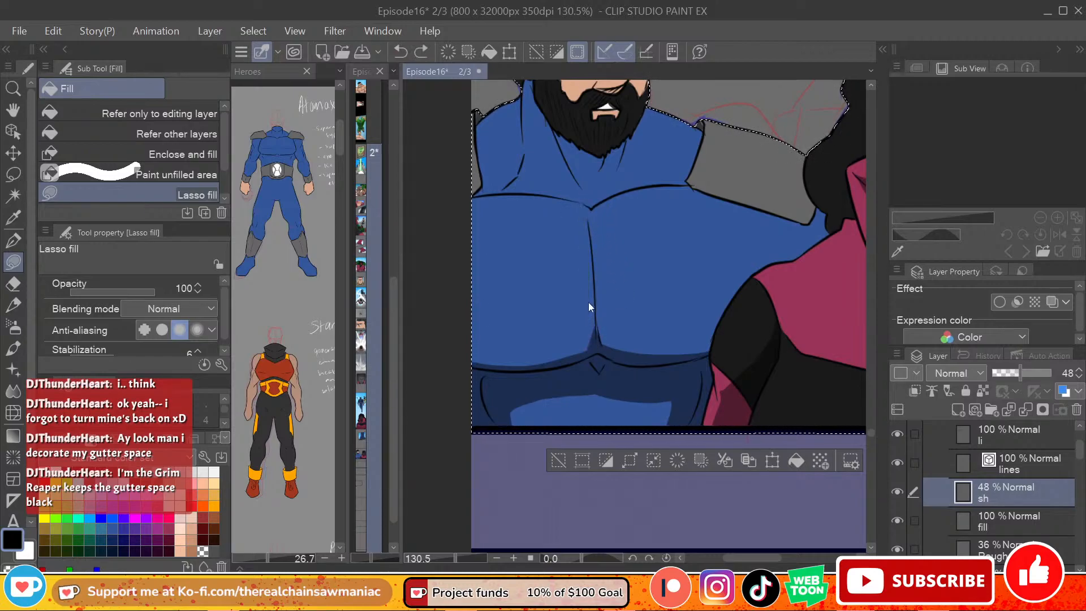
Step: Lasso-fill shadows along the lower edges of both of the man's pecs and down the centre line between them
mouse_move(465, 354)
left_mouse_down()
mouse_move(590, 348)
mouse_move(424, 404)
left_mouse_up()
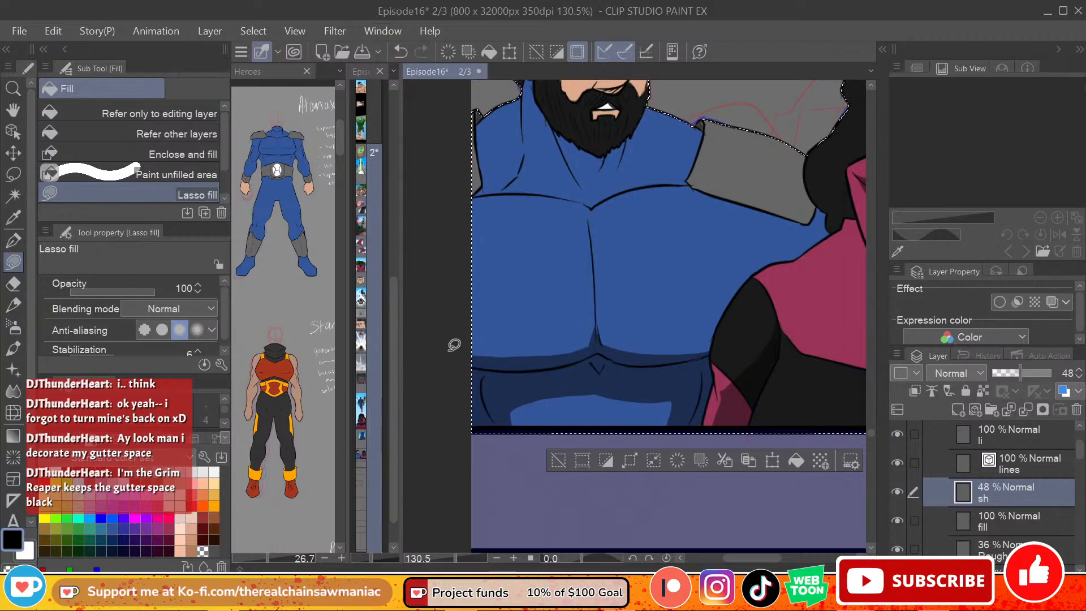
mouse_move(537, 343)
left_mouse_down()
mouse_move(594, 324)
mouse_move(569, 365)
mouse_move(571, 351)
left_mouse_up()
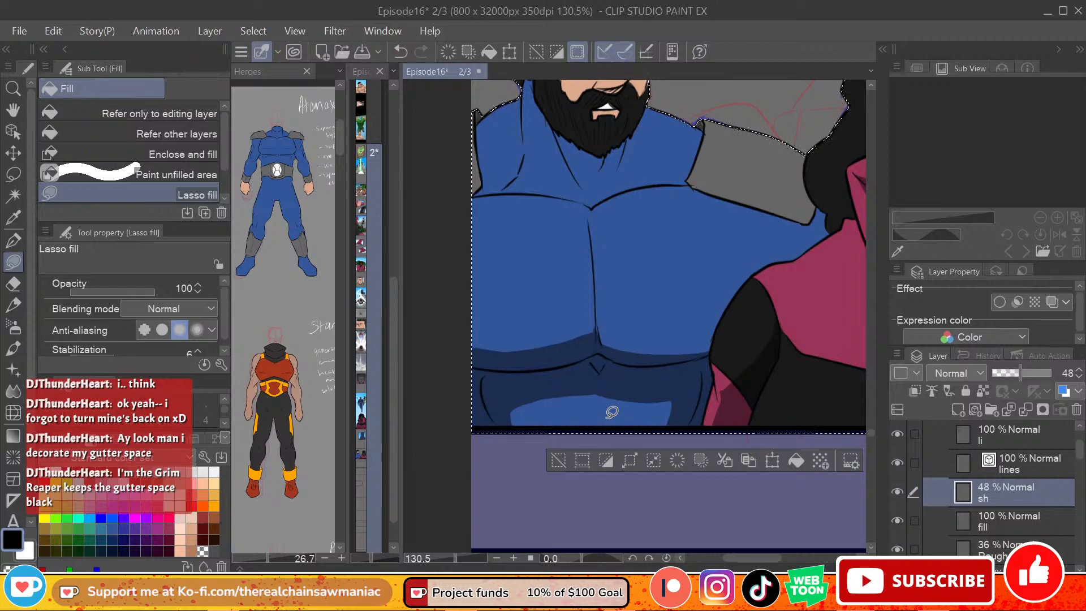
mouse_move(580, 201)
left_mouse_down()
mouse_move(589, 347)
mouse_move(612, 350)
mouse_move(602, 199)
left_mouse_up()
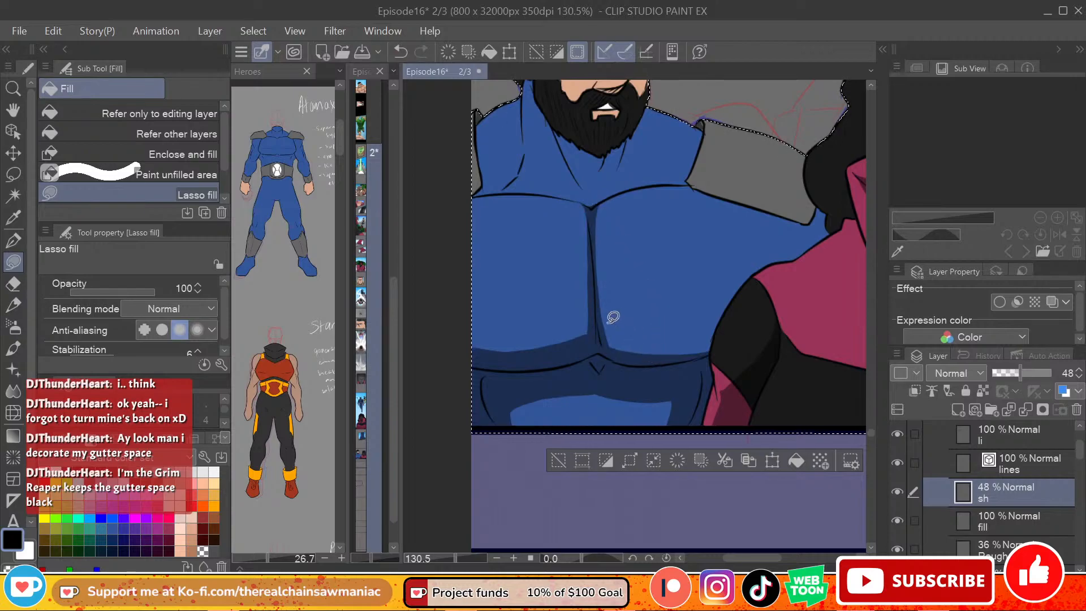
mouse_move(604, 328)
left_mouse_down()
mouse_move(657, 348)
mouse_move(711, 341)
left_mouse_up()
key("ctrl+z")
mouse_move(604, 328)
left_mouse_down()
mouse_move(617, 348)
mouse_move(710, 351)
mouse_move(721, 337)
left_mouse_up()
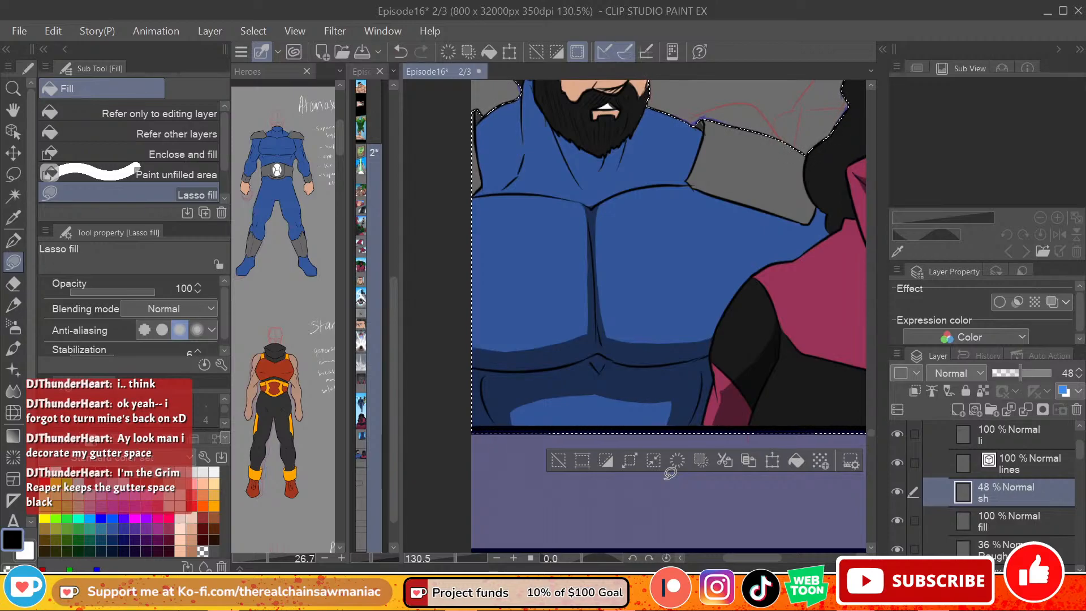
Step: Lasso-fill shadows inside the man's ear and on his blue suit's neck beneath the beard
scroll(872, 429, "up", 3)
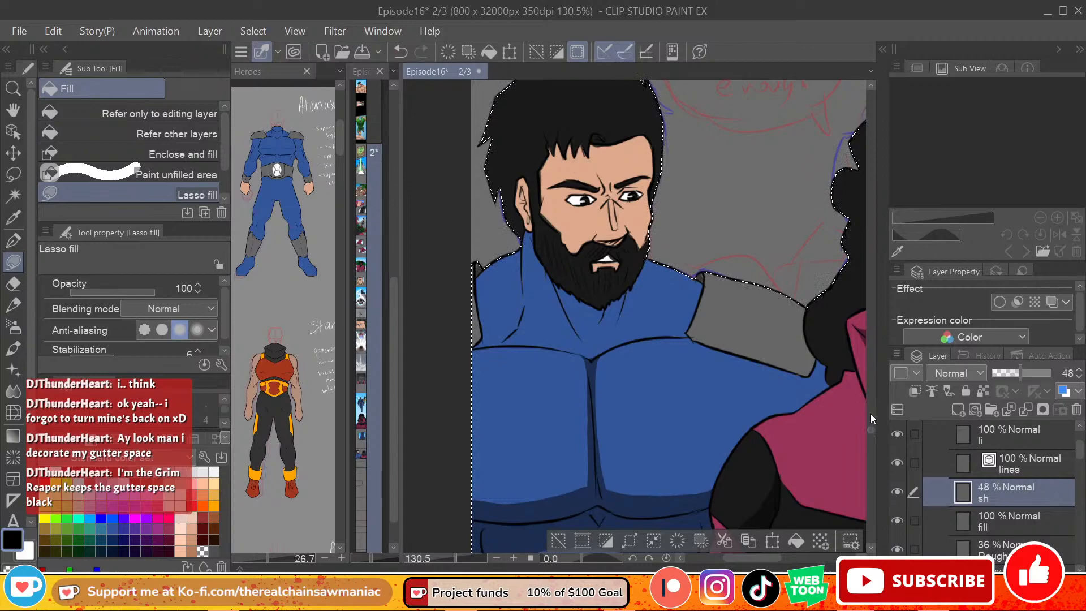
scroll(873, 432, "down", 1)
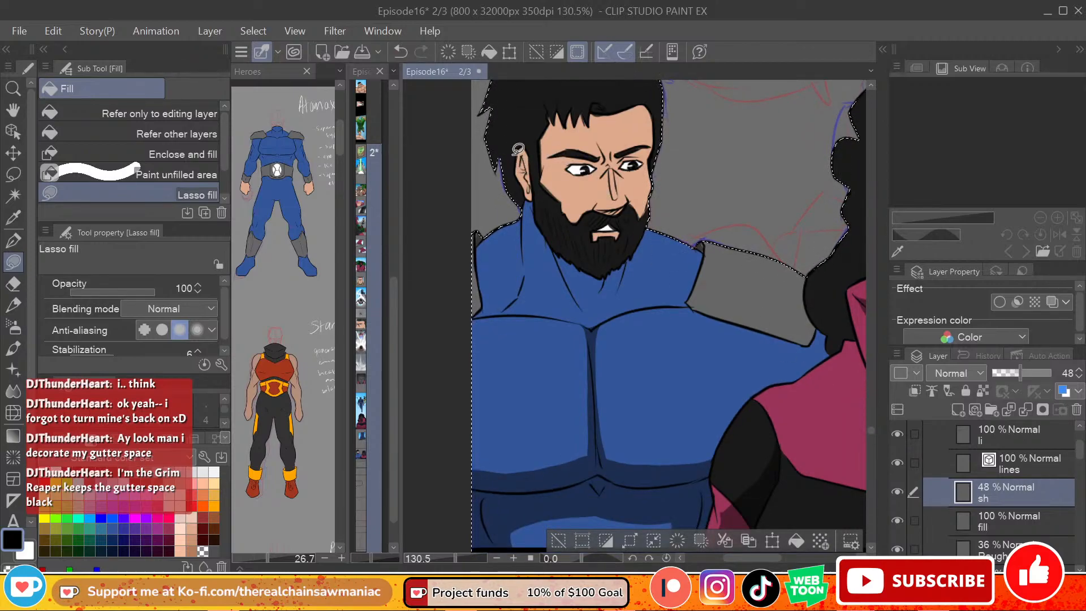
key("ctrl+z")
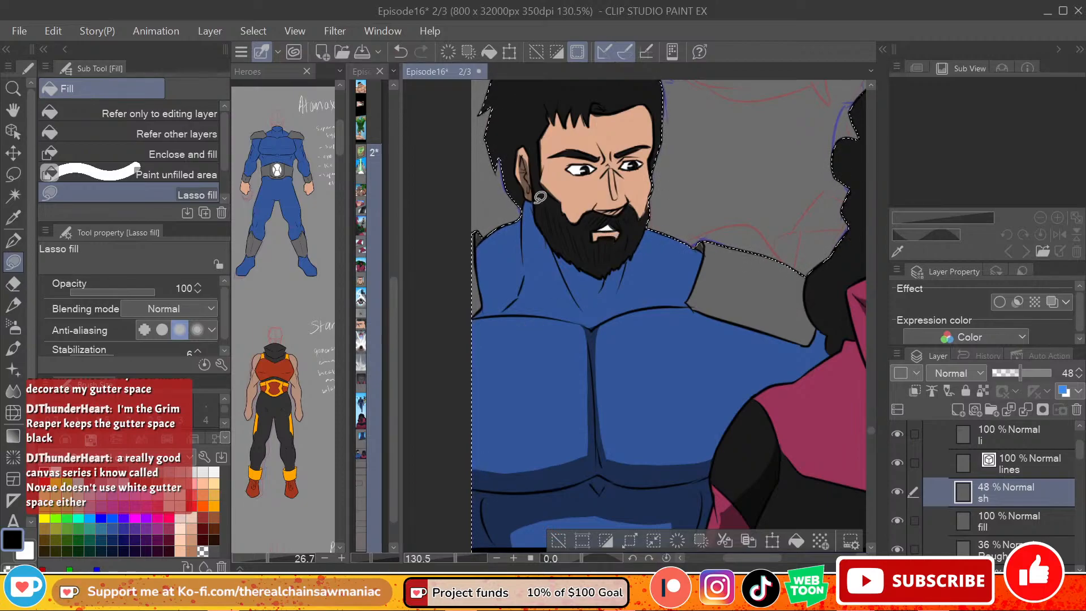
mouse_move(528, 198)
left_mouse_down()
mouse_move(579, 298)
mouse_move(591, 277)
mouse_move(531, 204)
left_mouse_up()
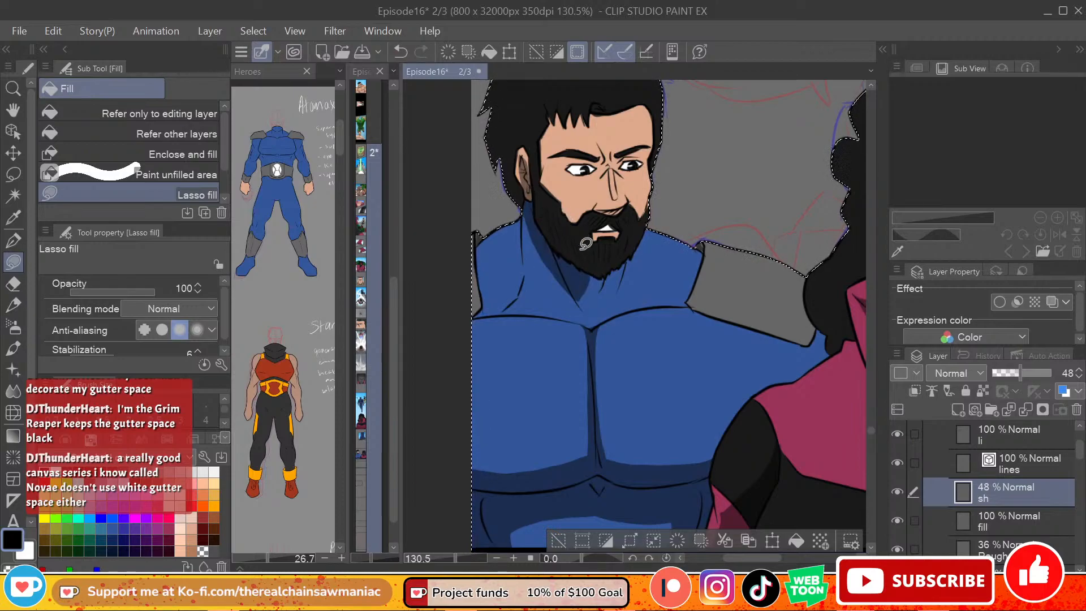
mouse_move(593, 274)
left_mouse_down()
mouse_move(580, 295)
mouse_move(590, 313)
mouse_move(628, 276)
mouse_move(631, 256)
mouse_move(604, 277)
mouse_move(665, 280)
mouse_move(680, 256)
mouse_move(642, 239)
left_mouse_up()
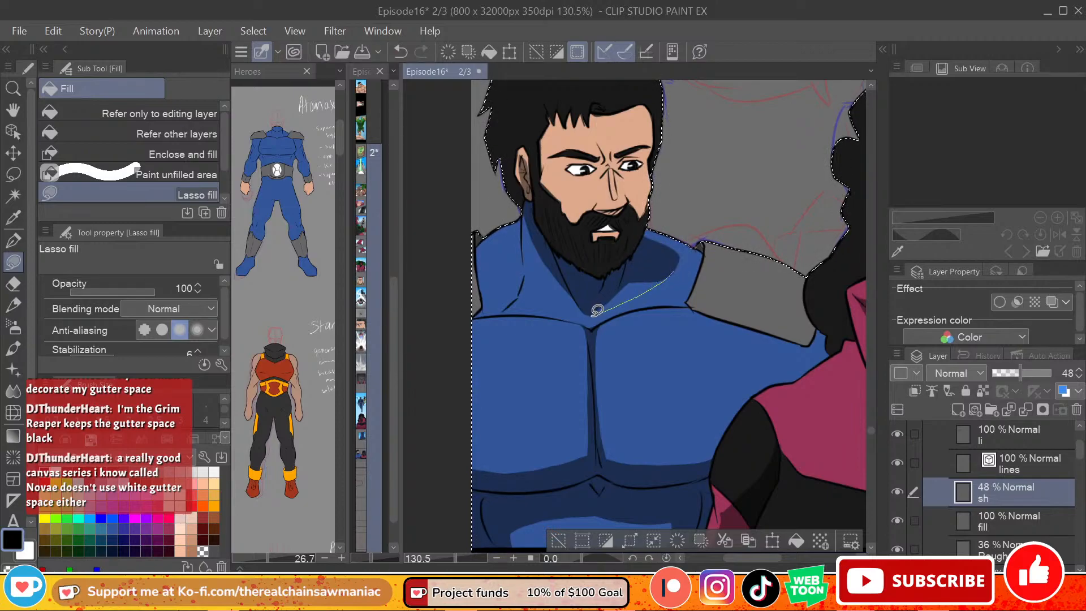
Step: Extend the neck shadow below the man's ear down toward the collarbone with Lasso fill, undoing the first attempts
mouse_move(527, 218)
left_mouse_down()
mouse_move(519, 288)
mouse_move(579, 309)
left_mouse_up()
key("ctrl+z")
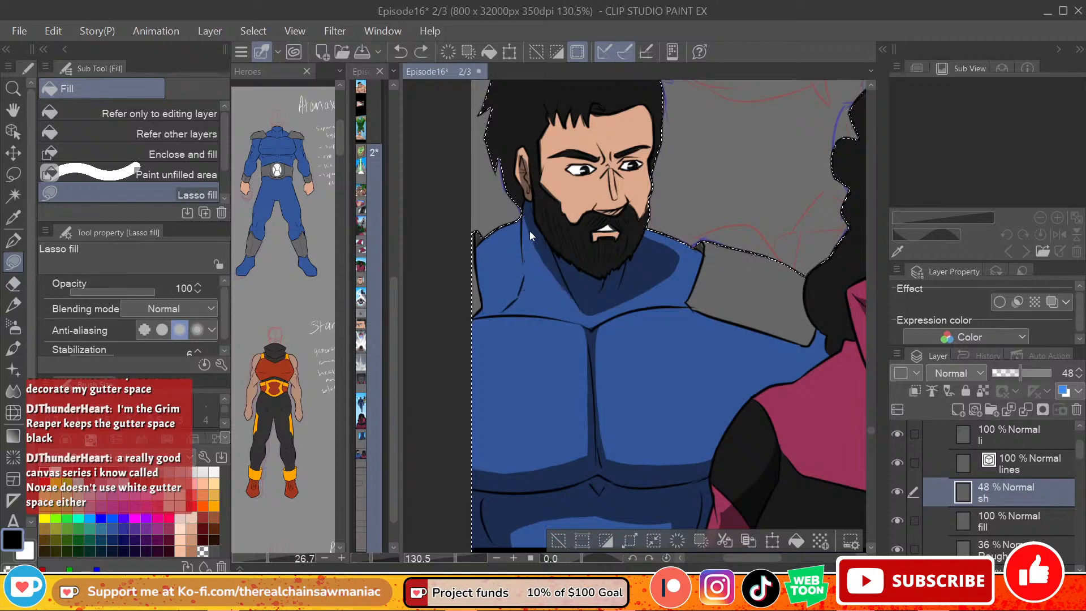
mouse_move(526, 216)
left_mouse_down()
mouse_move(521, 294)
mouse_move(532, 284)
mouse_move(574, 304)
left_mouse_up()
key("ctrl+z")
mouse_move(526, 216)
left_mouse_down()
mouse_move(520, 296)
mouse_move(586, 313)
left_mouse_up()
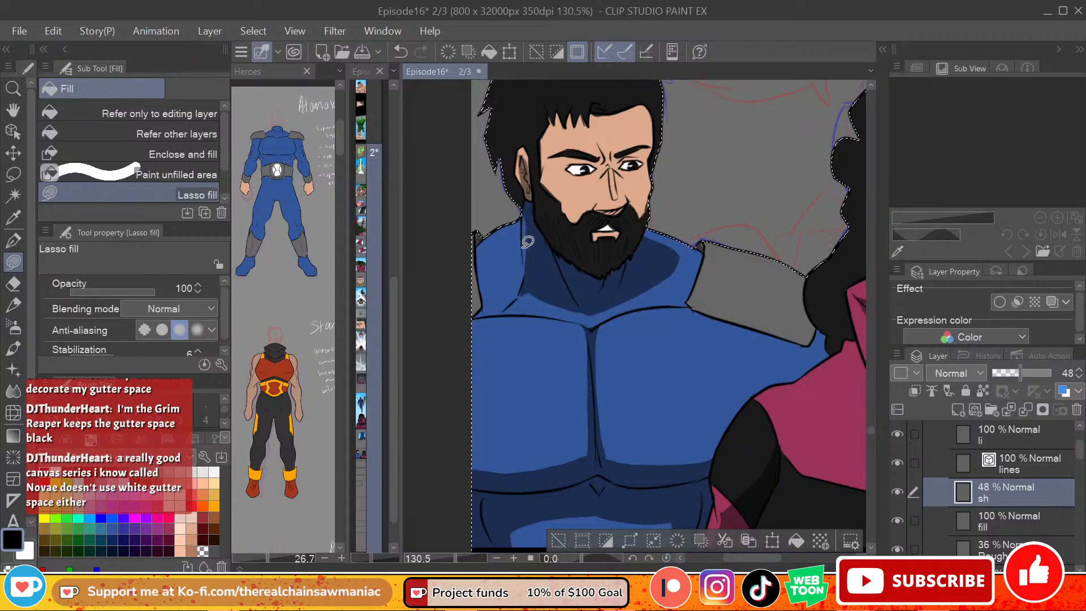
Step: Lasso-fill a shadow on the slope between the man's neck and the shoulder pad at the panel's edge, redoing it once
mouse_move(528, 268)
left_mouse_down()
mouse_move(521, 230)
mouse_move(483, 259)
mouse_move(492, 291)
mouse_move(547, 284)
mouse_move(470, 323)
mouse_move(479, 264)
left_mouse_up()
key("ctrl+z")
key("ctrl+z")
mouse_move(523, 292)
left_mouse_down()
mouse_move(471, 320)
mouse_move(481, 265)
left_mouse_up()
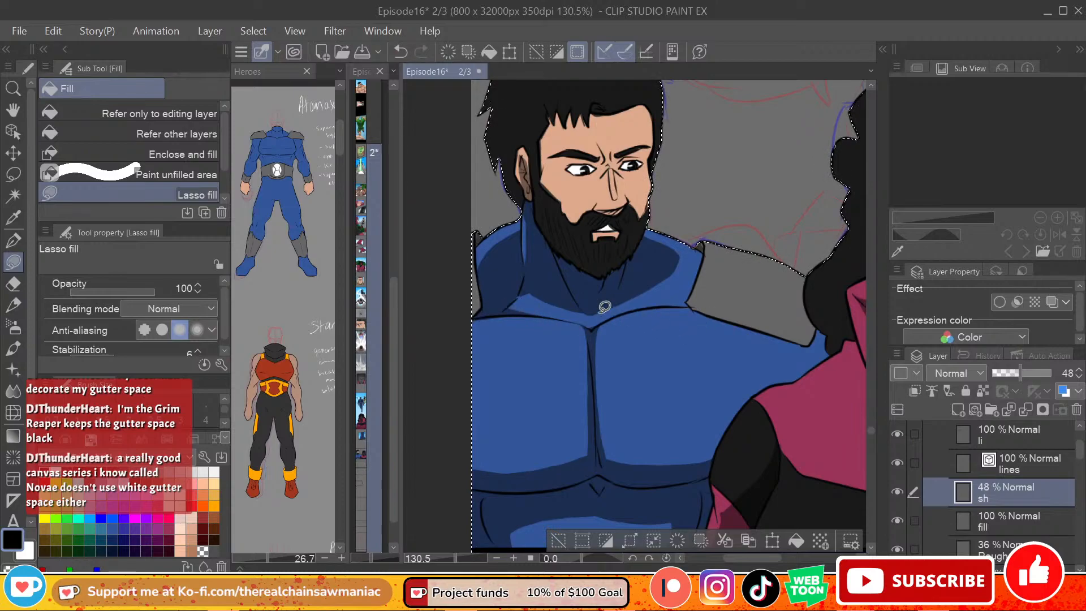
Step: Lasso-fill the base of the man's neck with shadow down to the top of his chest, redoing it once
mouse_move(528, 284)
left_mouse_down()
mouse_move(559, 323)
mouse_move(595, 328)
mouse_move(659, 303)
mouse_move(662, 292)
mouse_move(657, 307)
mouse_move(590, 330)
left_mouse_up()
key("ctrl+z")
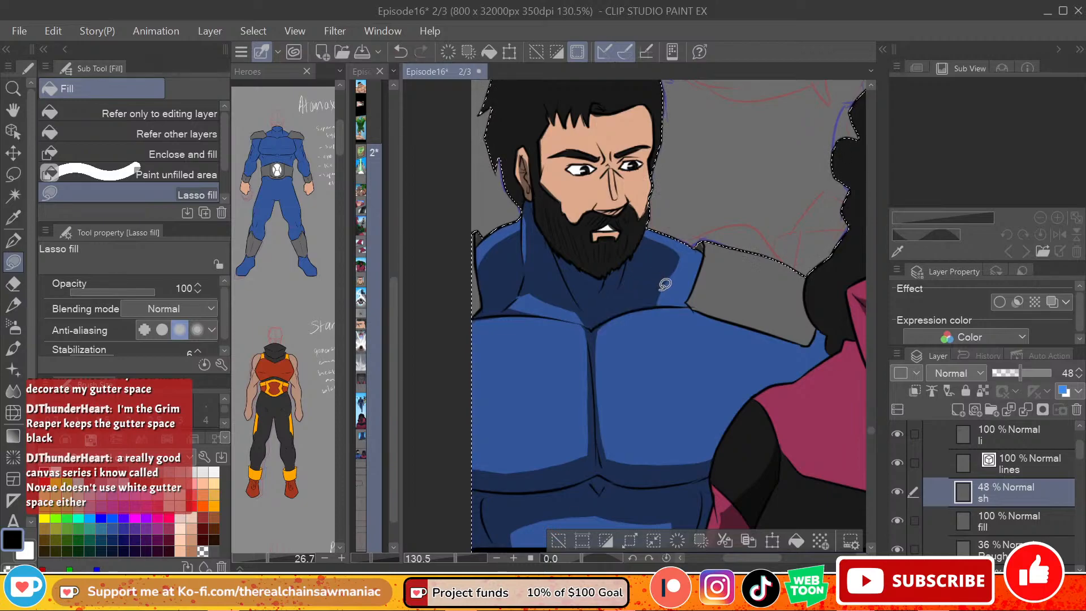
mouse_move(523, 286)
left_mouse_down()
mouse_move(517, 299)
mouse_move(597, 322)
left_mouse_up()
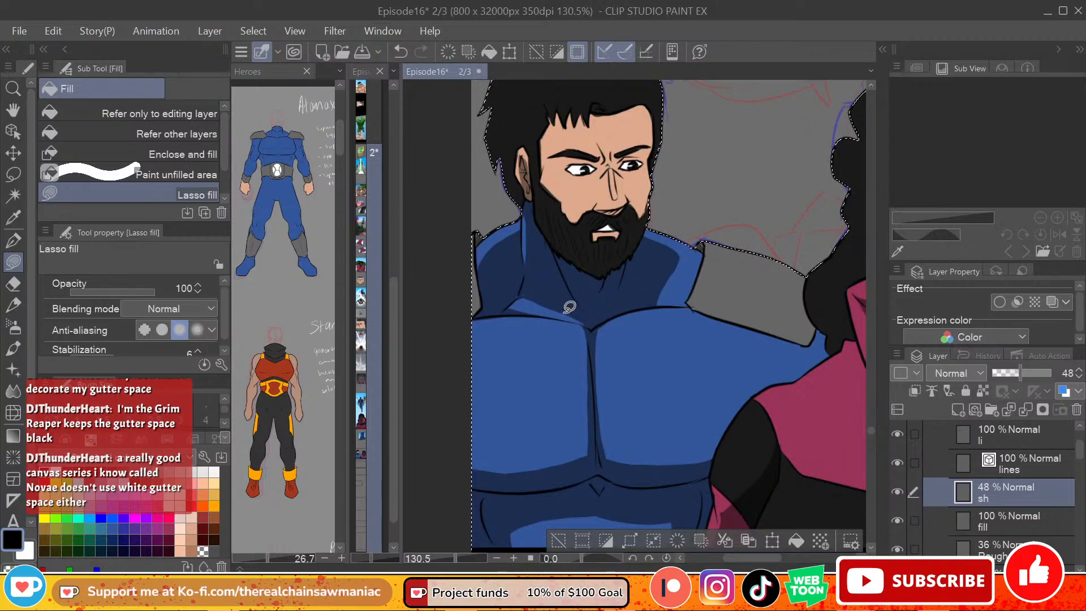
Step: Lasso-fill the remaining lit strip above the man's collarbone with shadow, undoing the trial fills
mouse_move(531, 298)
left_mouse_down()
mouse_move(602, 330)
mouse_move(602, 295)
left_mouse_up()
key("ctrl+z")
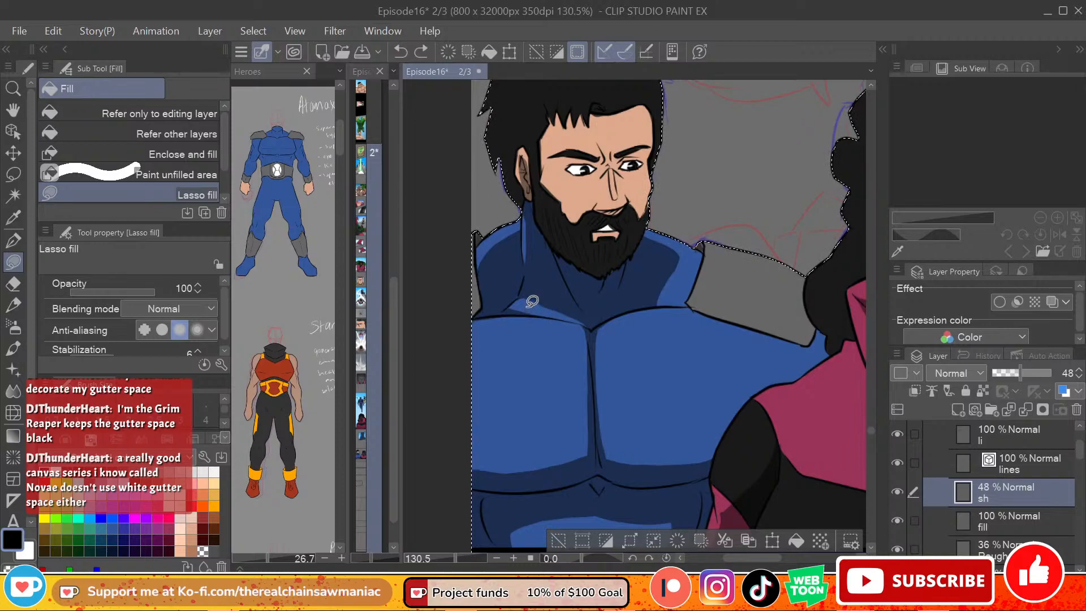
mouse_move(516, 304)
left_mouse_down()
mouse_move(601, 325)
mouse_move(594, 339)
mouse_move(513, 301)
mouse_move(552, 291)
mouse_move(608, 325)
left_mouse_up()
key("ctrl+z")
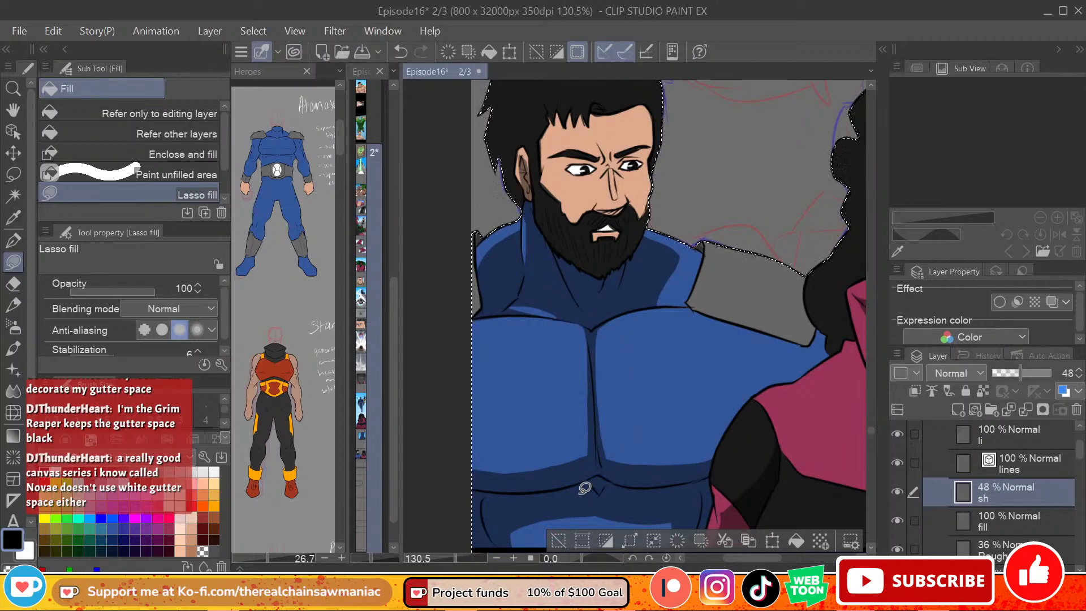
key("ctrl+z")
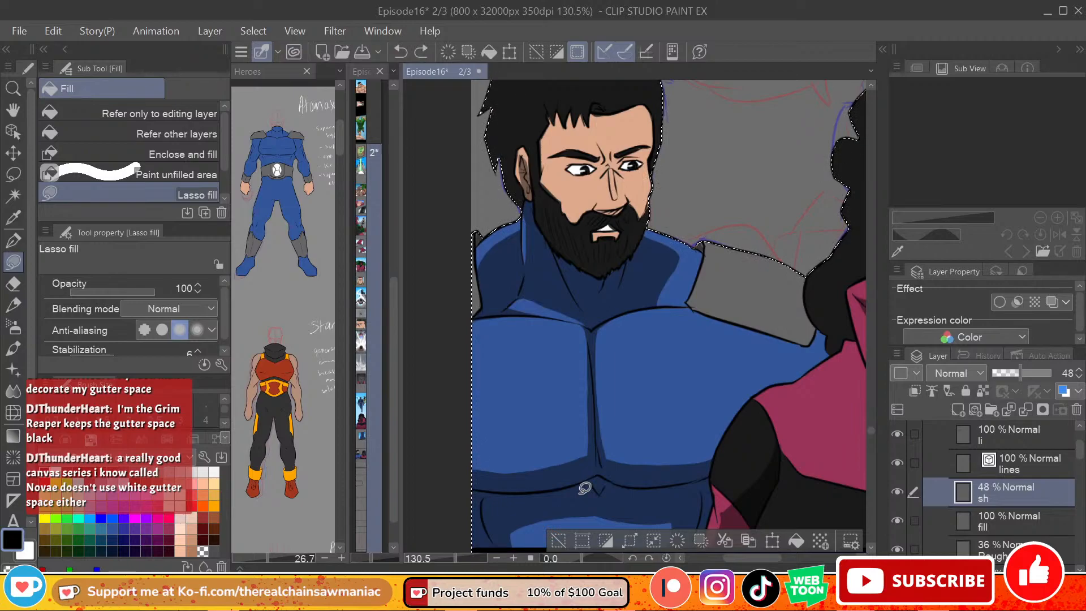
mouse_move(517, 302)
left_mouse_down()
mouse_move(527, 287)
mouse_move(527, 305)
mouse_move(563, 311)
mouse_move(537, 316)
mouse_move(563, 312)
mouse_move(516, 308)
mouse_move(571, 315)
mouse_move(521, 300)
left_mouse_up()
key("ctrl+z")
key("ctrl+z")
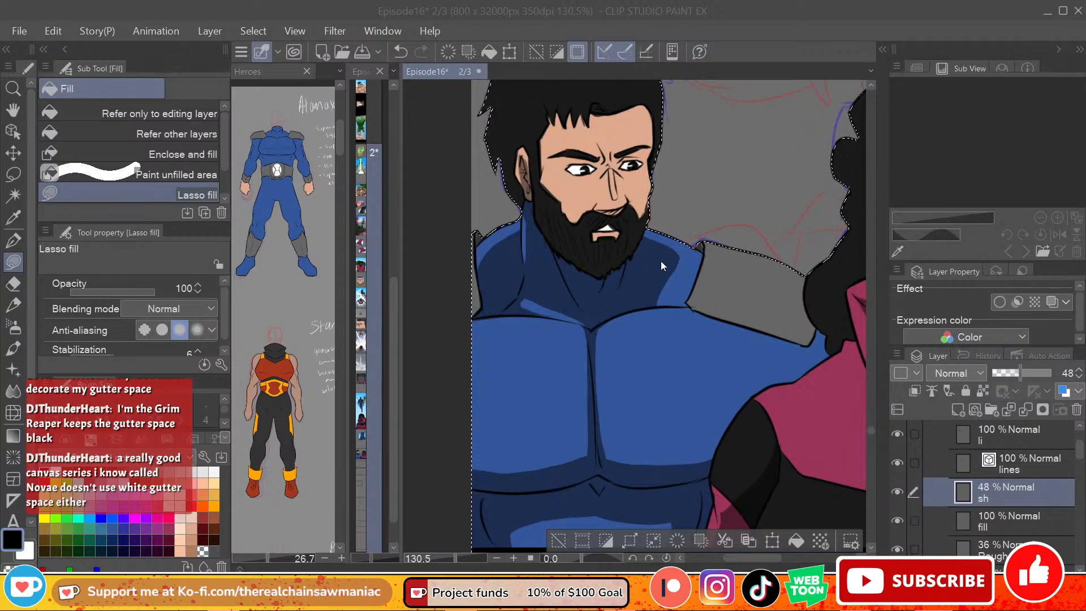
mouse_move(516, 305)
left_mouse_down()
mouse_move(556, 314)
mouse_move(517, 286)
mouse_move(516, 303)
mouse_move(570, 320)
mouse_move(541, 290)
mouse_move(562, 320)
mouse_move(594, 329)
mouse_move(594, 286)
left_mouse_up()
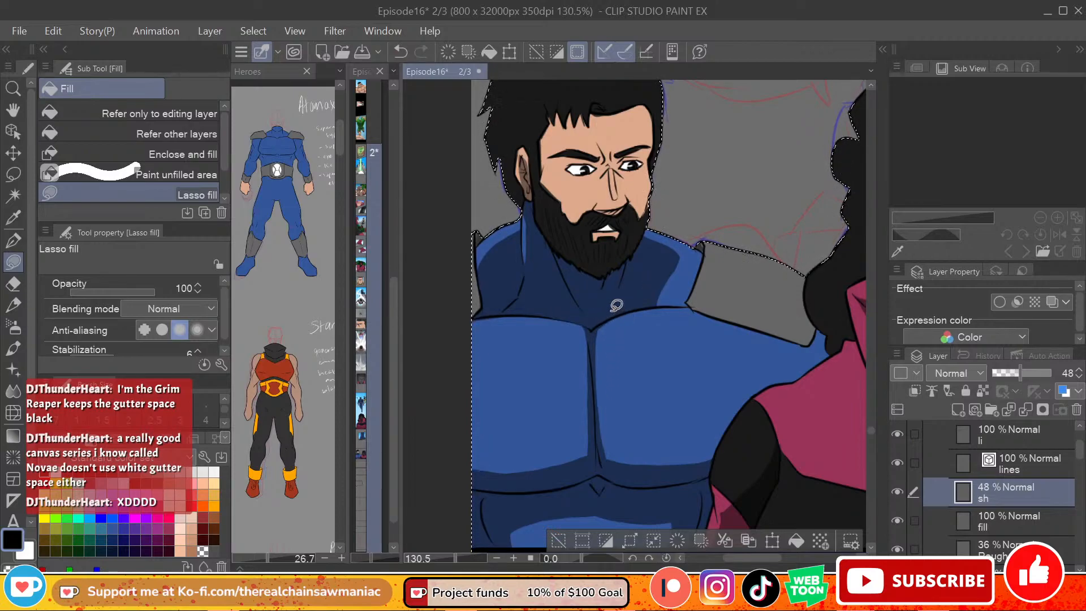
Step: Lasso-fill jagged, spiked shadows down both sides of the man's chest centre line
mouse_move(649, 304)
left_mouse_down()
mouse_move(609, 333)
mouse_move(647, 470)
mouse_move(606, 387)
left_mouse_up()
key("ctrl+z")
mouse_move(629, 311)
left_mouse_down()
mouse_move(604, 352)
mouse_move(627, 344)
mouse_move(604, 361)
mouse_move(654, 355)
mouse_move(607, 379)
mouse_move(610, 400)
mouse_move(643, 414)
mouse_move(609, 417)
mouse_move(622, 442)
mouse_move(613, 440)
mouse_move(613, 469)
mouse_move(601, 453)
mouse_move(598, 327)
left_mouse_up()
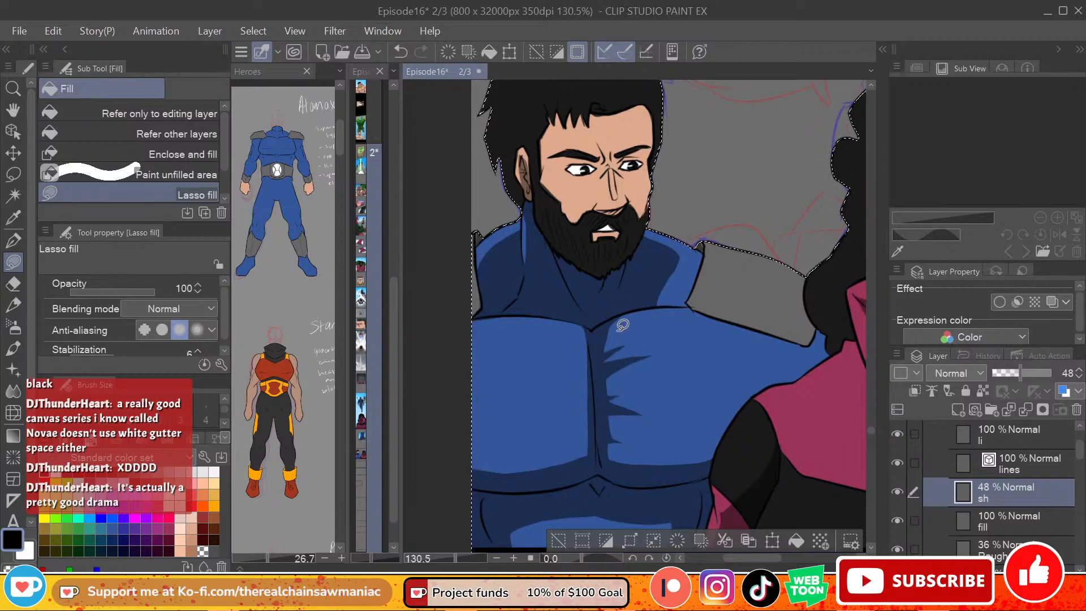
mouse_move(573, 314)
left_mouse_down()
mouse_move(551, 315)
mouse_move(585, 360)
mouse_move(575, 396)
mouse_move(544, 426)
mouse_move(583, 422)
mouse_move(558, 458)
mouse_move(594, 447)
mouse_move(601, 333)
left_mouse_up()
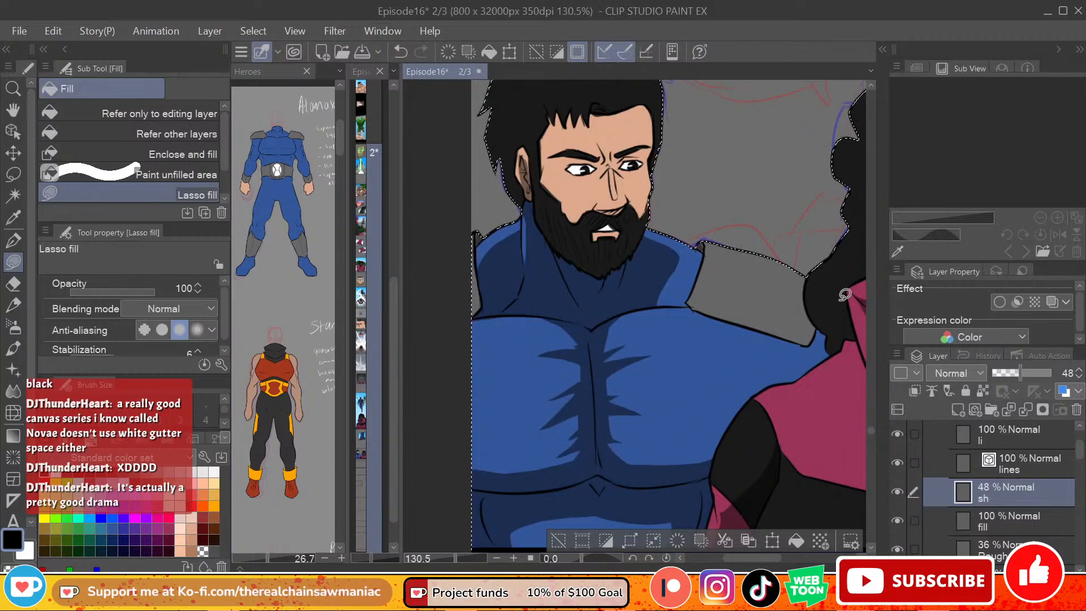
Step: Lasso-fill a shadow on the man's blue suit between his shoulder pad and the woman's shoulder, redoing it once
left_click_drag(730, 557, 742, 557)
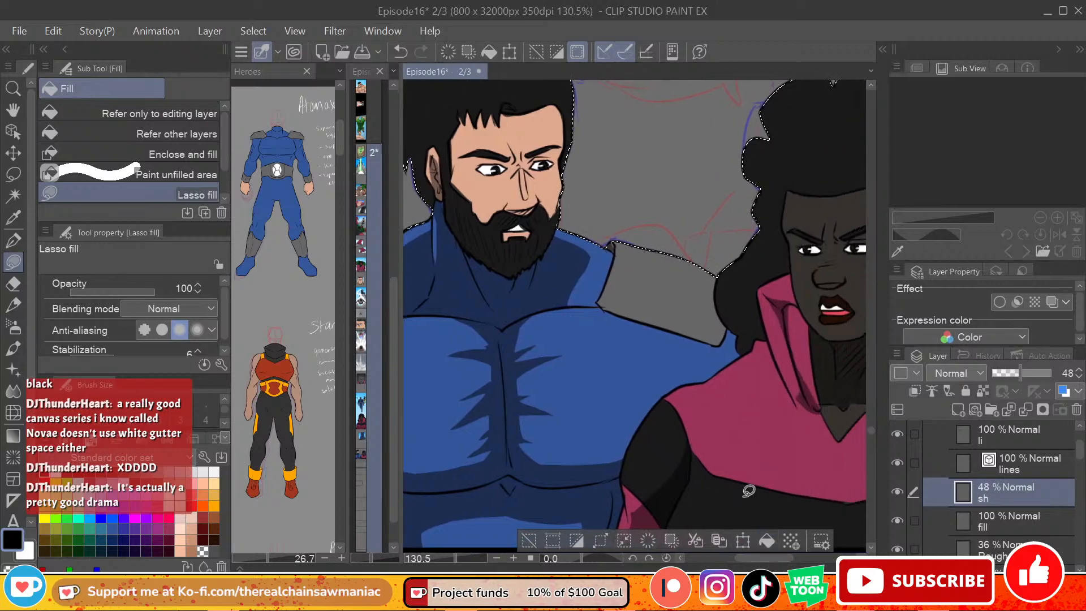
mouse_move(652, 411)
left_mouse_down()
mouse_move(628, 323)
mouse_move(635, 438)
mouse_move(651, 382)
left_mouse_up()
key("ctrl+z")
mouse_move(652, 408)
left_mouse_down()
mouse_move(741, 354)
mouse_move(743, 334)
mouse_move(721, 339)
mouse_move(728, 350)
left_mouse_up()
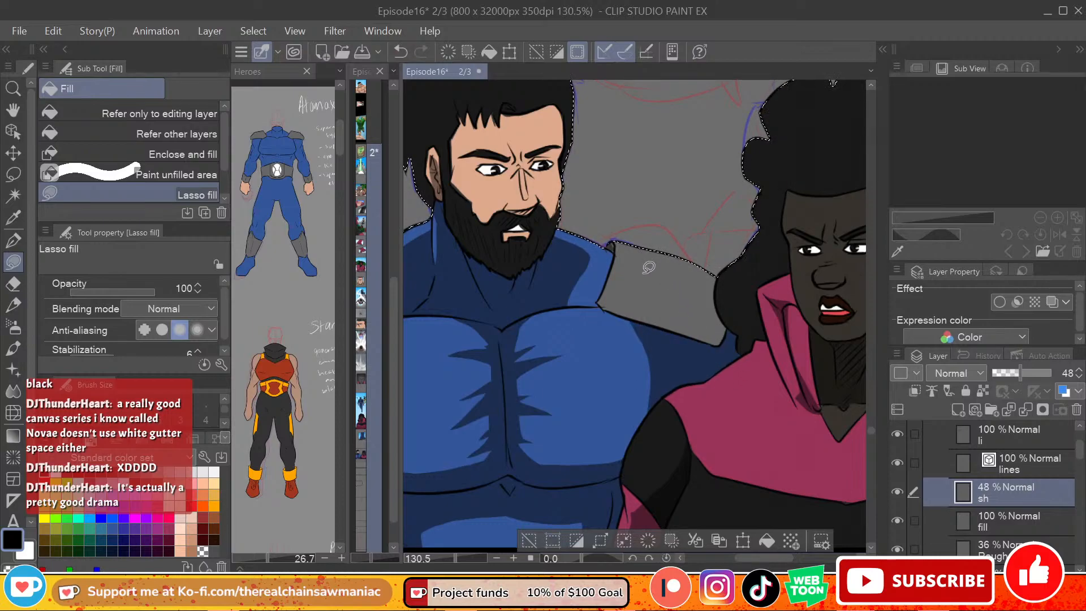
mouse_move(597, 303)
left_mouse_down()
mouse_move(645, 334)
mouse_move(617, 313)
mouse_move(630, 315)
mouse_move(649, 350)
mouse_move(589, 308)
mouse_move(560, 306)
mouse_move(578, 257)
mouse_move(612, 265)
mouse_move(604, 287)
mouse_move(605, 257)
mouse_move(614, 267)
mouse_move(630, 251)
mouse_move(583, 252)
left_mouse_up()
key("ctrl+z")
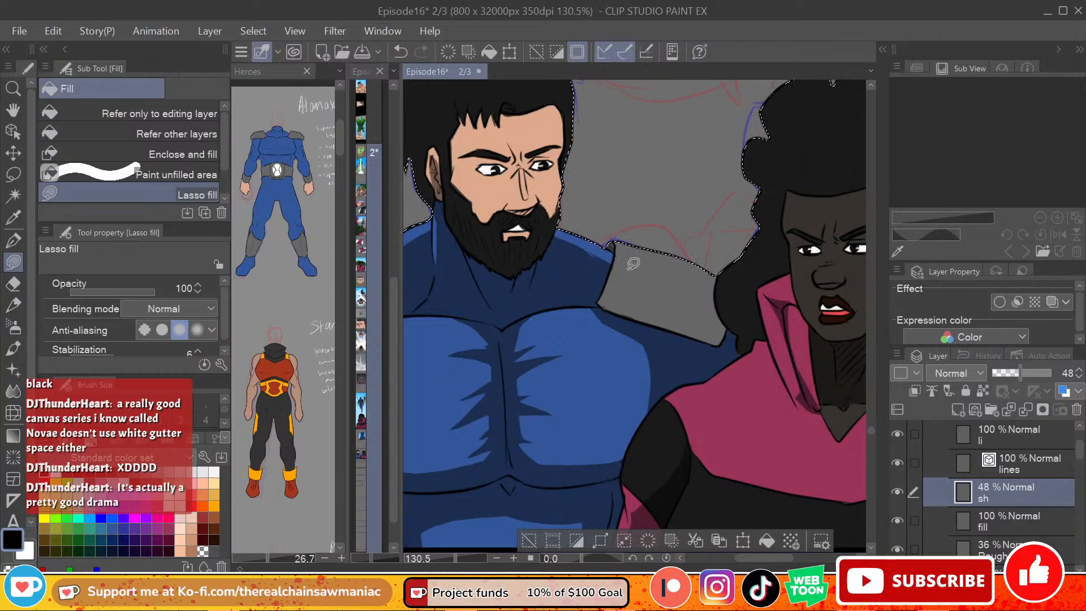
key("ctrl+z")
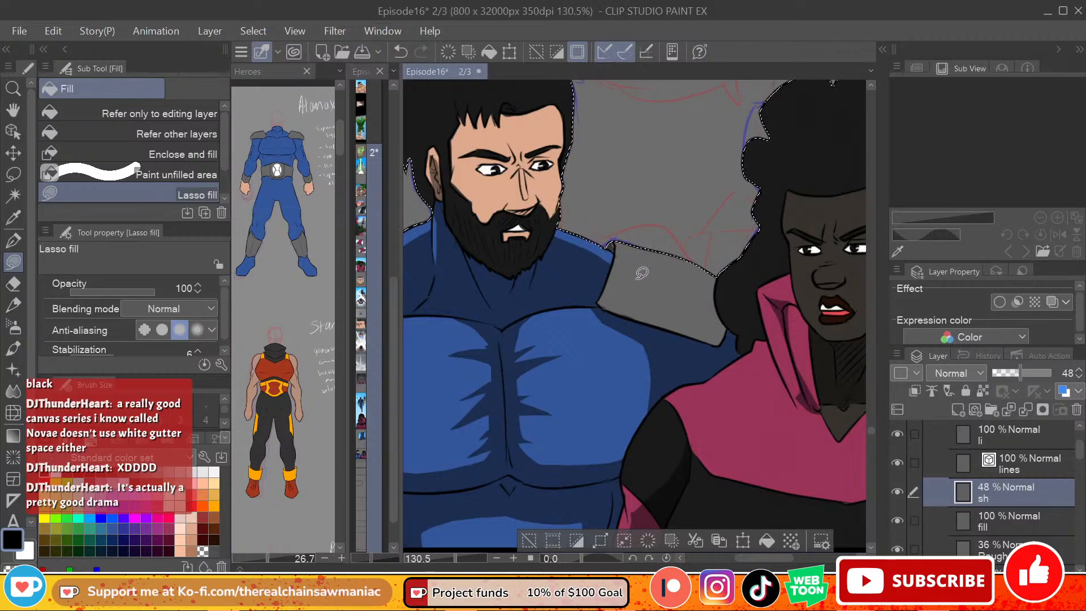
Step: Lasso-fill shadow along the lower and inner edges of the man's grey shoulder pad beside the woman, redoing one fill
mouse_move(607, 320)
left_mouse_down()
mouse_move(598, 312)
mouse_move(615, 260)
mouse_move(673, 319)
mouse_move(724, 337)
mouse_move(719, 348)
mouse_move(733, 342)
left_mouse_up()
mouse_move(618, 287)
left_mouse_down()
mouse_move(735, 335)
mouse_move(725, 326)
left_mouse_up()
key("ctrl+z")
mouse_move(615, 284)
left_mouse_down()
mouse_move(720, 347)
mouse_move(728, 338)
left_mouse_up()
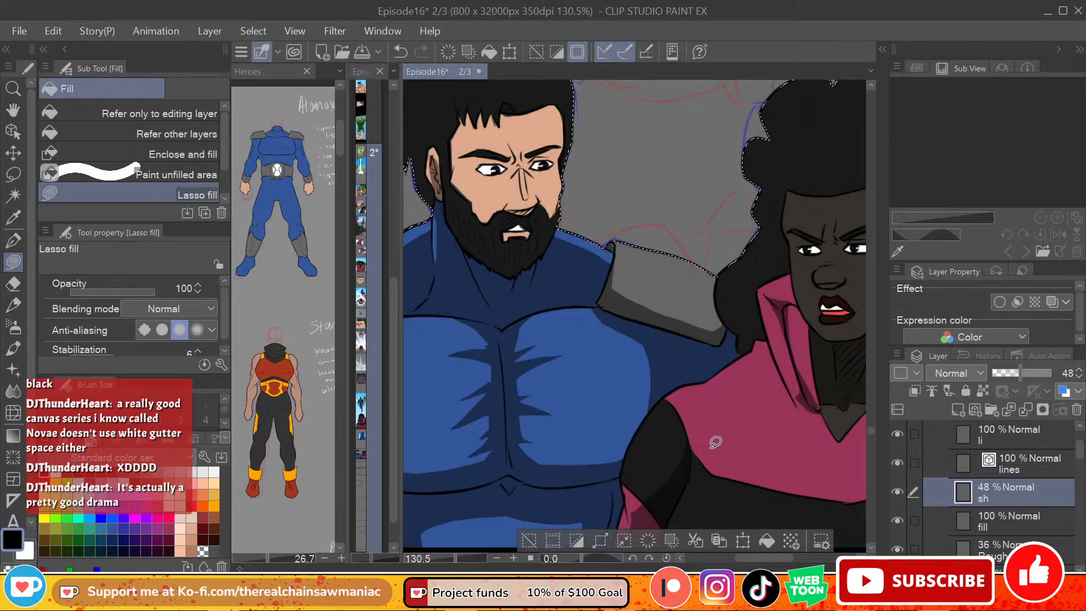
Step: Lasso-fill shadow on the man's other grey shoulder pad, at the panel edge
left_click_drag(800, 559, 778, 565)
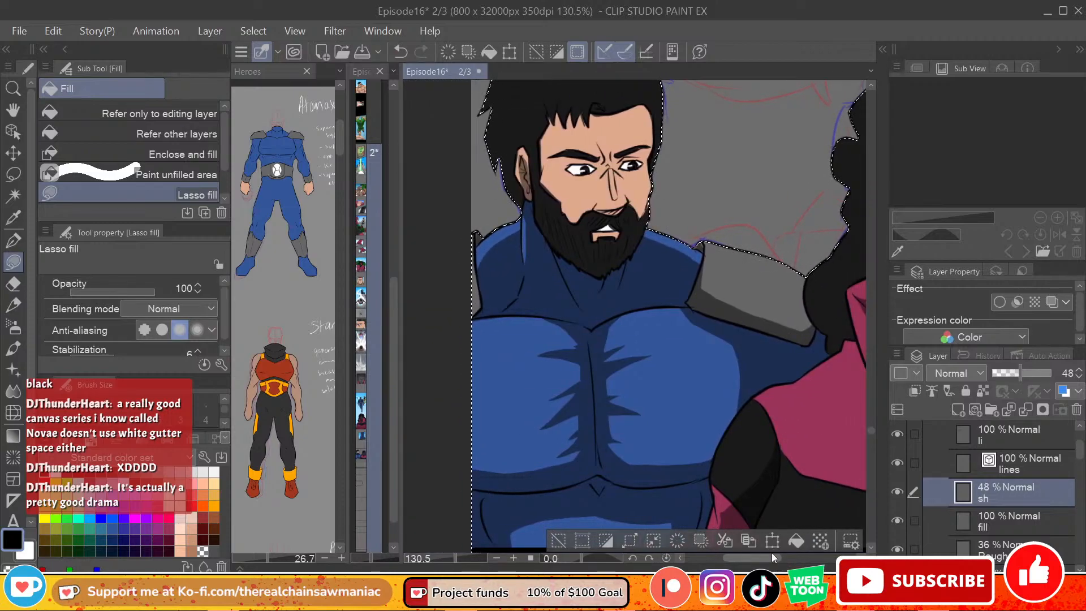
left_click_drag(461, 324, 490, 309)
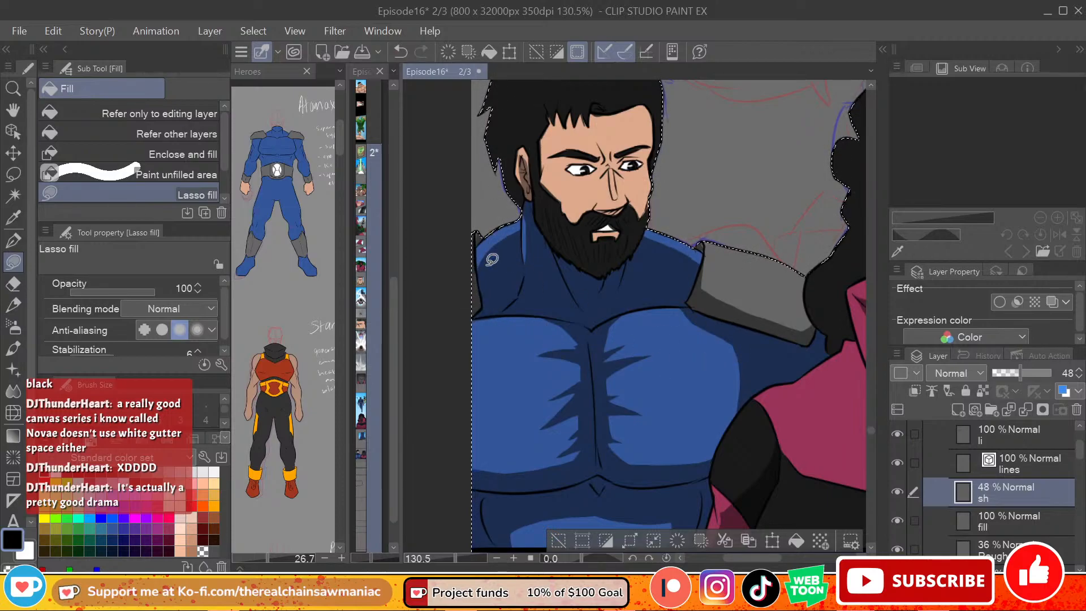
mouse_move(478, 228)
left_mouse_down()
mouse_move(481, 285)
mouse_move(485, 256)
left_mouse_up()
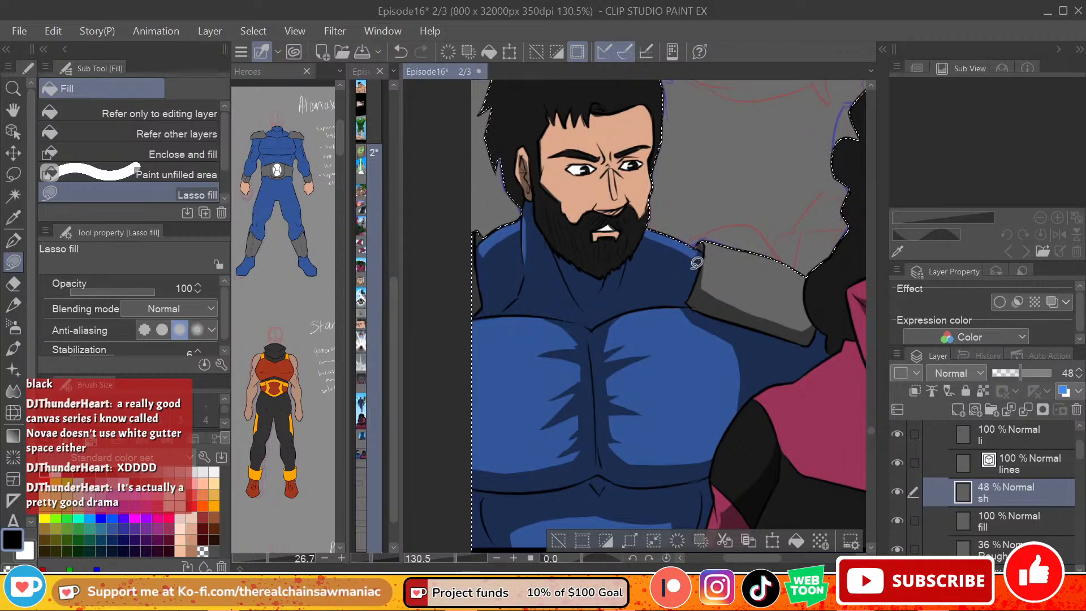
Step: Lasso-fill shadow between the man's eyes and under his brows, undoing the trial fills on his face
left_click_drag(775, 560, 769, 560)
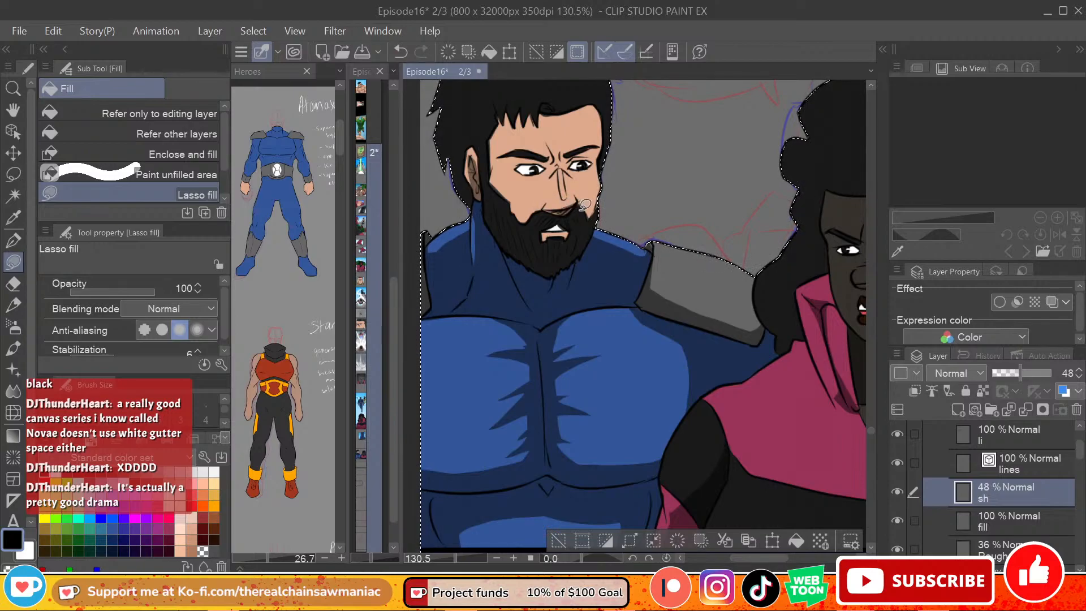
key("ctrl+z")
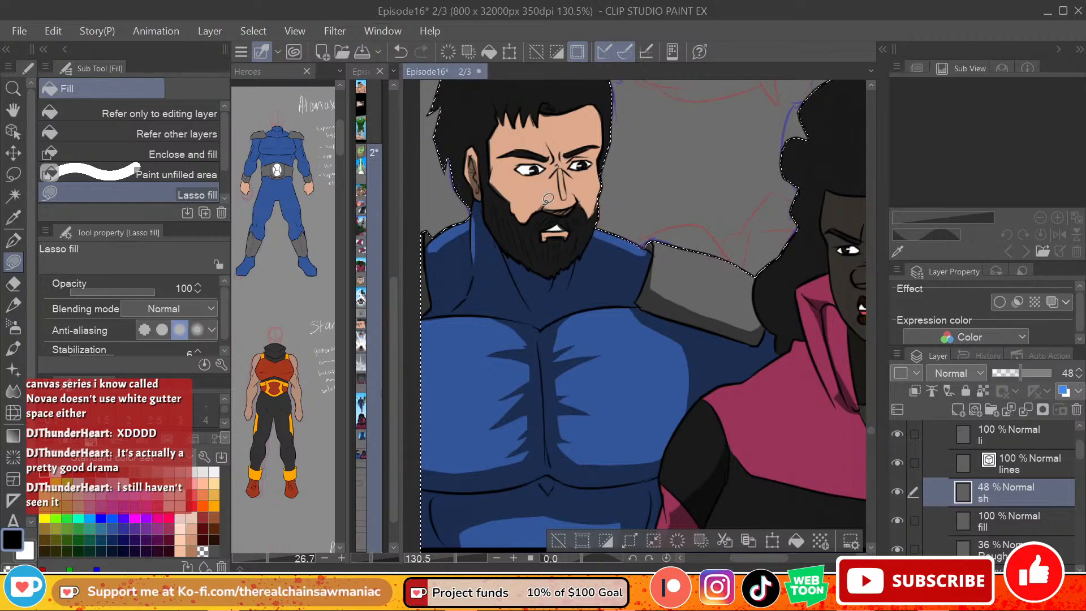
mouse_move(547, 180)
left_mouse_down()
mouse_move(577, 170)
mouse_move(579, 154)
mouse_move(600, 142)
mouse_move(572, 152)
mouse_move(552, 142)
mouse_move(547, 173)
mouse_move(603, 154)
mouse_move(580, 169)
mouse_move(531, 169)
mouse_move(574, 145)
mouse_move(518, 164)
mouse_move(524, 150)
mouse_move(555, 160)
left_mouse_up()
key("ctrl+z")
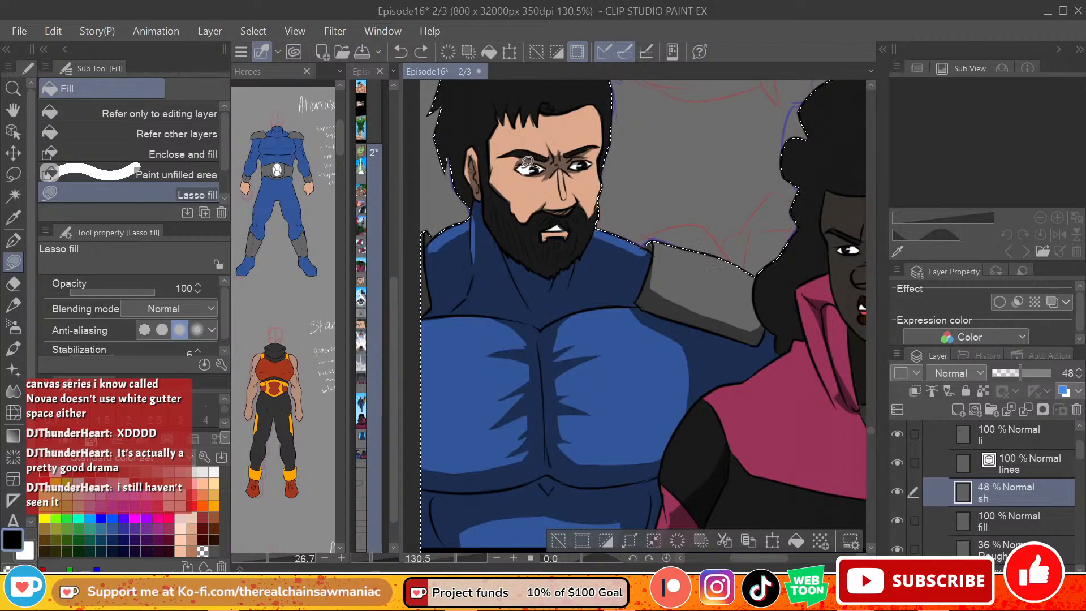
left_click_drag(520, 165, 543, 165)
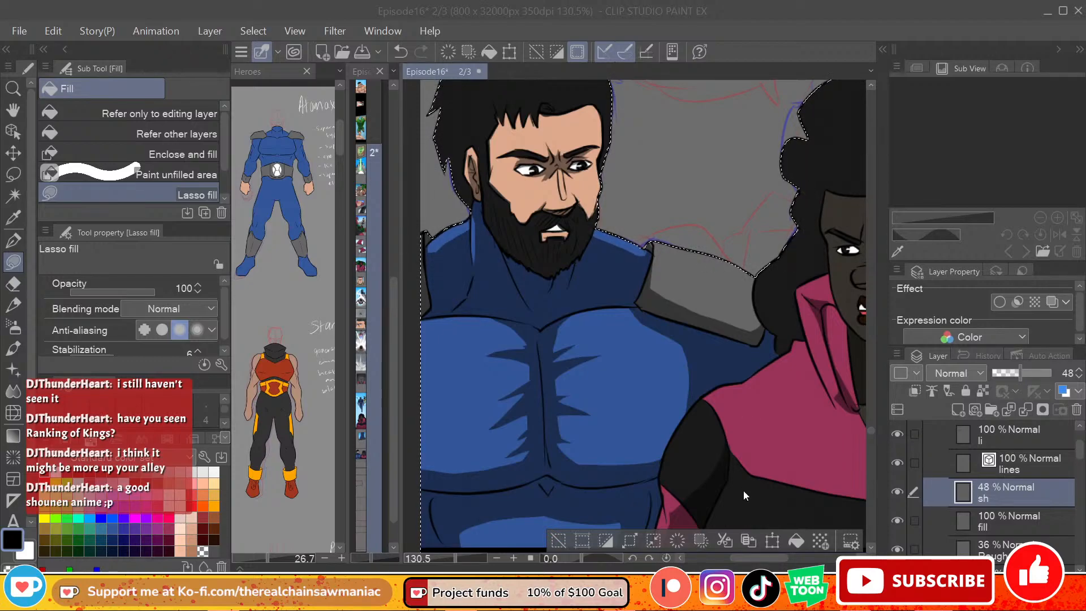
Step: Soften the upper edge of the shadow on the man's abdomen with the Soft eraser at size 40
scroll(678, 374, "down", 3)
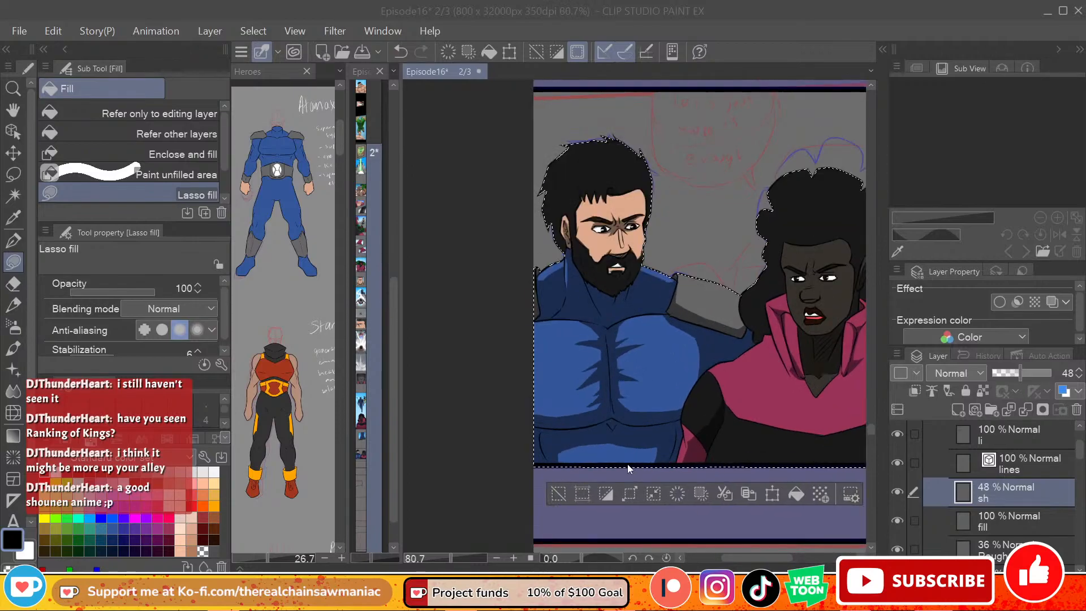
left_click(13, 284)
left_click(162, 130)
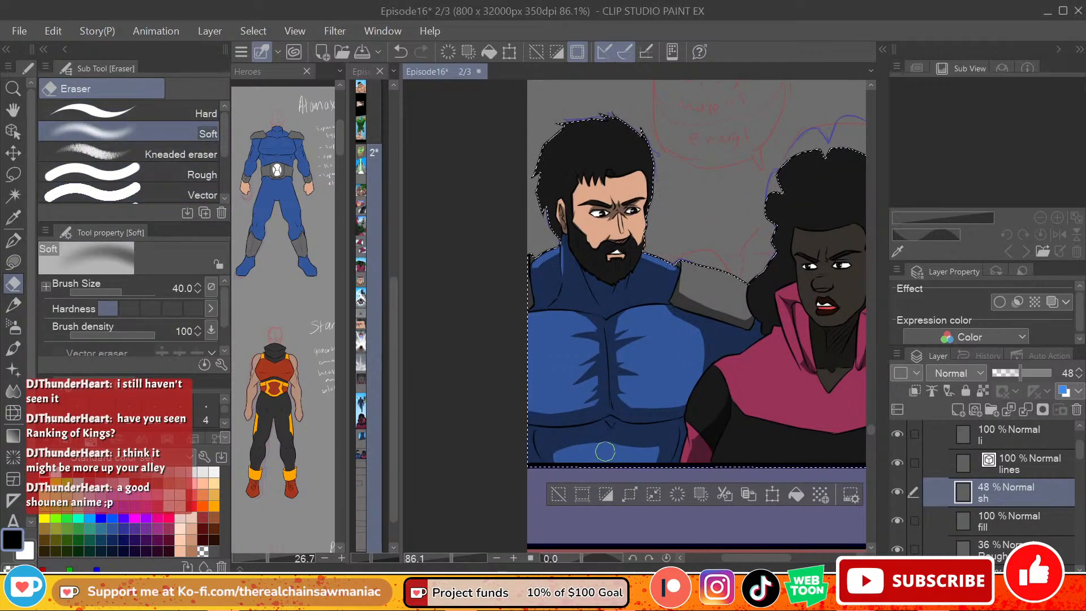
mouse_move(558, 457)
left_mouse_down()
mouse_move(651, 447)
mouse_move(654, 461)
mouse_move(643, 452)
mouse_move(621, 464)
mouse_move(663, 417)
mouse_move(645, 447)
left_mouse_up()
key("ctrl+z")
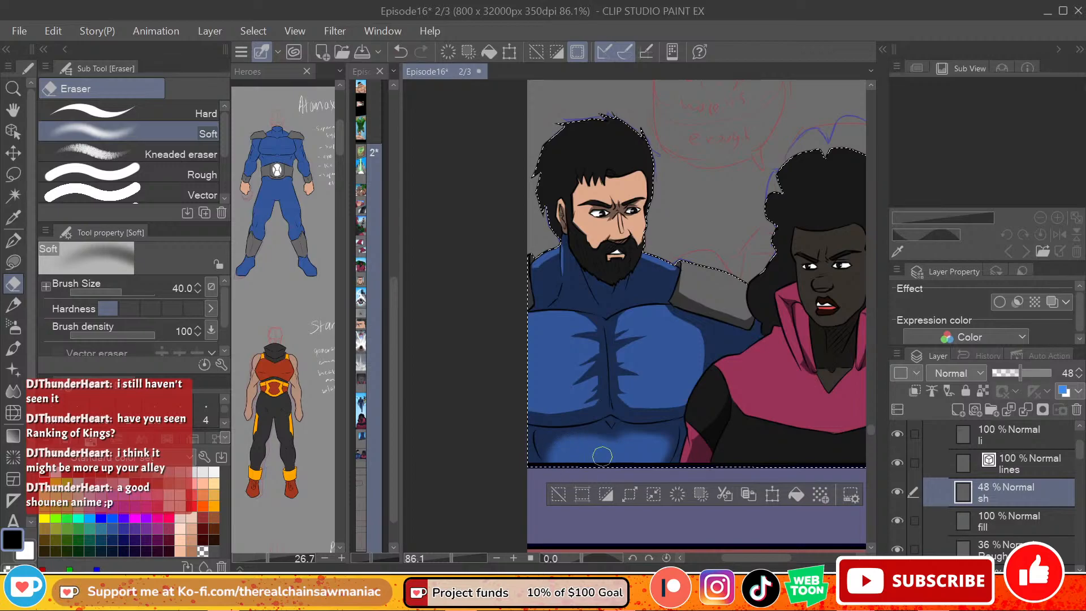
Step: Fade the spiked shadows on both sides of the man's chest with the Soft eraser
mouse_move(586, 355)
left_mouse_down()
mouse_move(587, 411)
mouse_move(523, 401)
mouse_move(595, 396)
mouse_move(532, 406)
left_mouse_up()
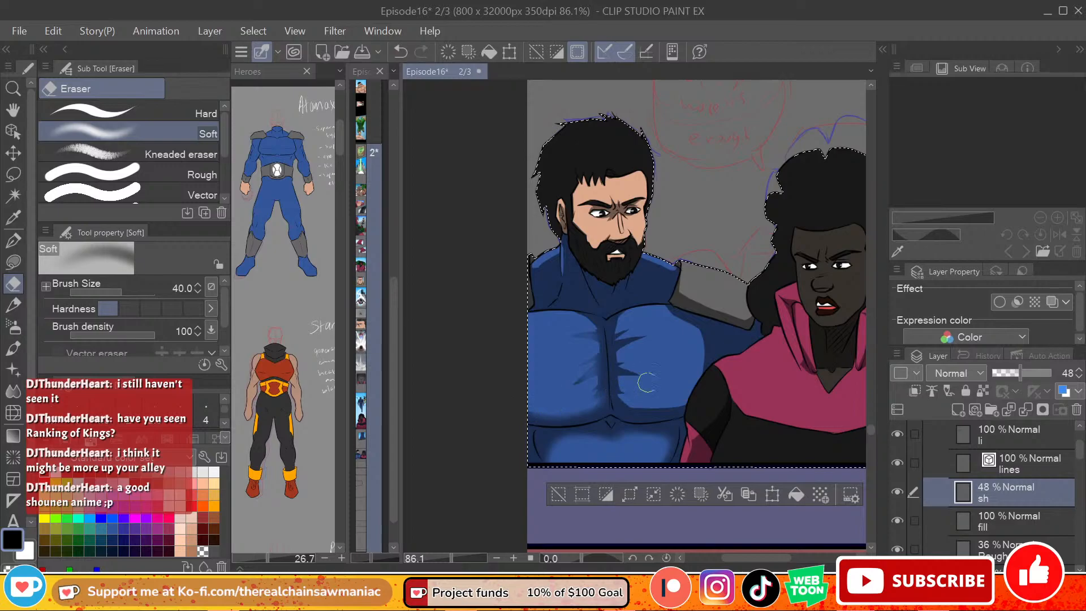
mouse_move(645, 328)
left_mouse_down()
mouse_move(631, 333)
mouse_move(624, 398)
left_mouse_up()
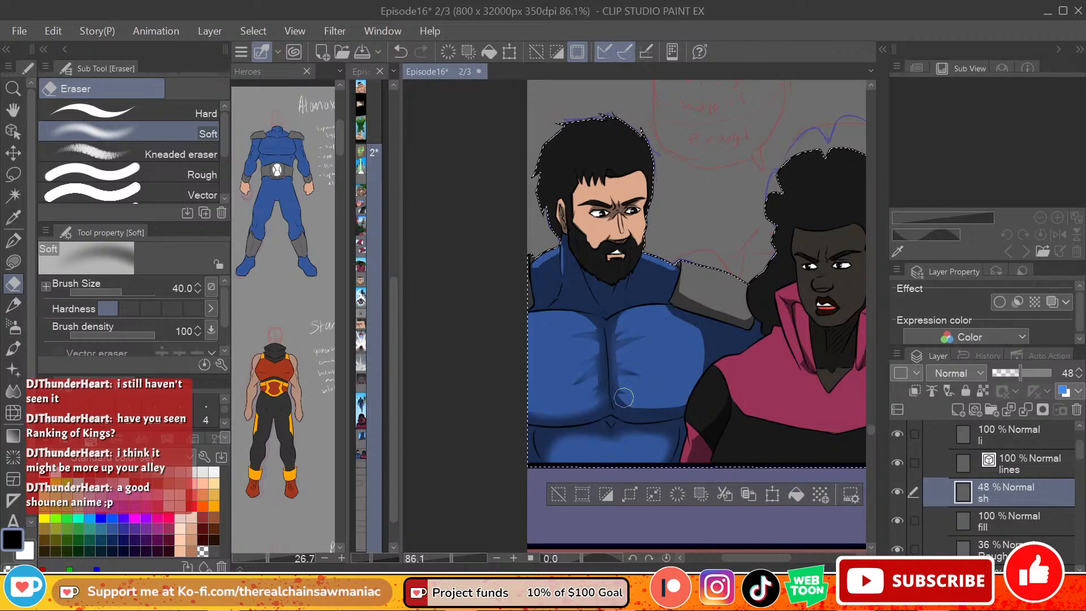
left_click_drag(628, 326, 621, 326)
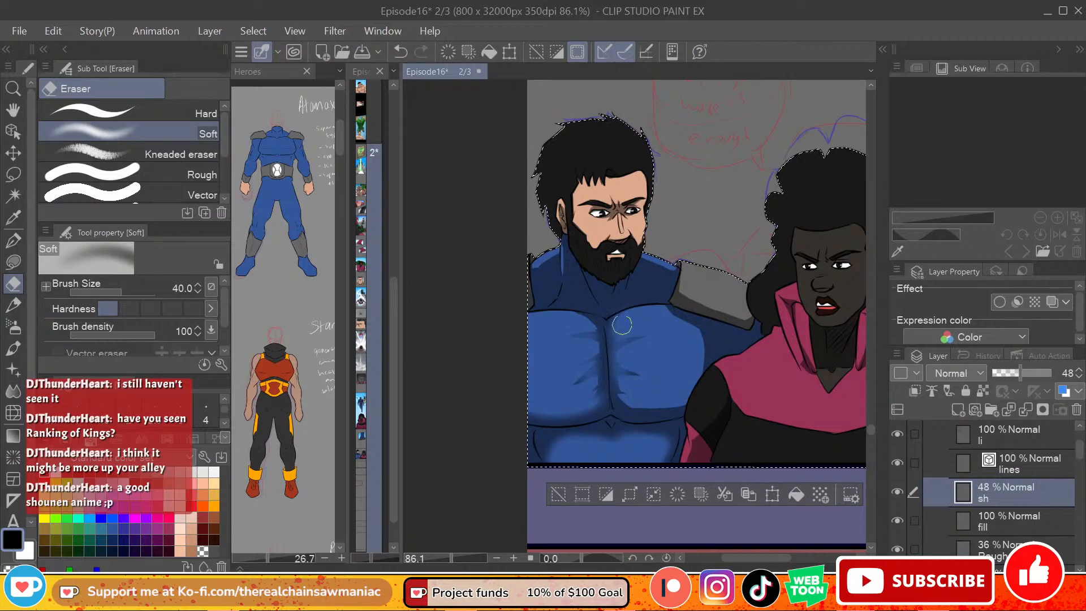
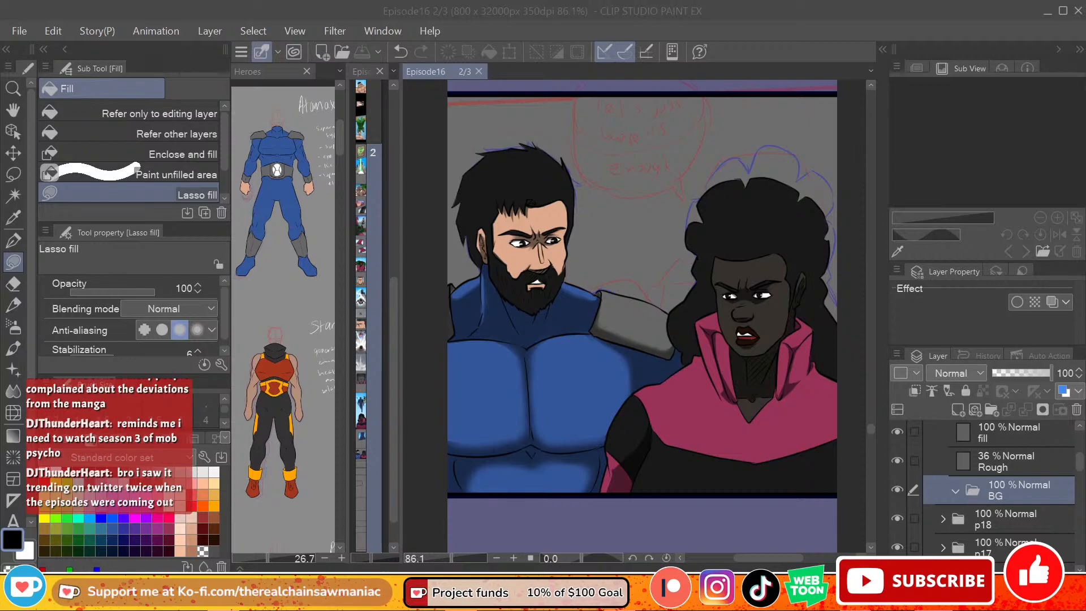
Step: Hide the Rough sketch layer of the p19 panel and save the file
left_click(914, 470)
left_click(897, 461)
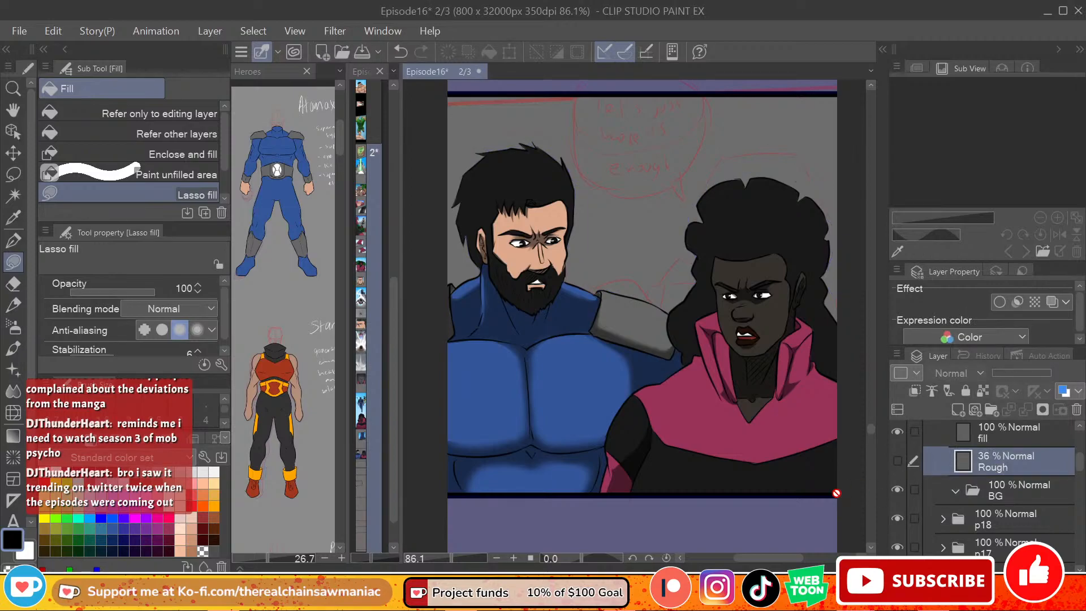
left_click(27, 33)
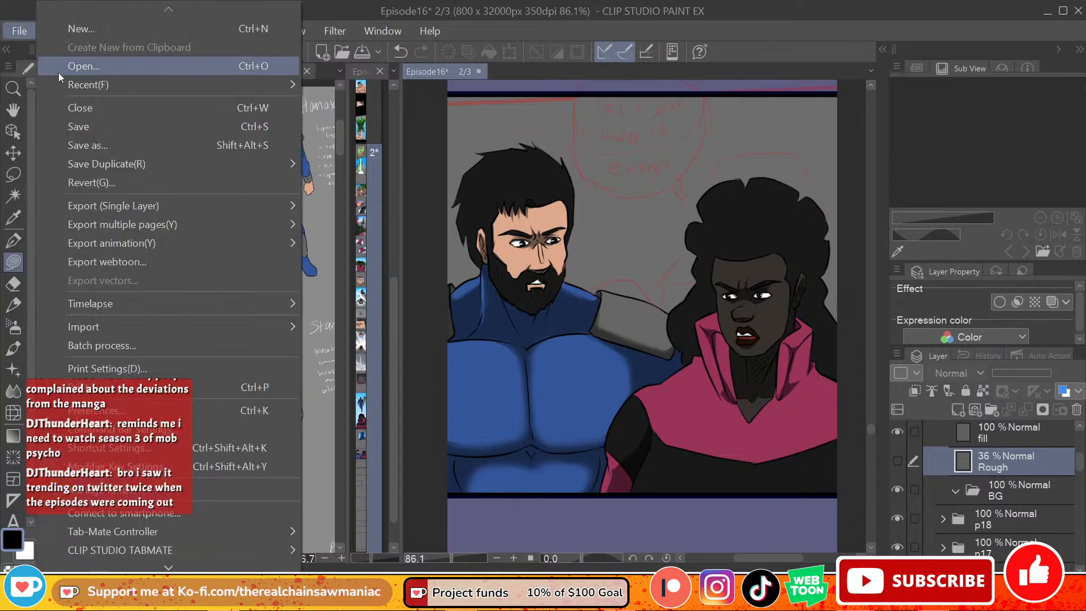
left_click(100, 129)
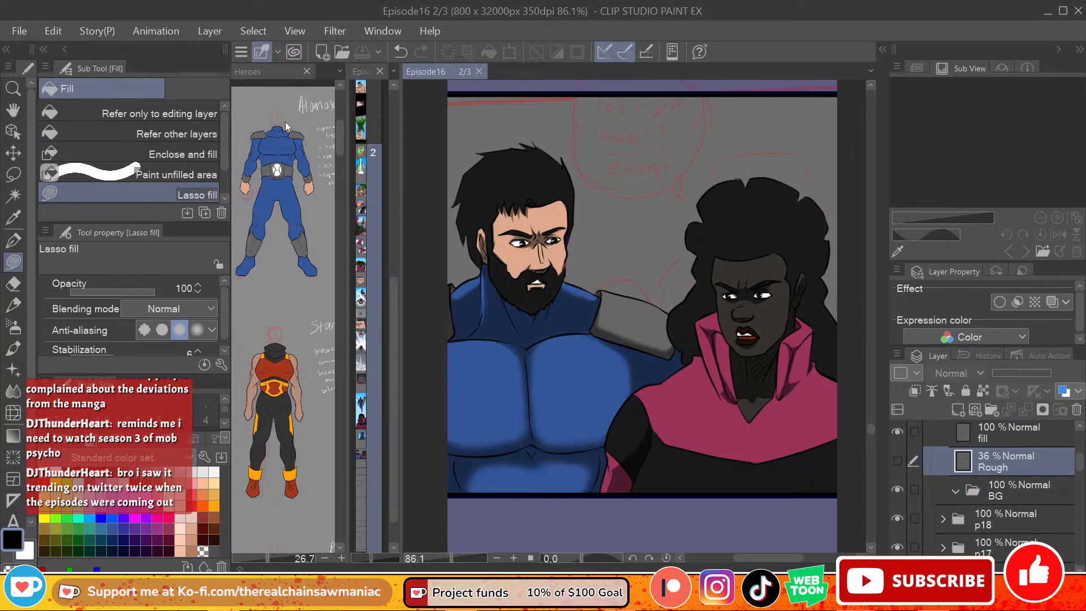
left_click(998, 495)
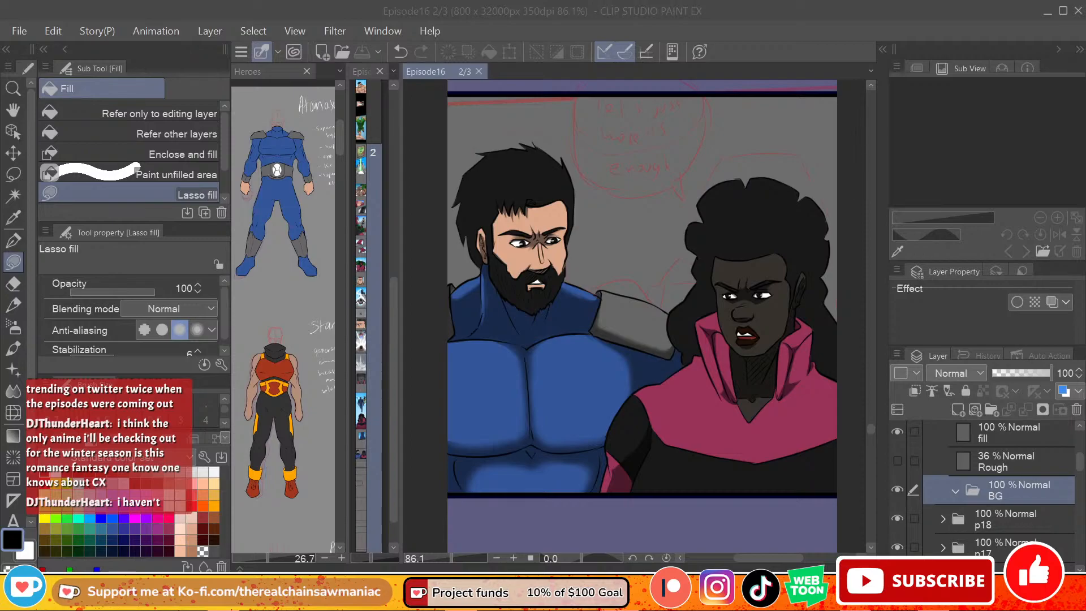
left_click_drag(524, 434, 980, 501)
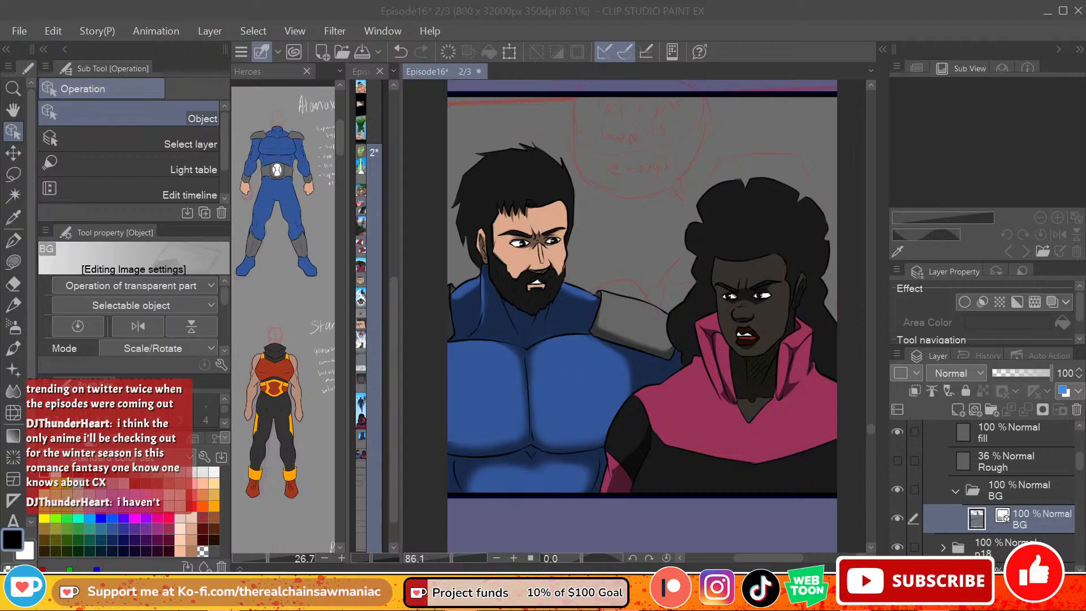
left_click(1027, 524)
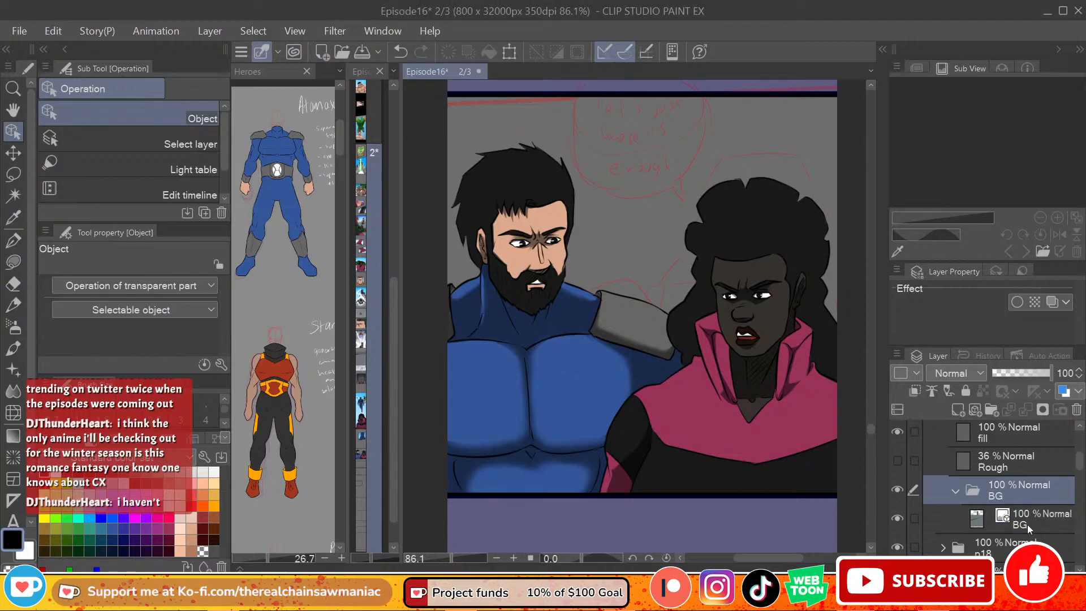
key("Delete")
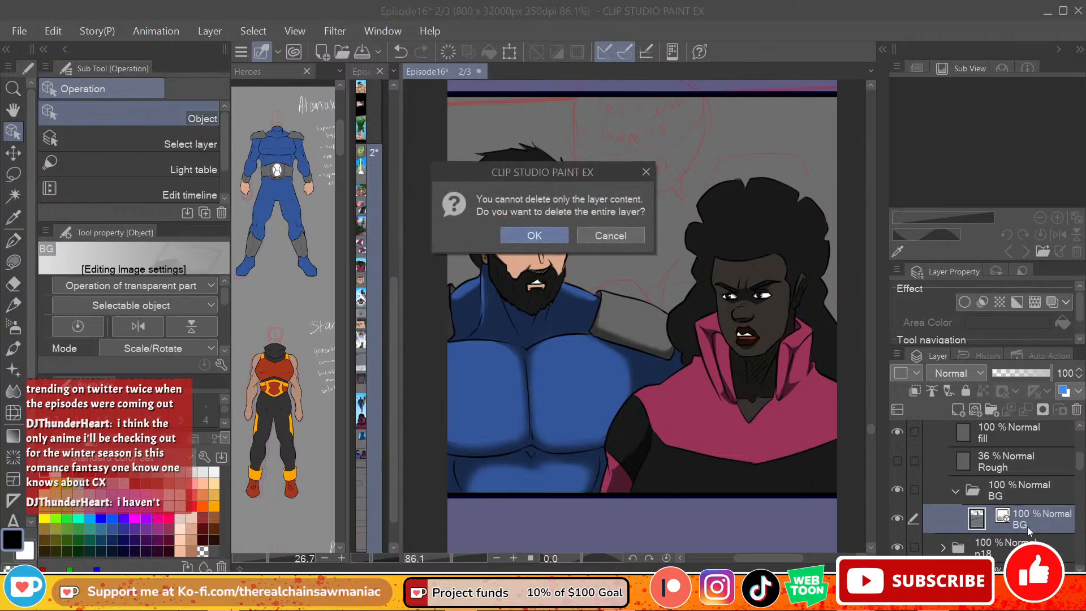
left_click(519, 240)
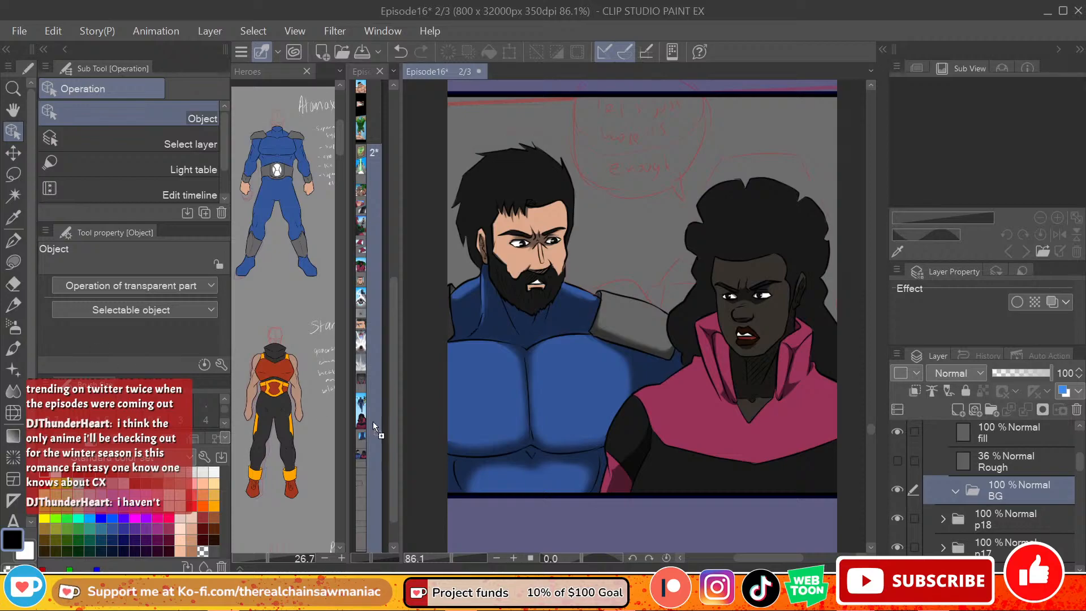
Step: Add the BG file object to the BG folder and paste the city background copy above it
left_click_drag(862, 403, 986, 495)
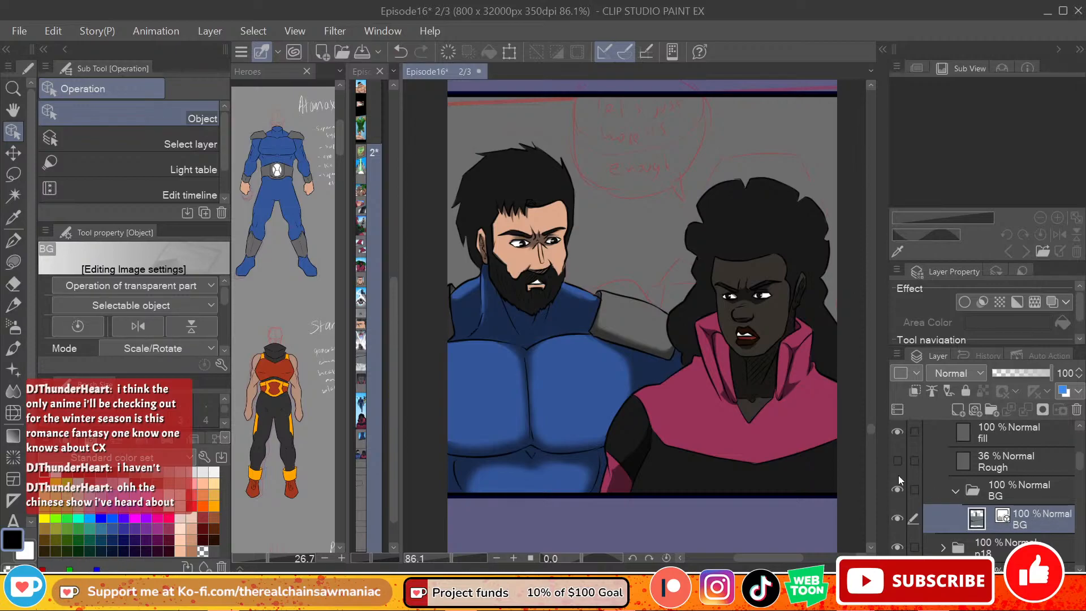
key("ctrl+v")
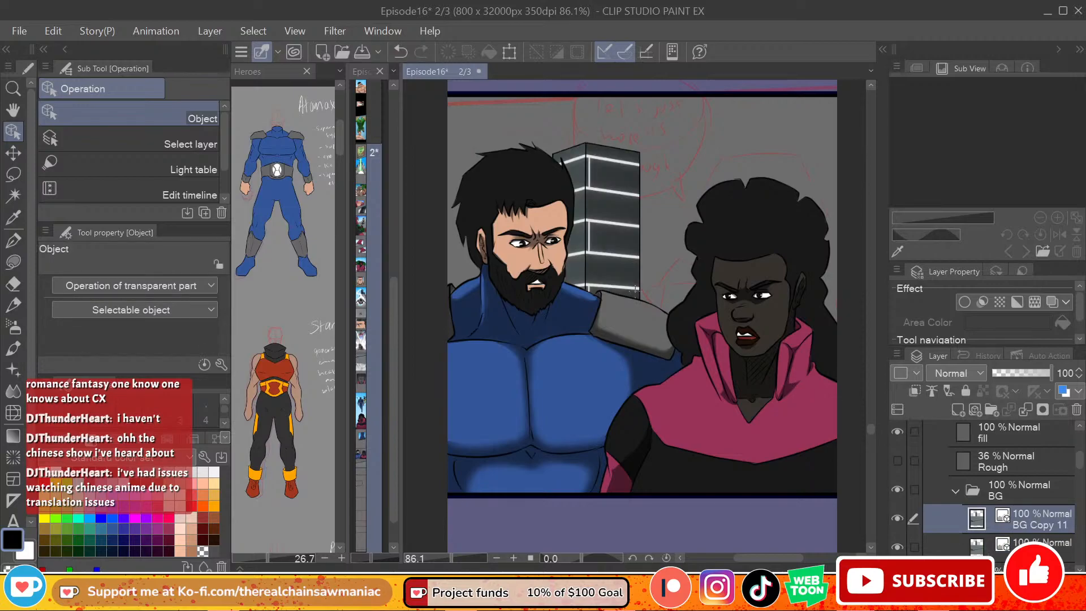
scroll(636, 291, "down", 2)
scroll(437, 262, "up", 2)
scroll(601, 204, "down", 4)
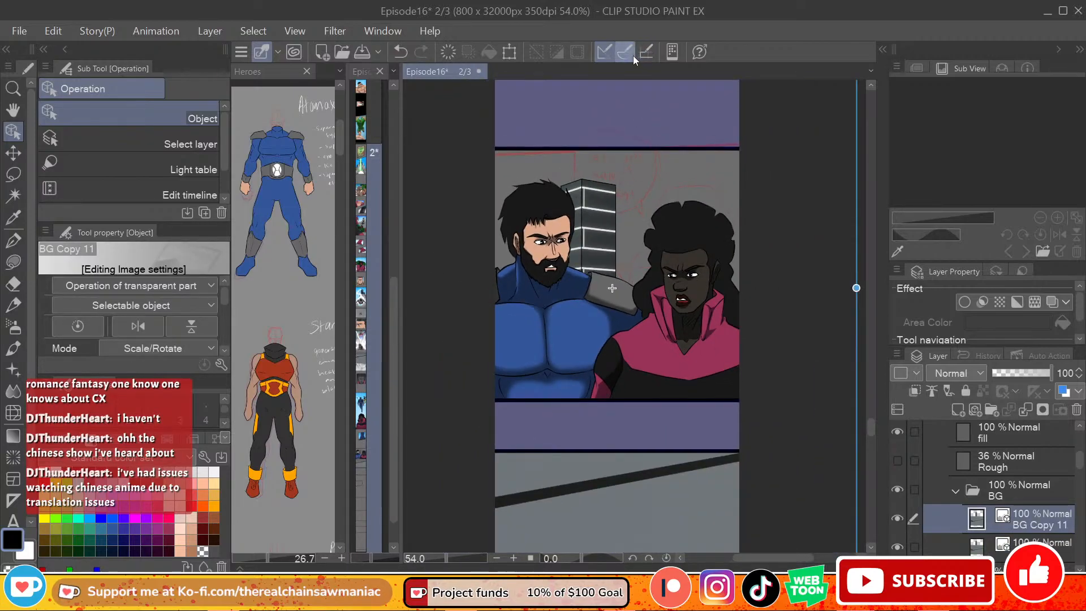
Step: Scale the BG Copy 11 background down to about the panel's width, position its tower between the figures, and save
left_click_drag(859, 280, 600, 318)
left_click_drag(456, 286, 559, 274)
left_click_drag(722, 262, 750, 271)
mouse_move(635, 244)
left_mouse_down()
mouse_move(634, 218)
mouse_move(634, 265)
left_mouse_up()
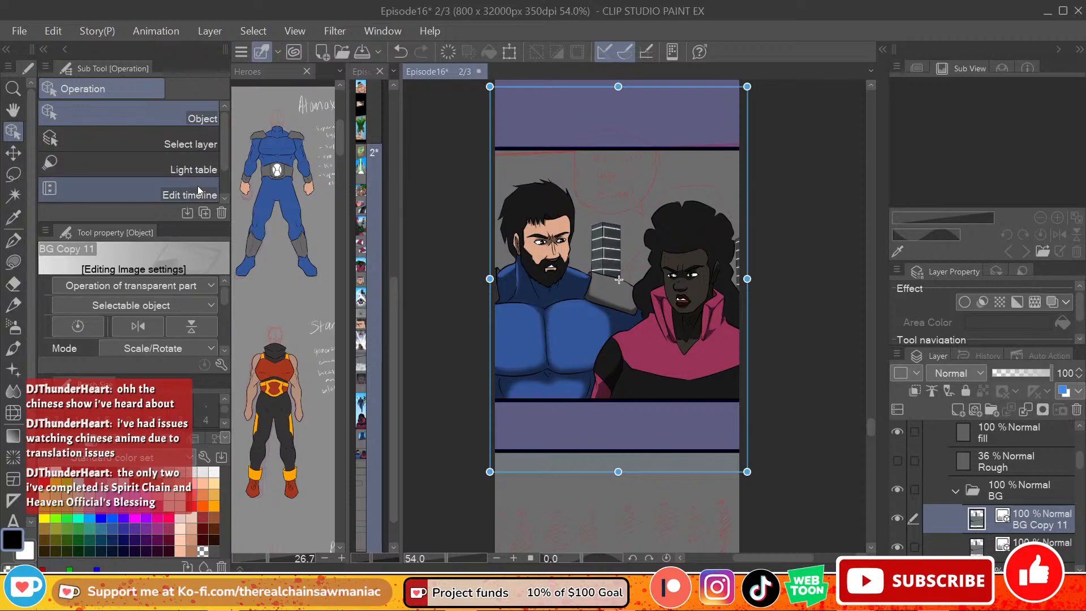
left_click(19, 31)
left_click(98, 127)
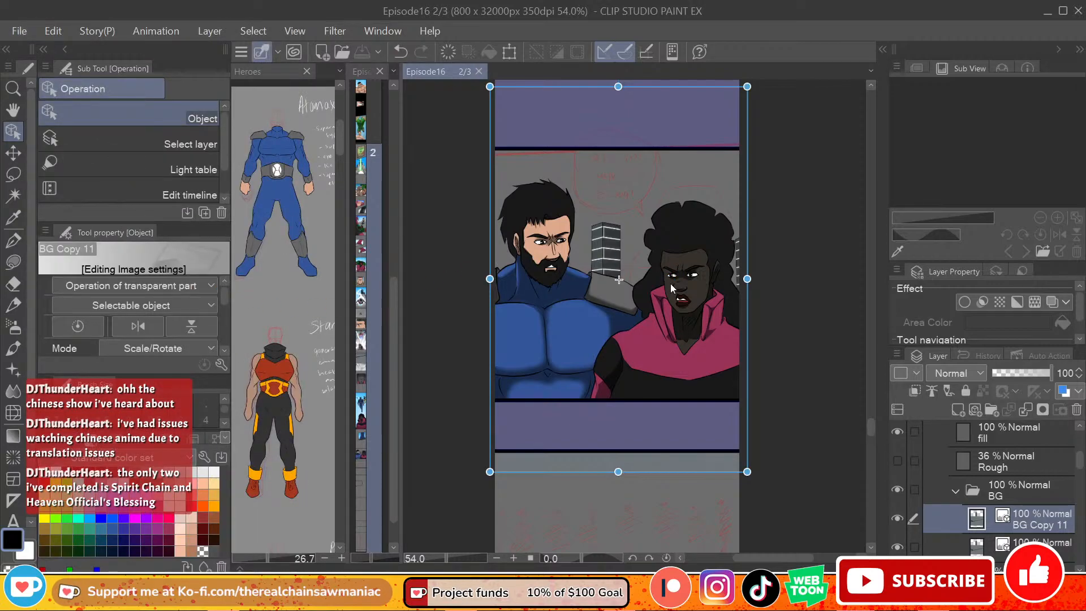
Step: Delete the redundant BG layer beneath BG Copy 11 in the BG folder
left_click(1044, 491)
left_click(1040, 524)
left_click(1038, 544)
left_click(1076, 410)
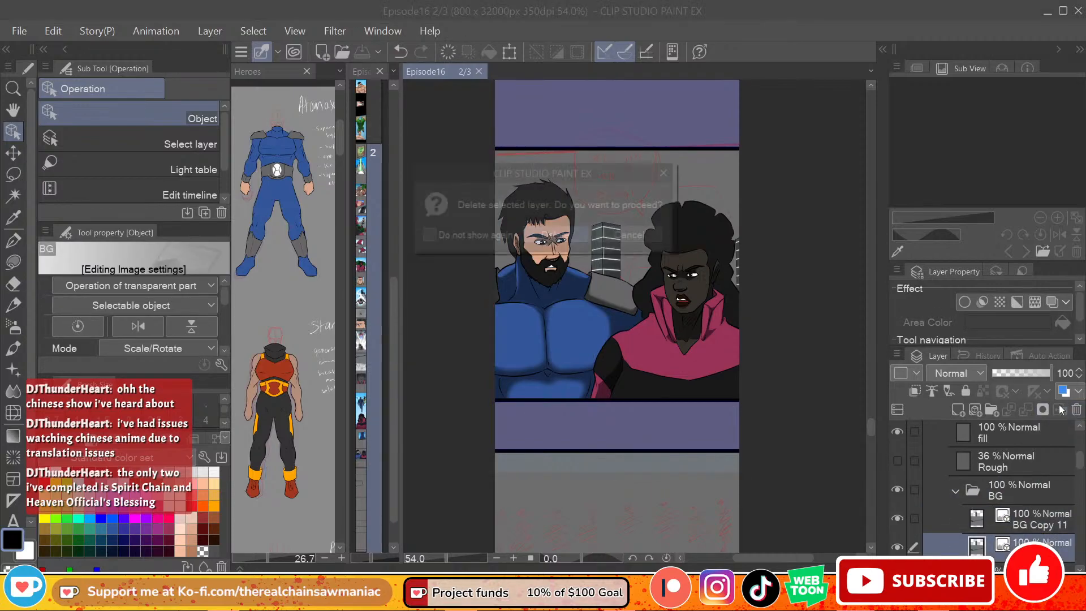
left_click(585, 240)
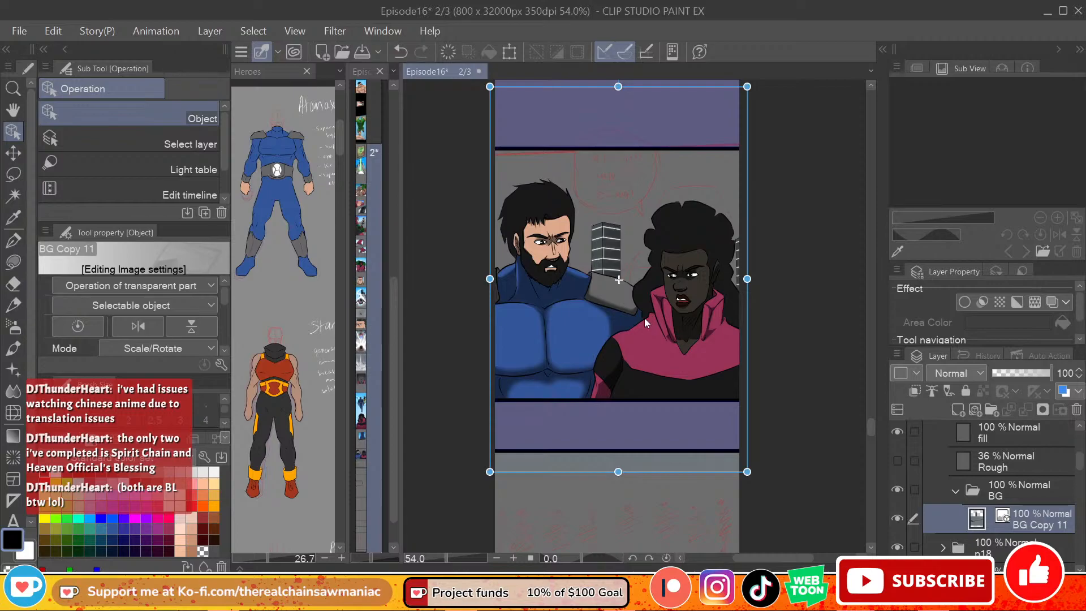
Step: Shrink the BG Copy 11 background slightly towards the panel's width, undoing the extra shift
left_click_drag(747, 279, 743, 279)
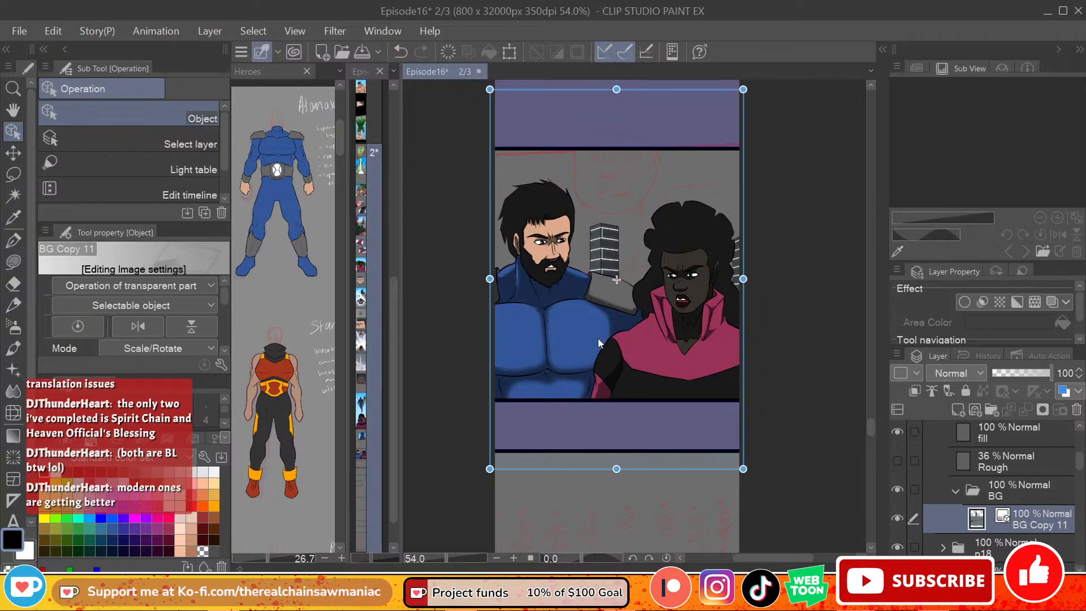
left_click_drag(490, 279, 489, 279)
left_click_drag(632, 253, 632, 245)
key("ctrl+z")
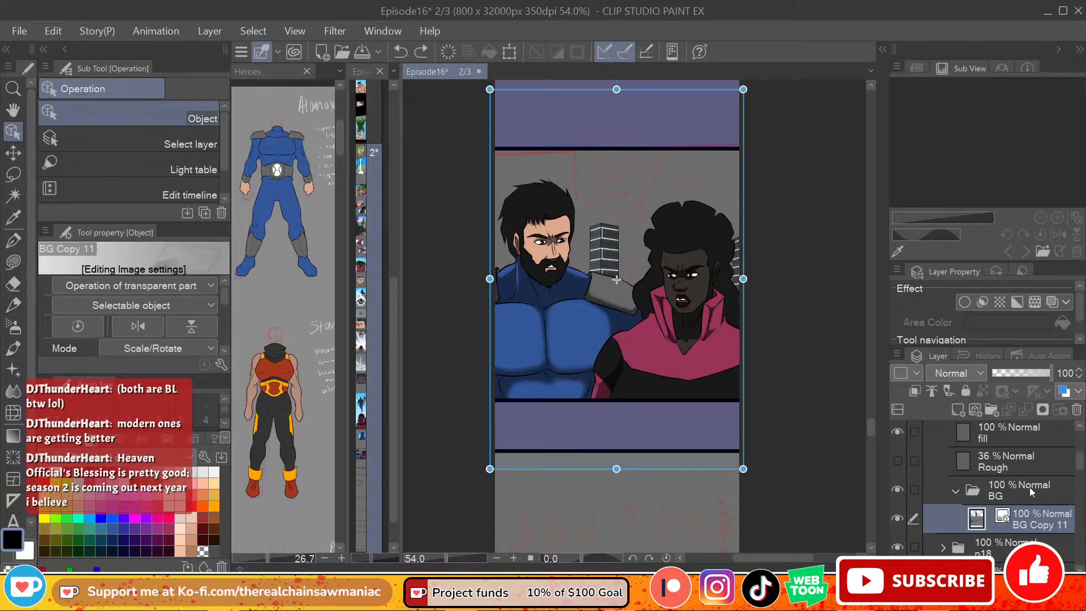
Step: Create a new layer below BG Copy 11 in the BG folder and name it sky
left_click(1019, 490)
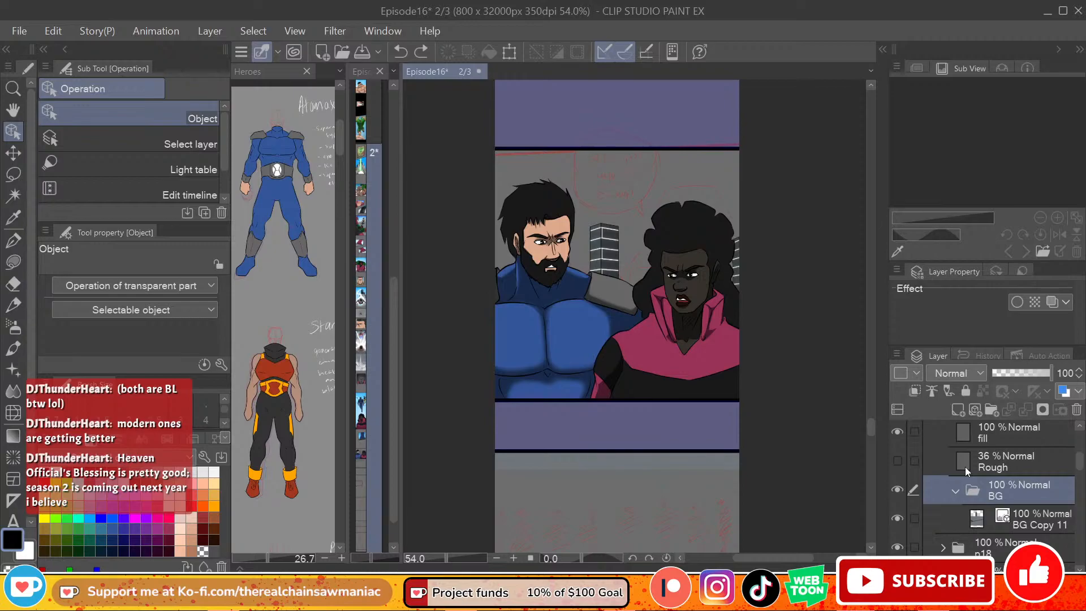
left_click(1029, 525)
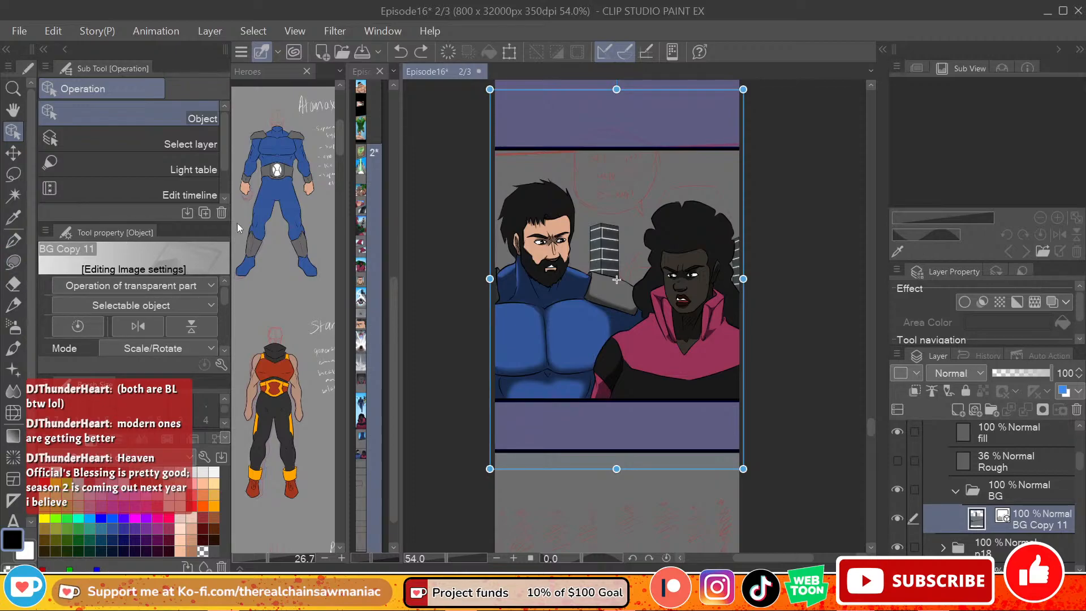
left_click(961, 415)
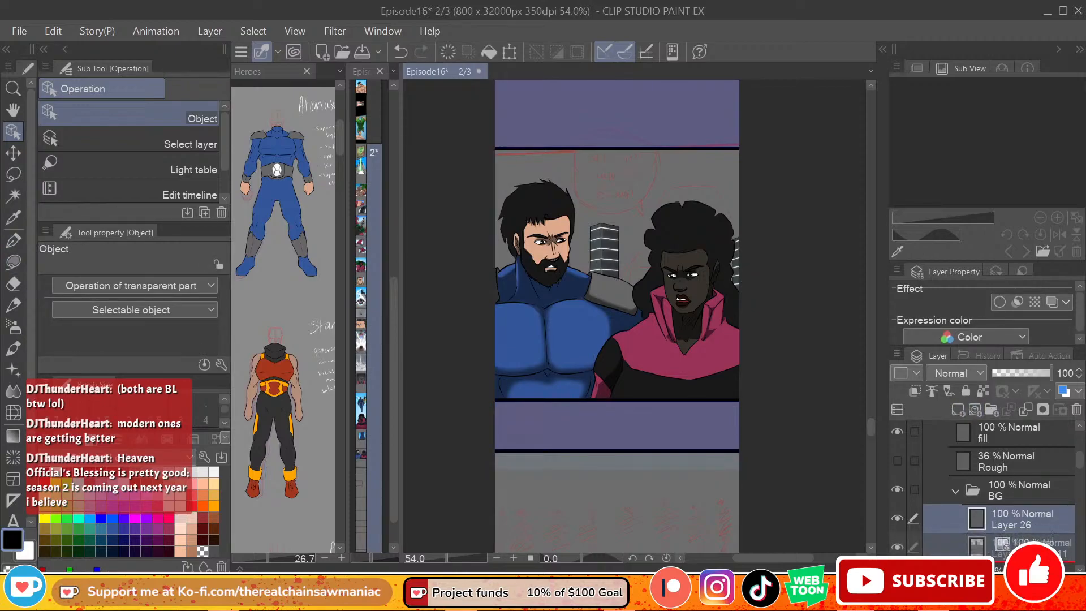
double_click(1015, 542)
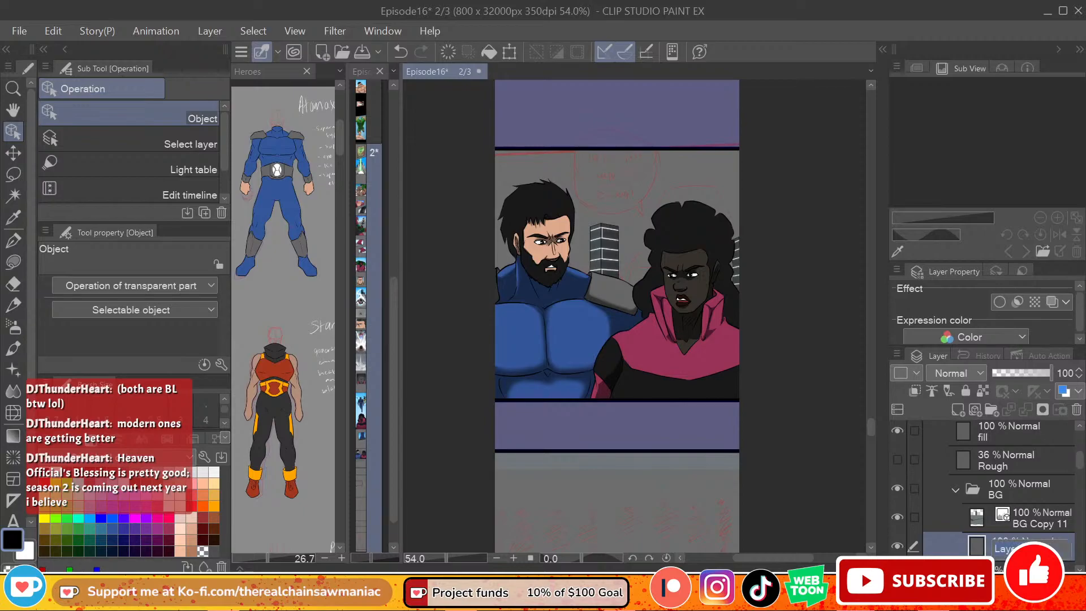
type("sky")
key("Return")
Step: Lasso-fill the whole panel background with bright blue on the sky layer
left_click(89, 517)
left_click(16, 262)
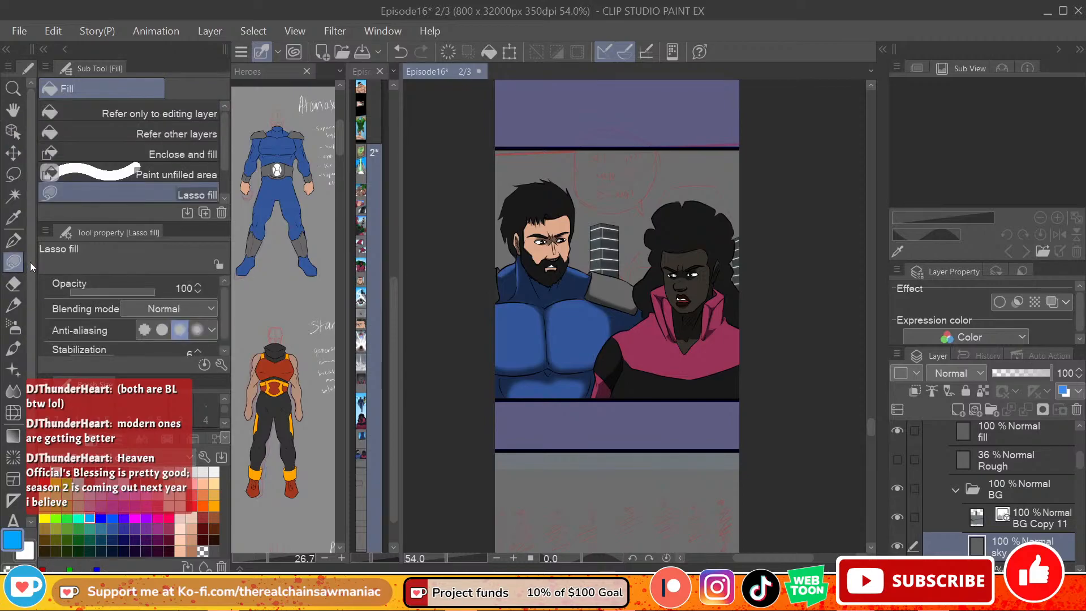
mouse_move(757, 141)
left_mouse_down()
mouse_move(603, 129)
mouse_move(462, 149)
mouse_move(452, 350)
mouse_move(691, 381)
mouse_move(812, 359)
left_mouse_up()
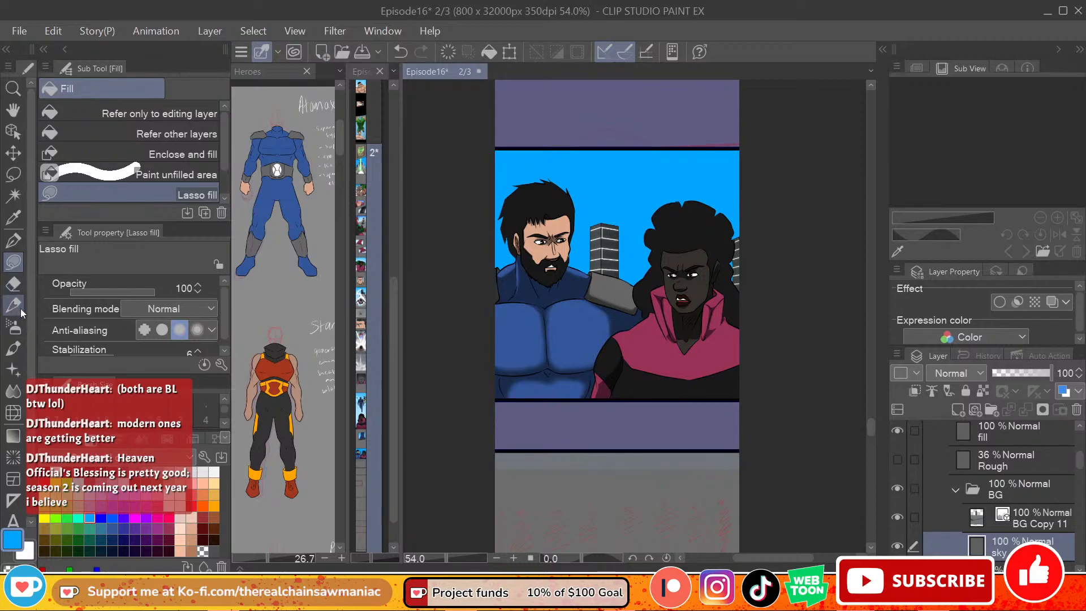
Step: Lighten the lower sky into a soft white gradient with the Soft airbrush, using sizes between 300 and 600
left_click(13, 327)
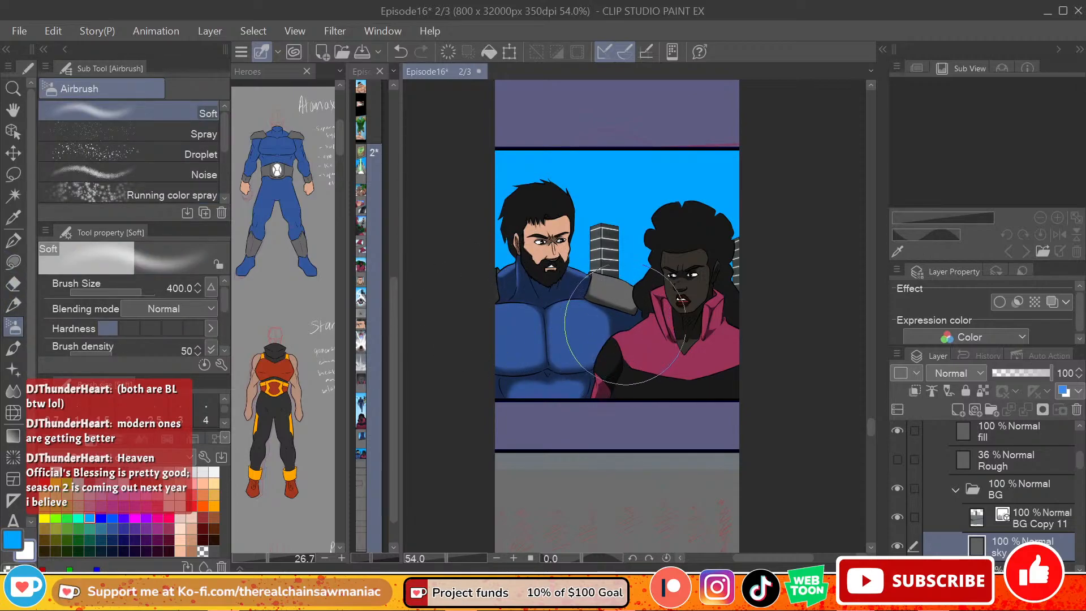
key("bracketright")
key("bracketright")
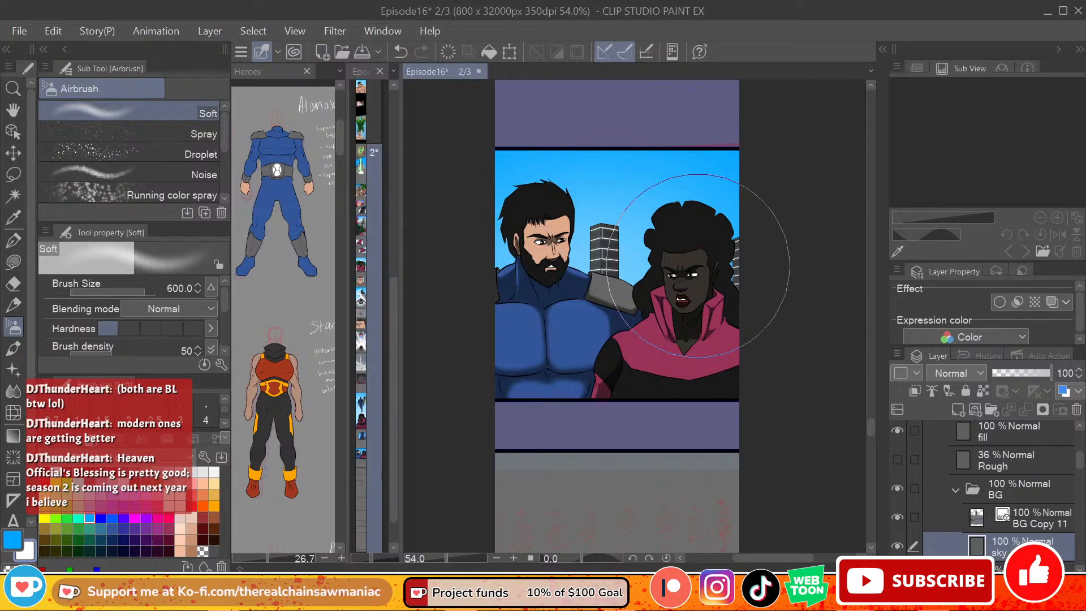
key("bracketleft")
key("bracketleft")
key("bracketleft")
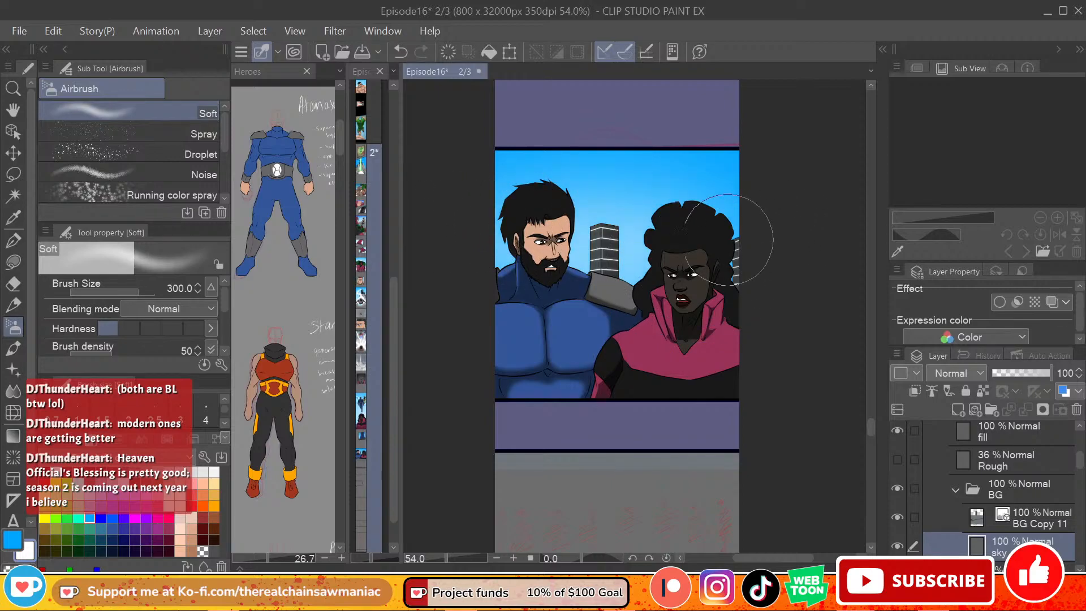
key("bracketright")
key("bracketright")
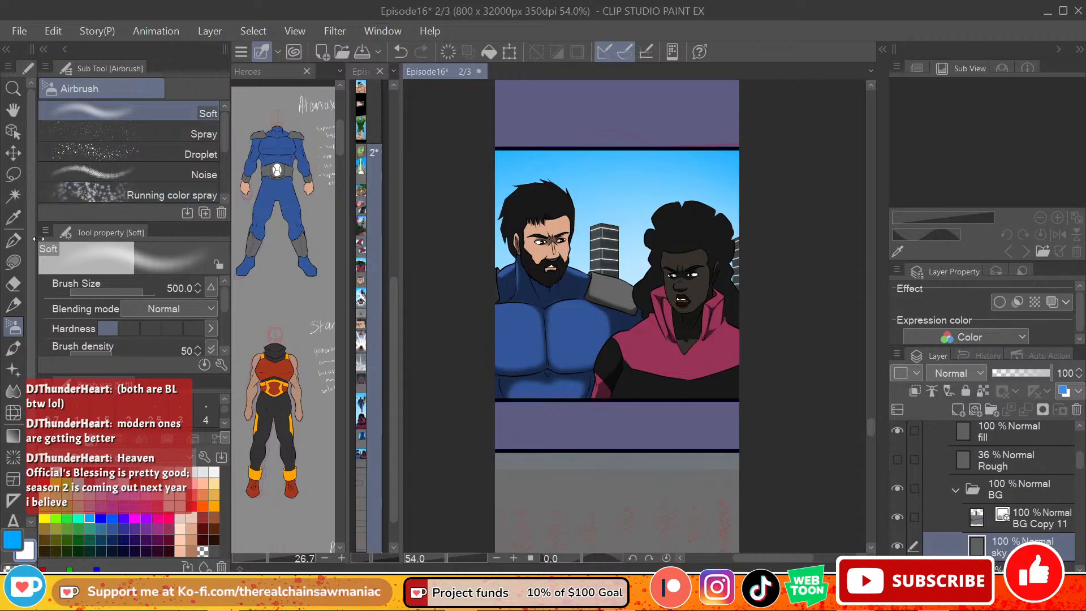
Step: Switch to the G-pen and make black the drawing colour
left_click(13, 240)
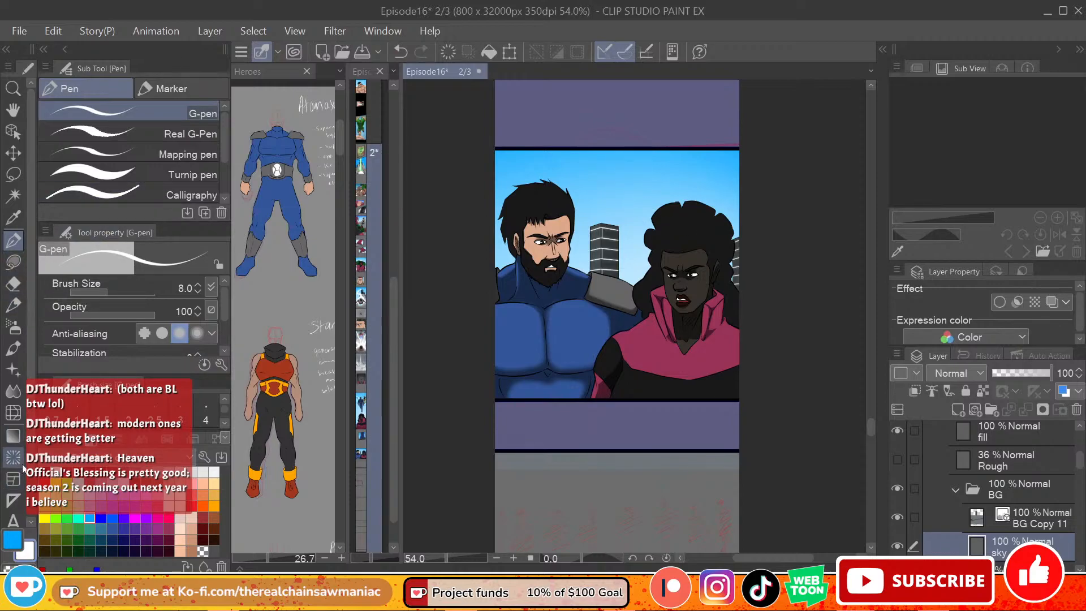
left_click(12, 540)
left_click(45, 473)
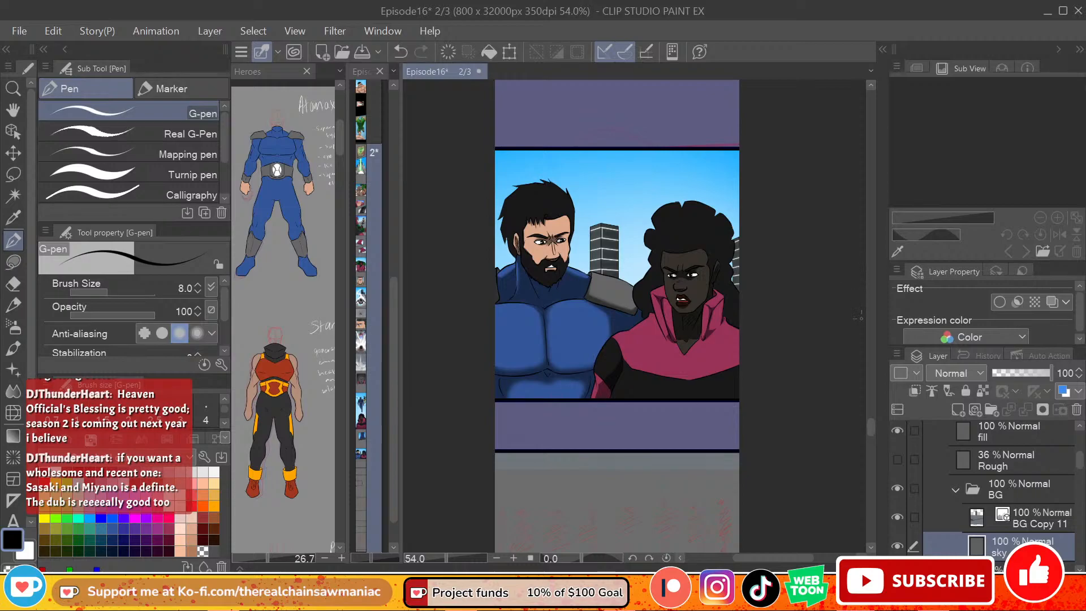
Step: Duplicate BG Copy 11, move the copy out of p19 to just above that folder in Frame 1, and collapse p19
mouse_move(870, 426)
left_mouse_down()
mouse_move(861, 441)
mouse_move(868, 433)
left_mouse_up()
left_click(1030, 509)
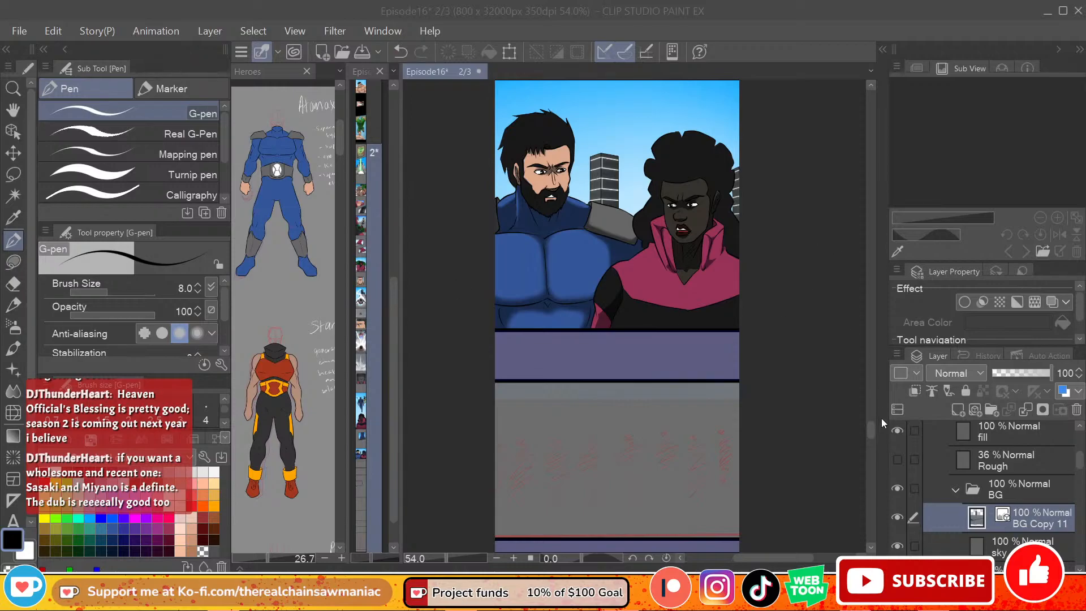
left_click(873, 433)
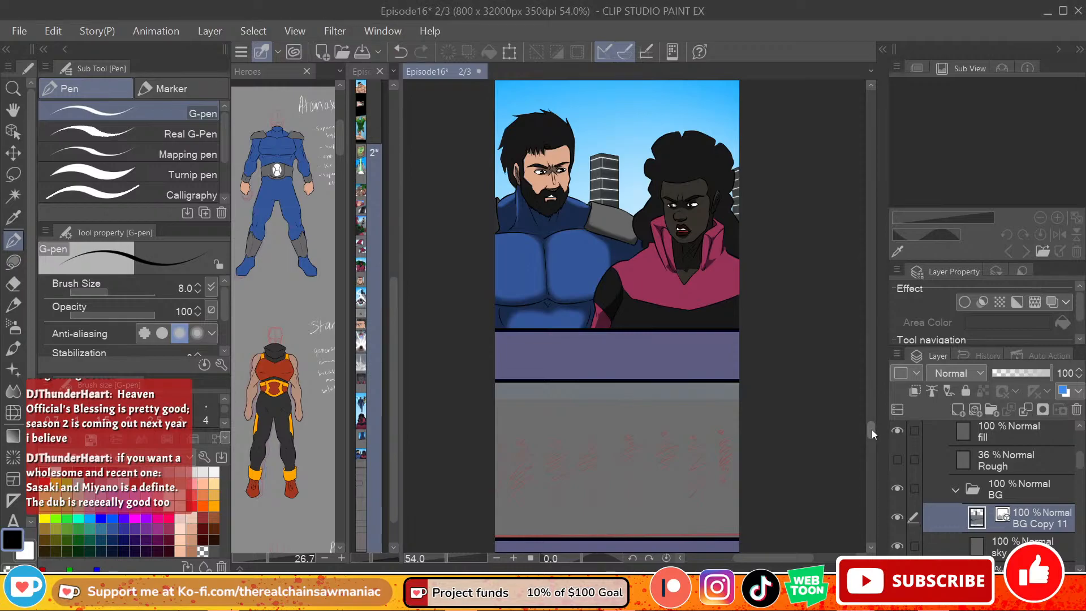
left_click_drag(871, 429, 869, 433)
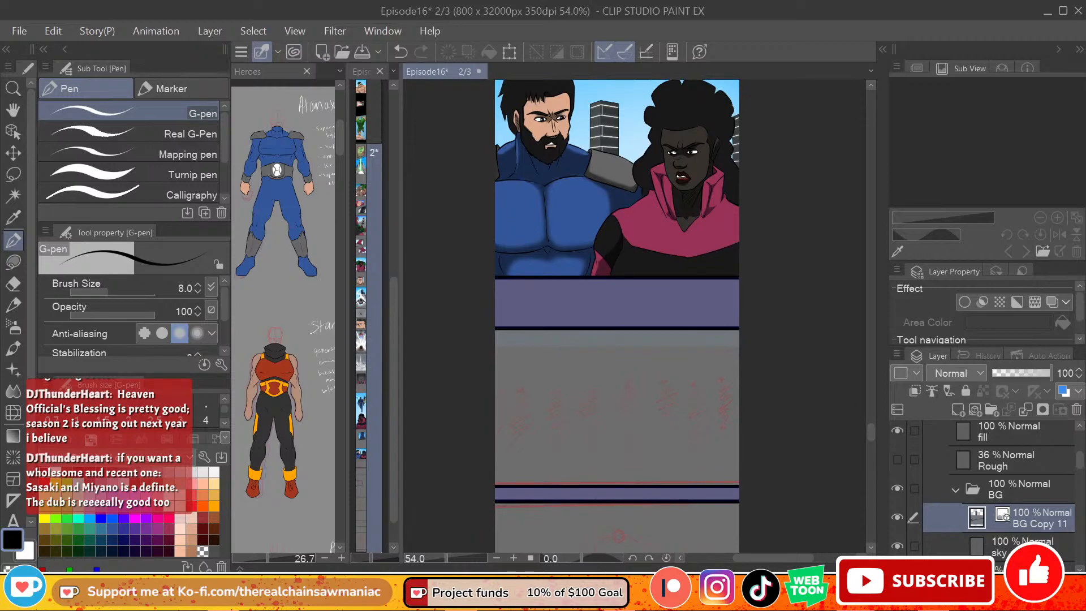
right_click(1032, 512)
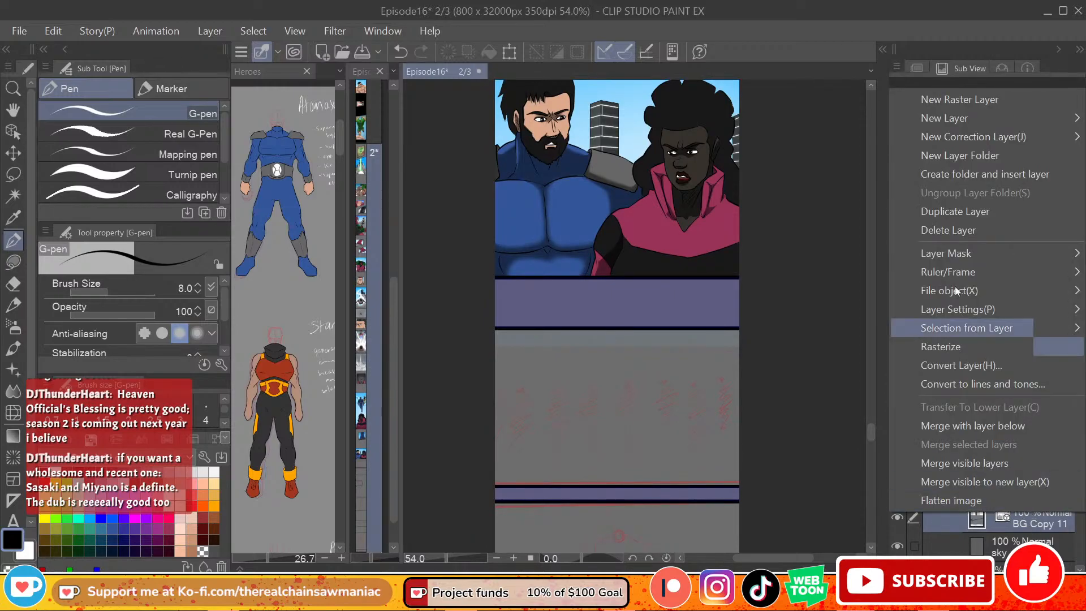
left_click(949, 215)
left_click_drag(1007, 518, 999, 450)
left_click(943, 492)
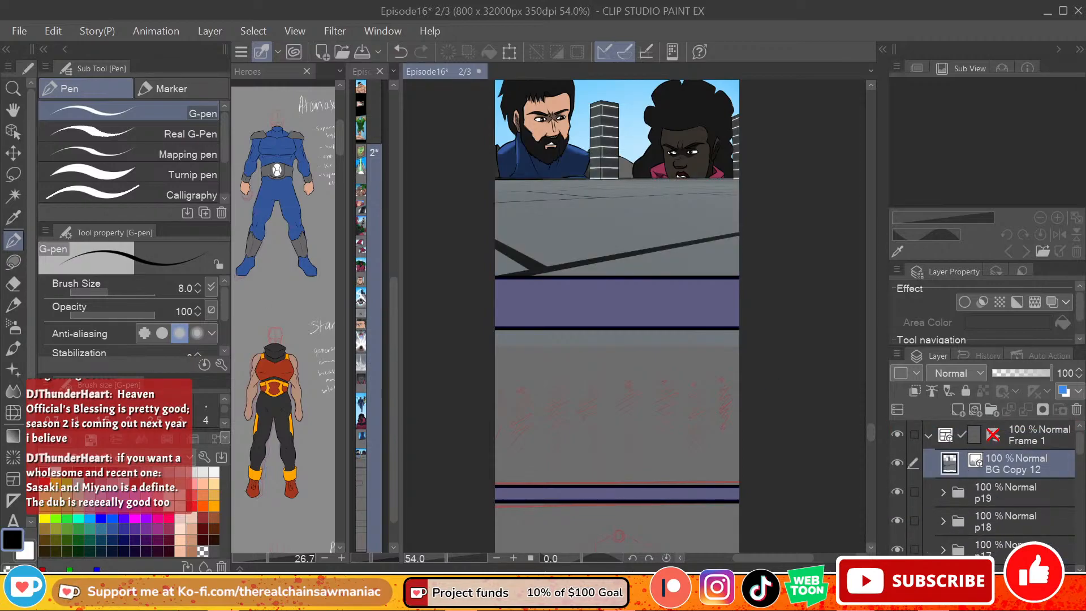
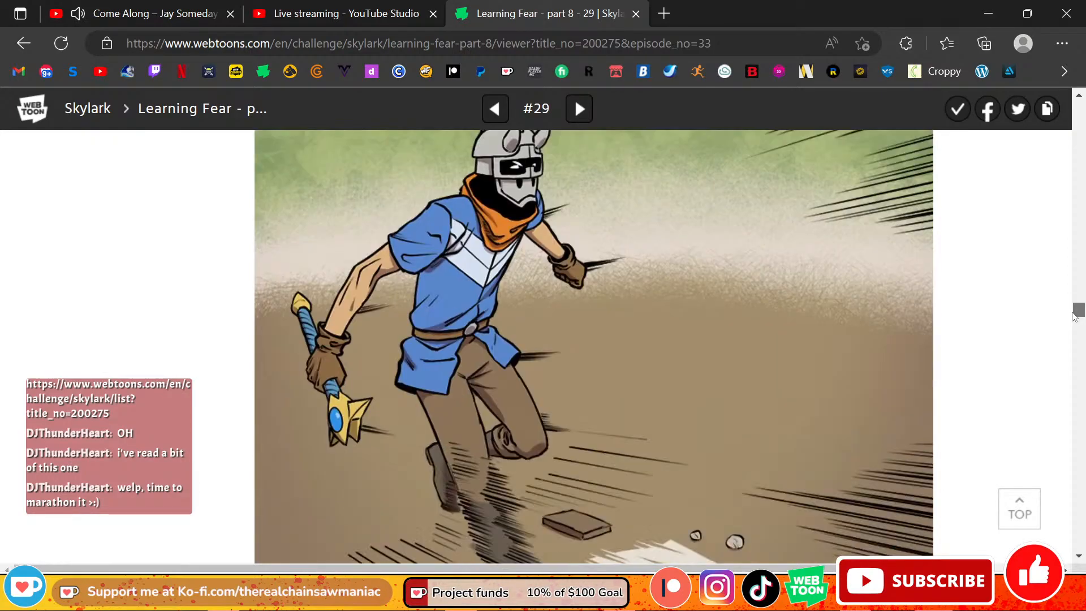
Step: Examine the action lines around the red masked fighter in the Learning Fear part 8 episode
left_click_drag(1074, 318, 985, 427)
scroll(710, 284, "down", 6)
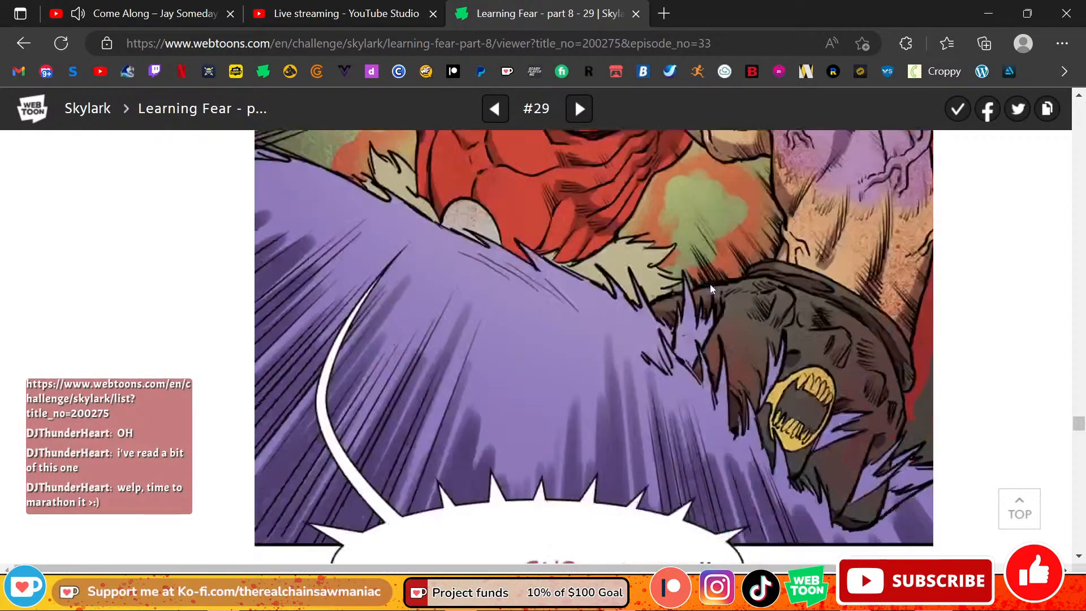
scroll(710, 284, "up", 8)
scroll(711, 286, "up", 3)
scroll(711, 287, "down", 3)
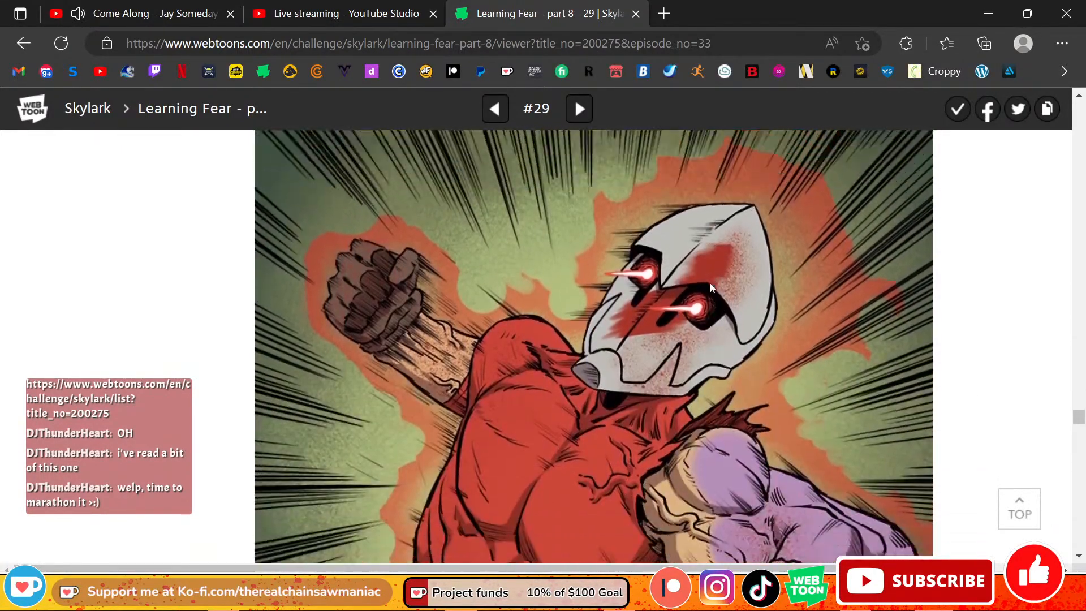
scroll(849, 294, "up", 1)
left_click_drag(1077, 418, 1072, 419)
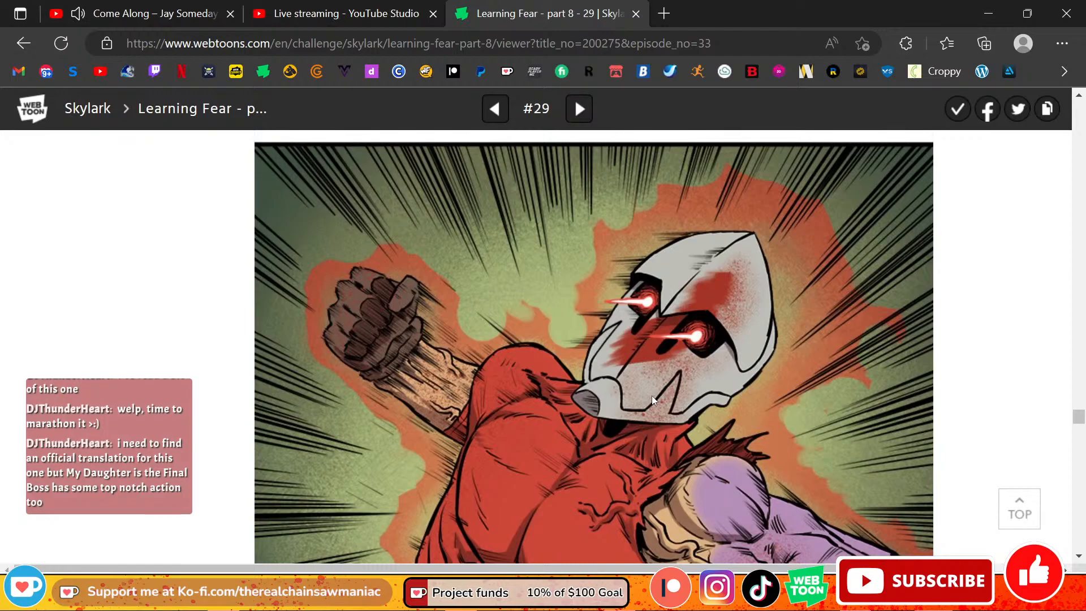
Step: Study the diagonal speed lines and impact effects in the panel where the fighter strikes the purple monster
scroll(652, 396, "down", 8)
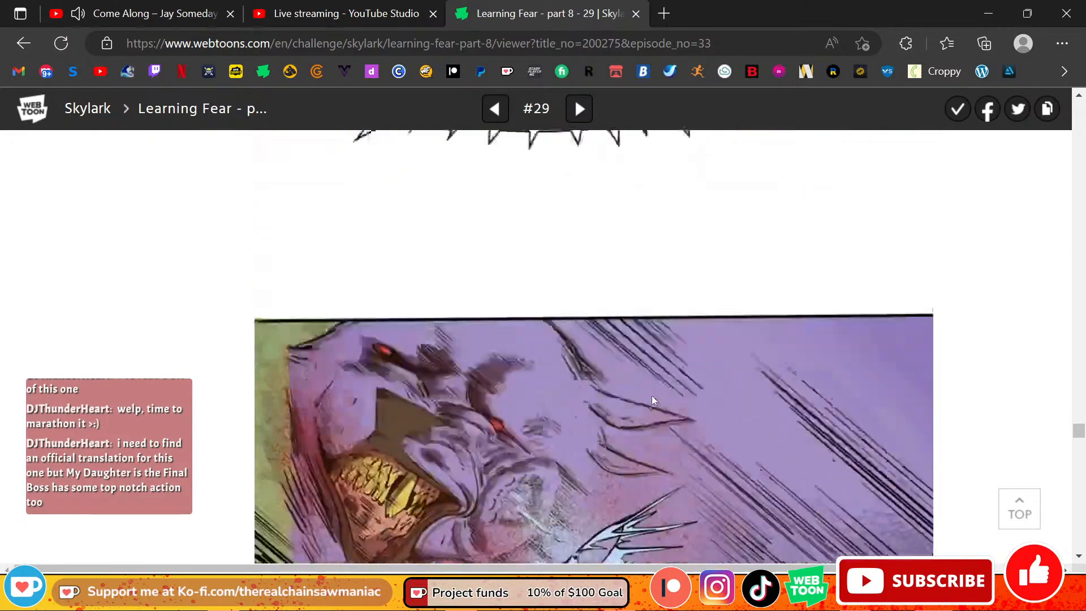
scroll(651, 396, "down", 10)
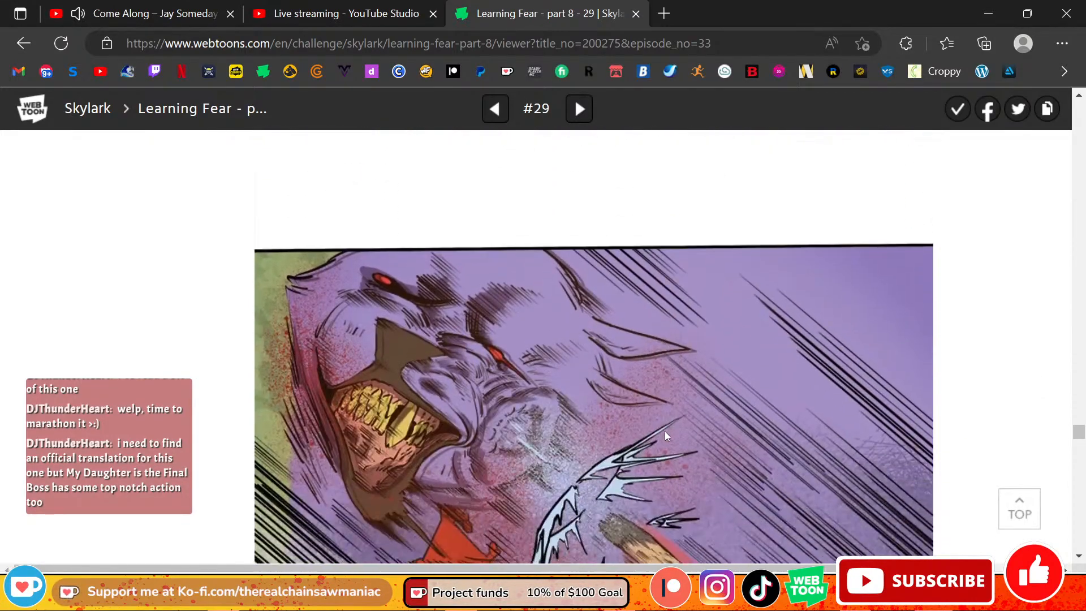
scroll(666, 436, "down", 5)
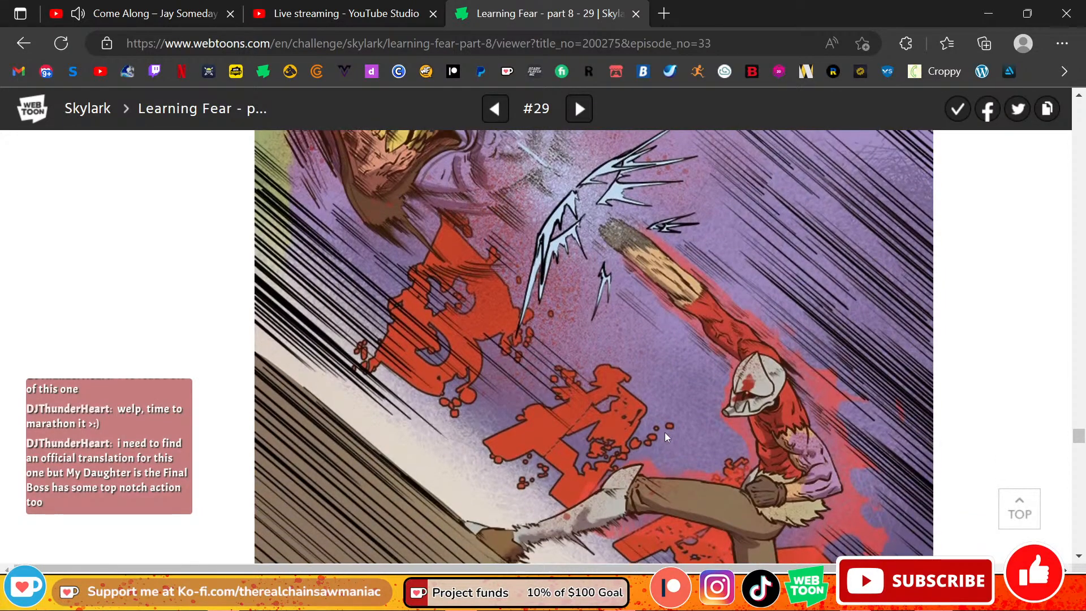
scroll(665, 436, "up", 6)
scroll(664, 432, "down", 3)
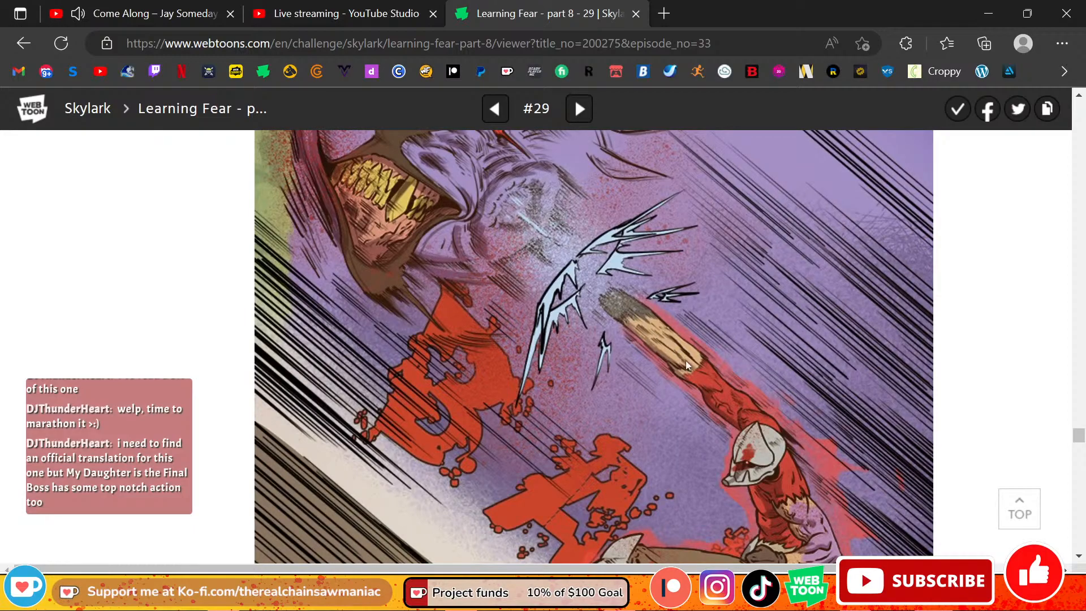
scroll(722, 387, "down", 2)
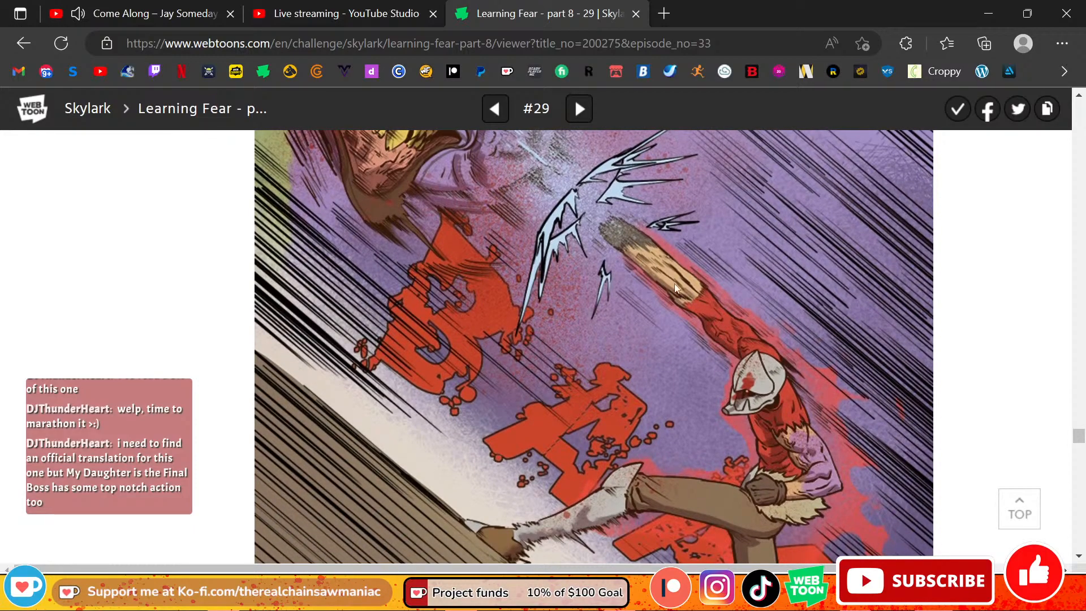
scroll(748, 363, "down", 1)
scroll(748, 360, "down", 5)
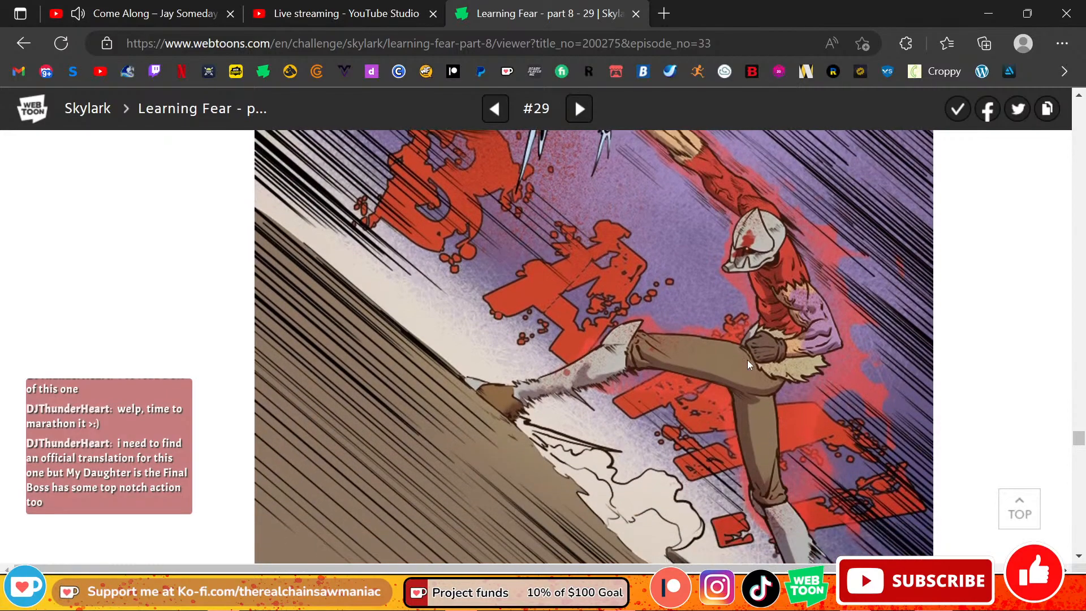
scroll(748, 361, "up", 6)
scroll(748, 361, "up", 3)
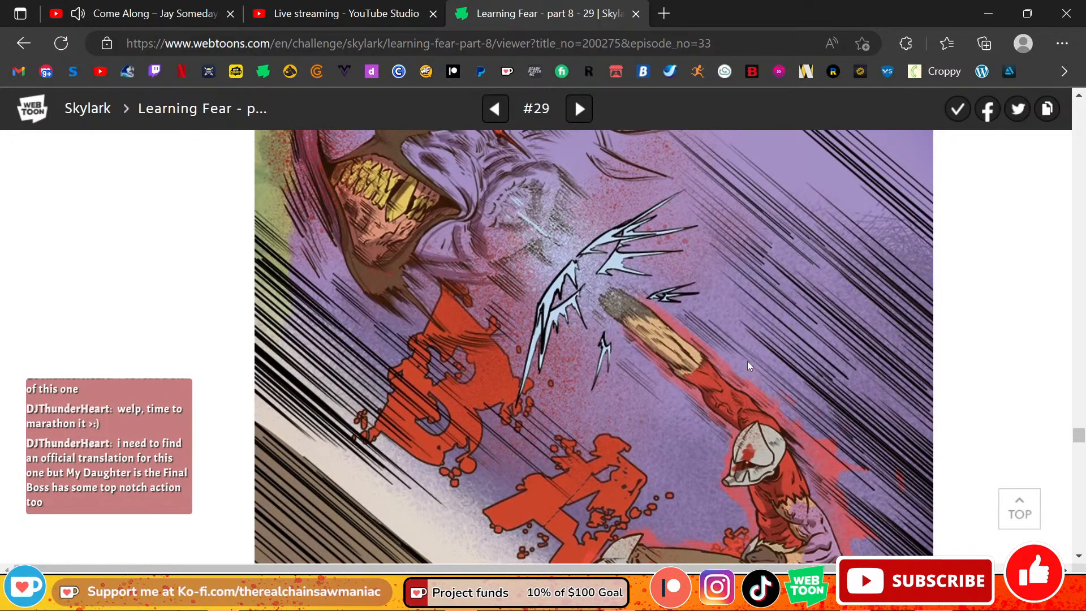
scroll(748, 361, "down", 3)
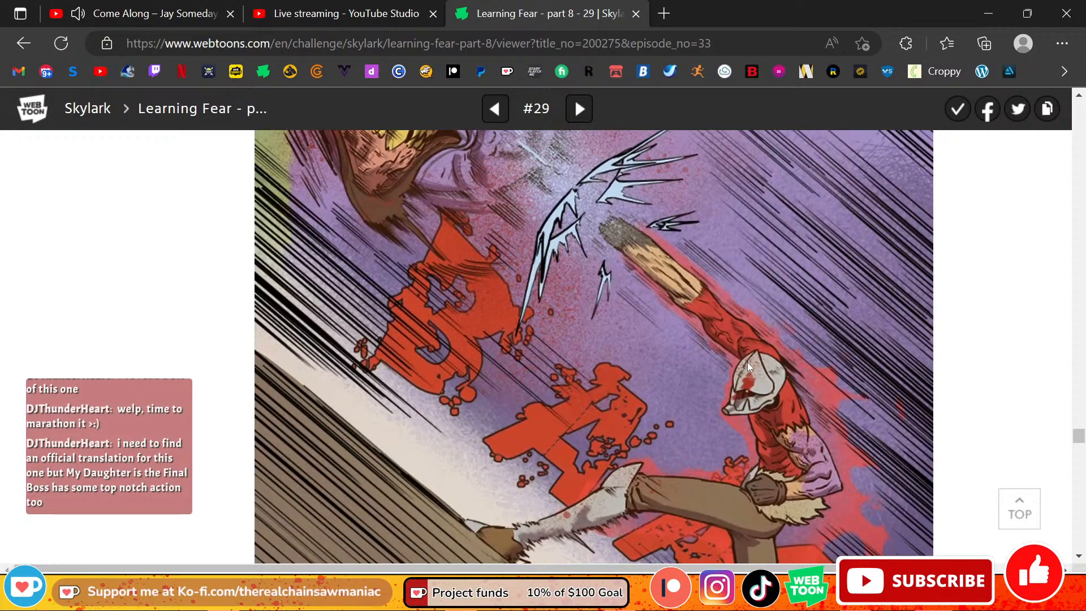
scroll(748, 362, "up", 3)
scroll(748, 367, "down", 4)
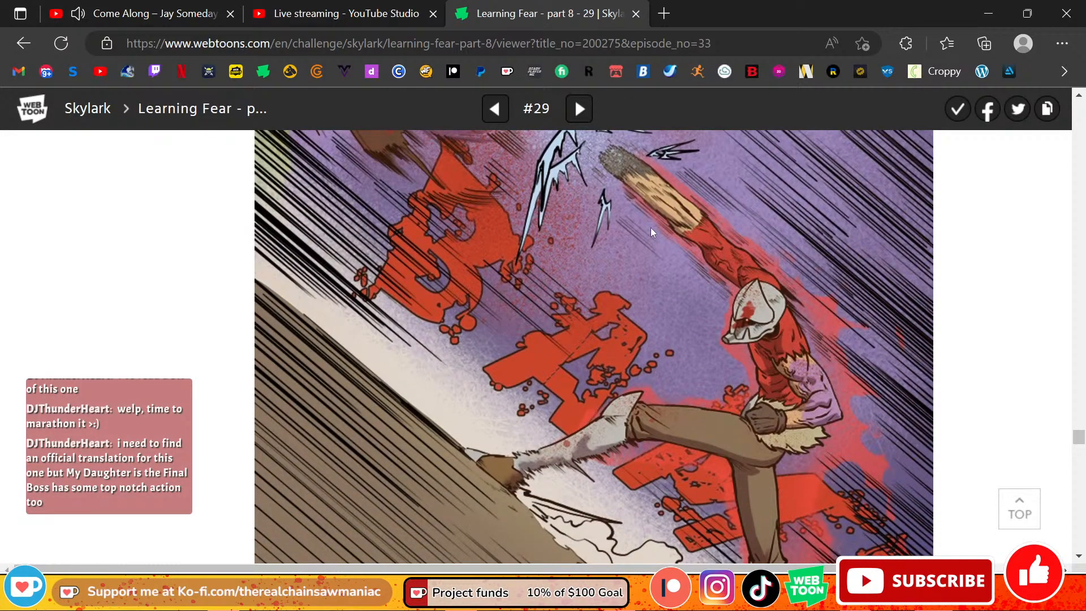
scroll(670, 320, "up", 1)
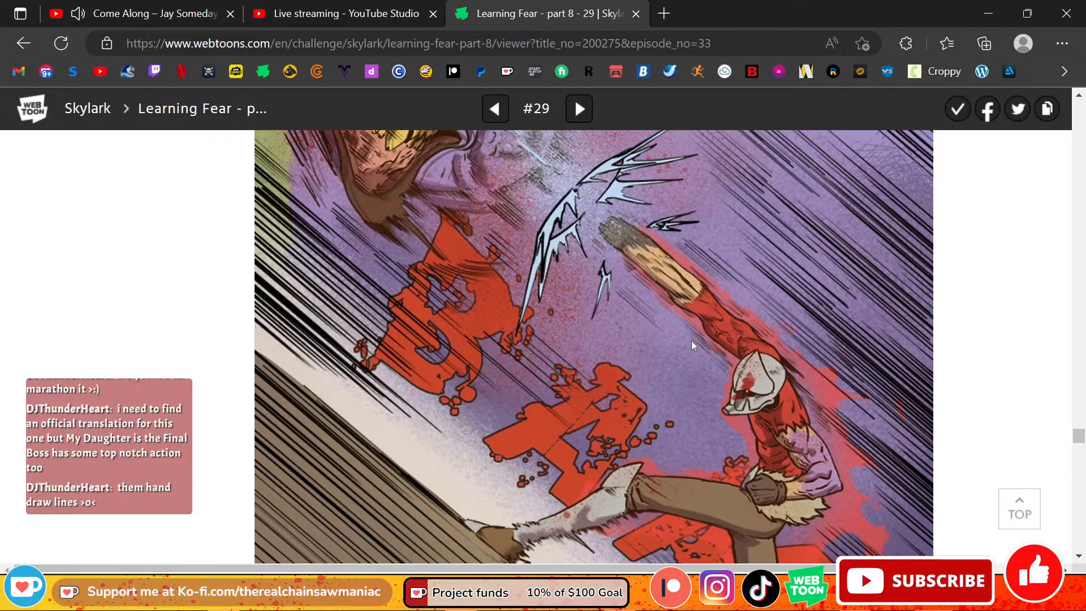
scroll(692, 340, "down", 5)
scroll(704, 328, "up", 1)
scroll(704, 328, "up", 1)
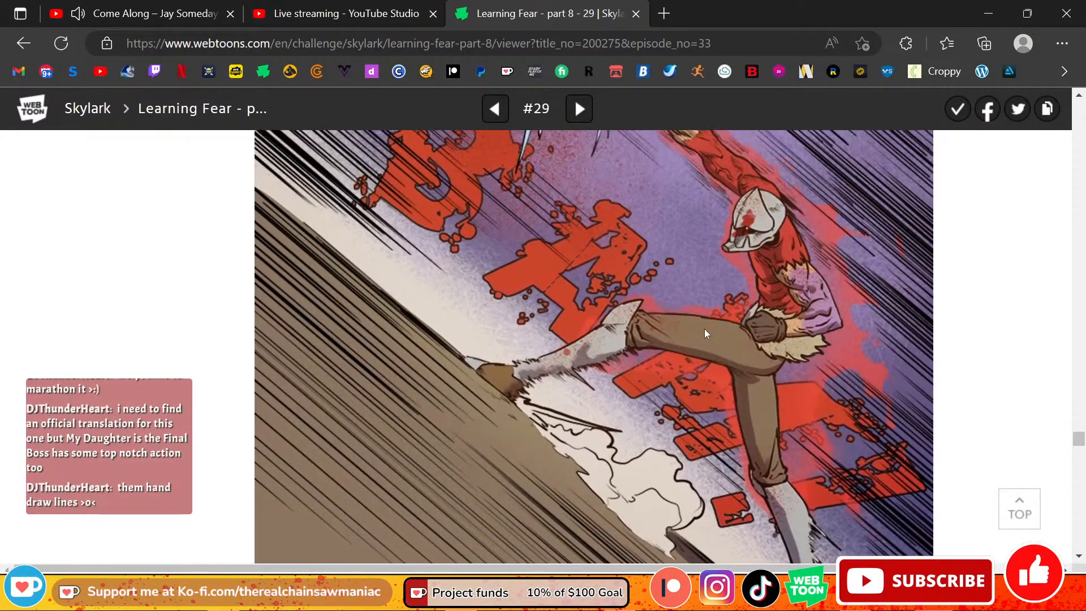
scroll(704, 327, "up", 6)
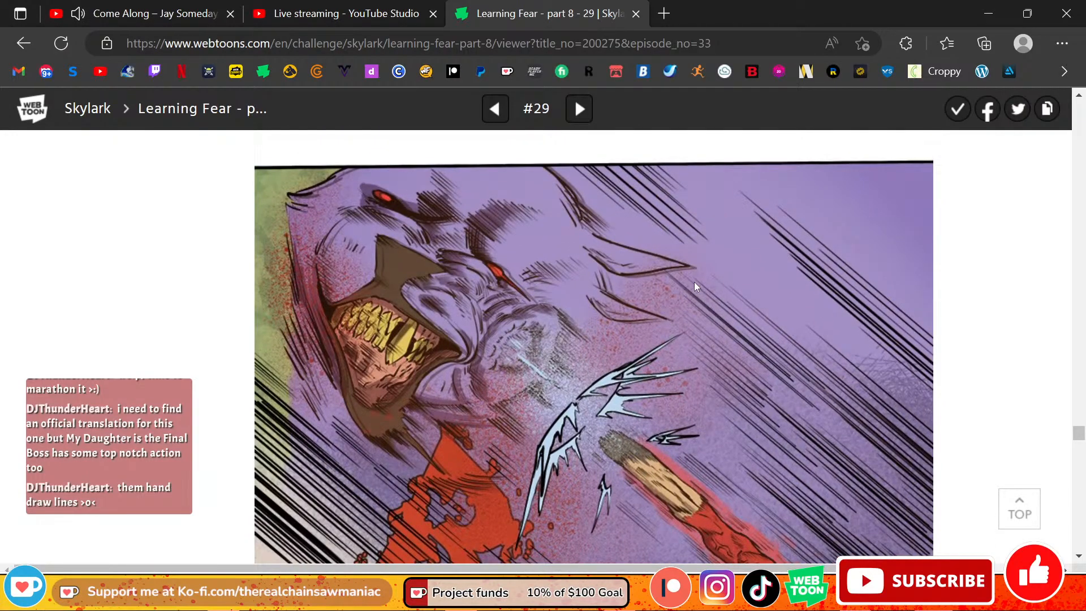
scroll(695, 284, "down", 4)
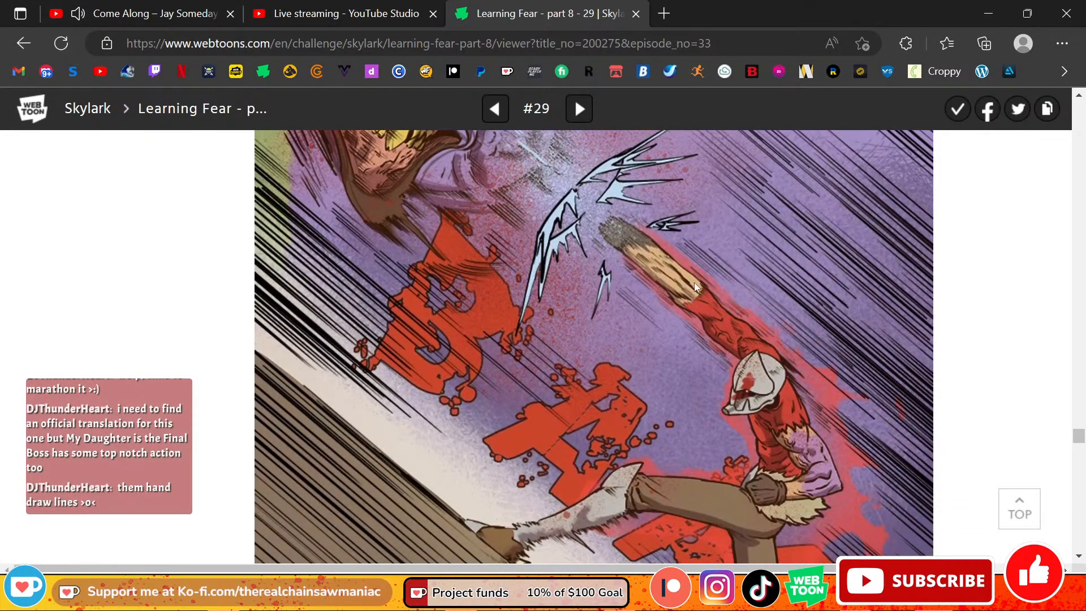
Step: Skim the rest of the episode through the Patreon thanks to the closing promotional artwork
scroll(694, 283, "down", 8)
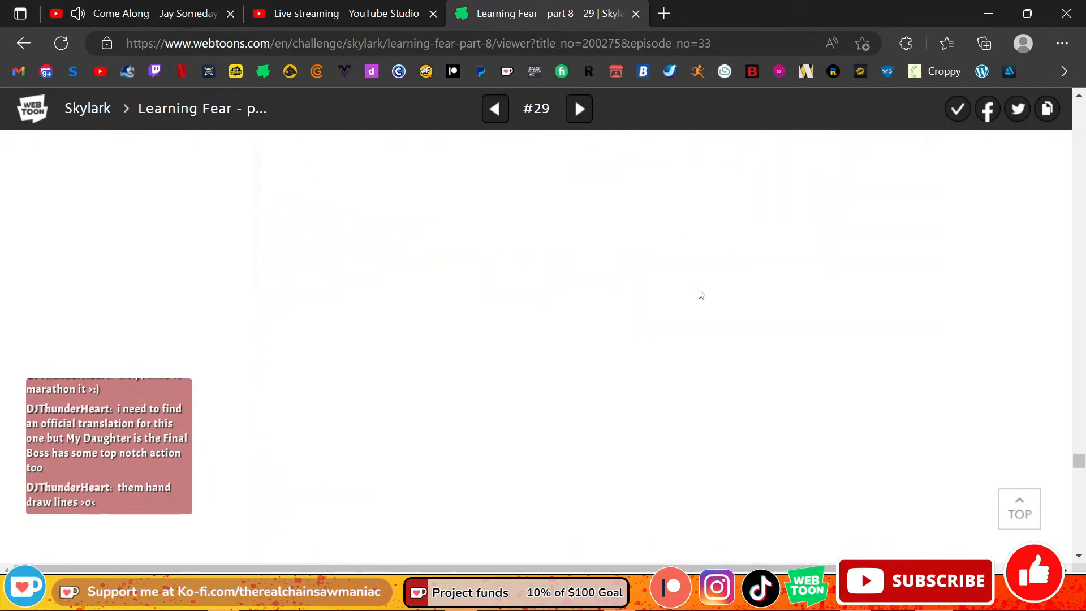
scroll(702, 294, "down", 3)
scroll(956, 448, "up", 2)
scroll(949, 438, "down", 4)
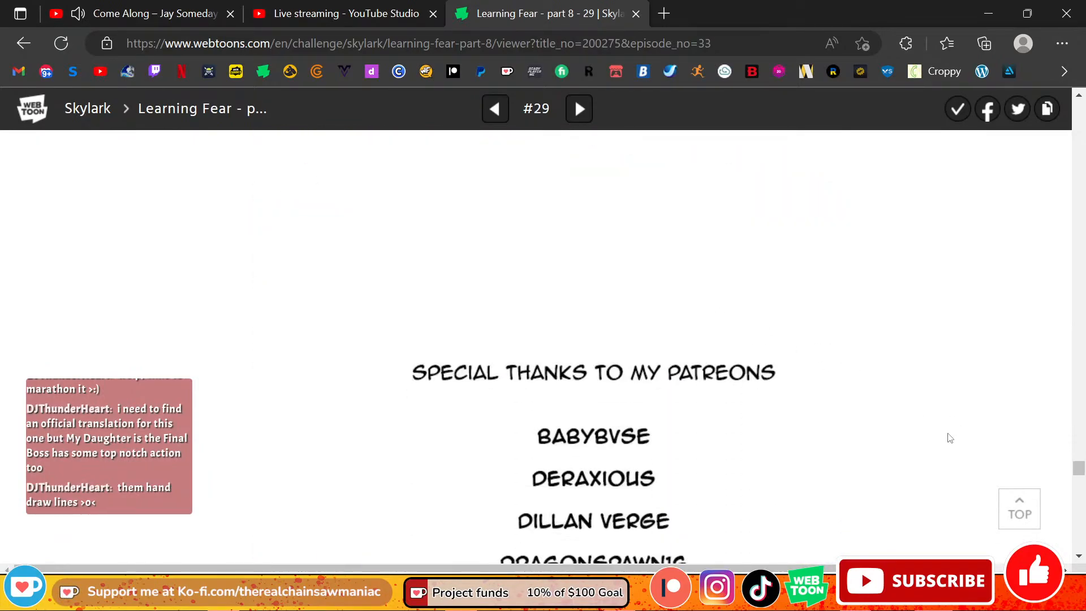
scroll(950, 435, "up", 3)
scroll(951, 435, "down", 15)
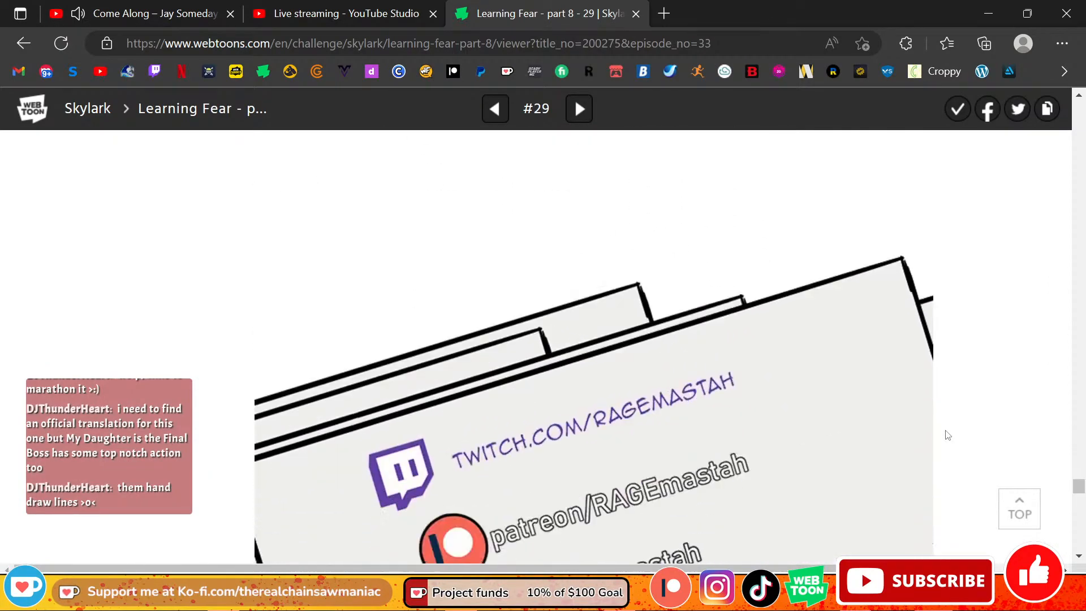
scroll(949, 435, "down", 1)
scroll(733, 228, "up", 1)
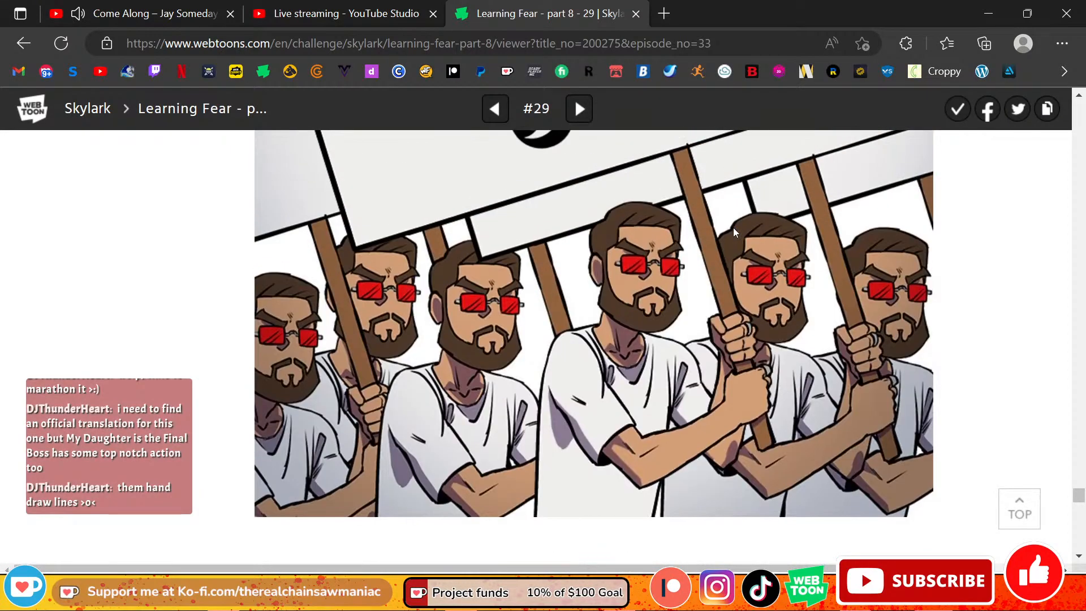
Step: Close the Learning Fear page and minimize the browser to return to Clip Studio Paint
left_click(635, 14)
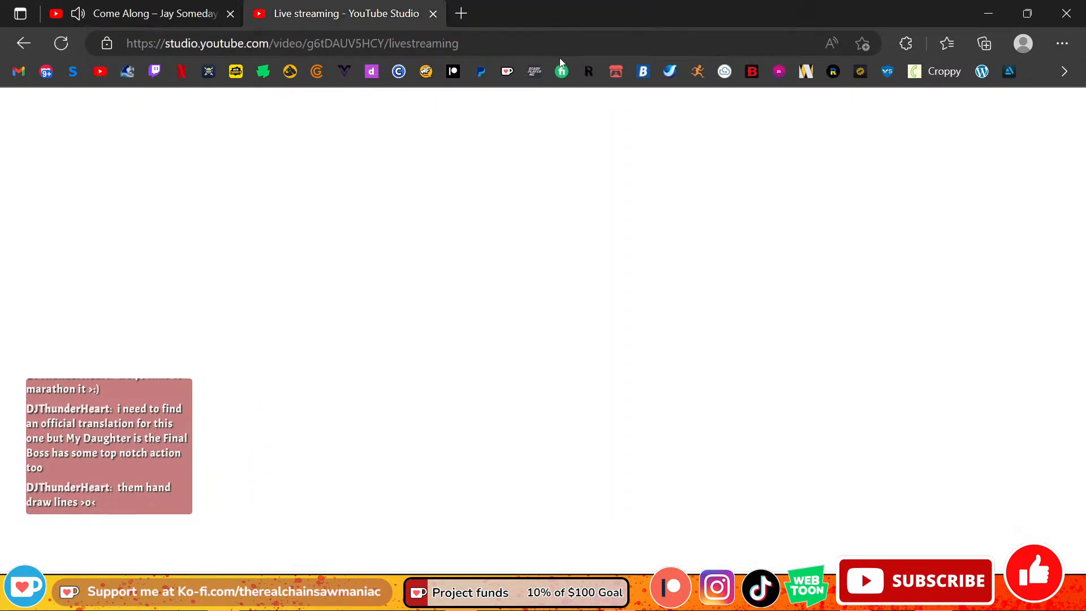
left_click(187, 15)
left_click(300, 12)
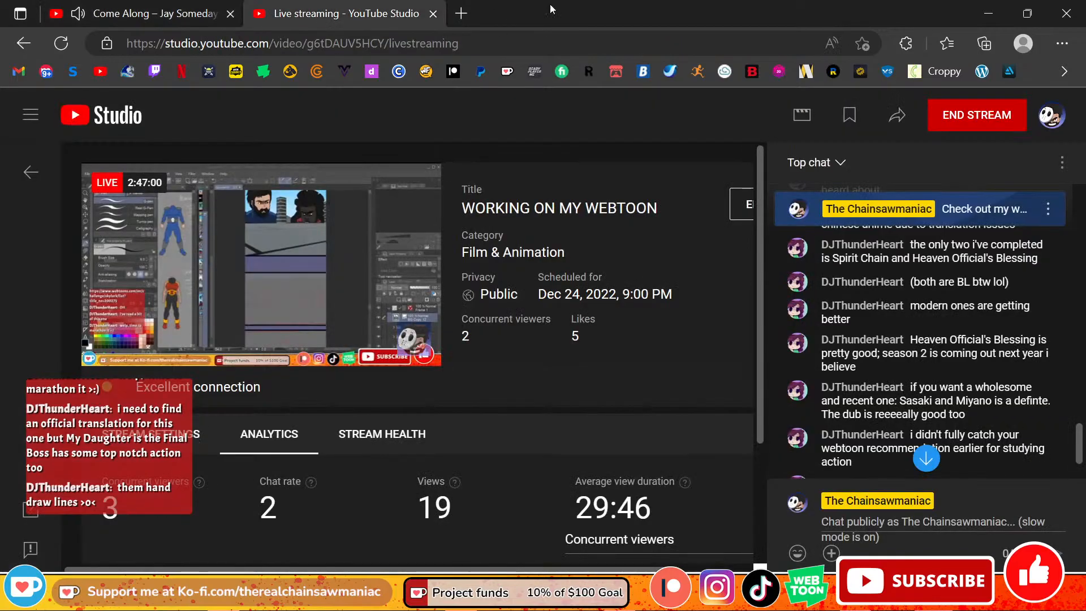
left_click(988, 13)
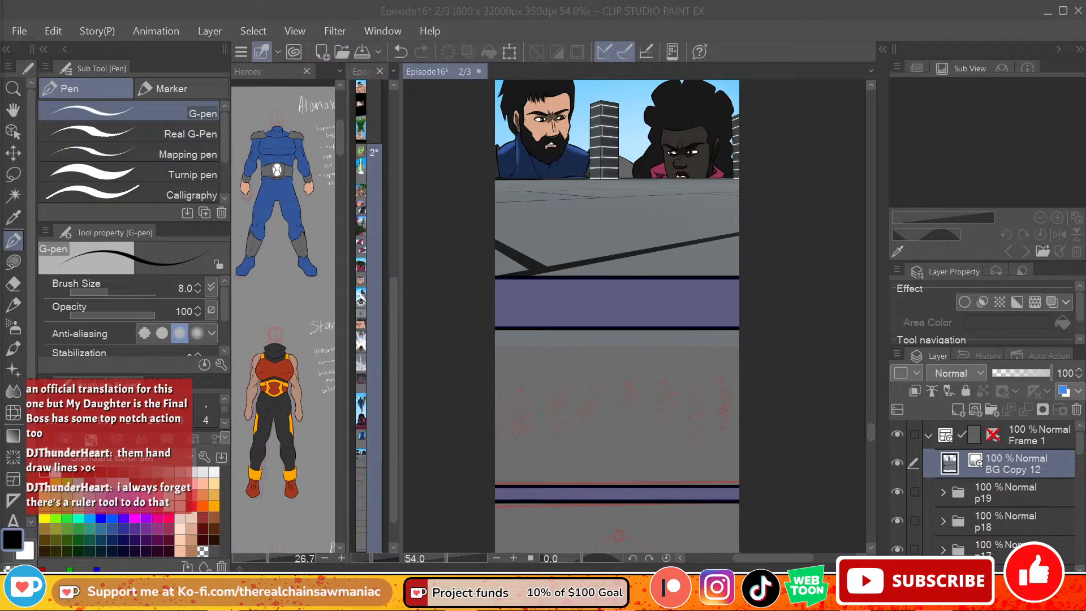
Step: Review the finished p19 panel and check the p19 folder's layers and visibility
left_click(871, 434)
mouse_move(871, 430)
left_mouse_down()
mouse_move(872, 411)
mouse_move(870, 429)
left_mouse_up()
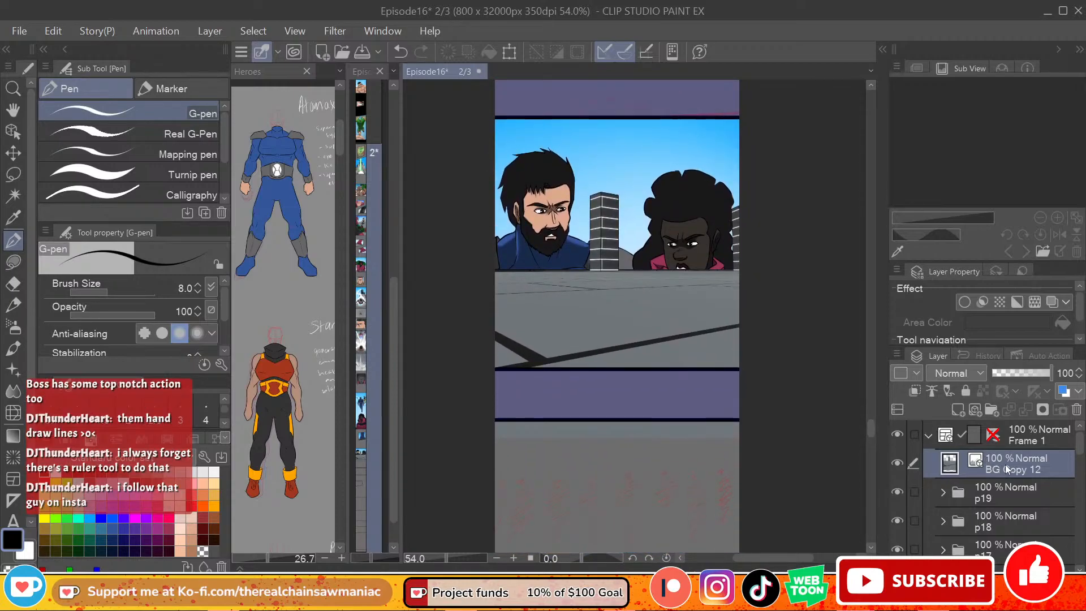
left_click(944, 493)
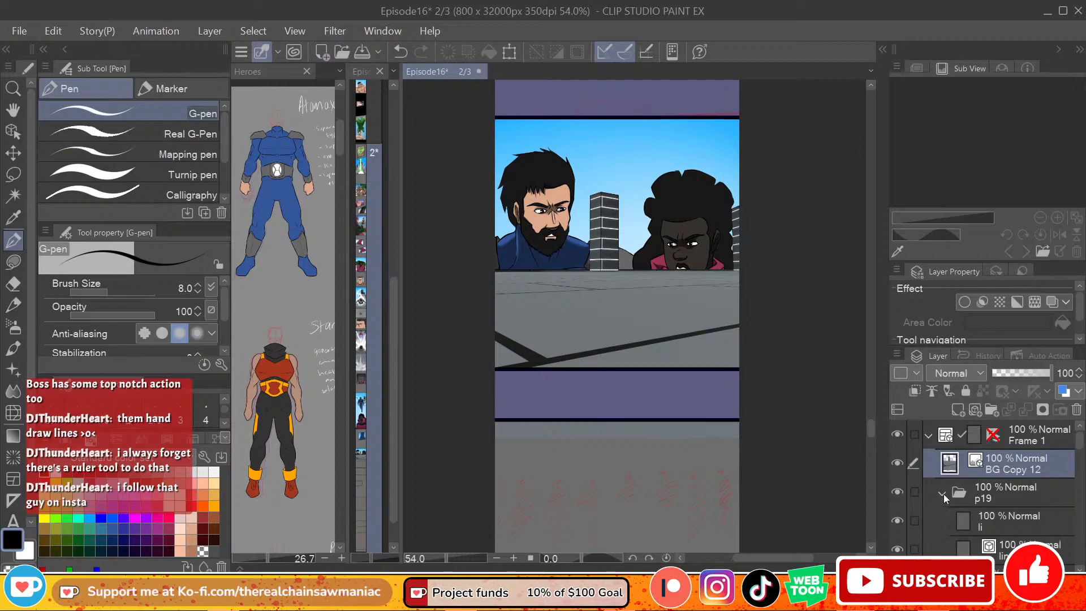
left_click(943, 495)
left_click(898, 492)
left_click(897, 492)
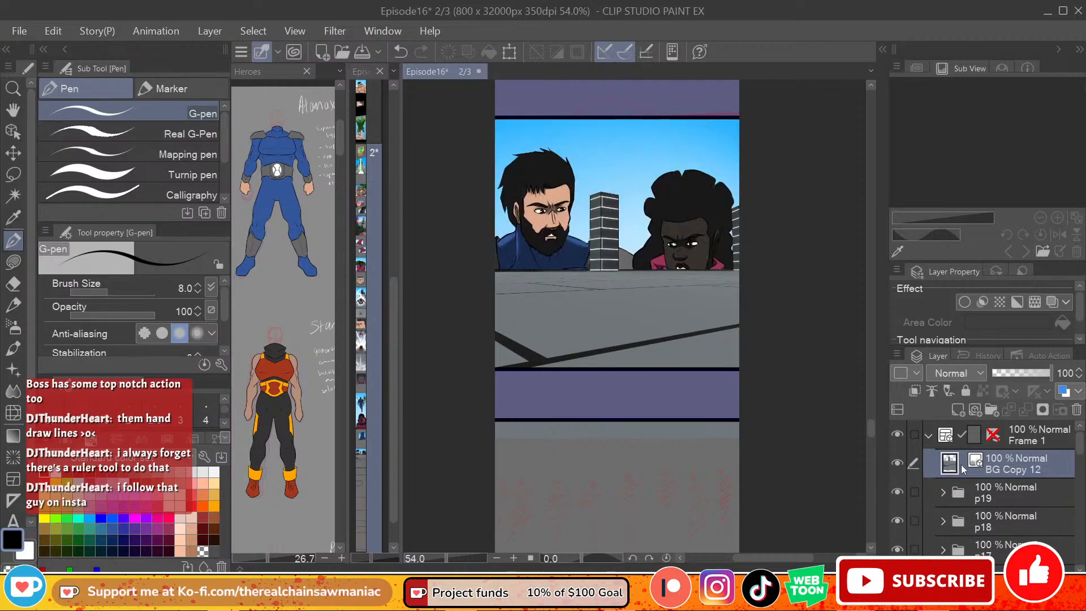
Step: Put BG Copy 12 into a new folder above p19 and name the folder p20
scroll(874, 427, "down", 3)
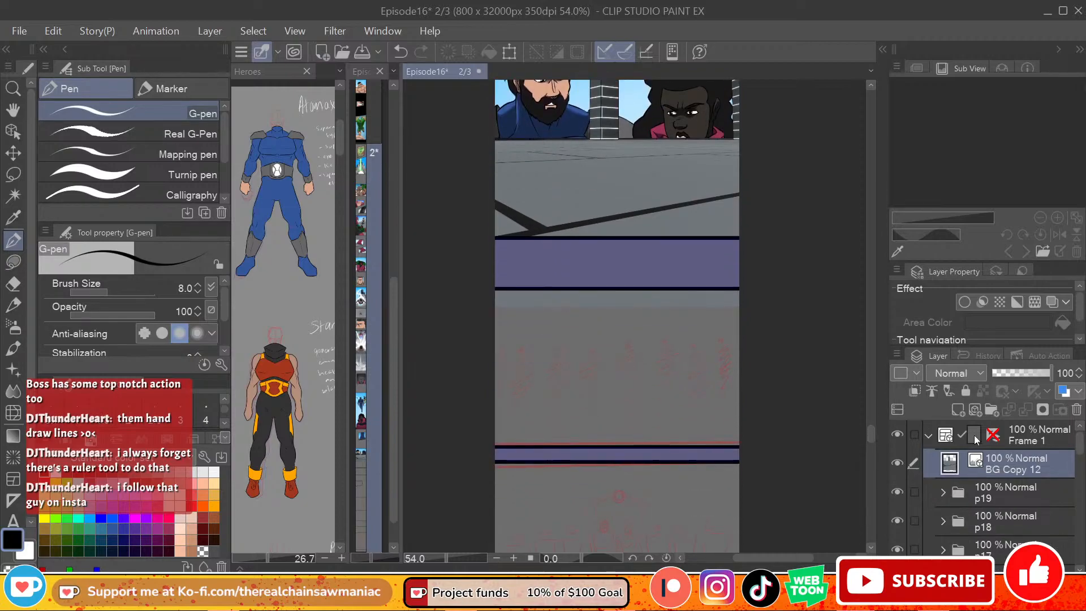
left_click_drag(1013, 475, 995, 424)
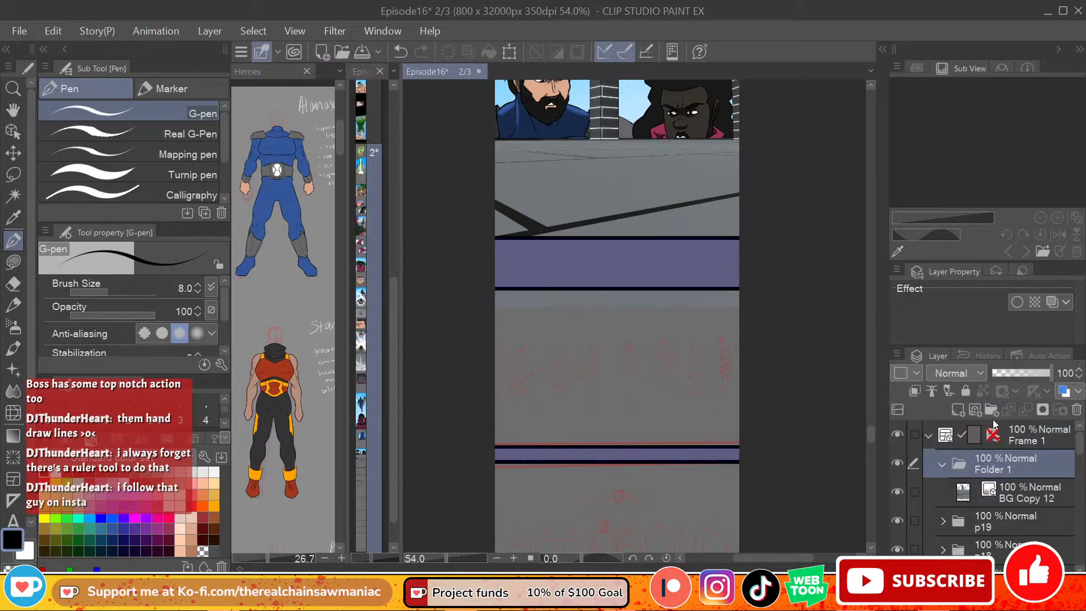
double_click(1008, 470)
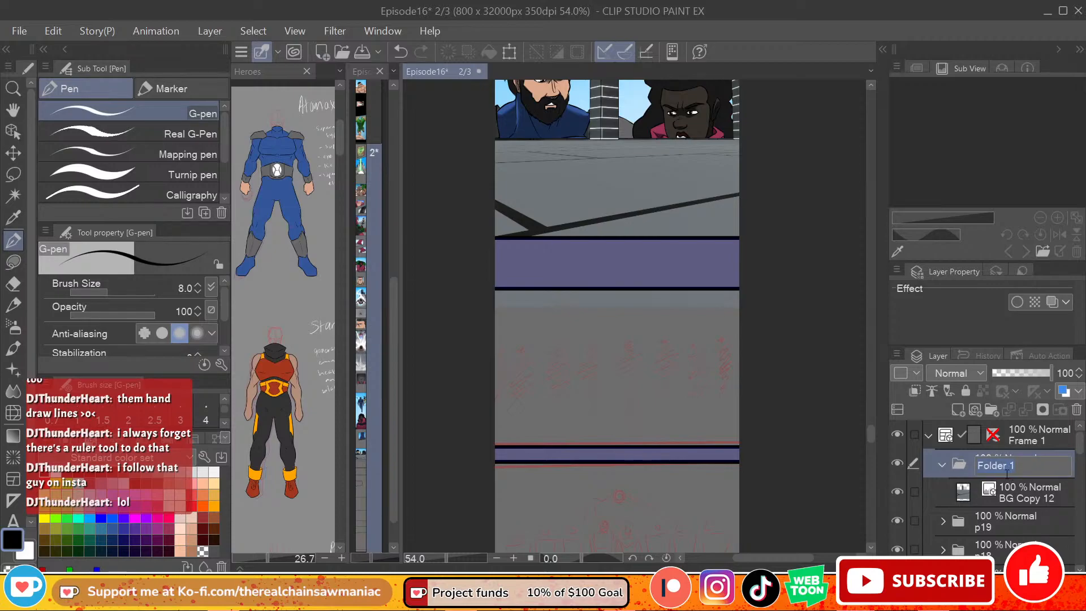
type("p20")
key("Return")
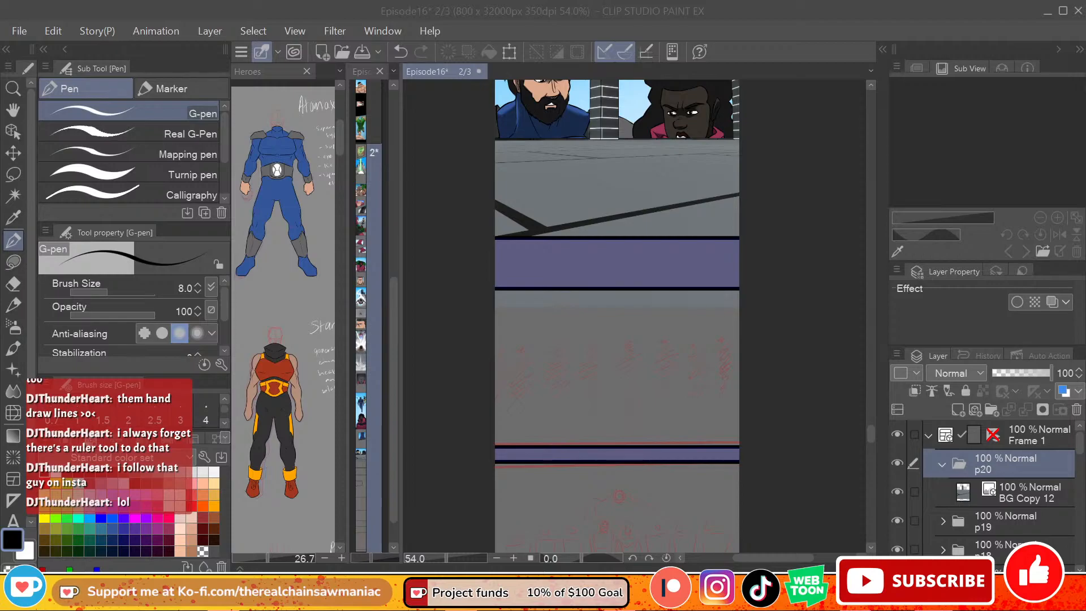
Step: Move BG Copy 12 down at its original size so its horizon and building sit inside the empty panel below p19
left_click_drag(870, 428, 870, 428)
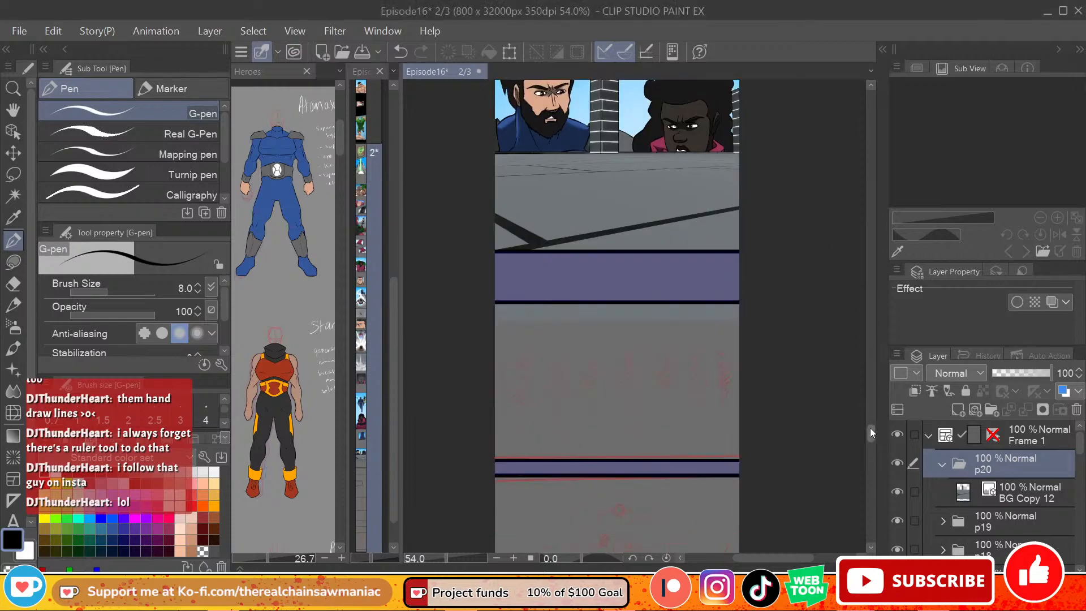
left_click(1026, 495)
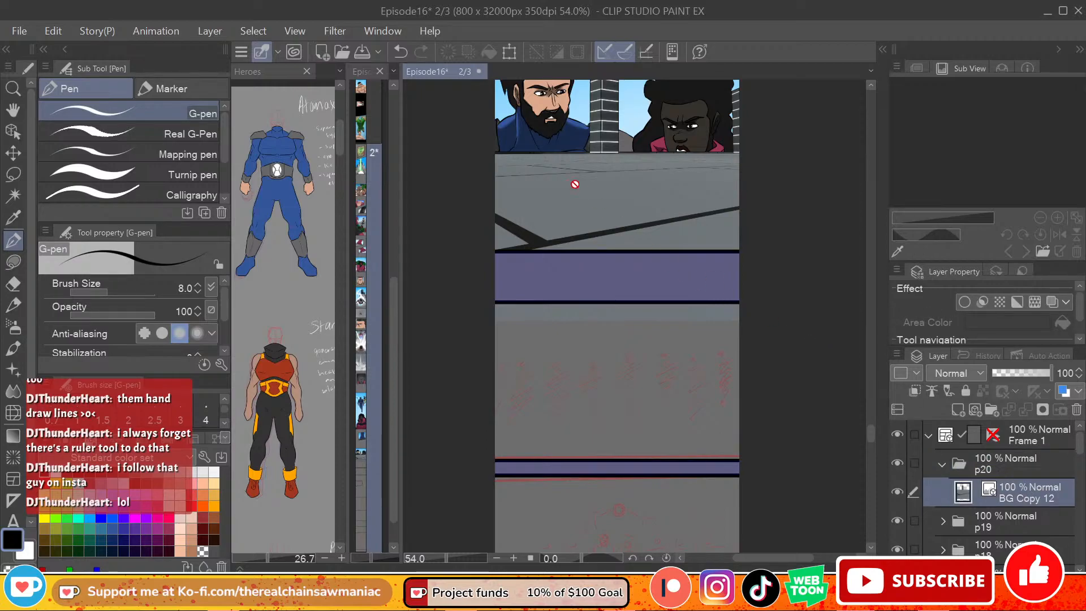
key("ctrl+t")
left_click_drag(613, 129, 679, 384)
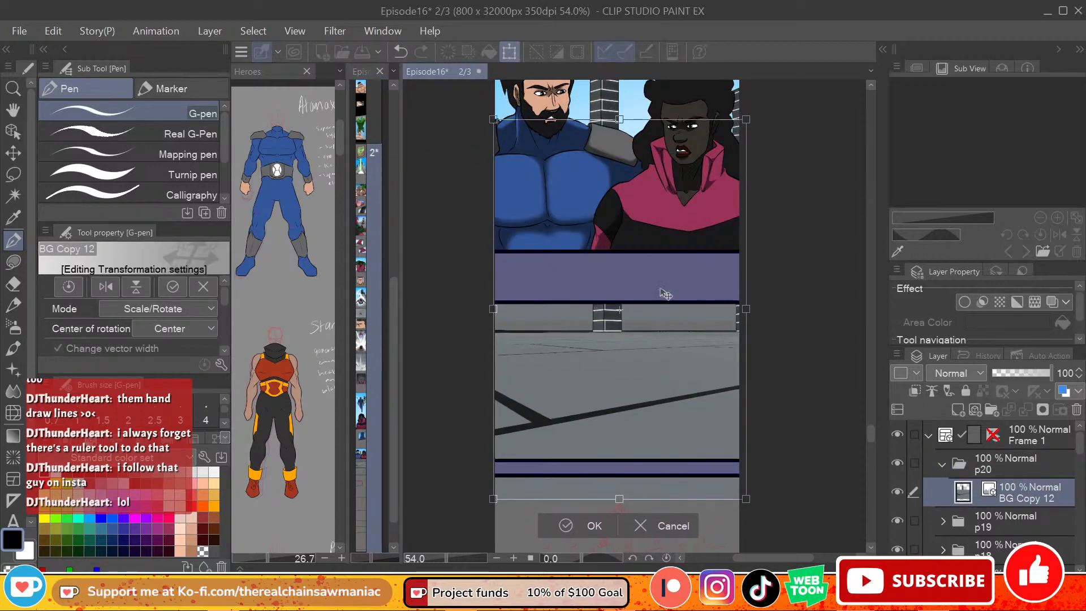
left_click_drag(619, 122, 631, 248)
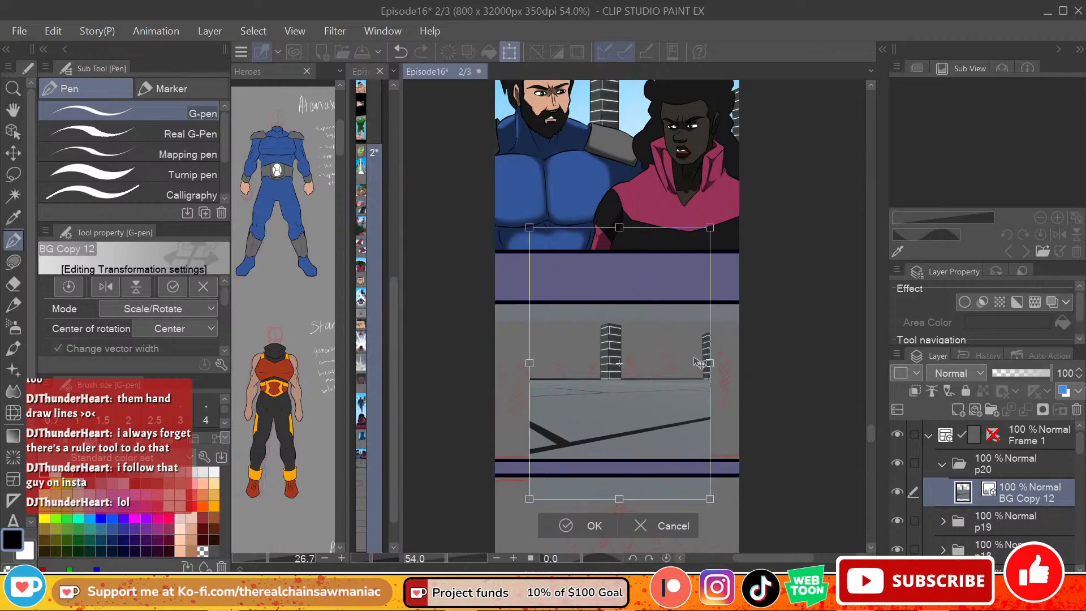
key("ctrl+z")
left_click_drag(683, 348, 680, 434)
left_click_drag(871, 428, 871, 436)
left_click(566, 492)
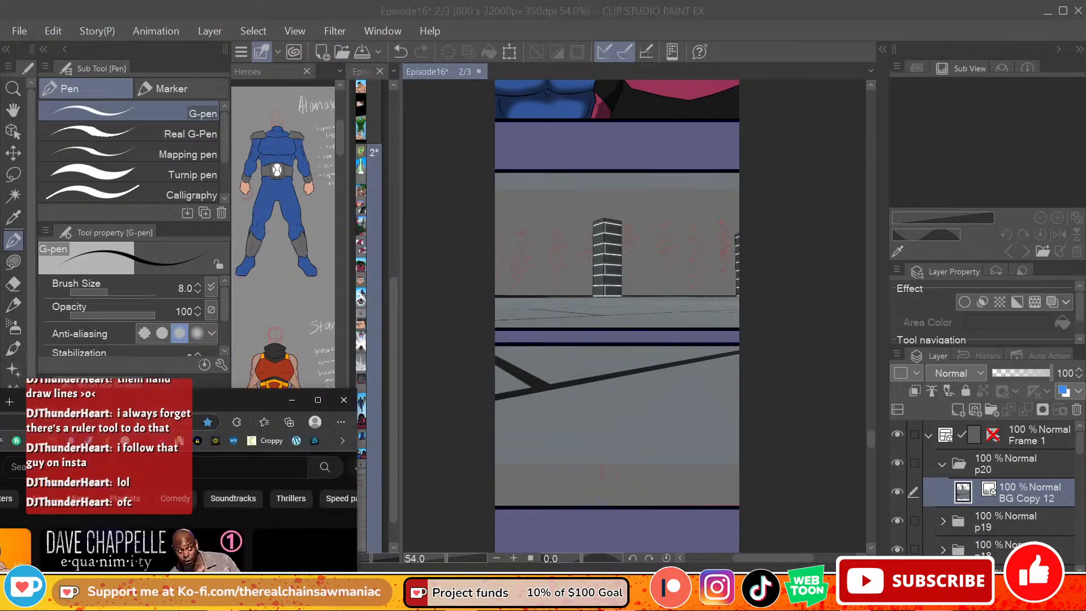
Step: Switch to YouTube in the browser, open a reply notification for the Unordinary powerscaling video, and expand the Spider-Man and Batman comment's replies
left_click_drag(0, 393, 438, 5)
left_click(984, 112)
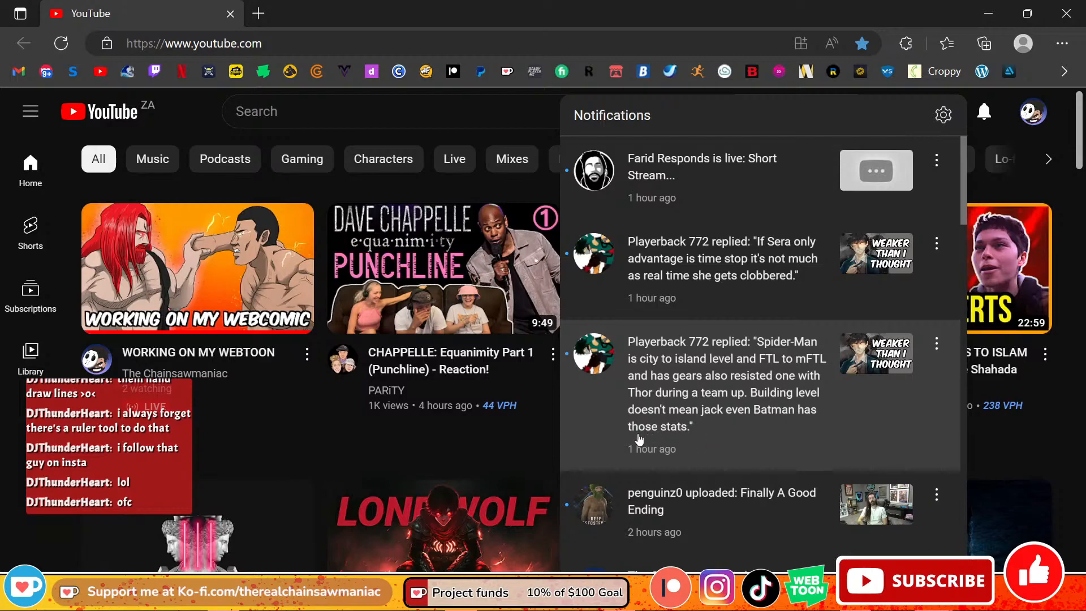
left_click(756, 327)
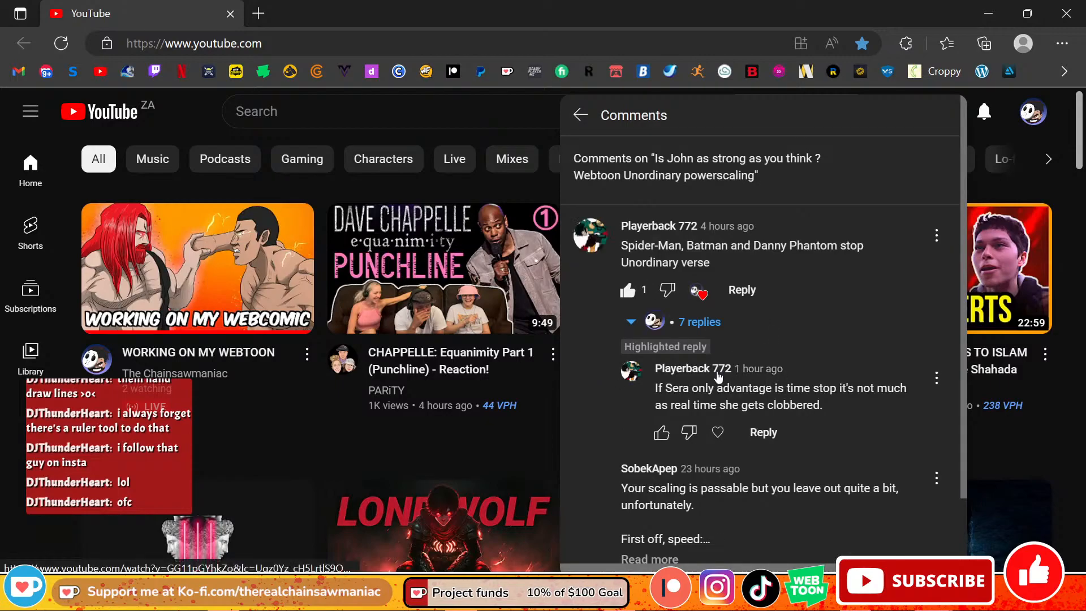
scroll(718, 376, "down", 1)
left_click(671, 249)
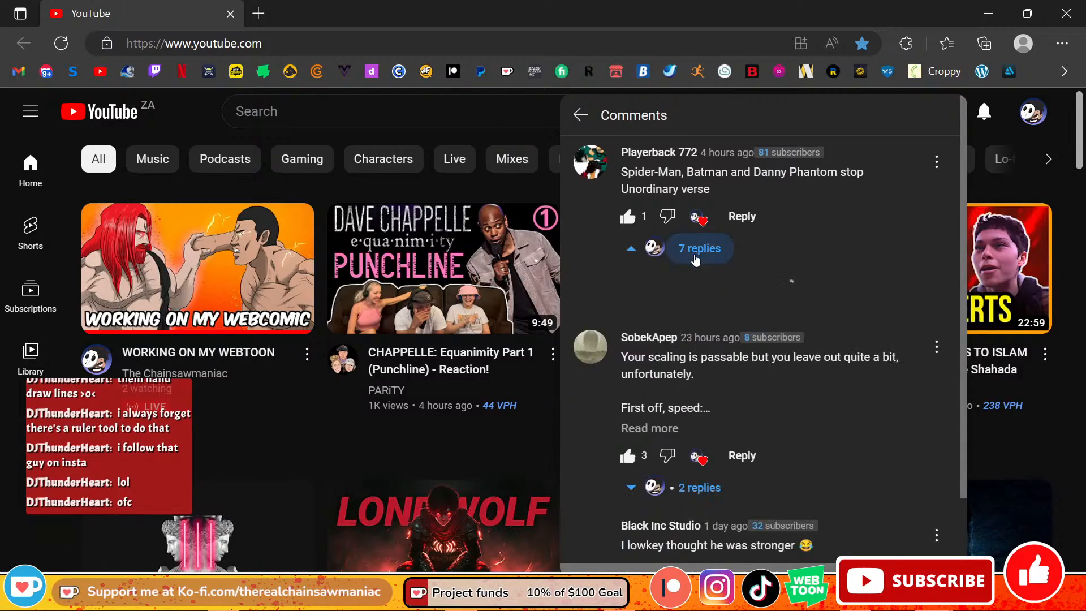
Step: Read through the reply thread debating Spider-Man and Batman against the Unordinary characters, including the highlighted reply about Sera's time stop
scroll(723, 377, "down", 2)
scroll(723, 382, "down", 6)
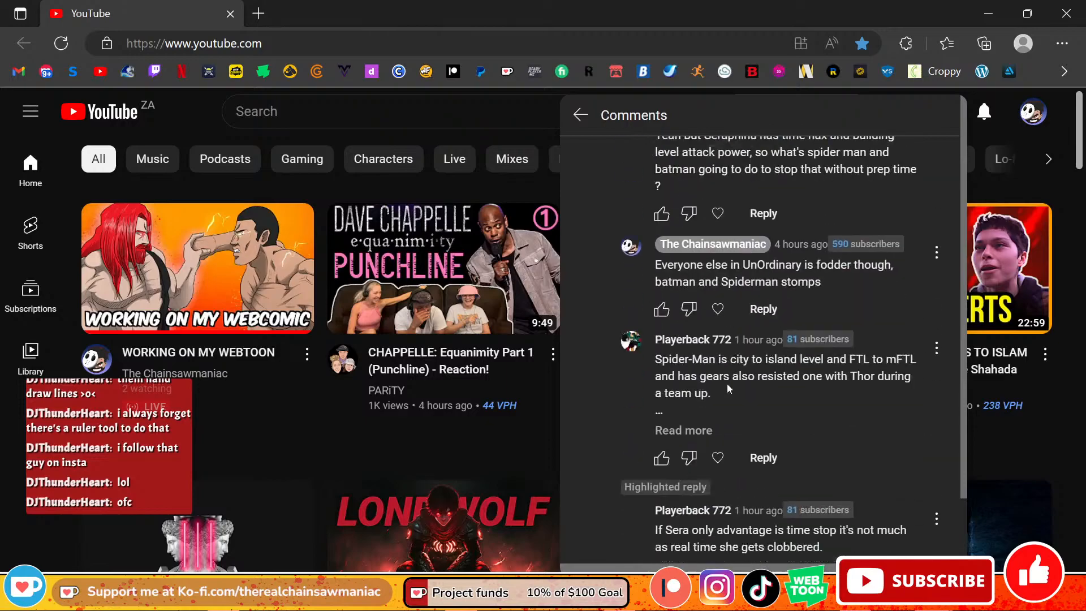
scroll(729, 385, "up", 8)
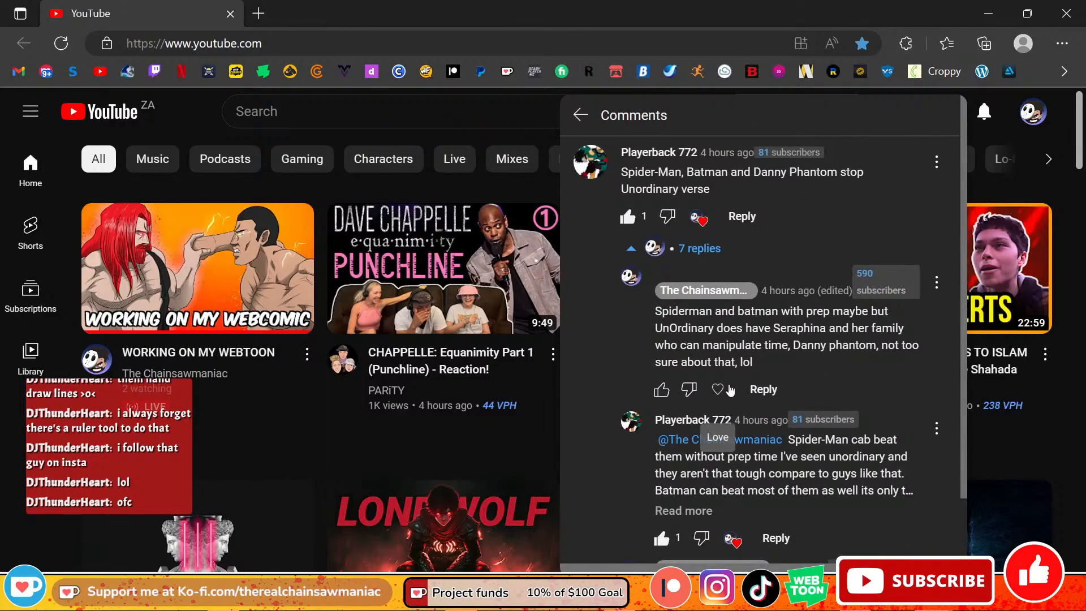
scroll(729, 385, "up", 1)
scroll(728, 407, "down", 3)
scroll(730, 421, "down", 10)
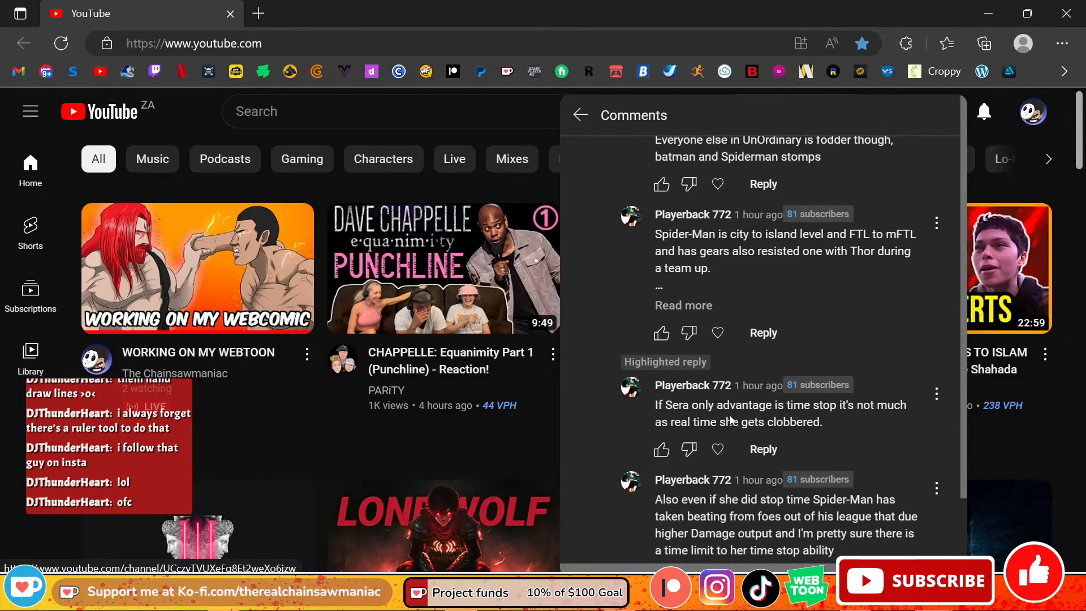
scroll(747, 447, "up", 1)
scroll(751, 456, "down", 1)
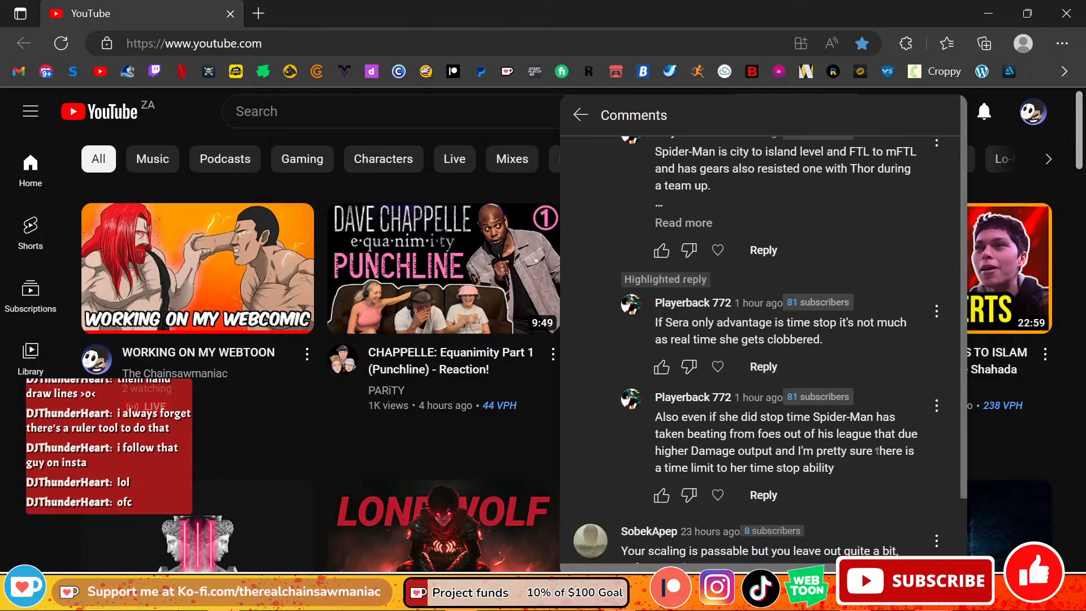
scroll(752, 452, "down", 2)
scroll(779, 419, "up", 8)
scroll(795, 427, "down", 10)
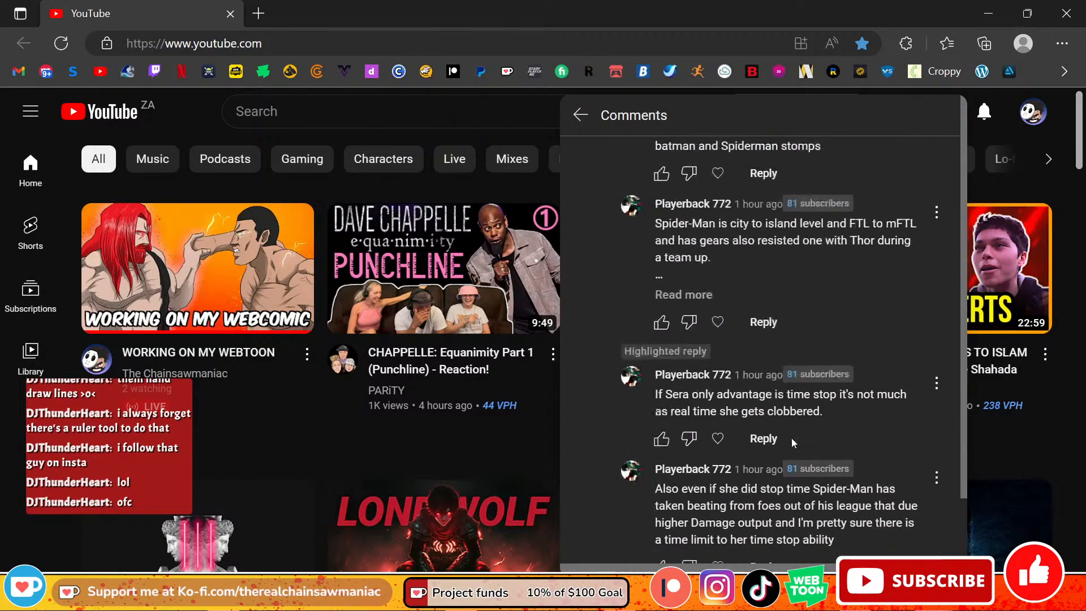
scroll(892, 453, "up", 2)
scroll(758, 340, "up", 1)
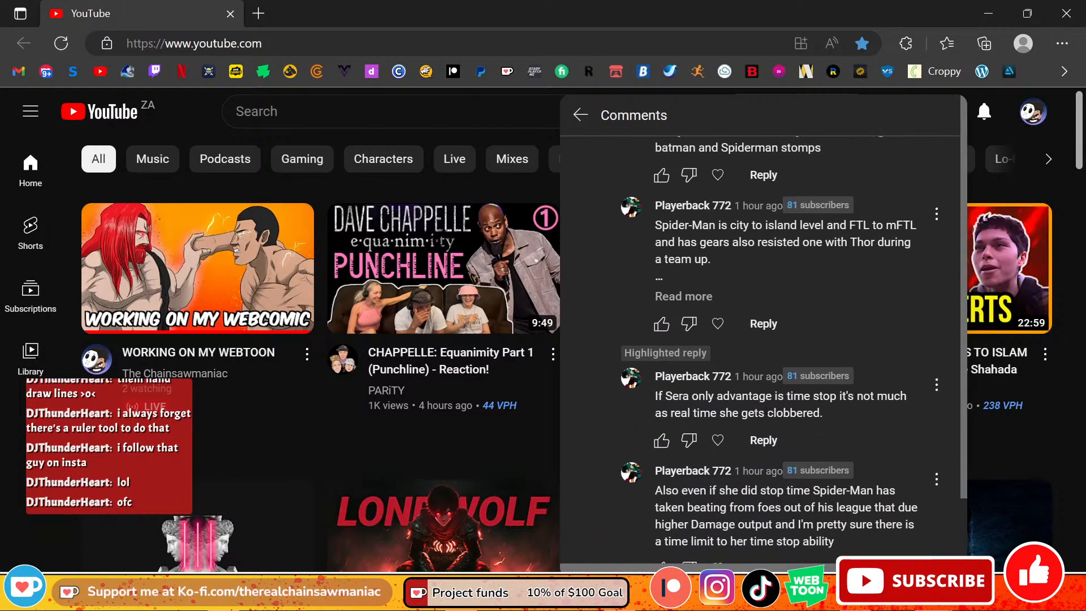
scroll(698, 432, "down", 1)
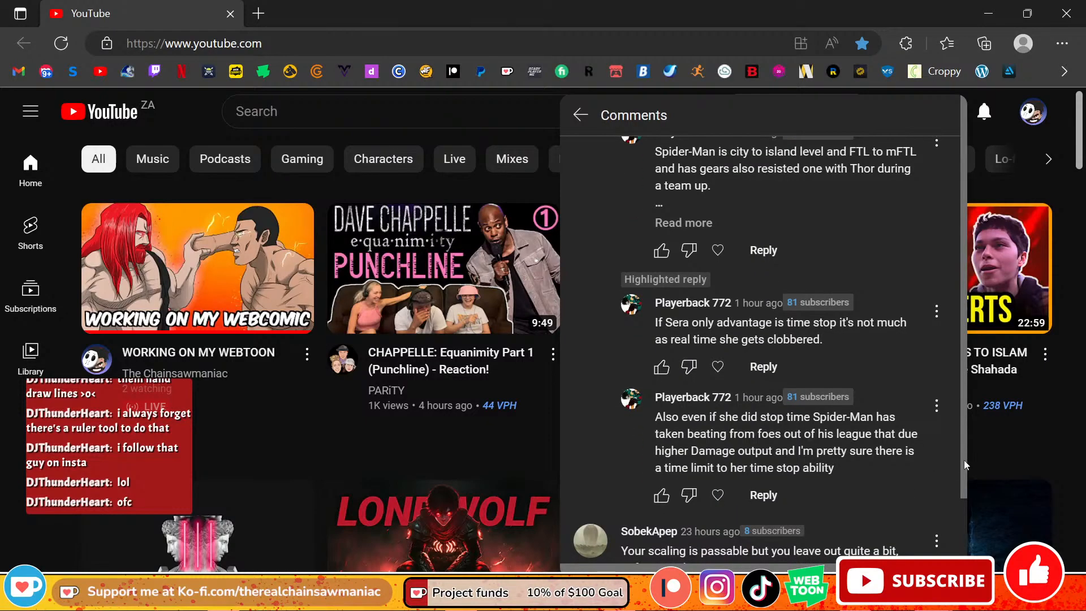
scroll(965, 486, "down", 1)
scroll(962, 463, "up", 1)
scroll(832, 380, "up", 4)
scroll(831, 380, "down", 5)
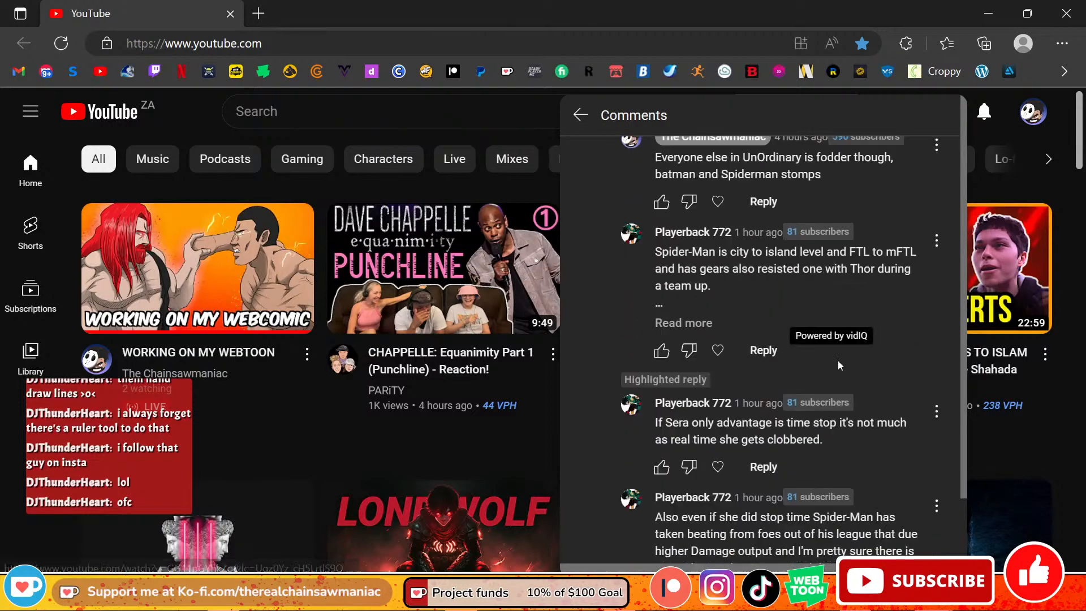
scroll(831, 381, "down", 2)
scroll(796, 385, "up", 6)
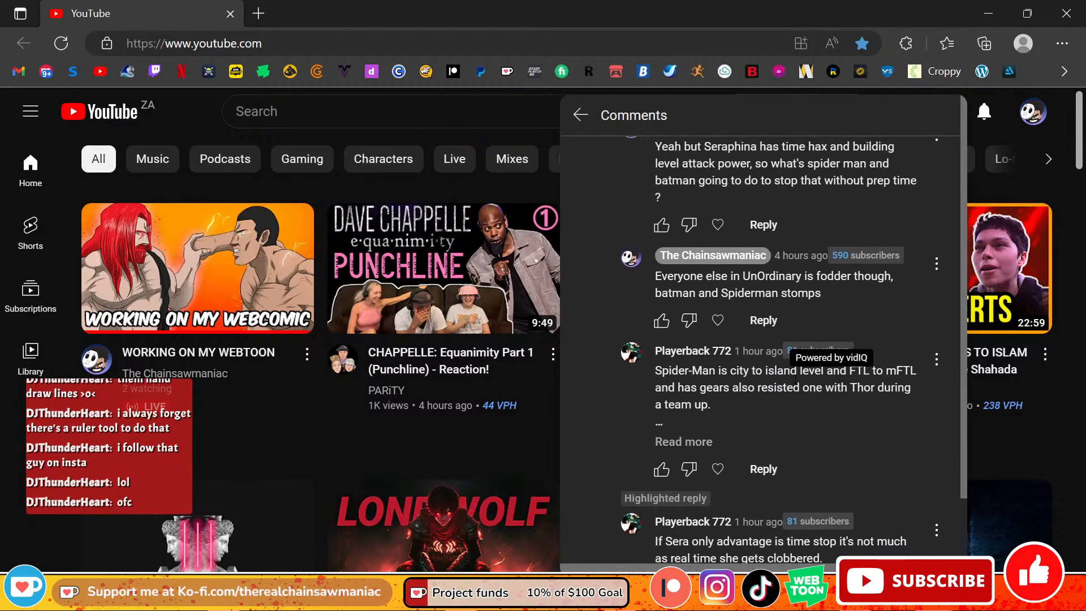
scroll(795, 390, "down", 1)
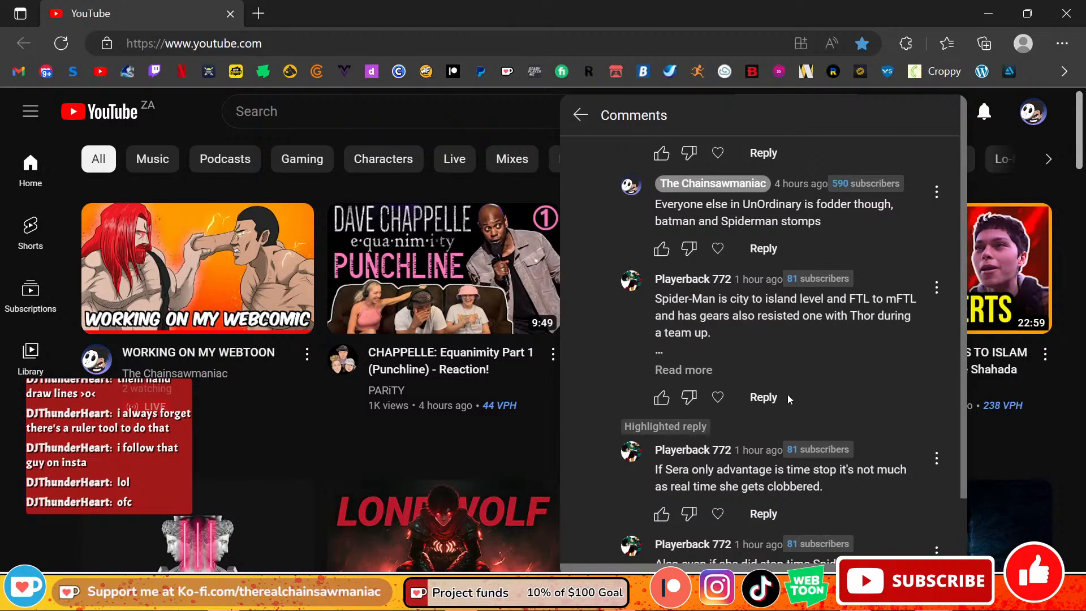
Step: Expand the full text of the Spider-Man "city to island level" reply and read it with the replies that follow
scroll(792, 408, "down", 1)
left_click(684, 296)
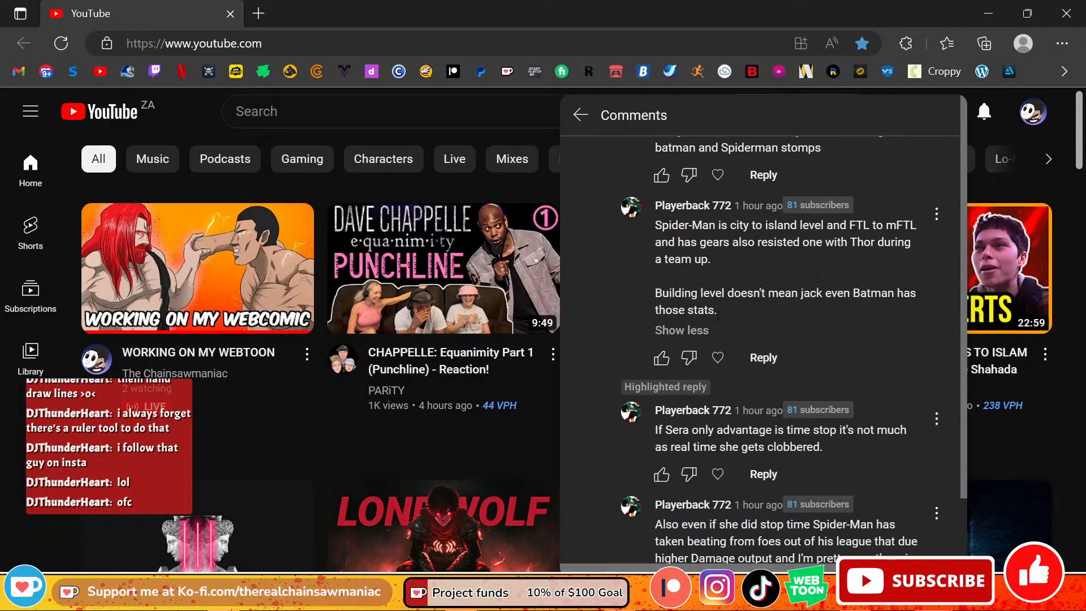
scroll(789, 333, "down", 1)
scroll(789, 334, "up", 1)
scroll(834, 323, "down", 1)
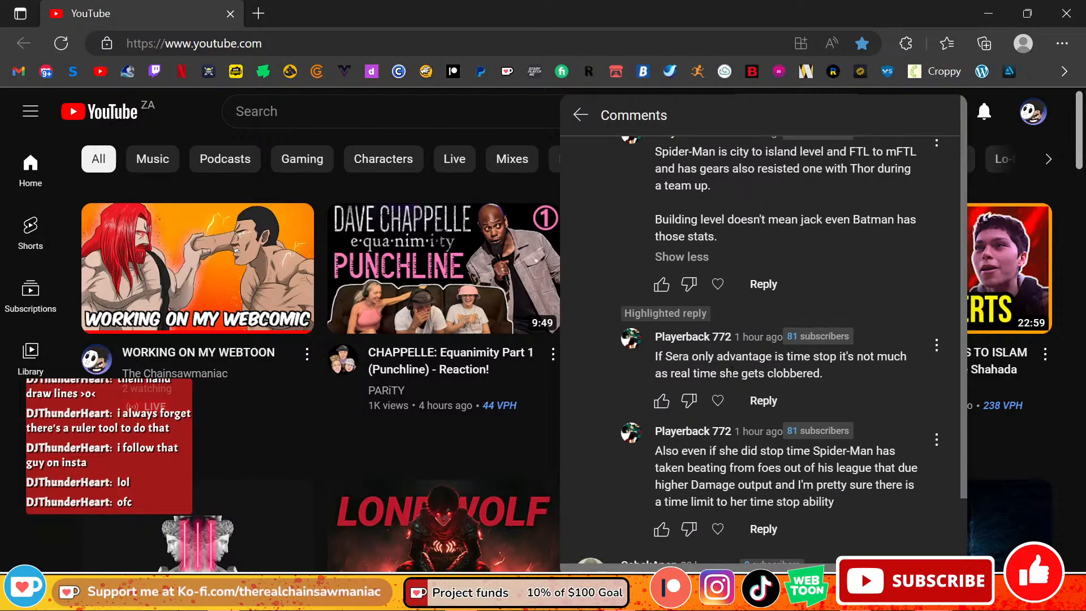
scroll(738, 374, "down", 1)
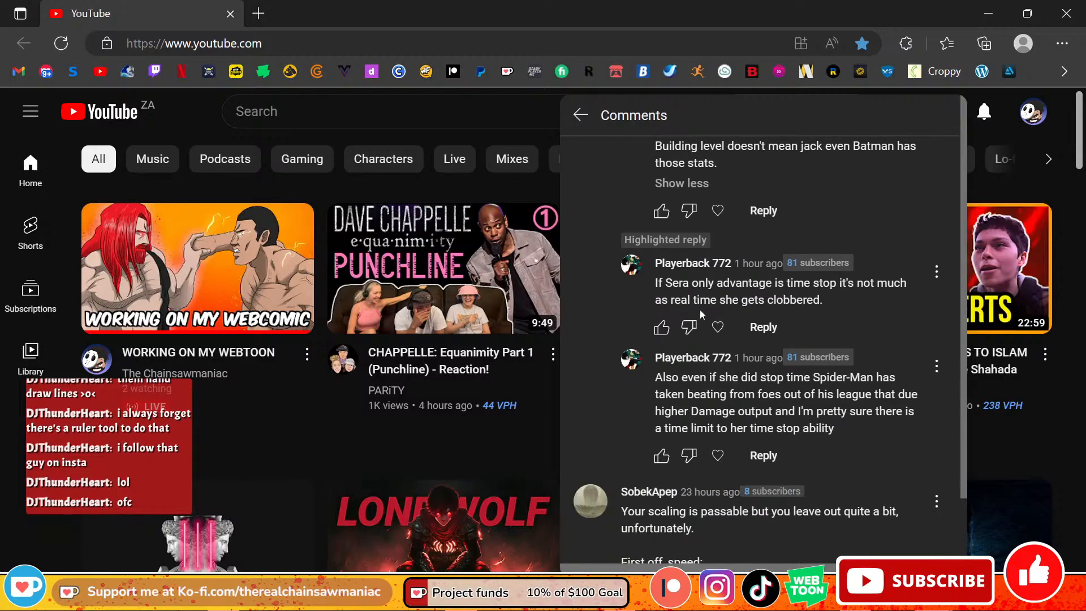
scroll(701, 314, "up", 1)
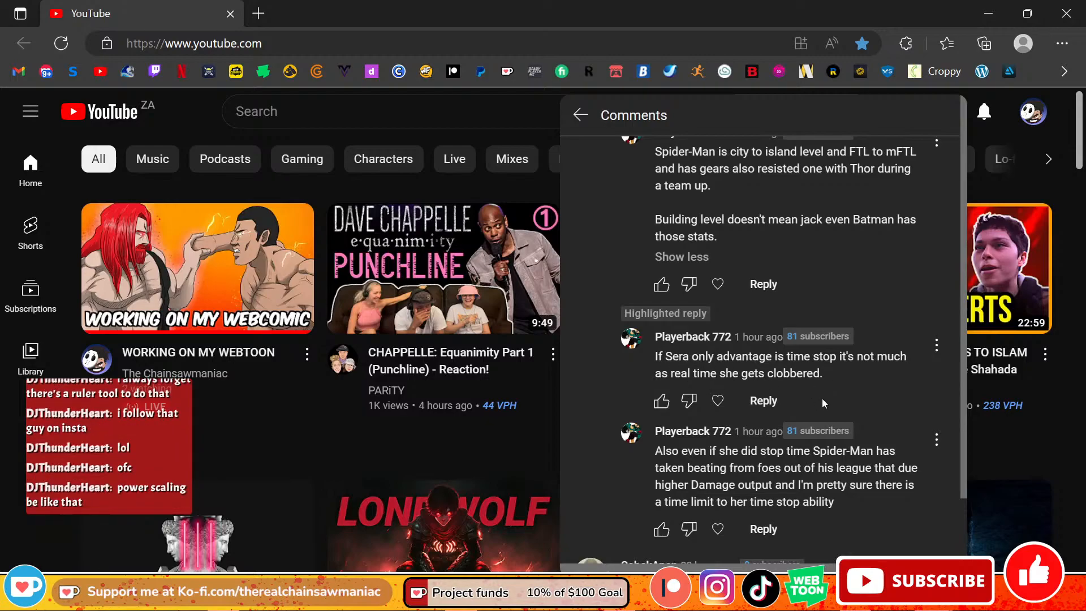
scroll(819, 419, "down", 1)
scroll(771, 451, "up", 1)
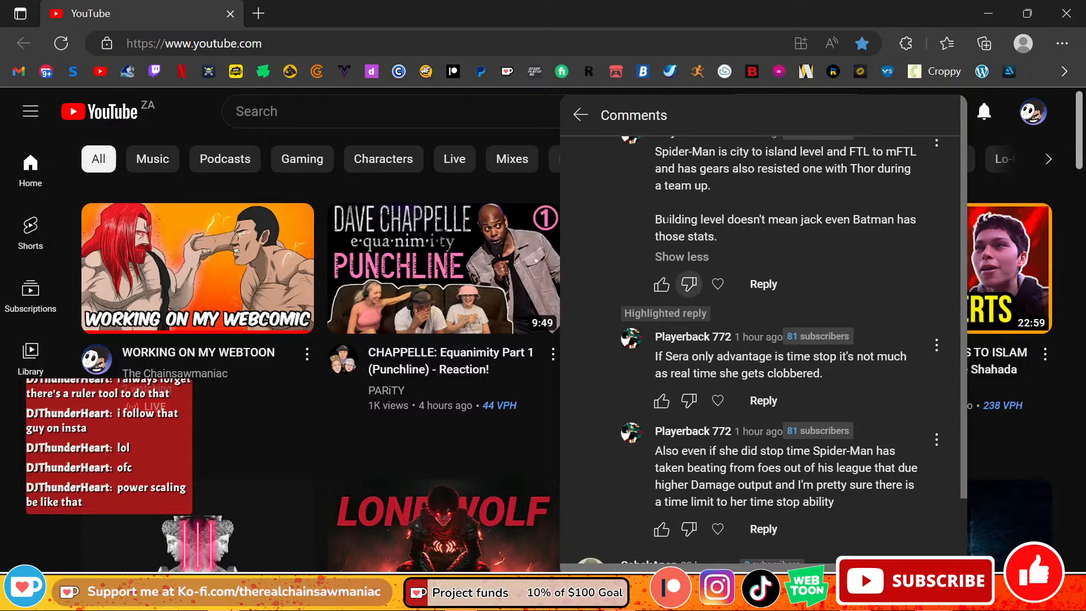
Step: Close the YouTube comments and move the browser window out of the way to return to Clip Studio Paint
left_click(205, 114)
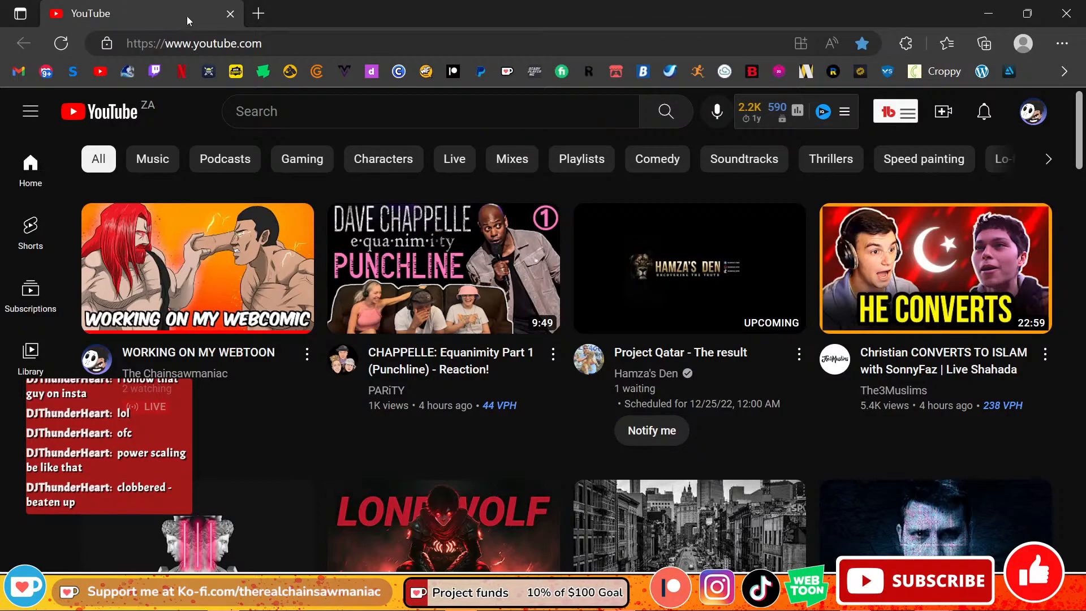
mouse_move(188, 17)
left_mouse_down()
mouse_move(232, 77)
mouse_move(0, 82)
mouse_move(0, 73)
left_mouse_up()
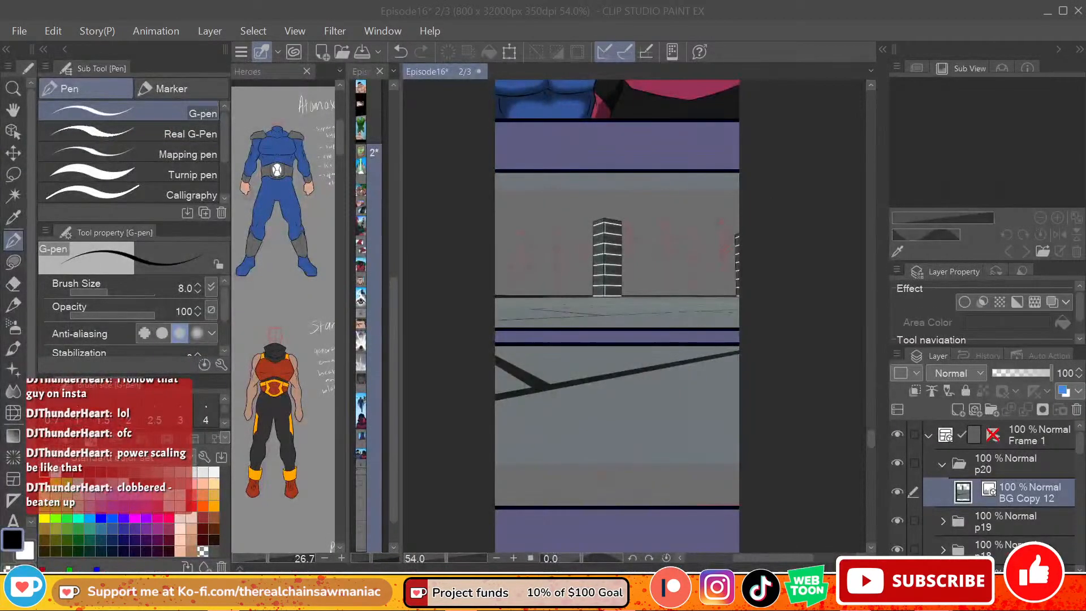
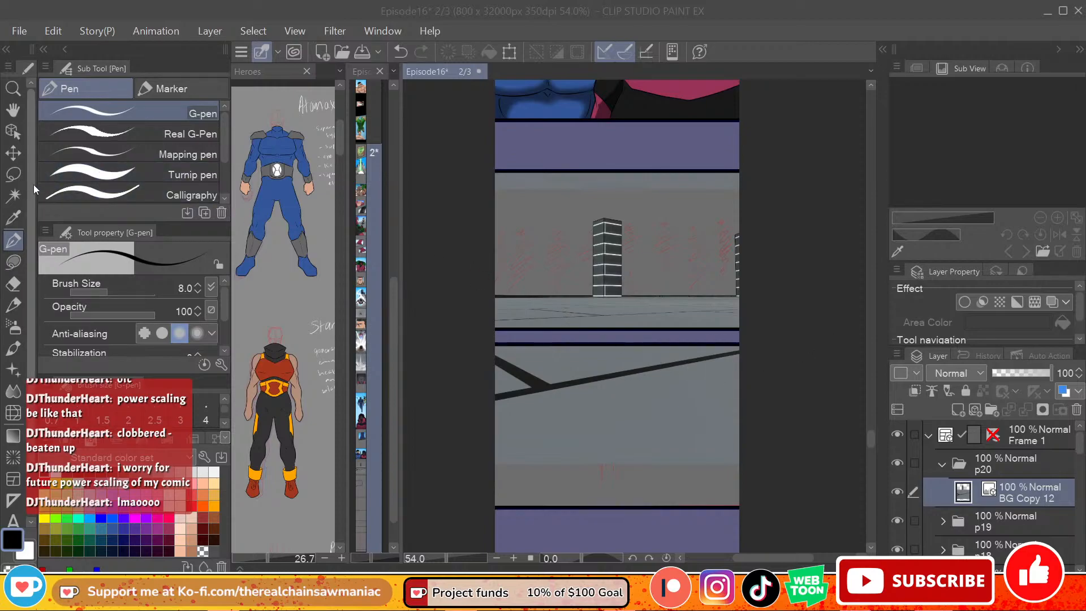
Step: Mask the BG Copy 12 layer to a rectangular selection around the panel with the tower, then switch to the G-pen
left_click(13, 174)
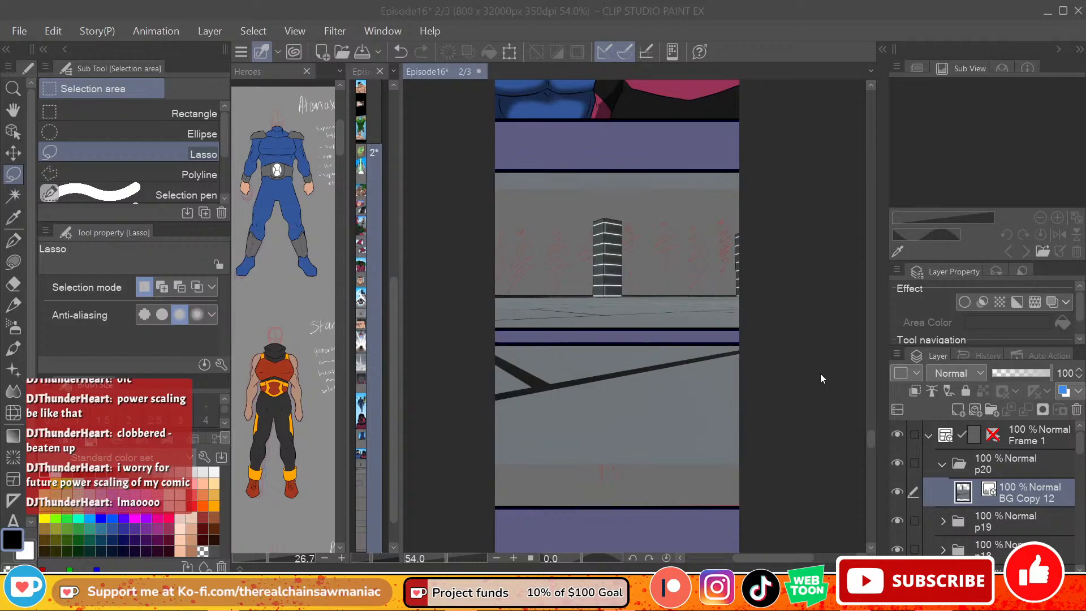
mouse_move(164, 114)
left_mouse_down()
mouse_move(314, 186)
mouse_move(491, 180)
mouse_move(157, 105)
left_mouse_up()
left_click_drag(472, 155, 774, 332)
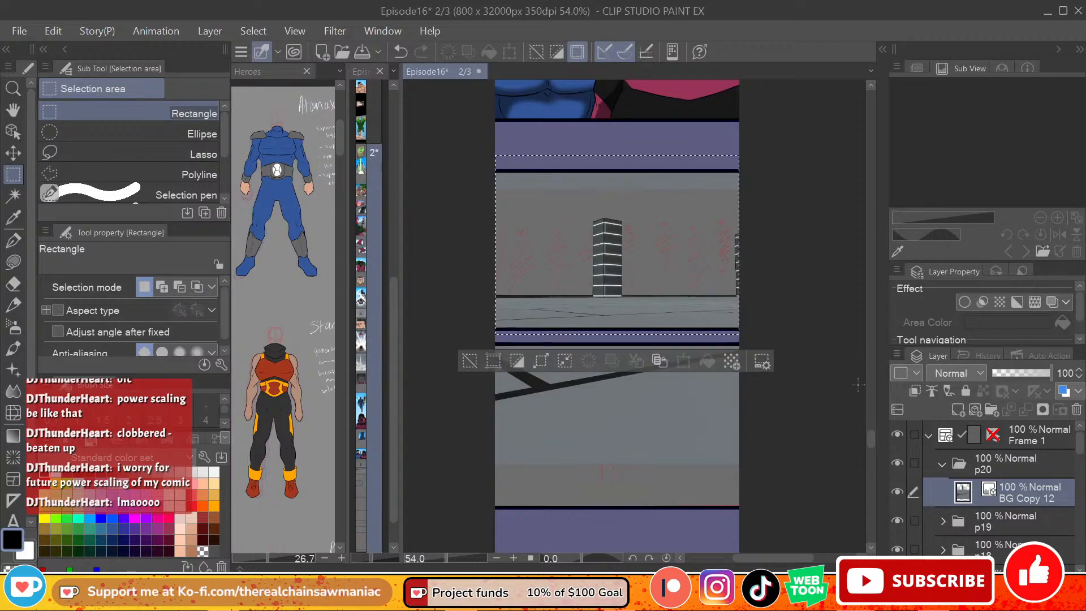
left_click(1044, 411)
key("ctrl+z")
left_click(1041, 411)
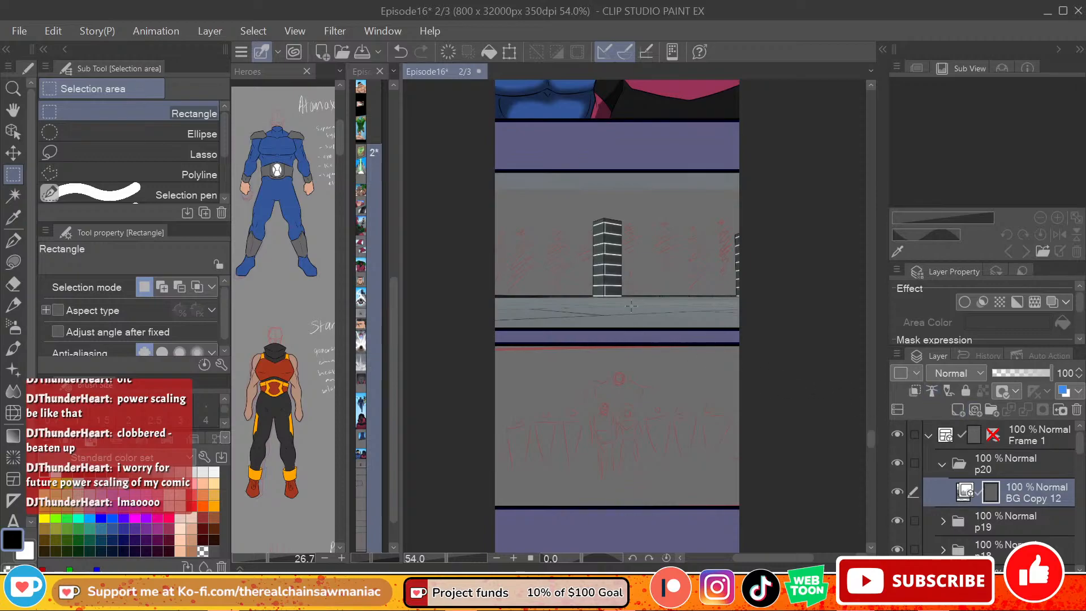
left_click(14, 240)
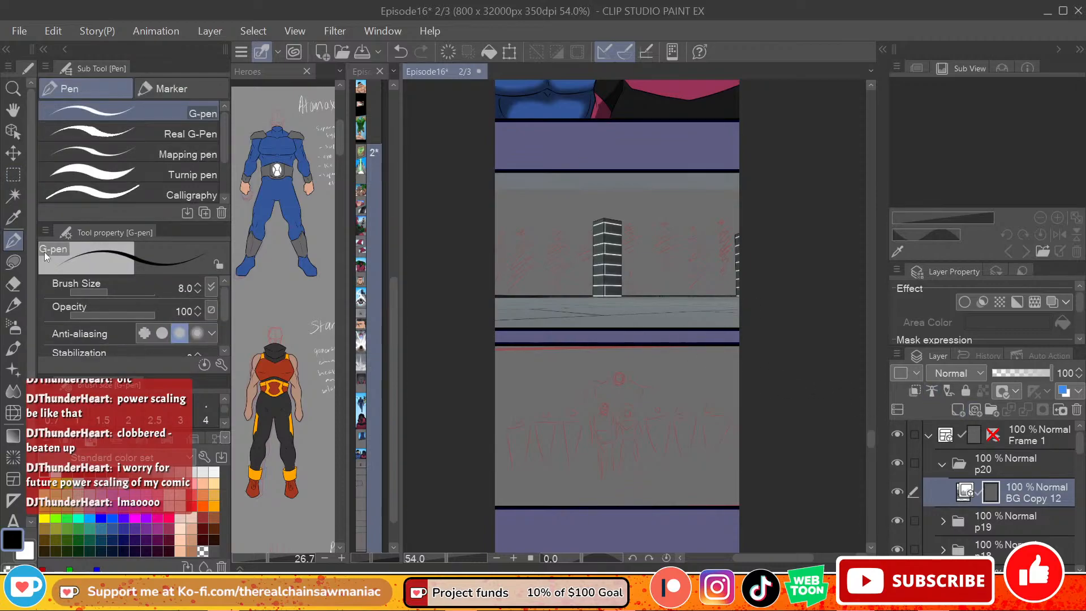